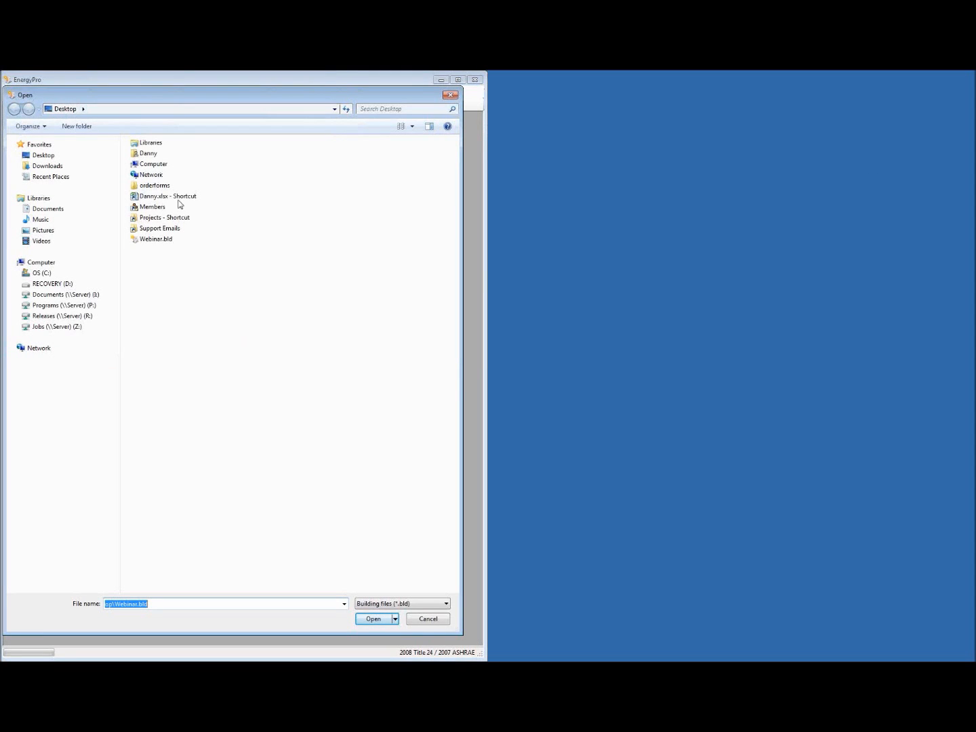
Open the Webinar.bld project from the Desktop
double_click(165, 240)
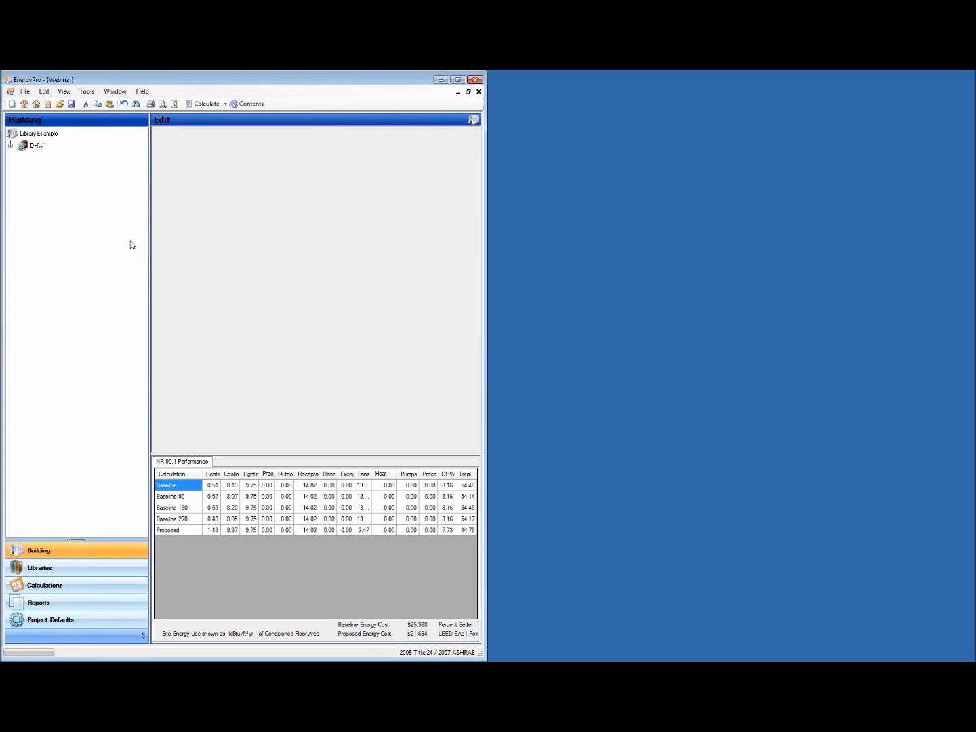
Expand the DHW branch of the Building tree to list systems CU-1 and CU-2
click(11, 146)
click(871, 148)
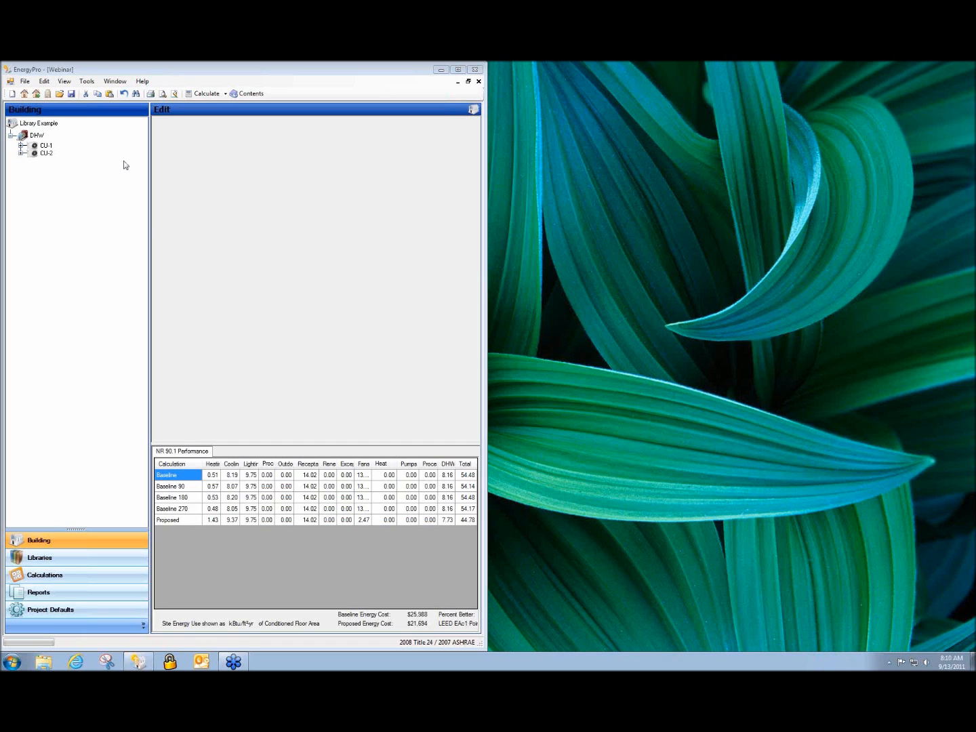
click(59, 94)
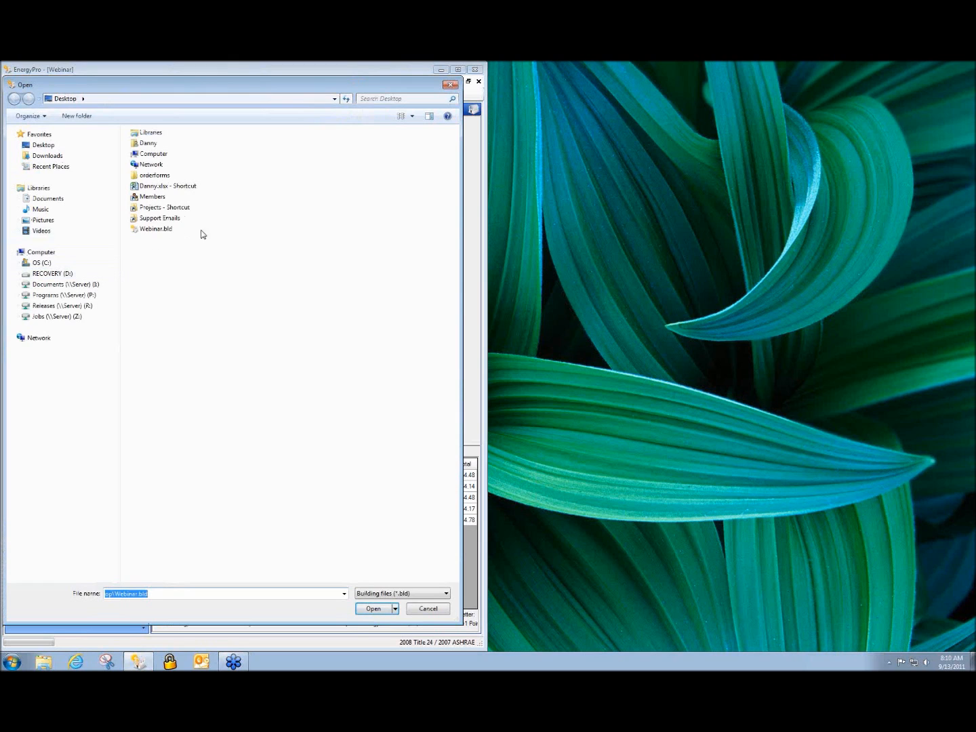
double_click(159, 209)
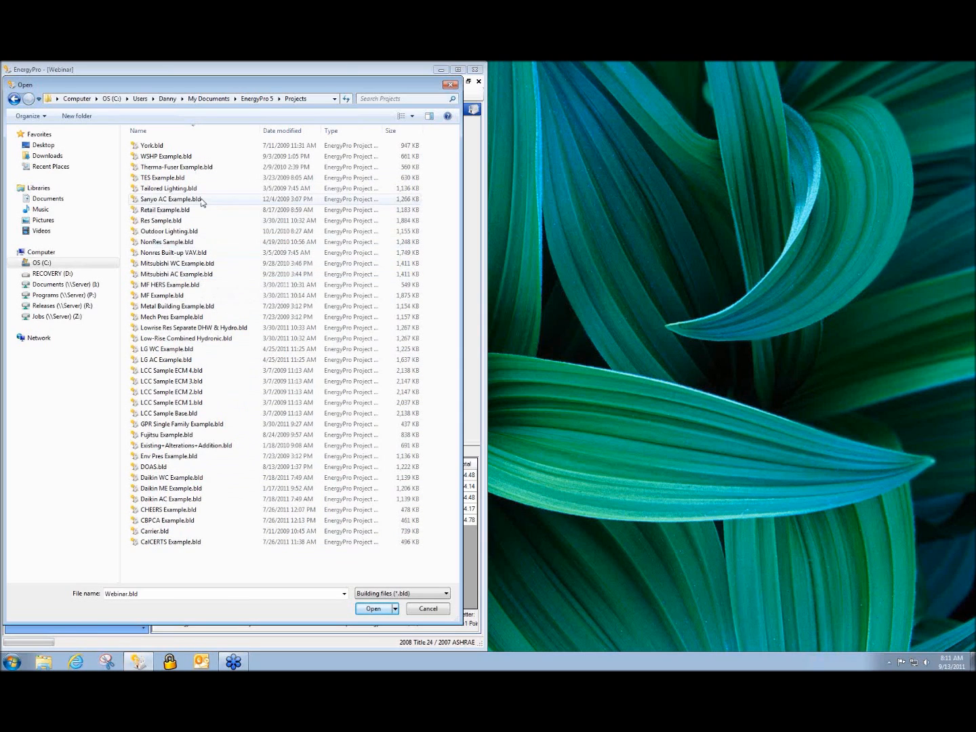
click(449, 86)
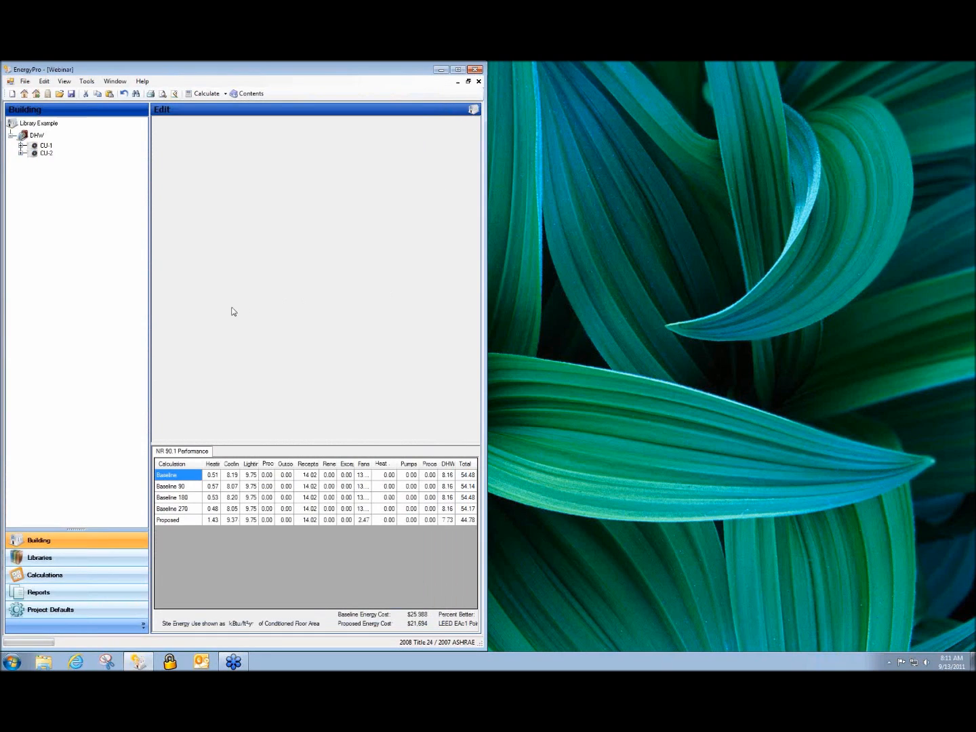
Expand CU-1 and CU-2 to list their zones, and show CU-1's system properties
click(21, 145)
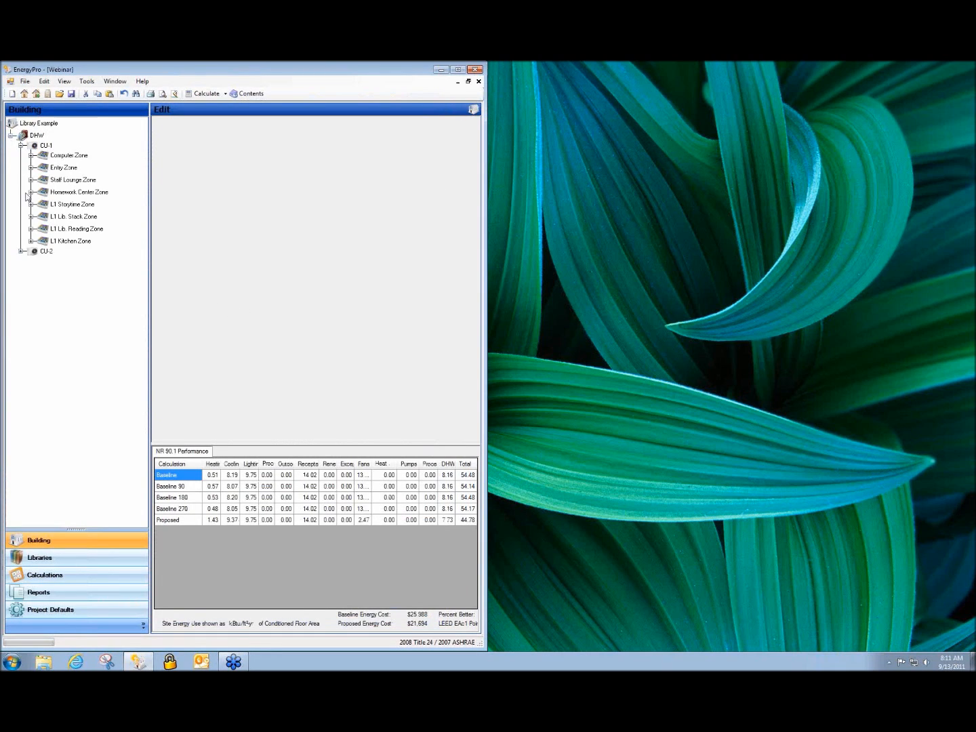
click(22, 251)
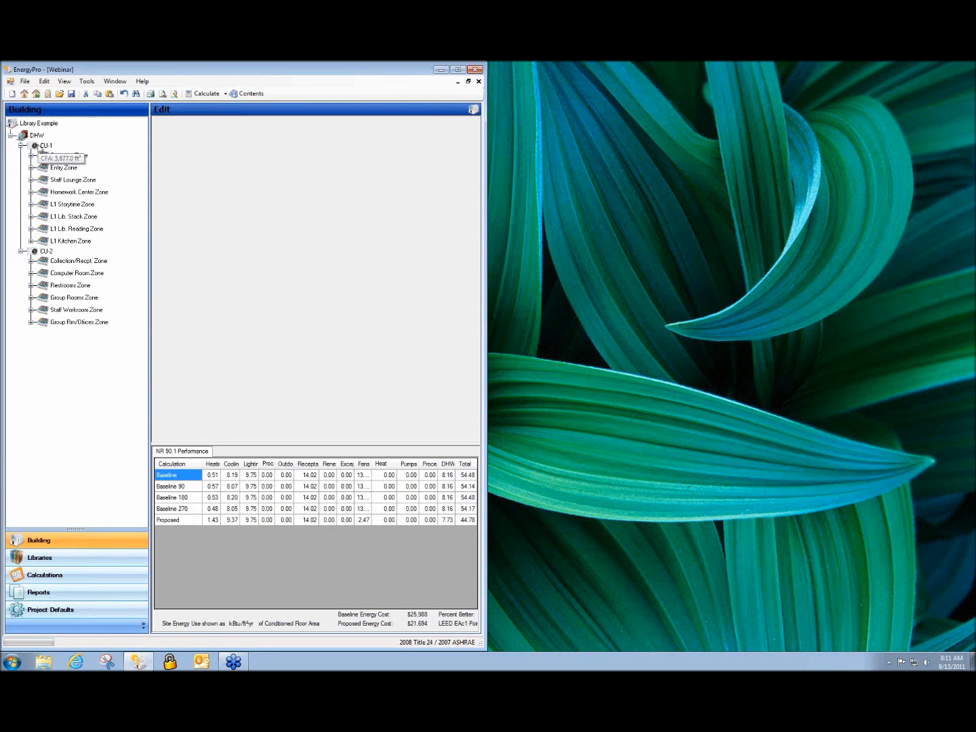
click(42, 145)
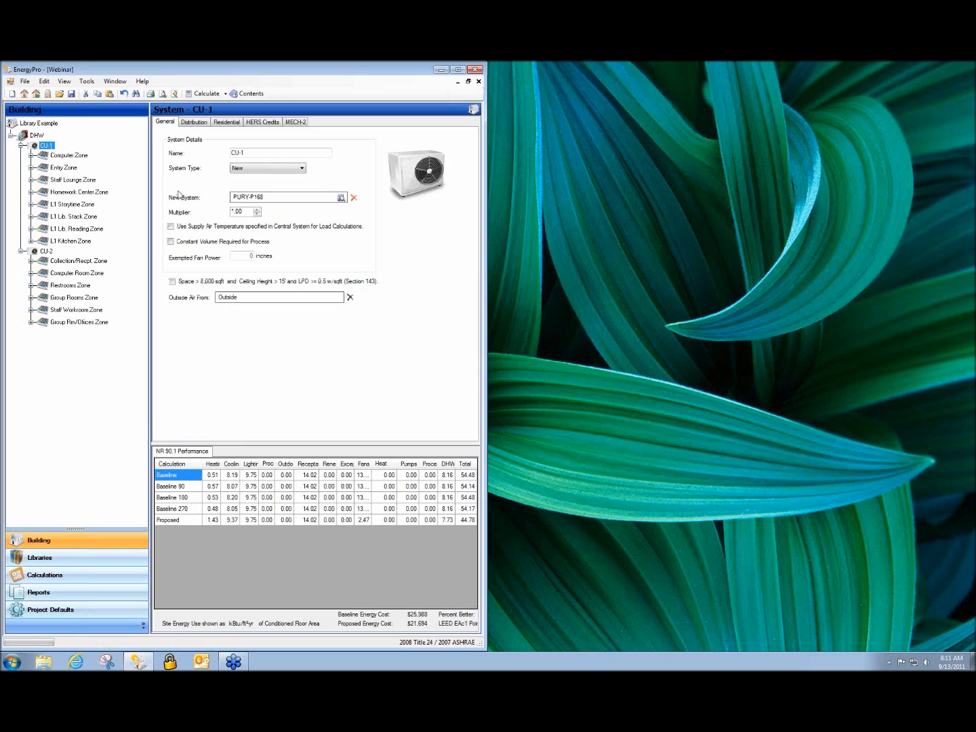
Browse the VRF outdoor unit library from PURY-P168, then cancel without changing the system
click(268, 200)
drag(414, 376, 421, 268)
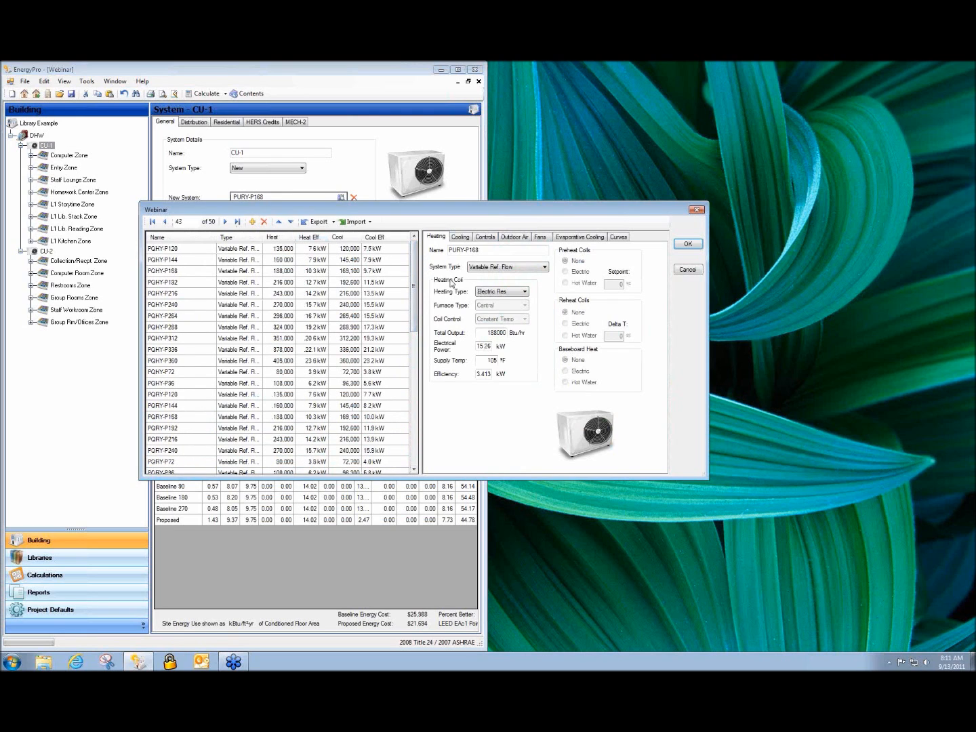
drag(418, 266, 413, 398)
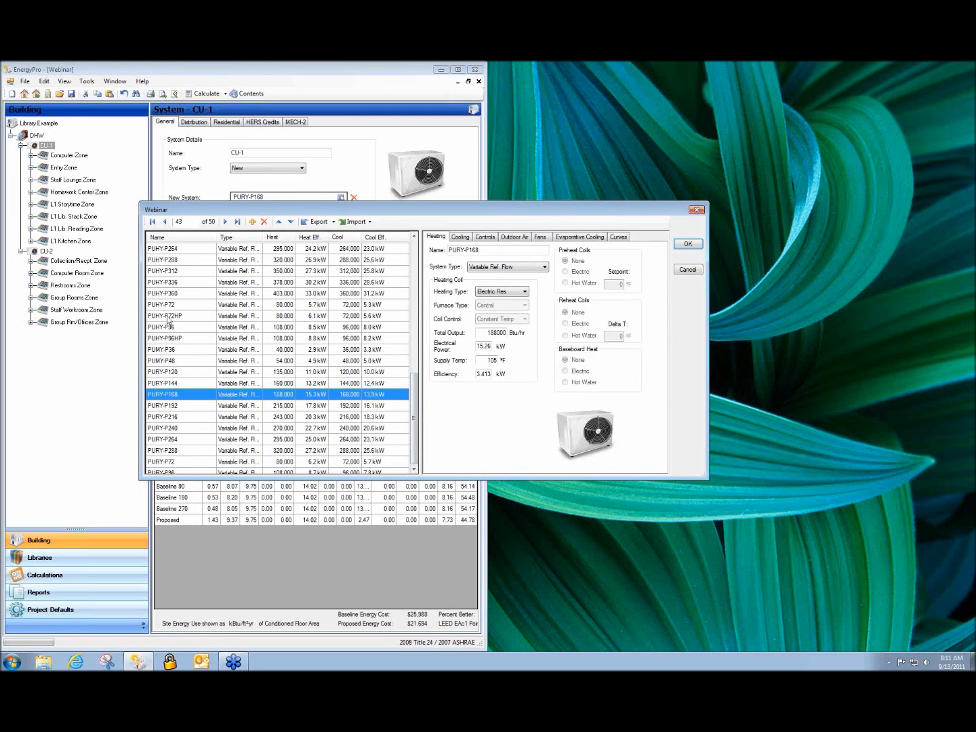
drag(415, 454, 420, 305)
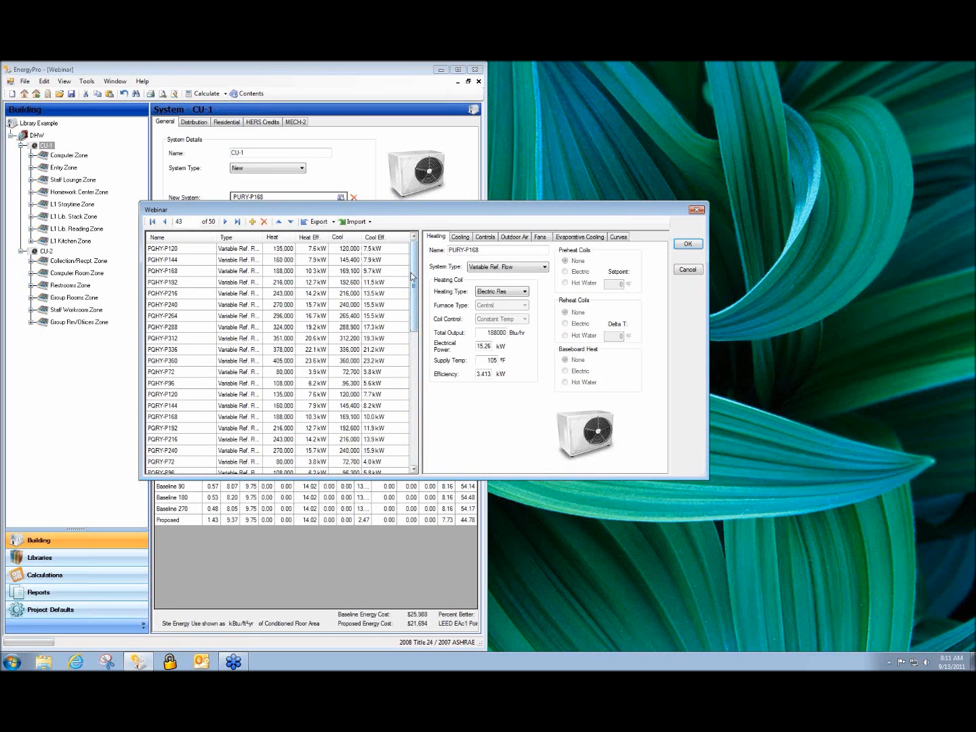
drag(412, 277, 410, 328)
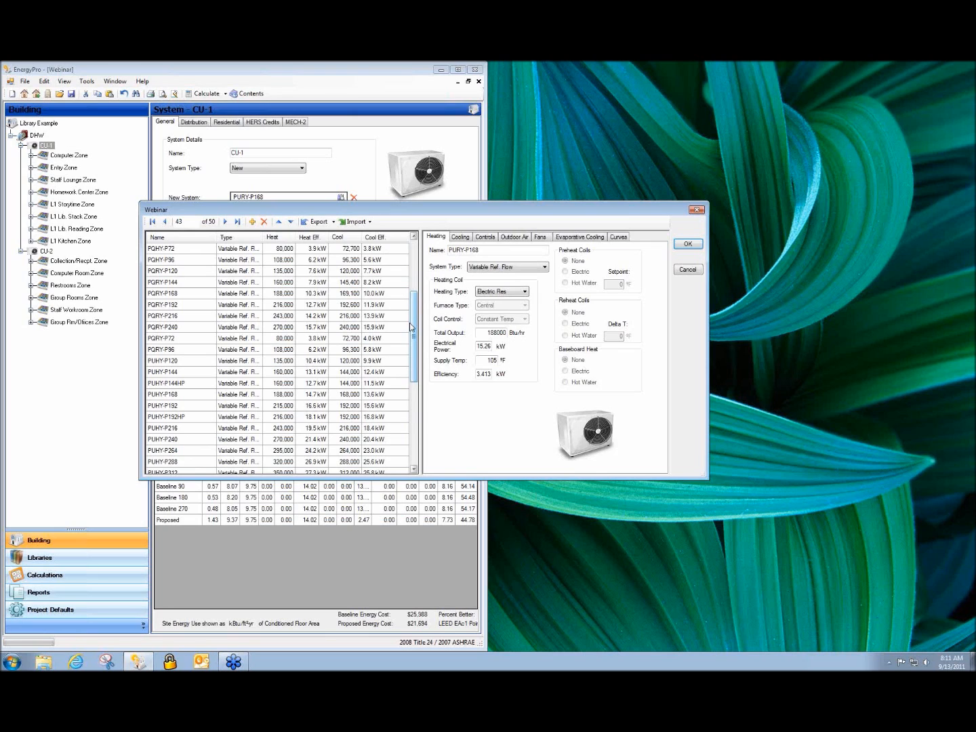
click(686, 270)
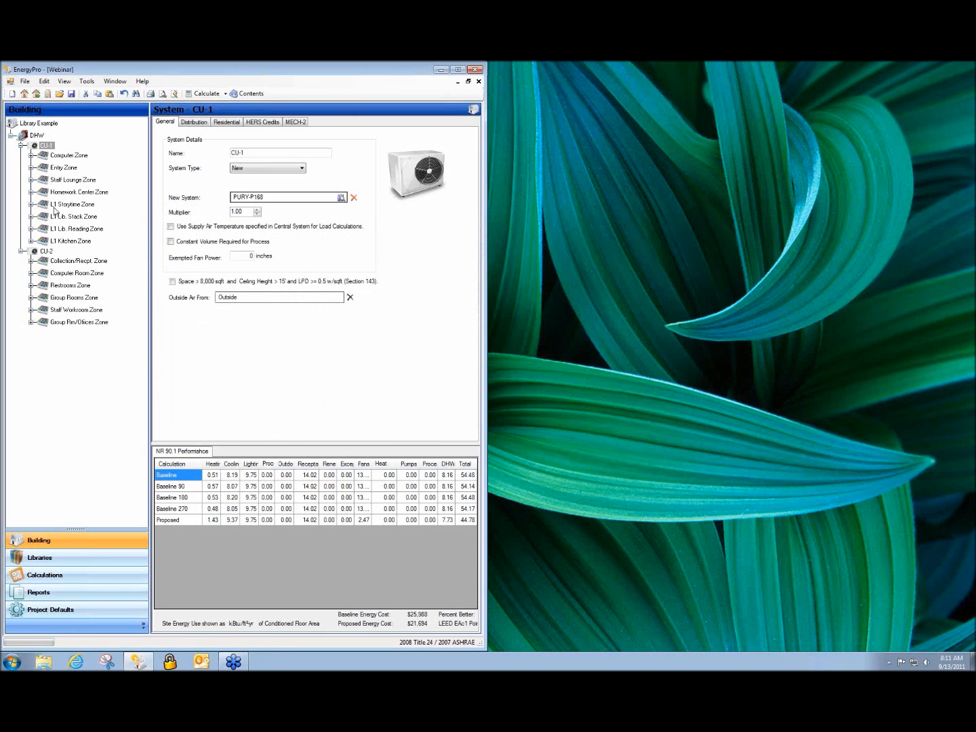
click(60, 156)
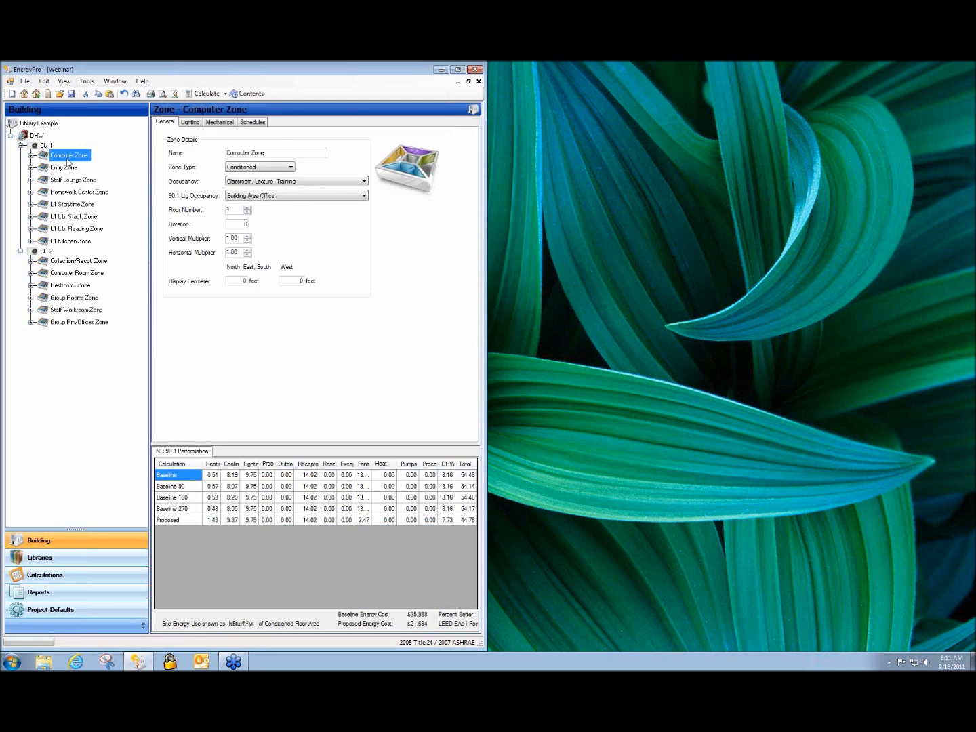
click(219, 124)
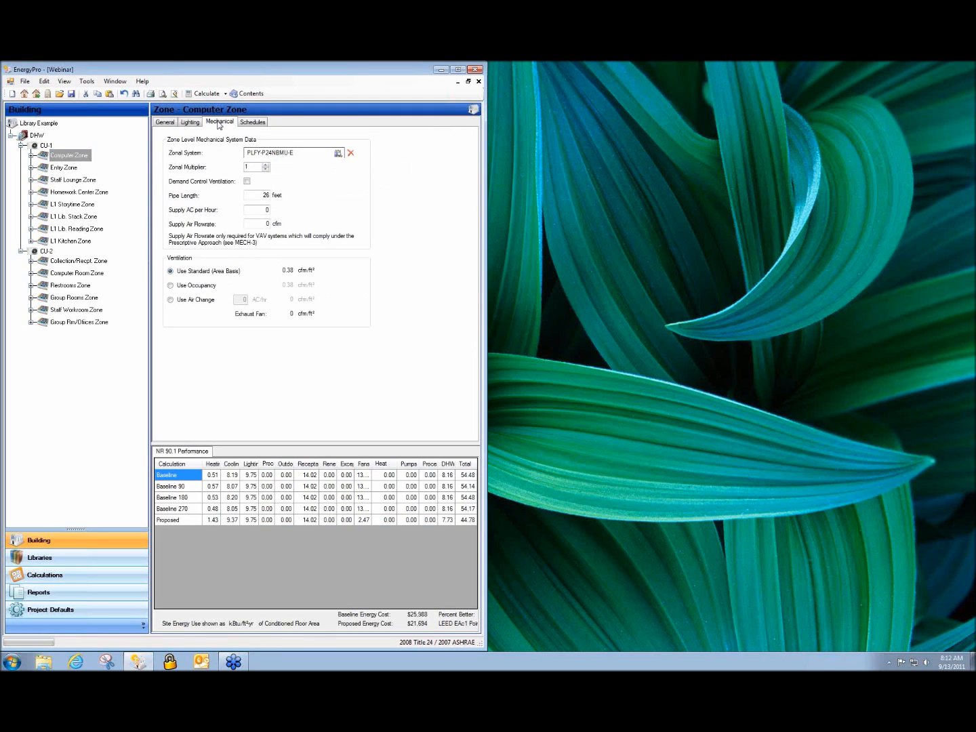
double_click(273, 154)
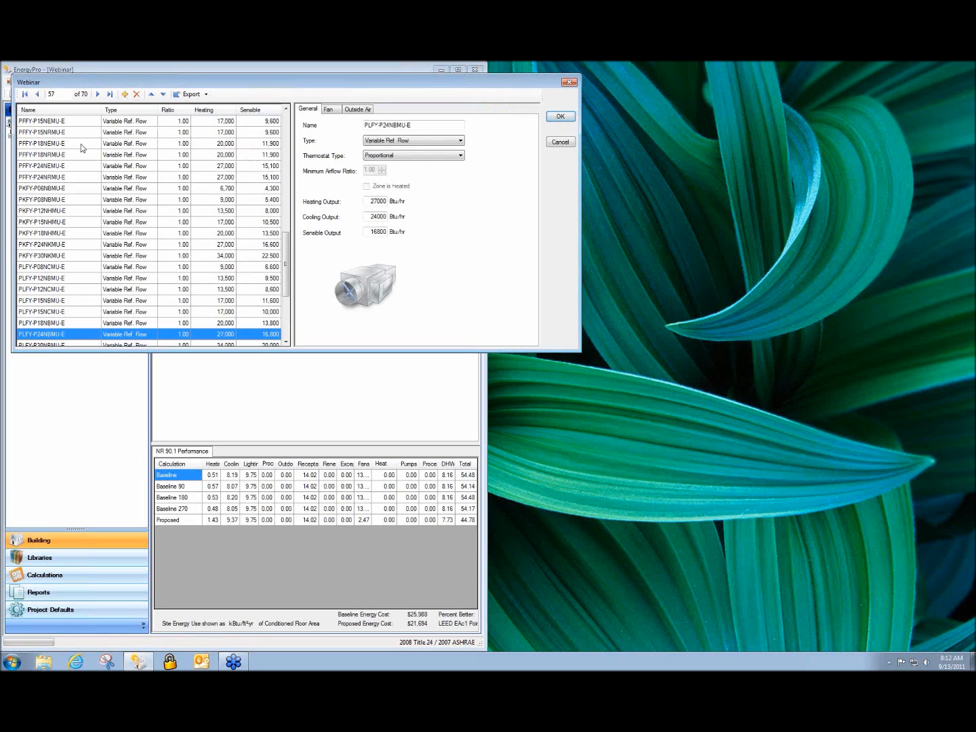
drag(288, 264, 339, 165)
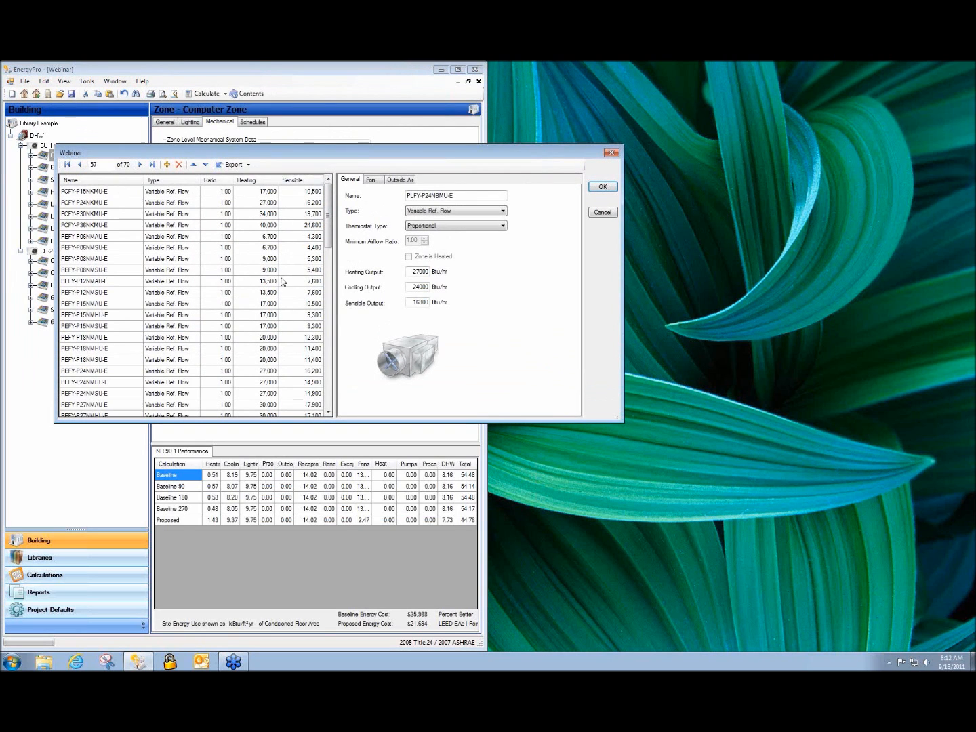
click(602, 212)
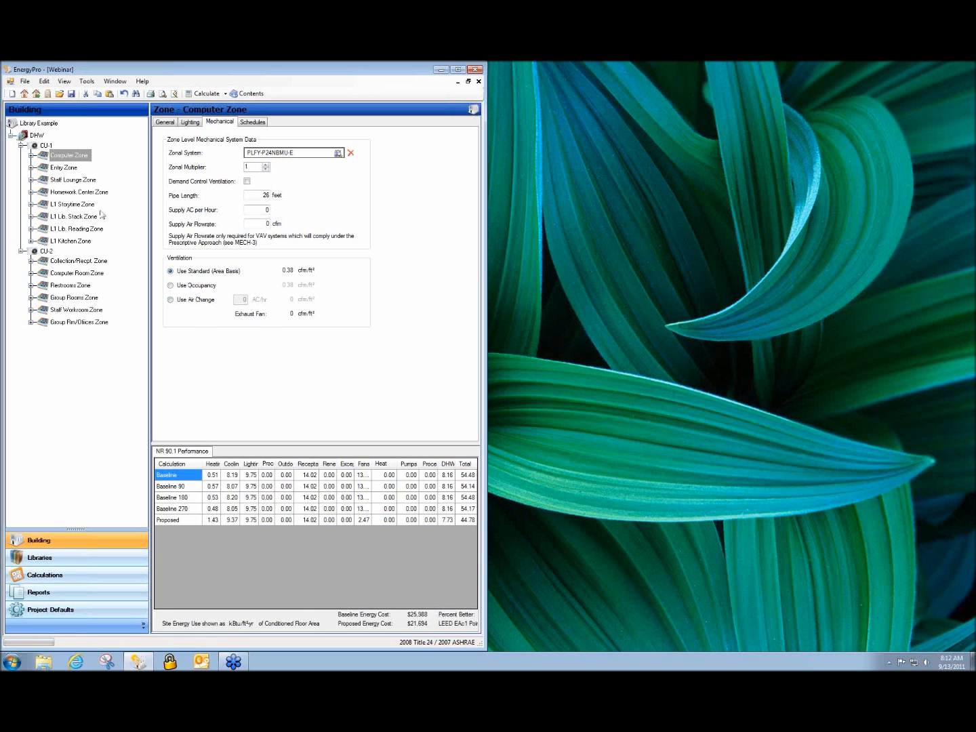
click(44, 147)
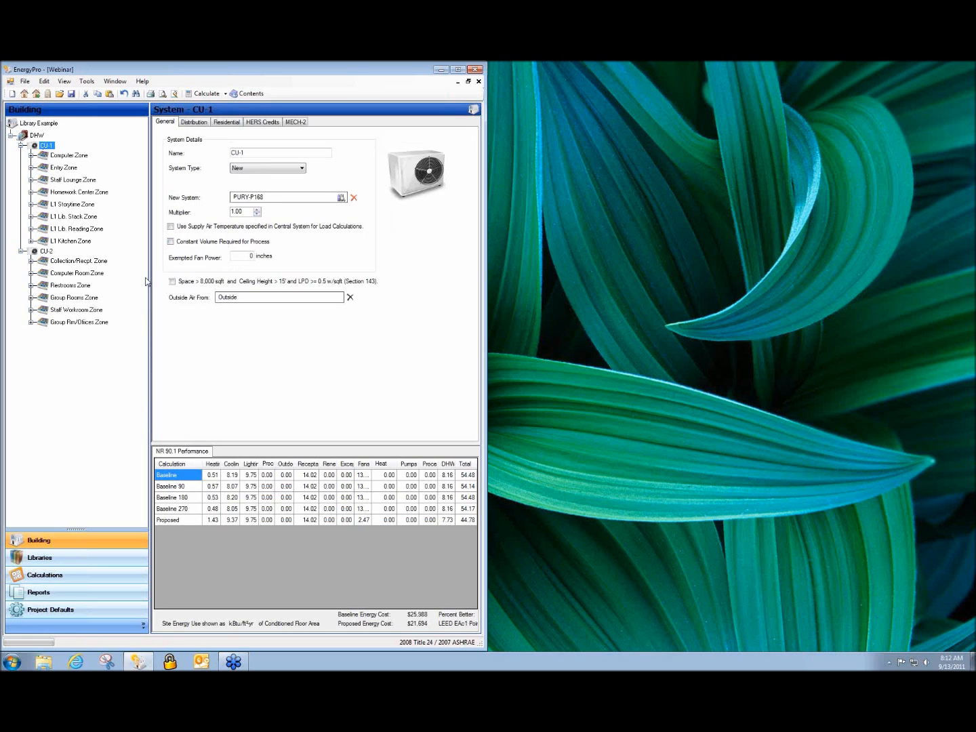
double_click(262, 198)
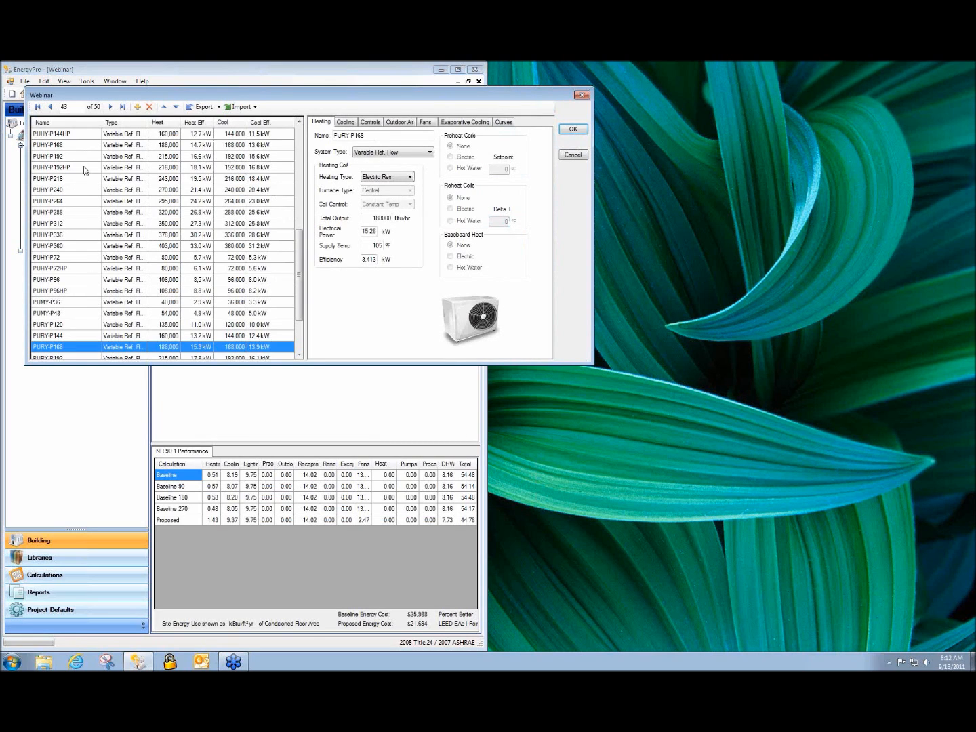
click(203, 107)
click(225, 128)
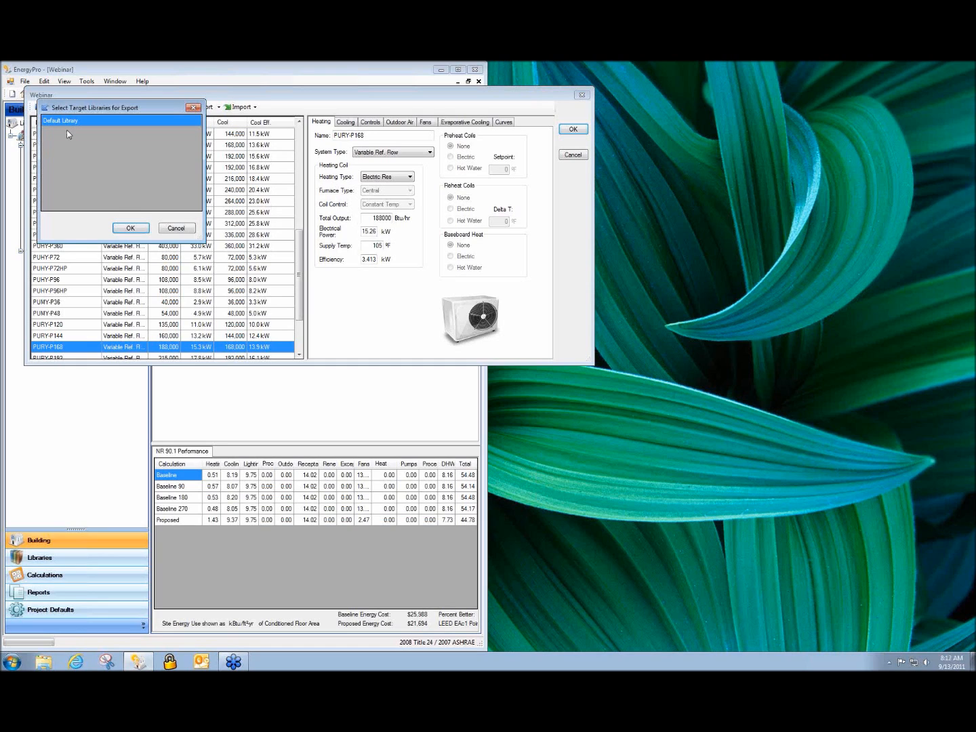
click(175, 230)
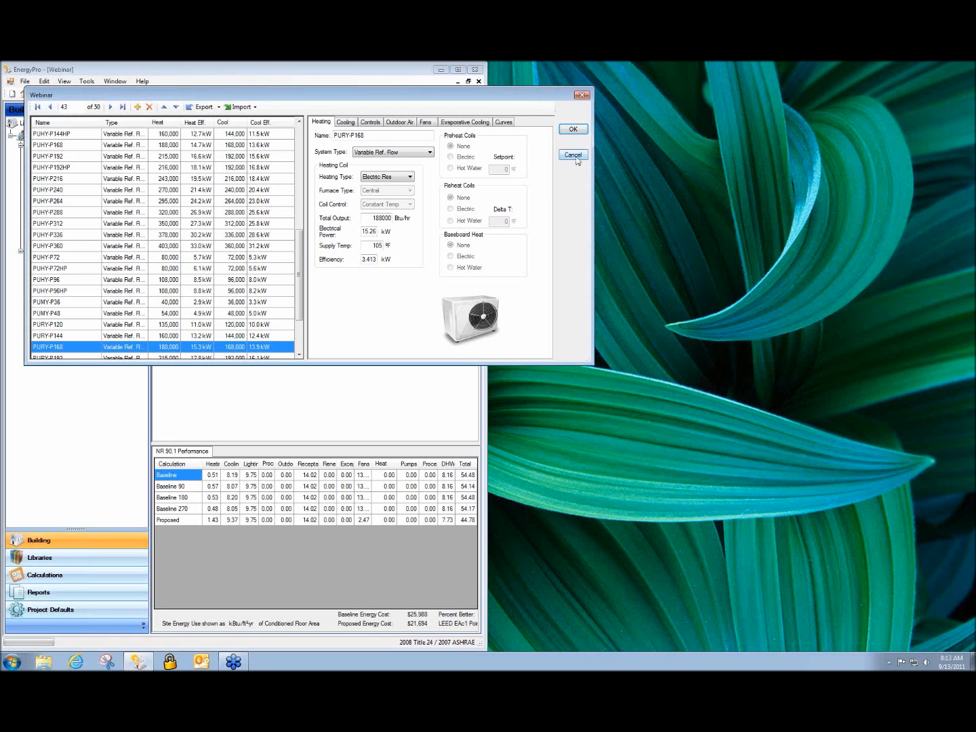
click(572, 129)
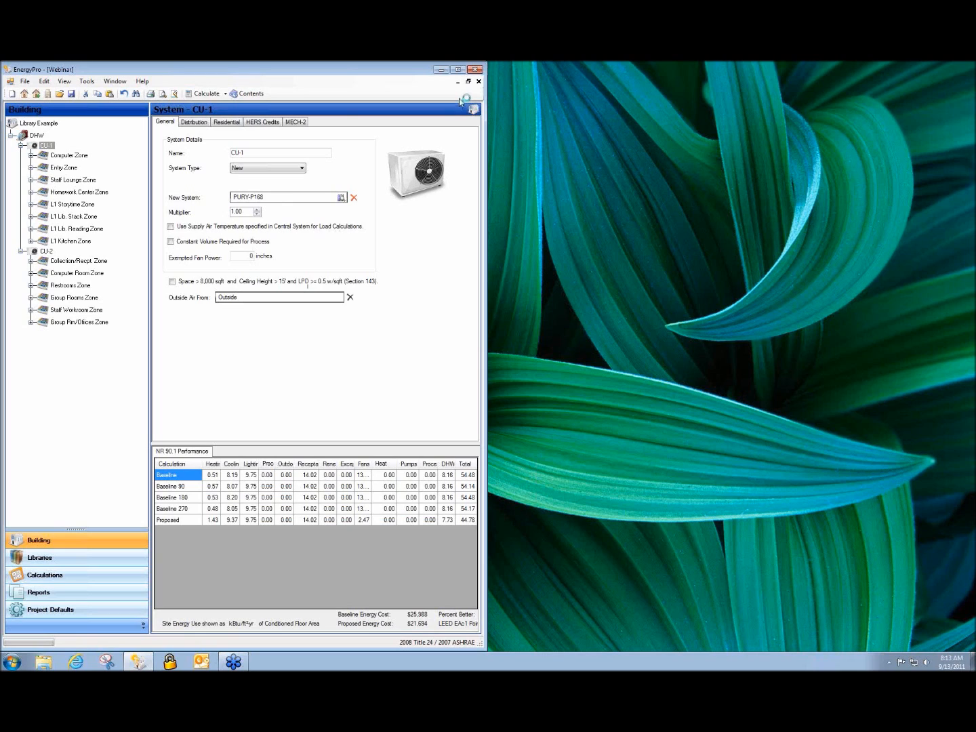
Close the Webinar project
click(478, 82)
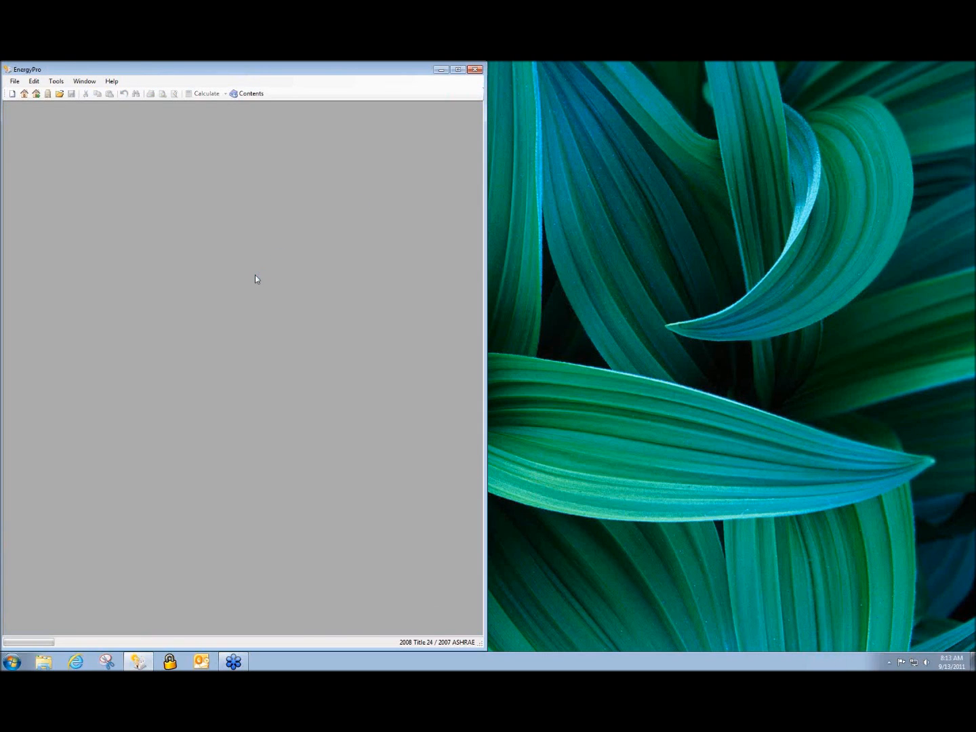
click(14, 81)
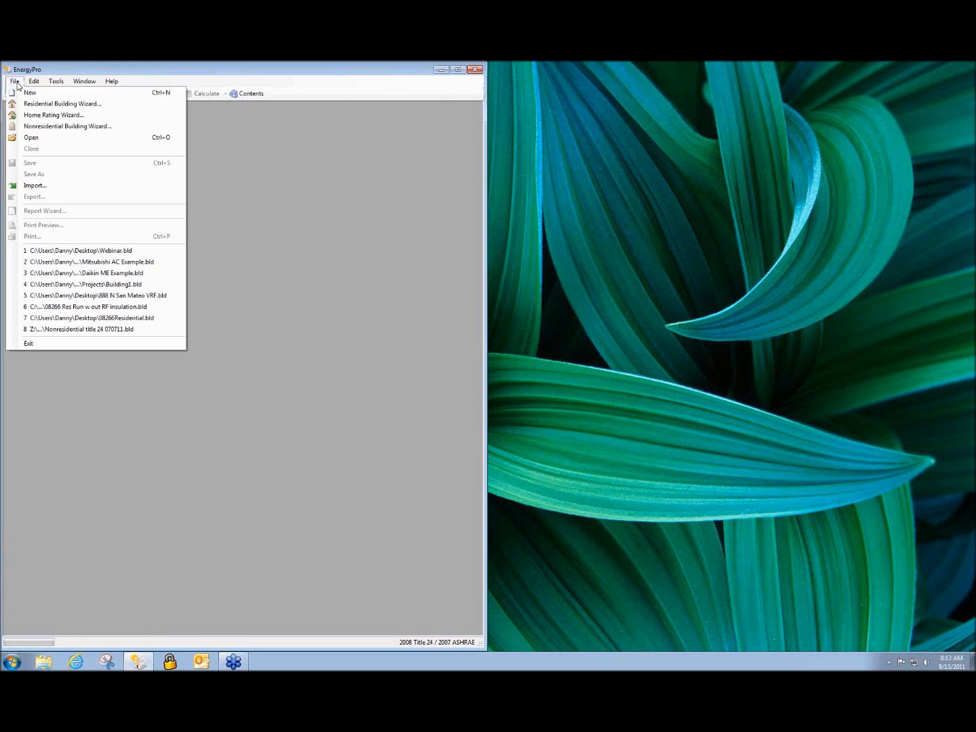
click(214, 149)
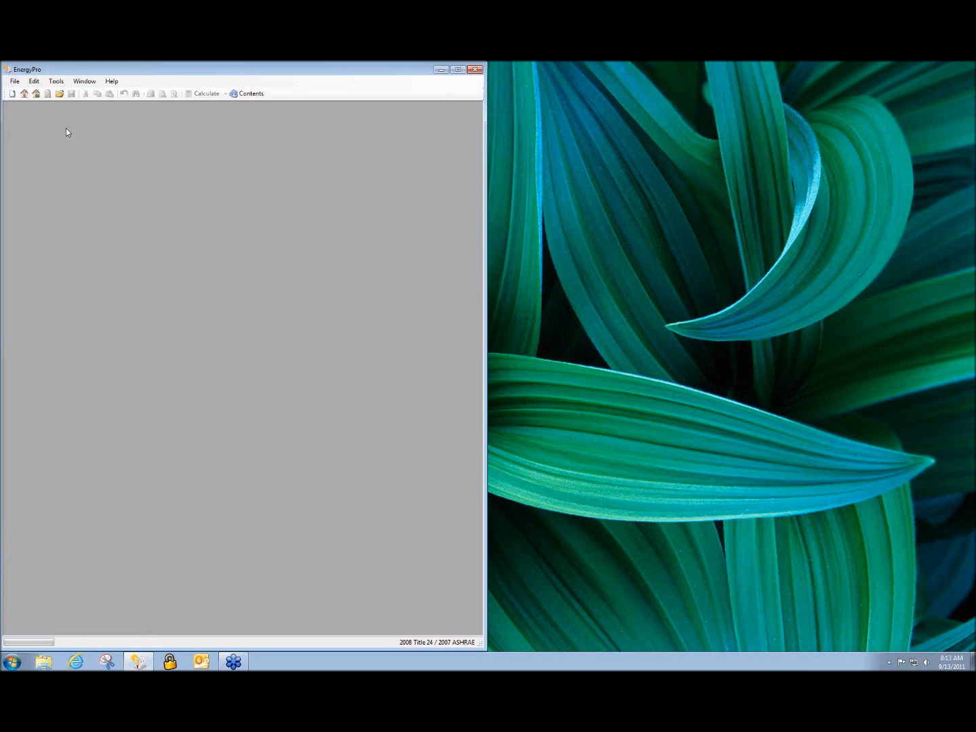
Start a new Building1 project, maximize it, and show the Undefined building's design data
click(12, 95)
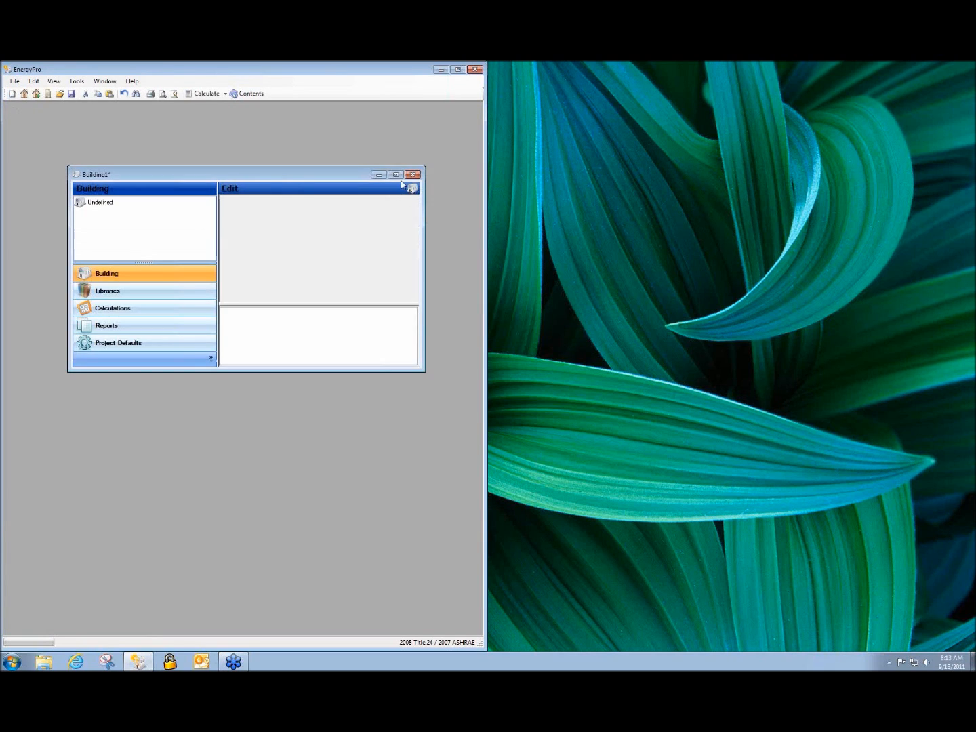
click(396, 175)
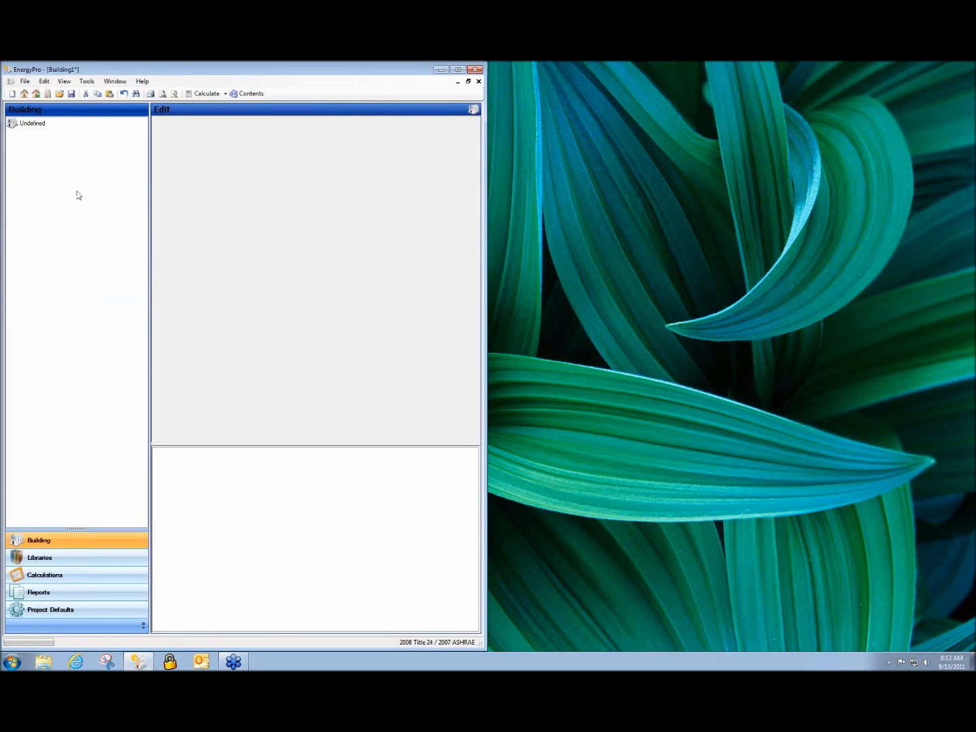
click(30, 124)
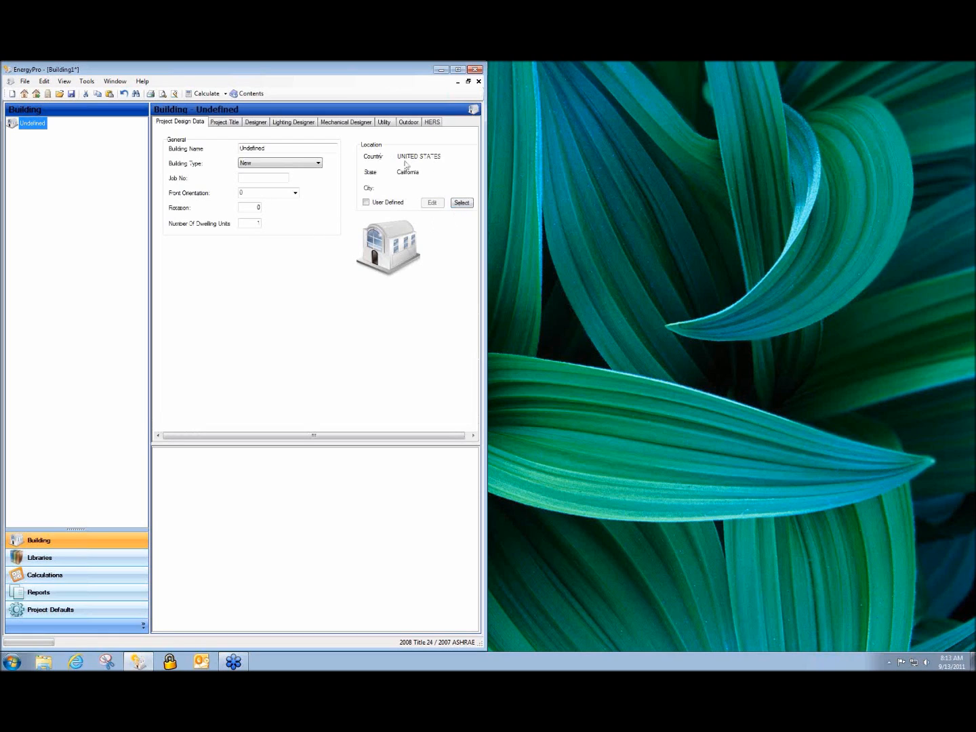
Set the building location to Alamo, California and rename the building 'Sample file'
click(461, 203)
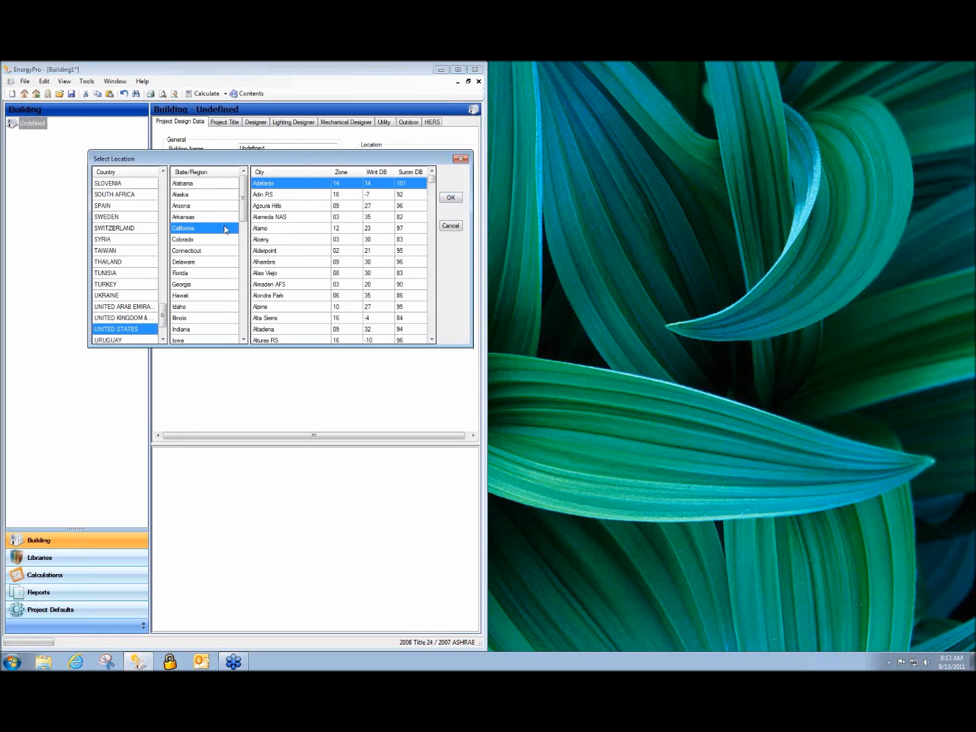
click(286, 231)
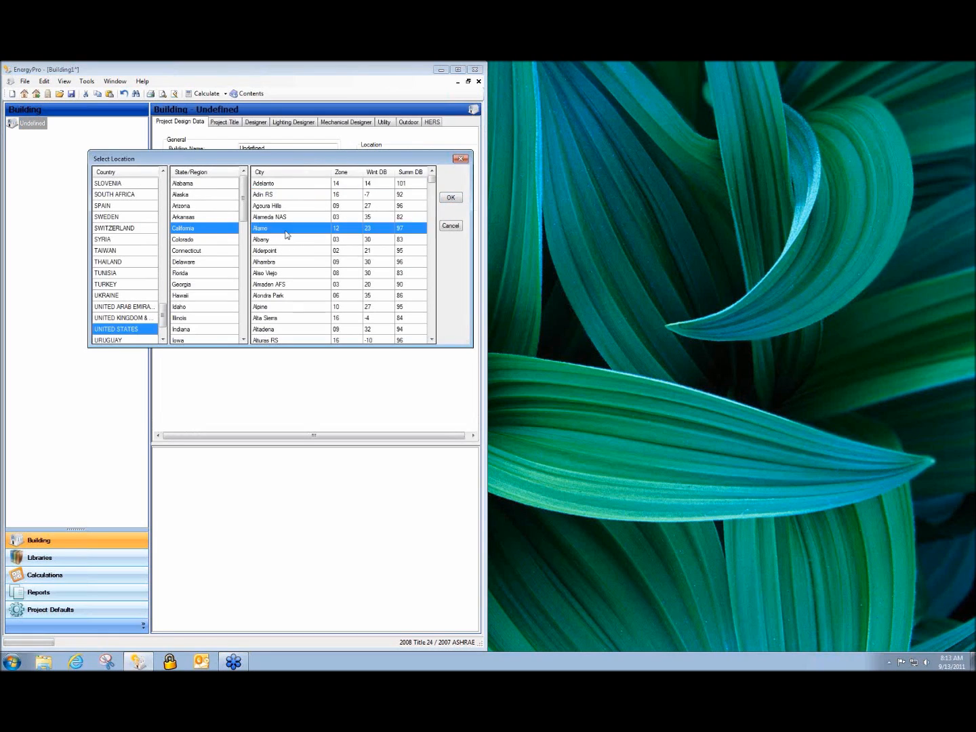
click(448, 197)
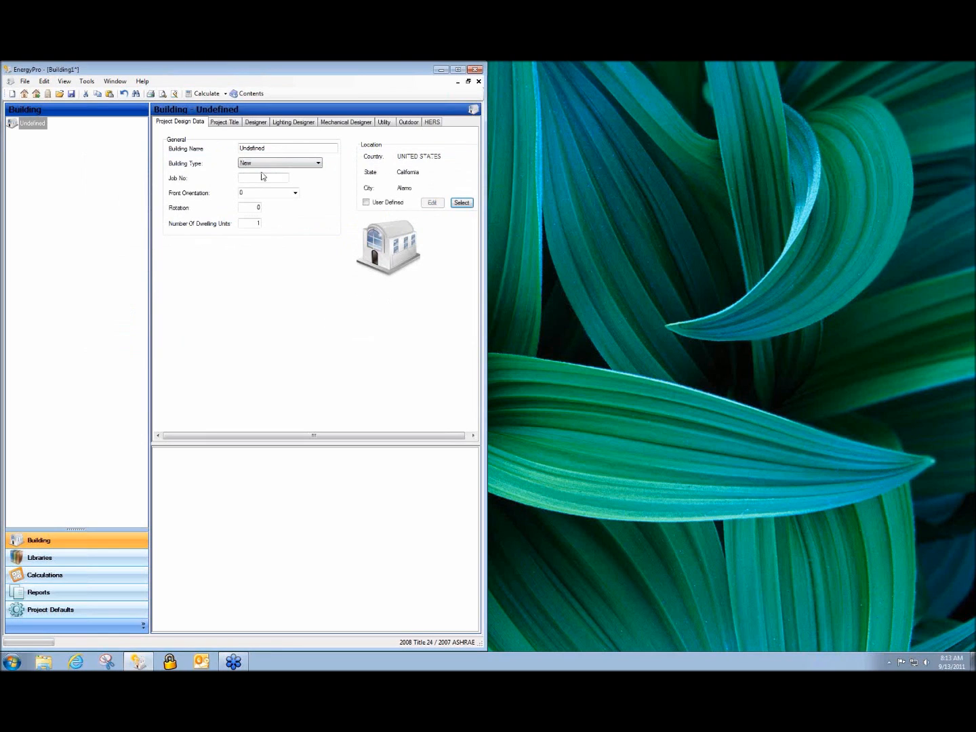
double_click(272, 149)
text(Sample file)
Review the Project Title, Designer, Lighting Designer and Mechanical Designer contact pages
click(229, 124)
click(255, 123)
click(291, 123)
click(333, 123)
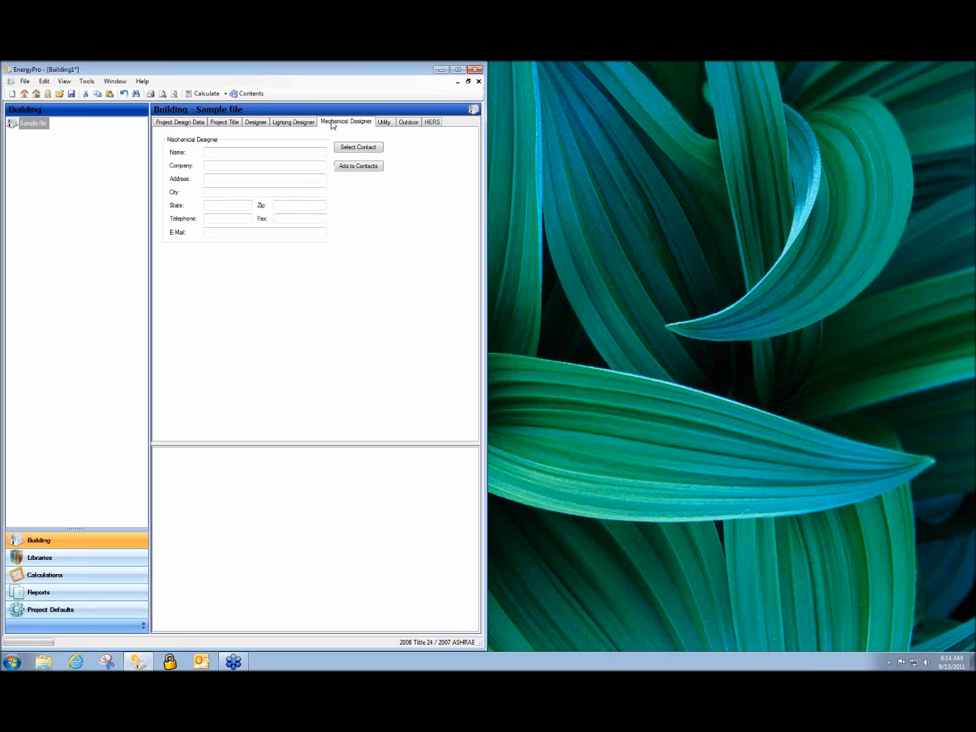
Open the Electricity rate schedule from the Utility page and browse importable rates without importing
click(387, 123)
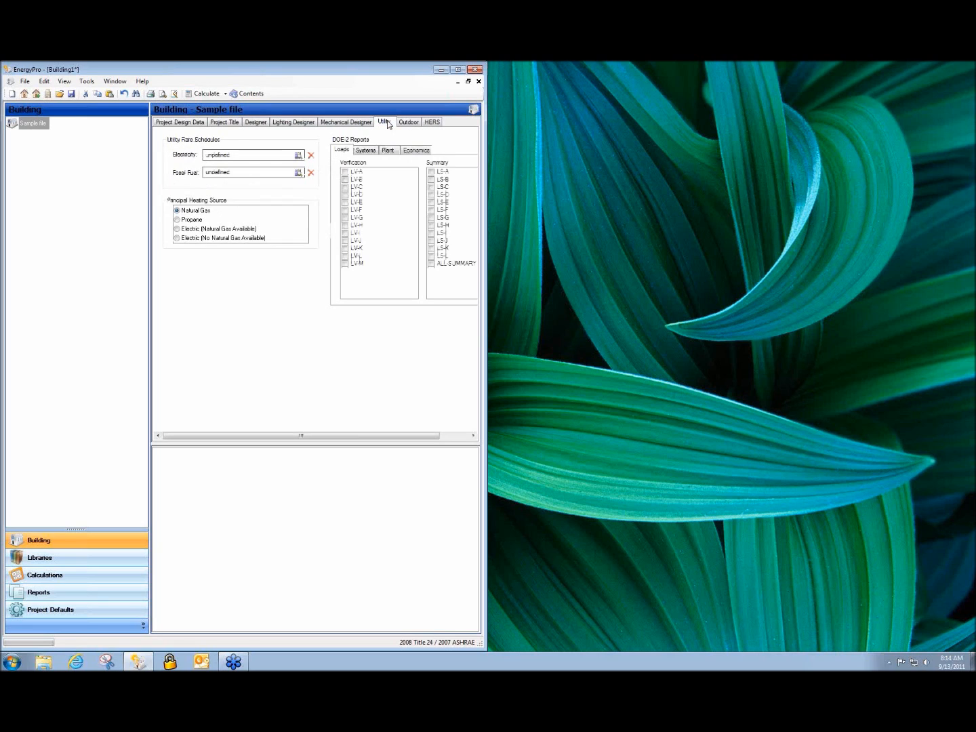
double_click(221, 157)
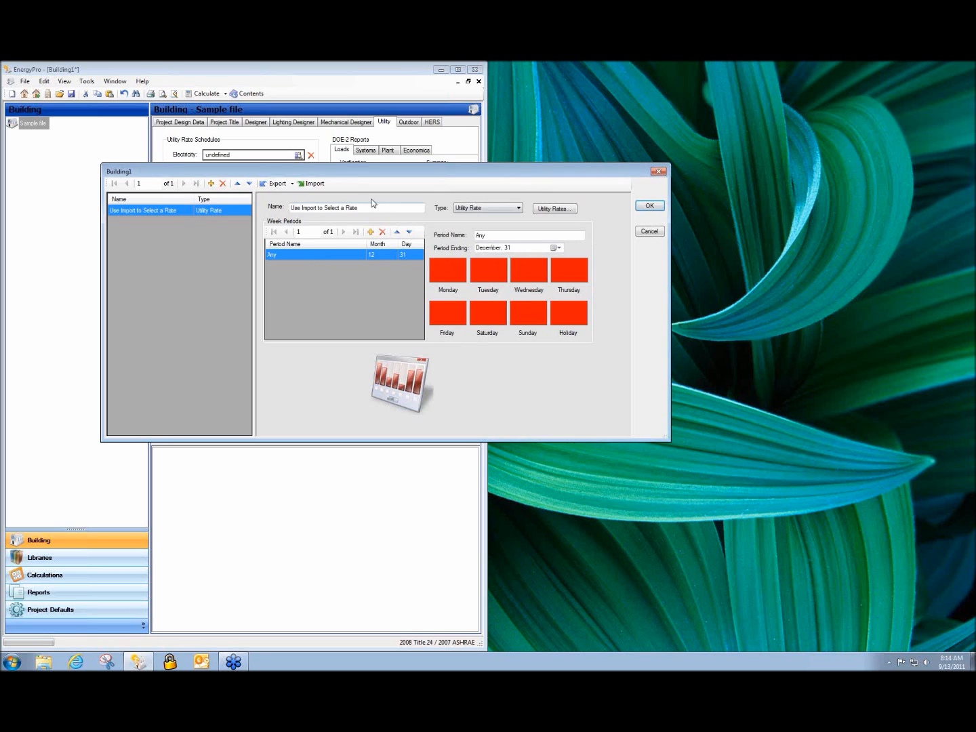
click(315, 183)
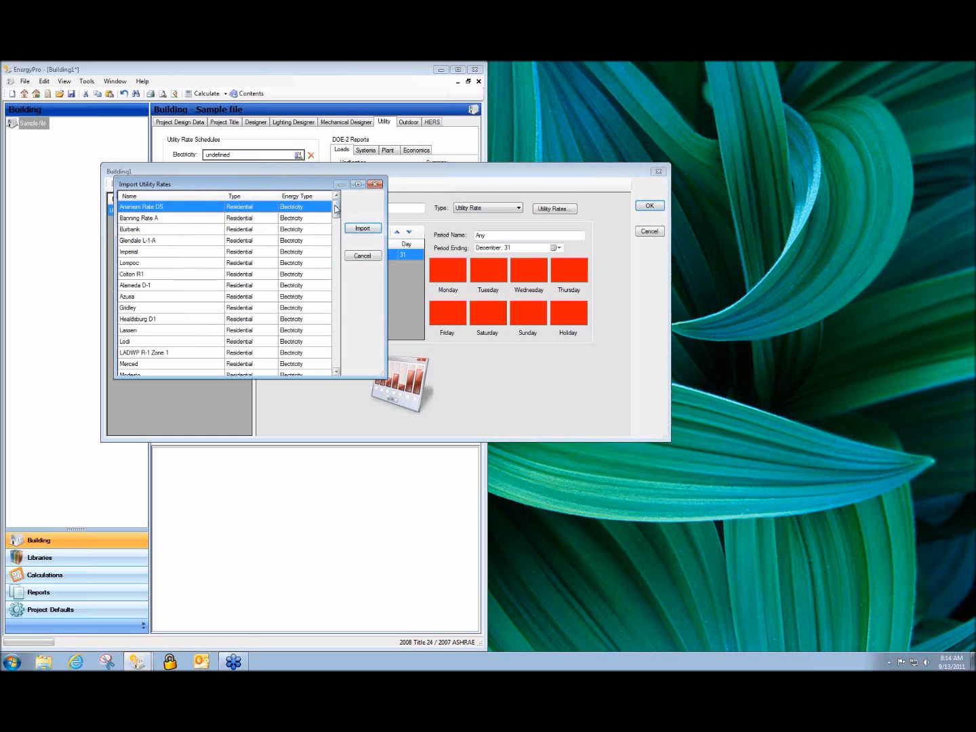
mouse_move(336, 209)
mouse_down()
mouse_move(334, 324)
mouse_move(336, 204)
mouse_up()
click(364, 256)
View the utility rate tier details, close the rate editor unchanged, and reselect Sample file
click(553, 210)
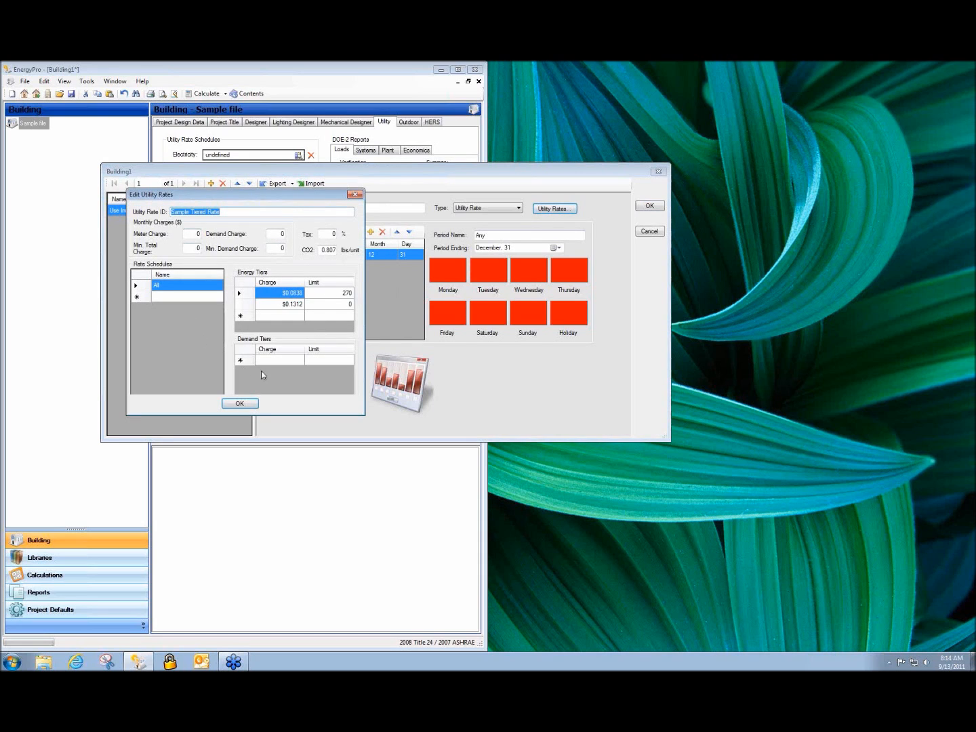
click(354, 195)
click(647, 230)
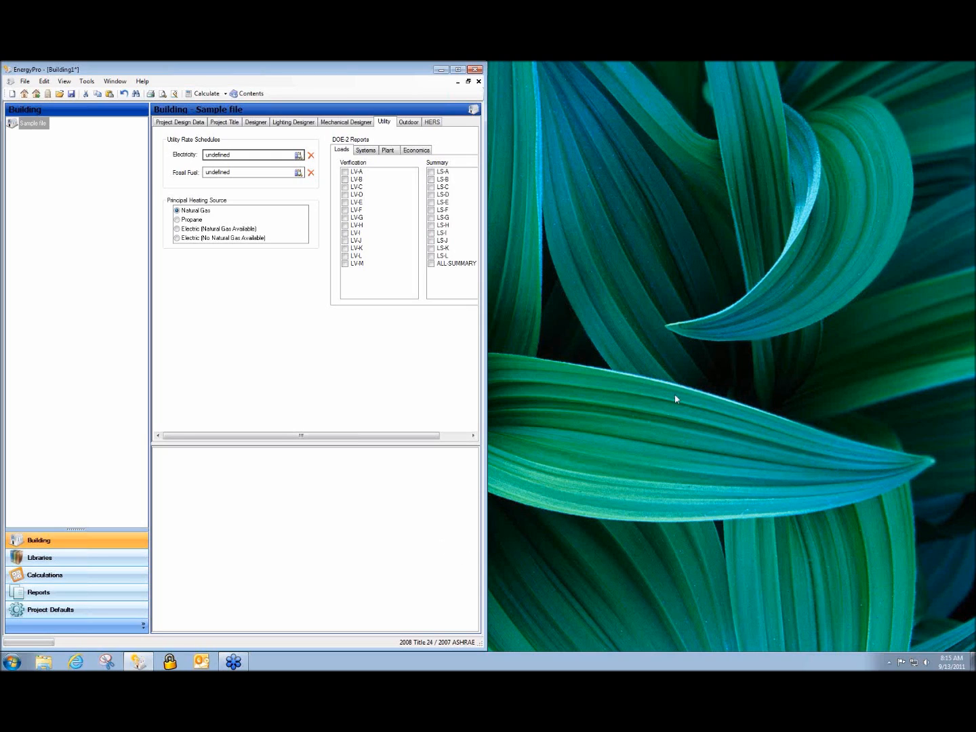
click(759, 408)
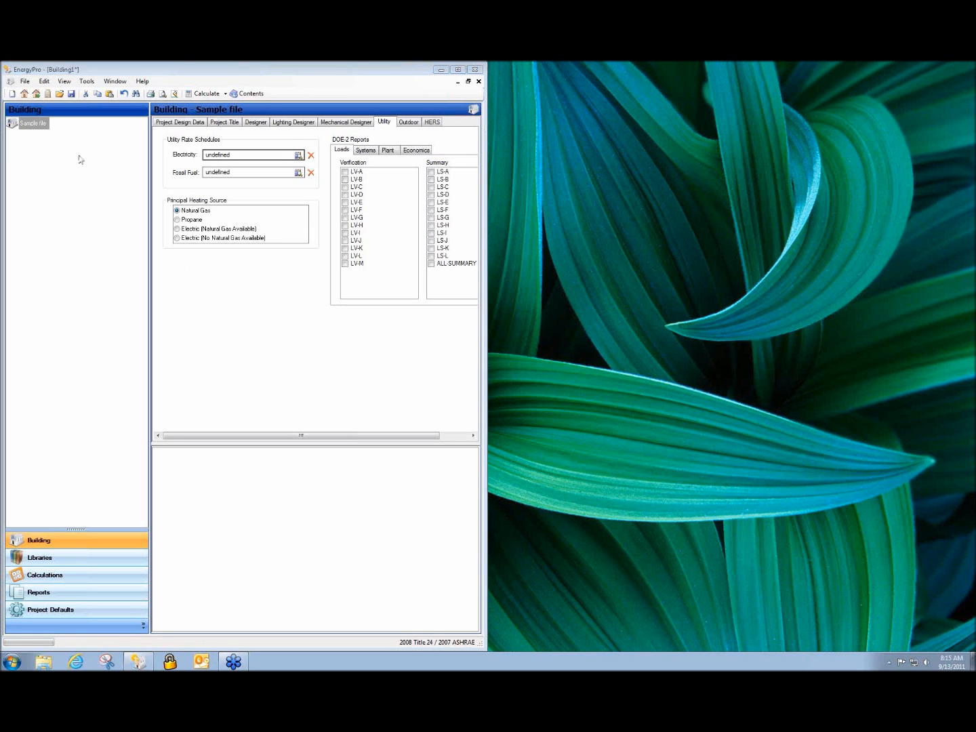
click(23, 125)
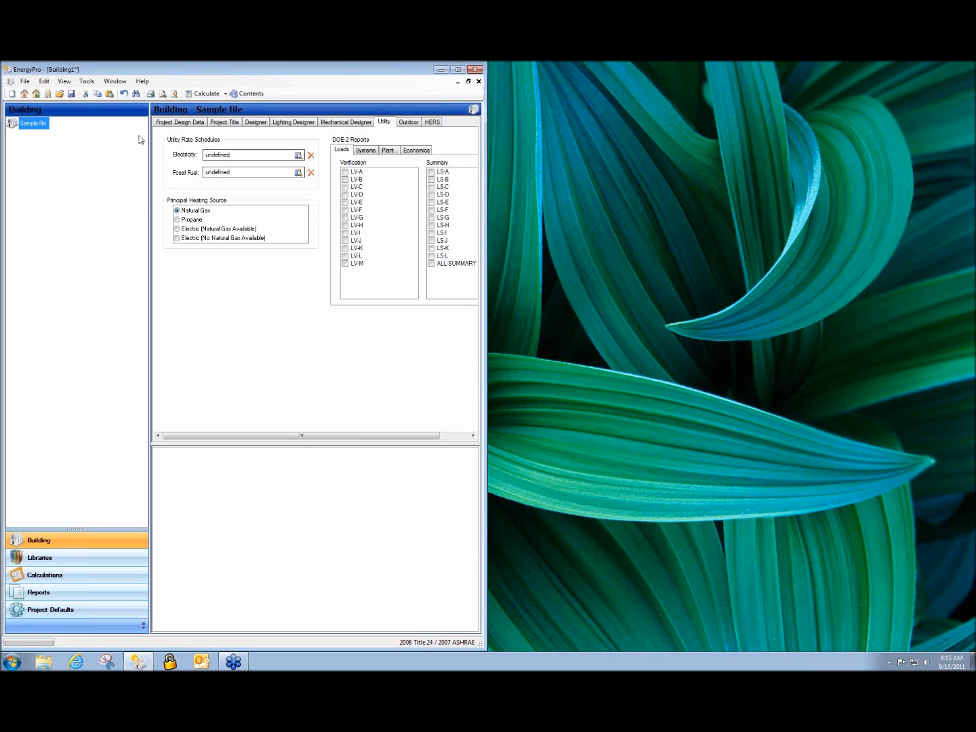
Add a plant under Sample file and show the new Undefined Plant's settings
right_click(31, 128)
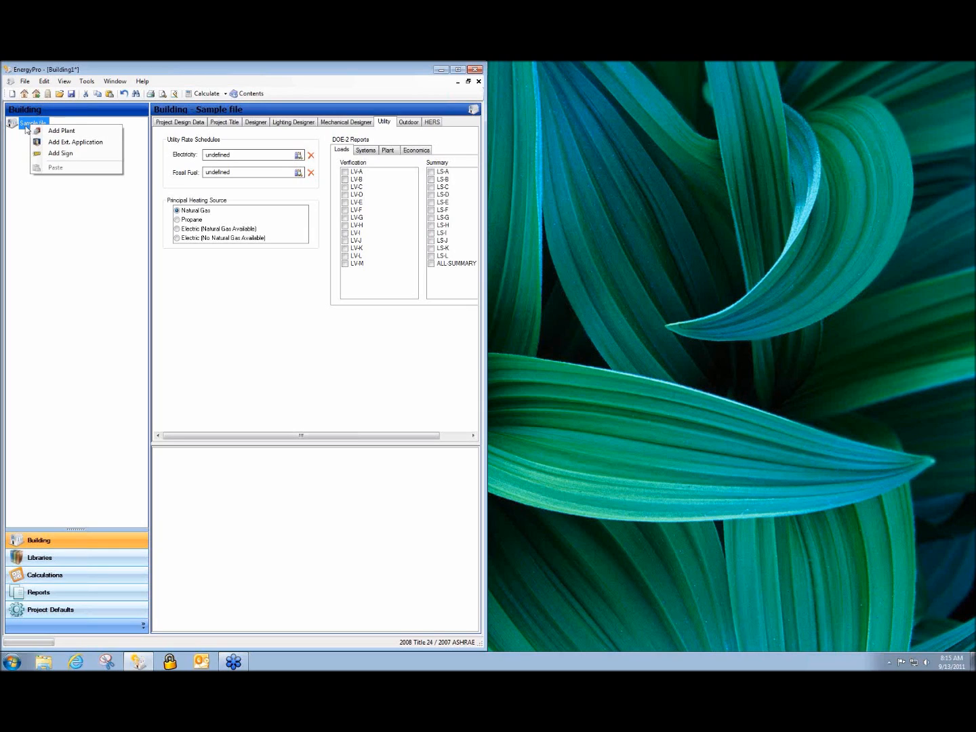
click(69, 133)
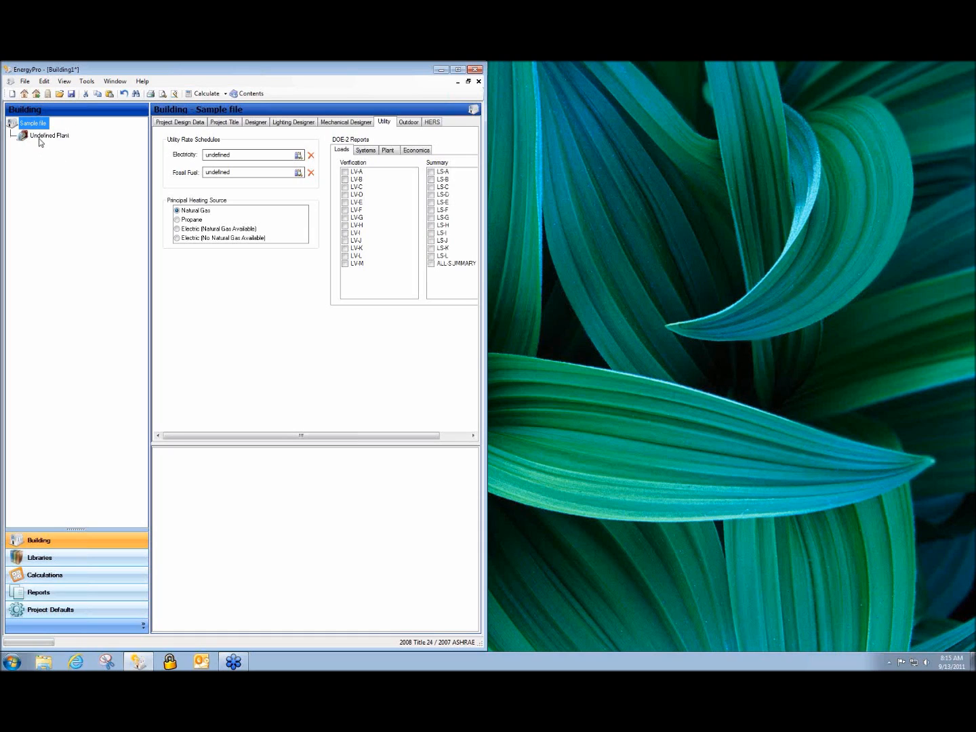
click(44, 137)
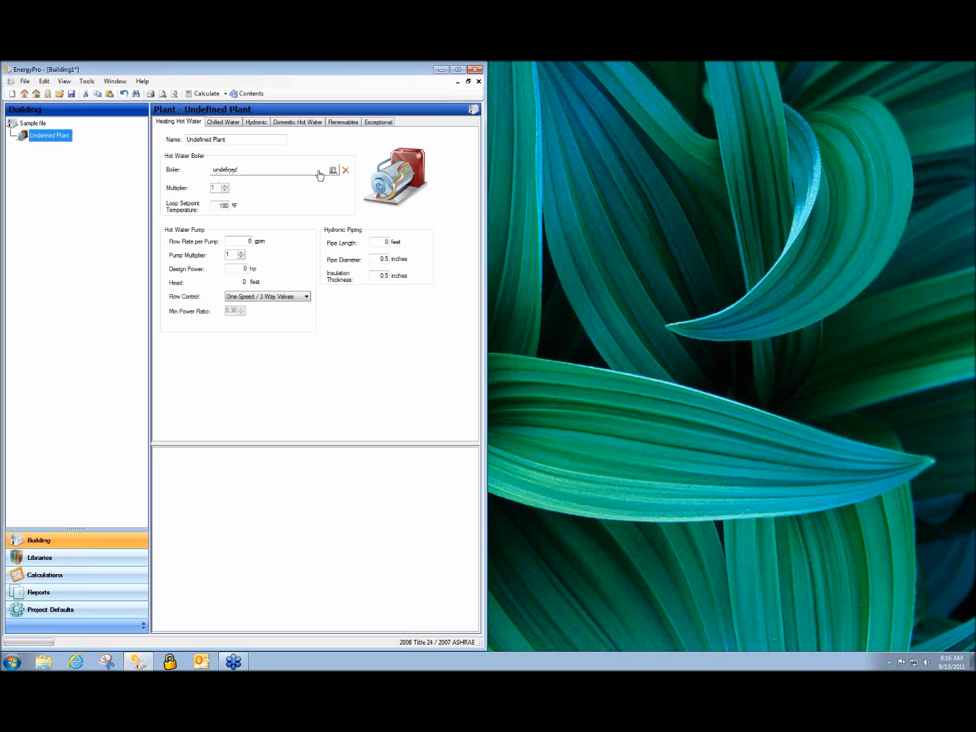
Choose Standard Gas 50 gal or Less as the plant's domestic hot water heater
double_click(227, 174)
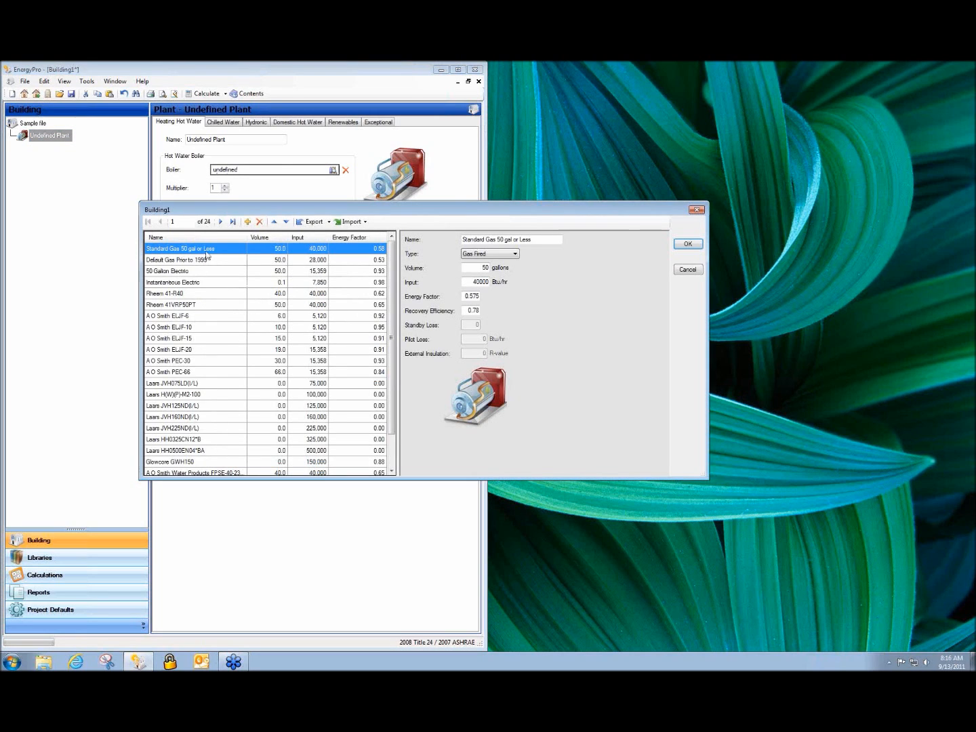
click(687, 269)
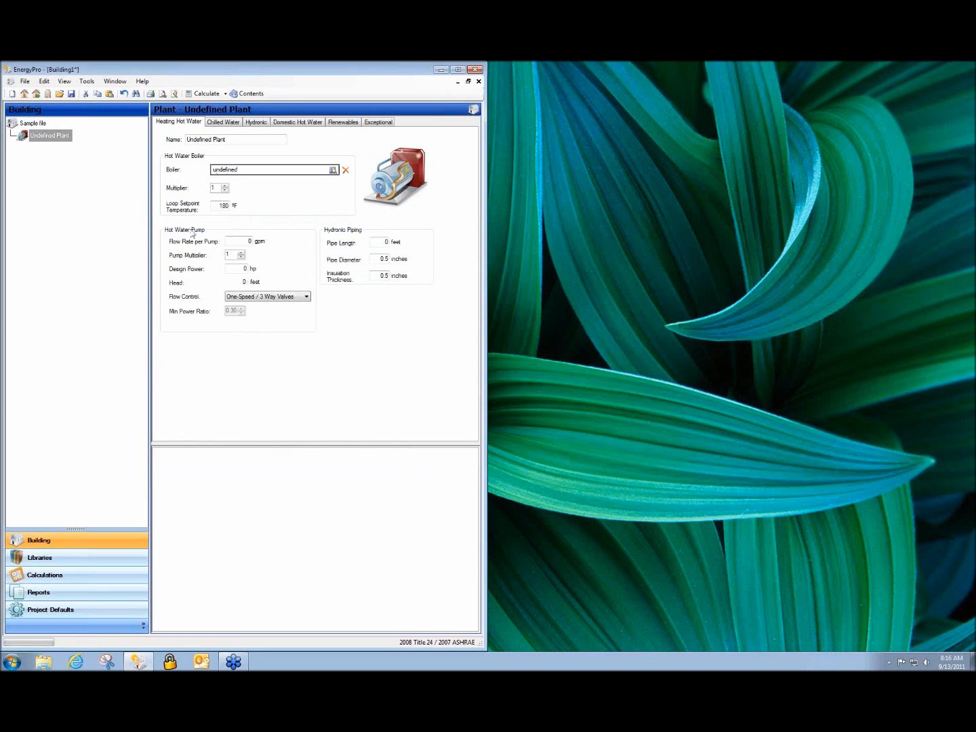
click(311, 128)
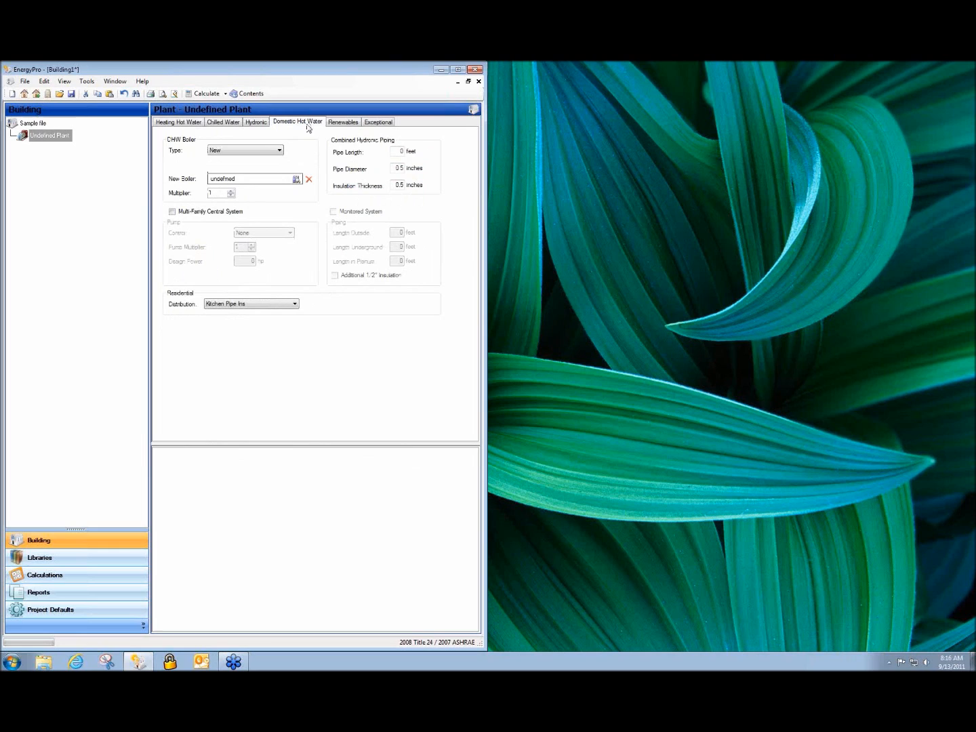
click(238, 184)
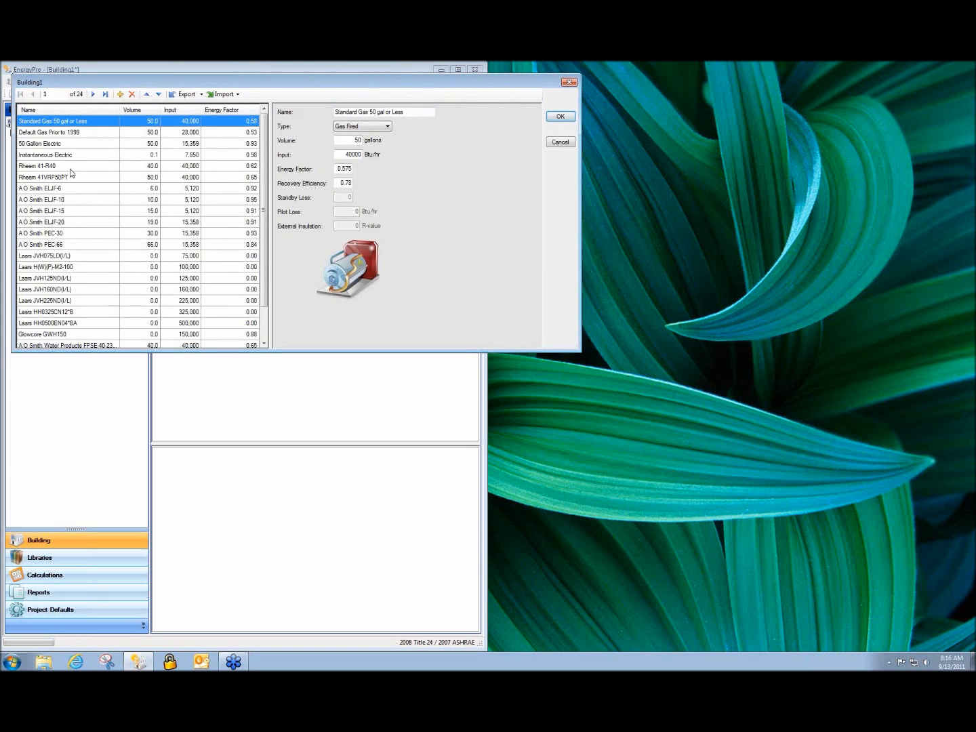
click(560, 118)
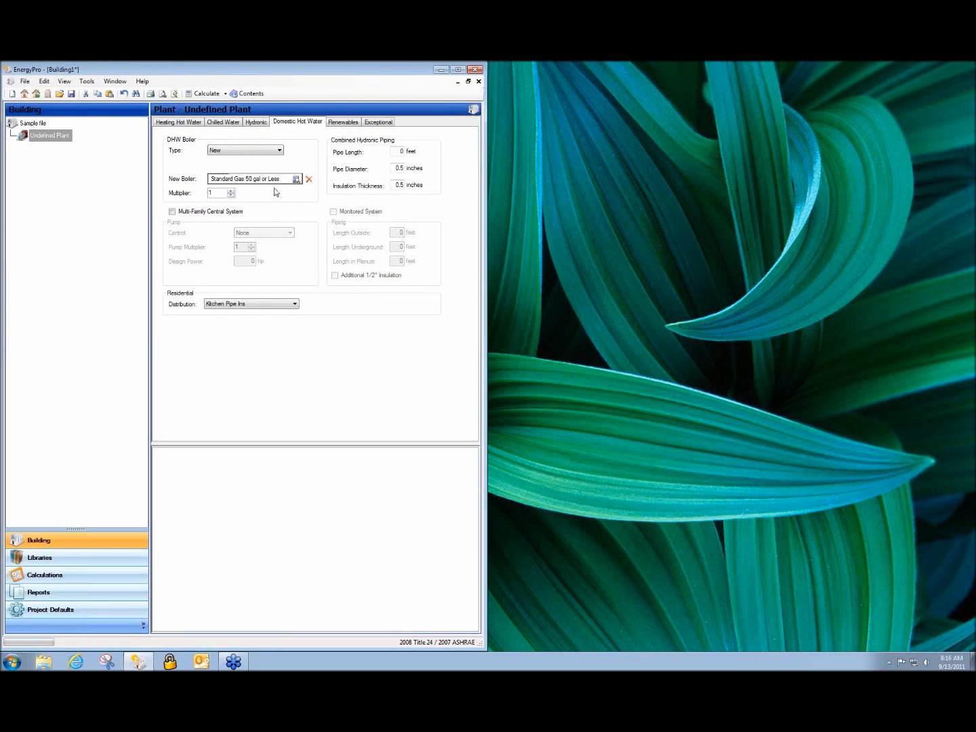
click(343, 122)
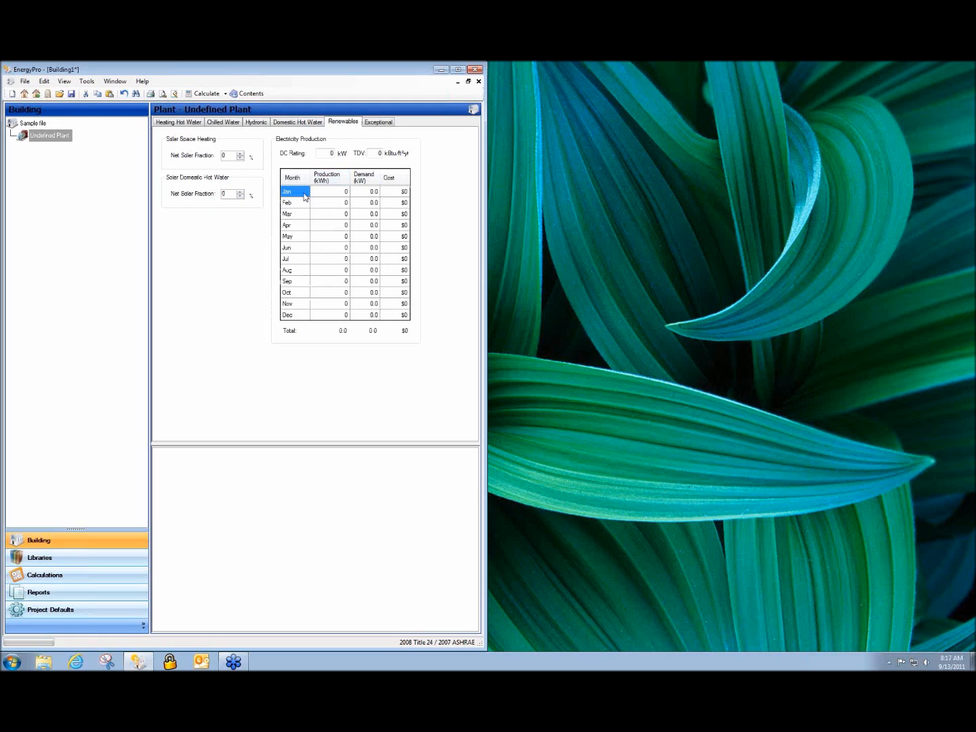
Review the plant's Exceptional, Domestic Hot Water, Hydronic and Chilled Water pages (0 chillers, 44 °F supply)
click(381, 125)
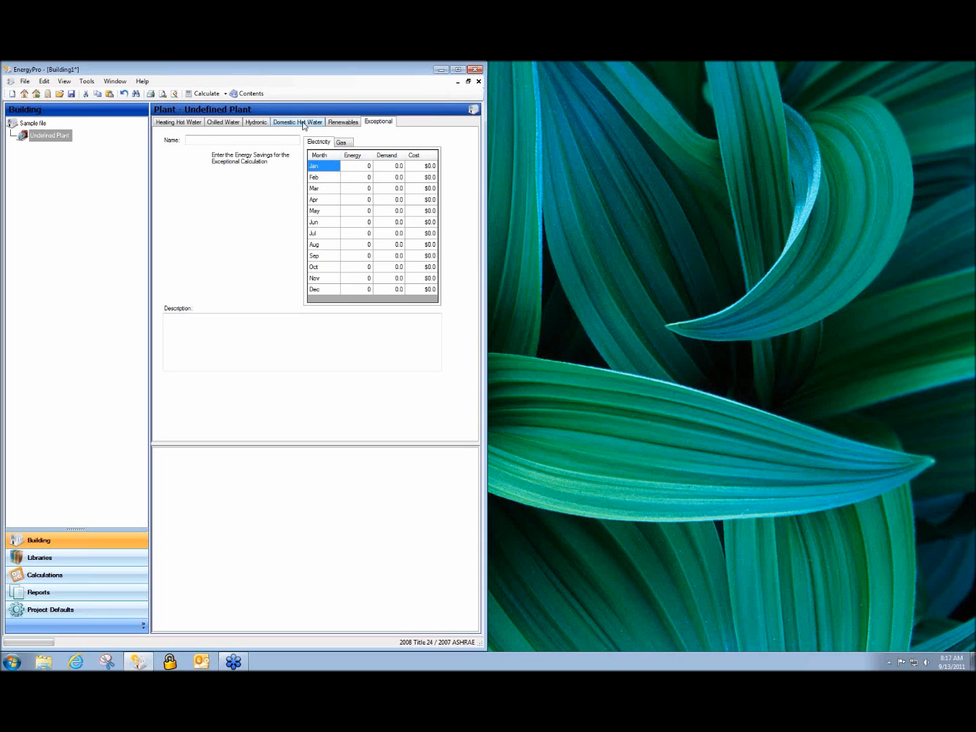
click(305, 124)
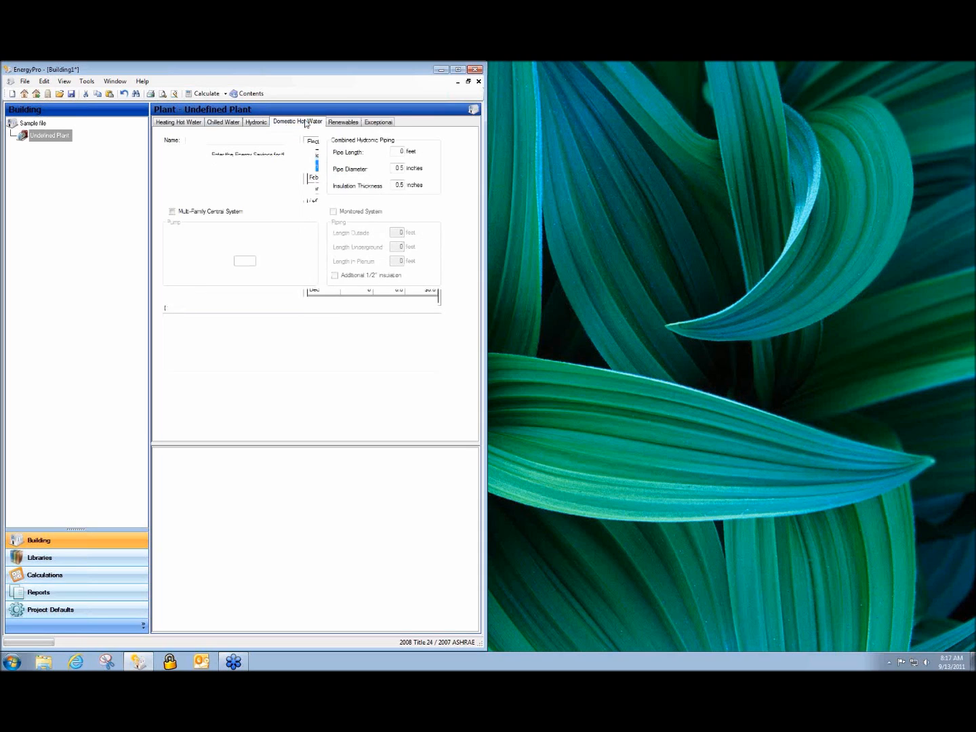
click(225, 122)
click(249, 124)
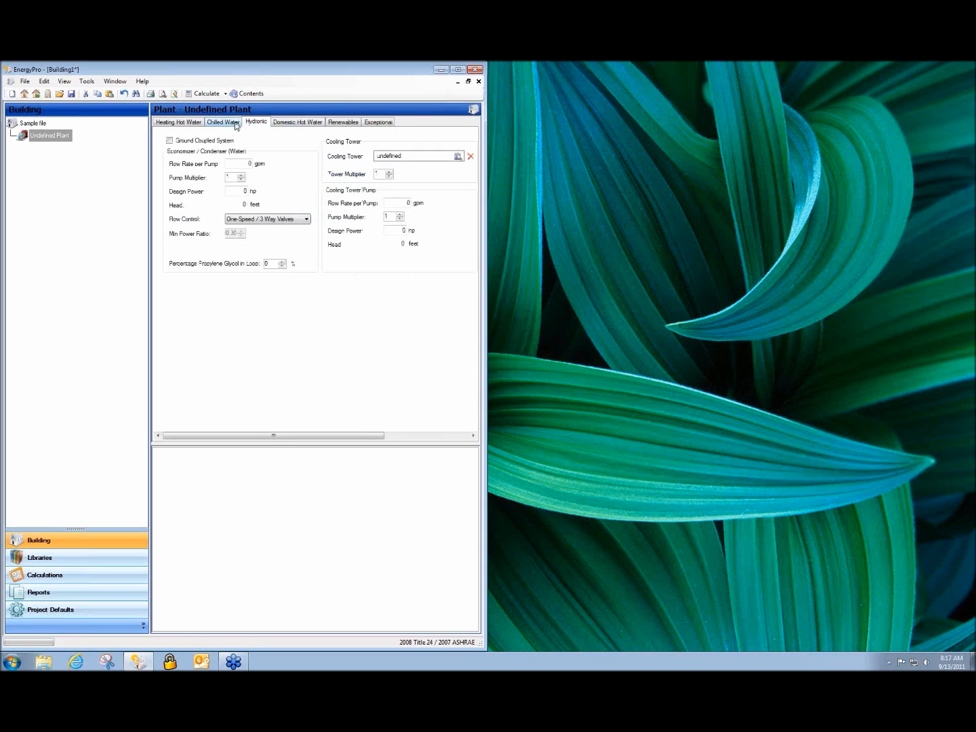
click(235, 124)
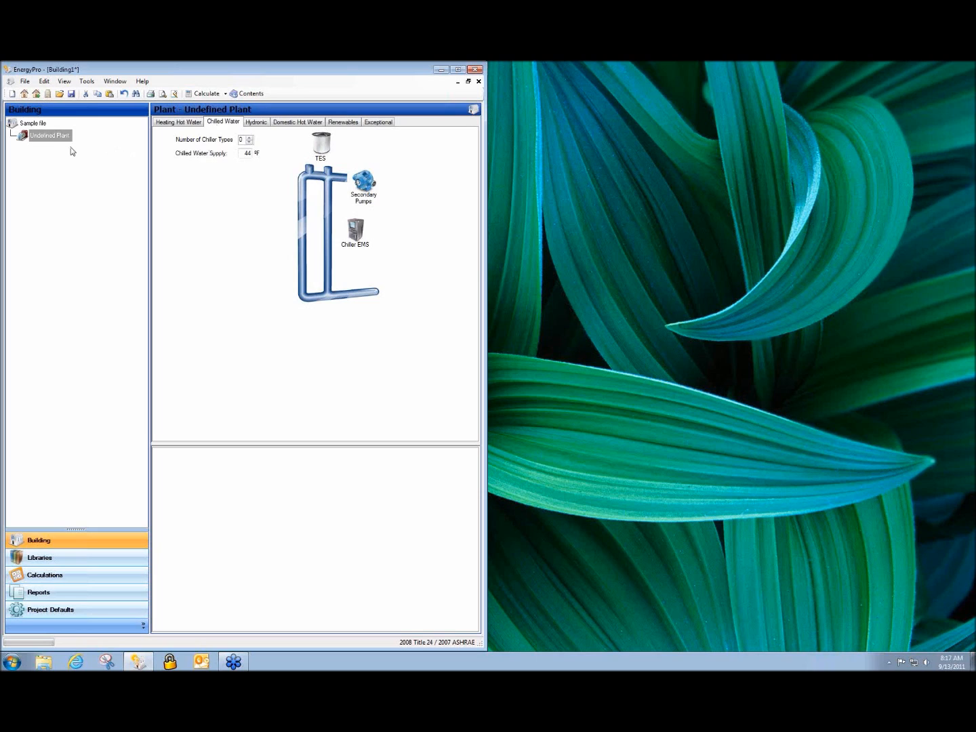
click(53, 143)
right_click(57, 141)
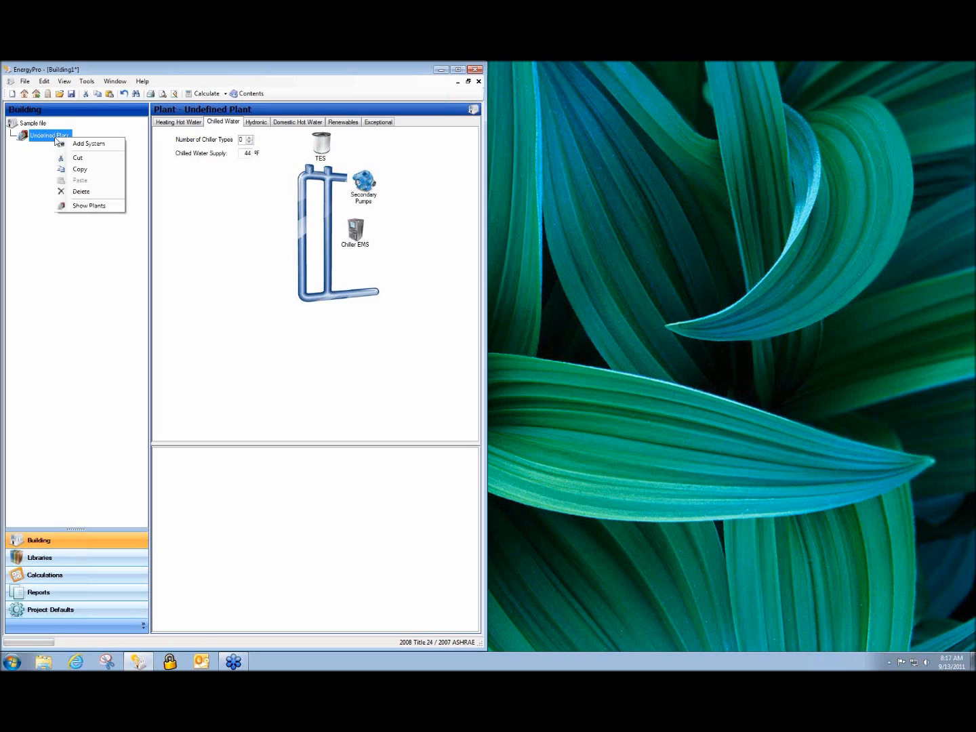
click(101, 146)
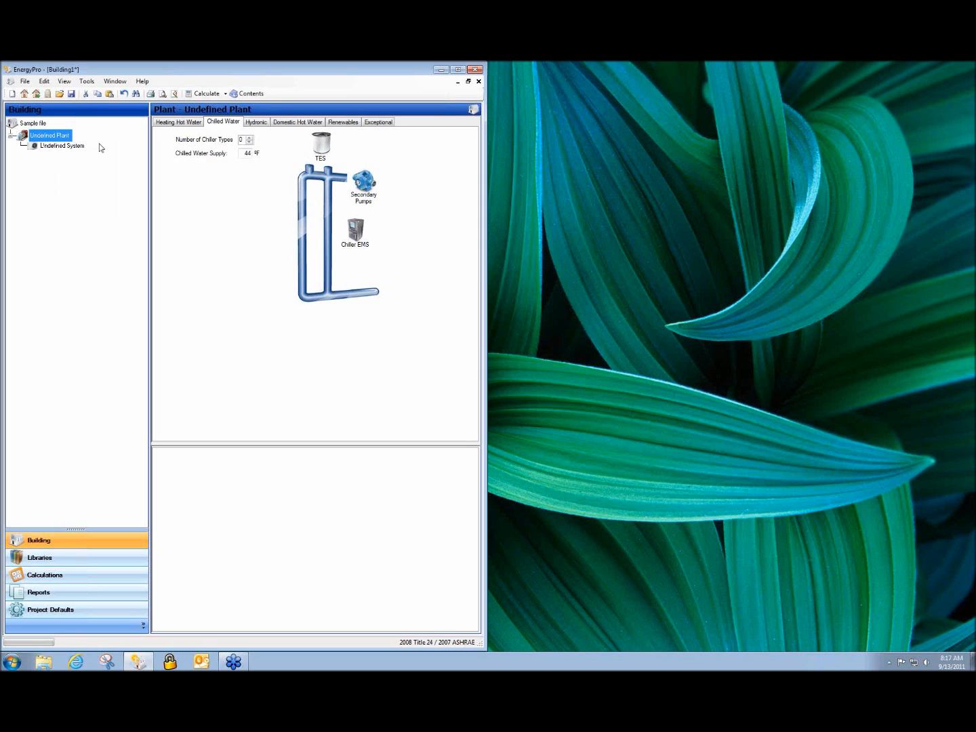
click(53, 151)
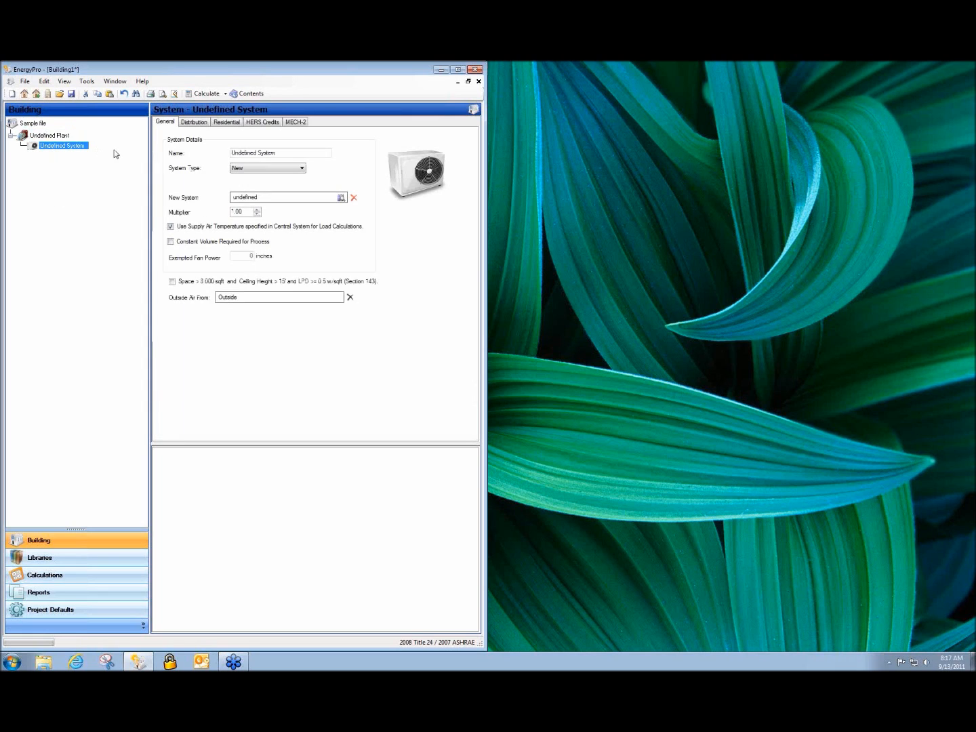
drag(284, 154, 202, 154)
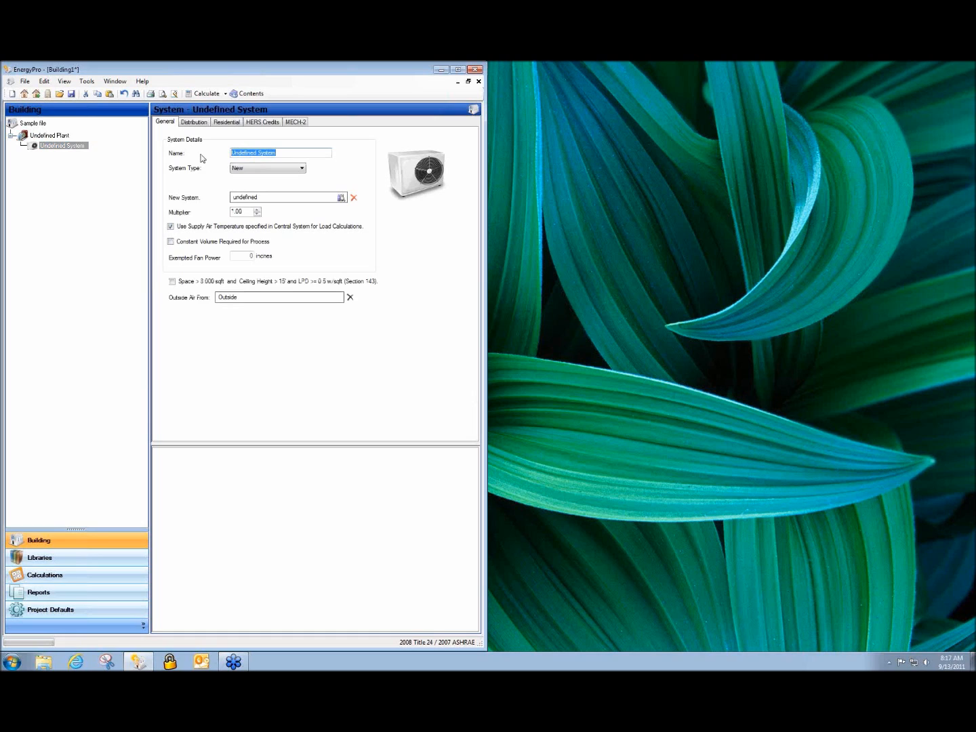
text(VRF)
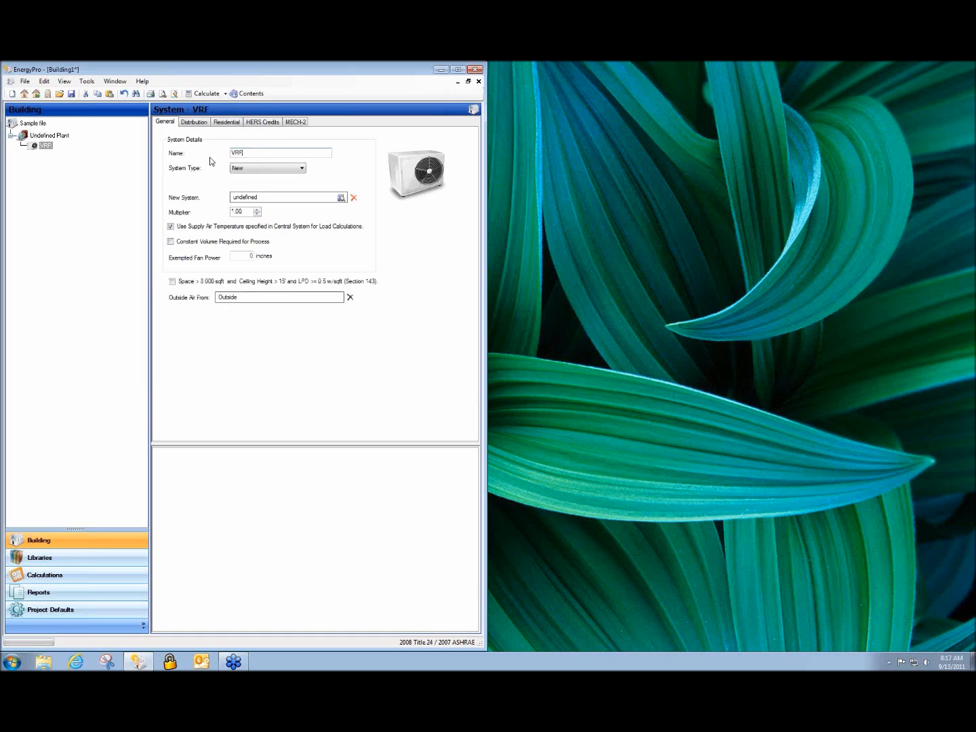
click(302, 168)
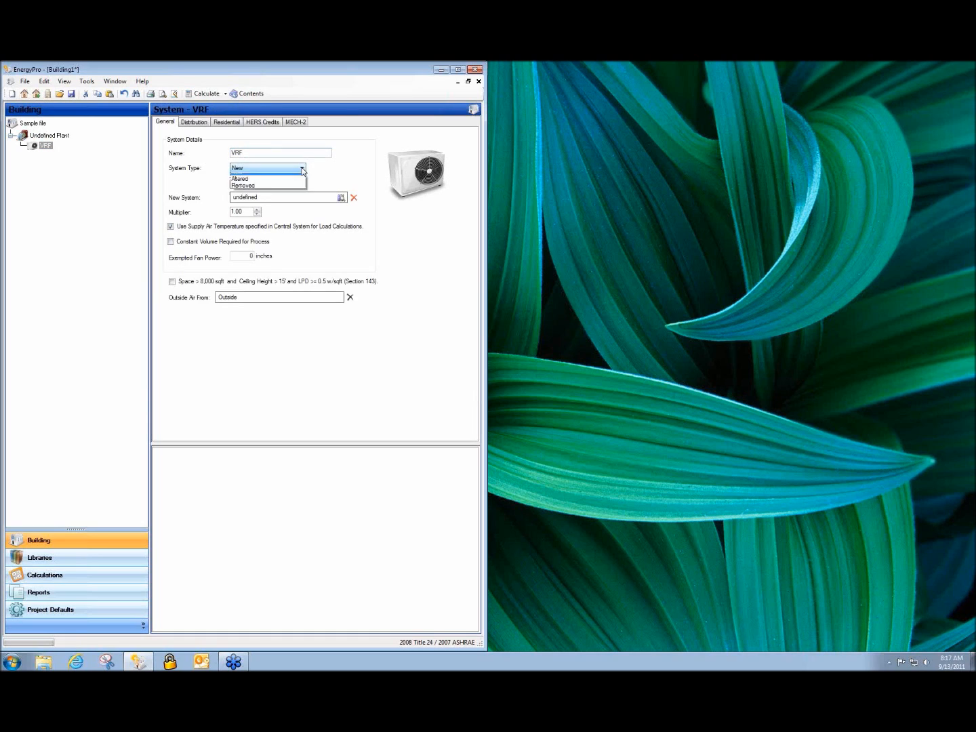
click(302, 169)
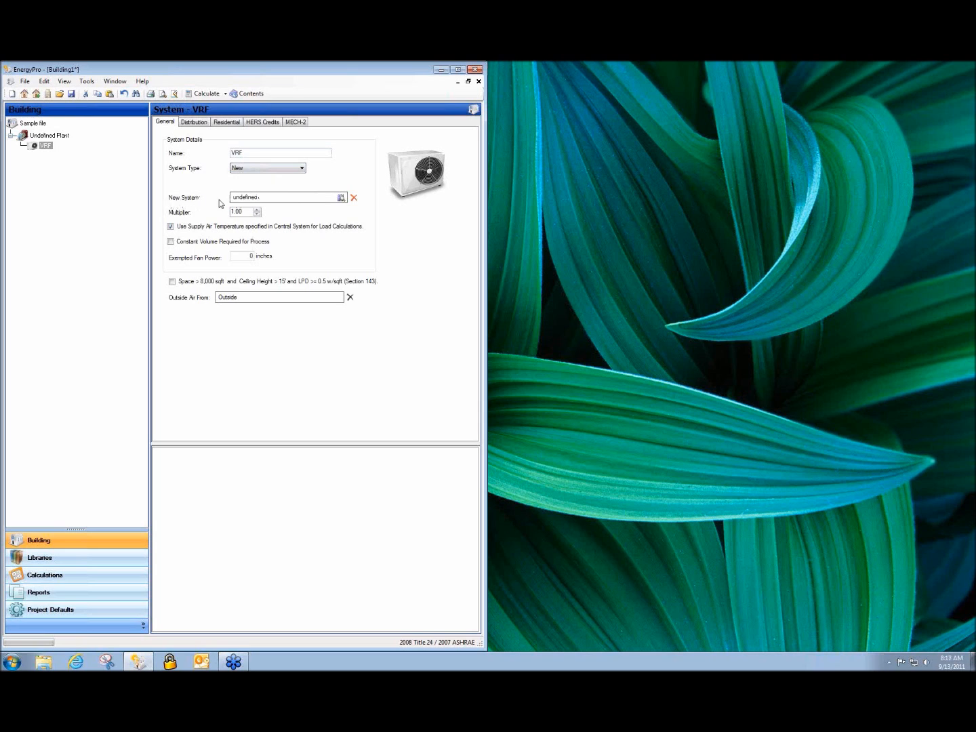
click(240, 198)
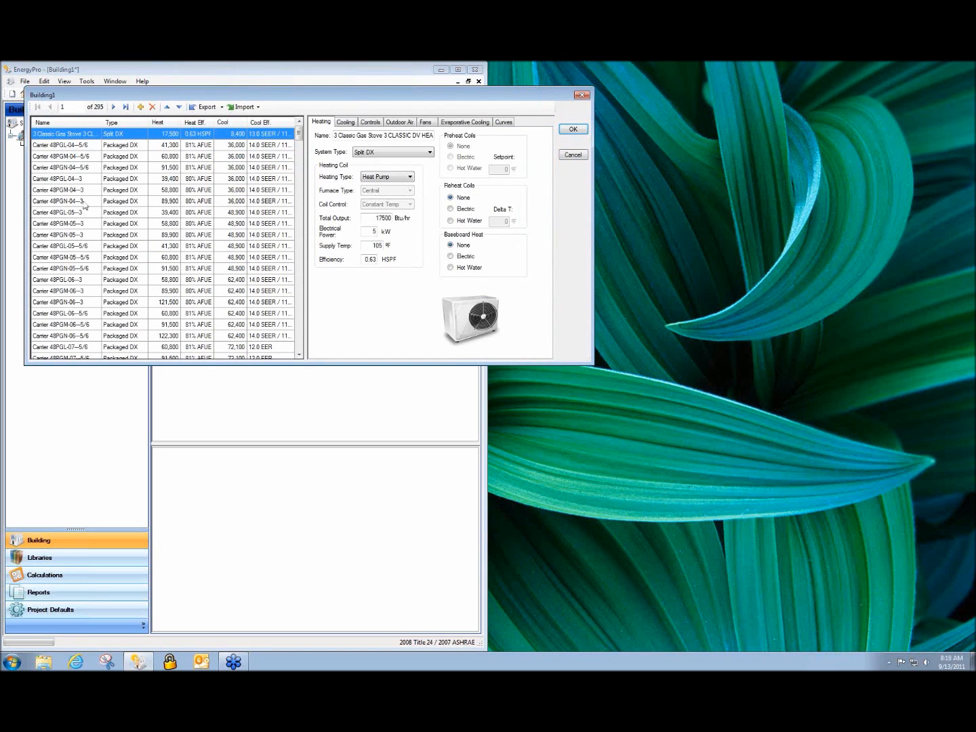
mouse_move(299, 136)
mouse_down()
mouse_move(299, 350)
mouse_move(299, 132)
mouse_up()
click(572, 155)
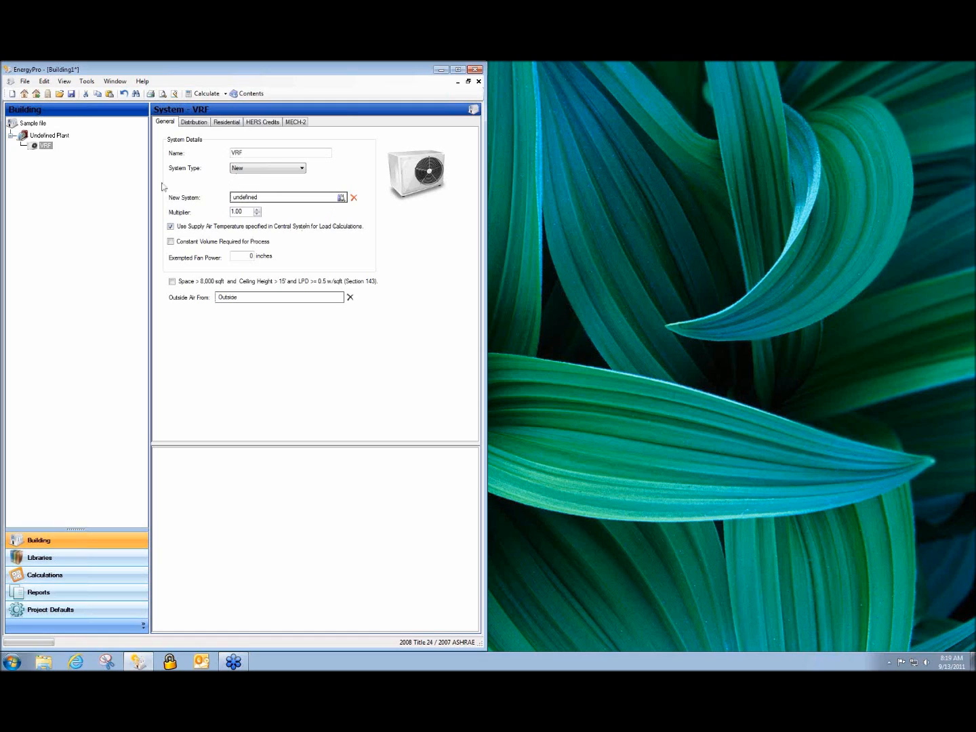
Set the VRF system's heating distribution to Ductless / with Fan on its Distribution page
click(41, 147)
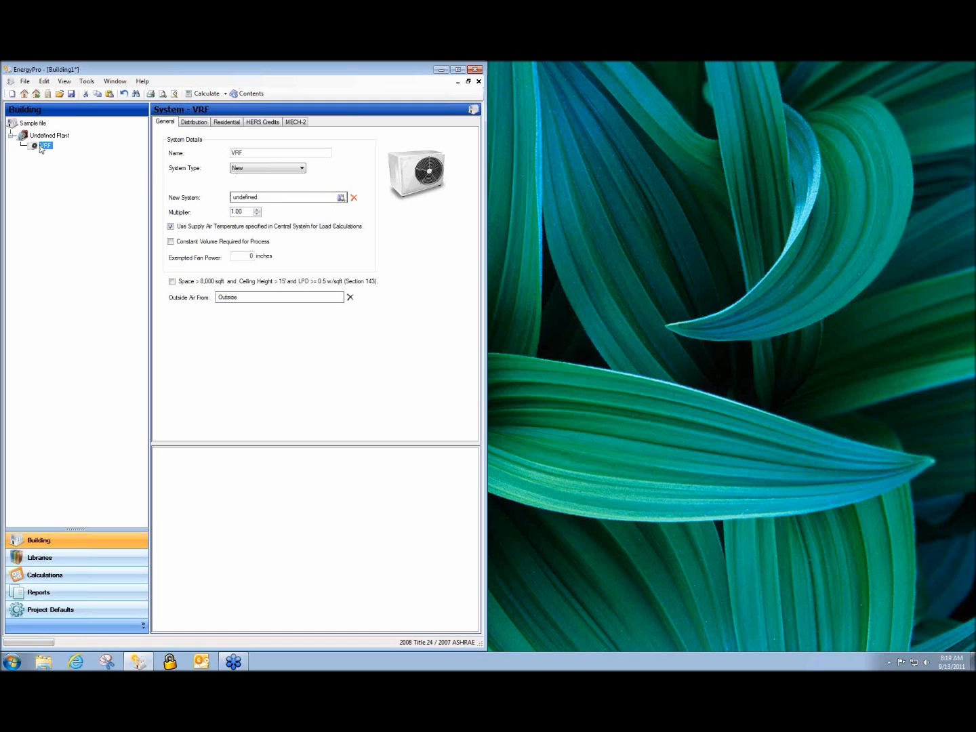
click(193, 122)
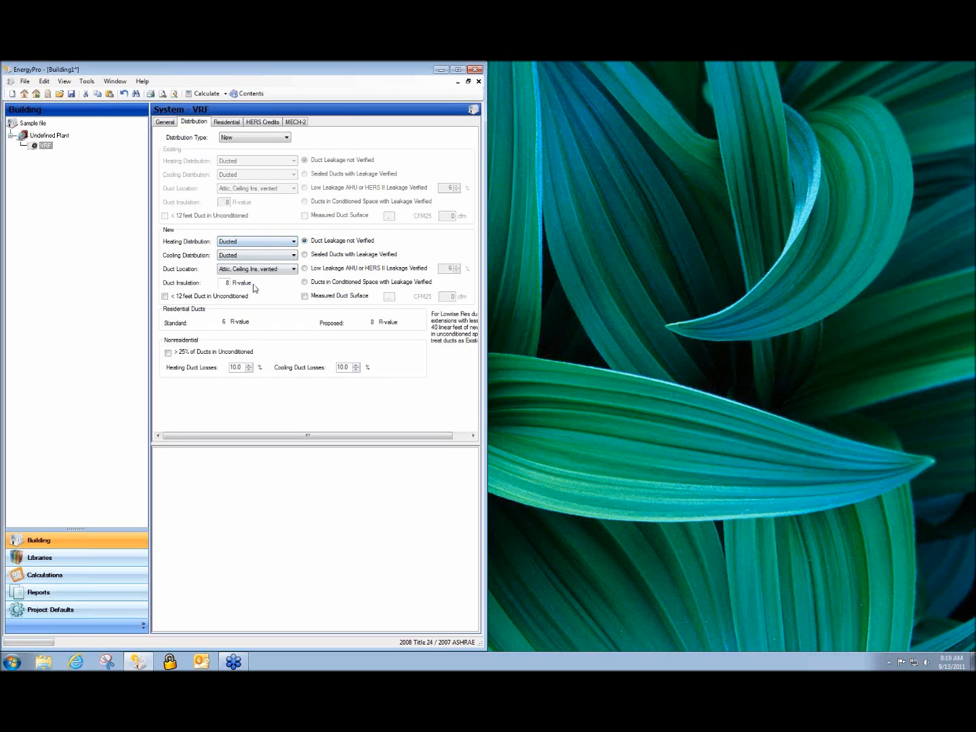
click(268, 245)
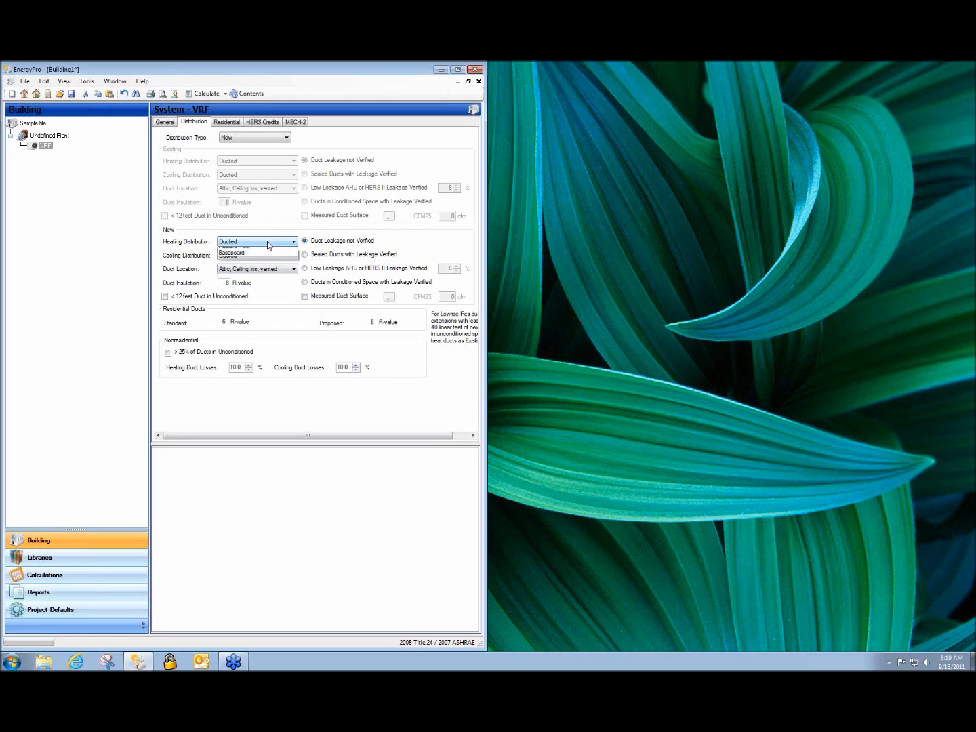
click(265, 257)
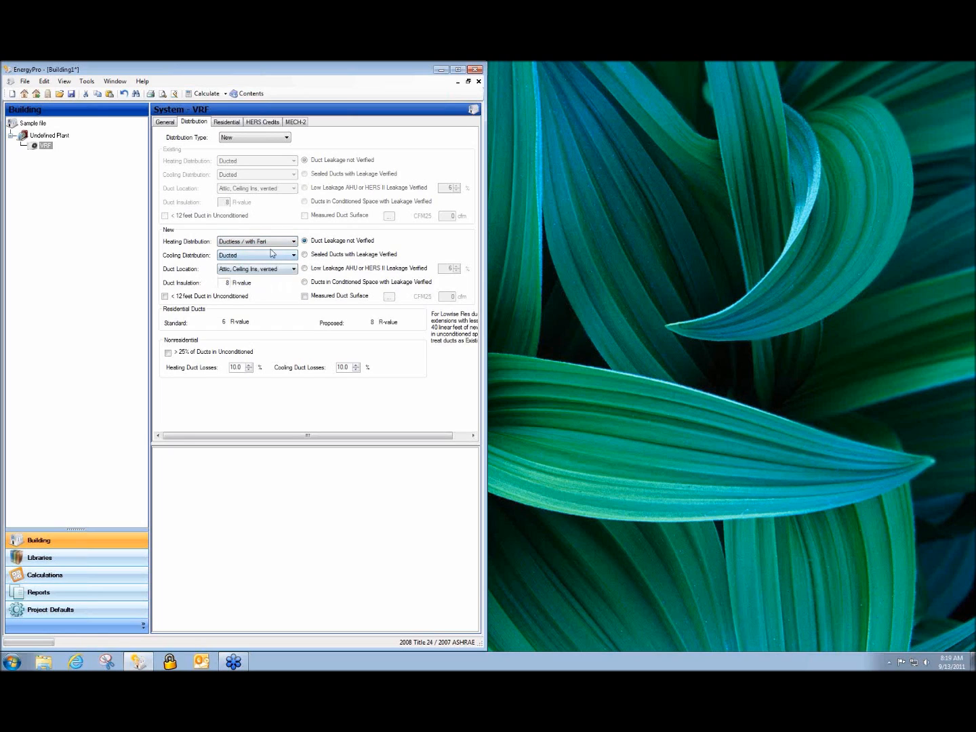
click(283, 243)
click(284, 252)
click(287, 242)
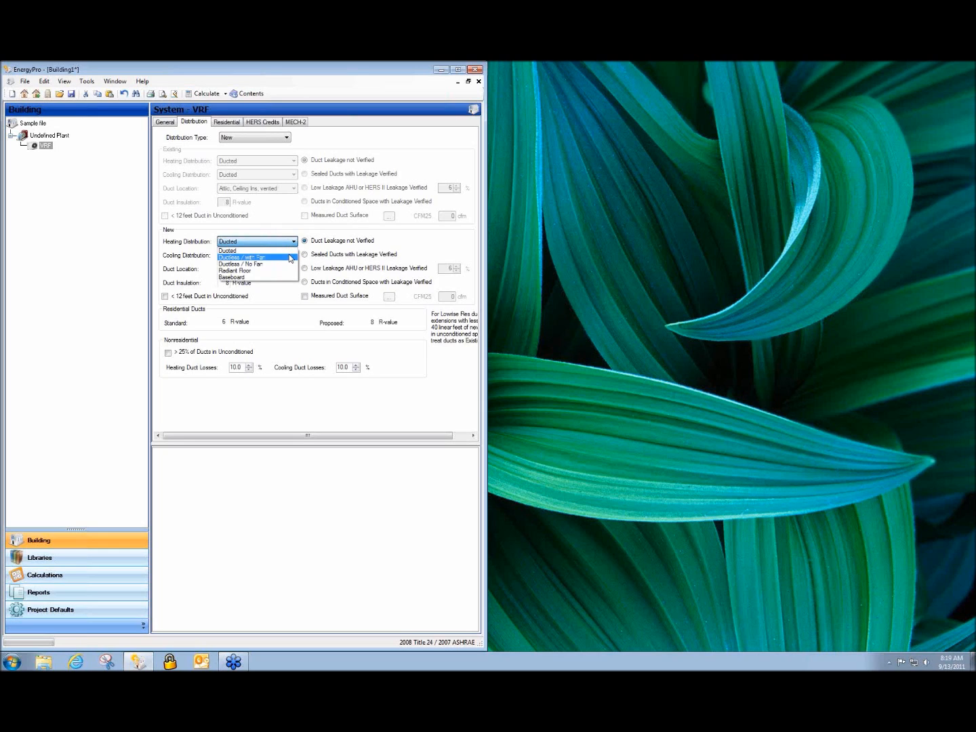
click(289, 257)
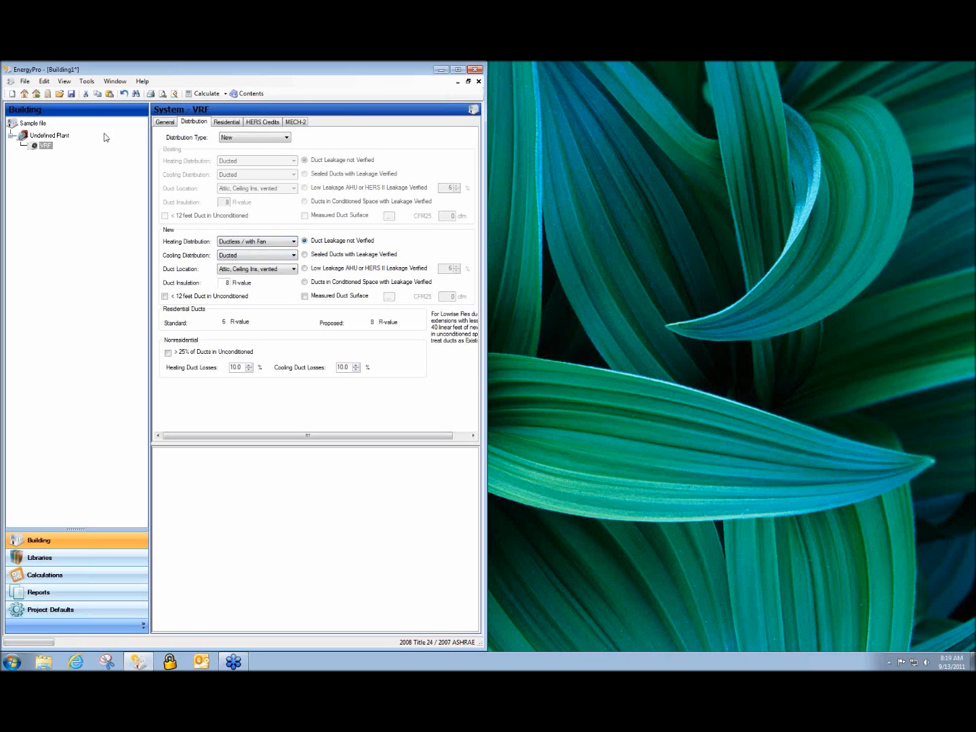
click(43, 145)
Add an Undefined Zone under the VRF system and a first Undefined System under Undefined Plant
right_click(35, 146)
click(48, 152)
click(53, 137)
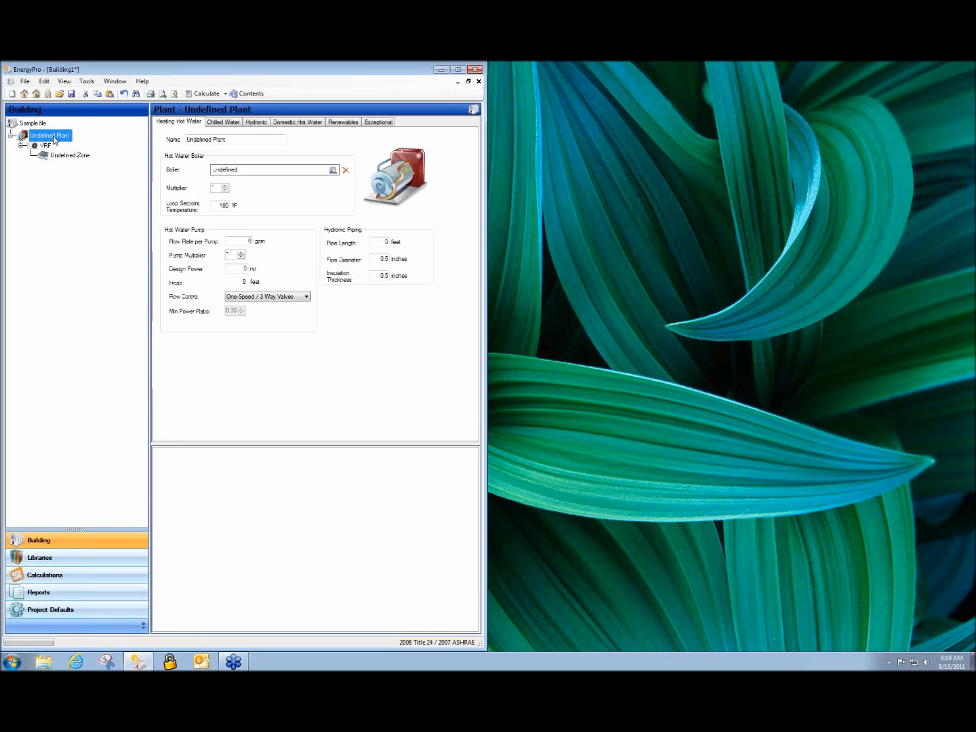
right_click(54, 140)
click(61, 144)
Add two more Undefined Systems under the plant, then show the VRF system's General details
drag(53, 158, 45, 147)
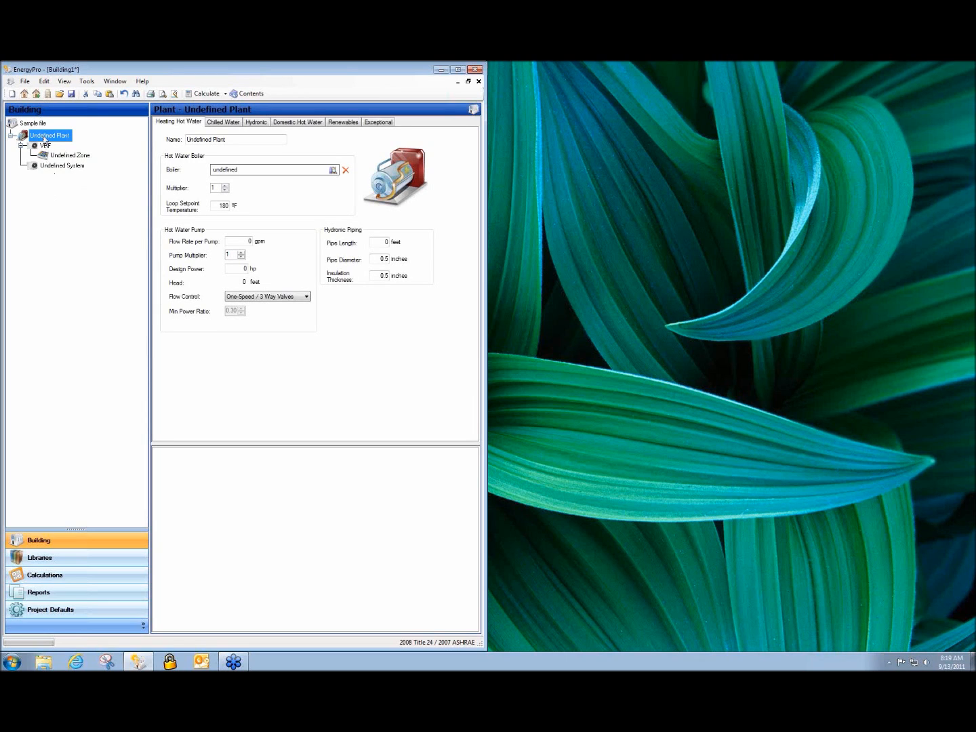
right_click(42, 137)
click(45, 140)
right_click(42, 138)
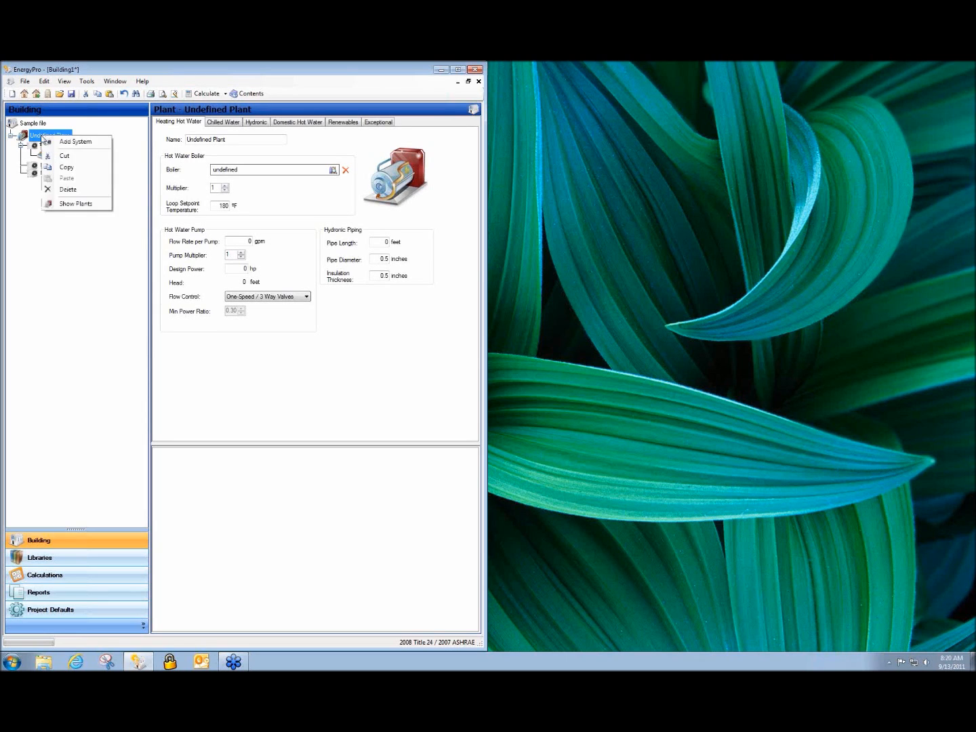
click(52, 142)
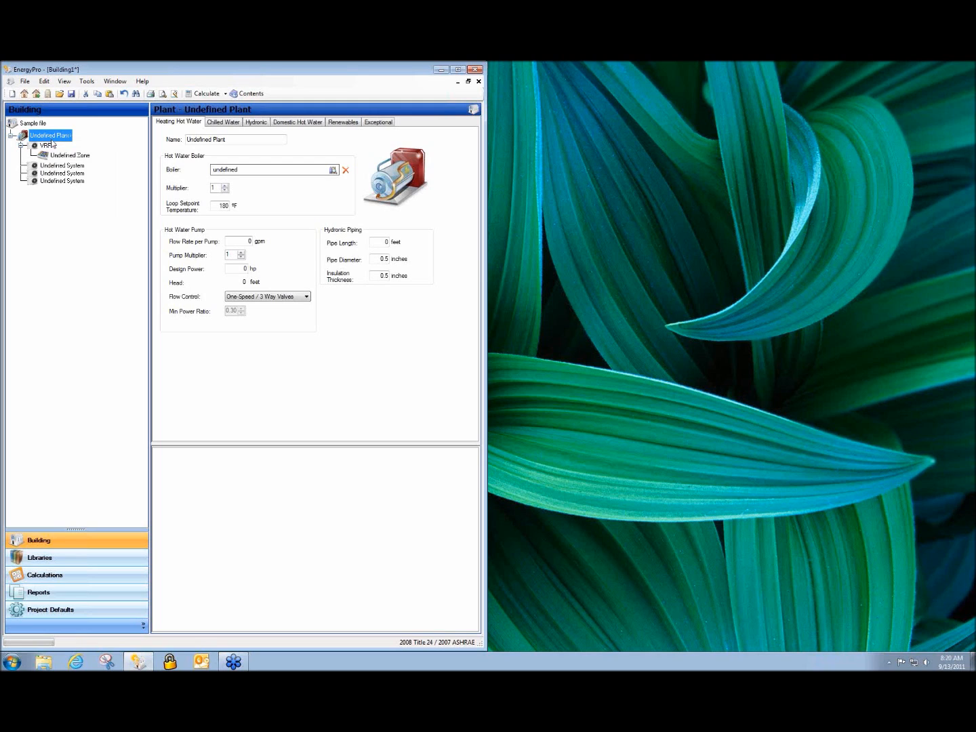
click(45, 145)
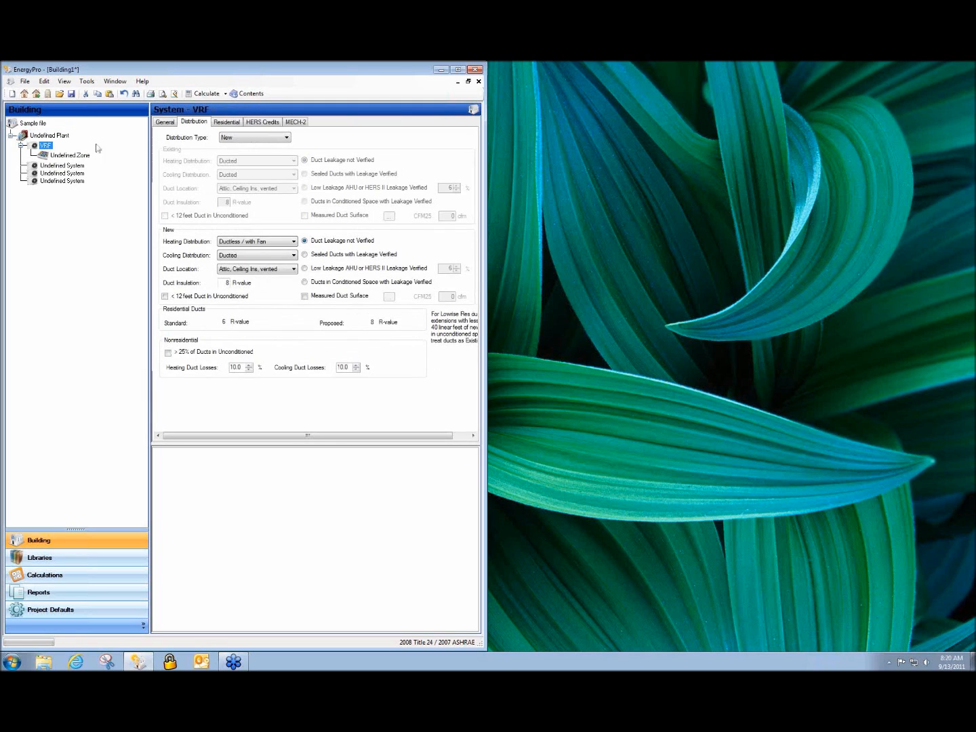
click(164, 122)
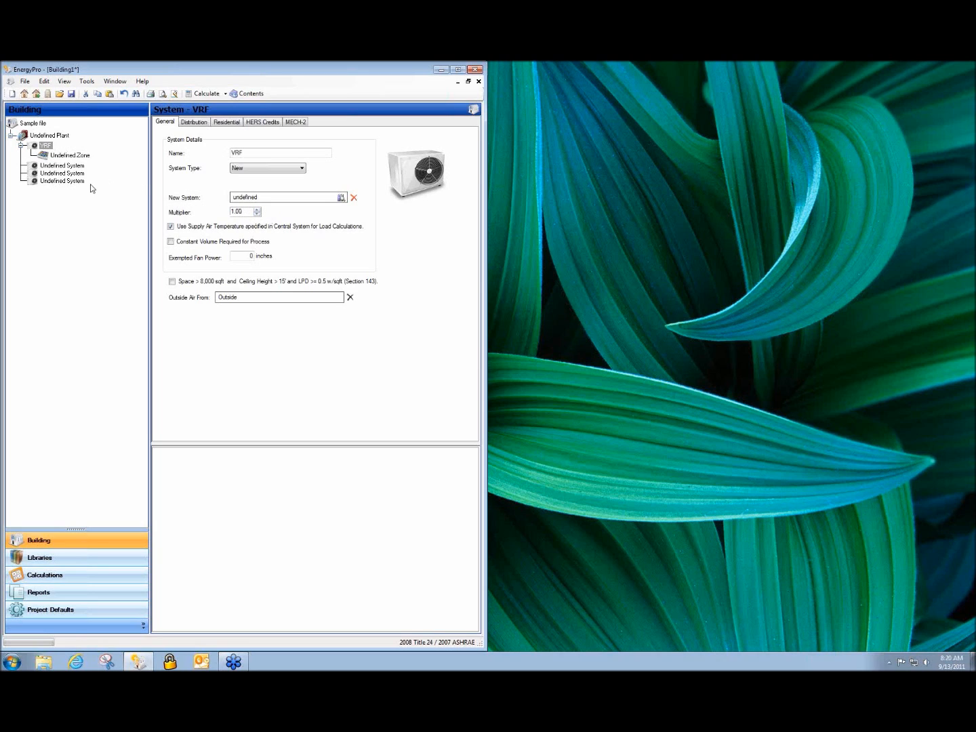
Set the Undefined Zone's occupancy to Comp Bldg Office and its 90.1 lighting occupancy to Office-Enclosed
click(61, 155)
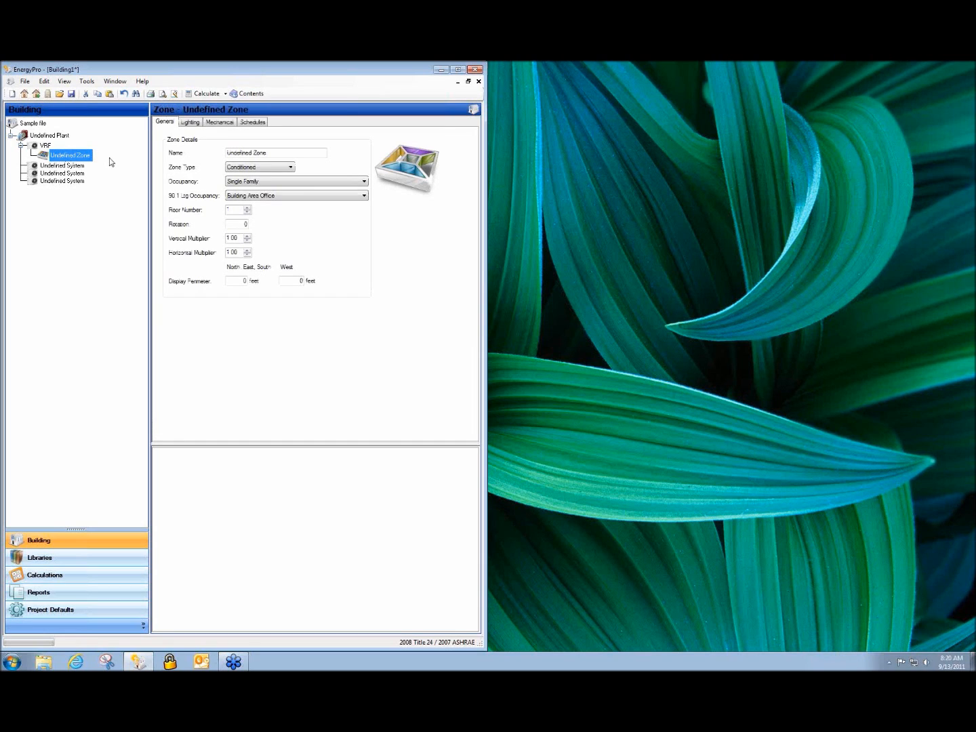
click(364, 181)
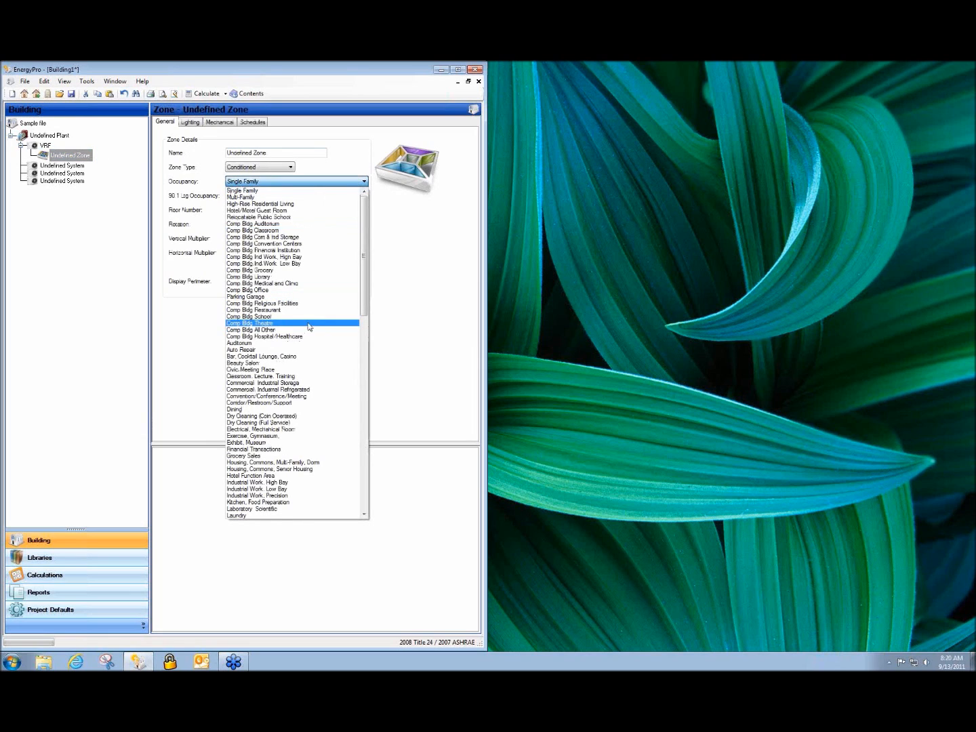
click(326, 291)
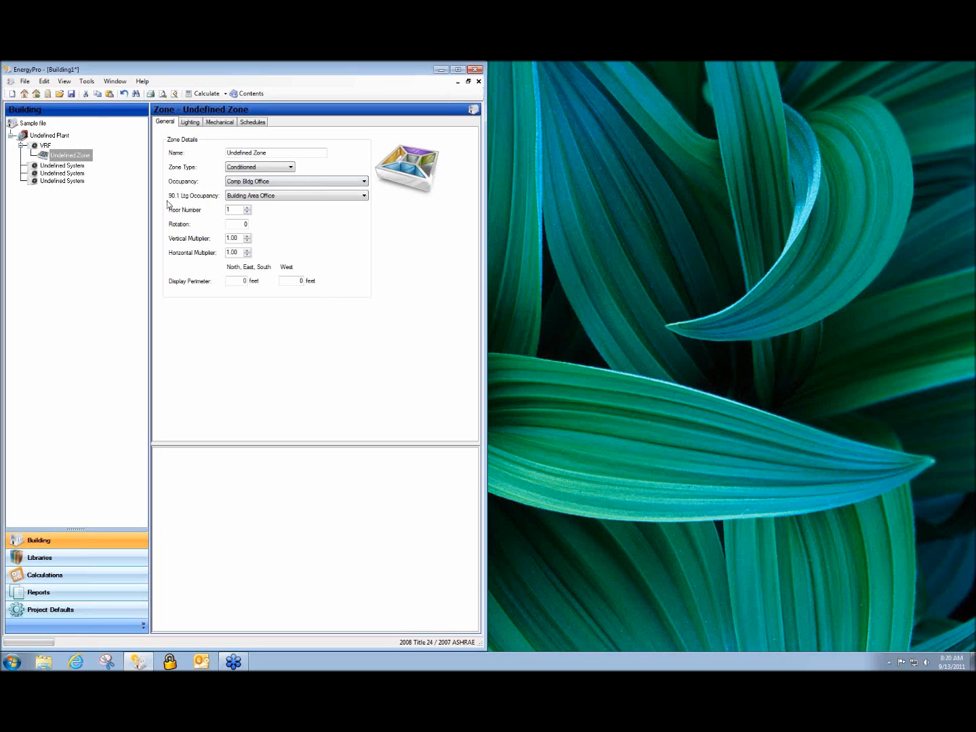
click(364, 196)
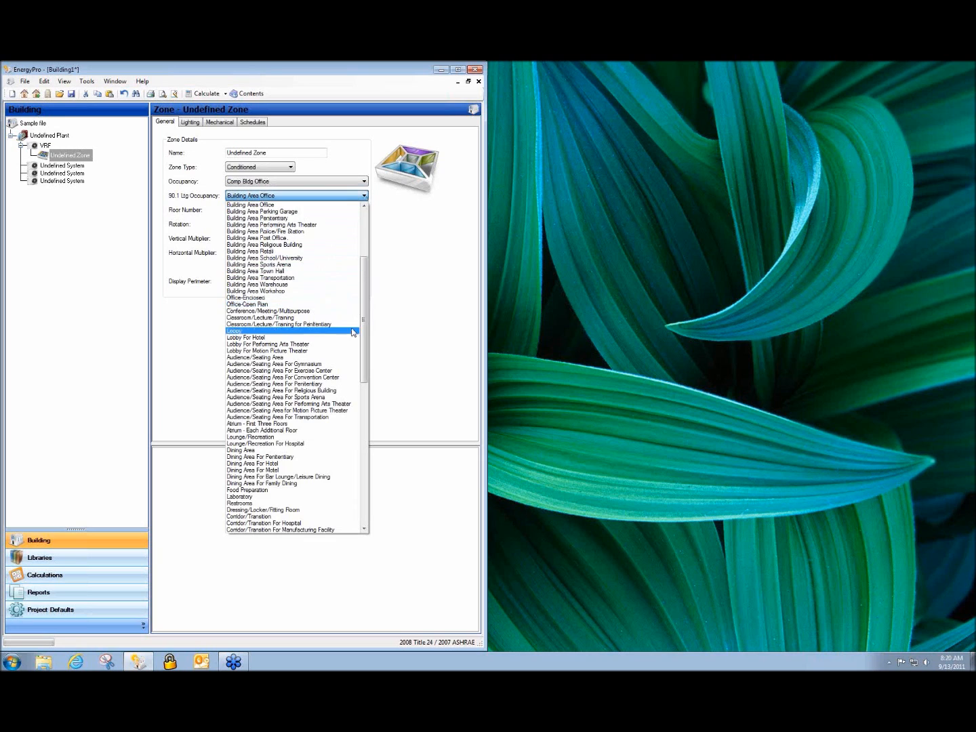
scroll(352, 332, down, 10)
scroll(351, 334, down, 8)
scroll(351, 337, down, 3)
scroll(351, 338, up, 12)
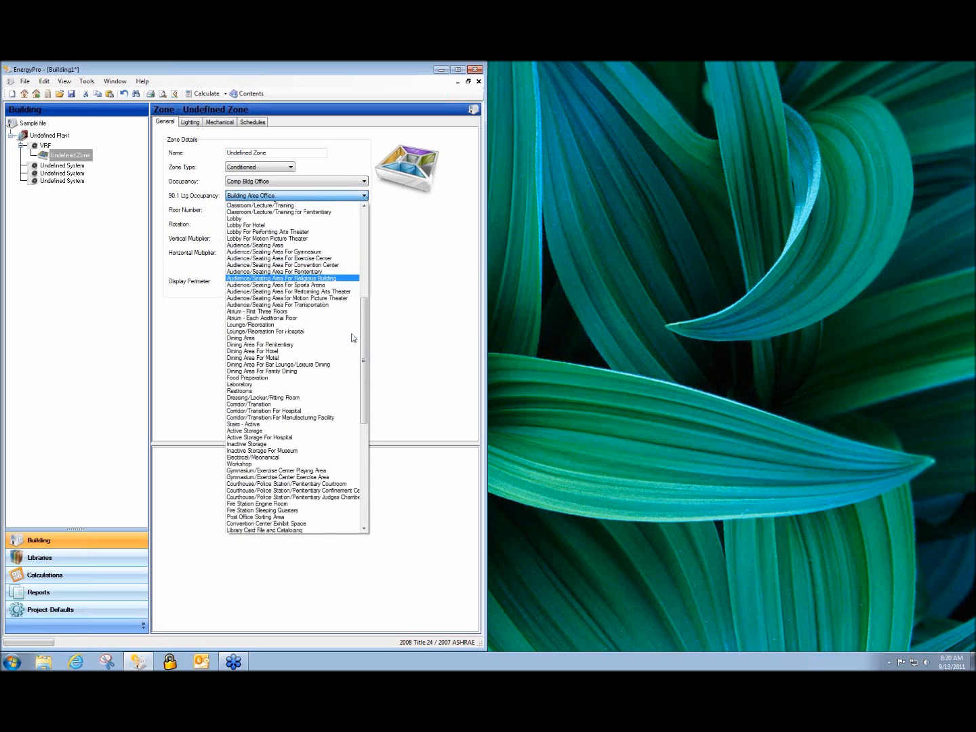
scroll(352, 337, up, 5)
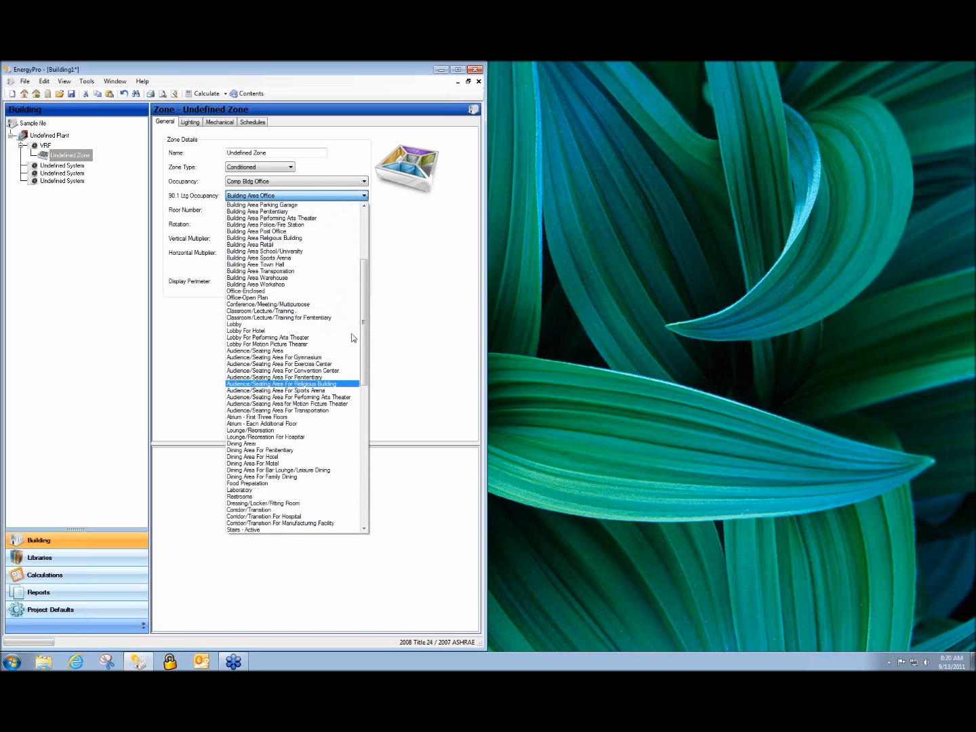
scroll(351, 336, up, 5)
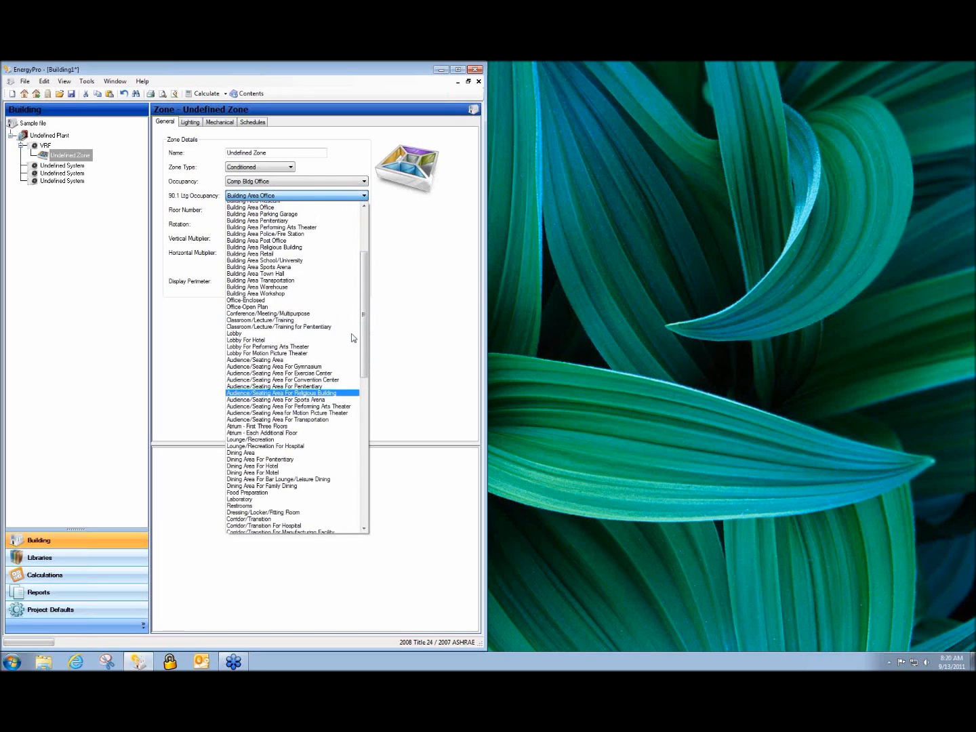
click(331, 391)
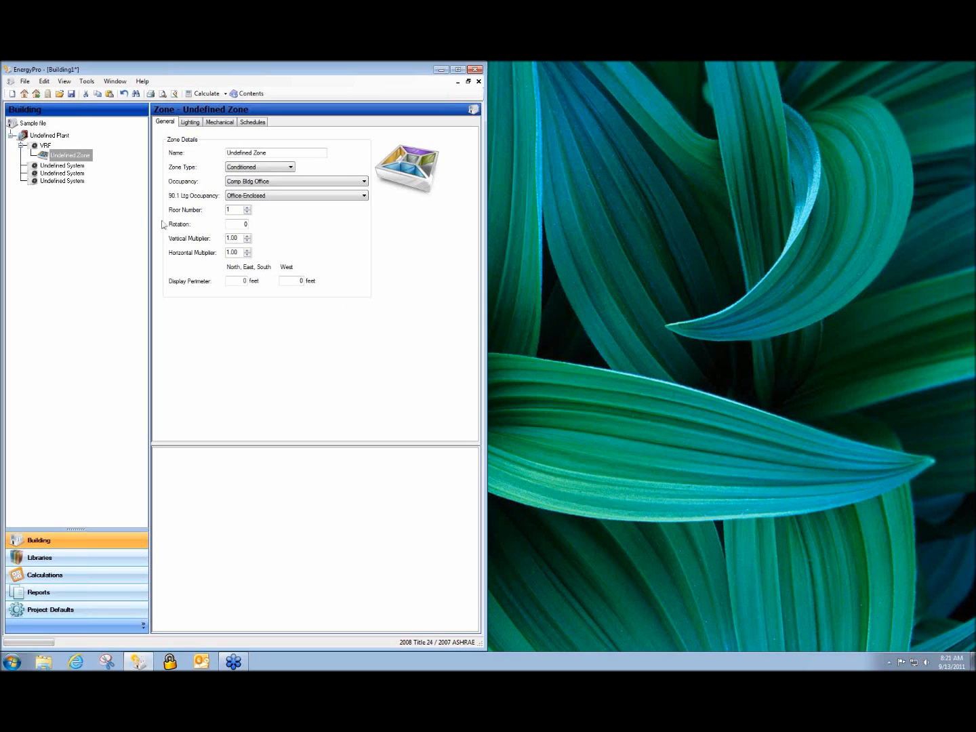
Maximize EnergyPro and resize the Building1 project window
click(43, 146)
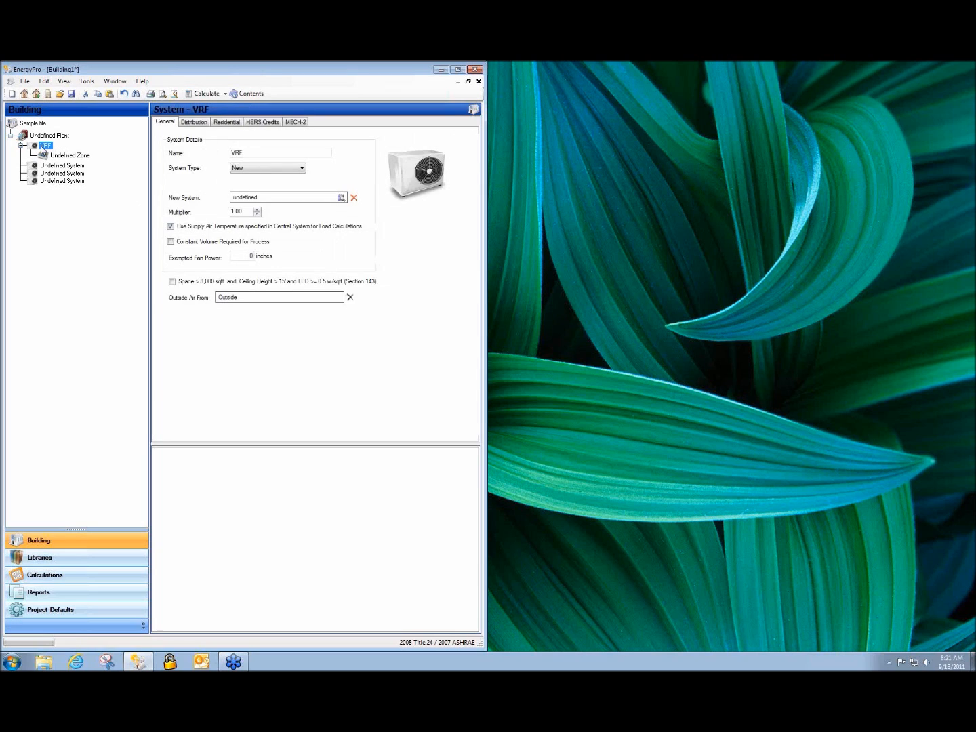
click(458, 70)
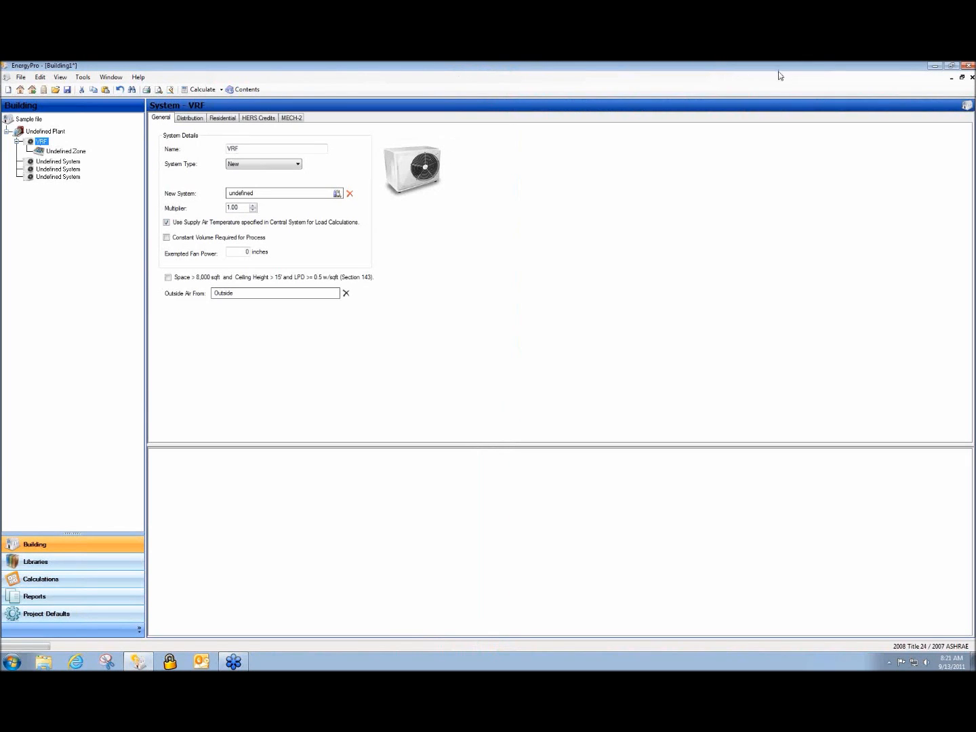
click(956, 67)
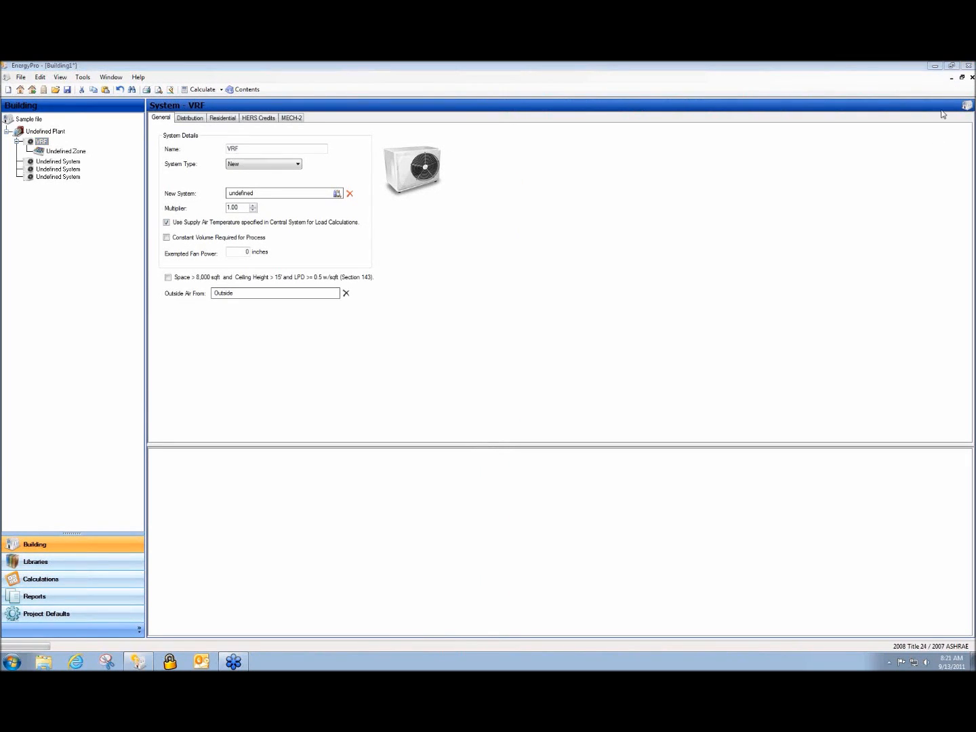
click(961, 76)
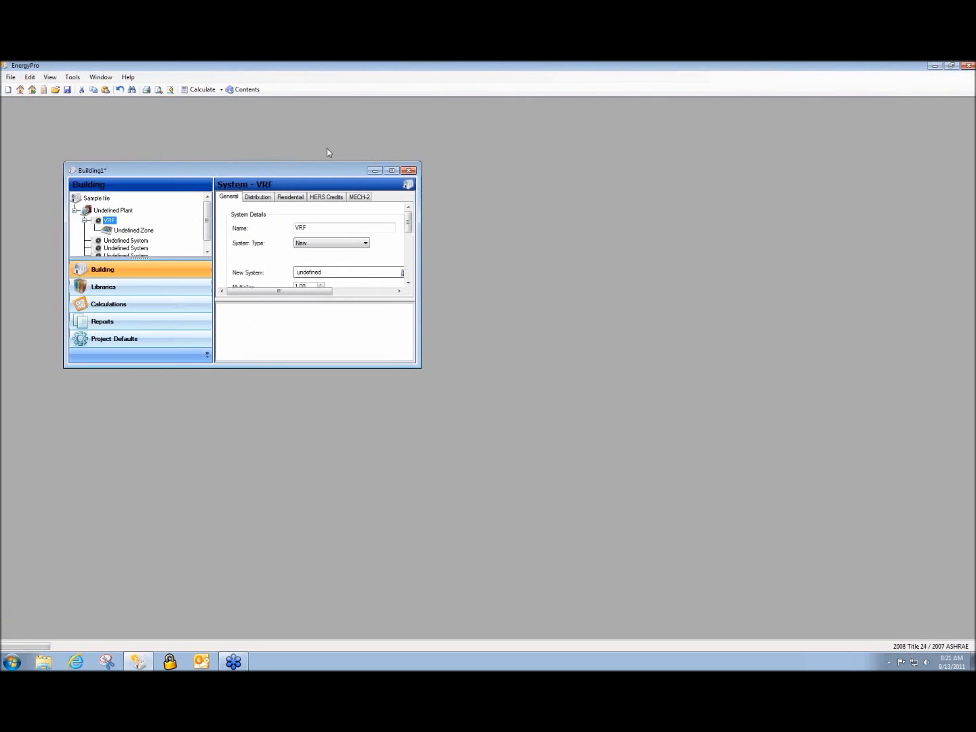
Open Mitsubishi AC Example.bld from the Projects shortcut folder
click(56, 89)
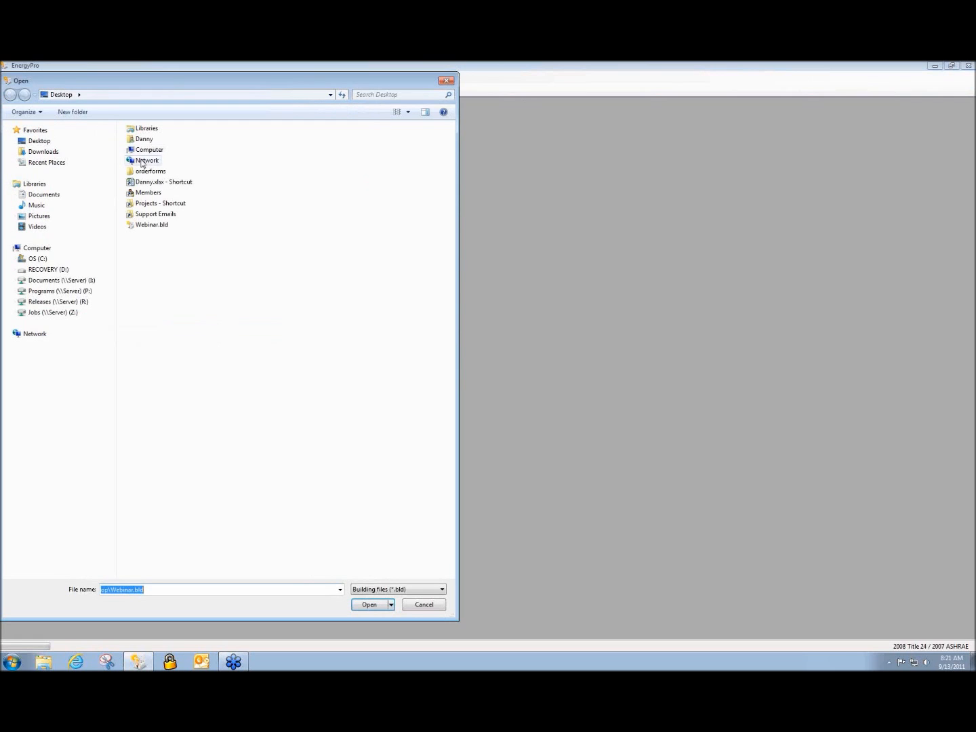
click(171, 204)
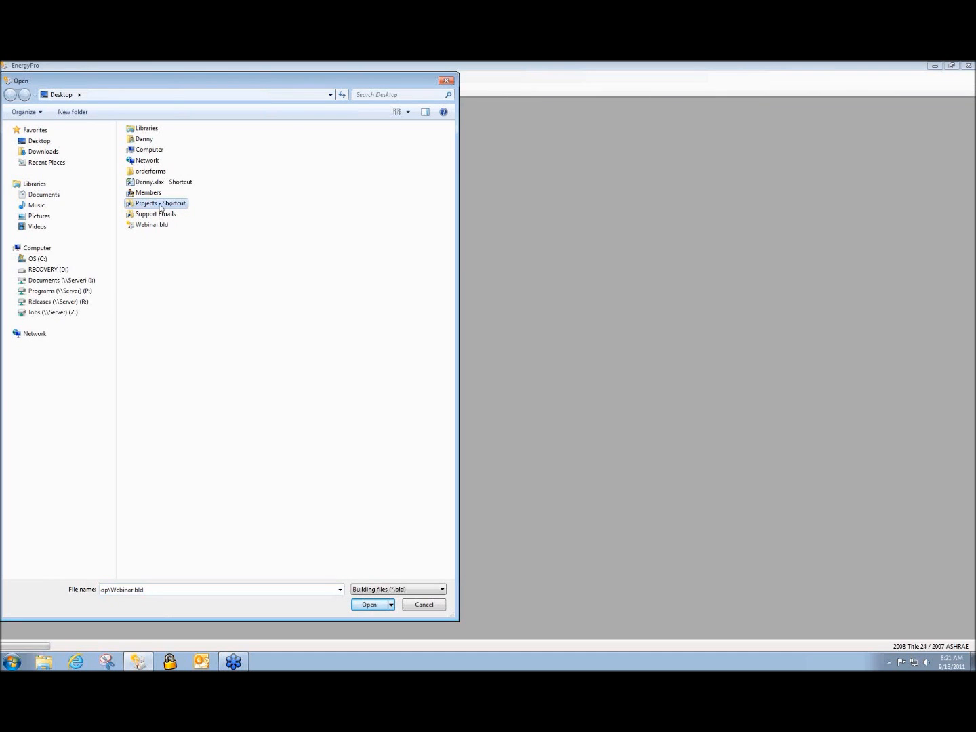
double_click(168, 206)
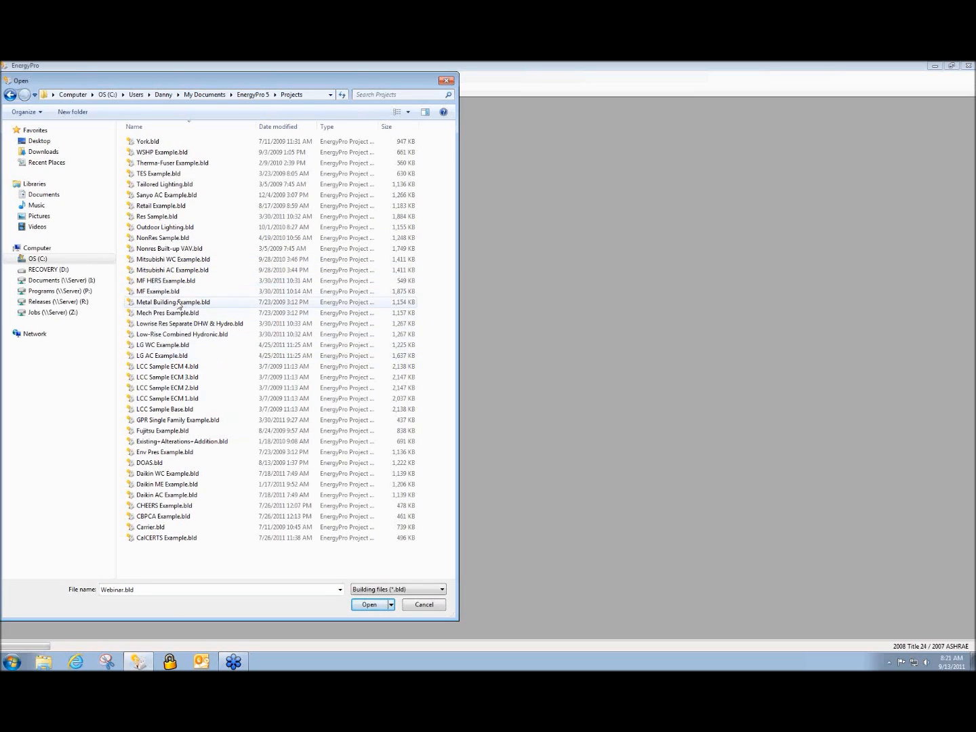
double_click(152, 271)
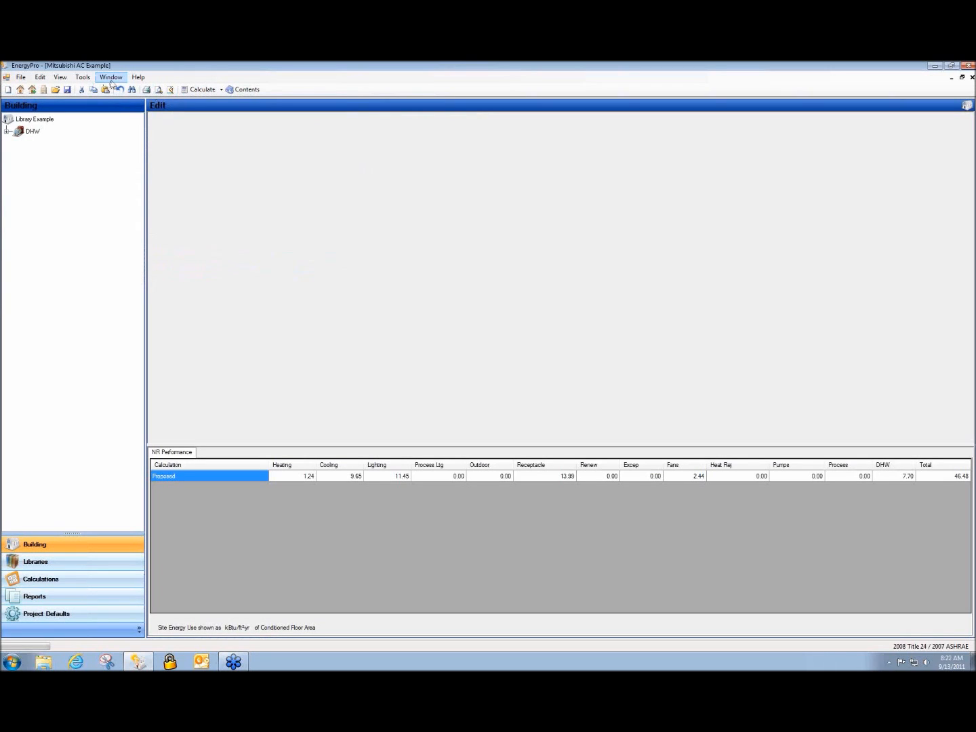
Tile the two project windows vertically, side by side
click(66, 80)
mouse_move(83, 79)
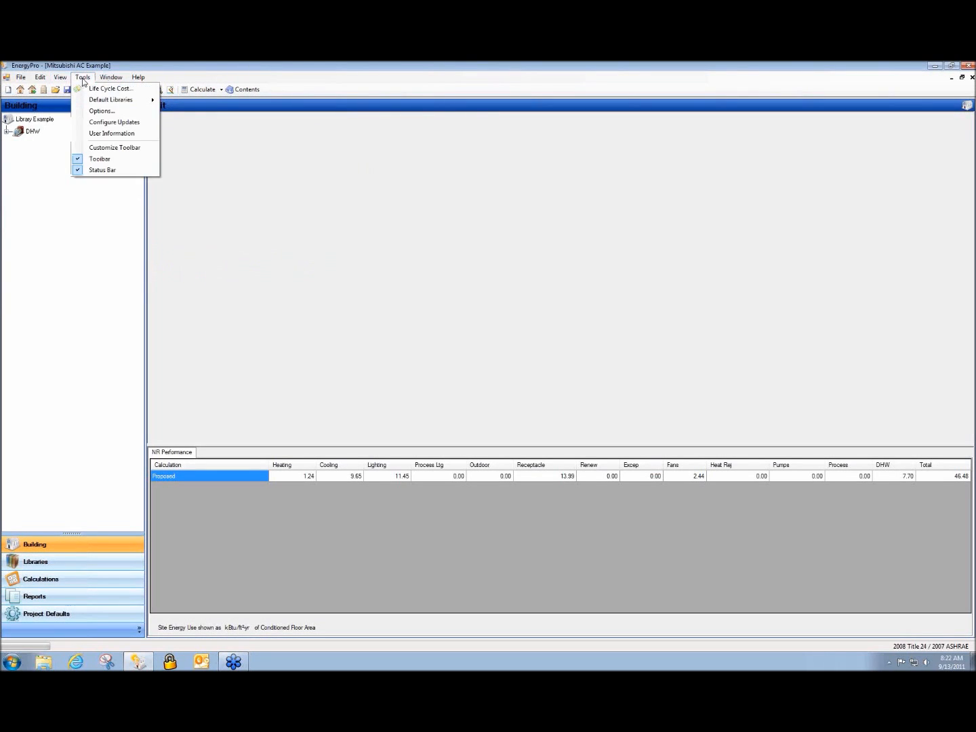
mouse_move(112, 80)
click(129, 100)
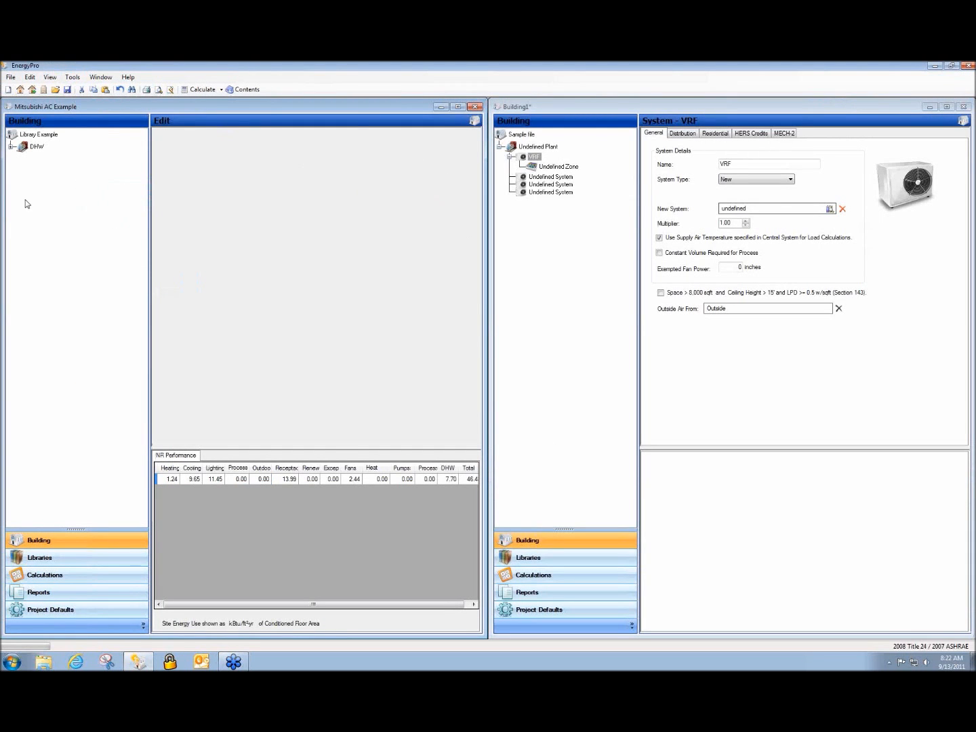
Expand DHW and display system CU-1's properties (PURY-P168)
click(9, 146)
click(597, 233)
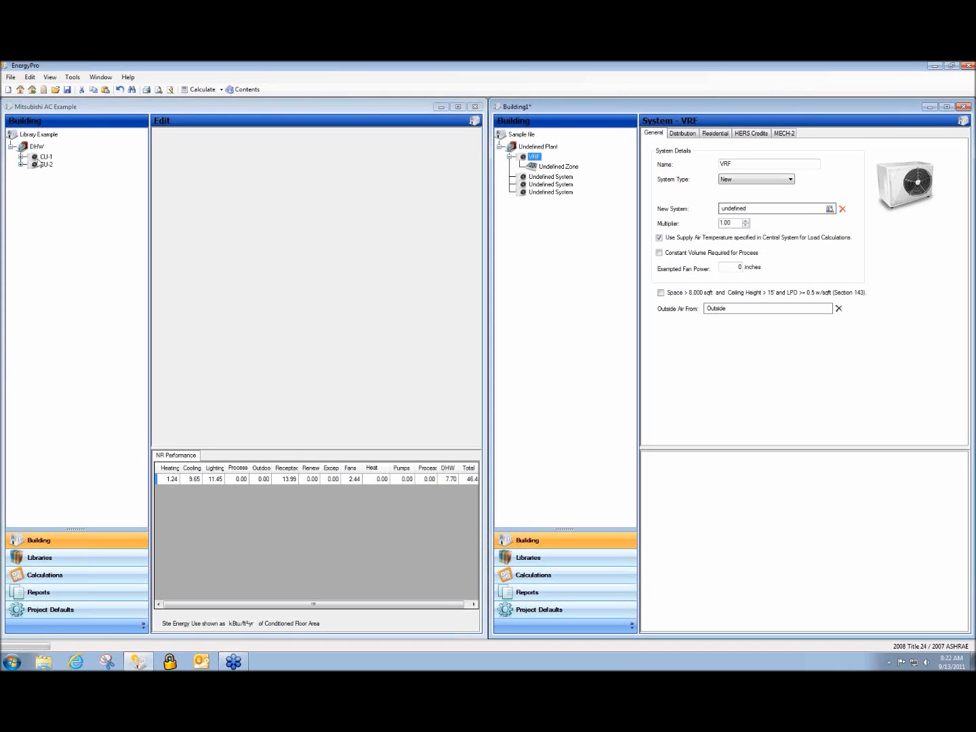
click(42, 158)
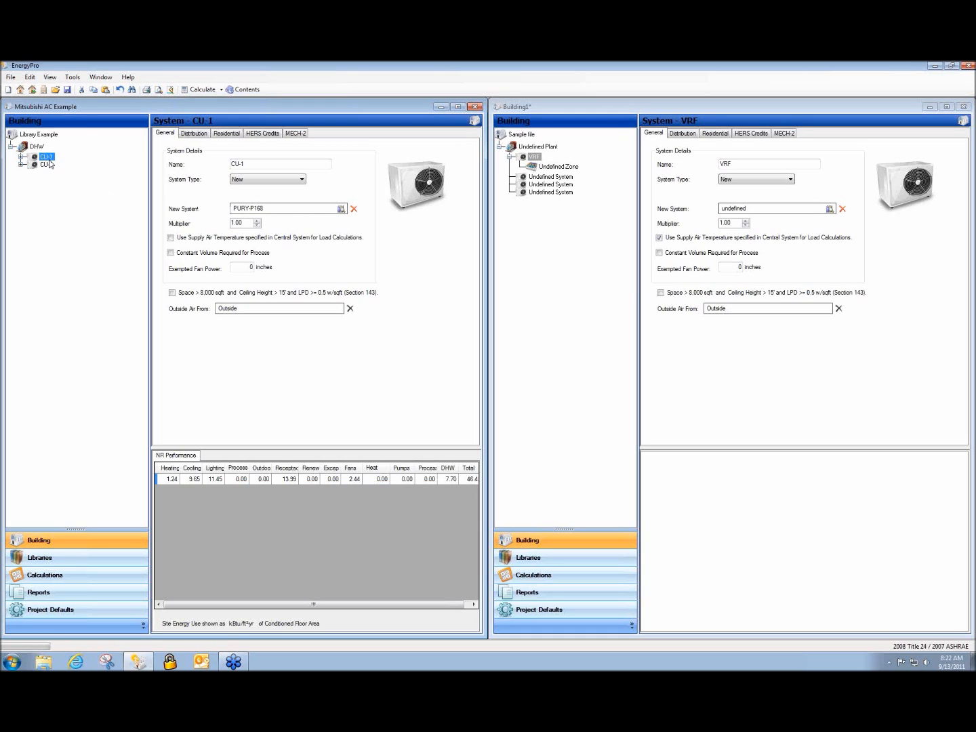
Export the PQHY-P72 central unit from the Mitsubishi library into Building1's library
click(48, 563)
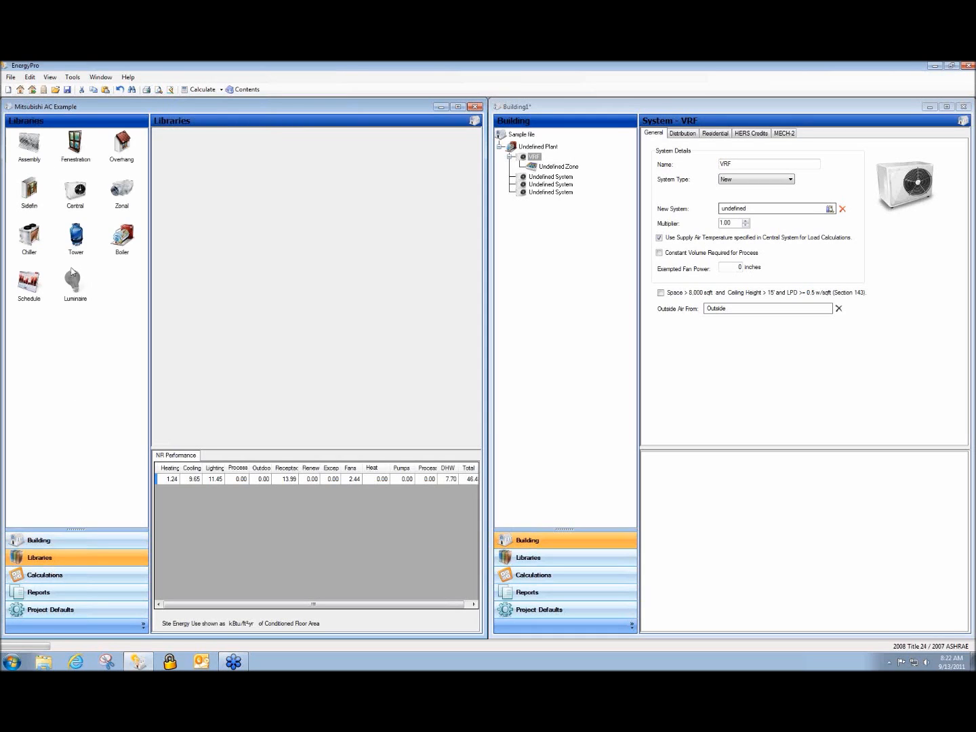
click(76, 191)
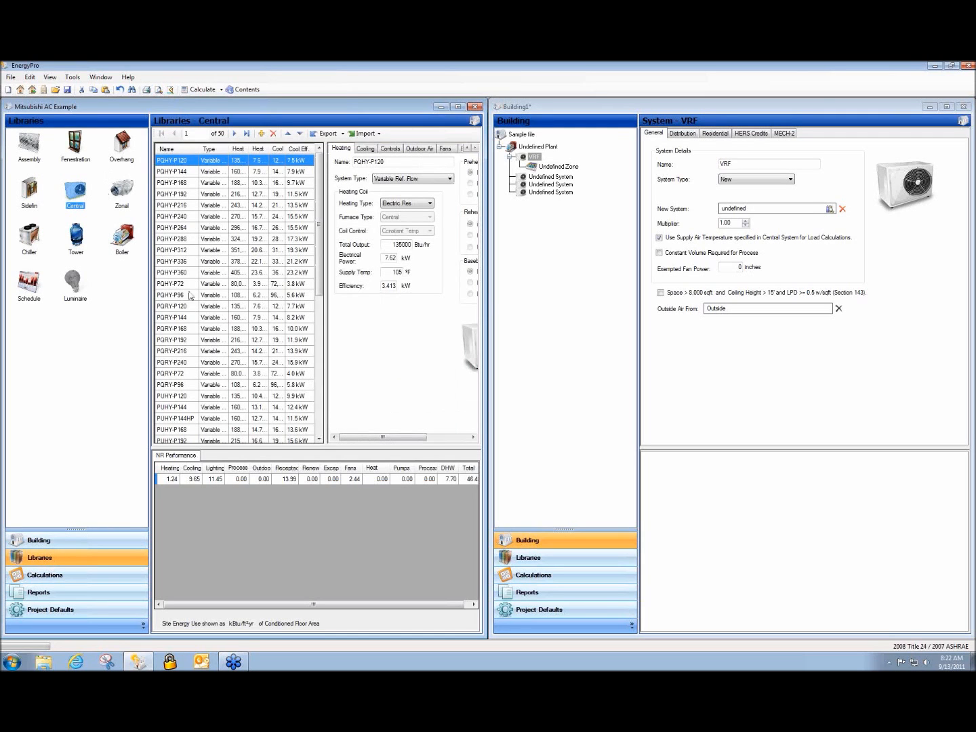
click(166, 286)
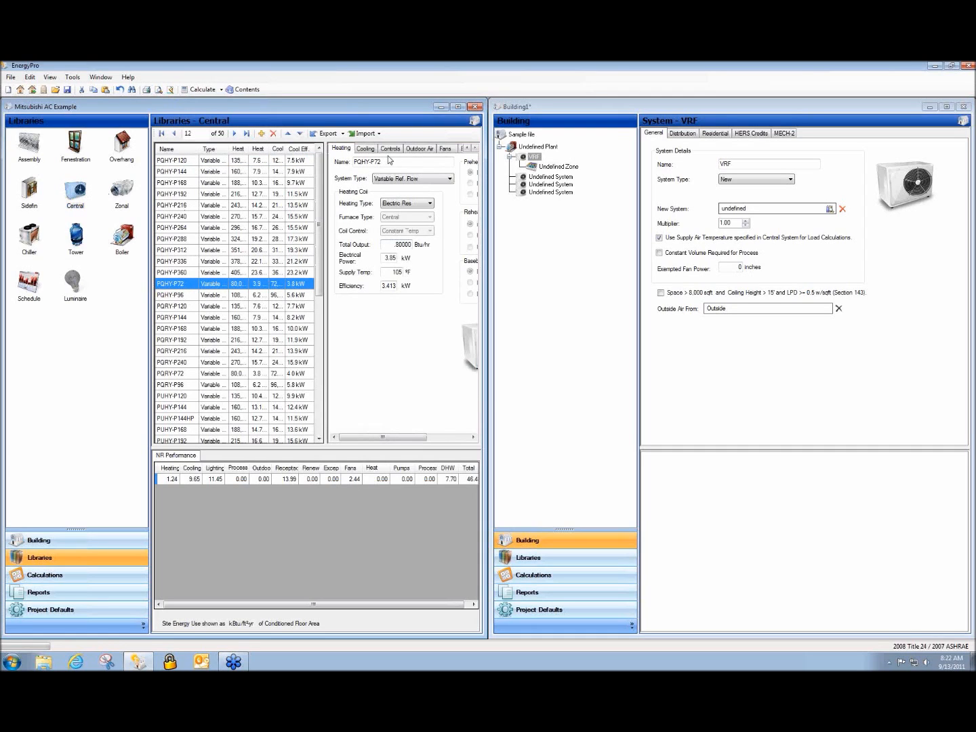
click(328, 133)
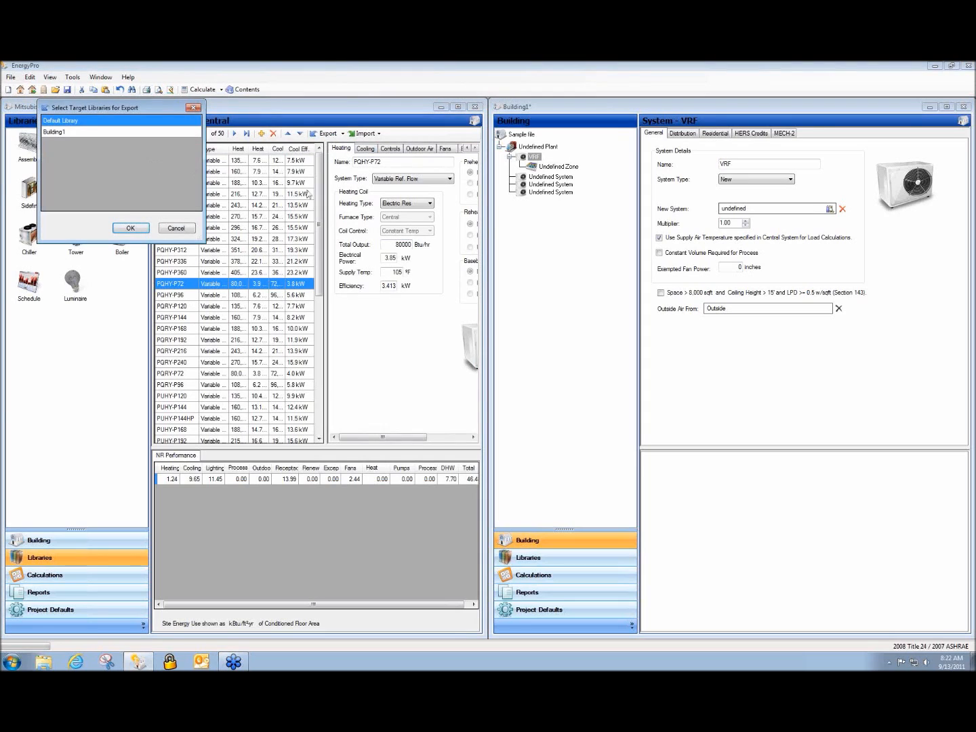
click(48, 132)
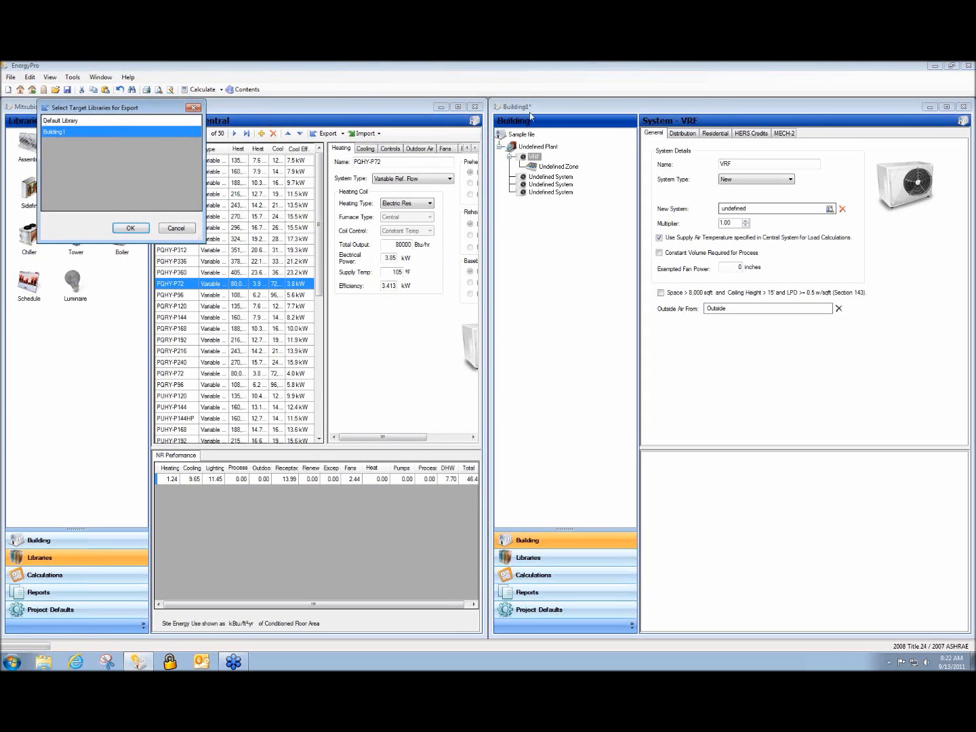
click(133, 228)
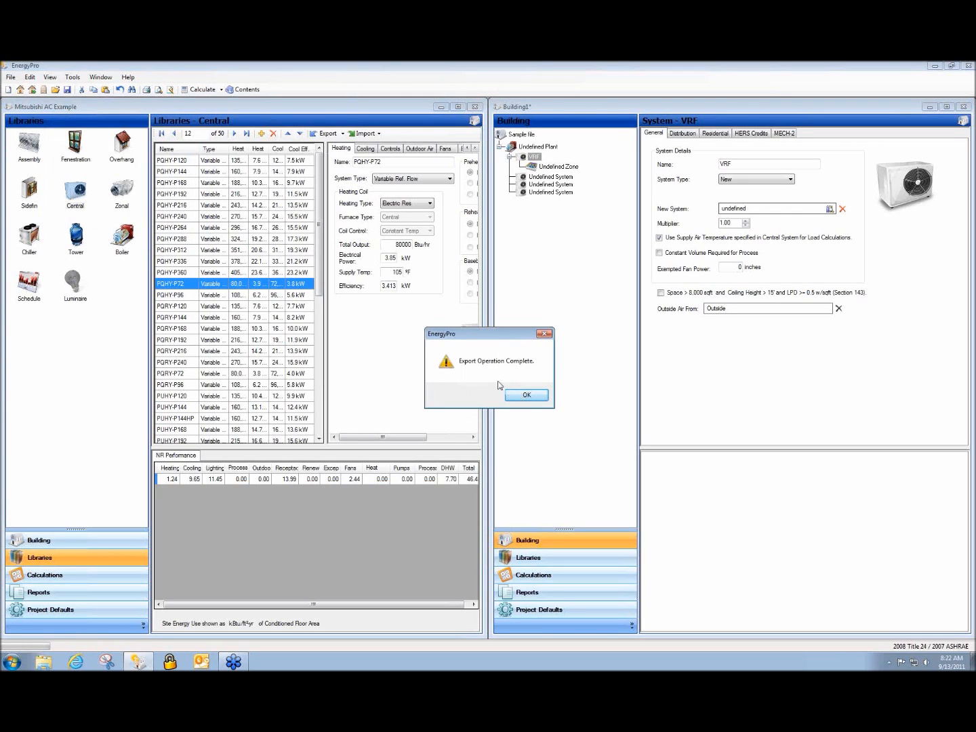
click(523, 395)
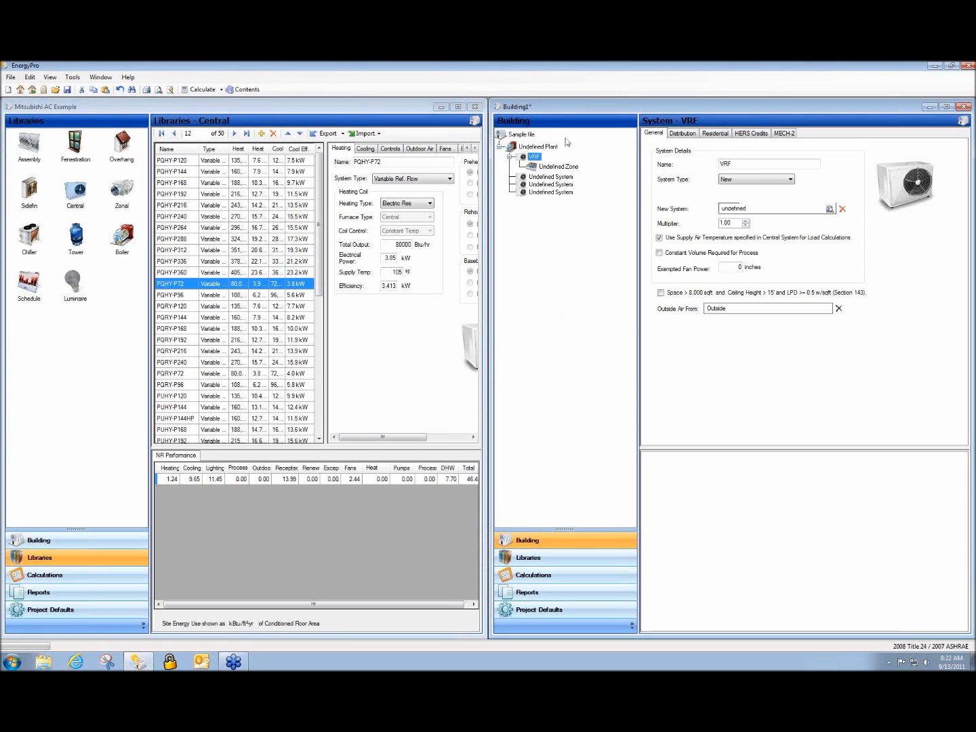
click(728, 211)
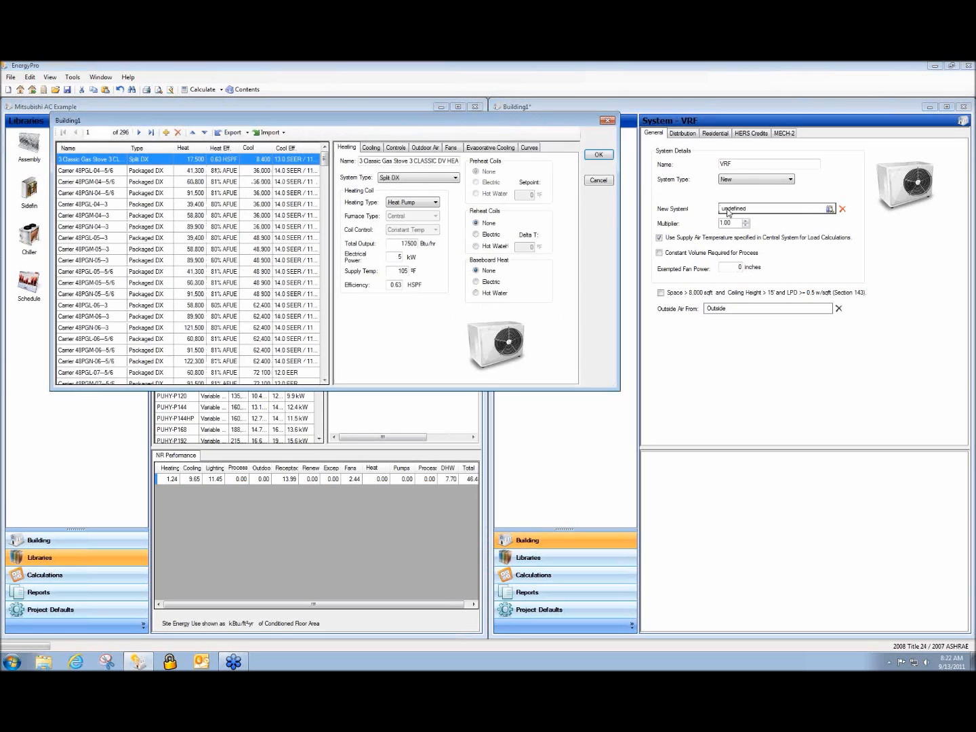
Assign the exported PQHY-P72 unit as the VRF system's New System
drag(324, 162, 320, 369)
click(94, 374)
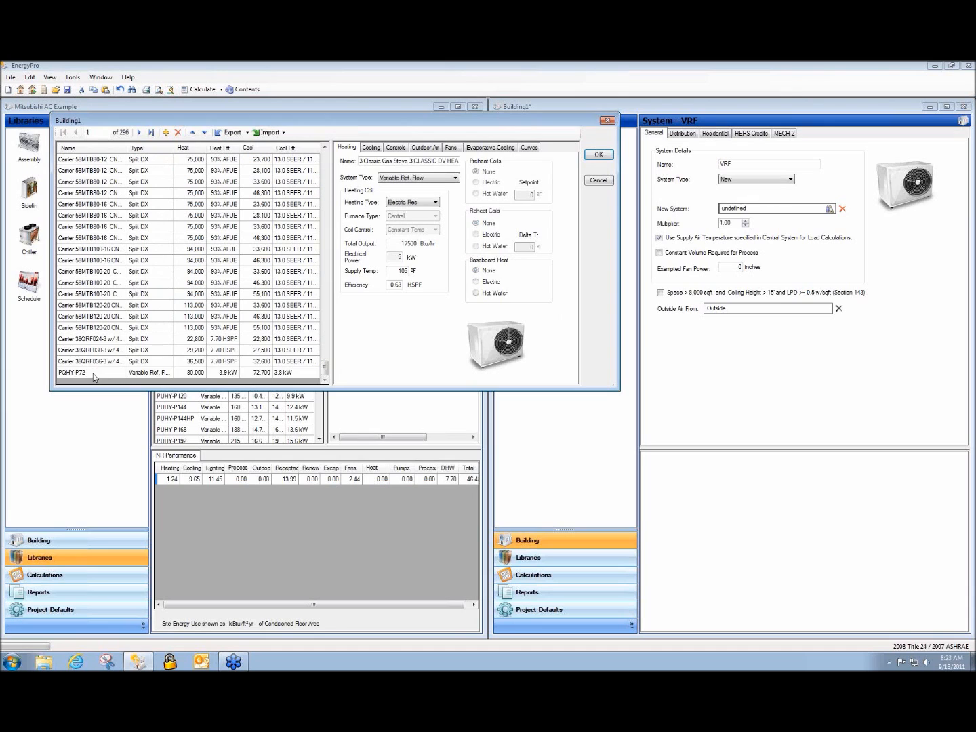
click(598, 156)
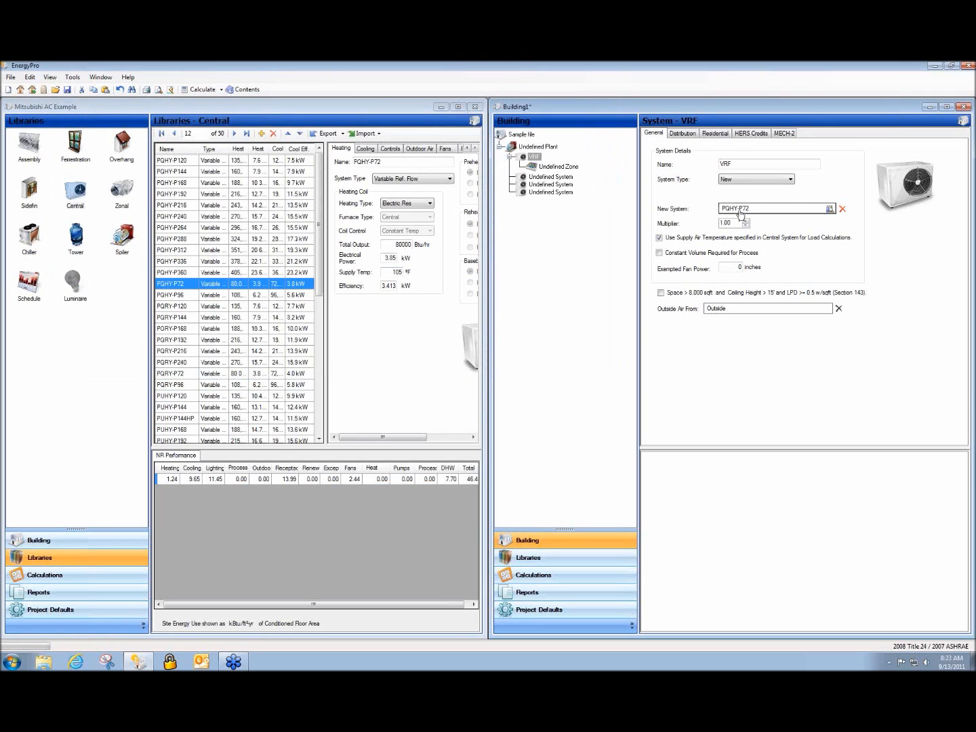
Review PQHY-P72's Cooling and Fans details, then cancel the library dialog
double_click(741, 215)
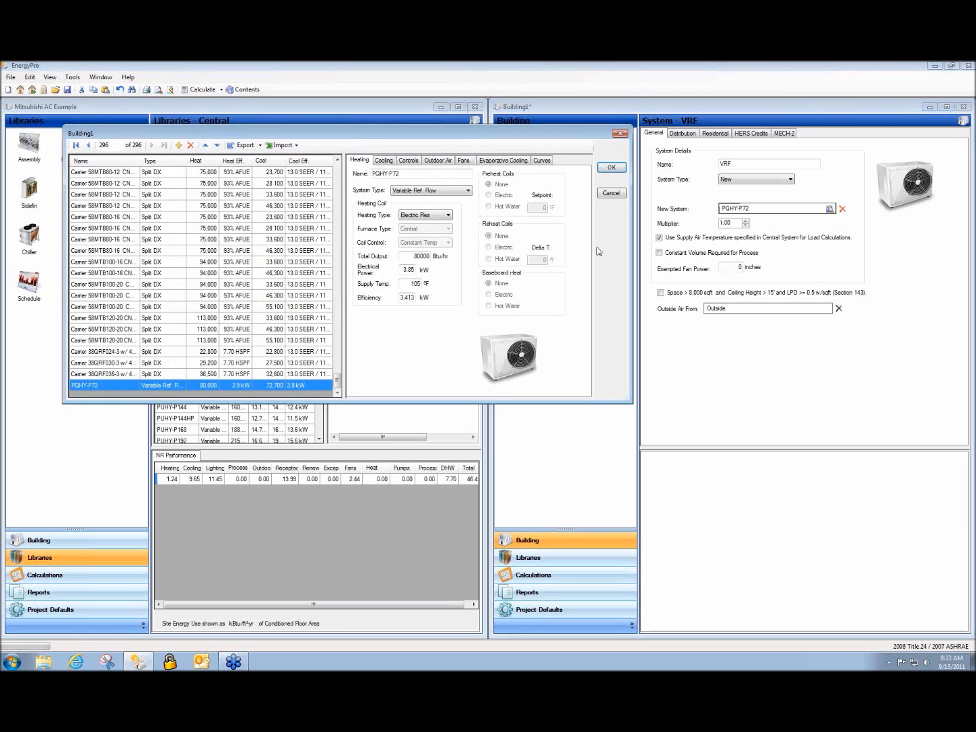
click(384, 162)
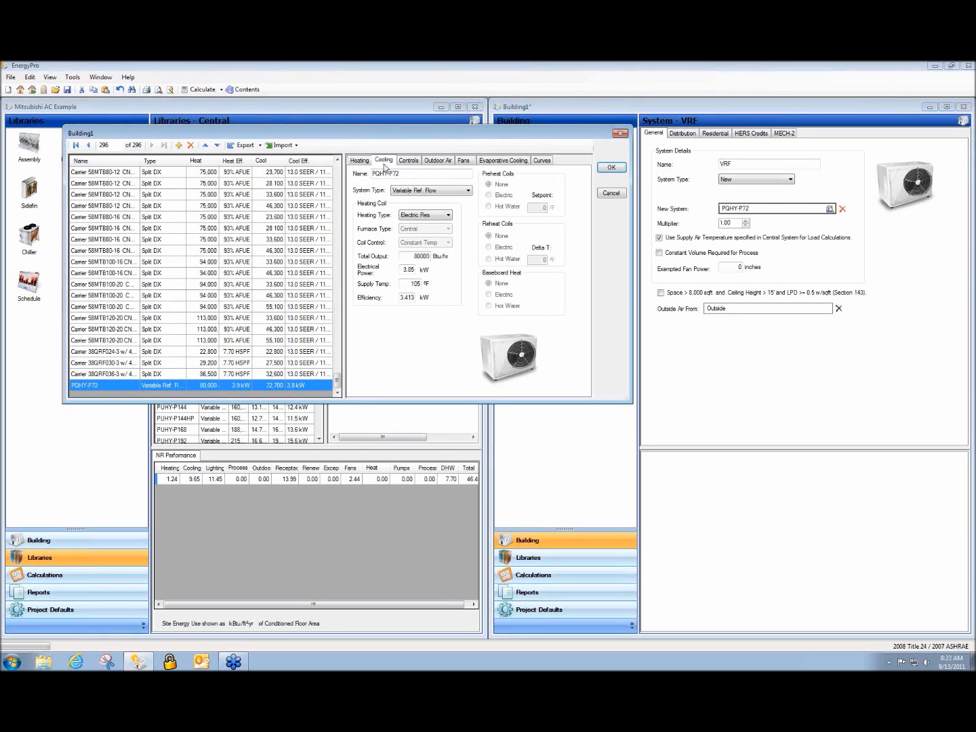
click(463, 161)
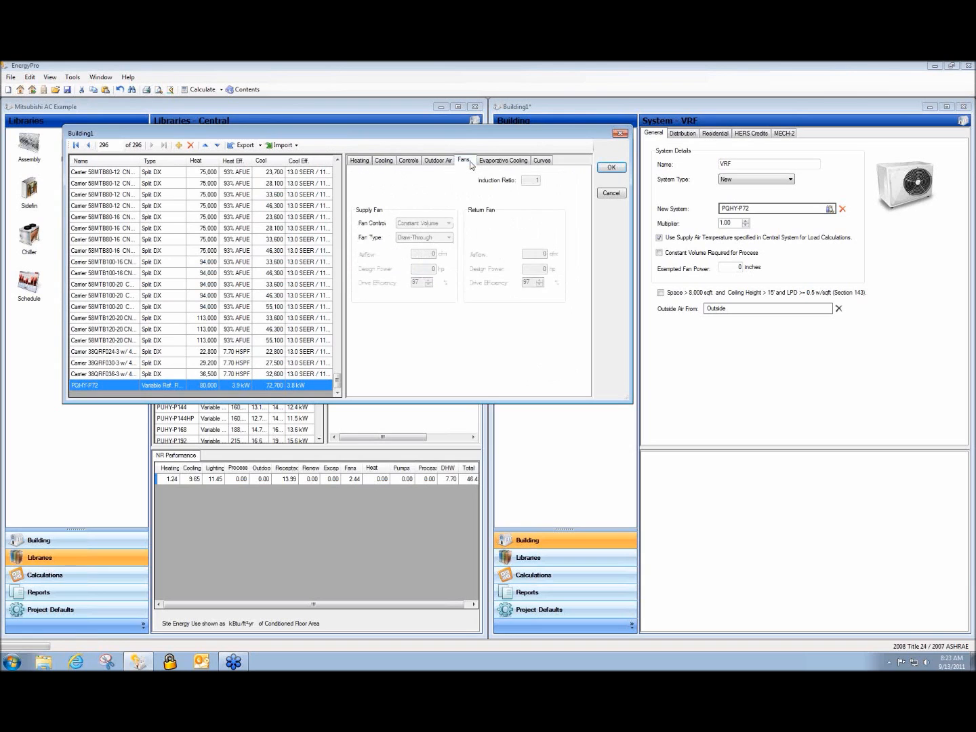
click(611, 194)
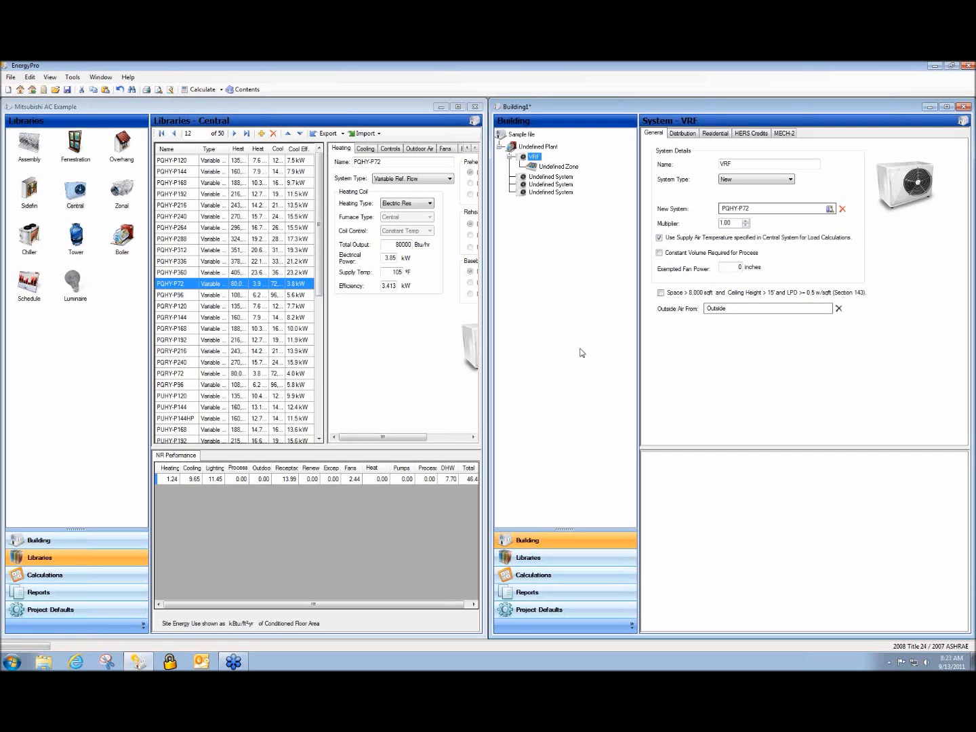
View the Undefined Zone's Mechanical tab and check the Zonal System list, leaving it undefined
click(563, 171)
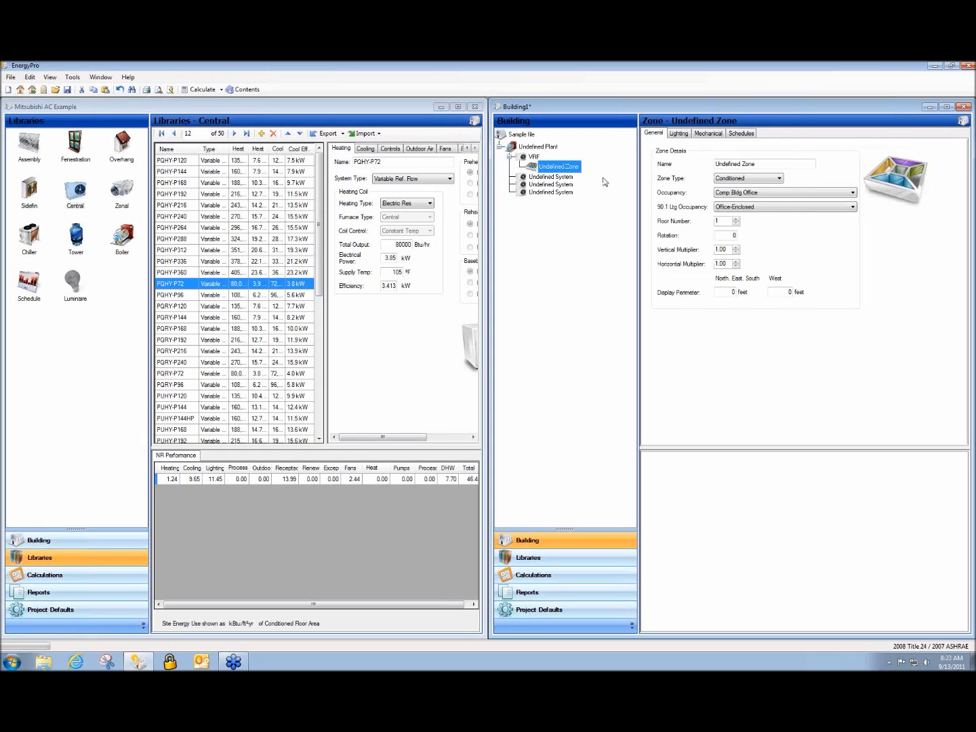
click(712, 137)
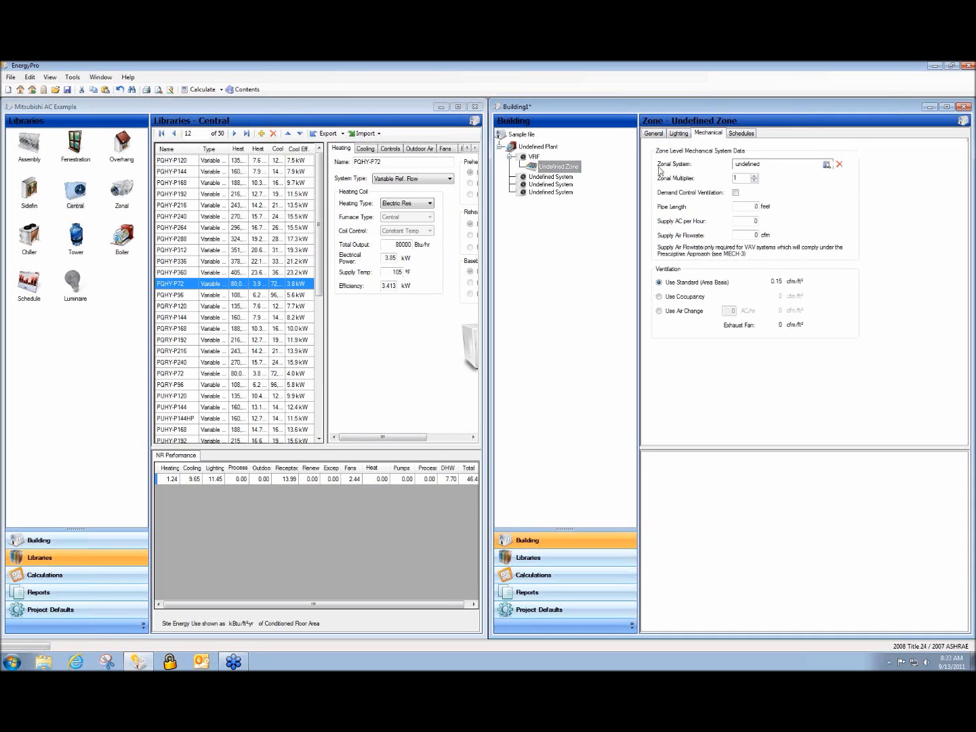
click(751, 166)
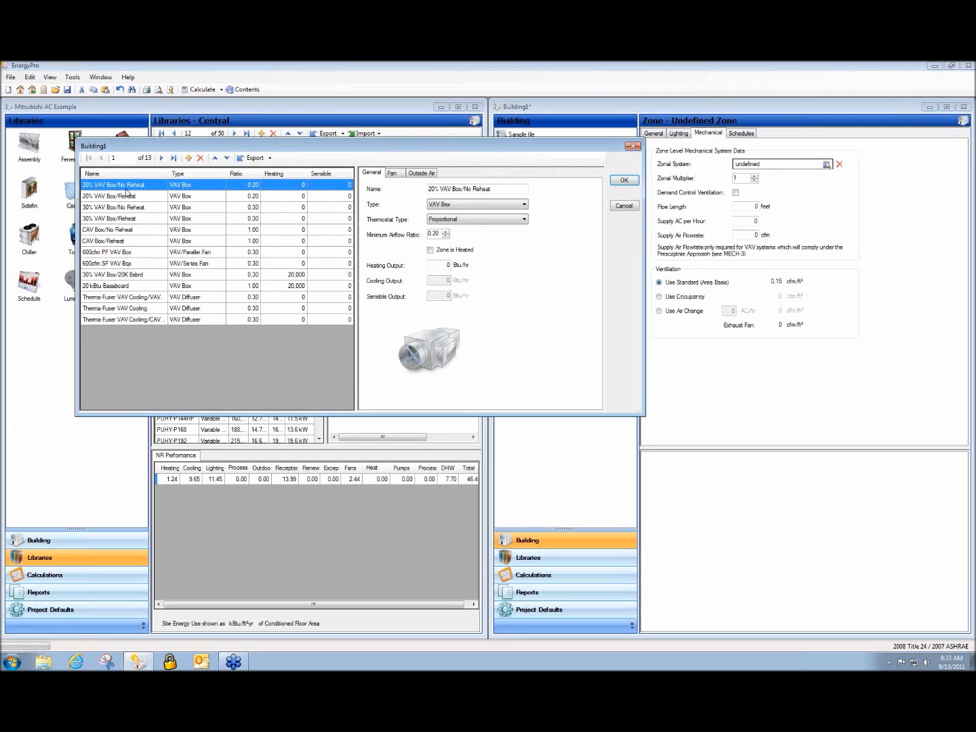
click(624, 206)
click(116, 367)
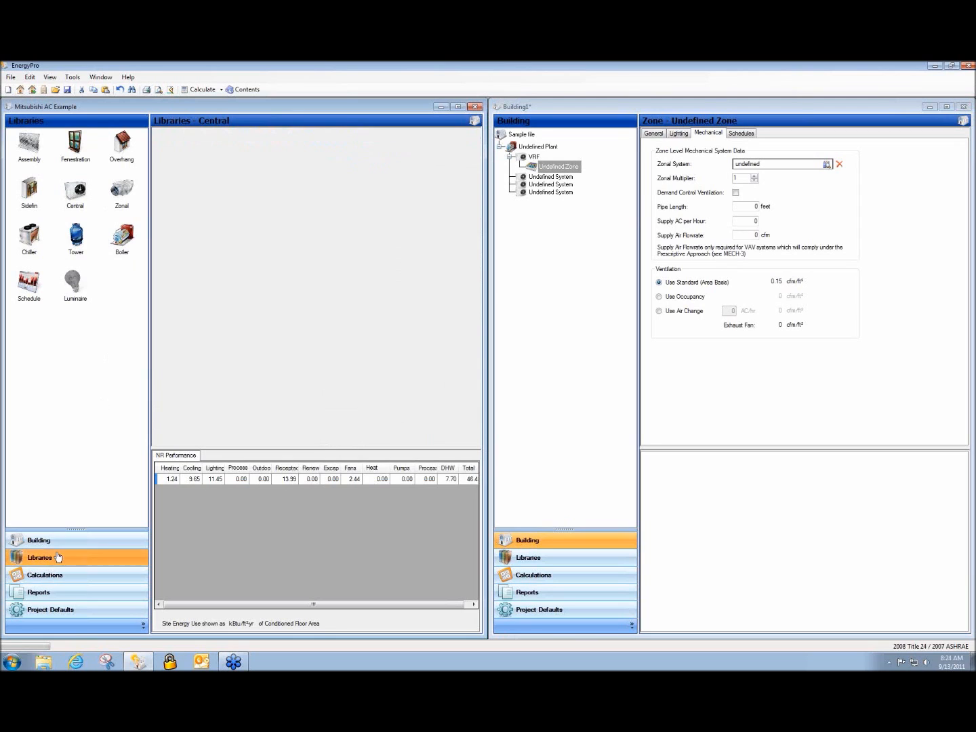
Export the PEFY-P06NMSU-E zonal unit from the Mitsubishi library to Building1
click(123, 201)
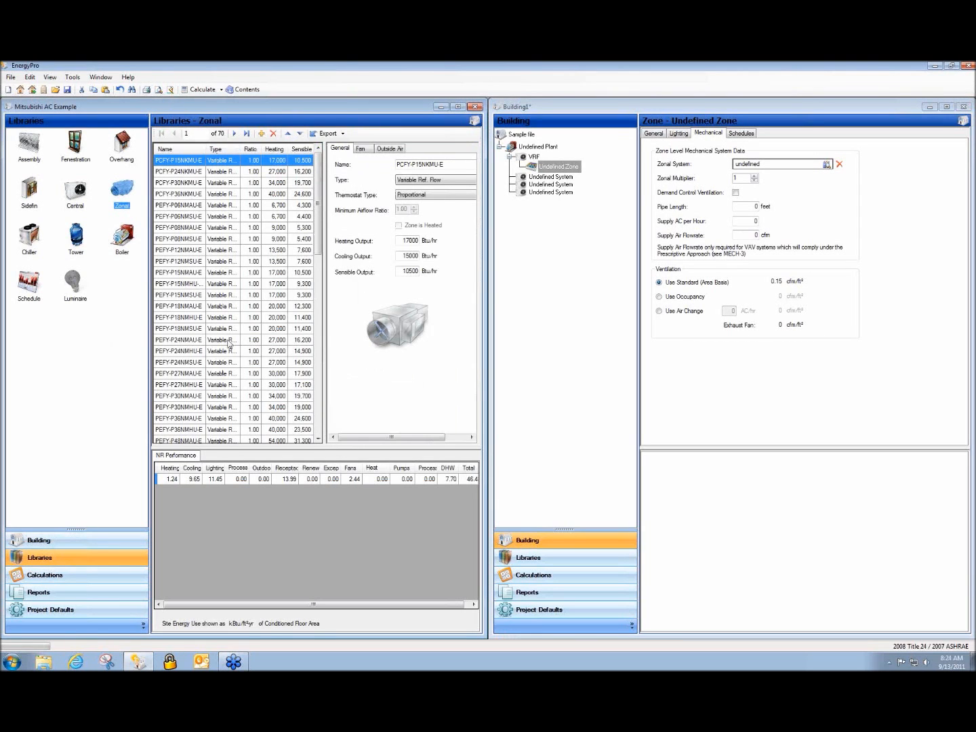
drag(241, 148, 269, 149)
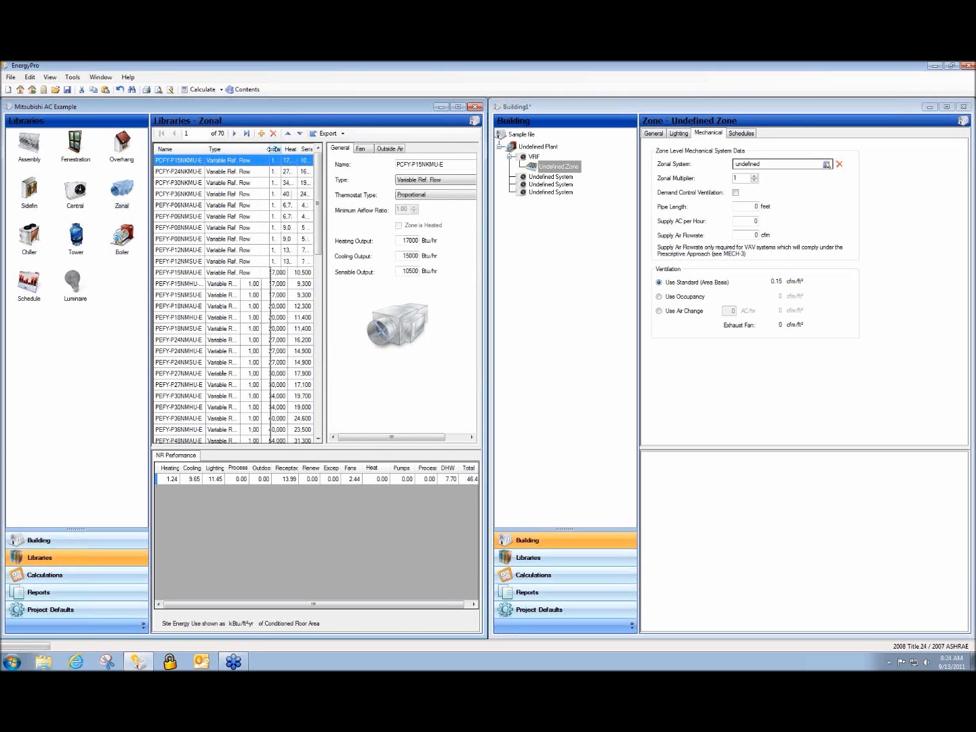
click(170, 218)
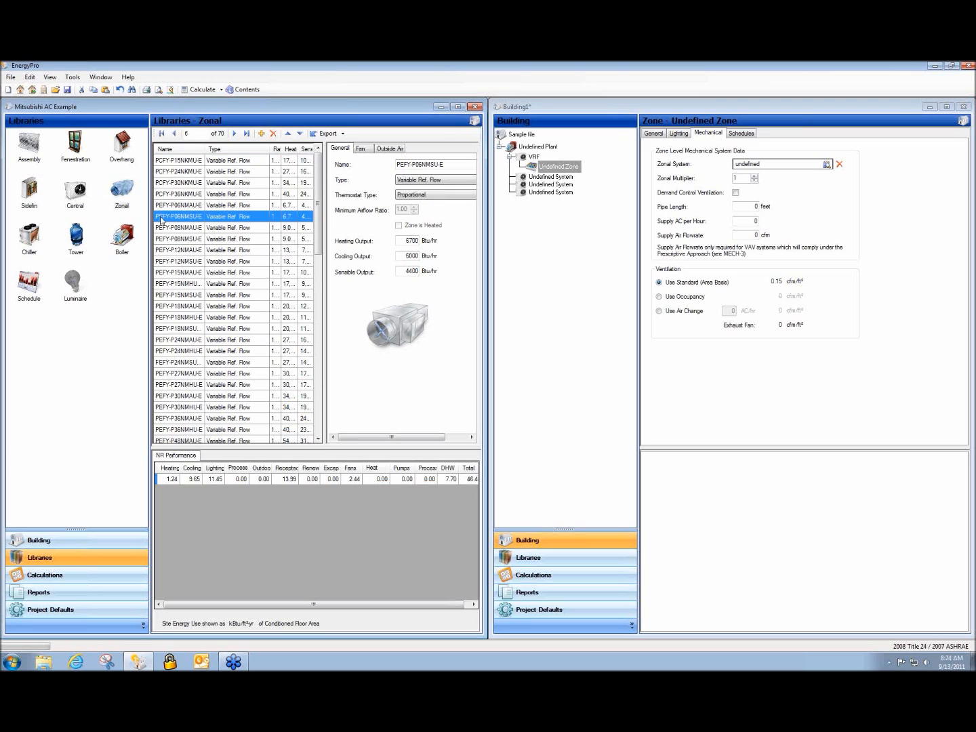
click(327, 134)
click(103, 185)
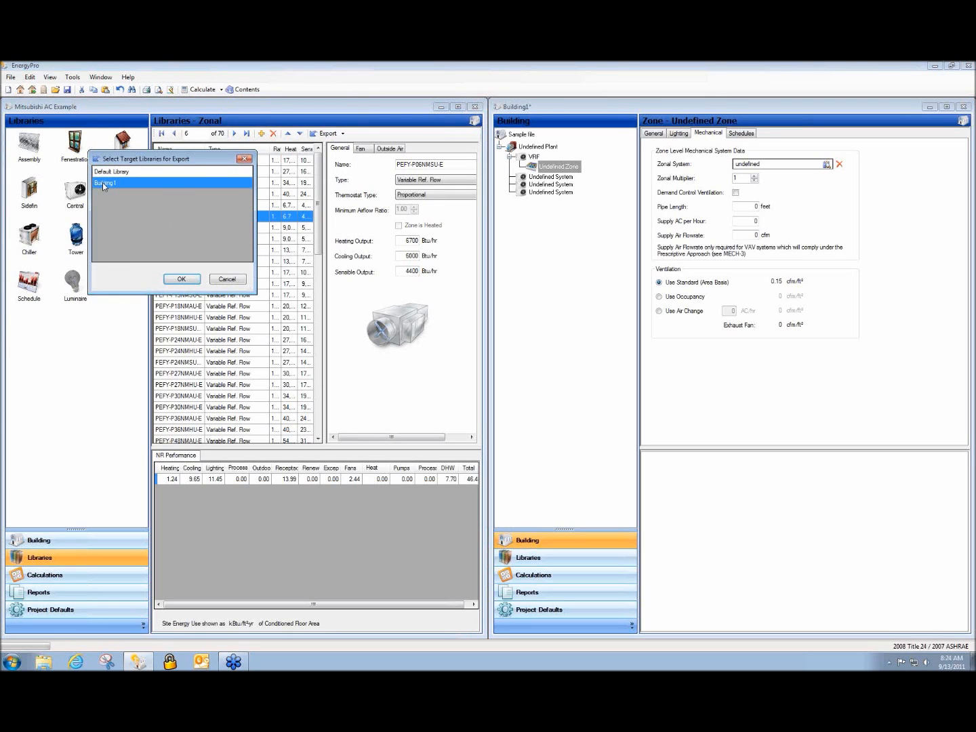
click(179, 279)
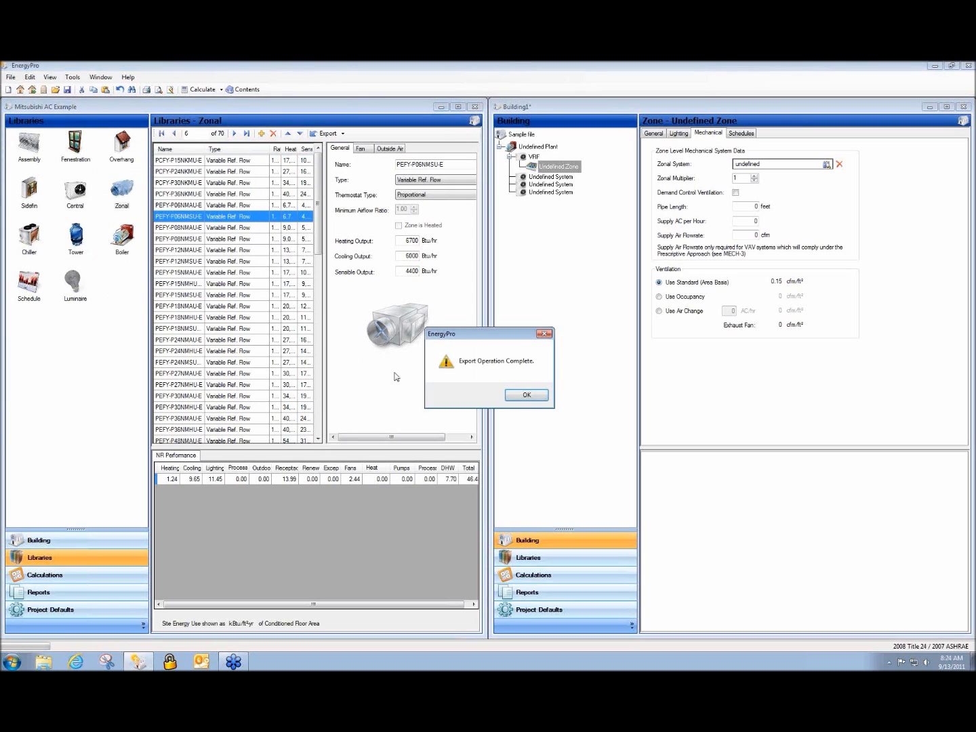
click(520, 395)
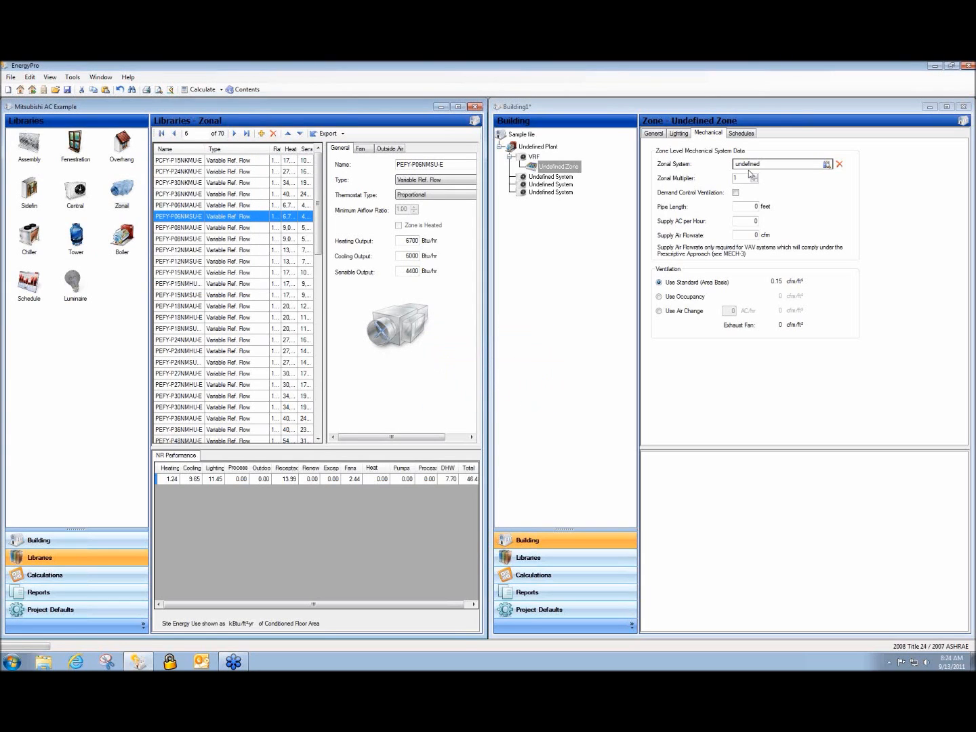
Set the Undefined Zone's zonal system to PEFY-P06NMSU-E
click(574, 240)
click(754, 165)
double_click(754, 166)
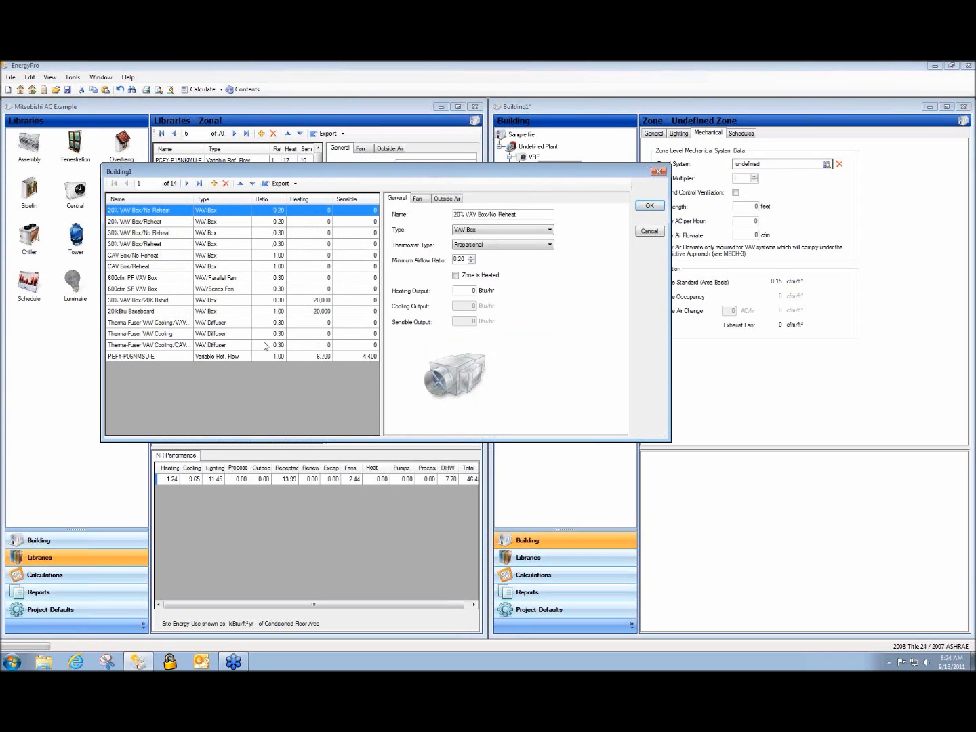
click(132, 357)
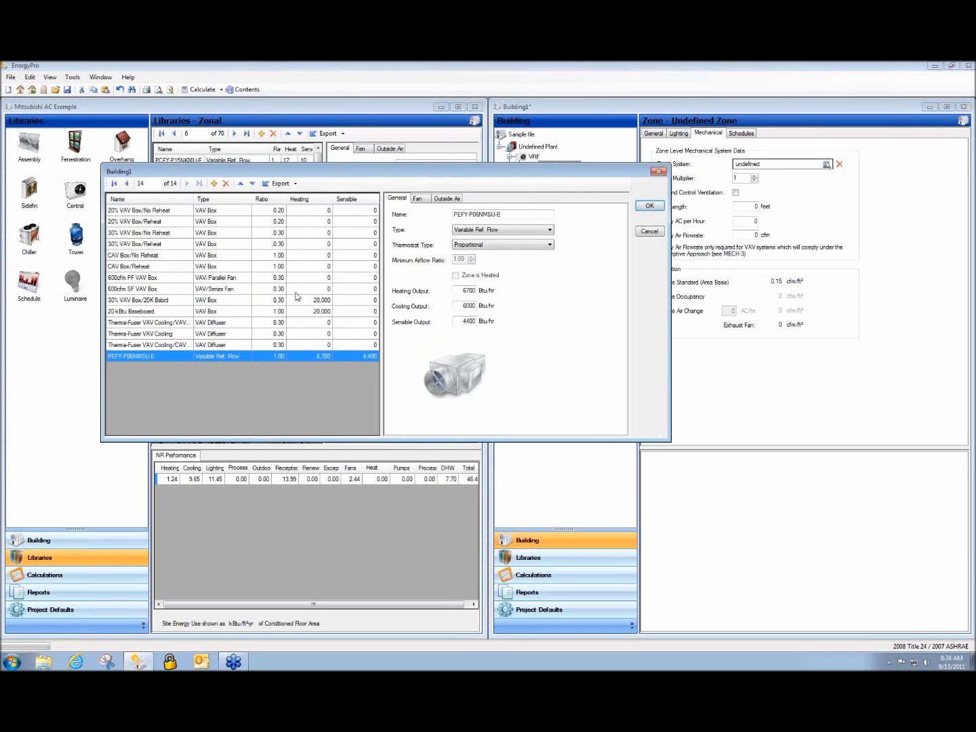
click(650, 205)
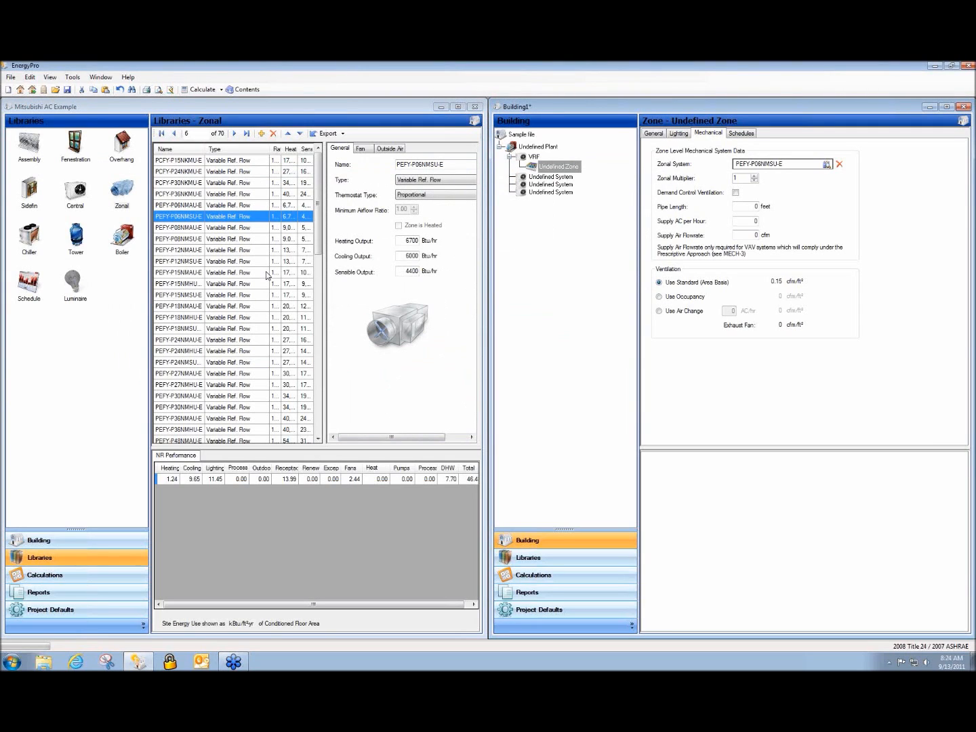
Export the PEFY units from PEFY-P08NMAU-E through PEFY-P24NMSU-E to Building1's zonal library
click(175, 227)
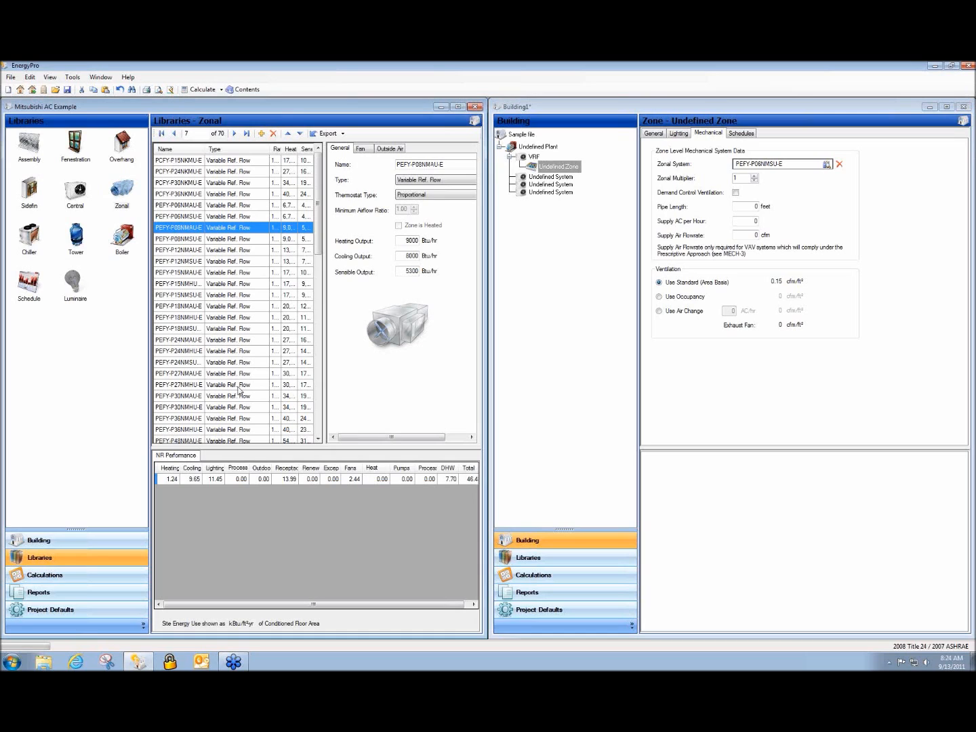
shift+click(187, 364)
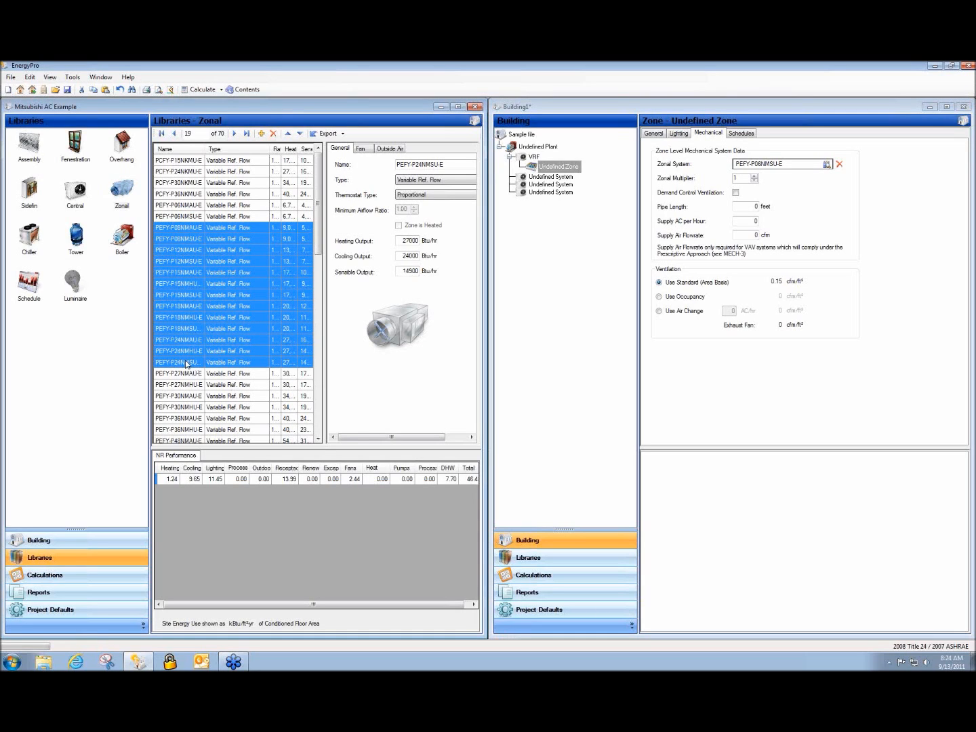
click(327, 136)
click(125, 211)
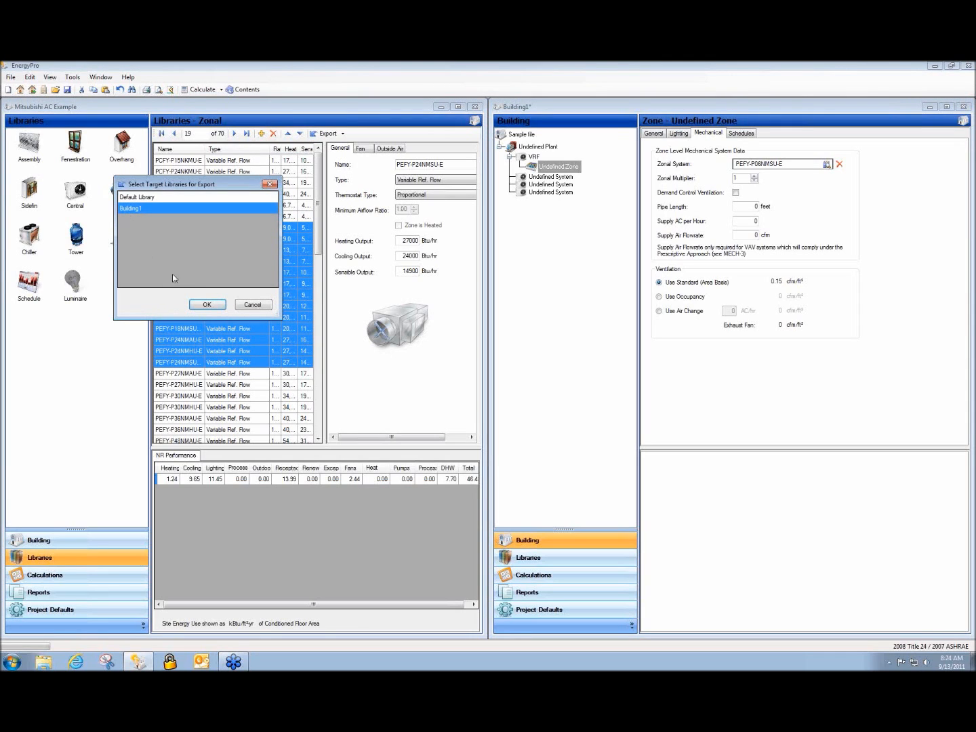
click(206, 304)
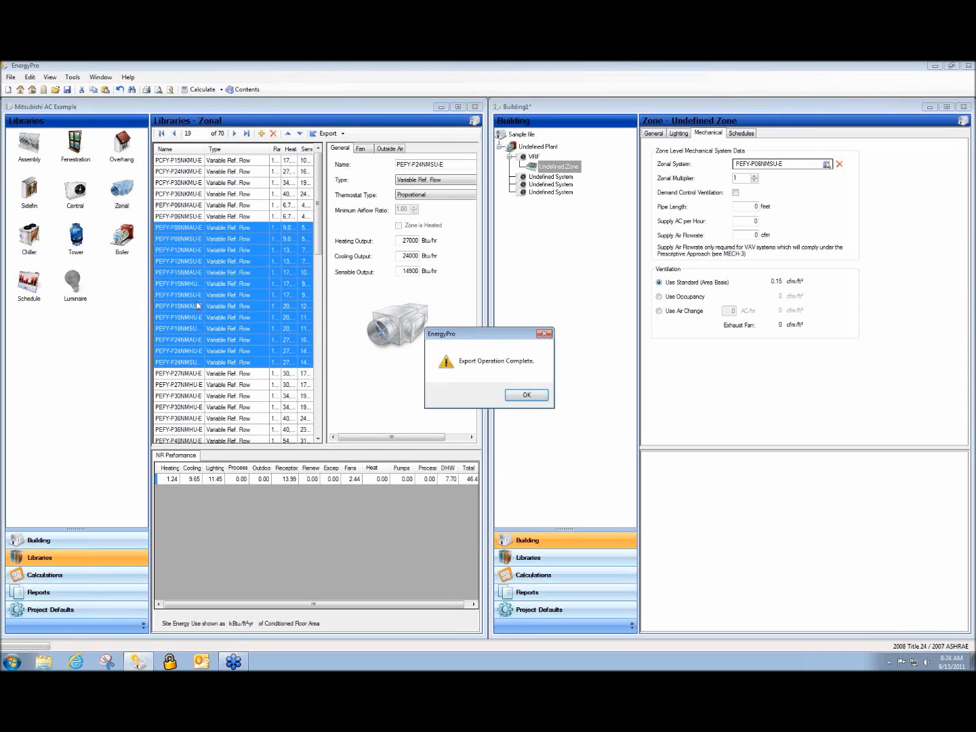
click(532, 397)
click(745, 164)
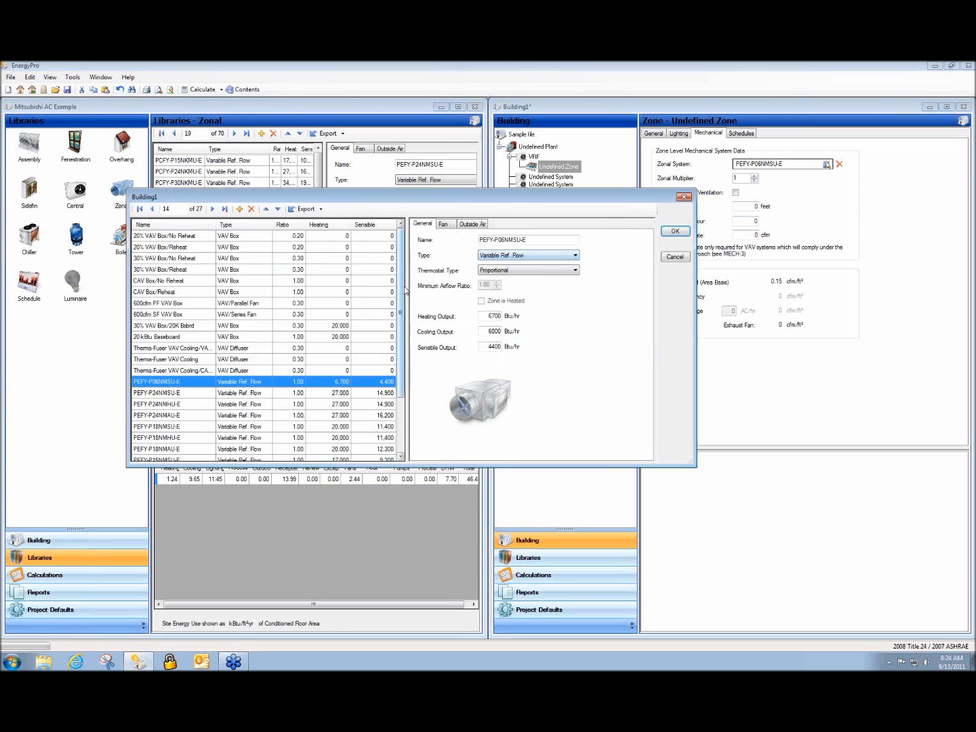
Close the zonal picker unchanged and add two more Undefined Zones under the VRF system
drag(401, 290, 424, 245)
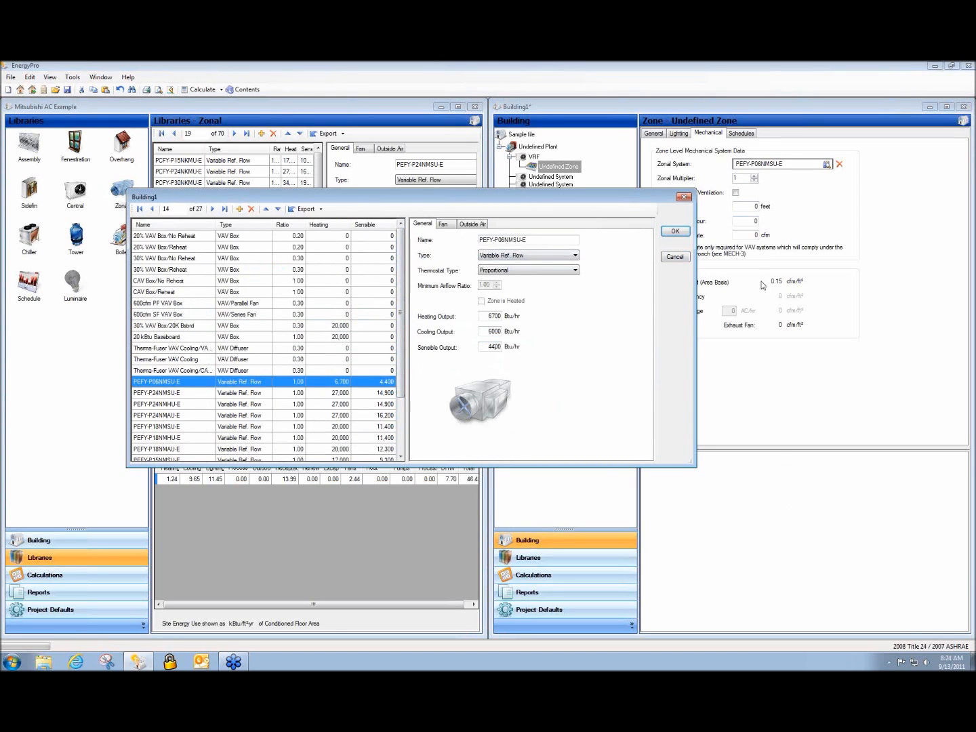
click(674, 256)
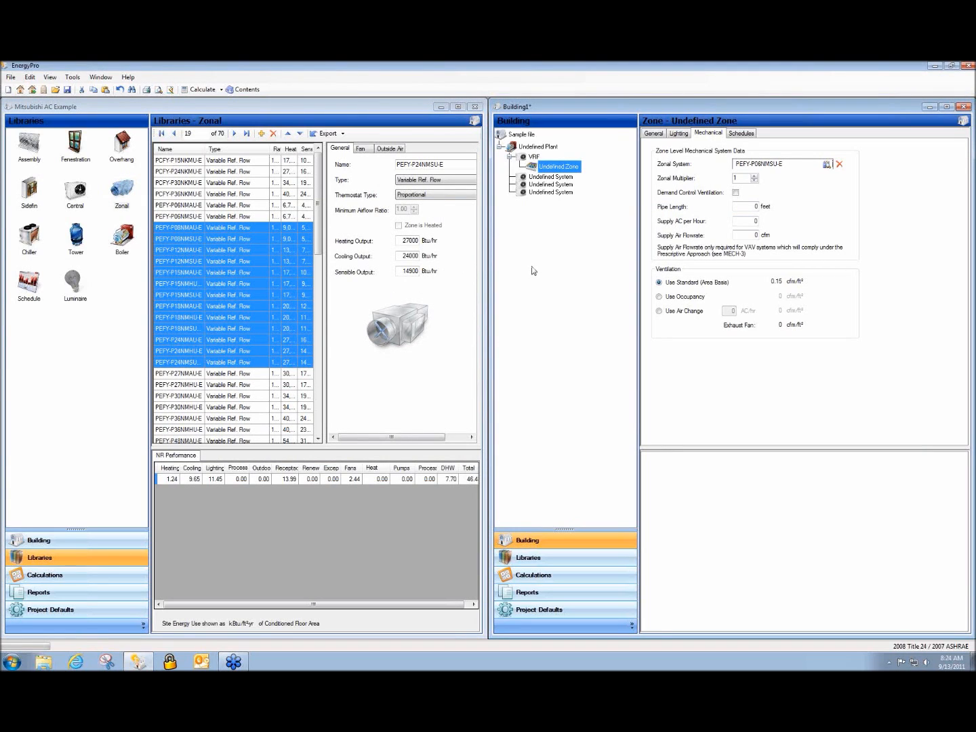
right_click(532, 158)
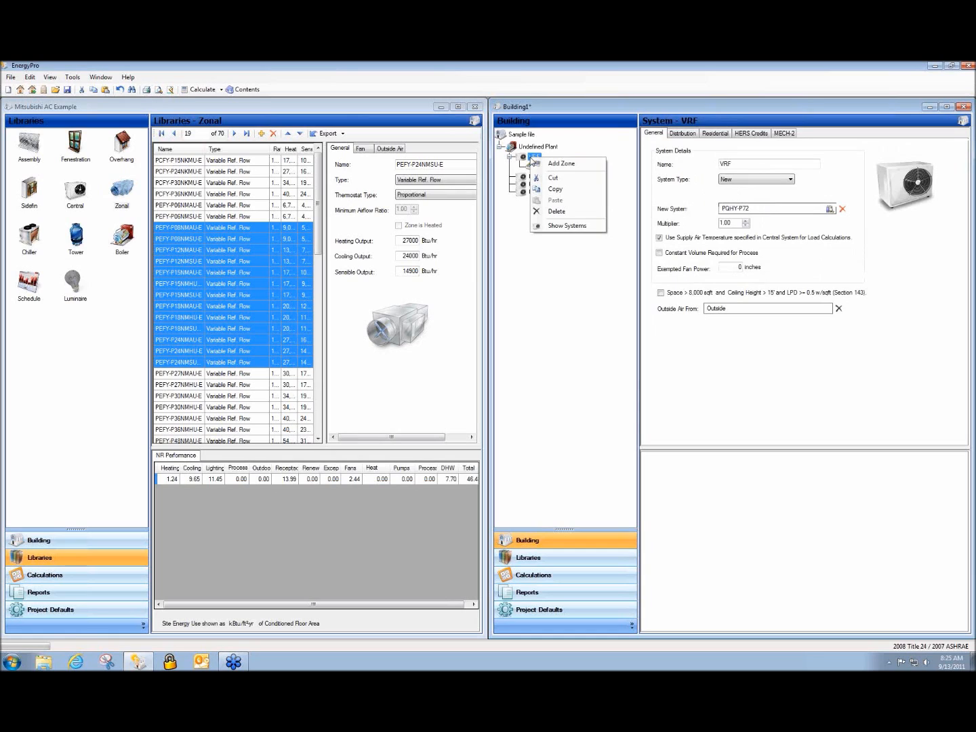
click(542, 166)
right_click(531, 157)
click(534, 163)
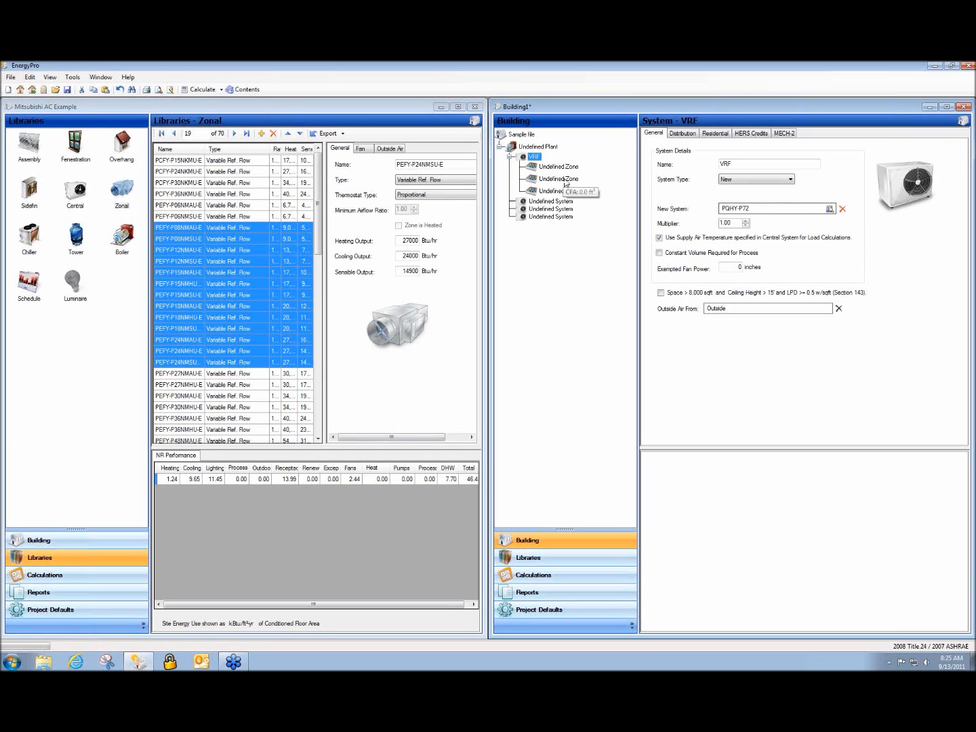
Show the first Undefined Zone's General details
click(547, 180)
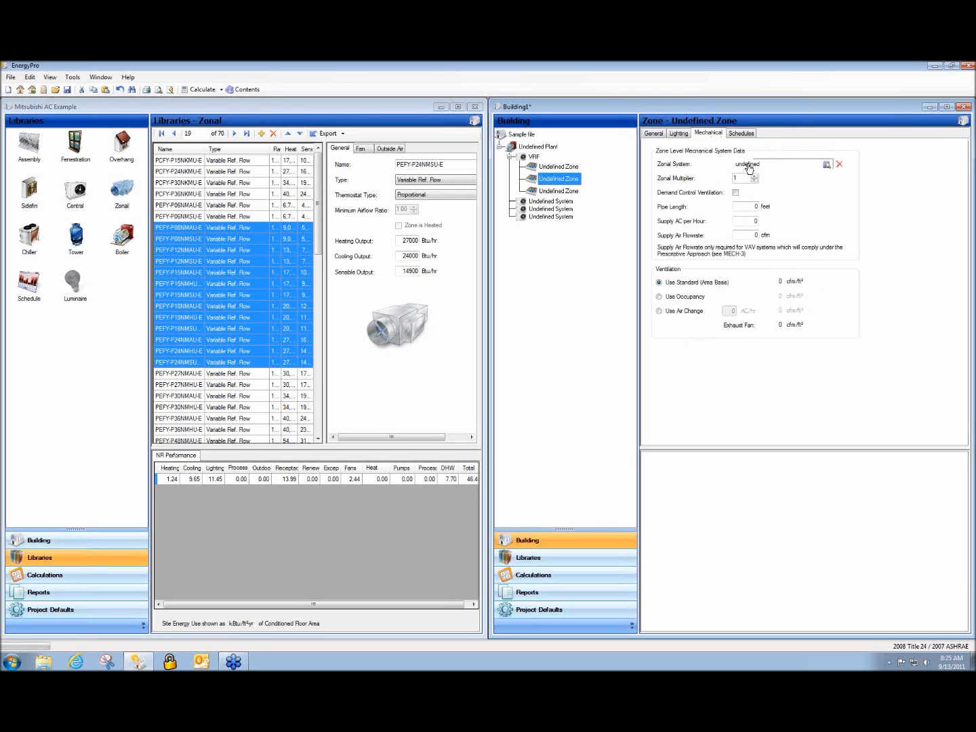
click(564, 168)
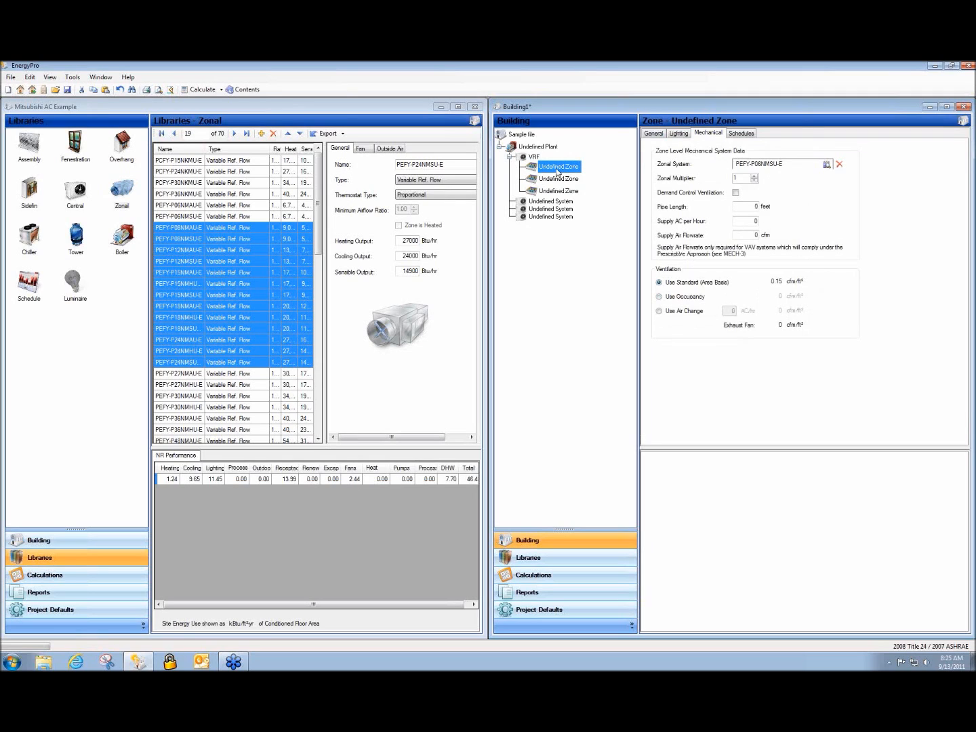
click(650, 134)
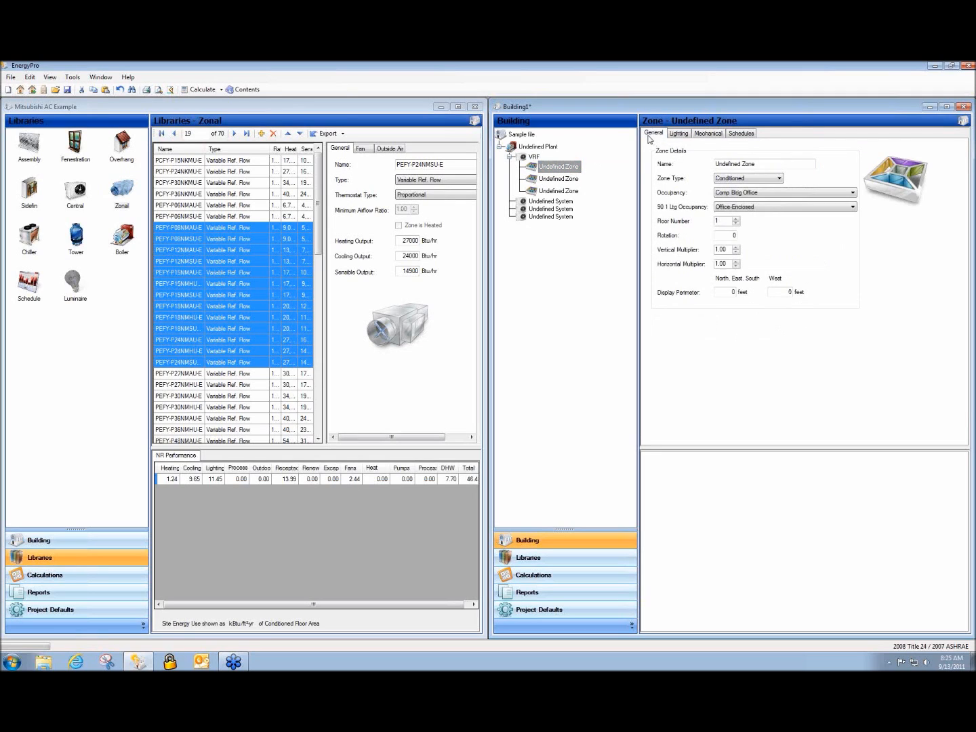
Rename the first two zones to '5 east' and '5 south'
drag(763, 163, 697, 174)
text(5 east)
click(582, 179)
drag(759, 163, 696, 168)
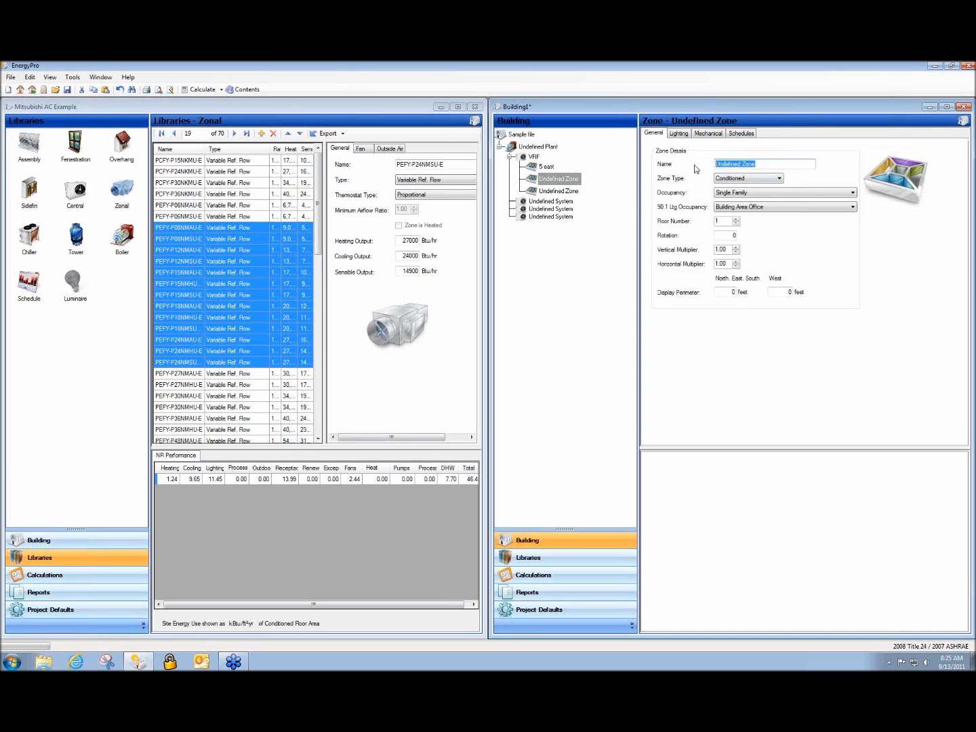
text(5 south)
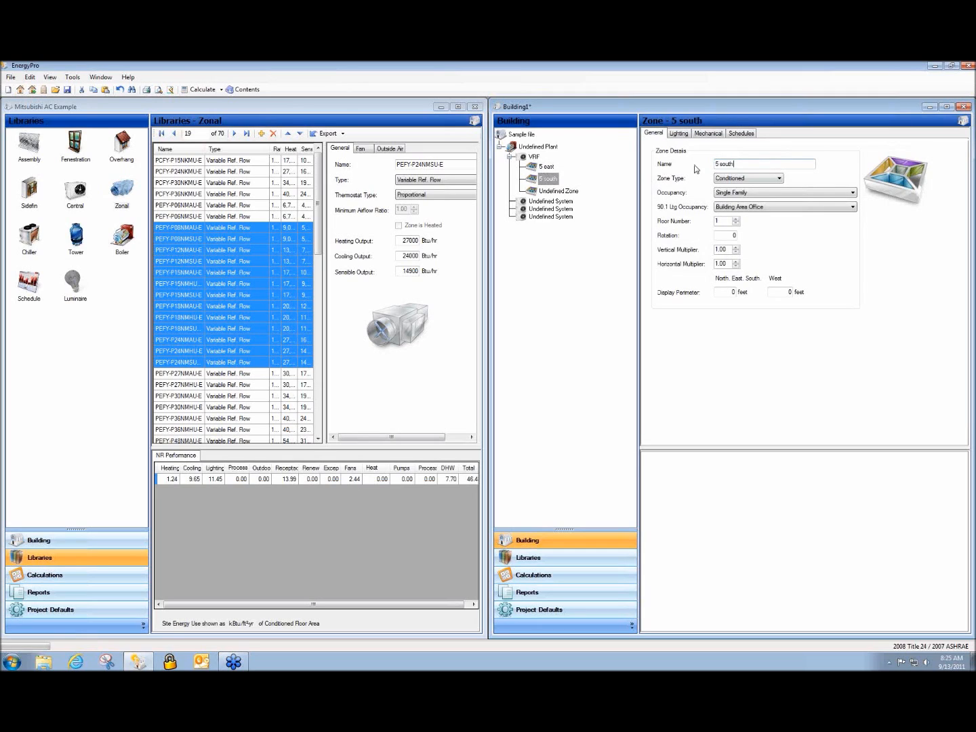
click(555, 181)
Add an Undefined Room under zone 5 east and minimize the Mitsubishi AC Example window
click(548, 167)
right_click(549, 168)
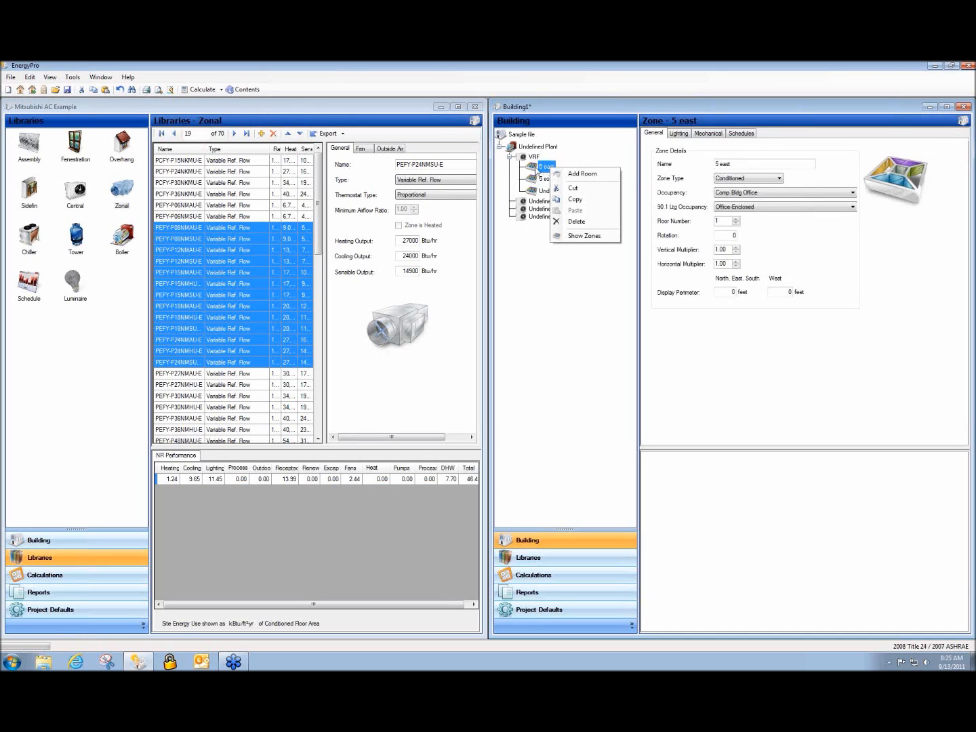
click(572, 175)
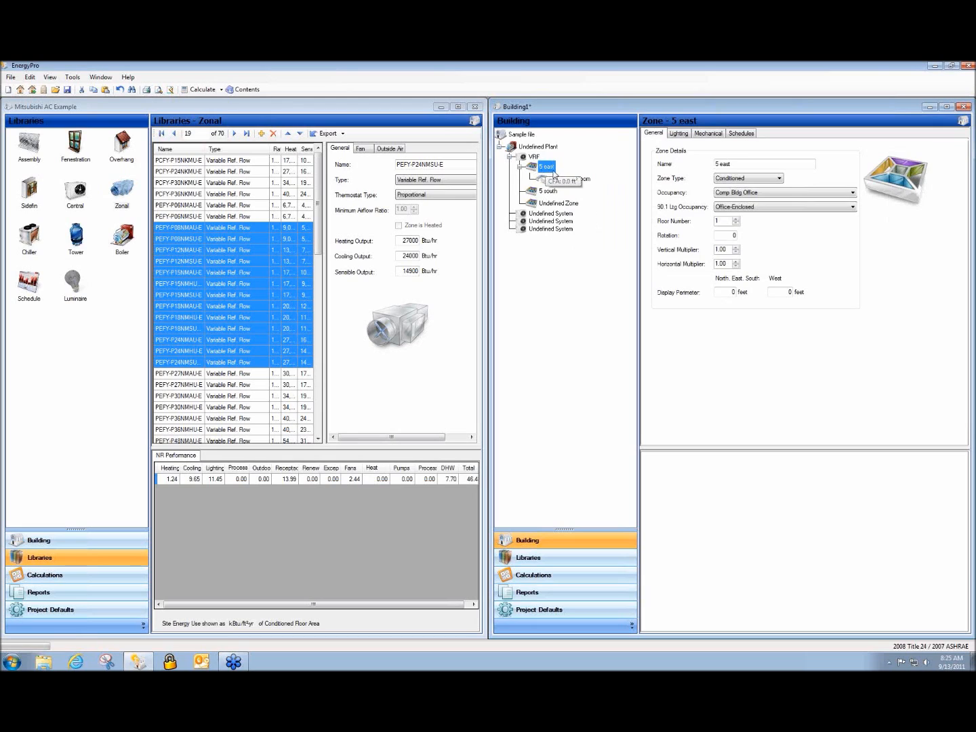
click(441, 107)
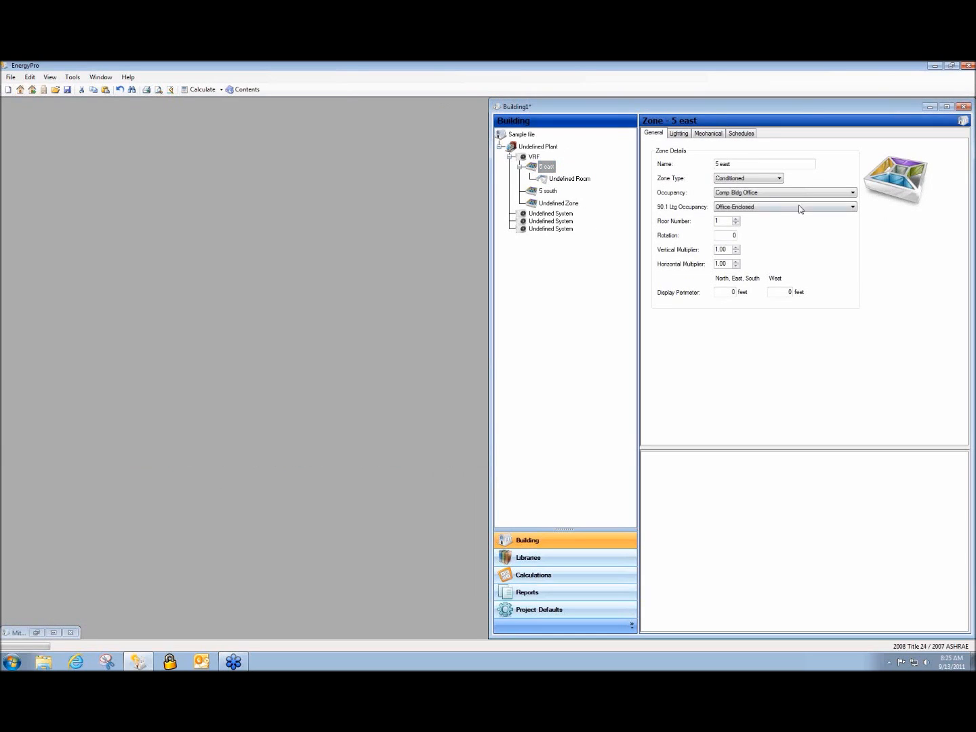
click(817, 215)
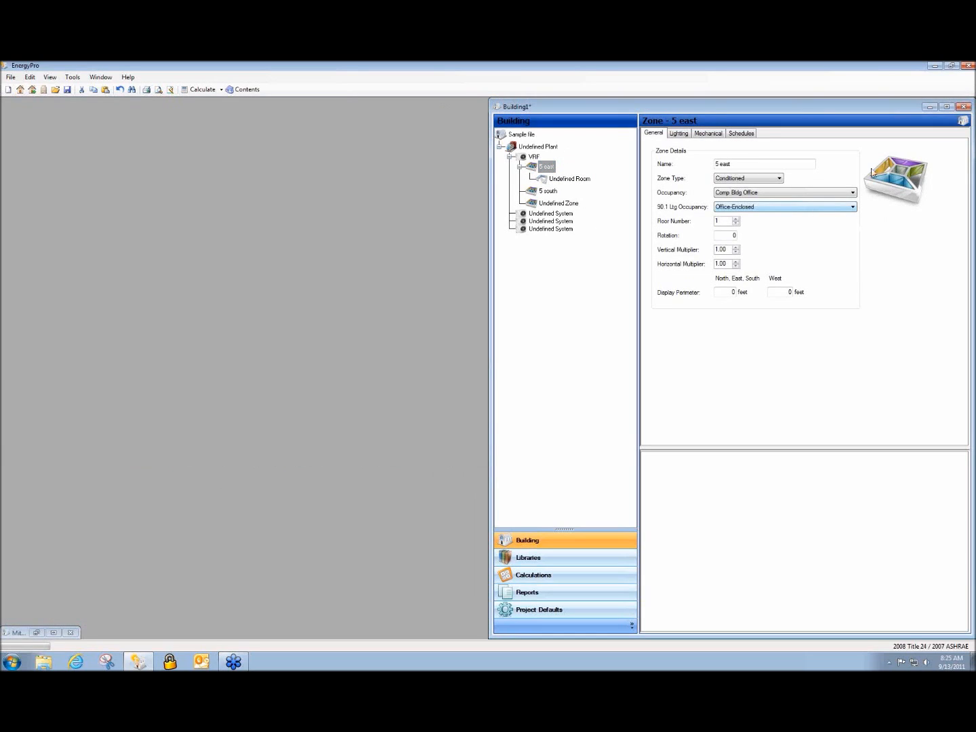
Maximize Building1 and rename the Undefined Room to '5 east room' with a 100 ft² area
click(947, 107)
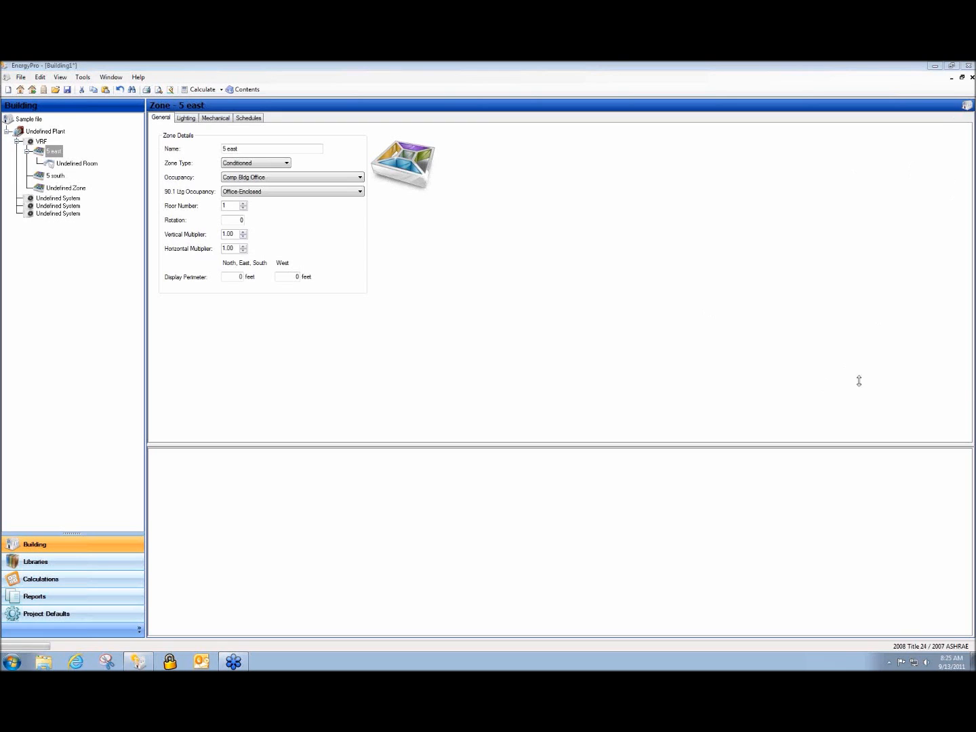
click(60, 166)
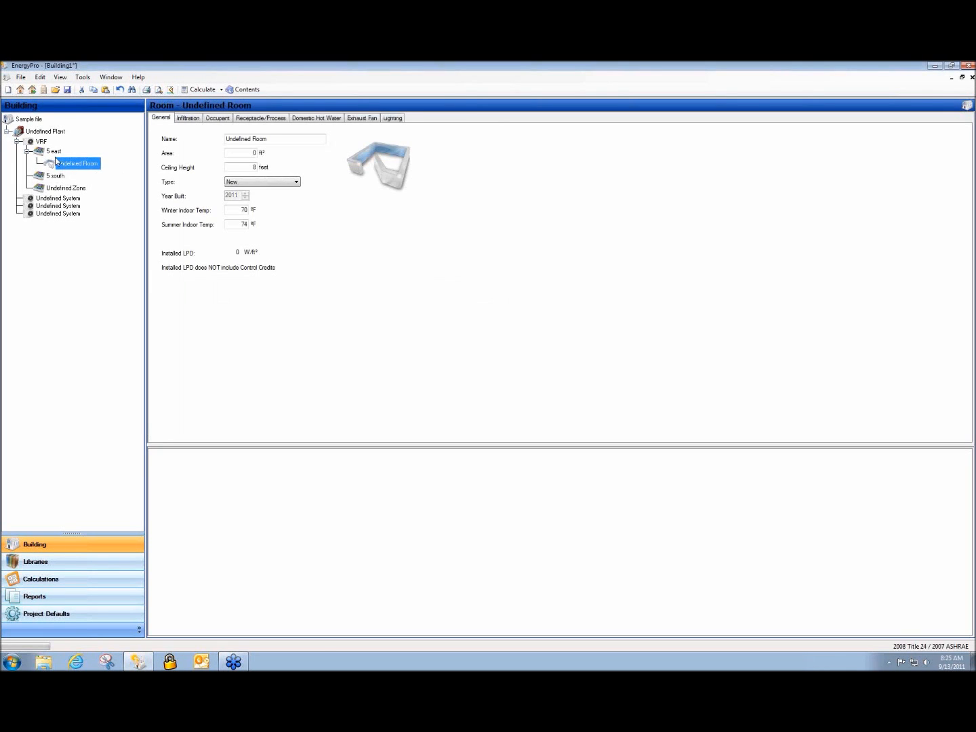
drag(278, 139, 141, 143)
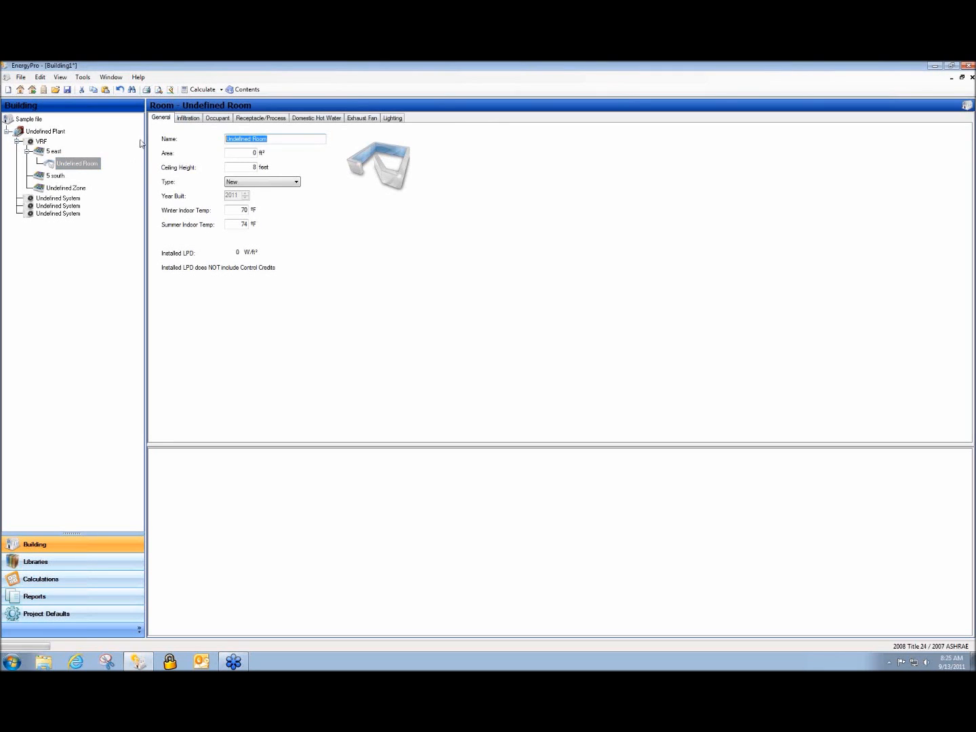
text(5)
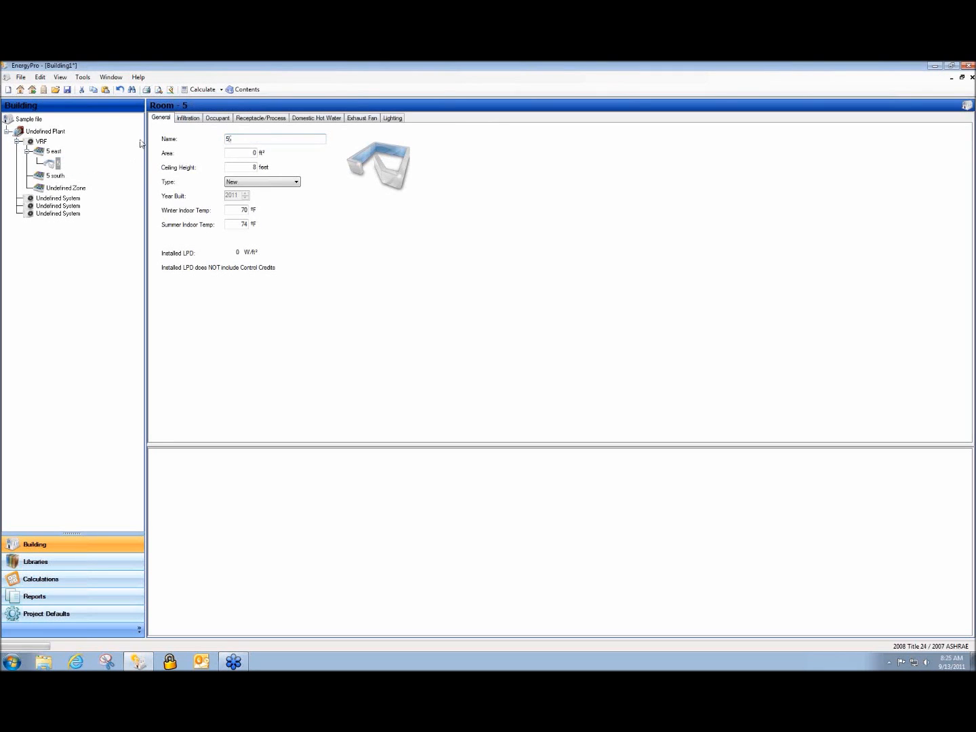
text( east room)
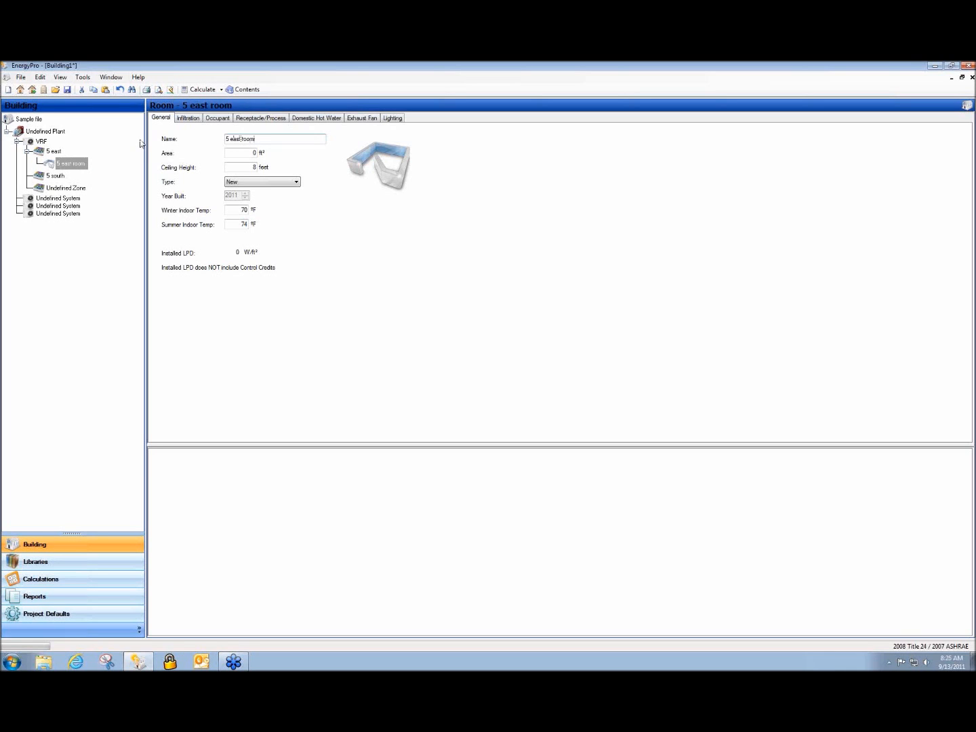
double_click(252, 152)
text(100)
click(230, 168)
Add a 500 ft² exterior wall named East Wall using the R-13 Wall assembly to 5 east room
right_click(67, 167)
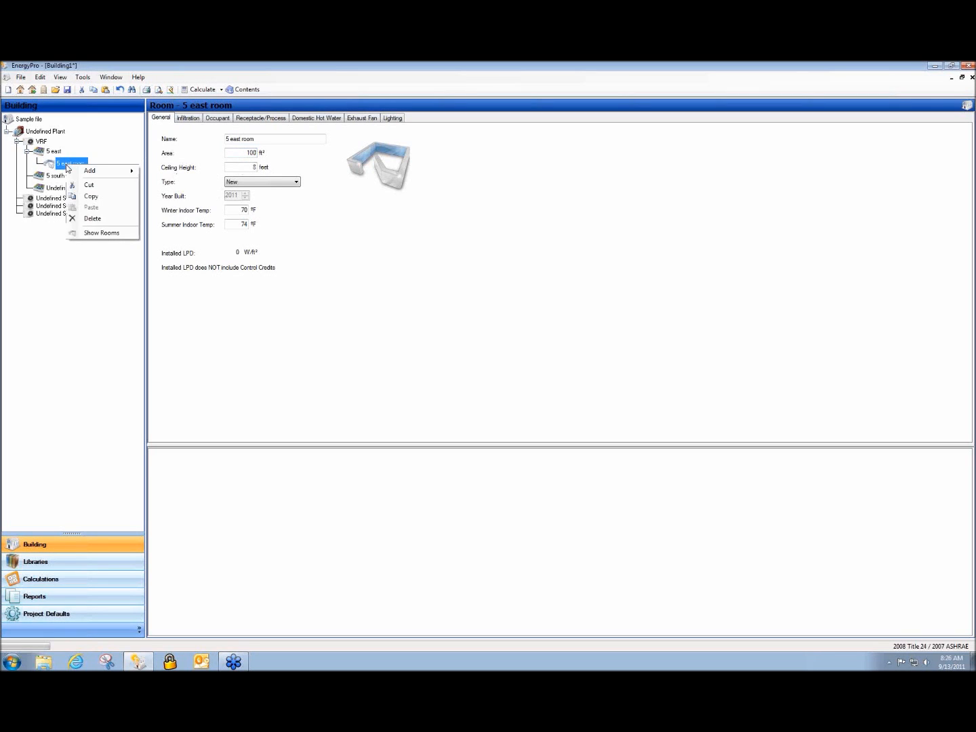
mouse_move(84, 174)
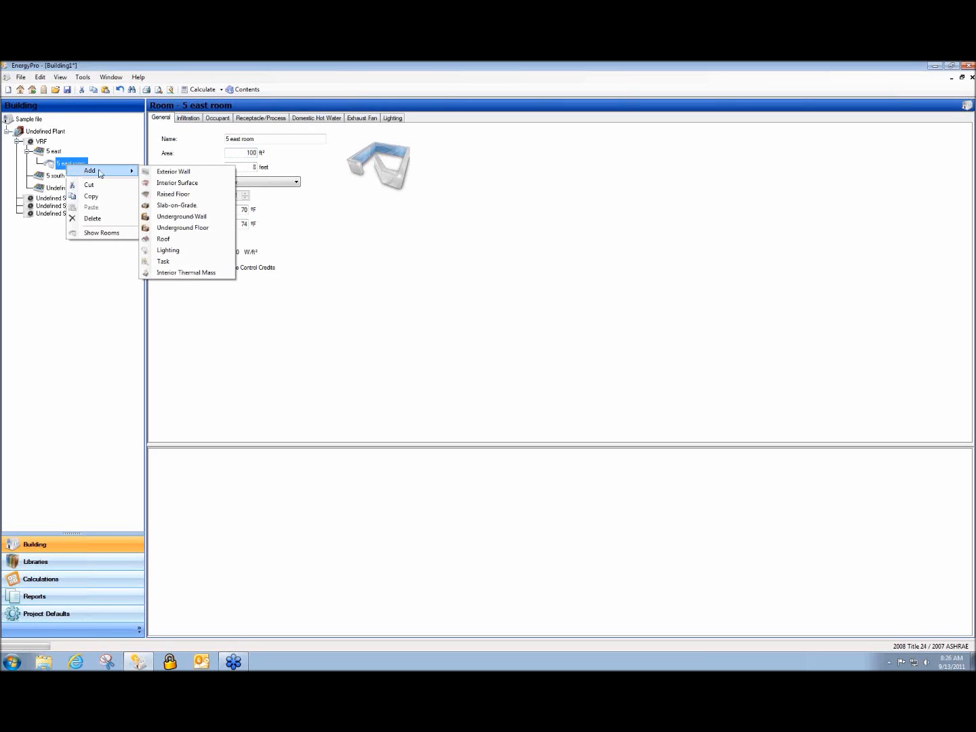
click(208, 178)
click(78, 176)
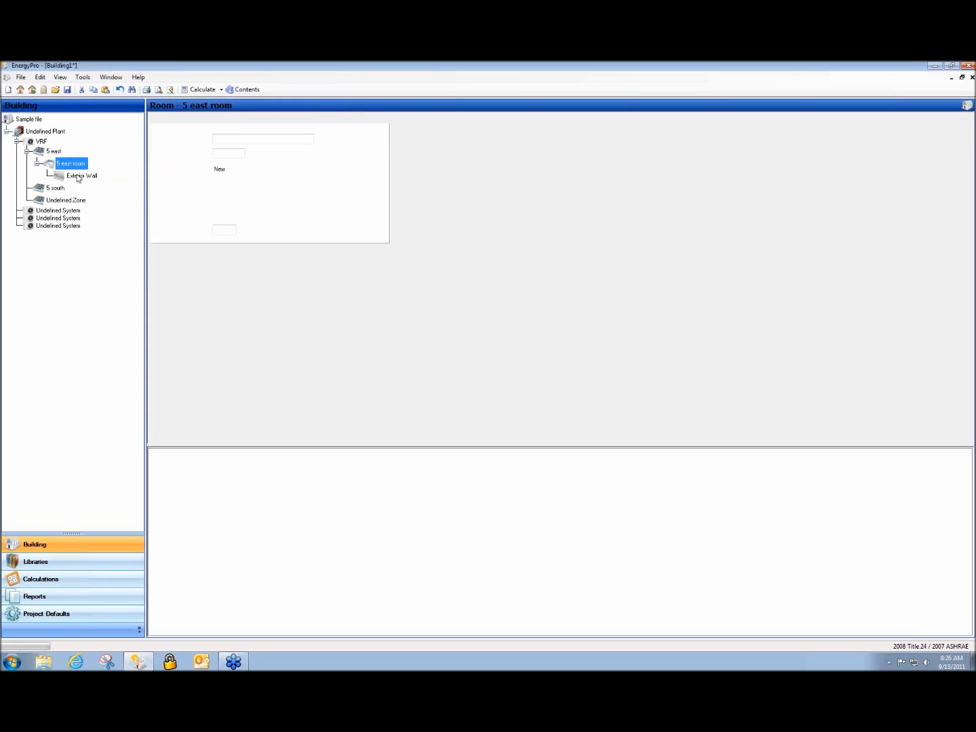
double_click(222, 139)
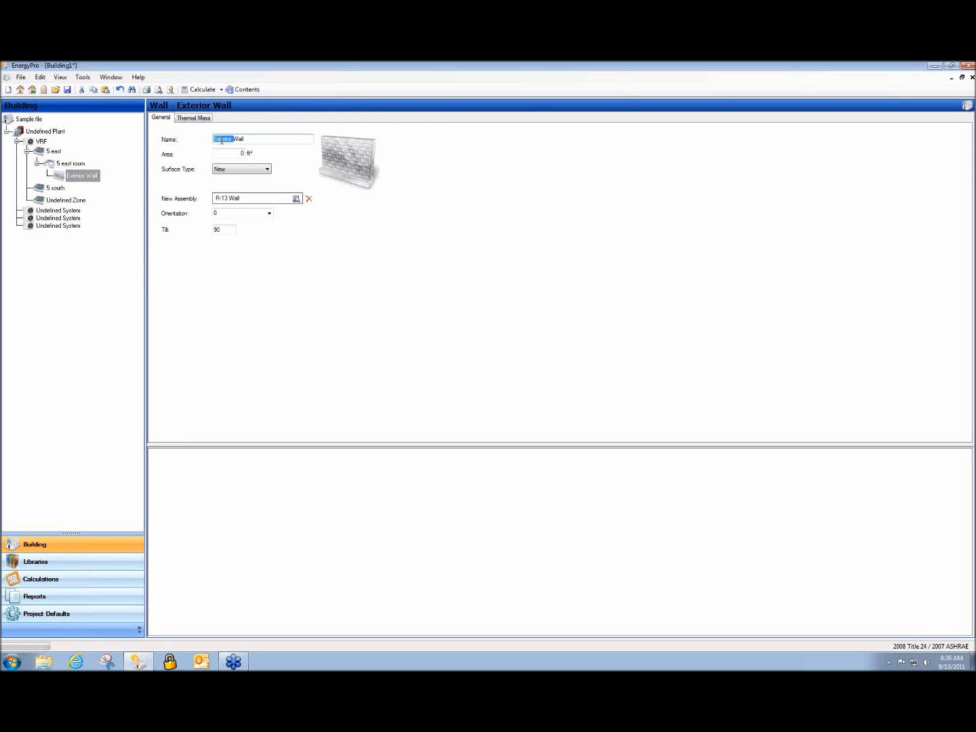
text(East)
key(Tab)
text(500)
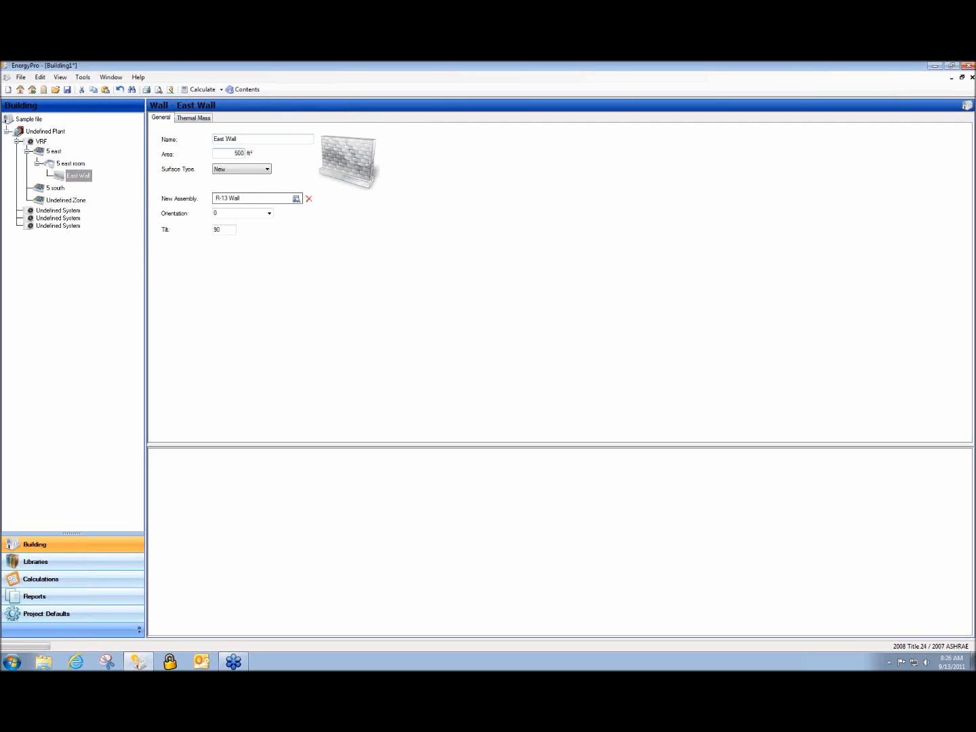
double_click(231, 200)
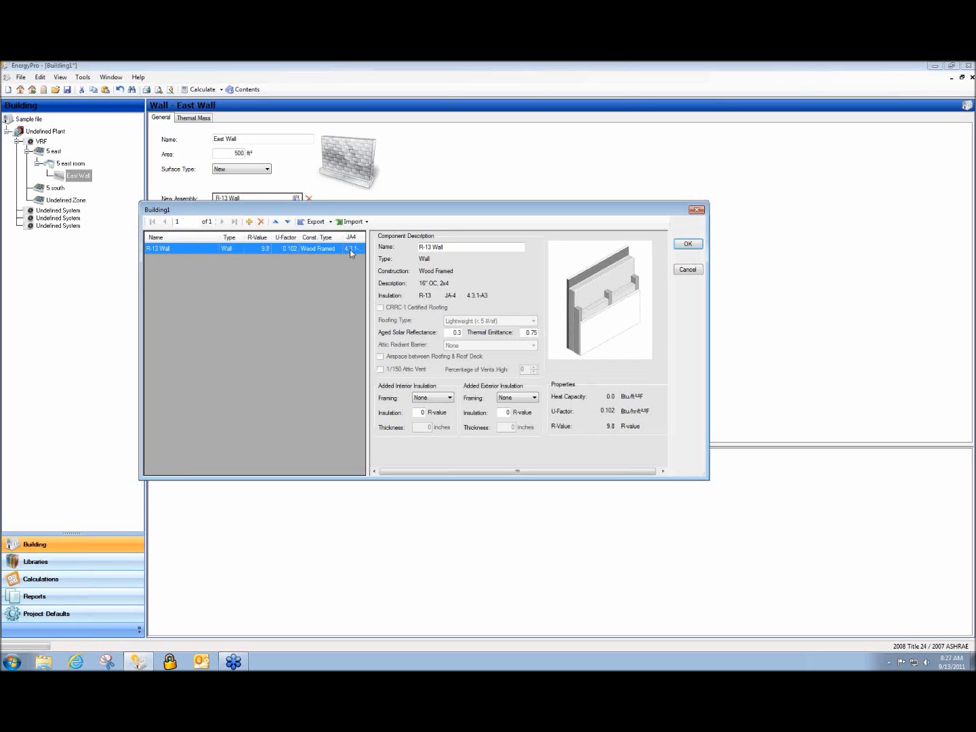
click(697, 246)
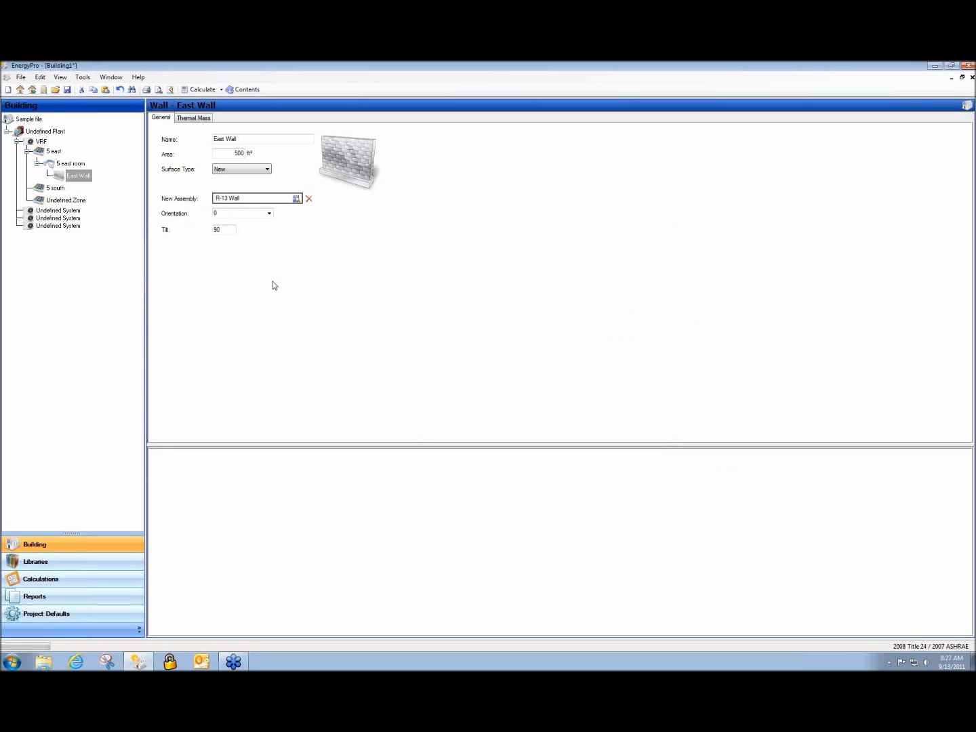
Set the East Wall's orientation to East with tilt 90 and leave its mass type as None
click(268, 214)
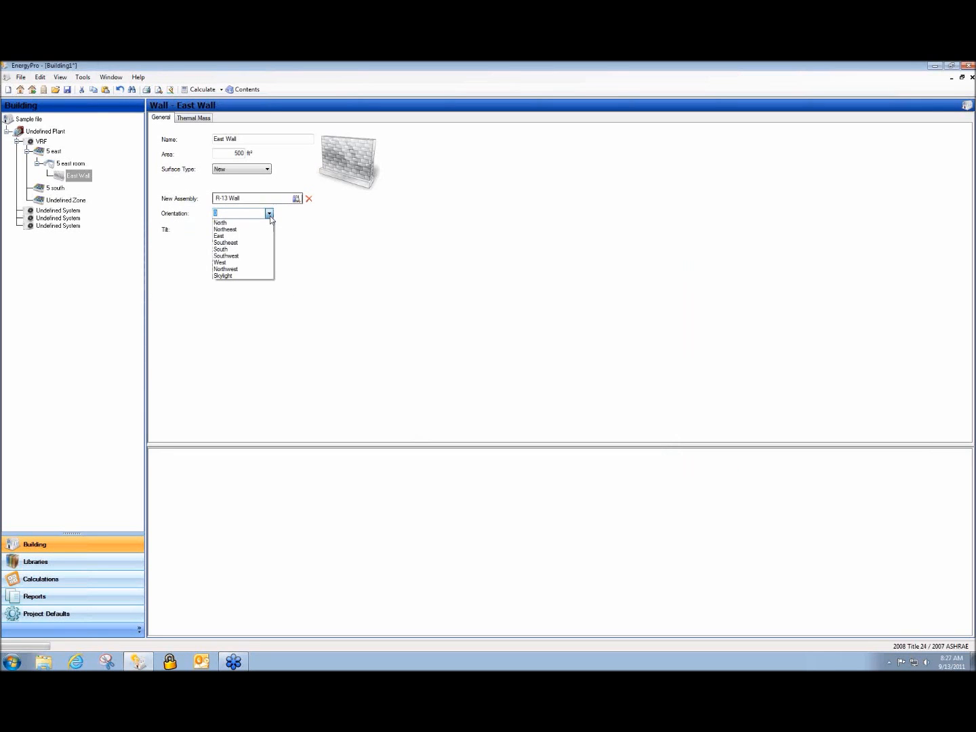
click(268, 237)
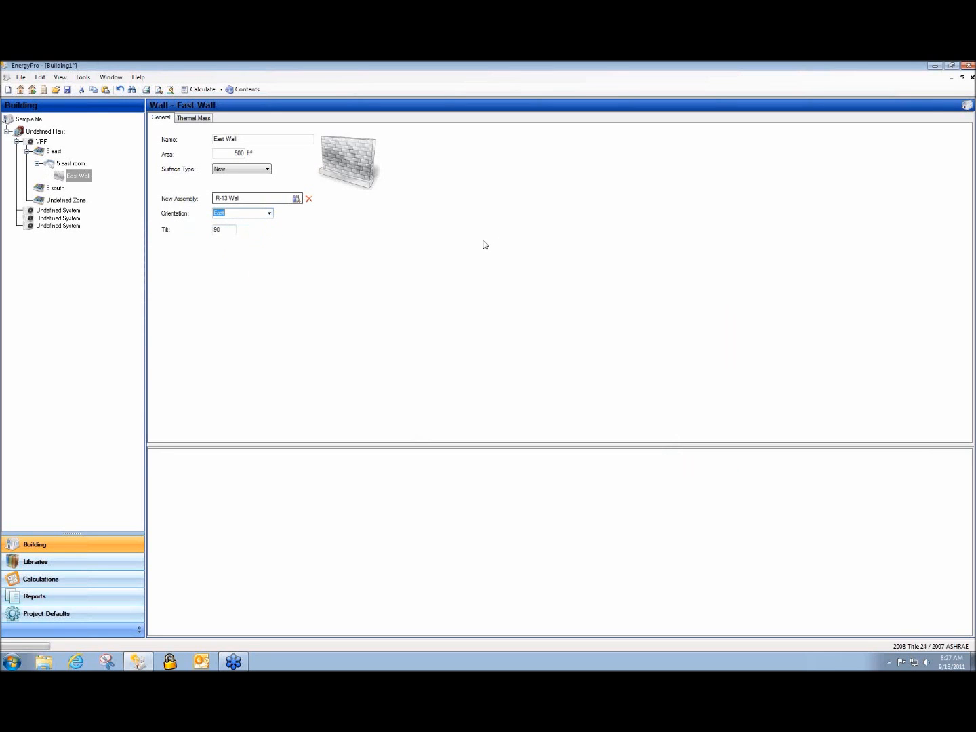
click(228, 230)
click(186, 120)
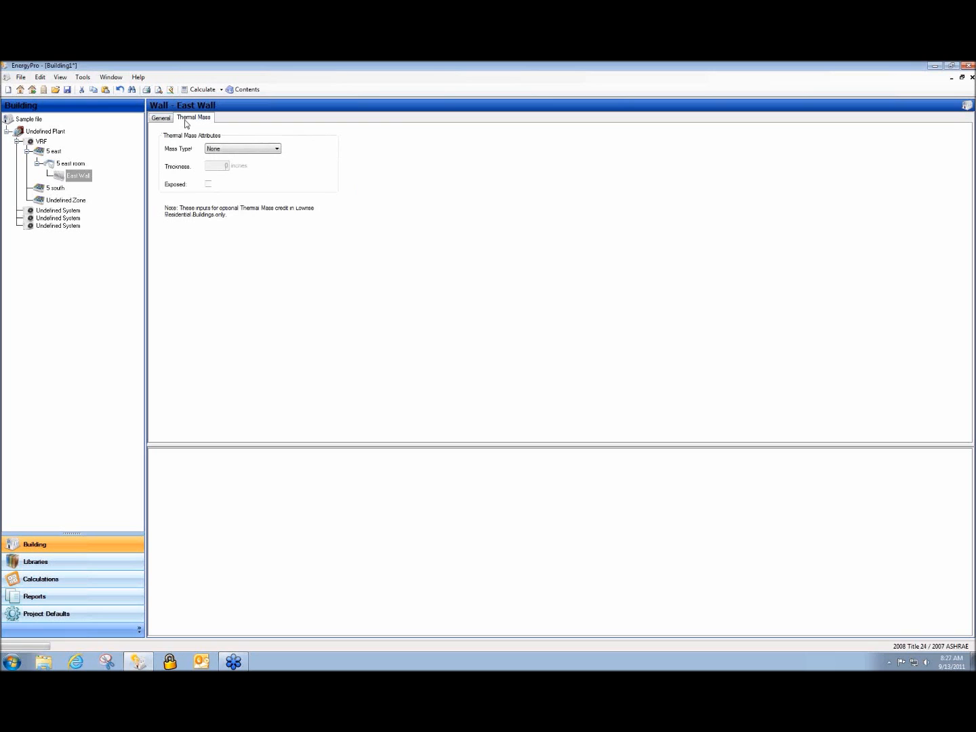
click(276, 149)
click(276, 149)
click(161, 119)
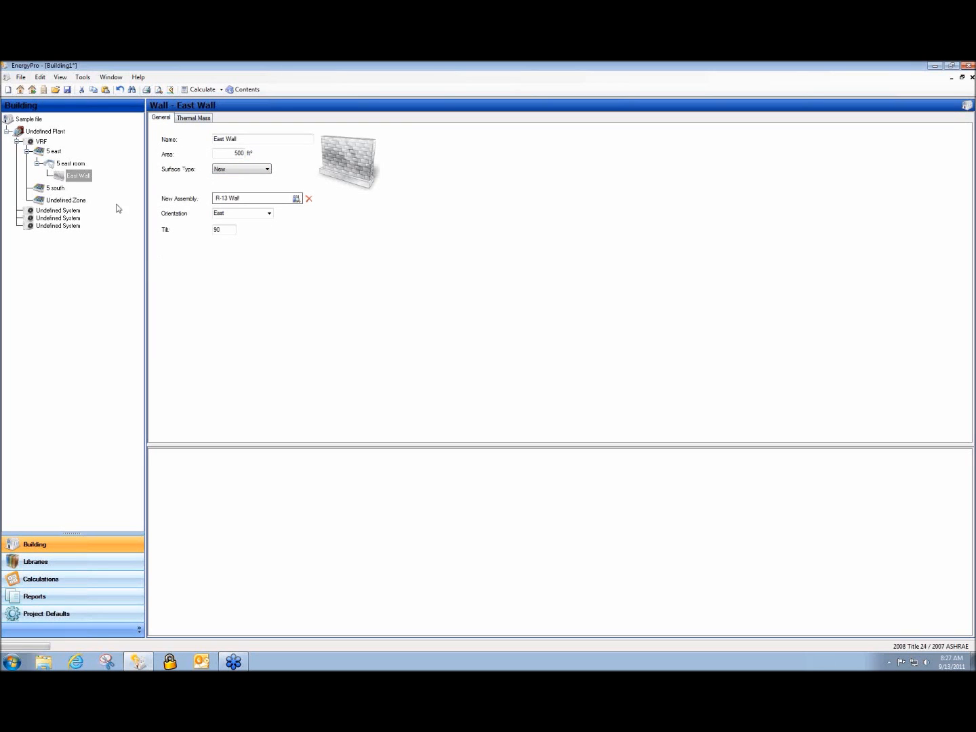
click(80, 180)
Add a window and a door to the East Wall, giving the door a 21 ft² area
right_click(77, 180)
click(80, 183)
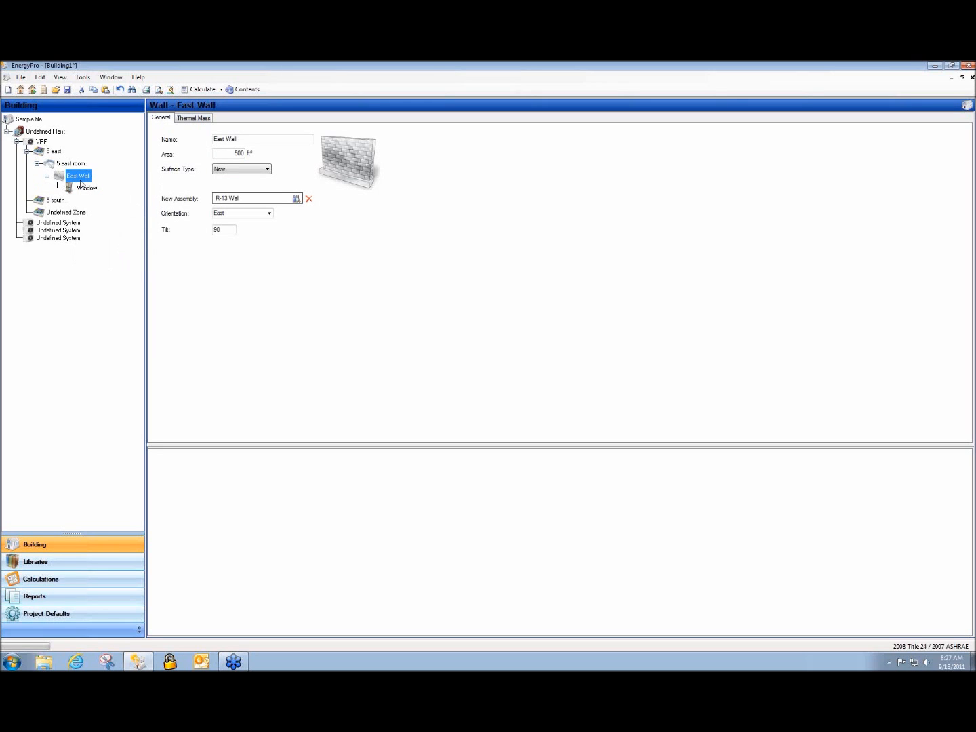
right_click(81, 181)
click(88, 196)
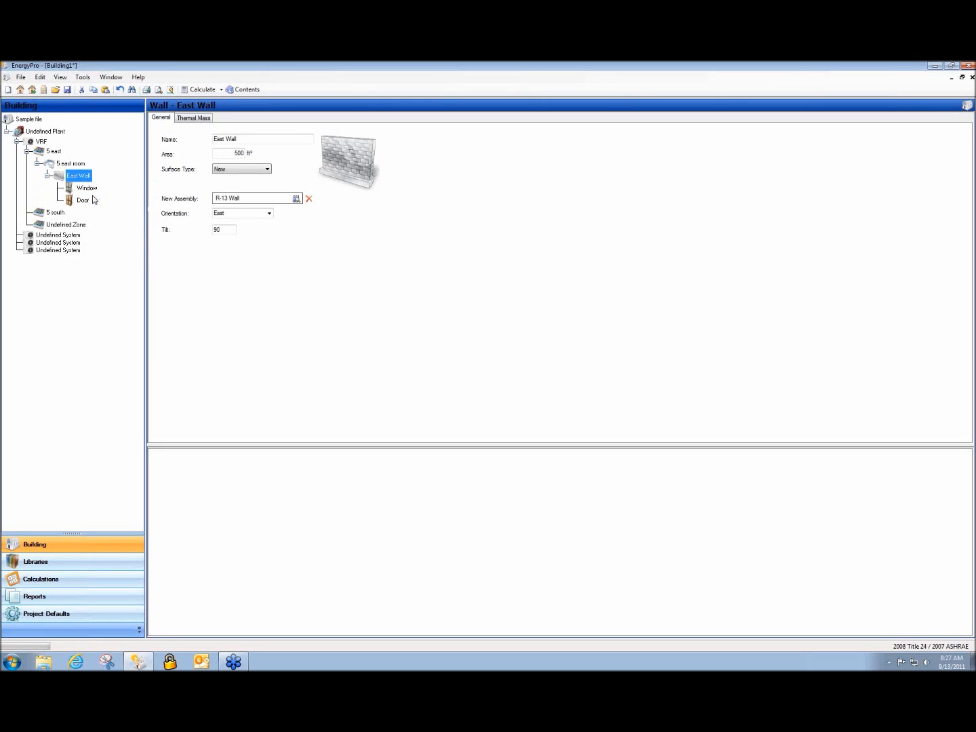
click(89, 190)
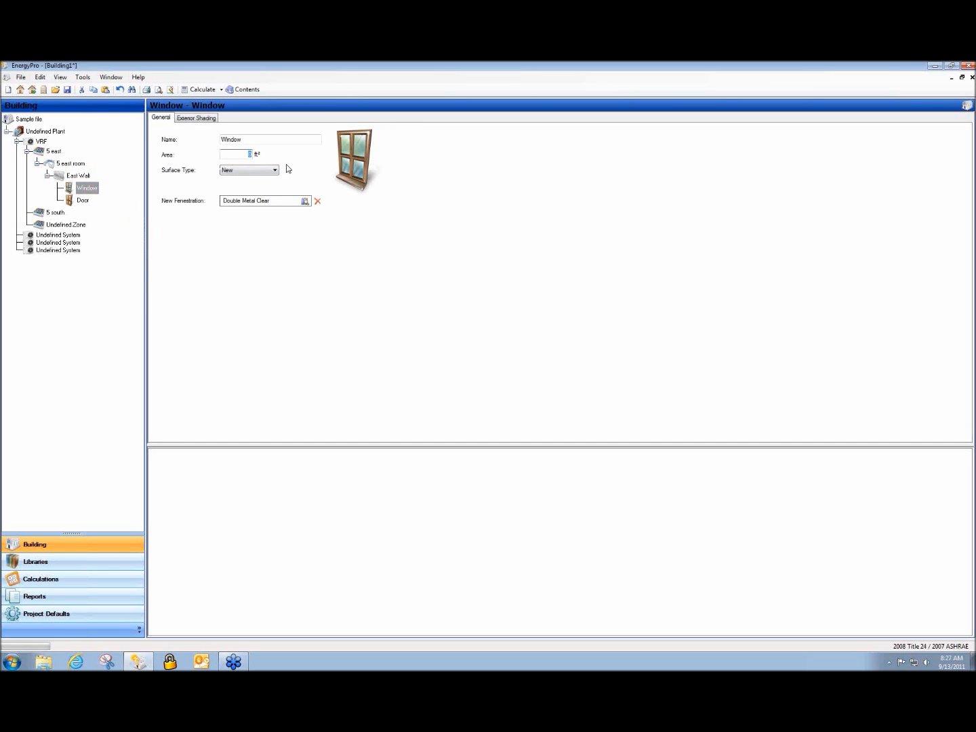
click(83, 200)
click(235, 144)
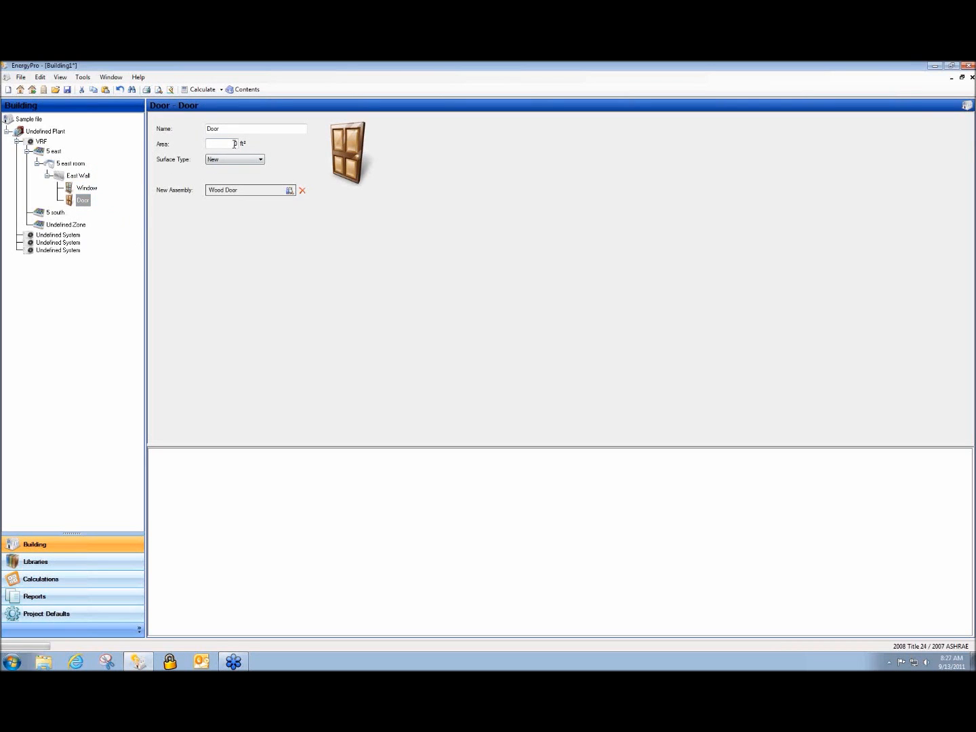
text(21)
Set the window area to 580 ft² and accept the automatic gross wall area increase
click(85, 189)
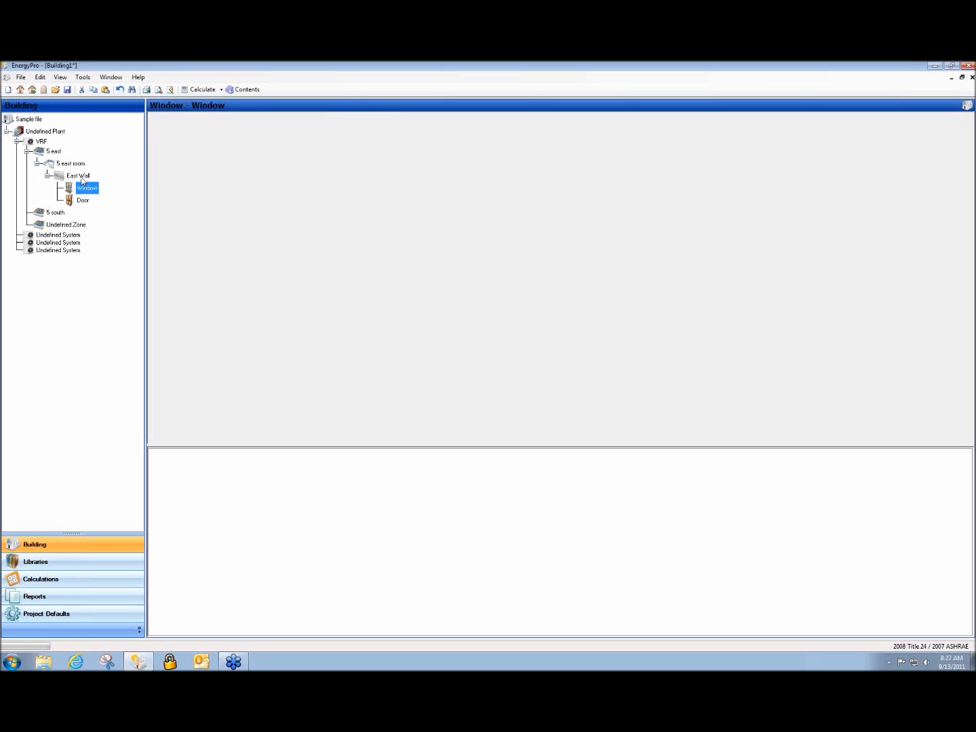
click(80, 177)
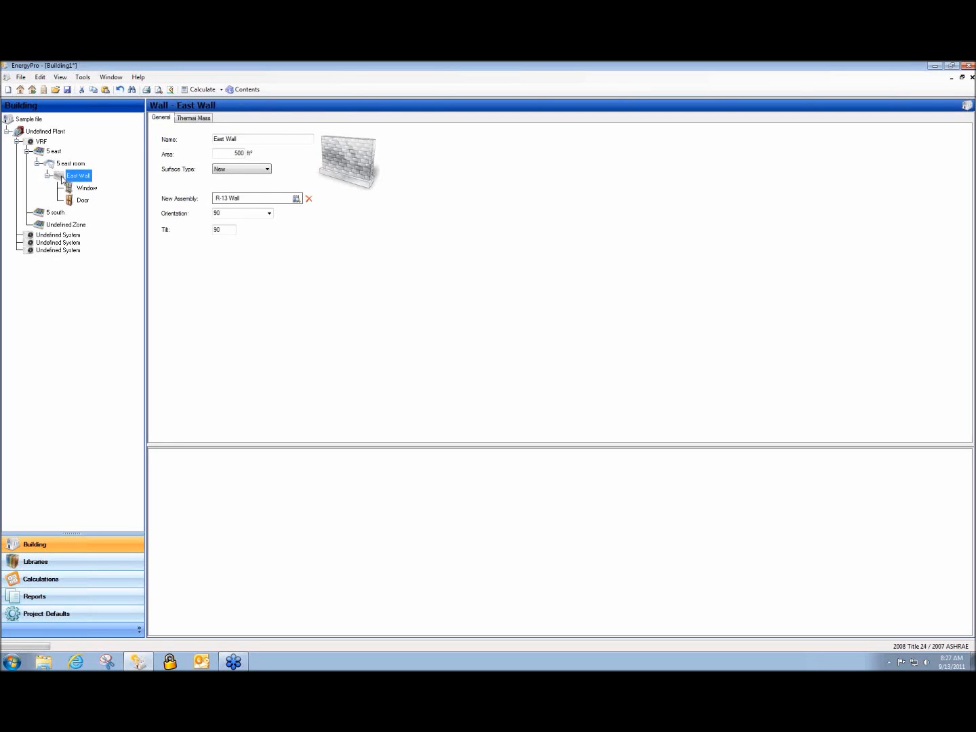
click(93, 190)
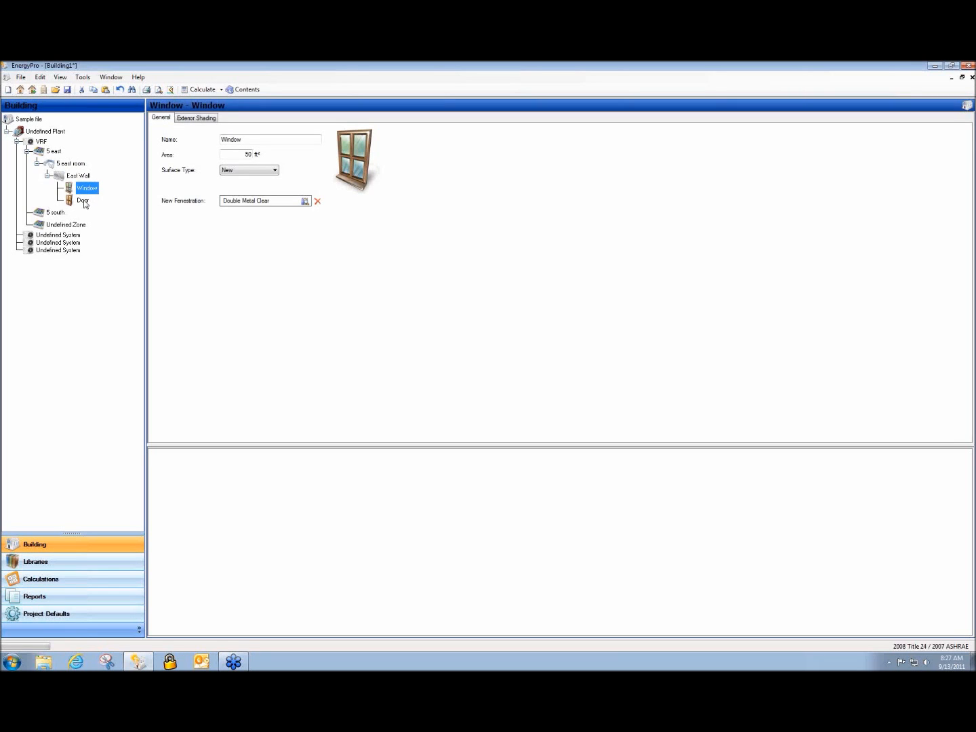
click(83, 203)
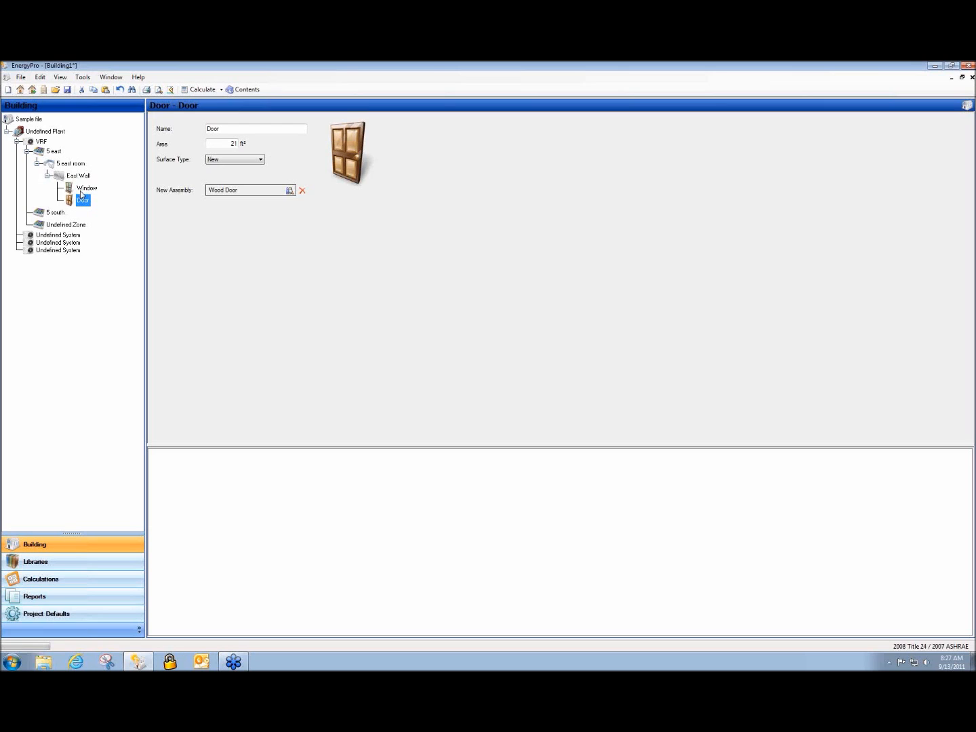
click(85, 190)
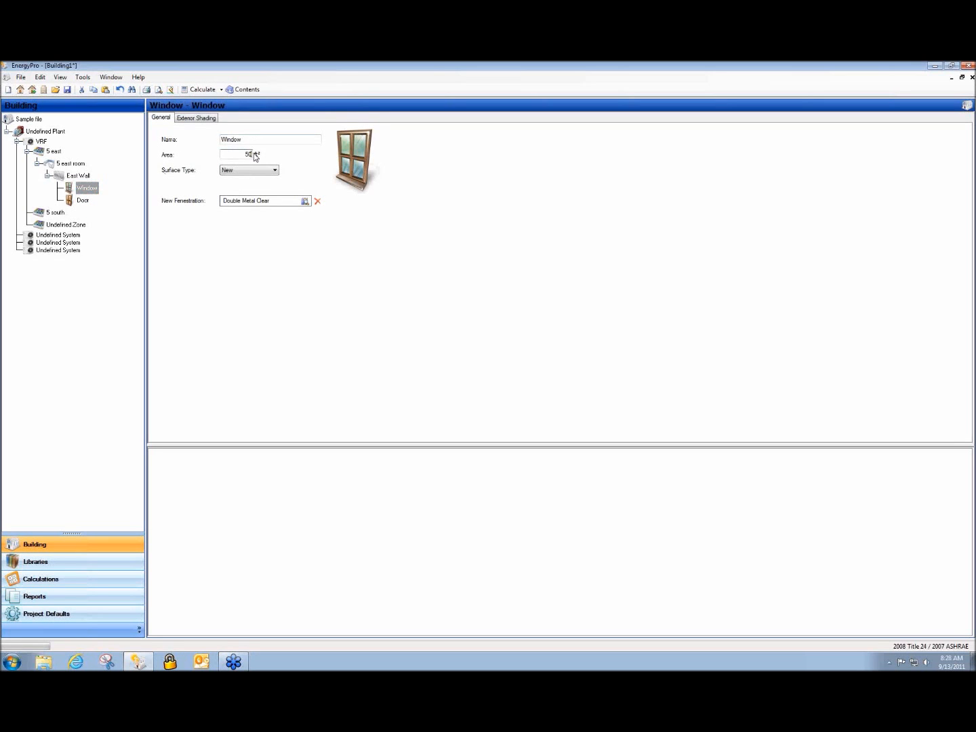
text(80)
click(76, 199)
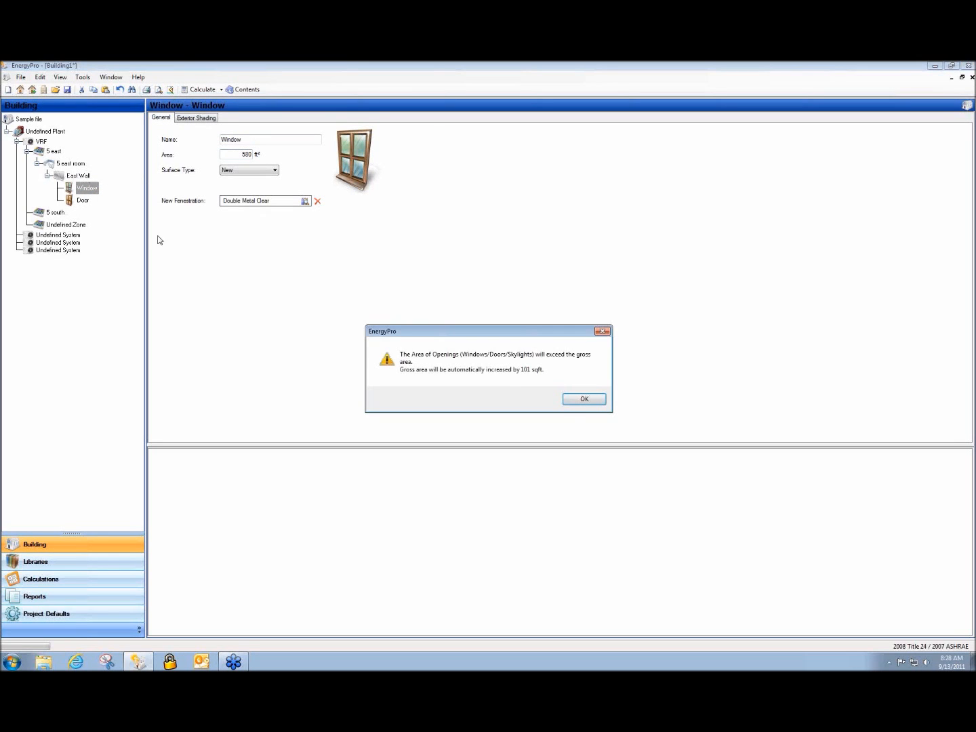
click(584, 400)
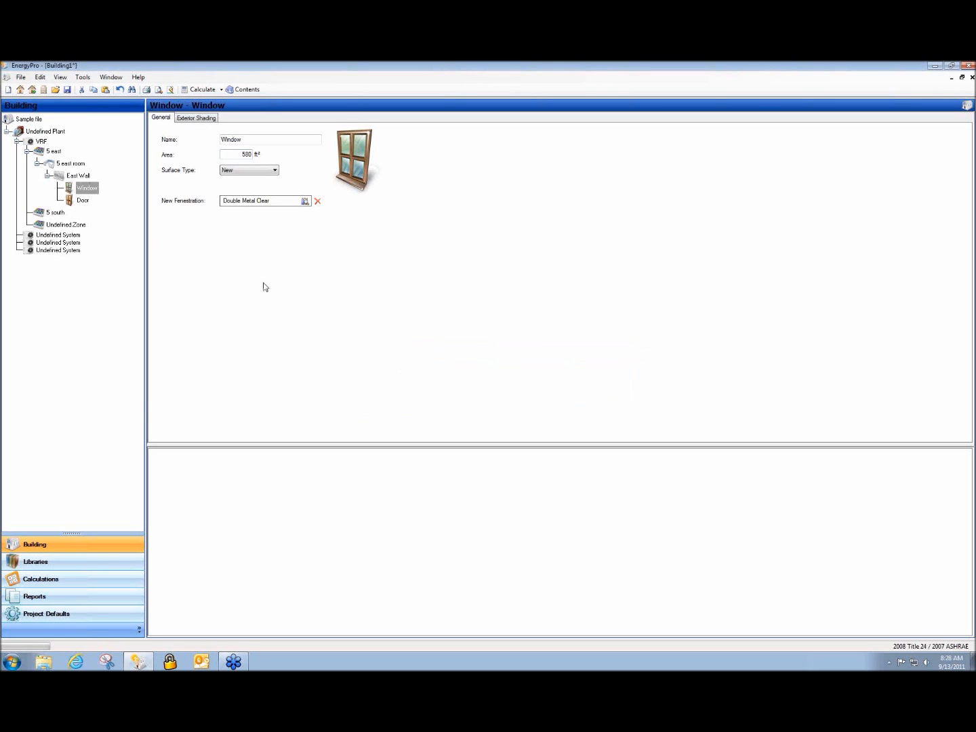
Add a Roof and a Raised Floor to 5 east room
click(77, 178)
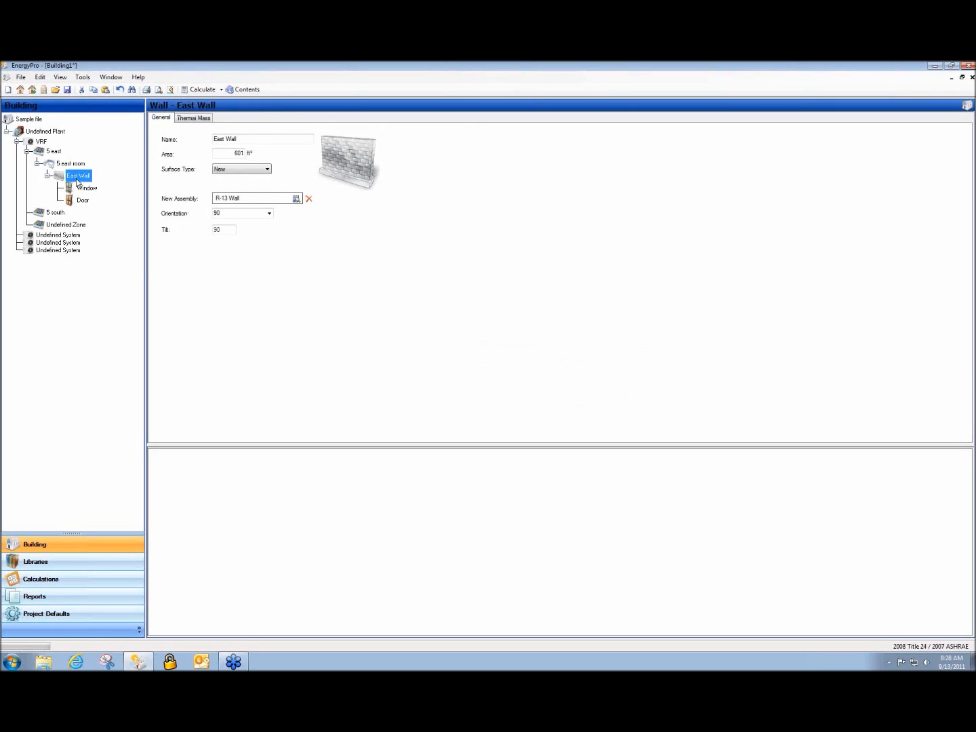
right_click(77, 178)
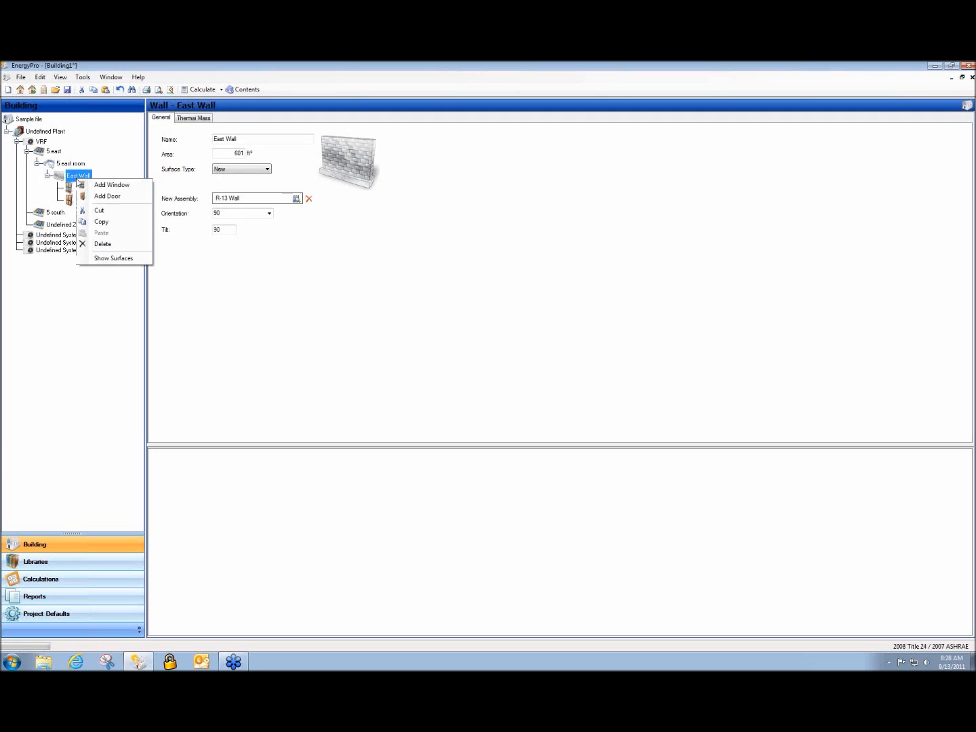
right_click(69, 165)
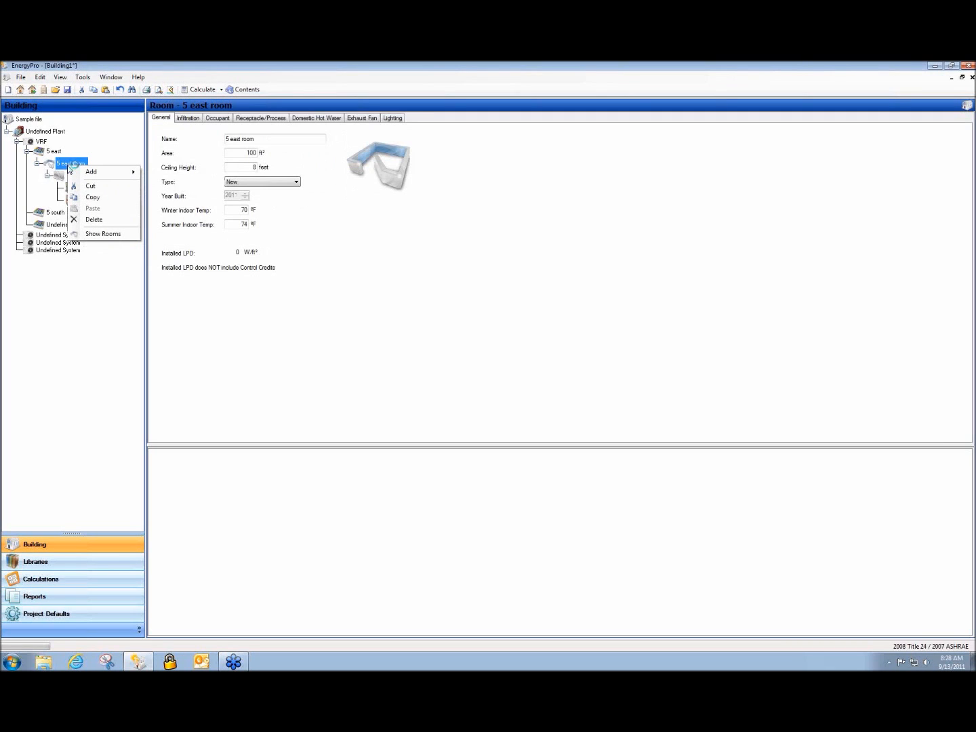
mouse_move(90, 172)
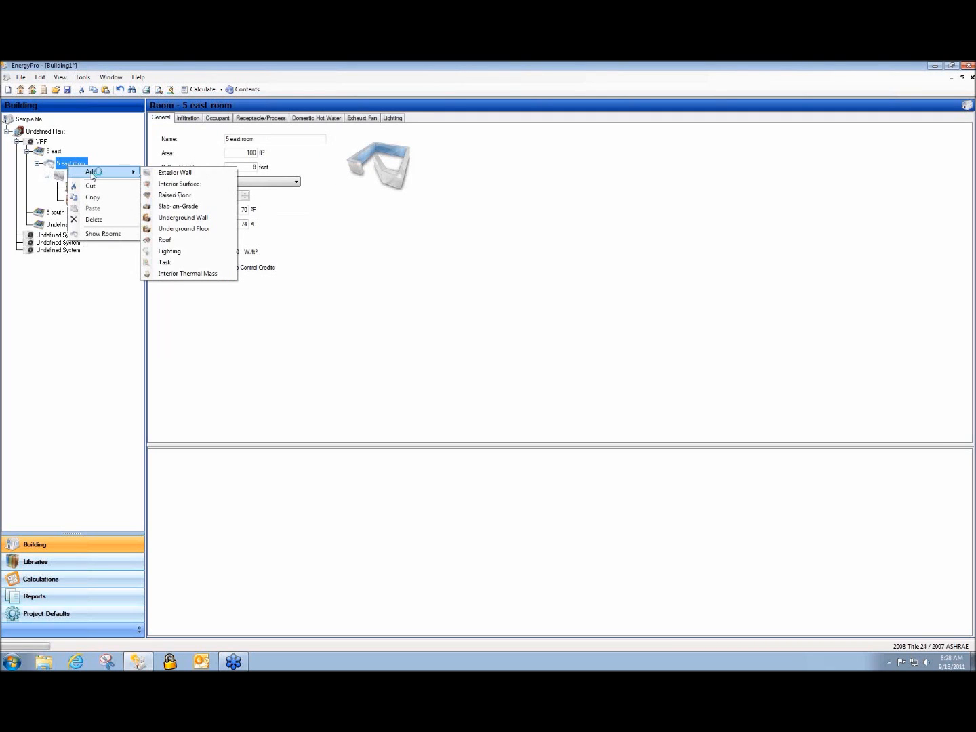
click(196, 242)
right_click(74, 167)
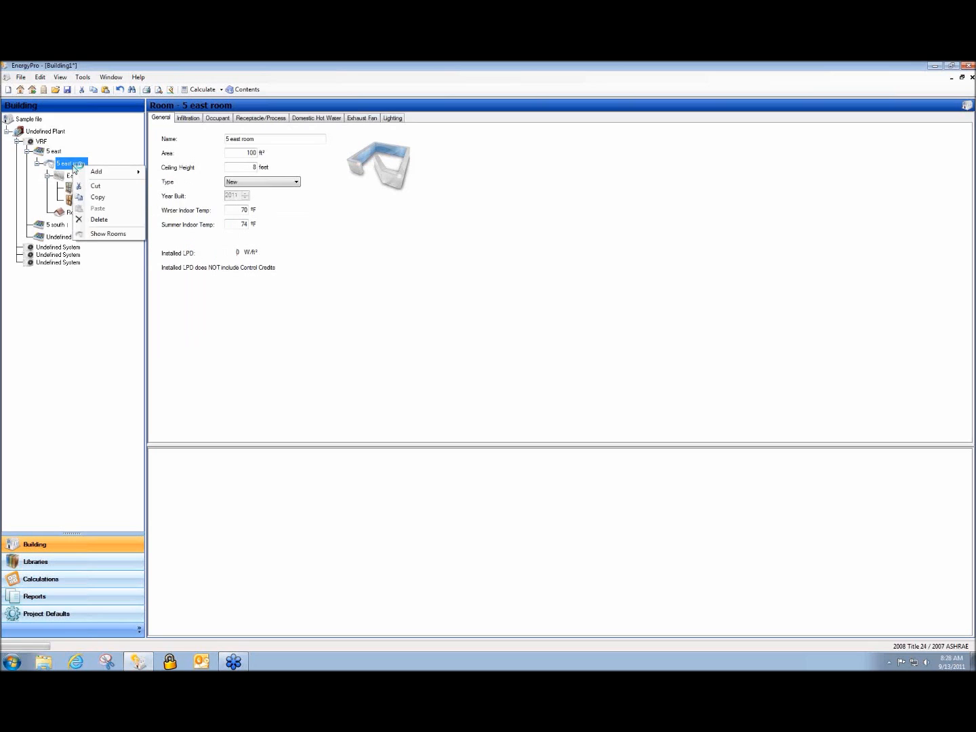
mouse_move(98, 171)
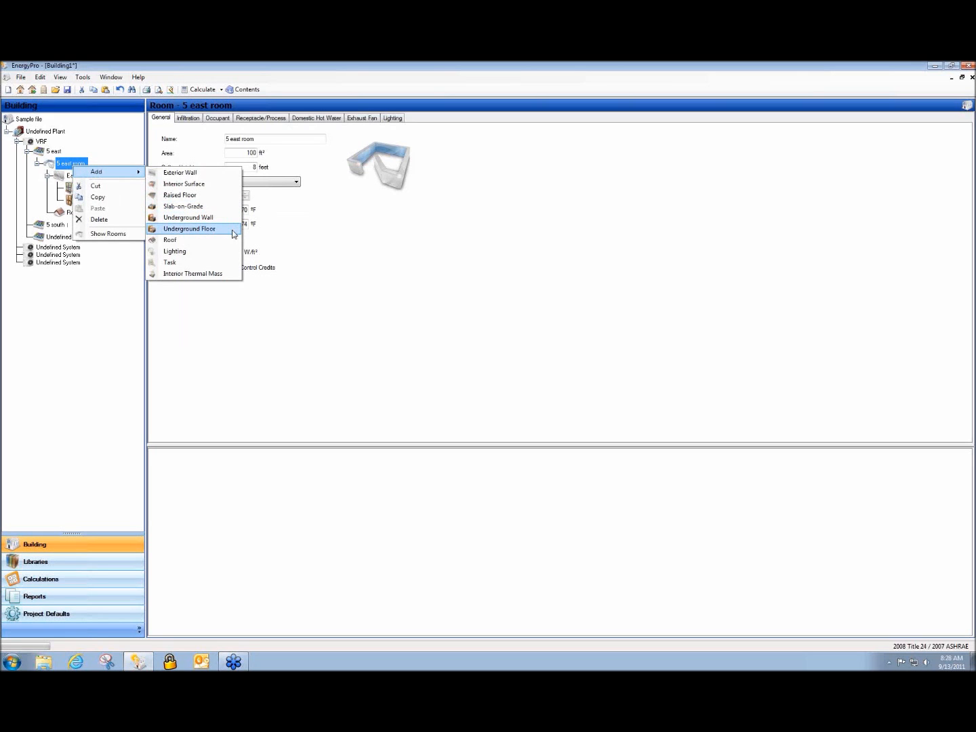
click(203, 195)
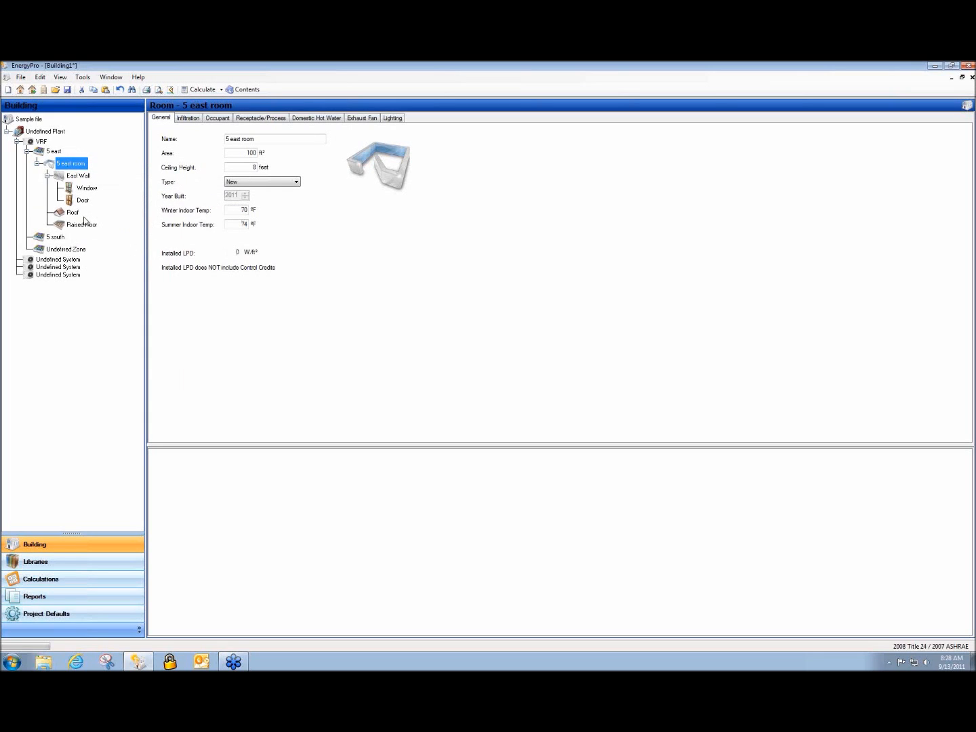
Collapse the East Wall and add a Lighting entry to 5 east room, showing its properties
click(47, 175)
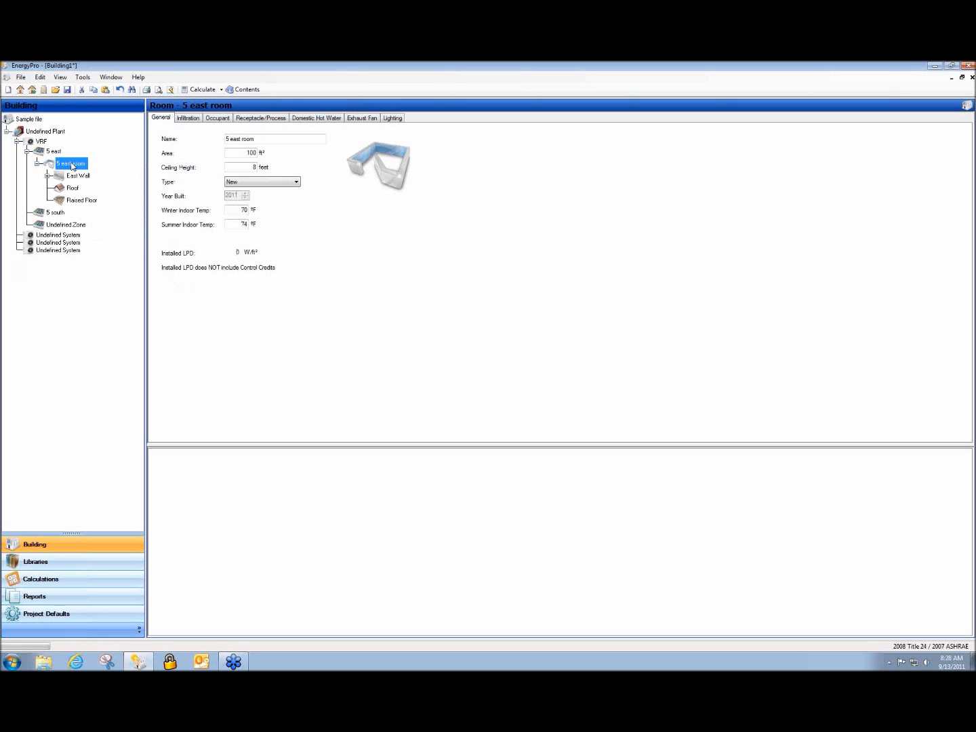
right_click(72, 165)
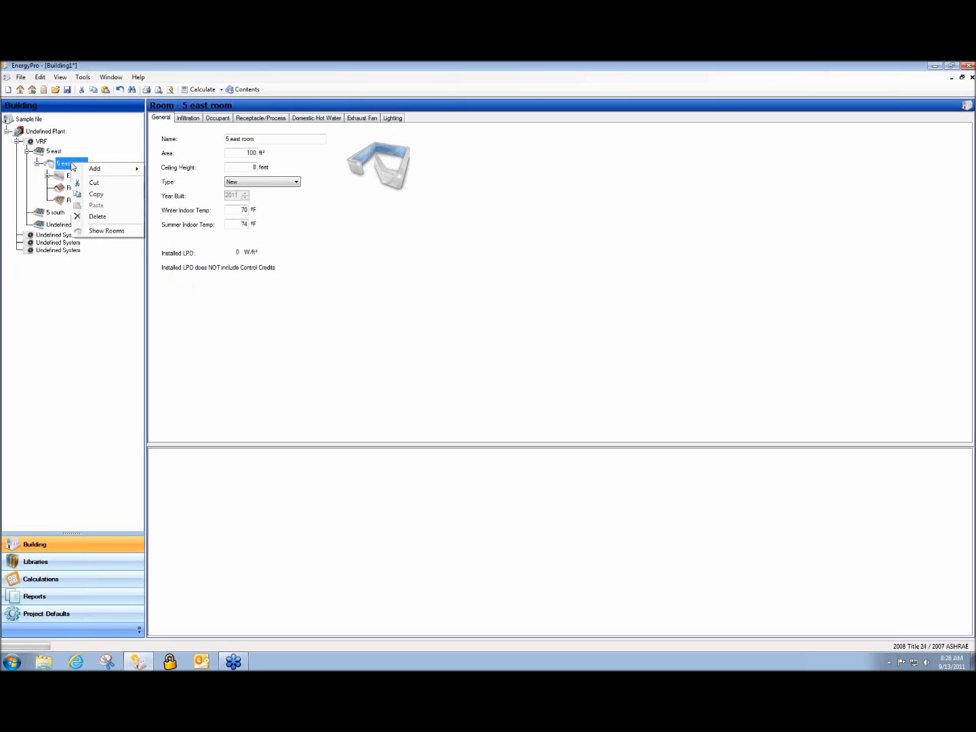
mouse_move(113, 168)
click(174, 248)
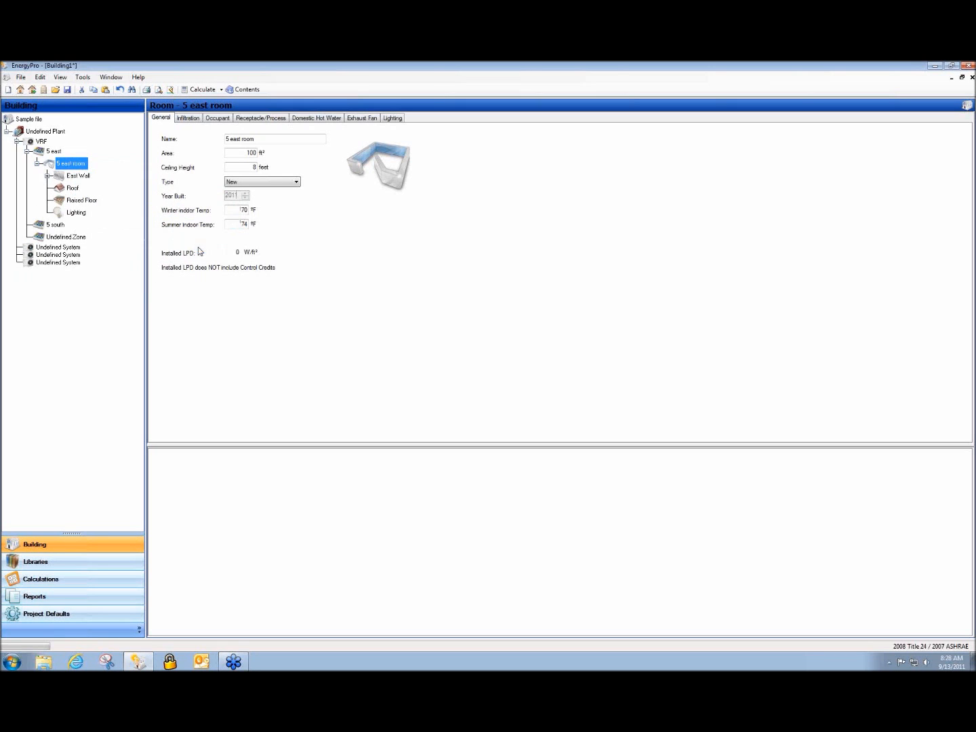
click(76, 214)
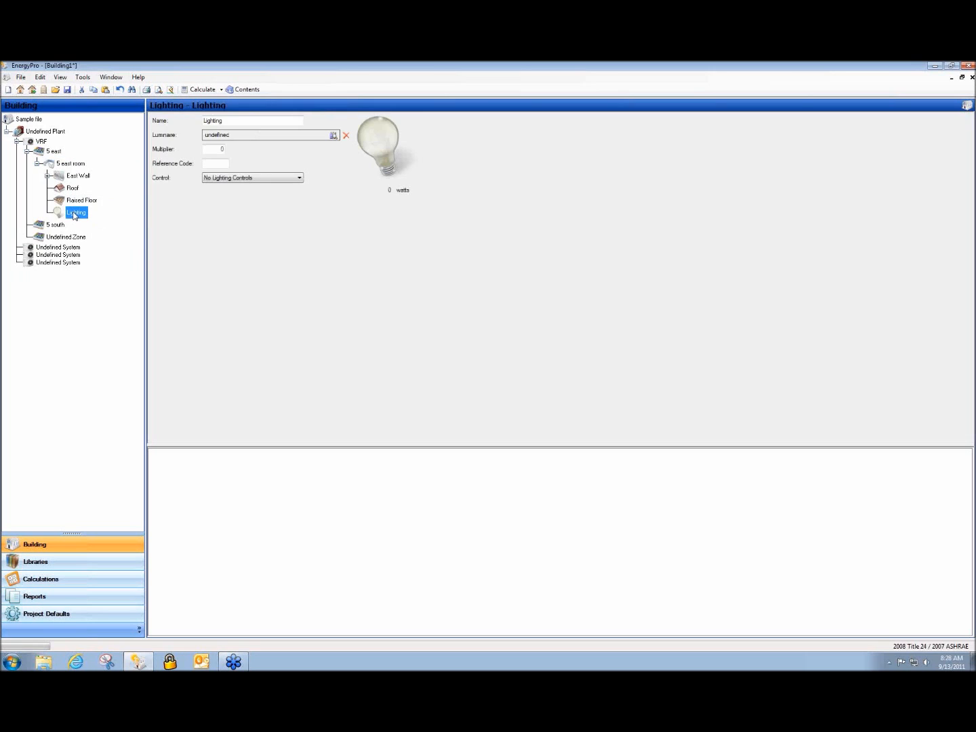
Give the lighting the (2) 40w Fluorescent Circline T5 Elec luminaire and name it F1
click(231, 137)
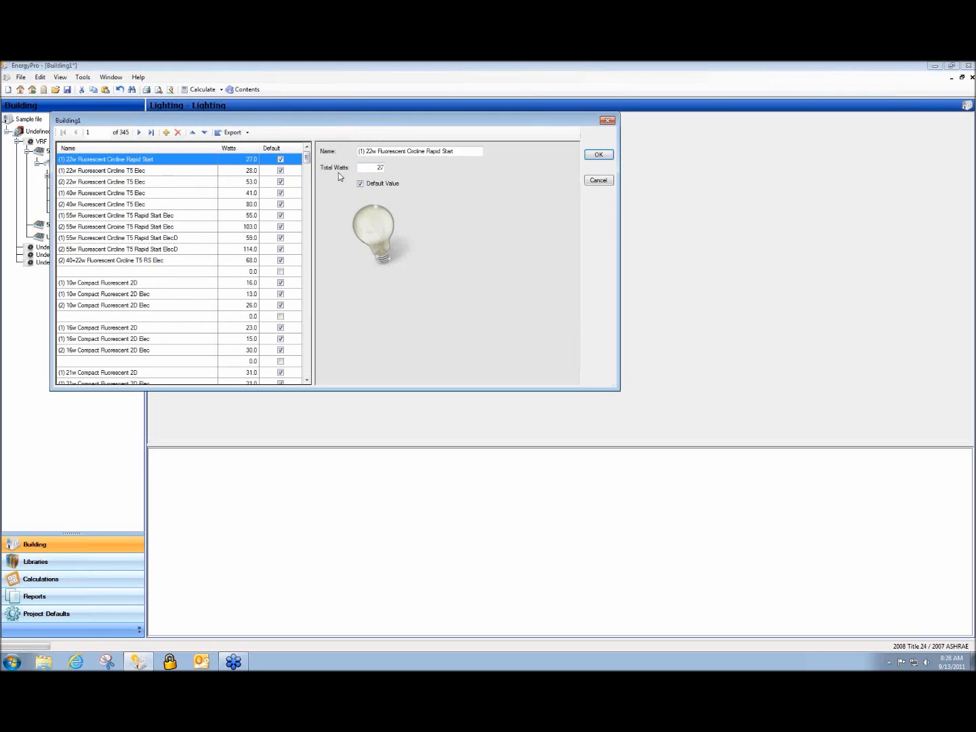
click(108, 204)
click(596, 157)
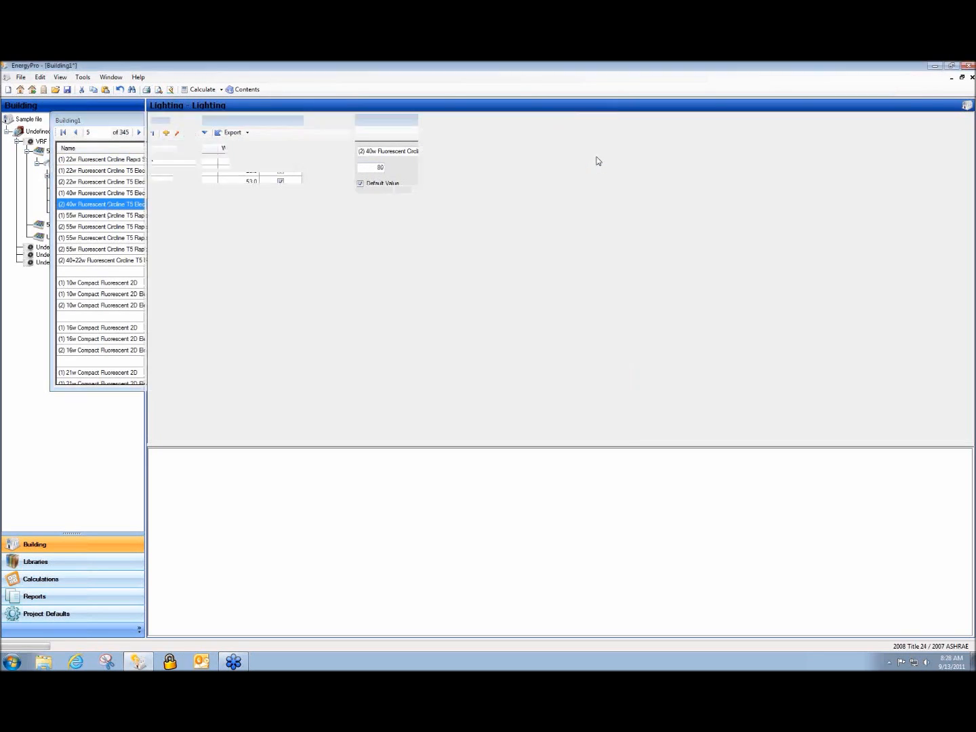
click(221, 150)
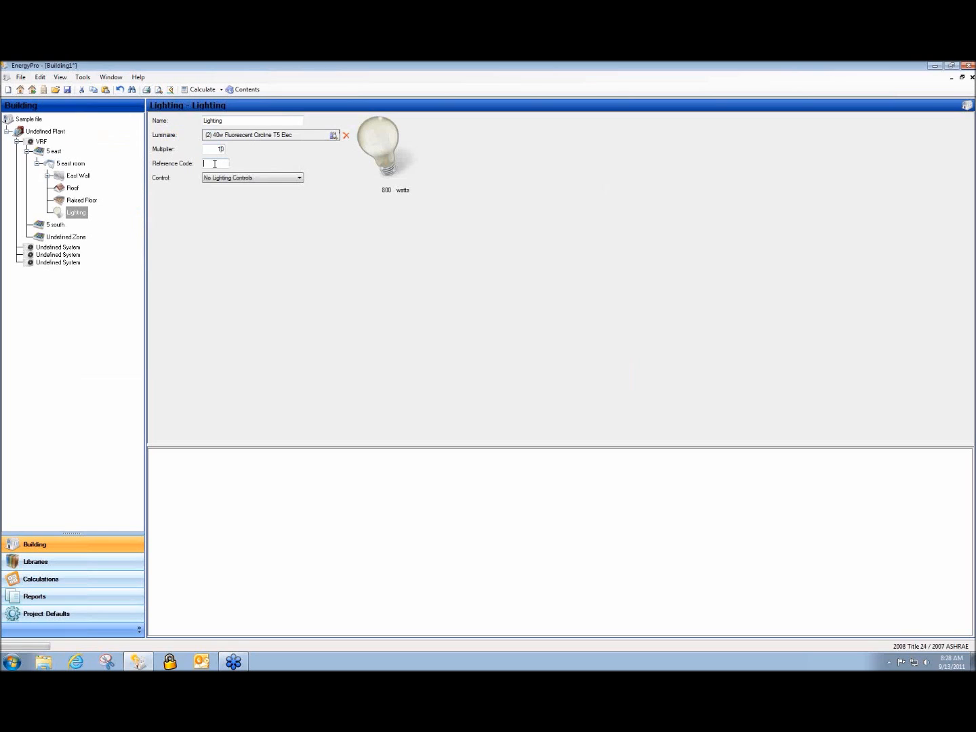
text(F)
drag(227, 120, 183, 121)
text(F1)
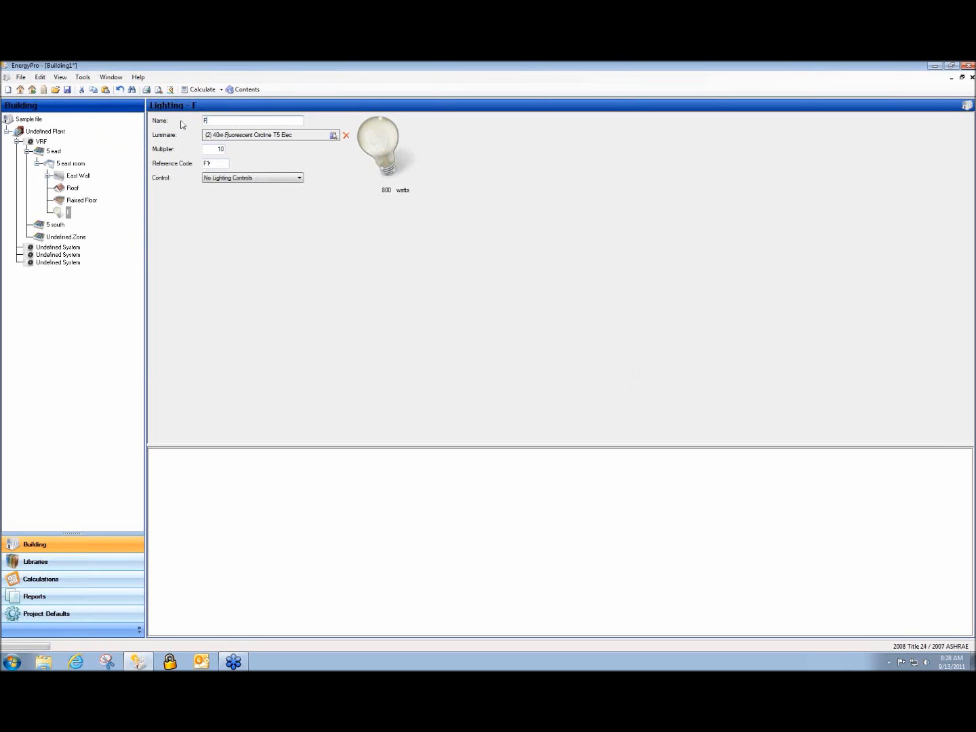
Add another Lighting entry to 5 east room, then view the East Wall's properties
right_click(67, 164)
mouse_move(76, 172)
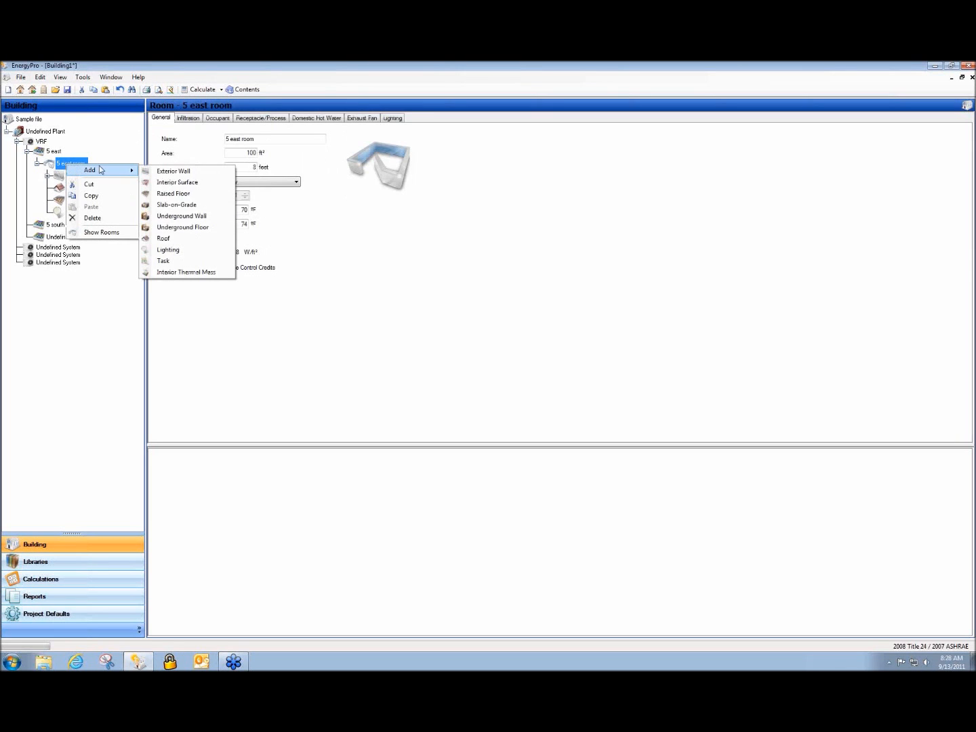
click(214, 249)
click(76, 225)
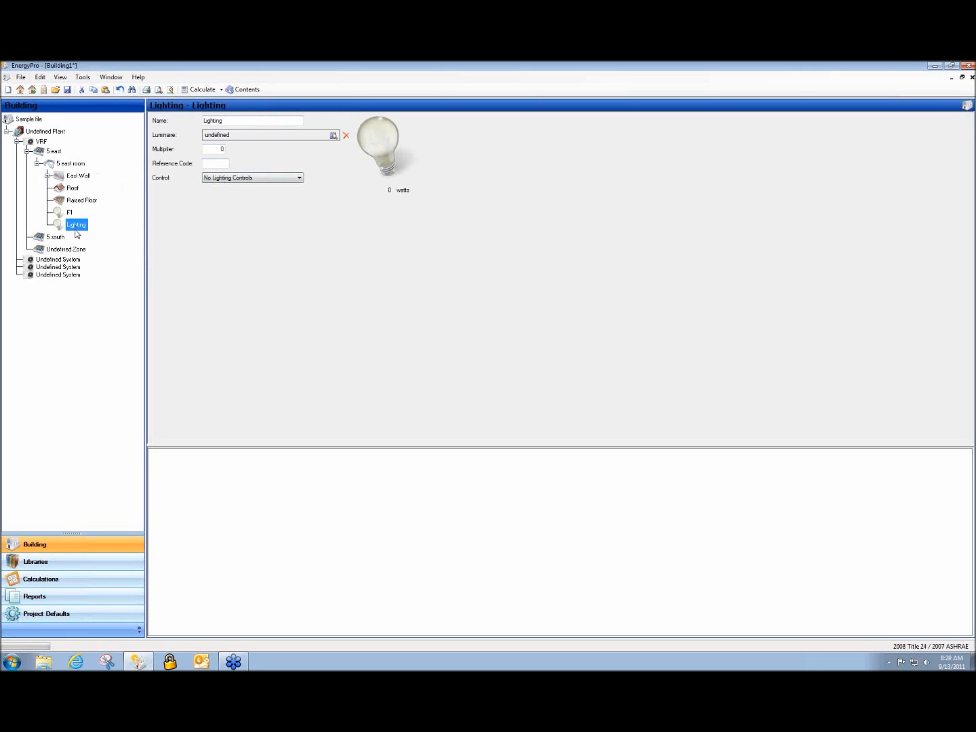
click(74, 178)
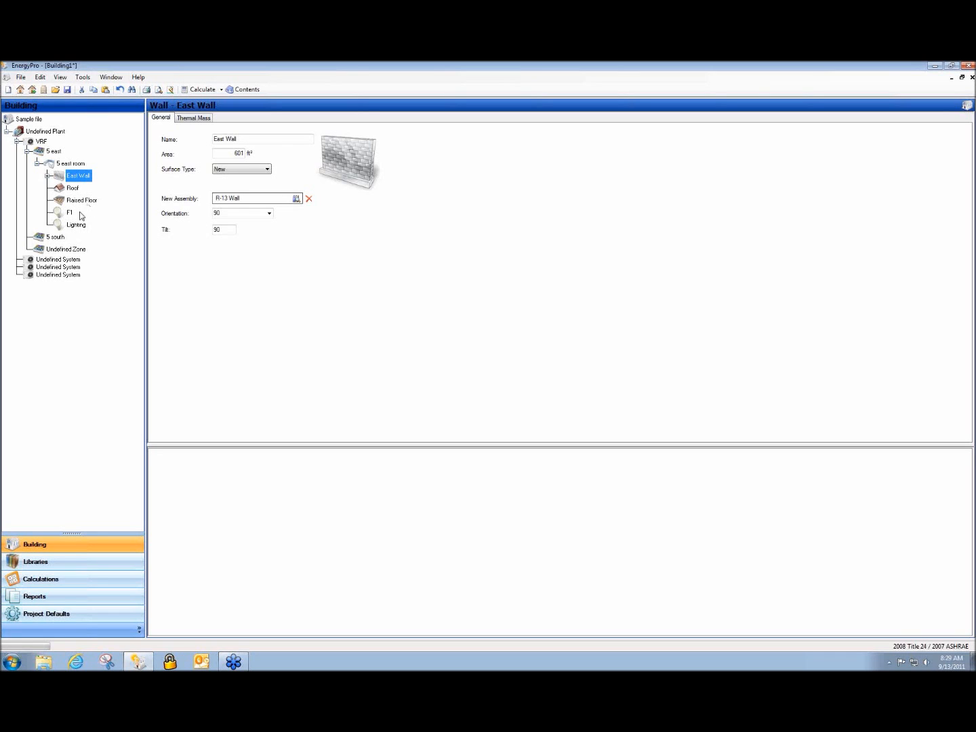
Rename the East Wall window's fenestration from Double Metal Clear to Milgard and confirm it
click(47, 176)
click(76, 188)
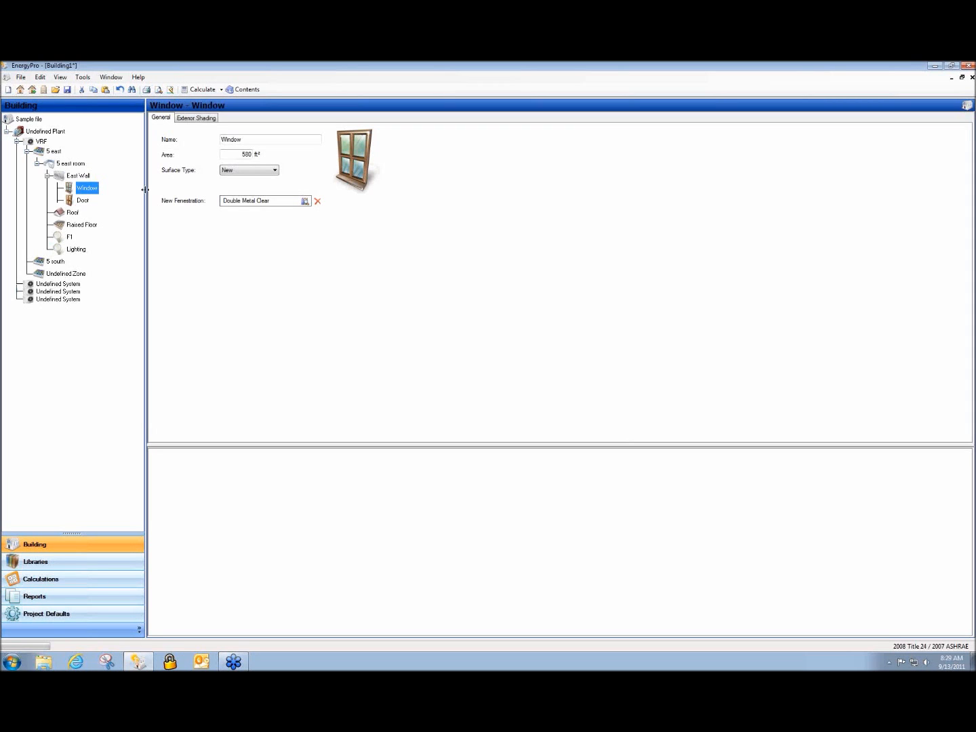
double_click(236, 201)
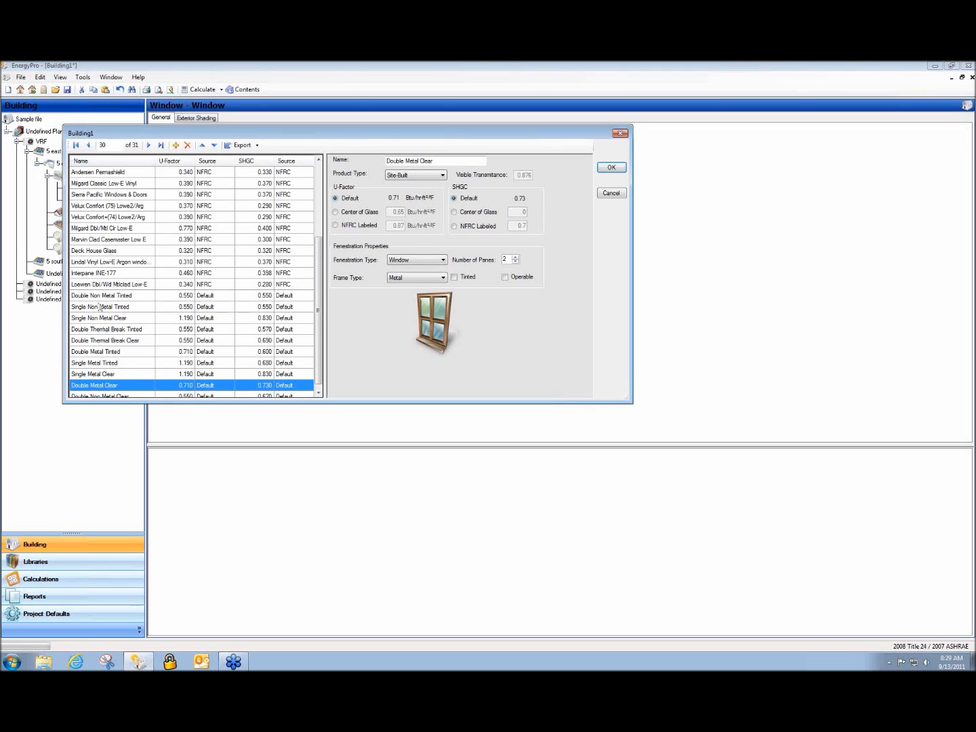
drag(457, 164, 347, 167)
text(Milgard)
click(611, 167)
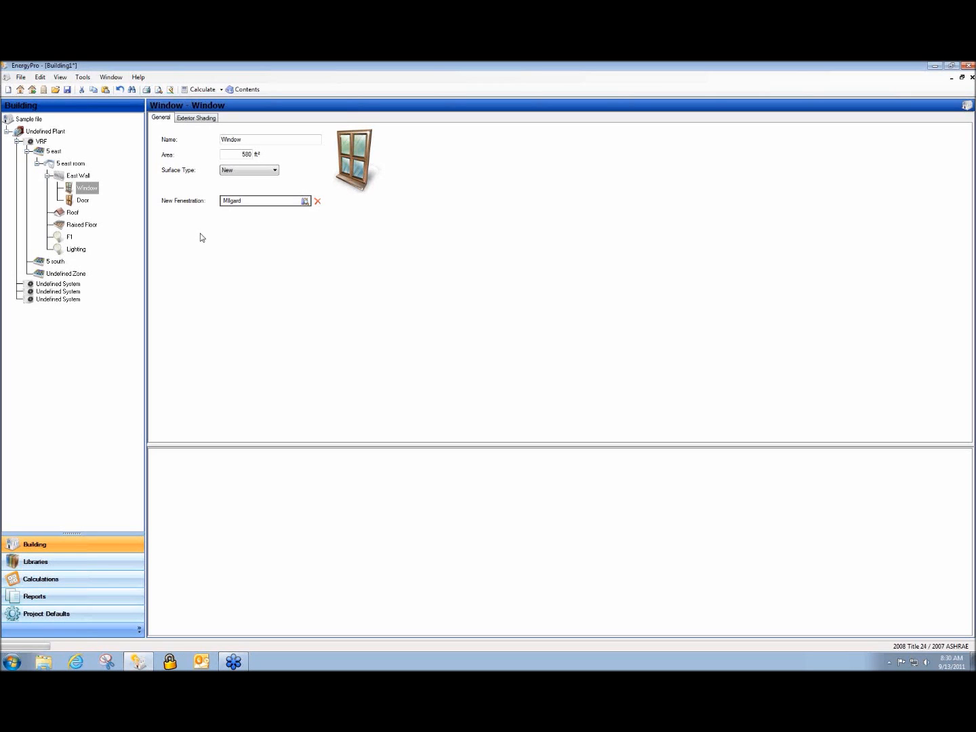
Open Retail Example.bld and select the Nonresidential Title 24 Performance forms in Reports
click(55, 91)
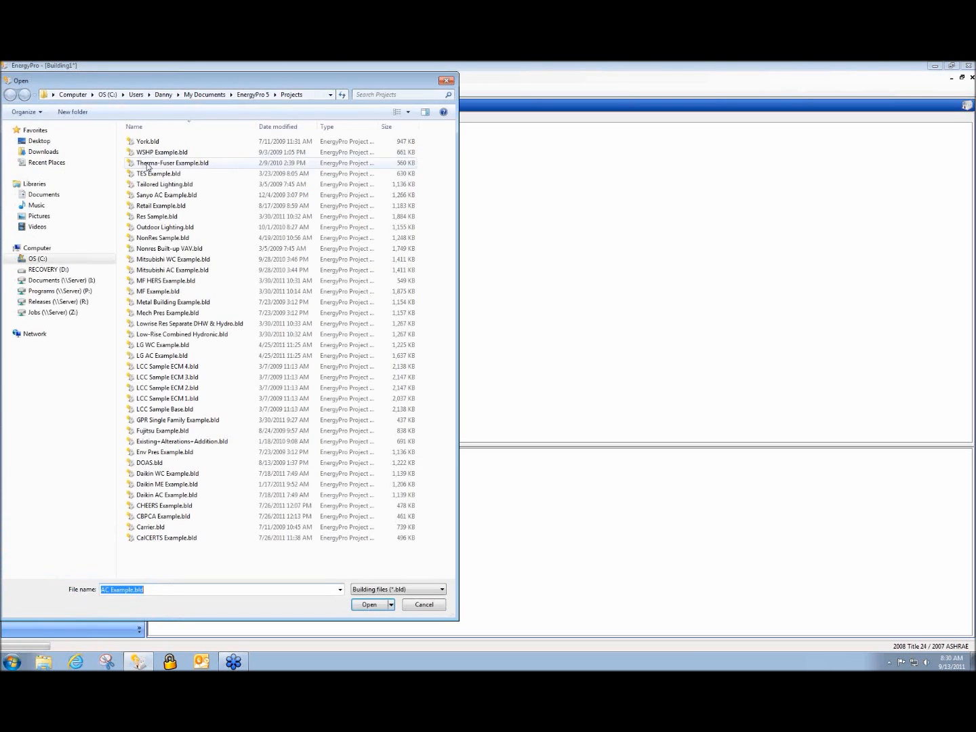
double_click(168, 207)
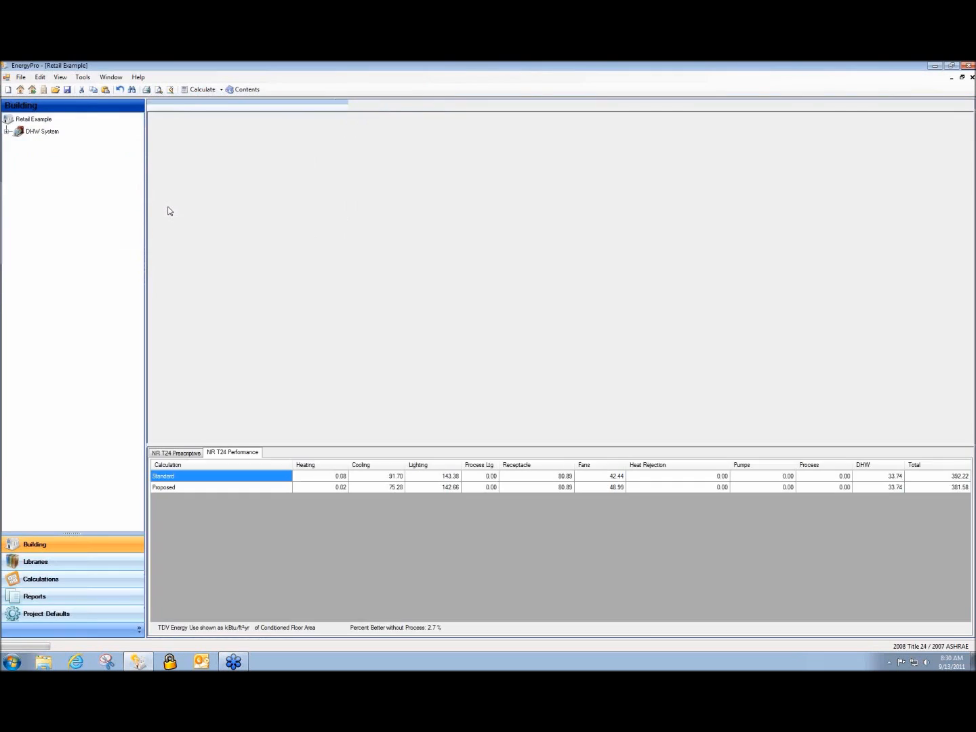
click(103, 595)
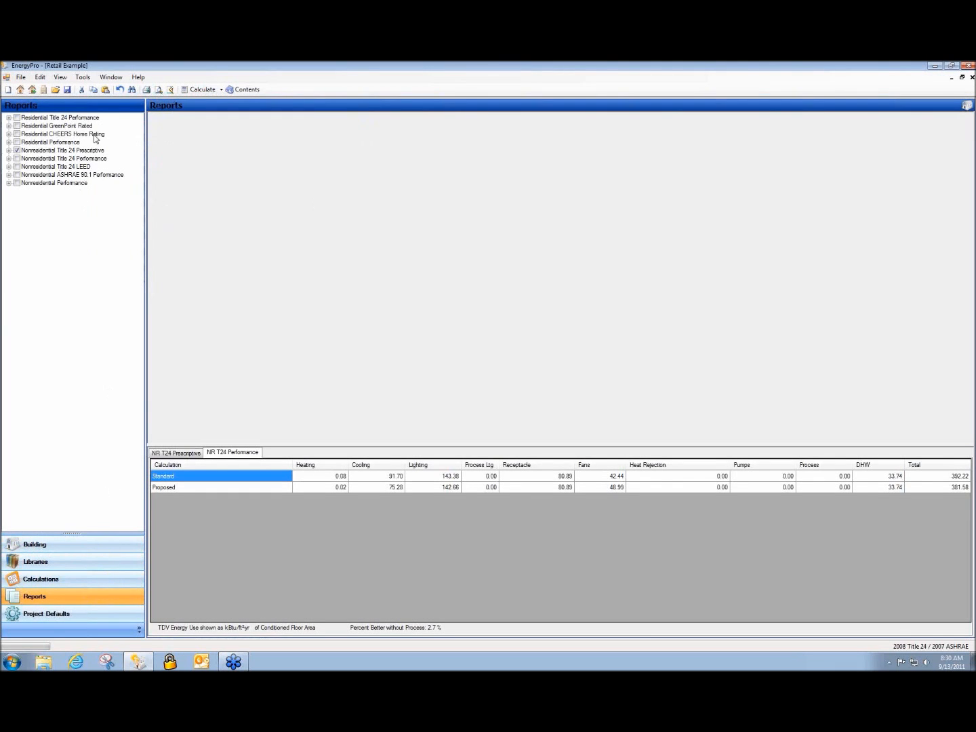
click(17, 159)
click(8, 159)
click(28, 183)
Preview the Title 24 forms PDF, scroll through to the ENV-1C checklist, then close it
click(158, 89)
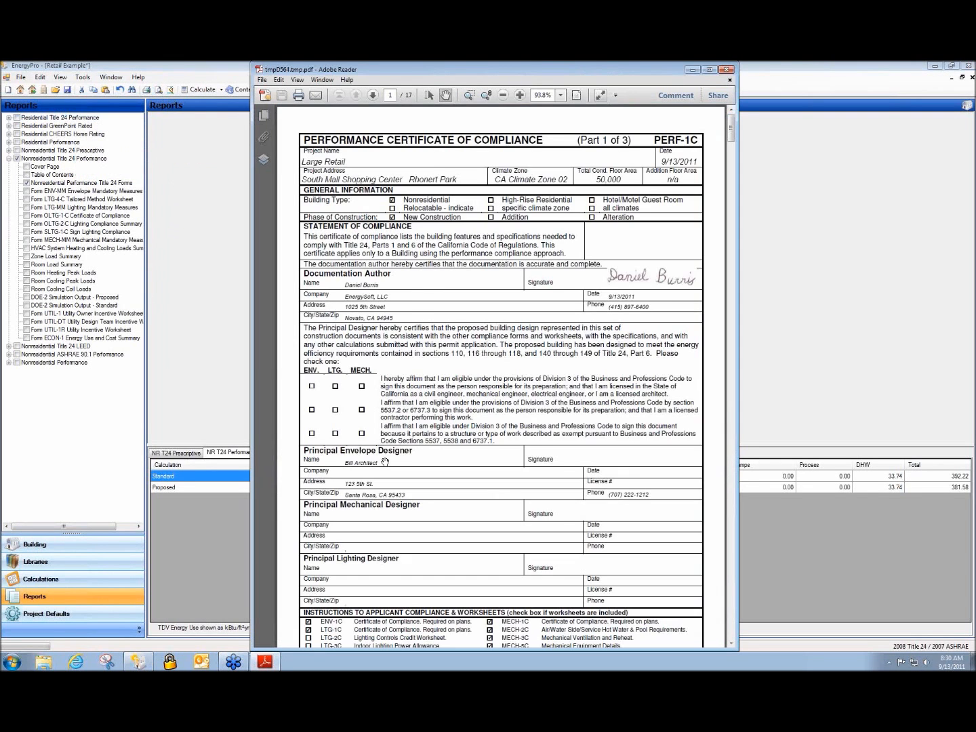
scroll(399, 416, down, 20)
scroll(400, 417, down, 10)
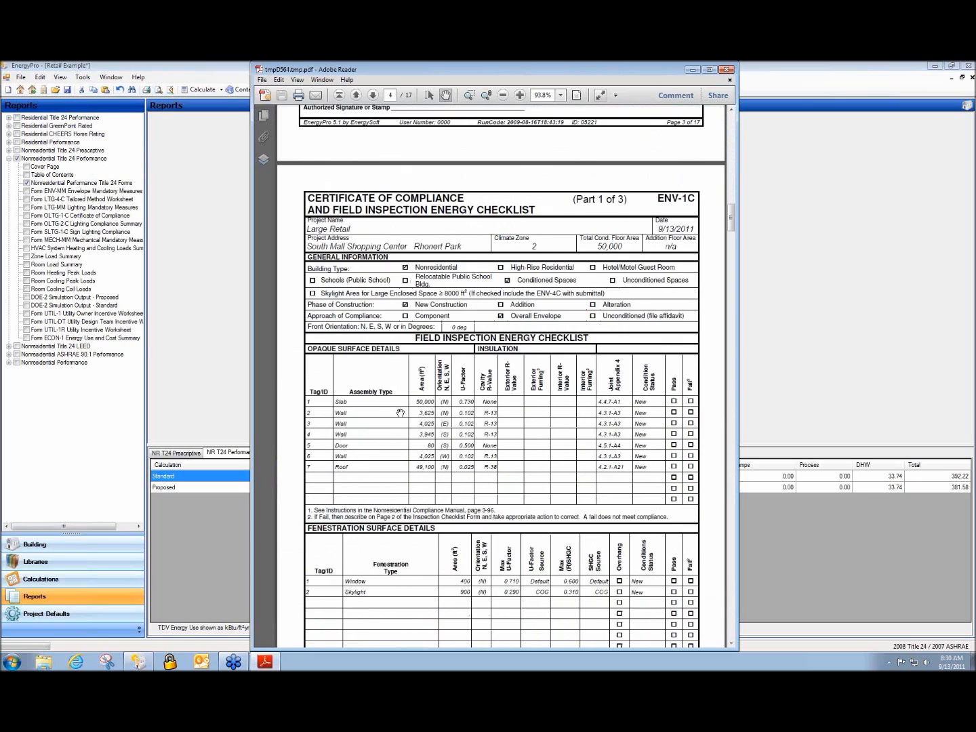
scroll(401, 412, down, 3)
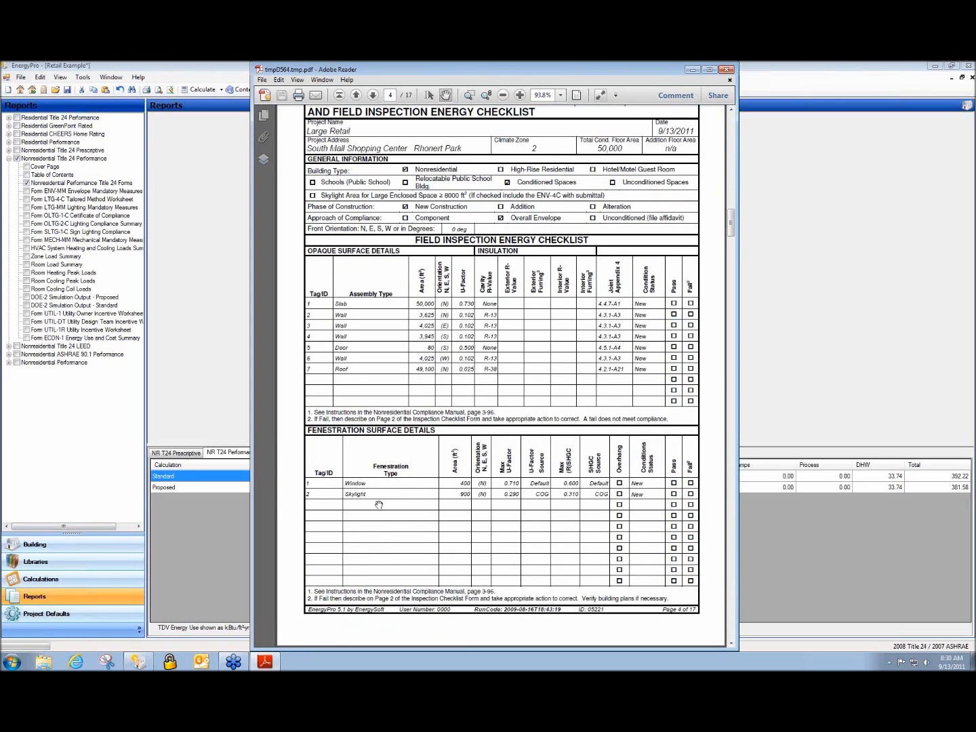
drag(594, 69, 495, 69)
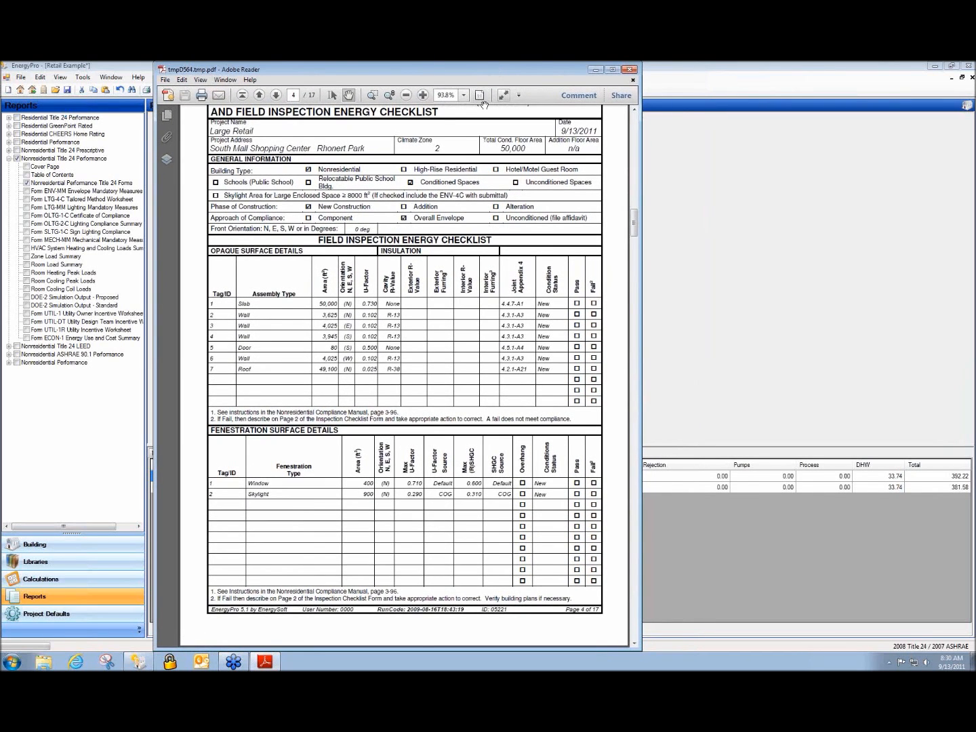
click(629, 69)
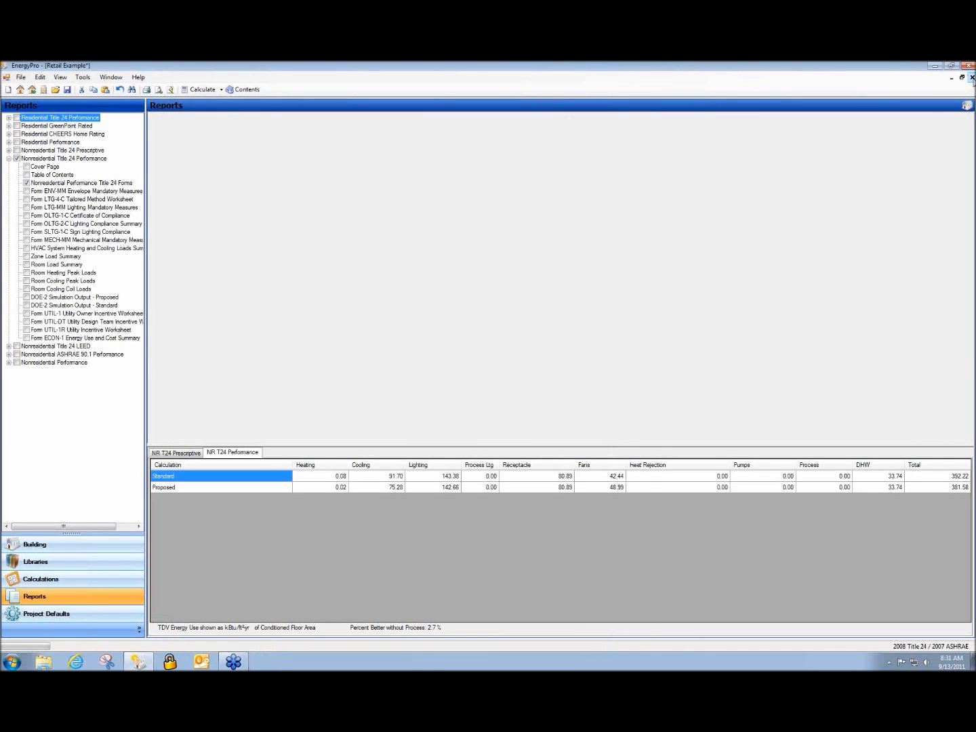
Close Retail Example without saving and show Building1's available calculations
click(972, 78)
click(520, 397)
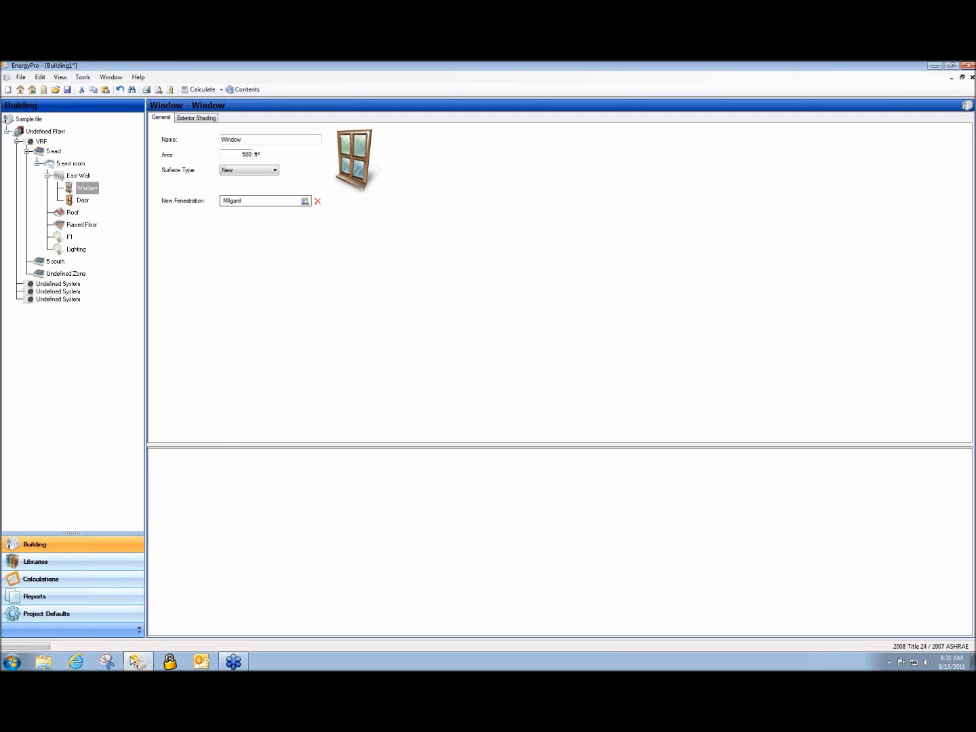
click(33, 585)
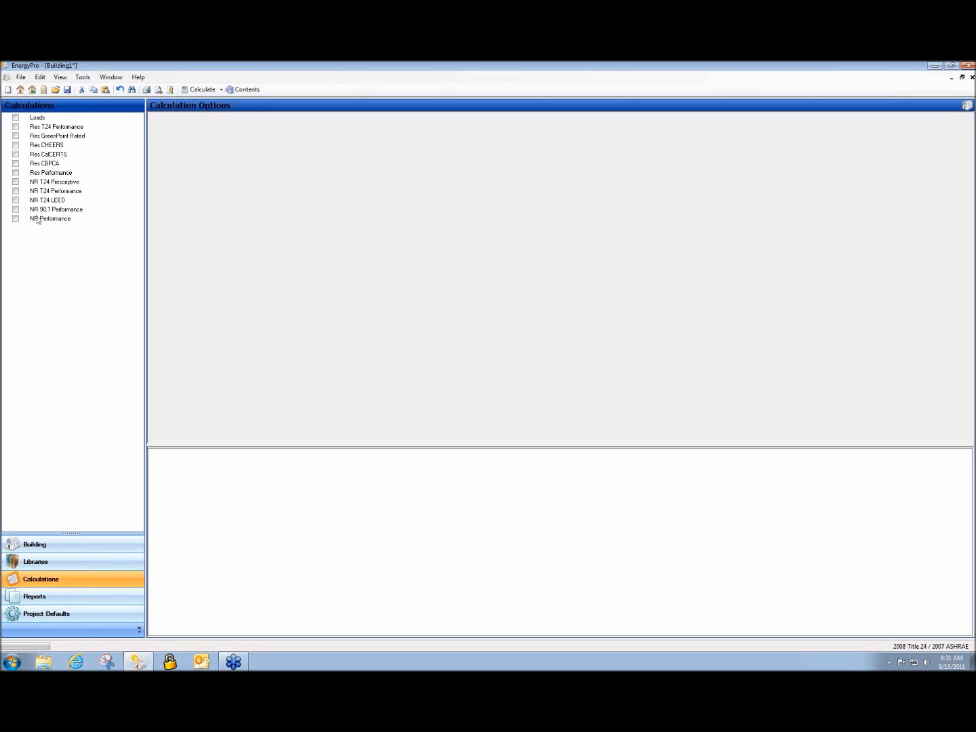
Tick the NR 90.1 Performance and NR T24 LEED calculations and review their Options settings
click(39, 212)
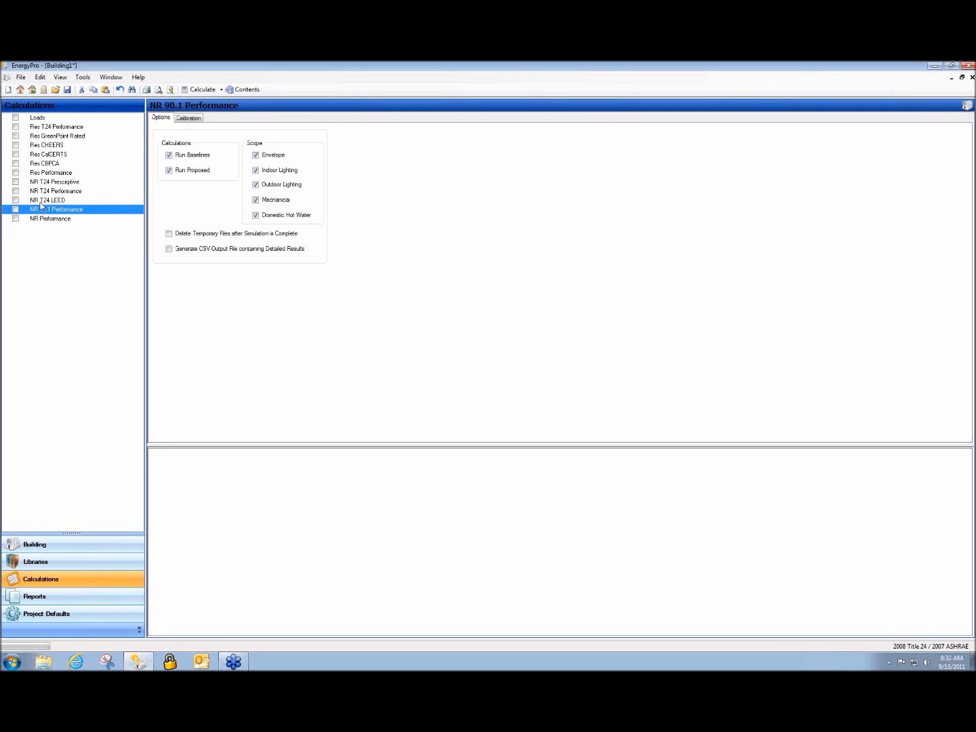
click(38, 202)
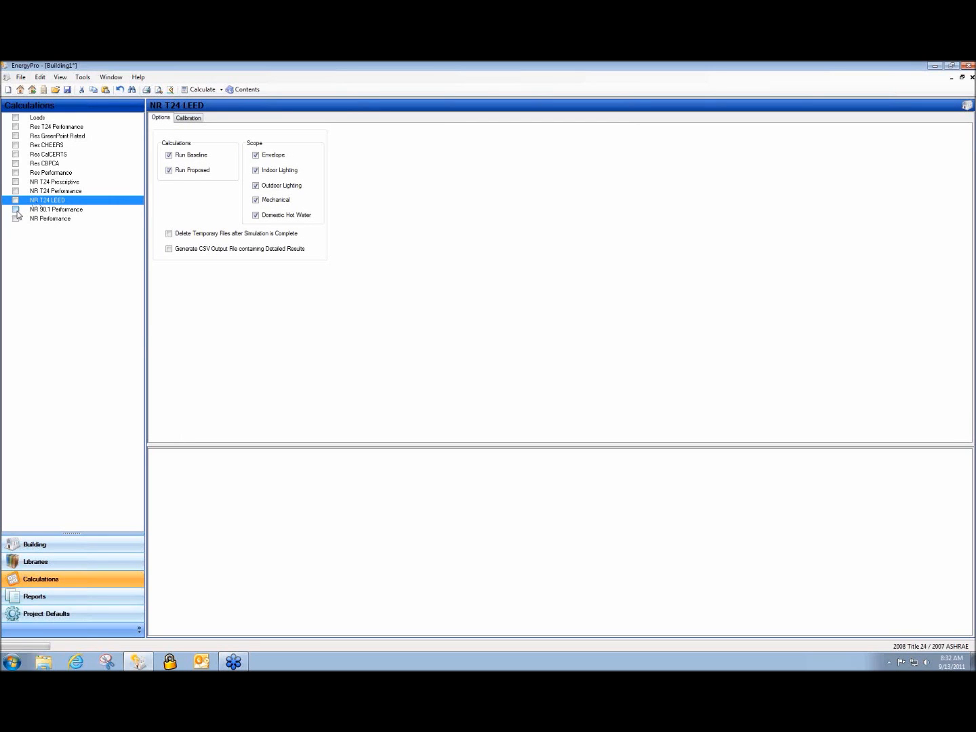
click(17, 210)
click(16, 201)
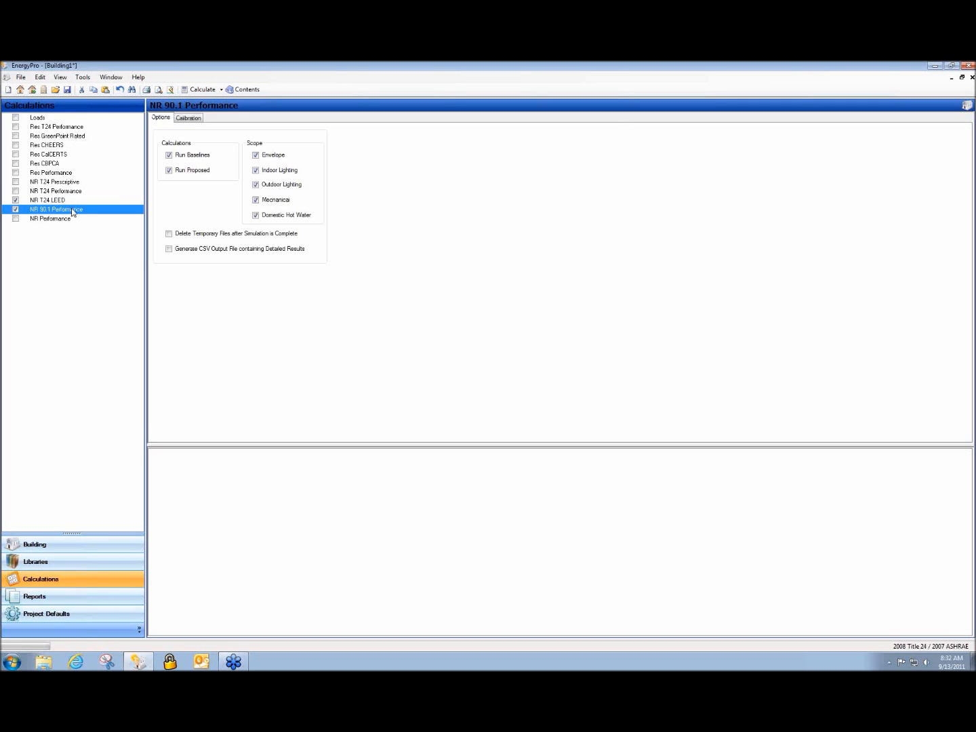
click(60, 201)
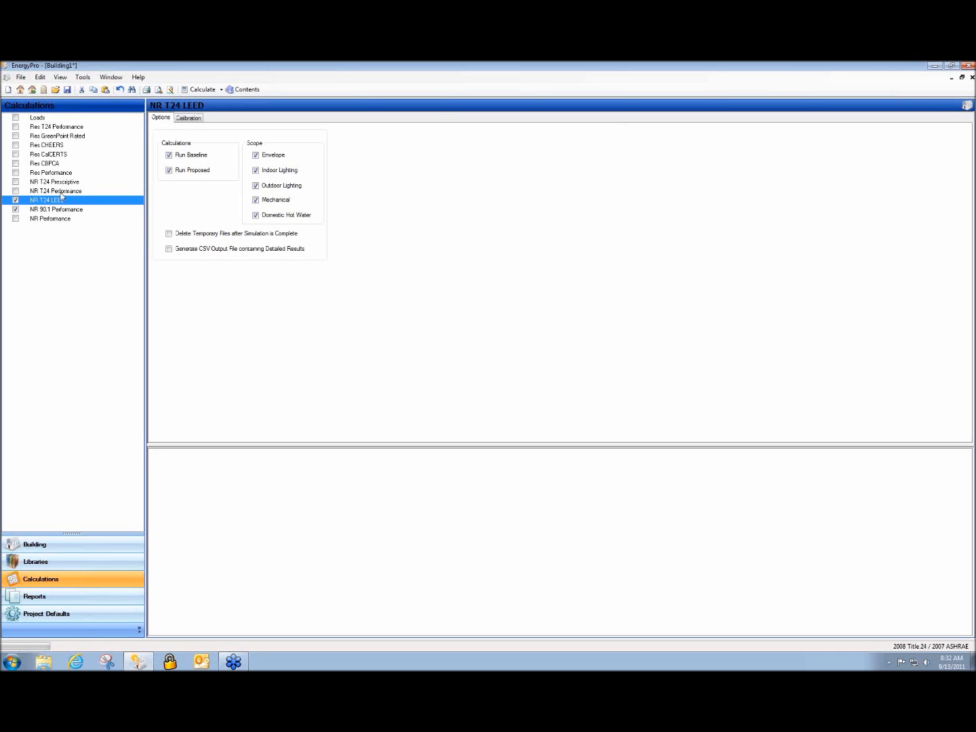
click(61, 192)
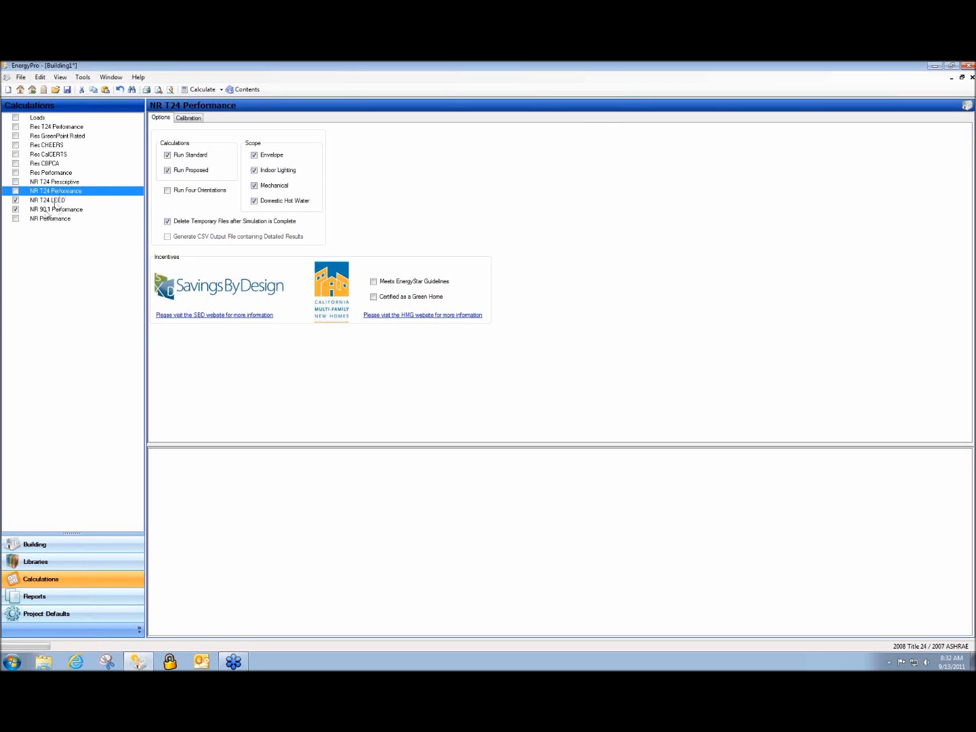
click(40, 214)
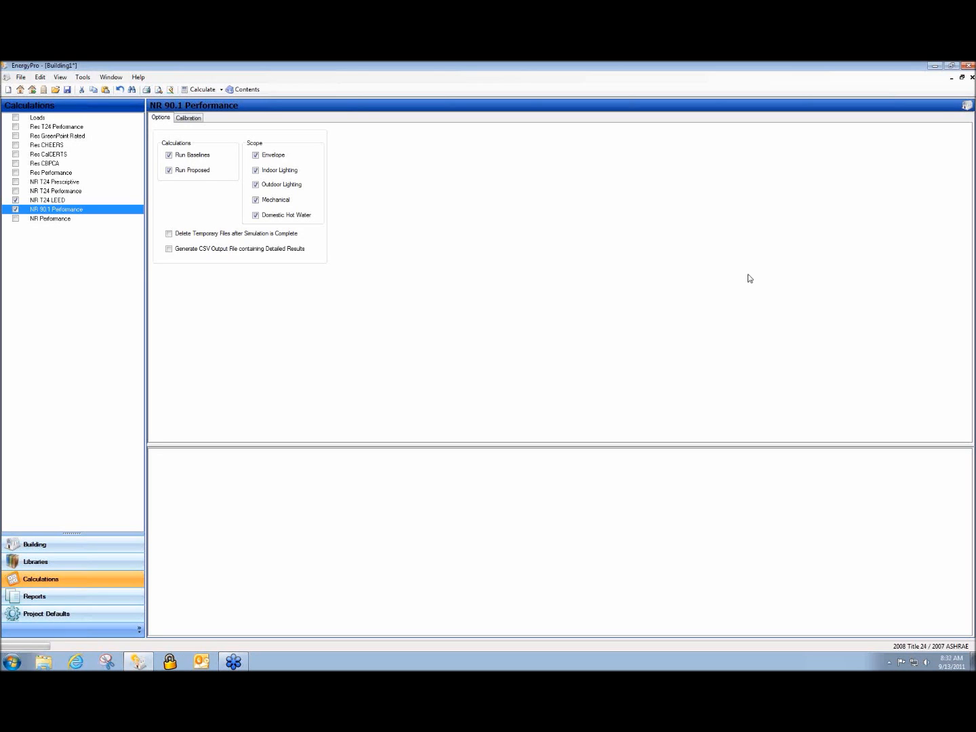
click(44, 561)
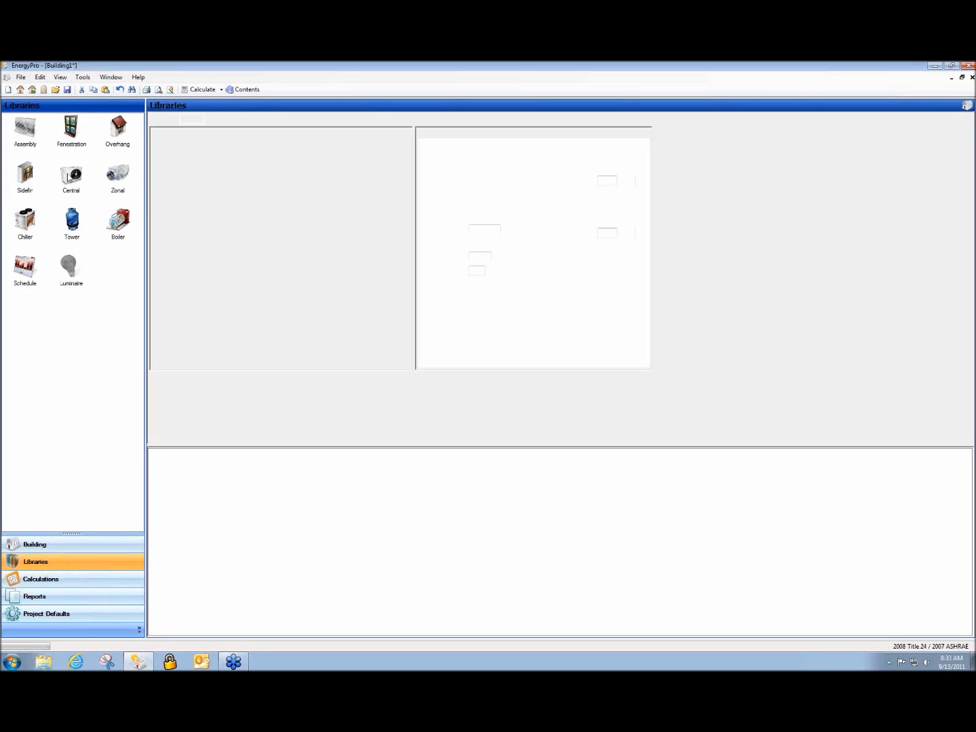
click(68, 177)
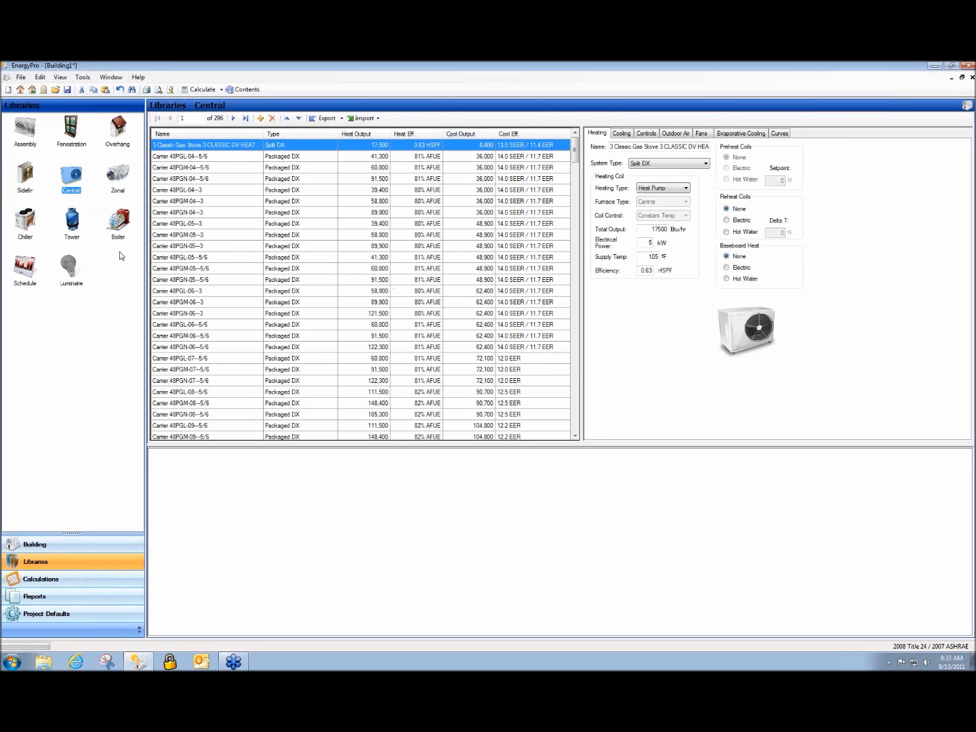
drag(574, 153, 575, 417)
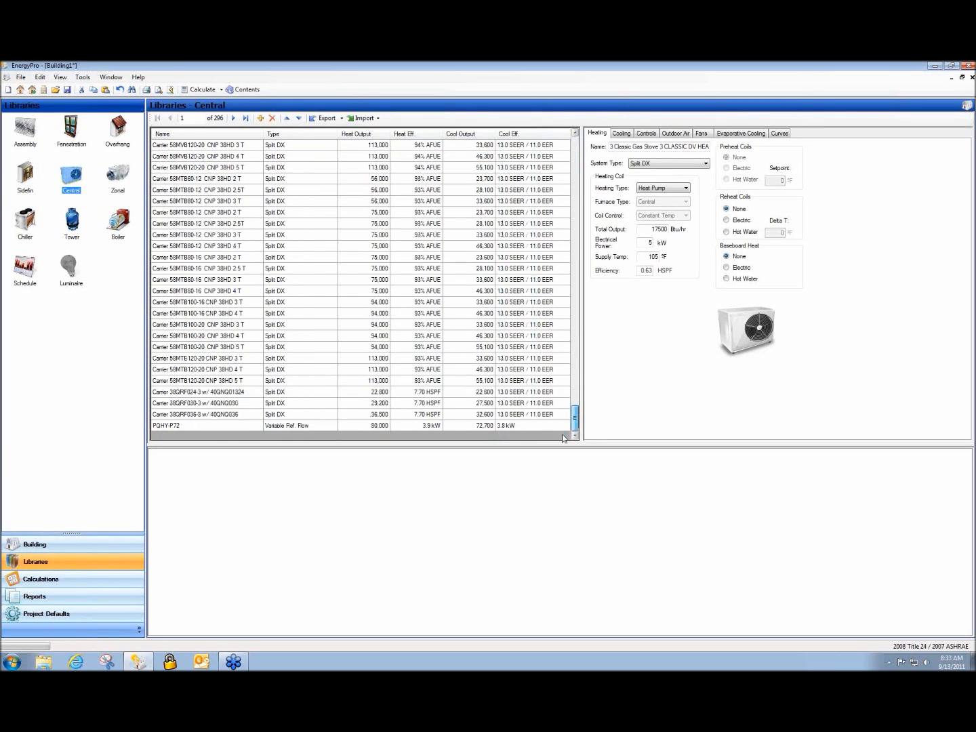
click(242, 427)
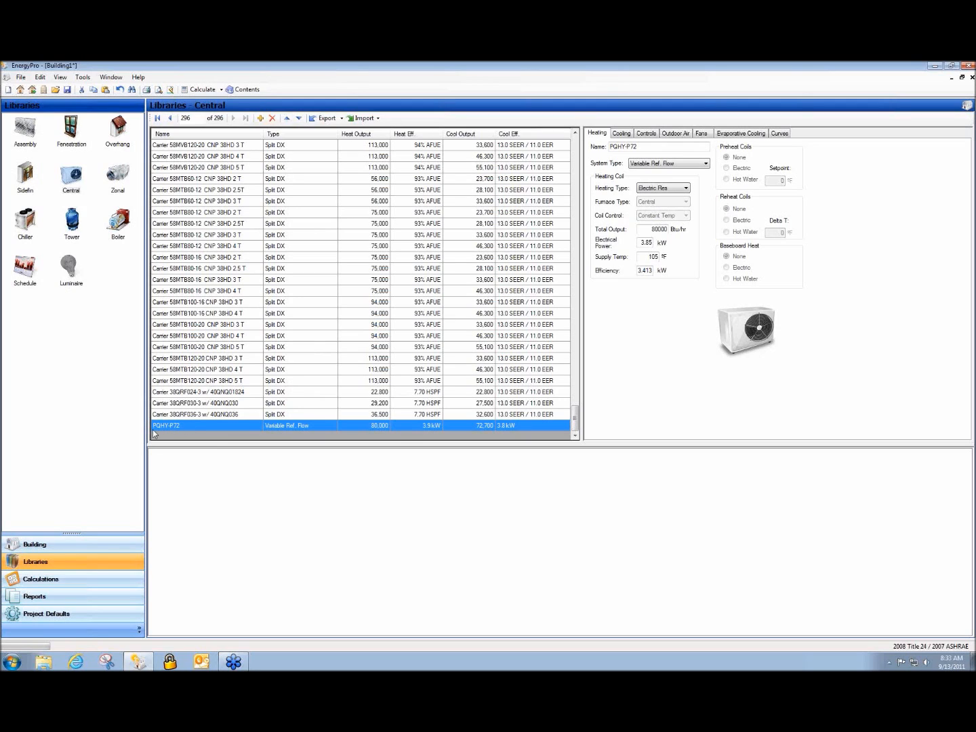
click(180, 371)
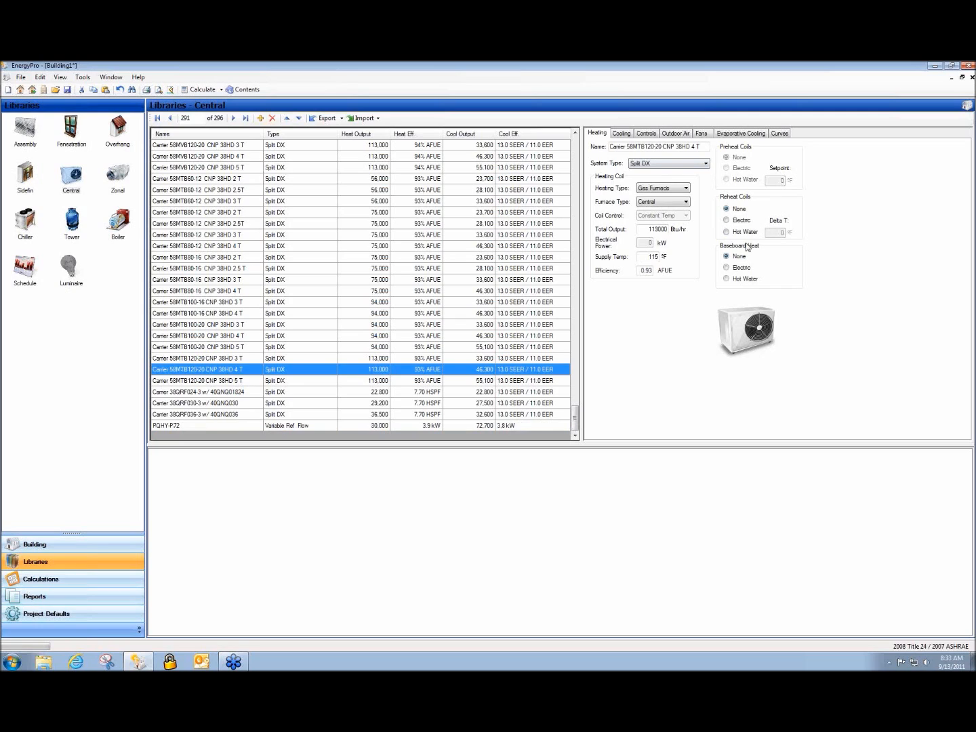
click(185, 424)
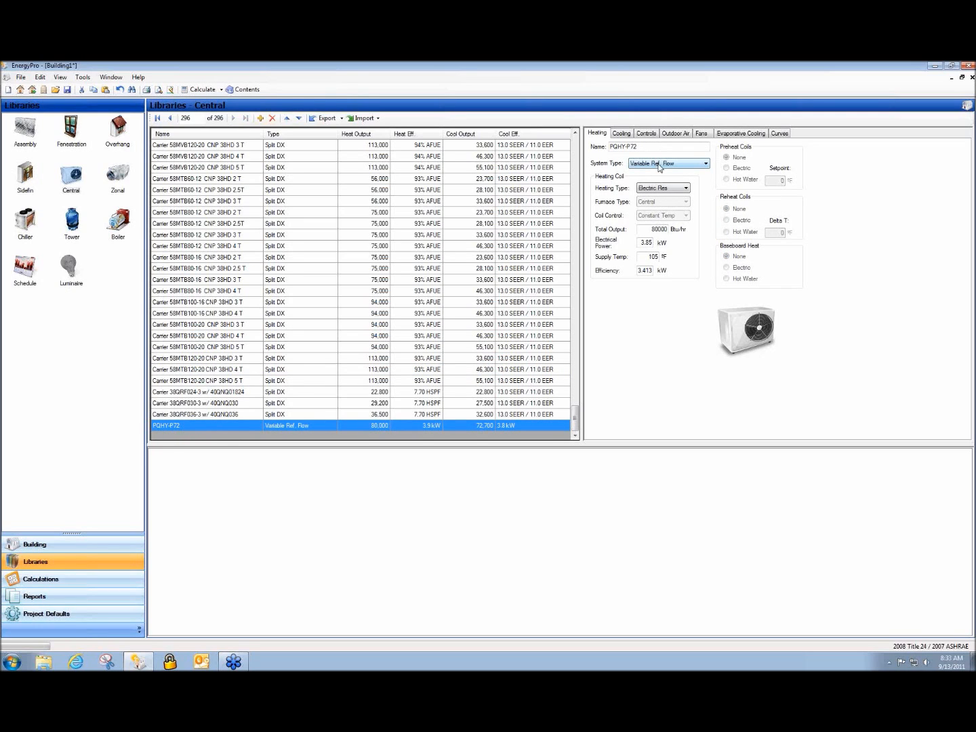
click(644, 242)
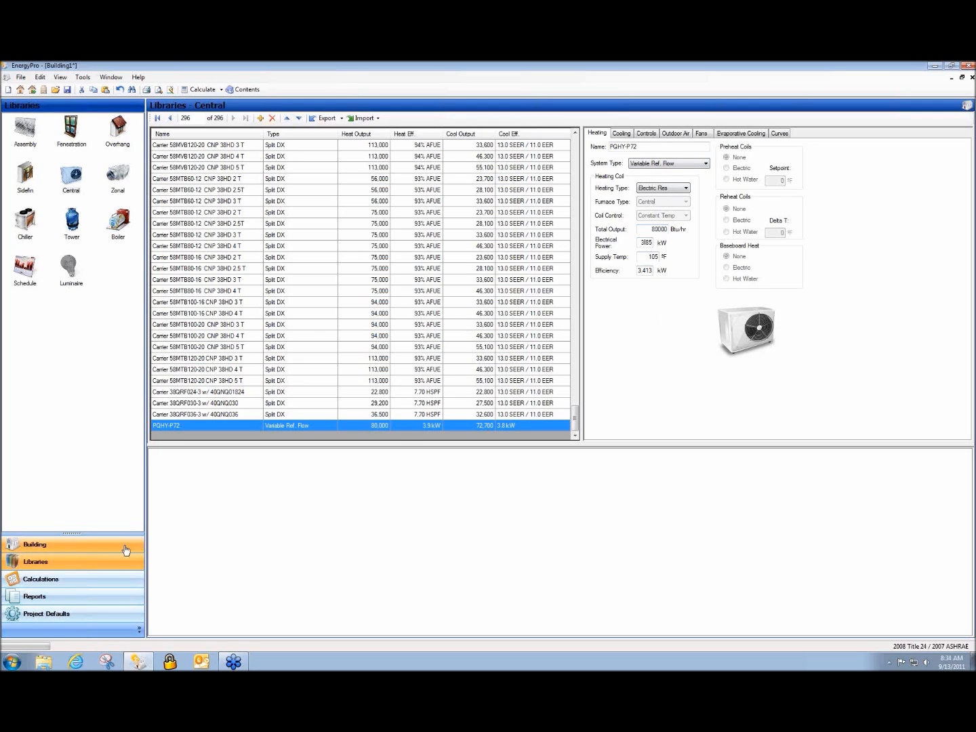
click(63, 583)
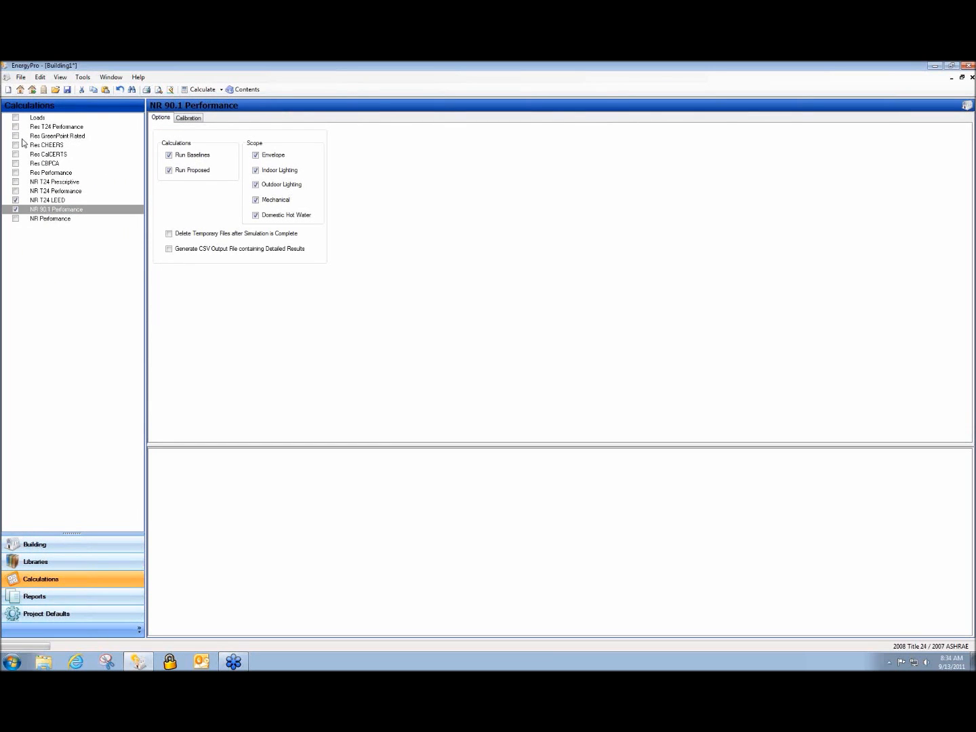
Look over the NR T24 and LEED options, then enable NR 90.1 Performance
click(64, 193)
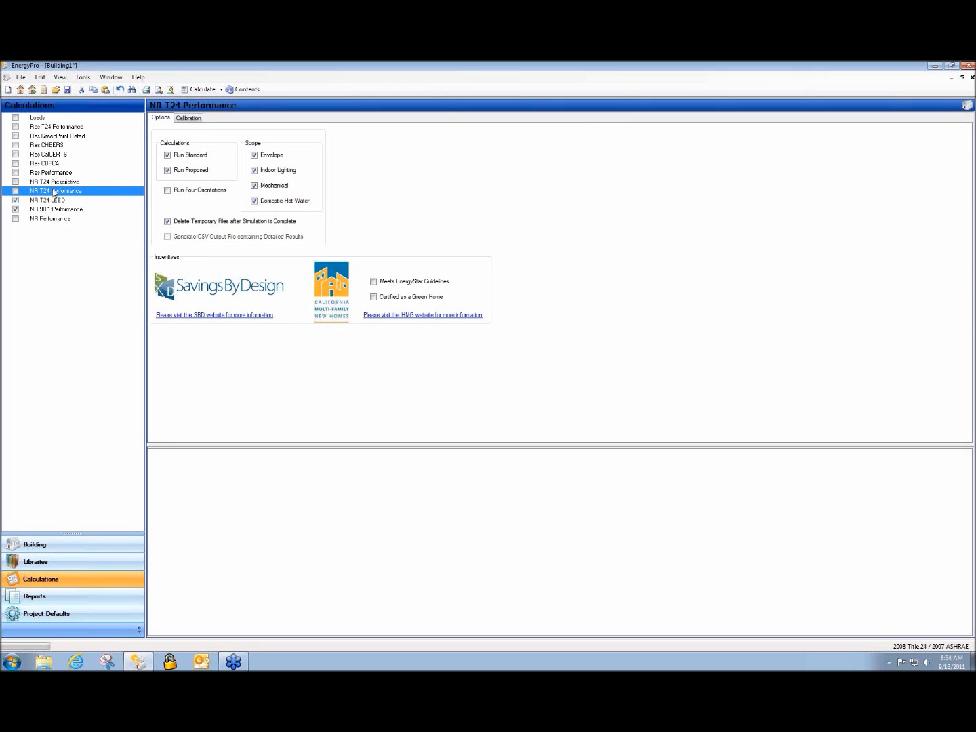
click(15, 202)
click(49, 211)
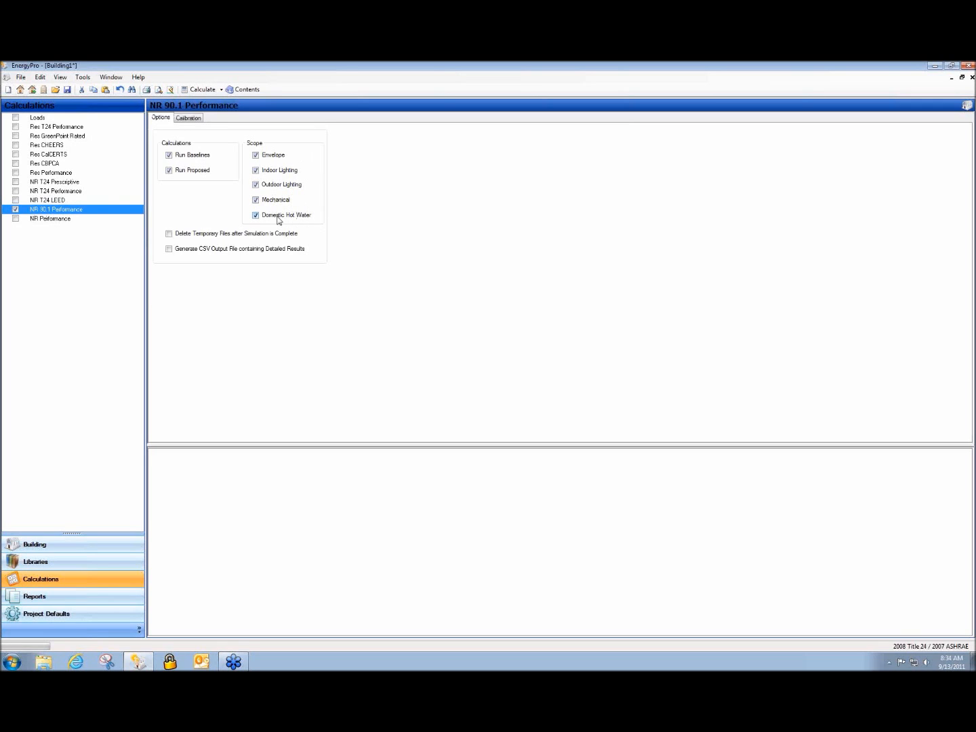
Exclude indoor and outdoor lighting from the 90.1 scope and bring up the Reports list
click(255, 170)
click(256, 184)
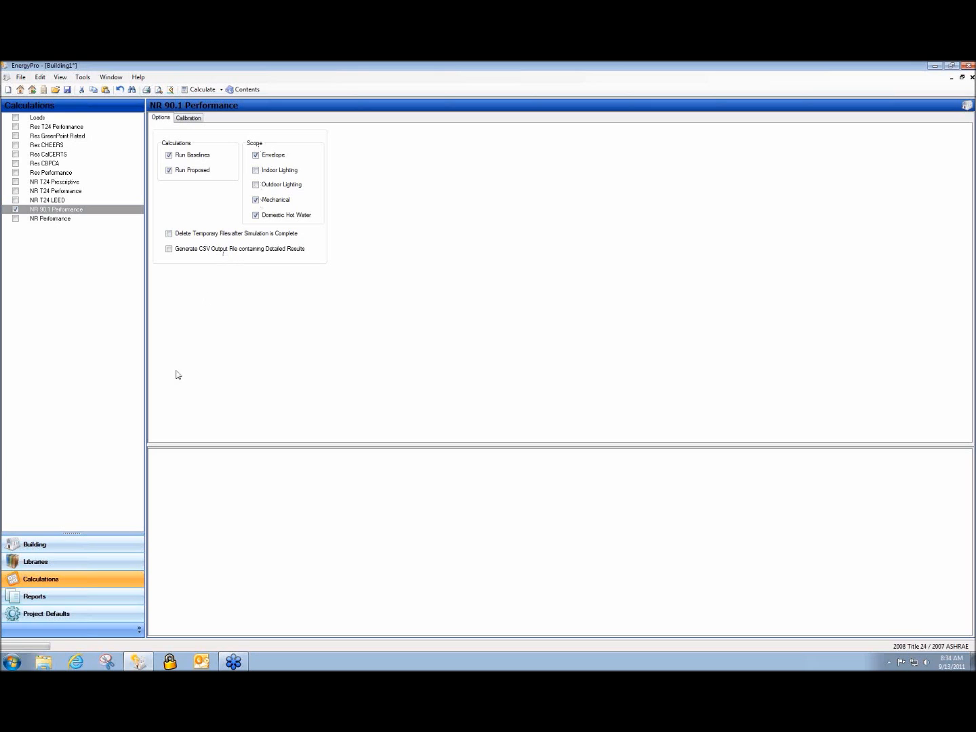
click(43, 597)
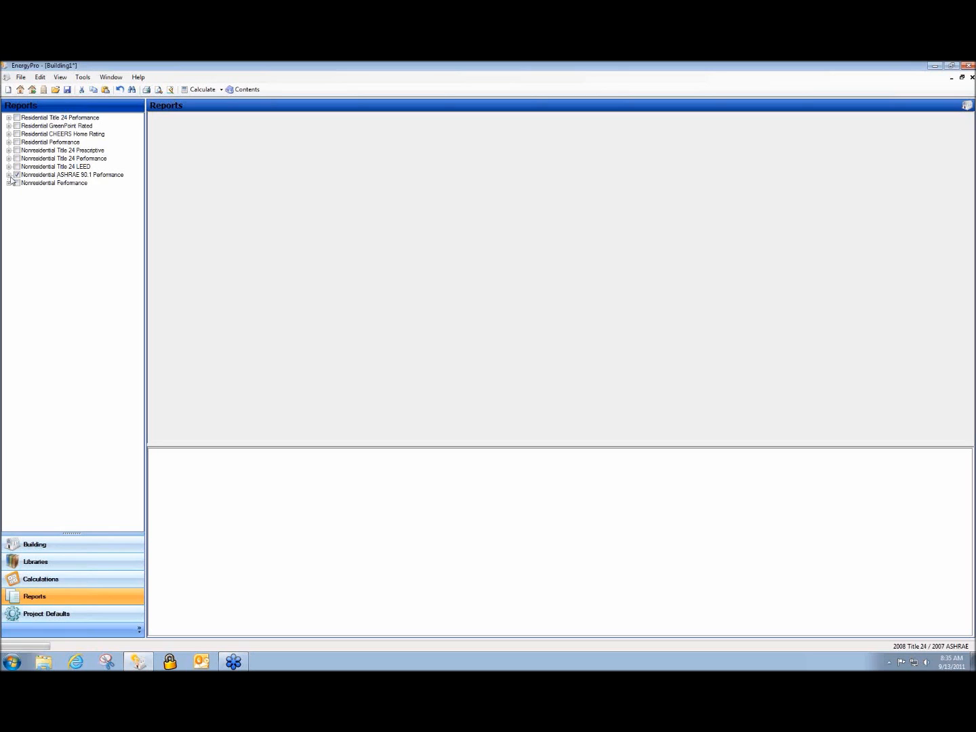
Expand the ASHRAE 90.1 Performance reports, briefly trying the Title 24 Prescriptive set
click(9, 175)
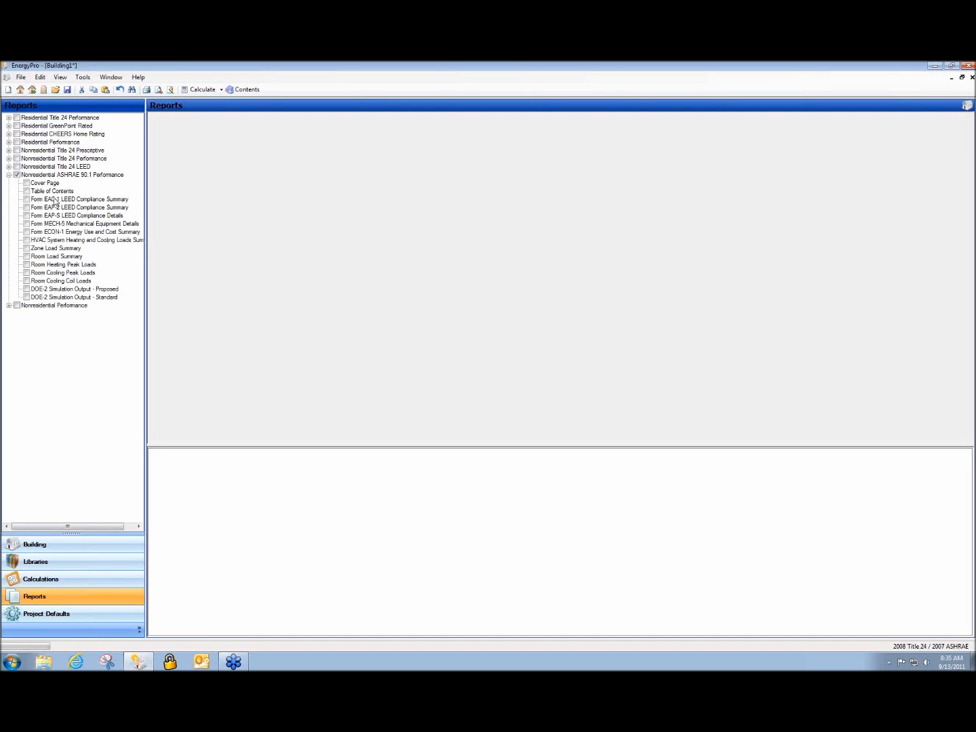
click(17, 149)
click(17, 175)
Enable NR T24 LEED alongside NR 90.1 Performance and return to the building tree
click(95, 582)
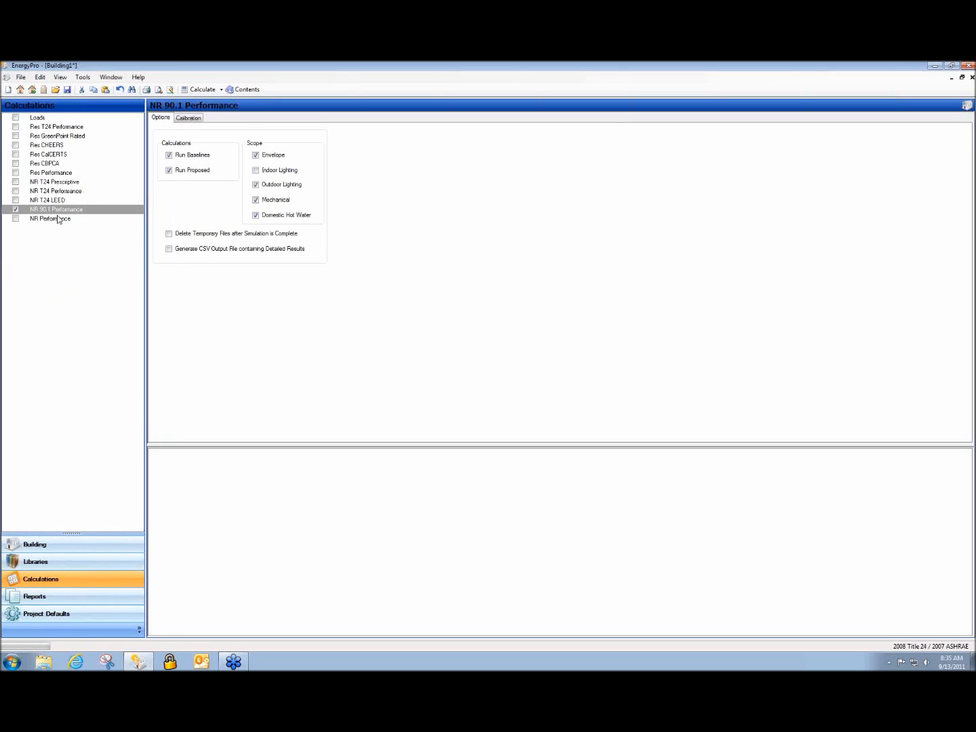
click(16, 200)
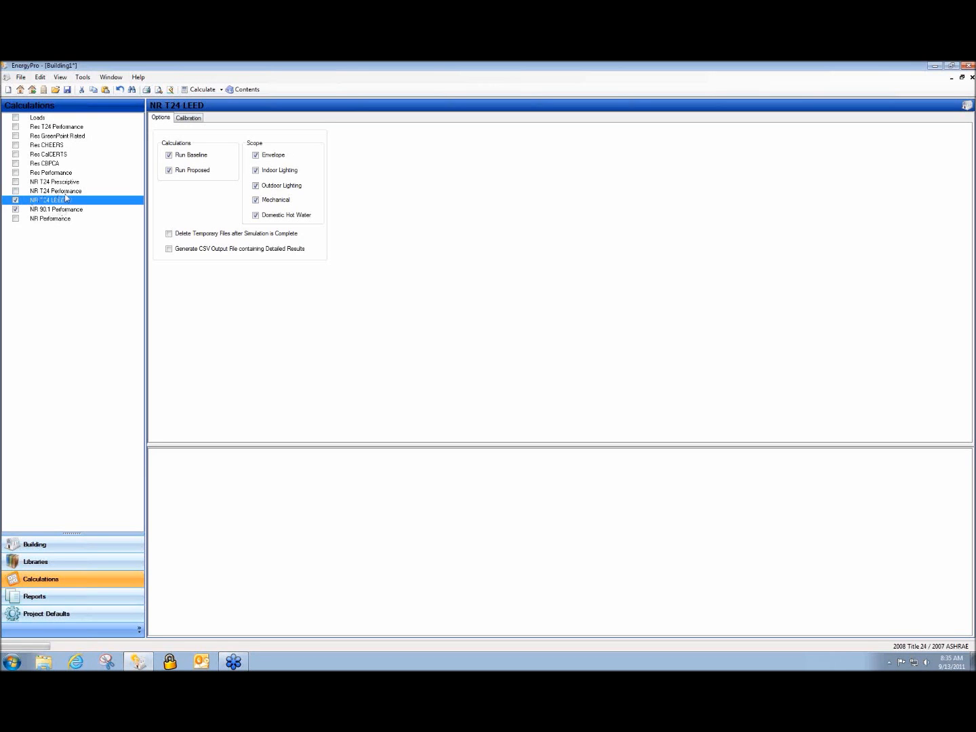
click(80, 210)
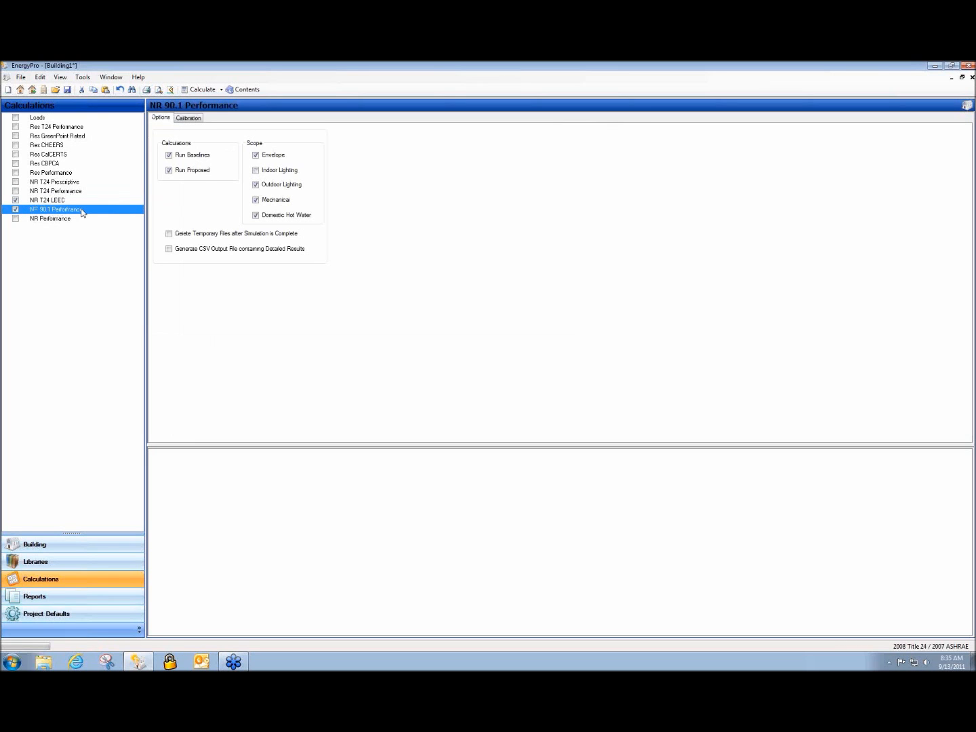
click(40, 201)
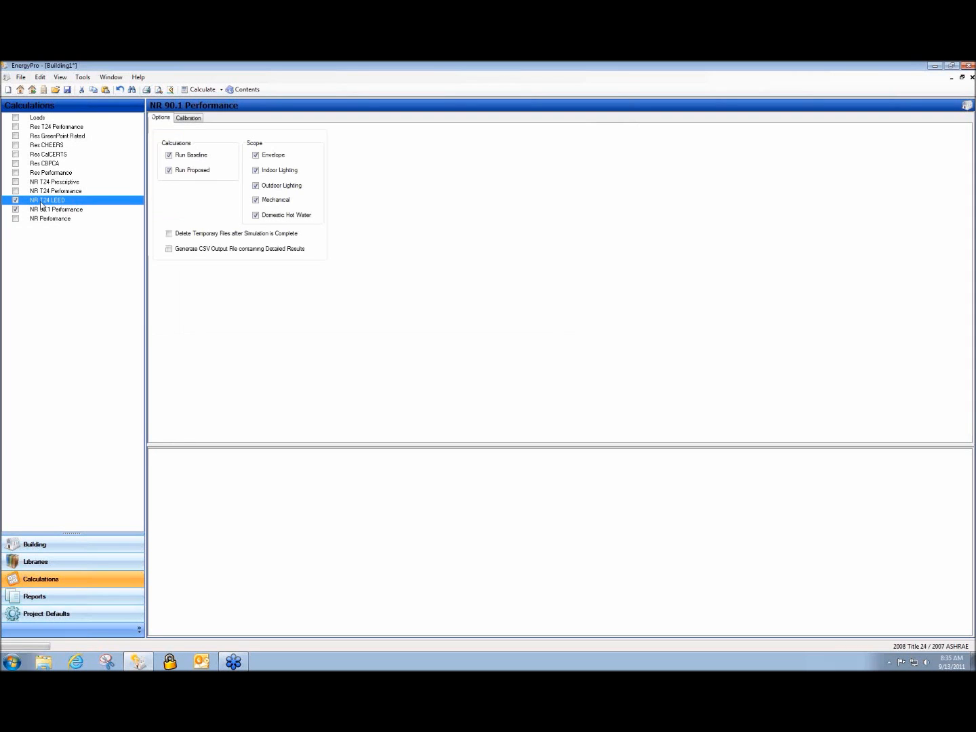
click(40, 210)
click(40, 201)
click(95, 551)
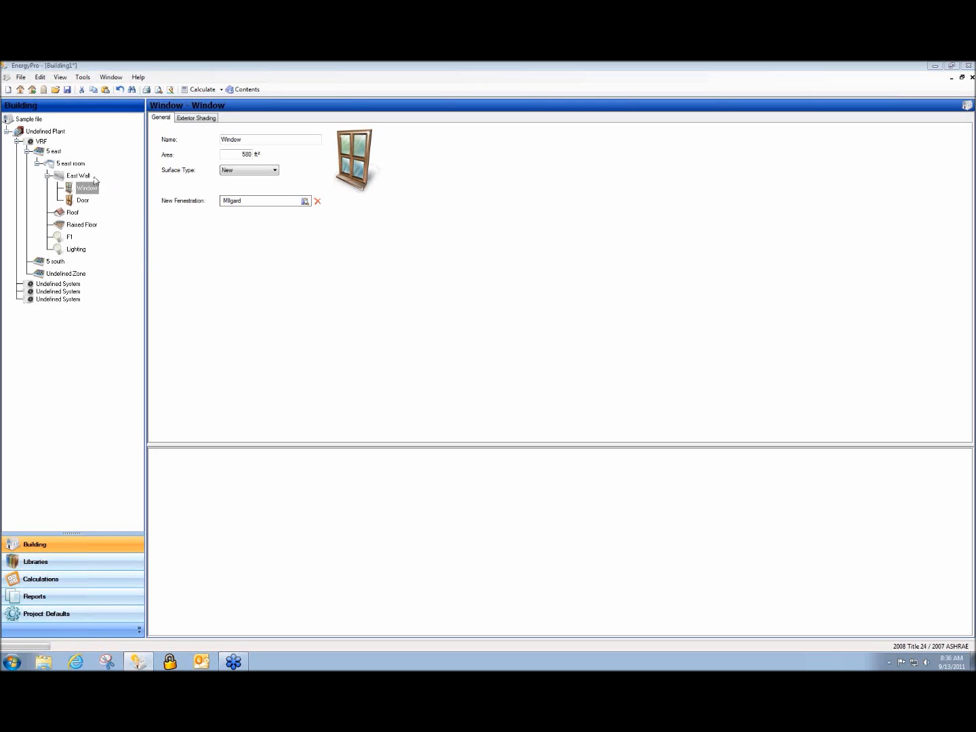
In the PQHY-P72 VRF library entry, try system type Split DX with Heat Pump heating
click(41, 141)
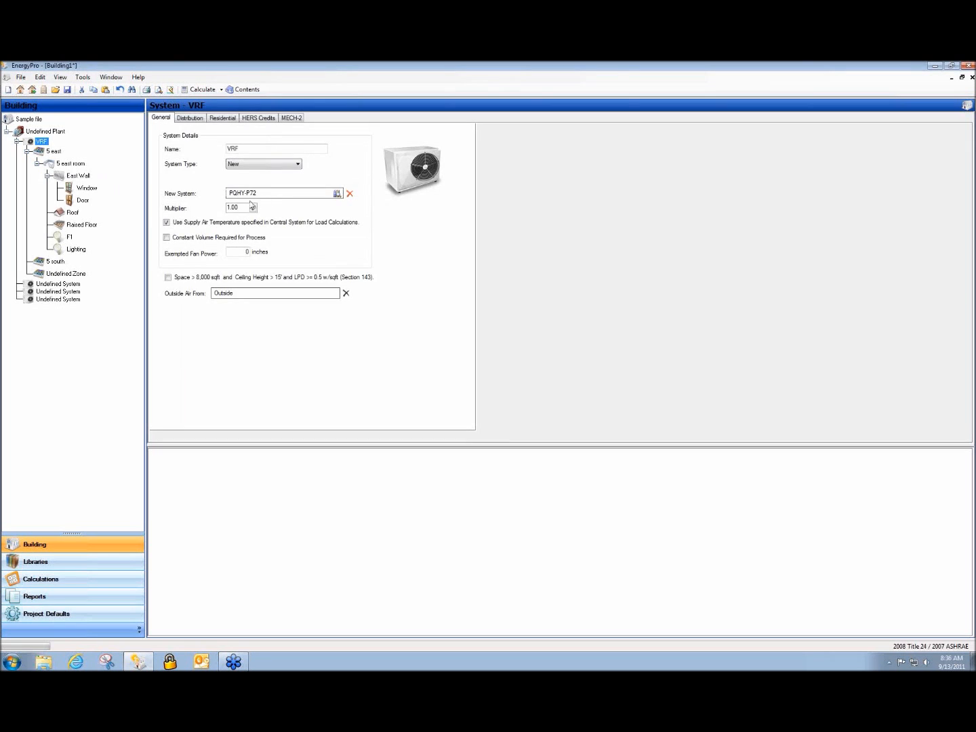
click(337, 193)
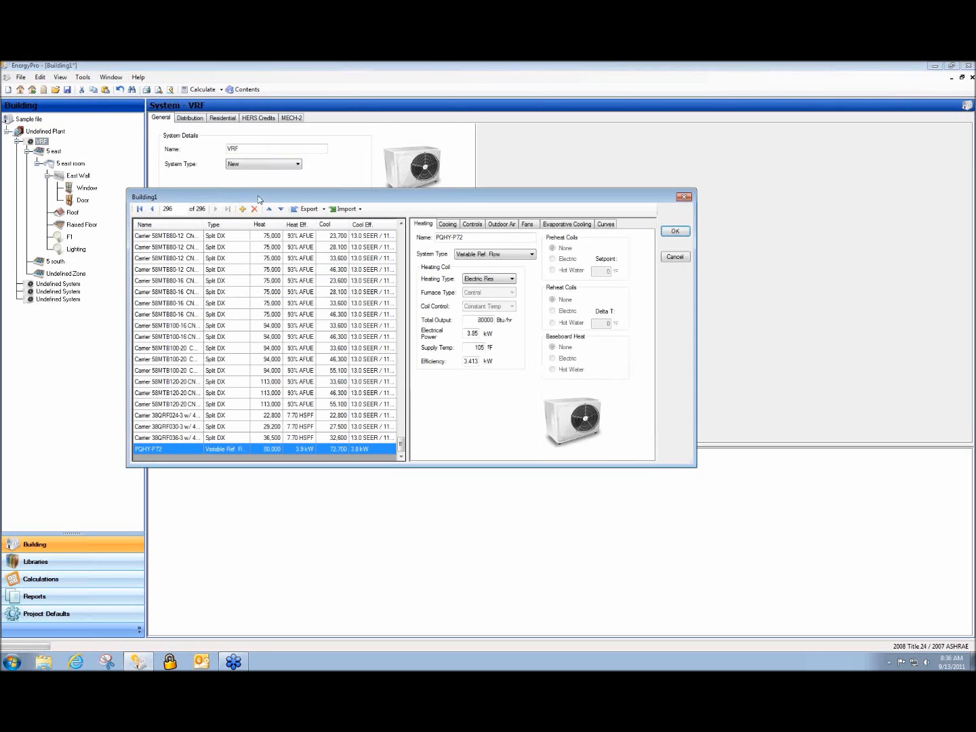
click(527, 255)
click(498, 264)
click(513, 279)
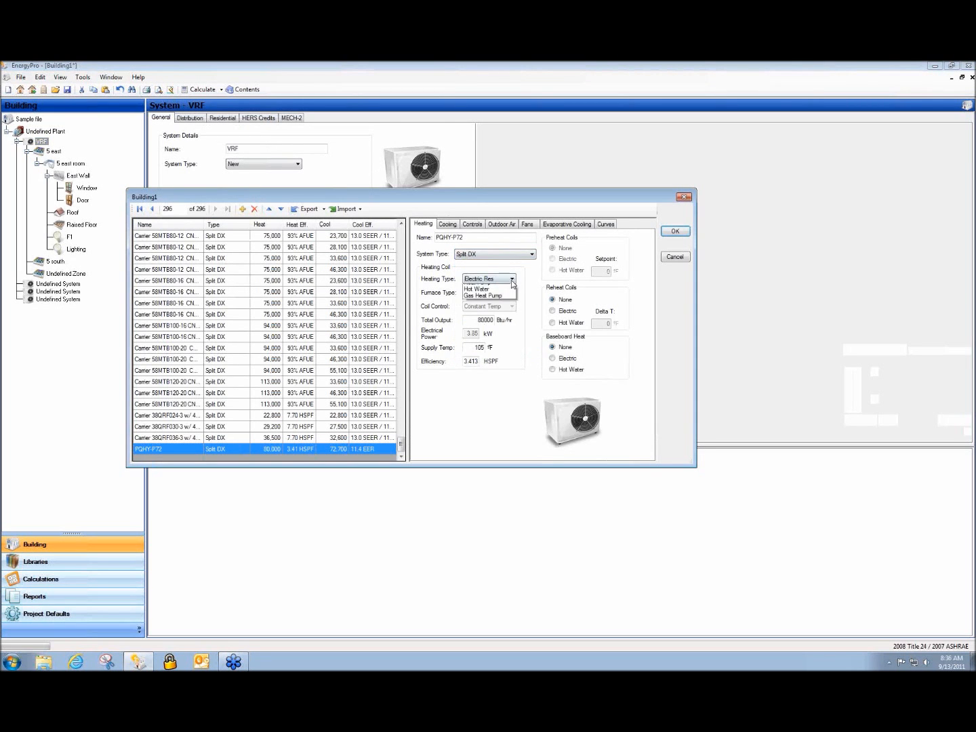
click(510, 312)
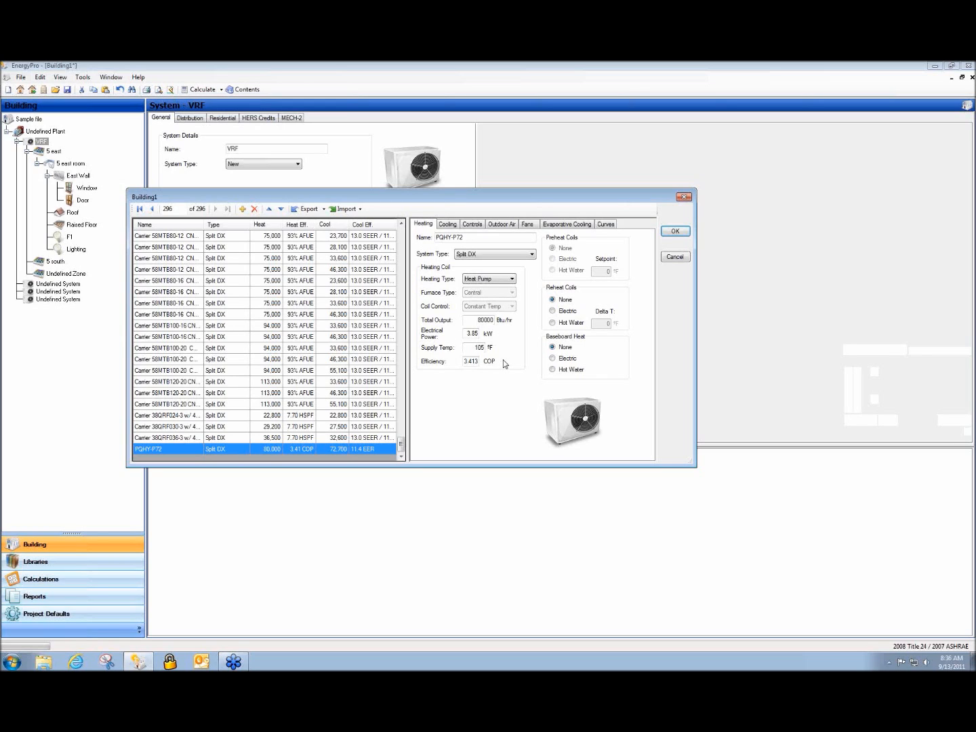
Cancel the library edits and close Building1 without saving
click(675, 257)
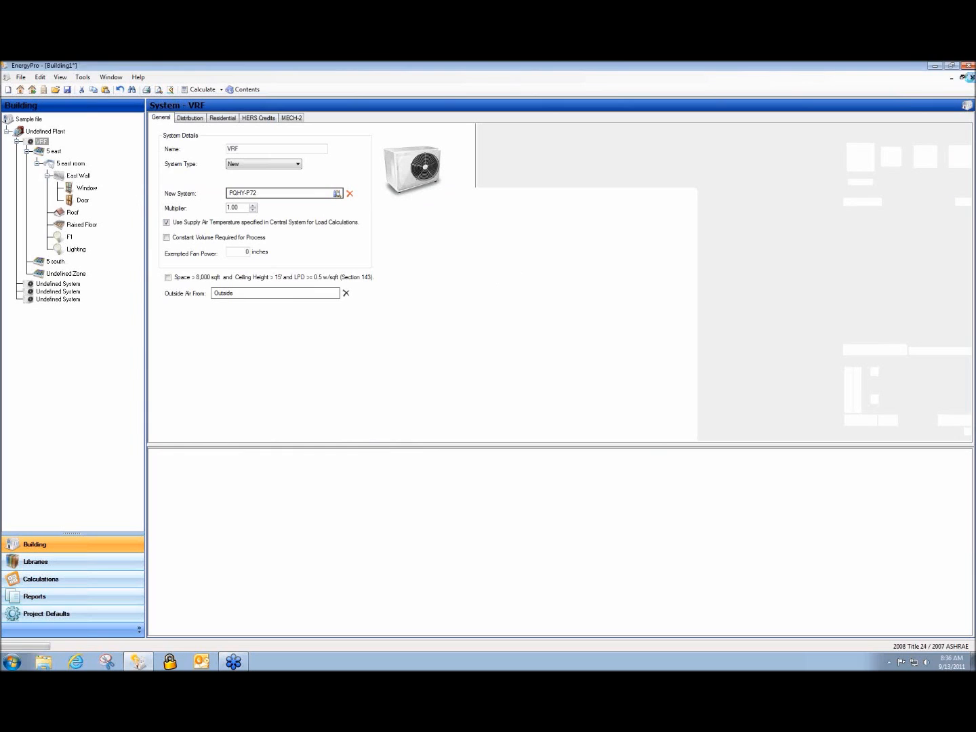
click(972, 78)
click(546, 400)
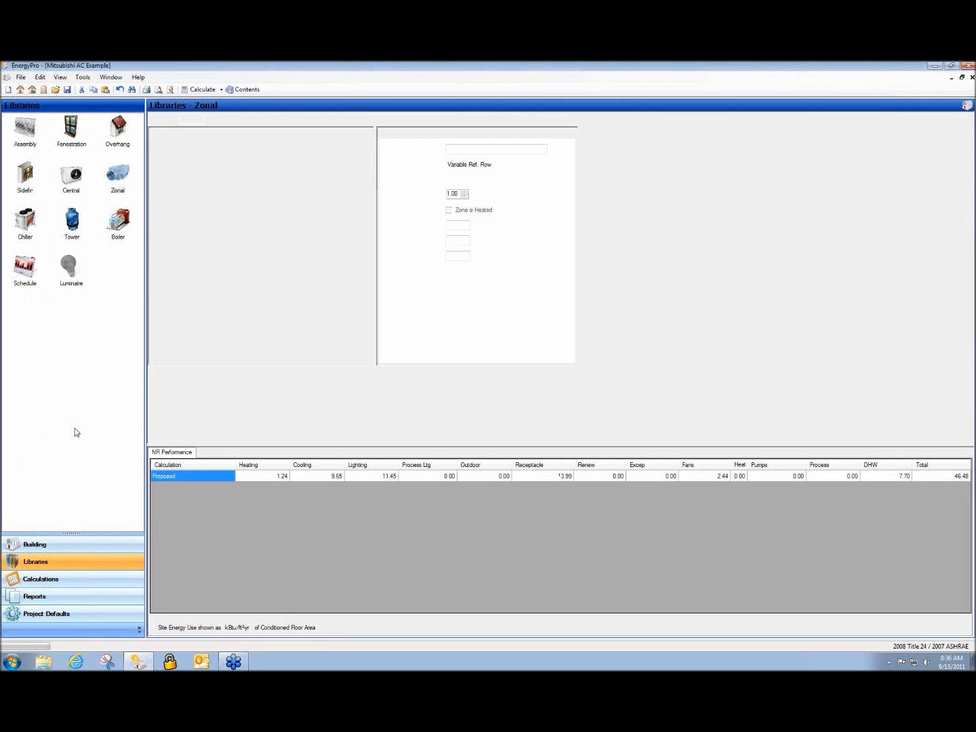
Enable NR 90.1 Performance, then close the Mitsubishi AC Example without saving
click(71, 583)
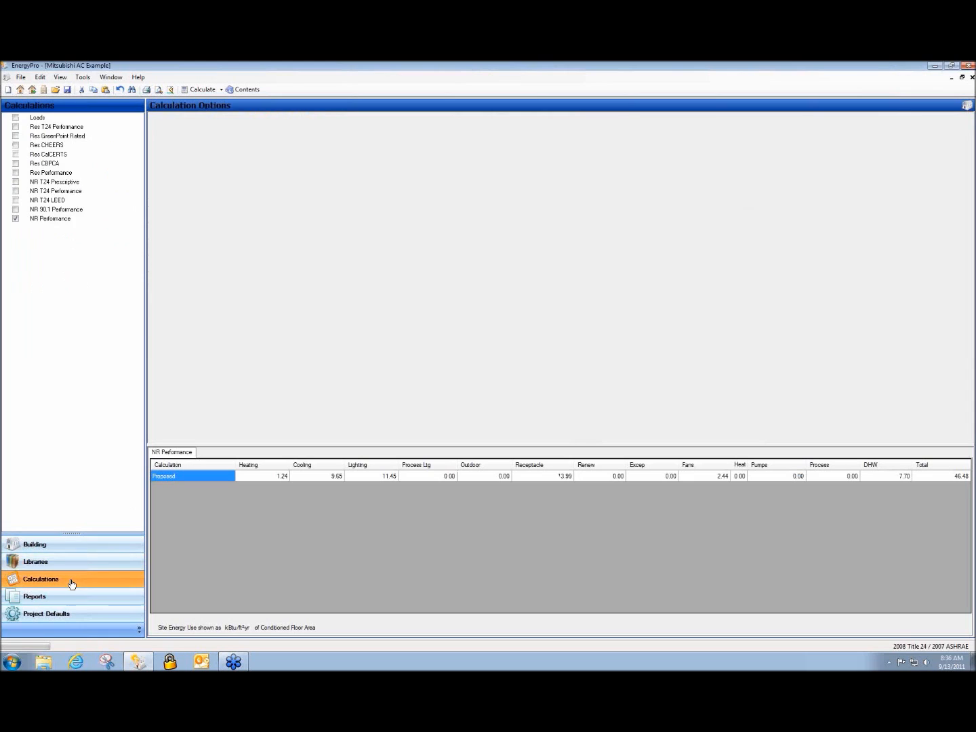
click(16, 210)
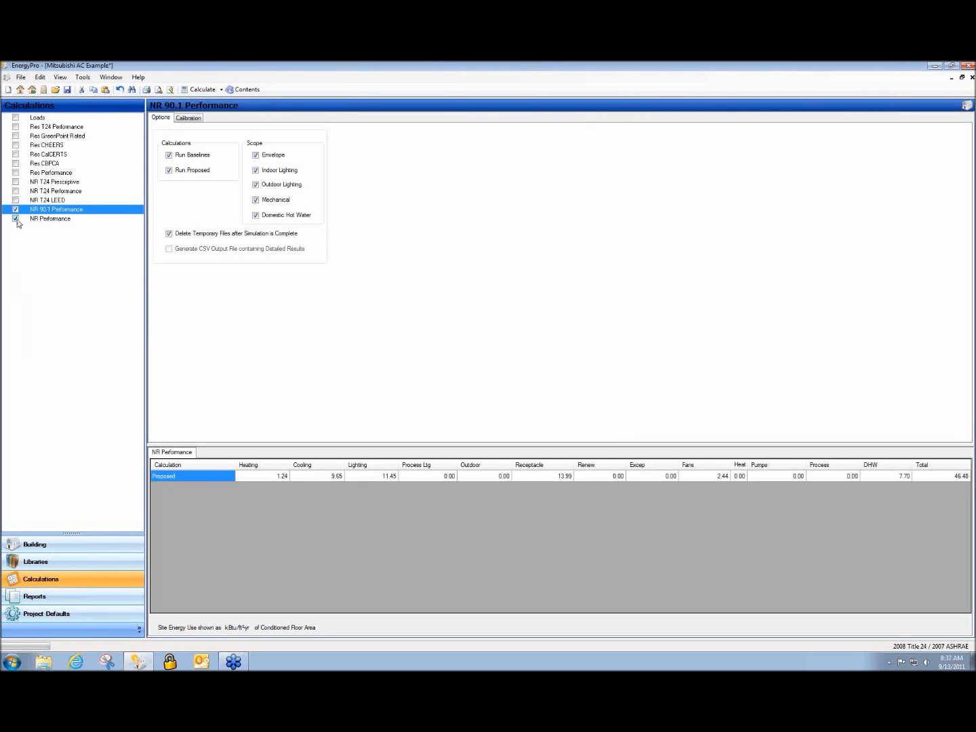
click(972, 77)
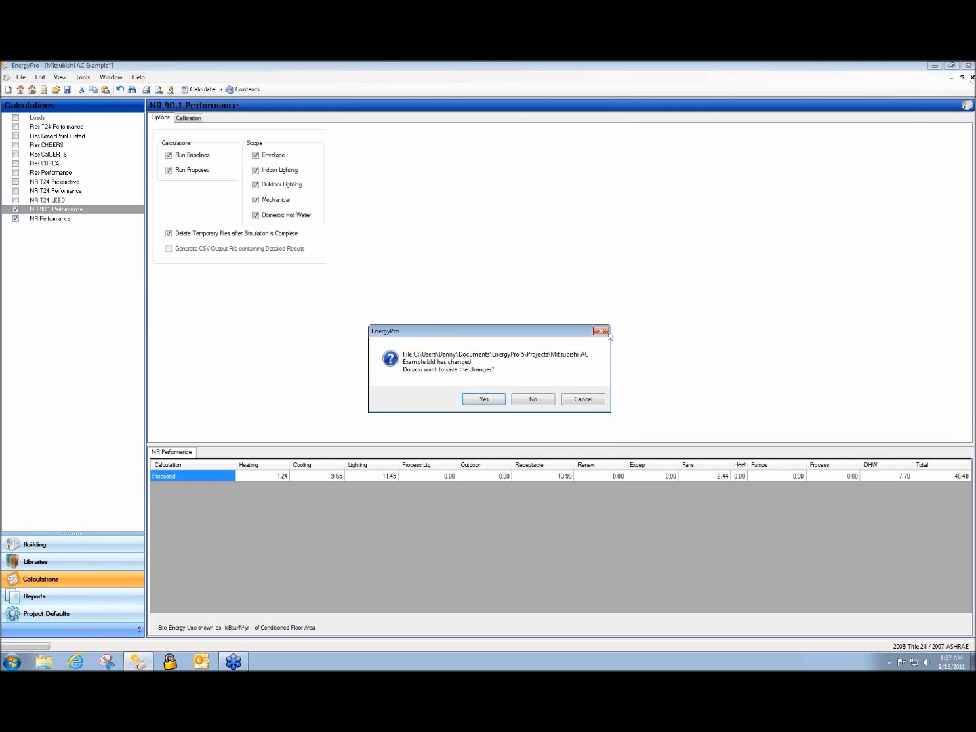
click(534, 399)
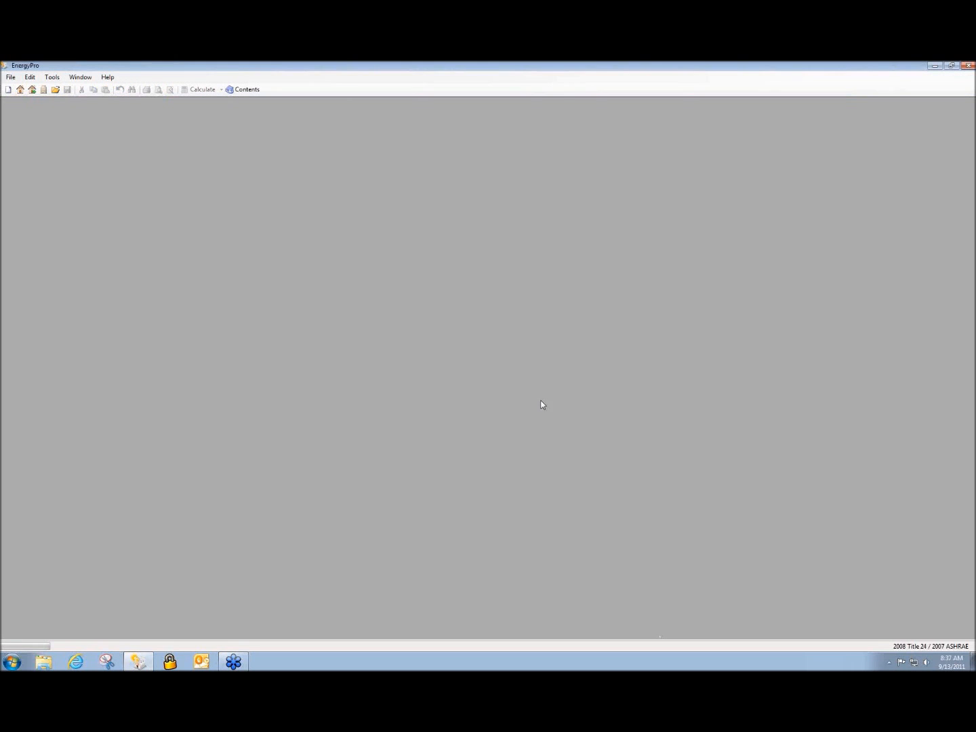
Open Webinar.bld from the Desktop
click(57, 90)
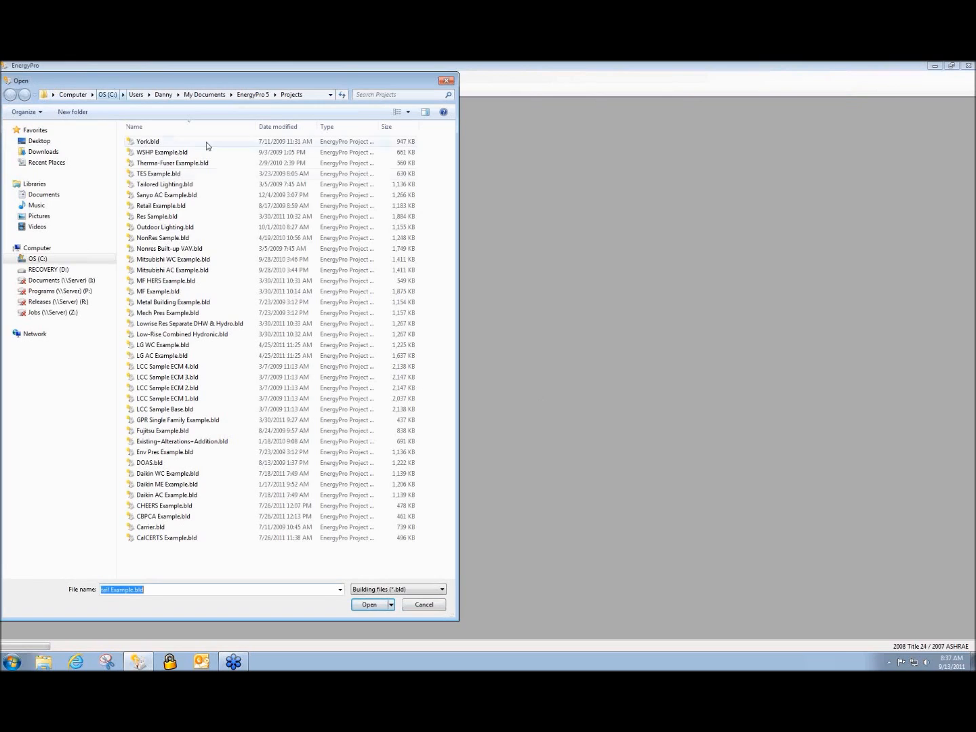
click(40, 140)
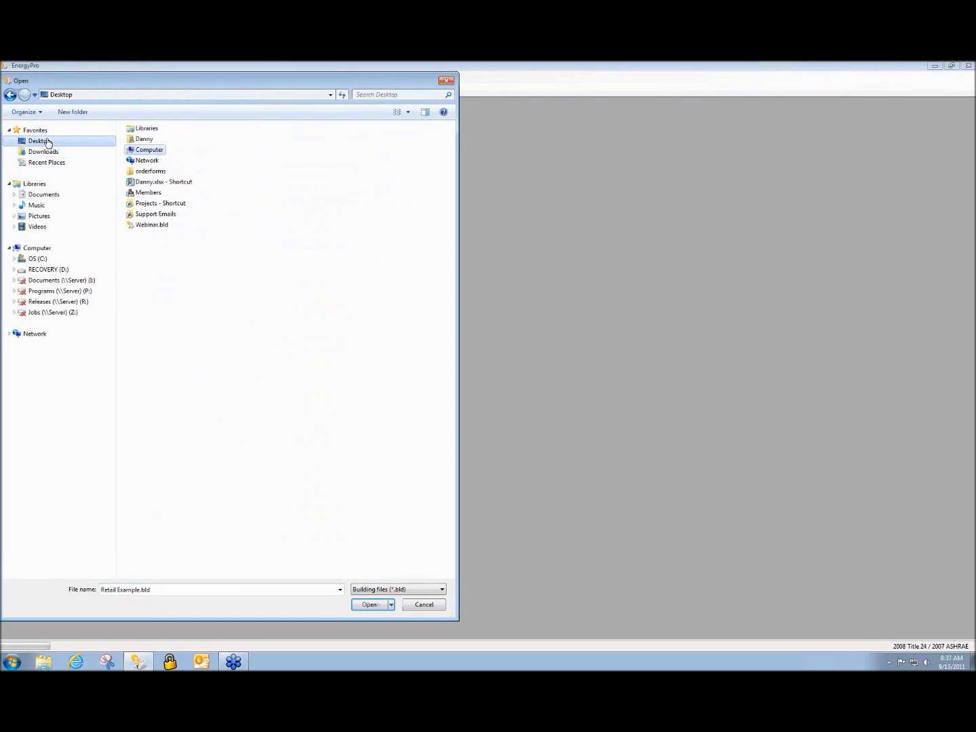
double_click(164, 226)
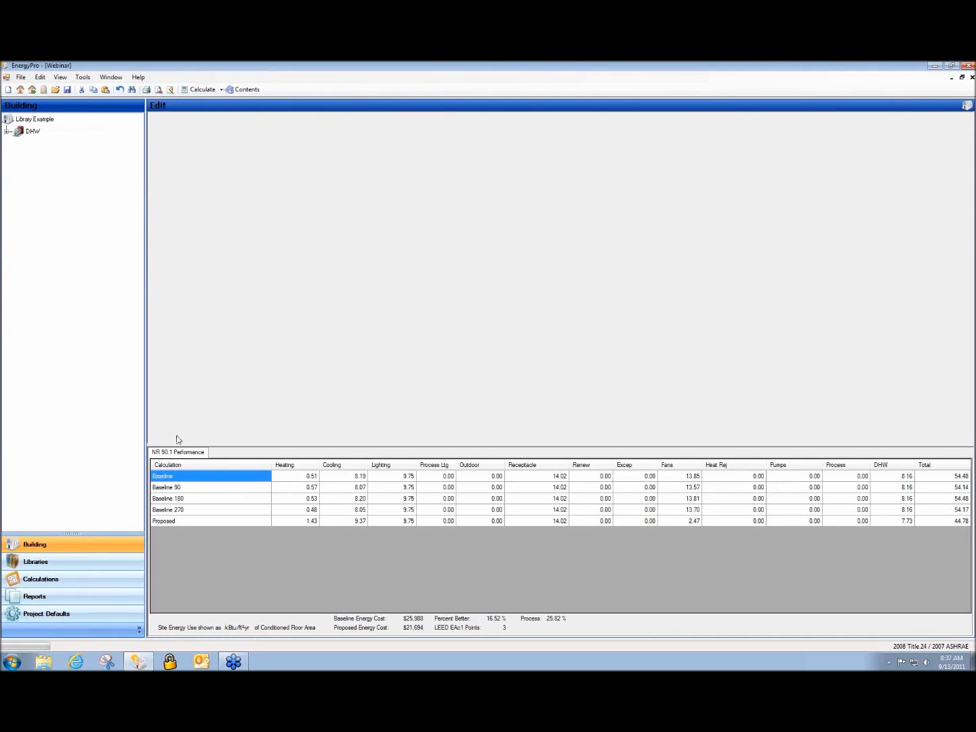
Run the energy calculations for the Webinar project from the Reports section
click(59, 580)
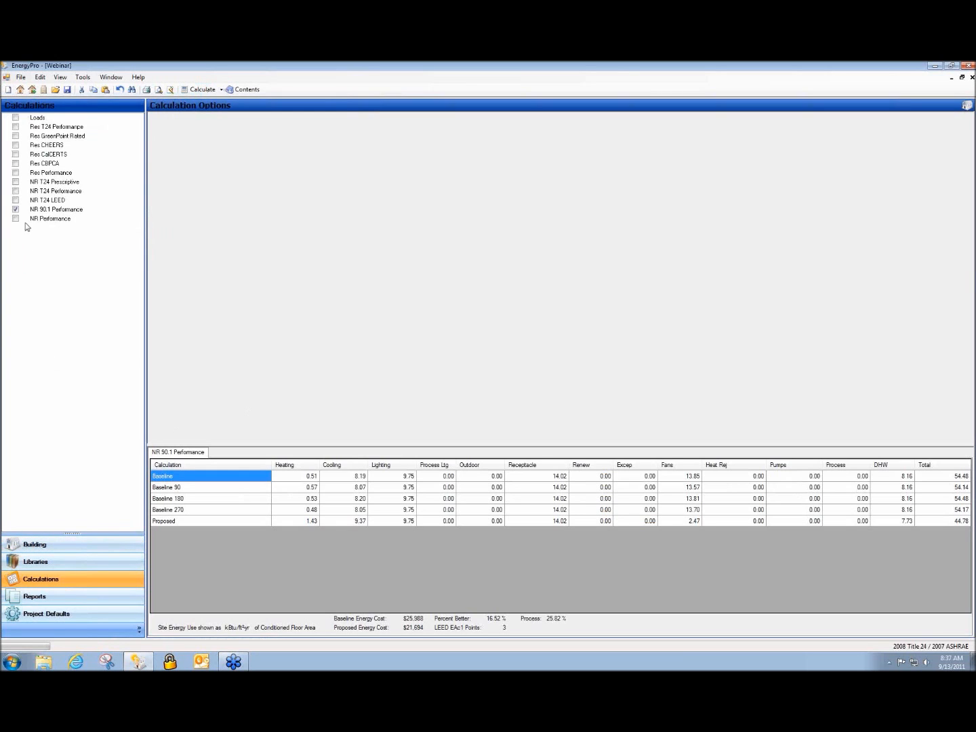
click(34, 599)
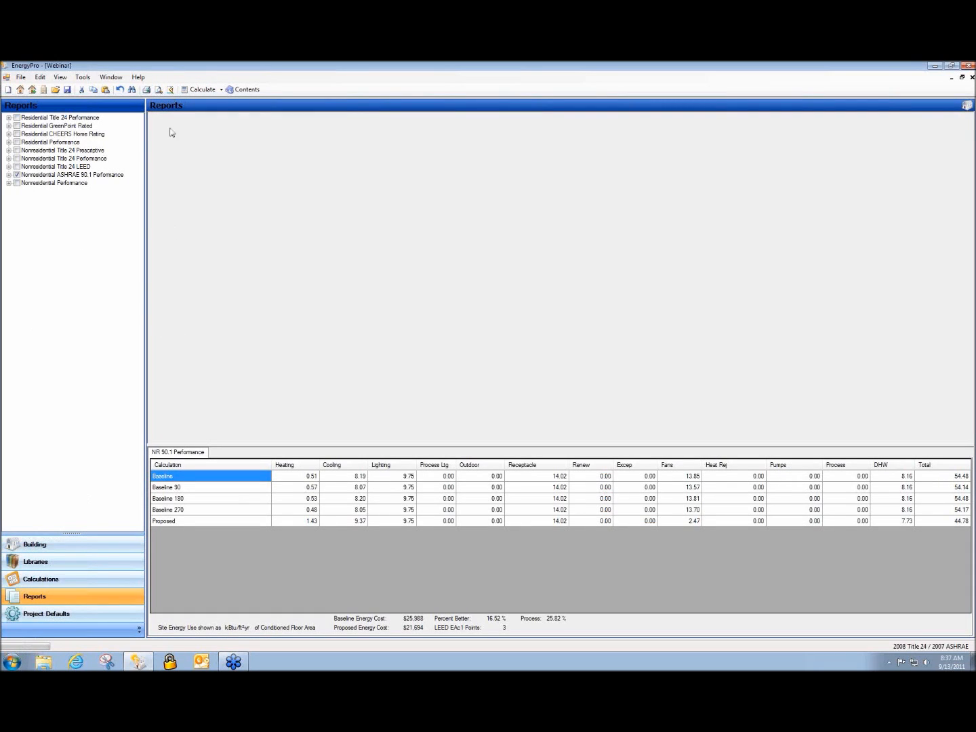
click(203, 90)
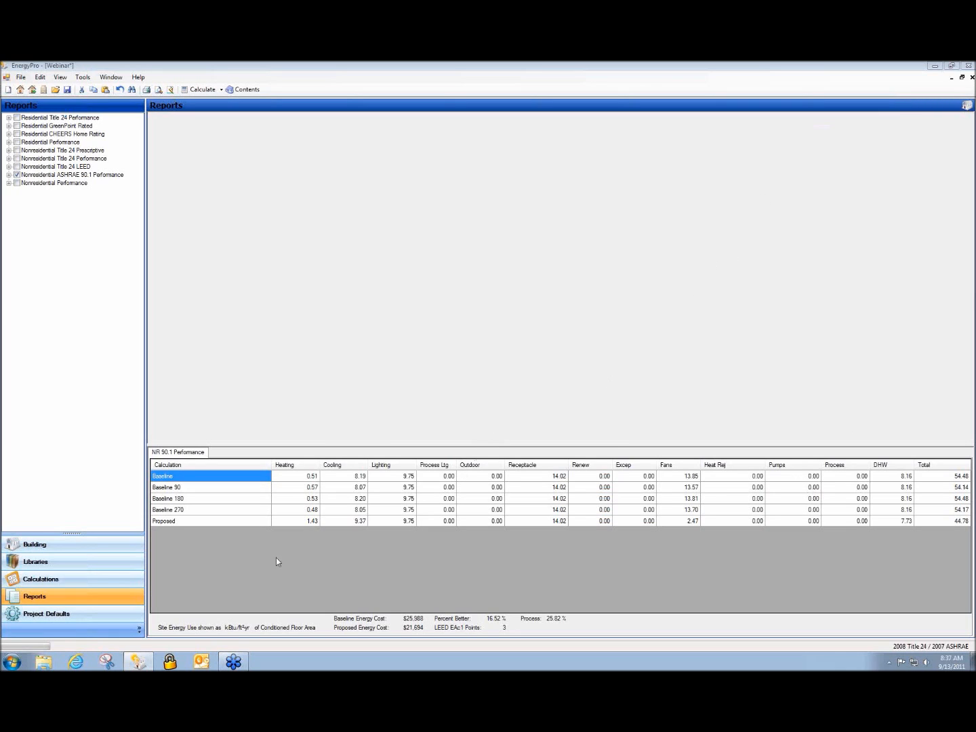
Review the Baseline 90, Baseline 180, Baseline 270 and Proposed result rows
click(193, 488)
click(194, 502)
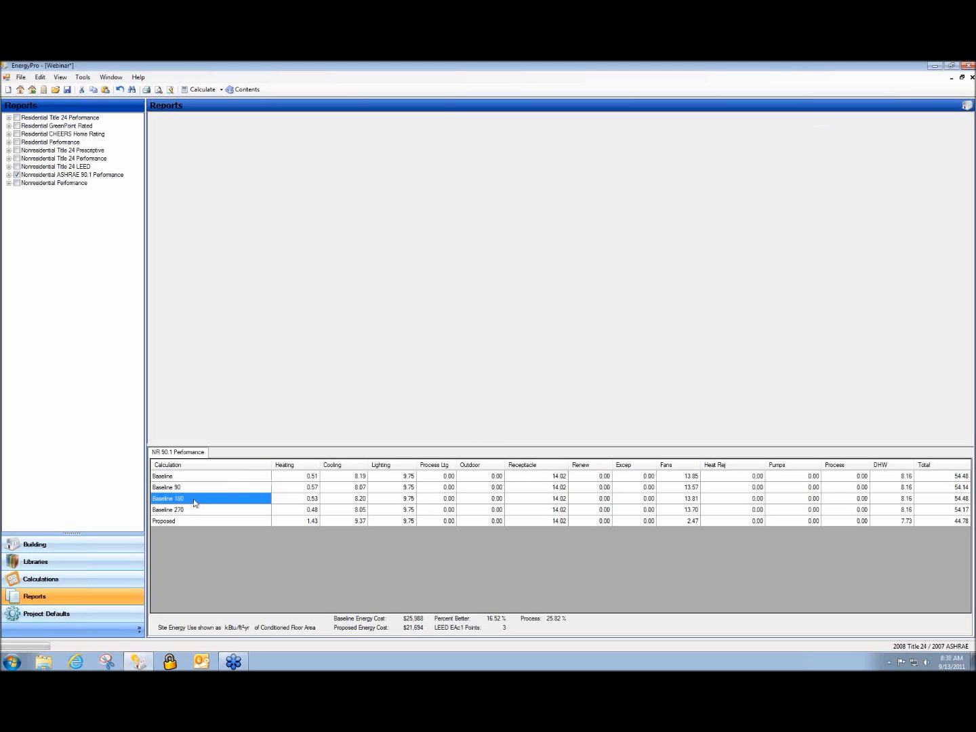
click(193, 511)
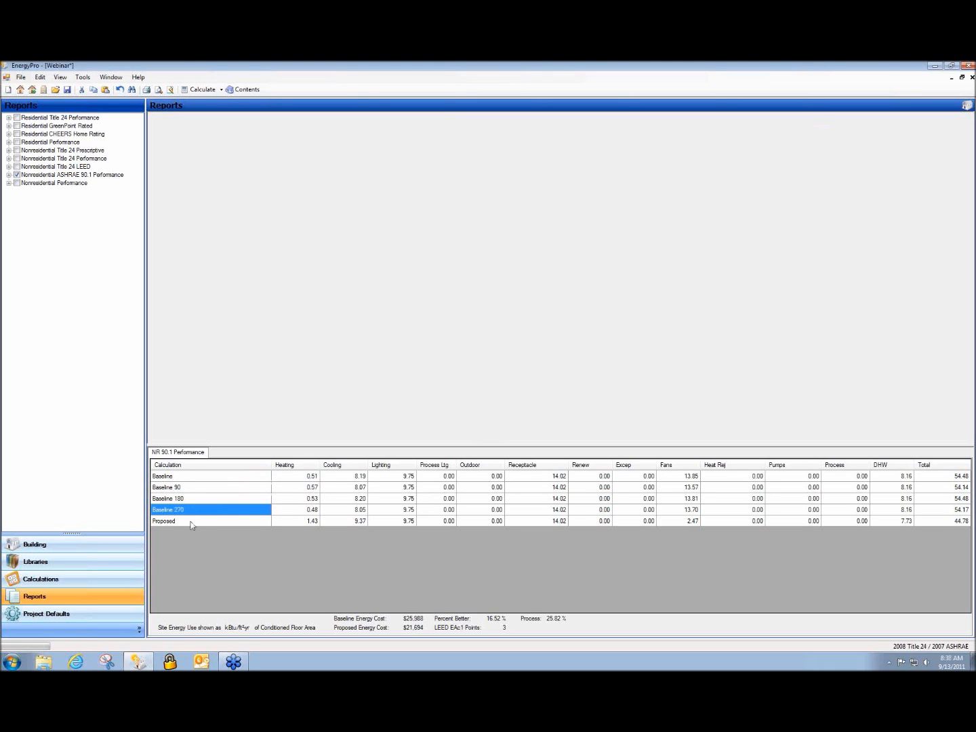
click(183, 523)
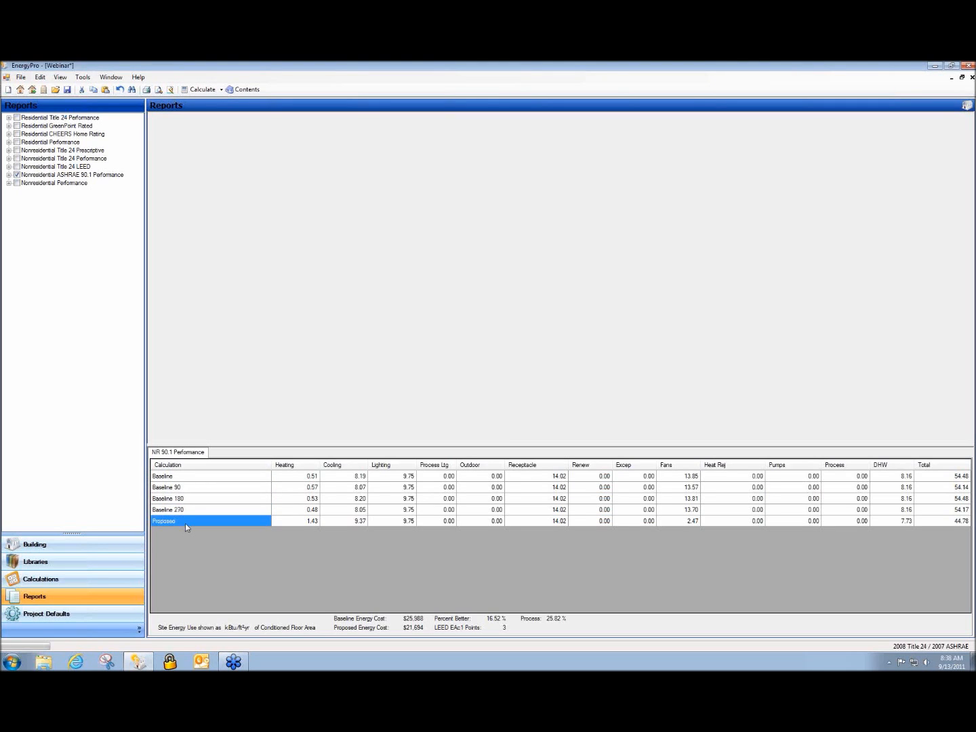
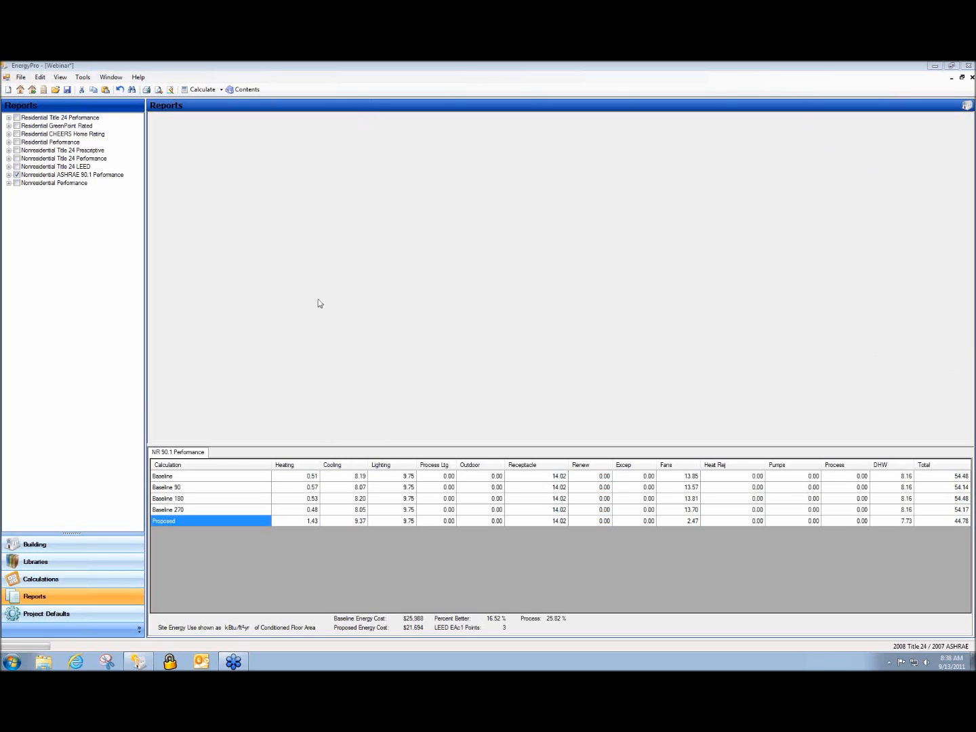
Replace CU-1's PURY-P168 unit with PUHY-P240 from the system library
click(63, 549)
click(8, 132)
click(41, 143)
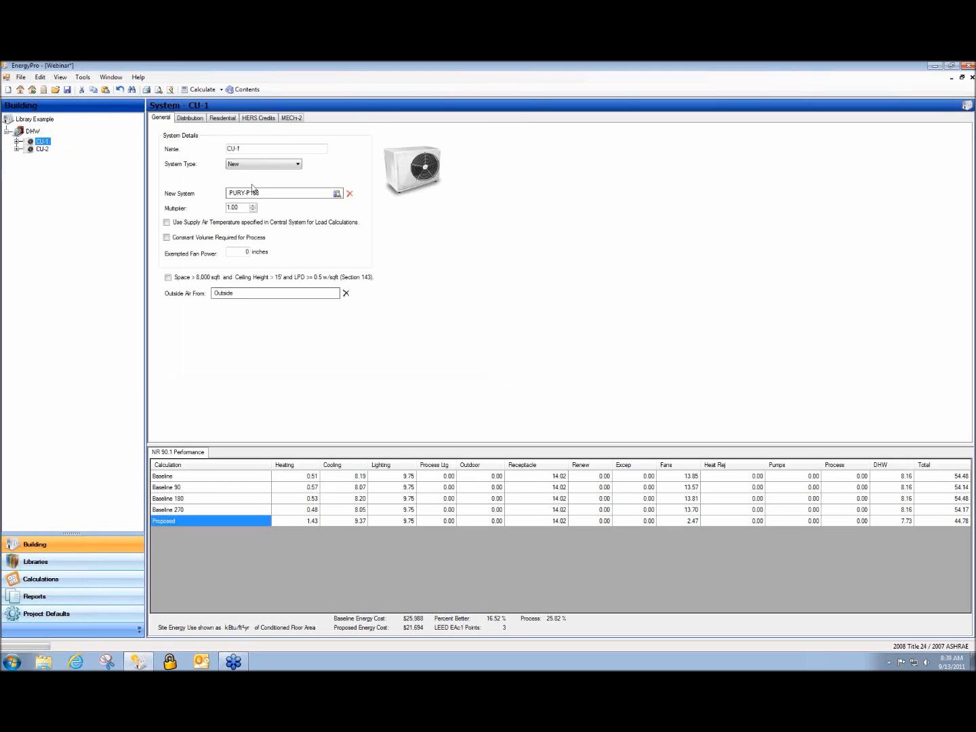
click(190, 304)
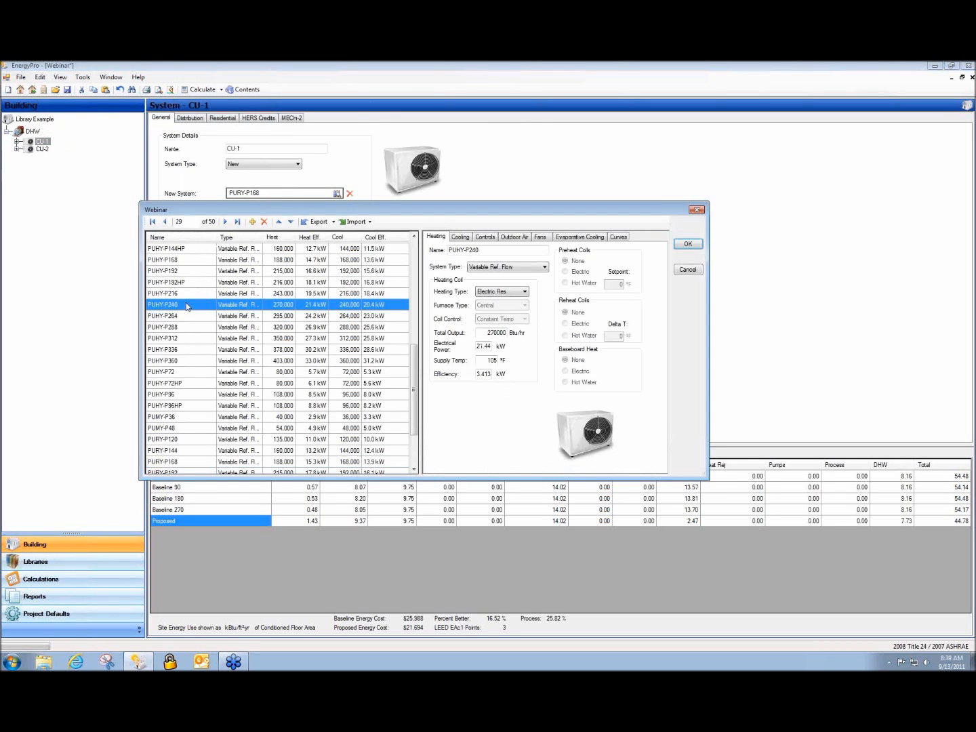
click(686, 244)
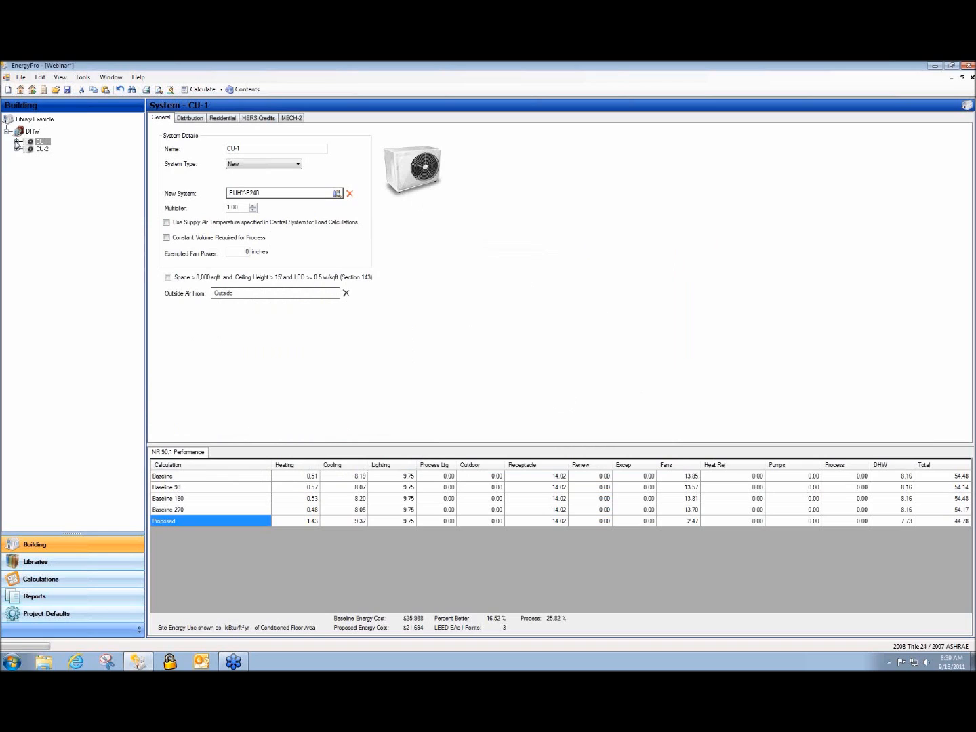
Expand CU-1's Computer Zone and Computer Area to show the West Wall's details
click(18, 142)
click(27, 152)
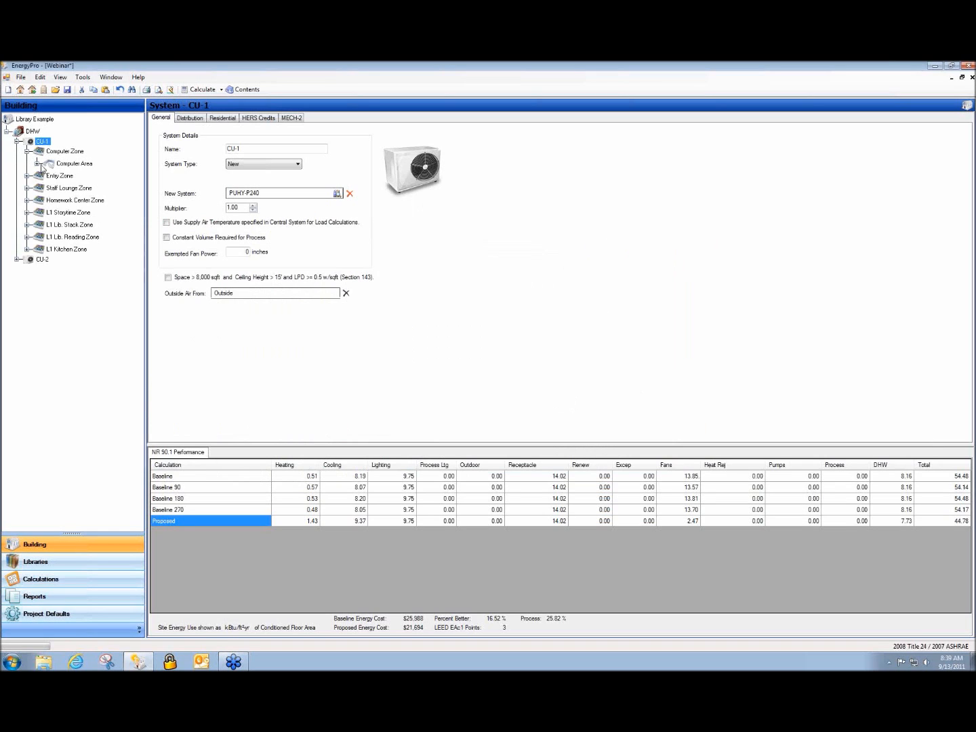
click(37, 163)
click(78, 176)
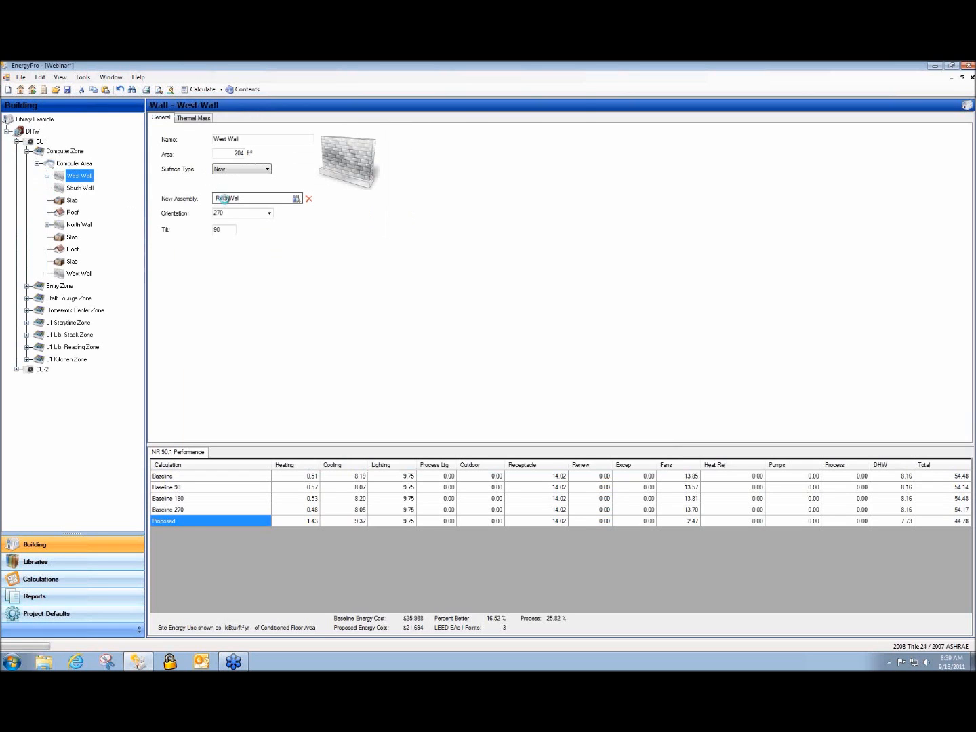
Change the West Wall's assembly from R-19 Wall to R-15 Wall, then cancel the outdated-results print preview
double_click(227, 199)
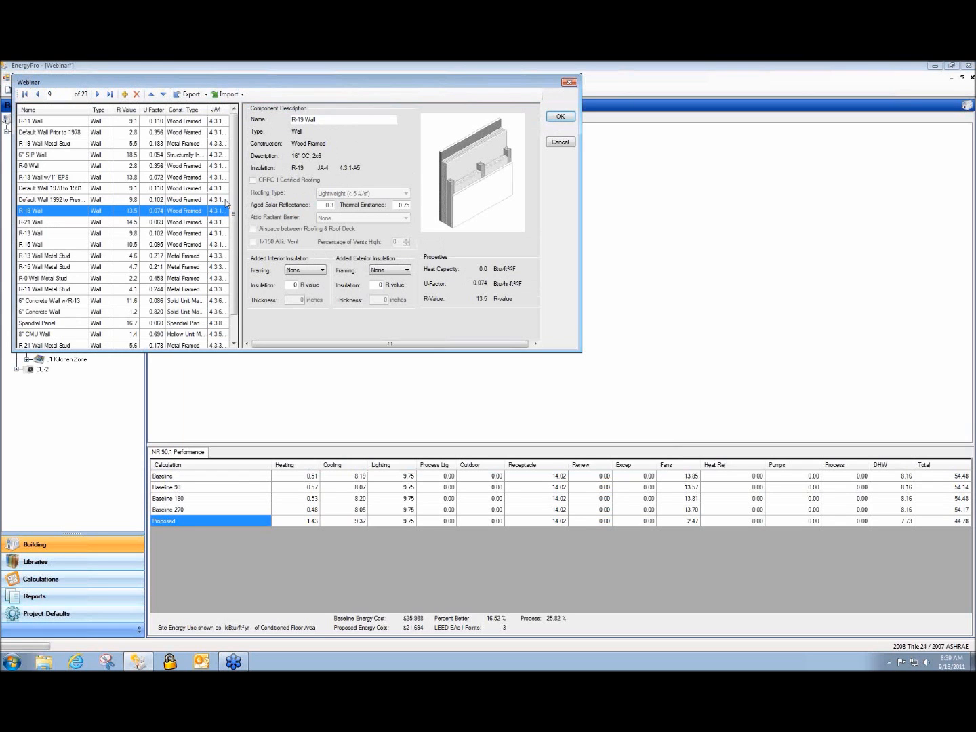
click(25, 244)
click(558, 116)
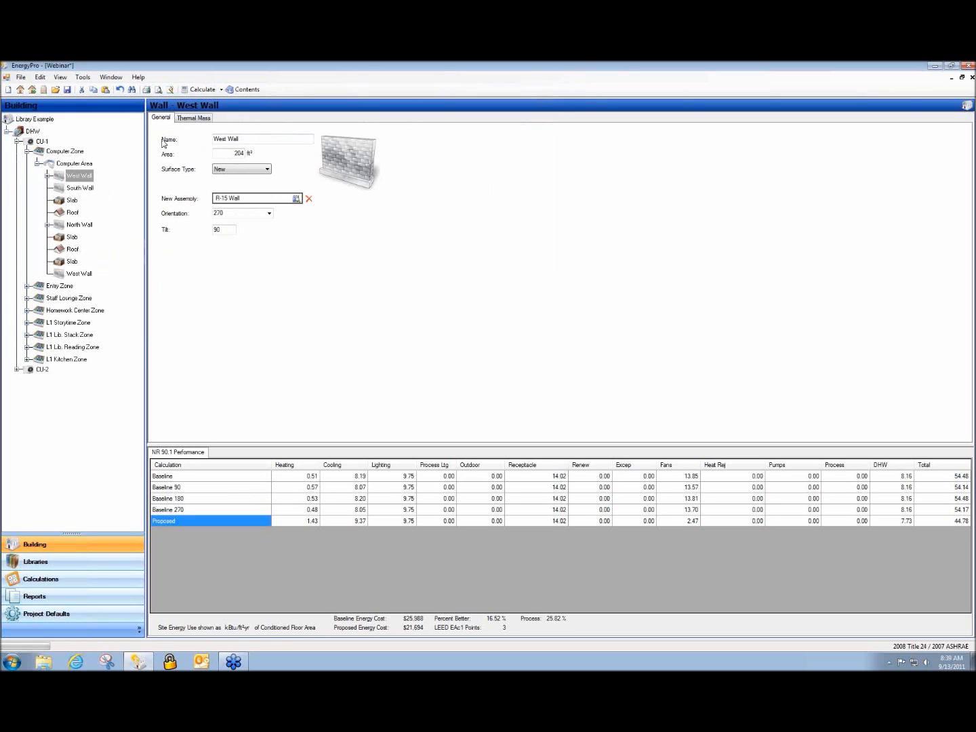
click(159, 90)
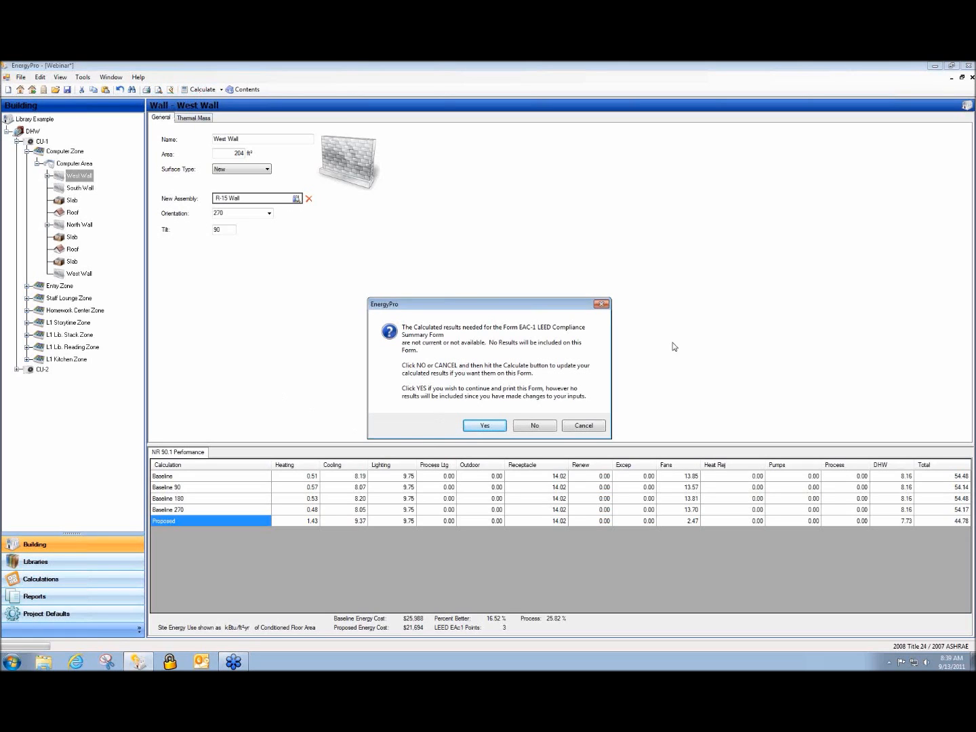
click(586, 427)
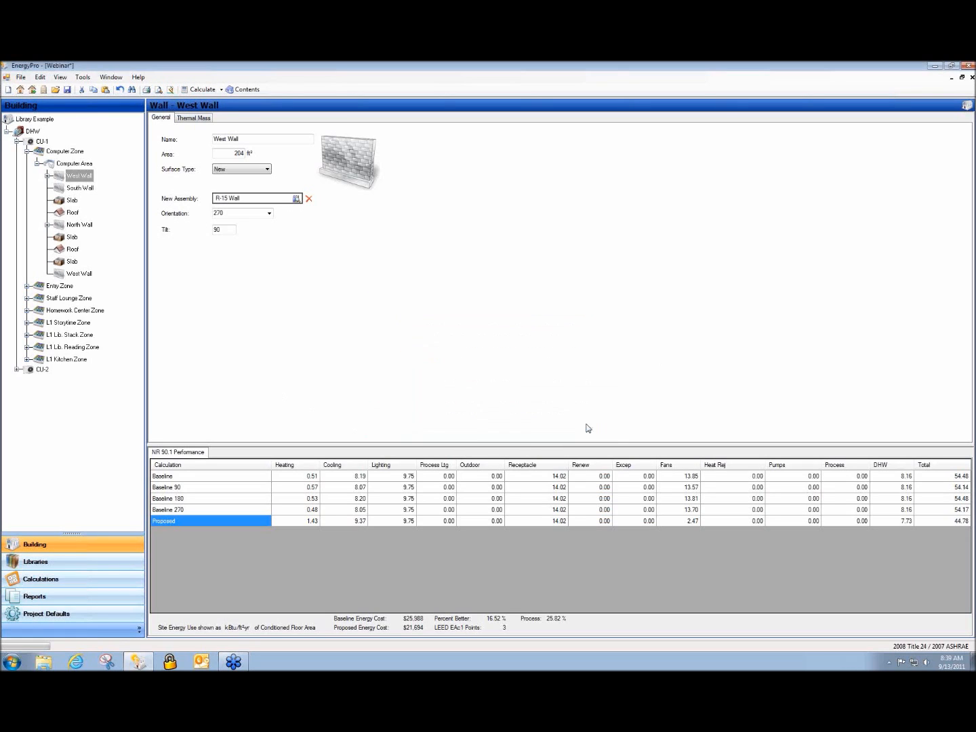
Recalculate to get Proposed 45.19 and $21,748 energy cost, then go to Reports
click(196, 89)
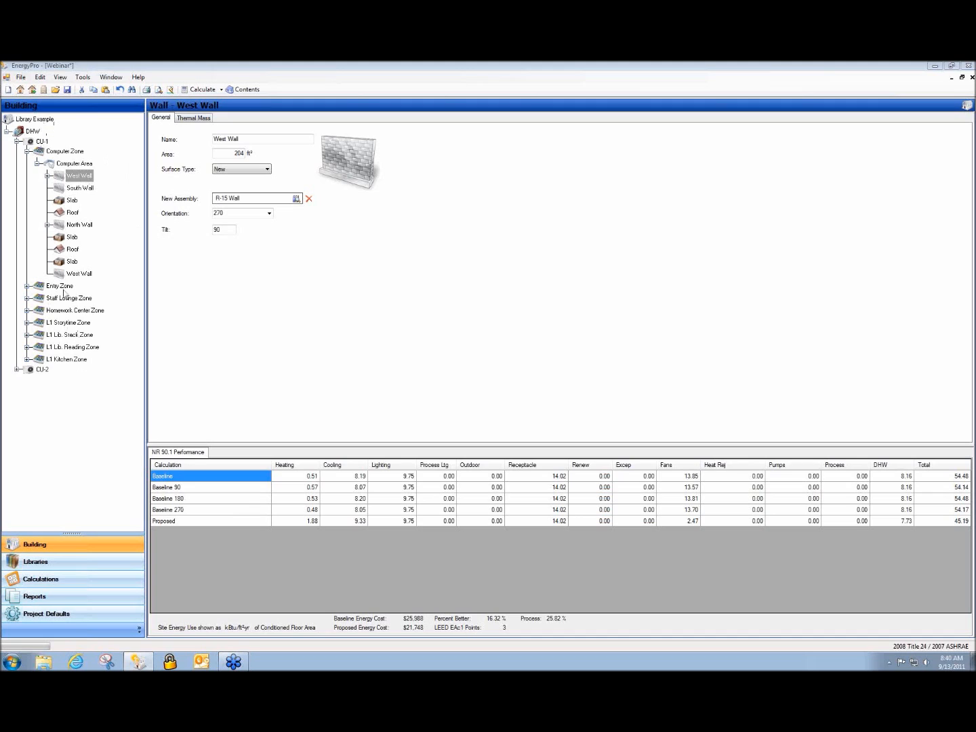
click(85, 276)
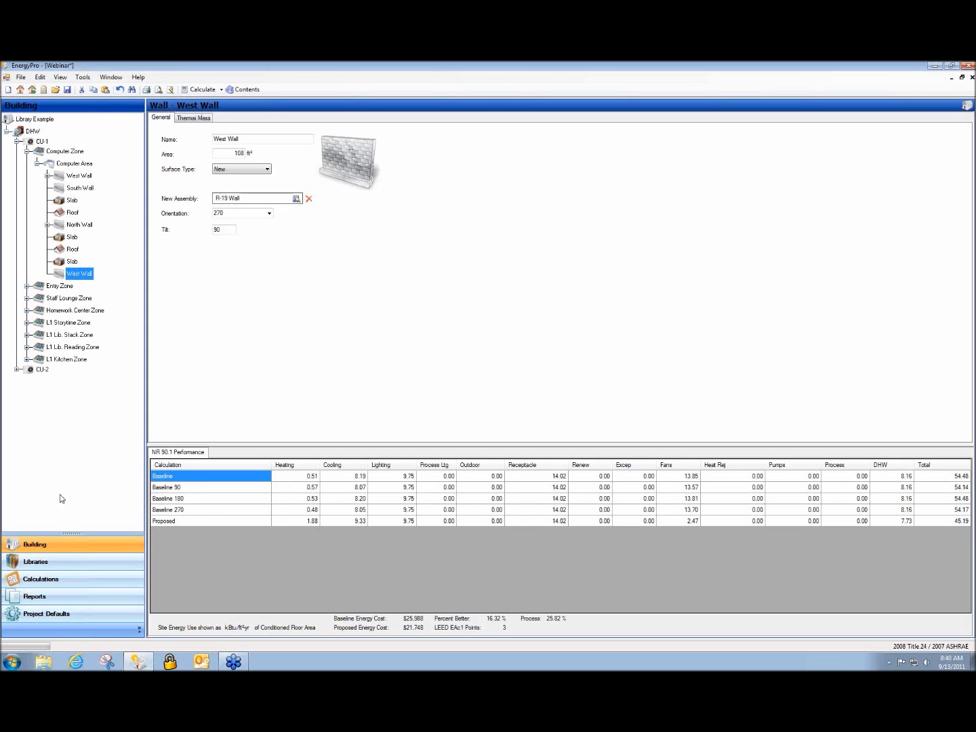
click(79, 599)
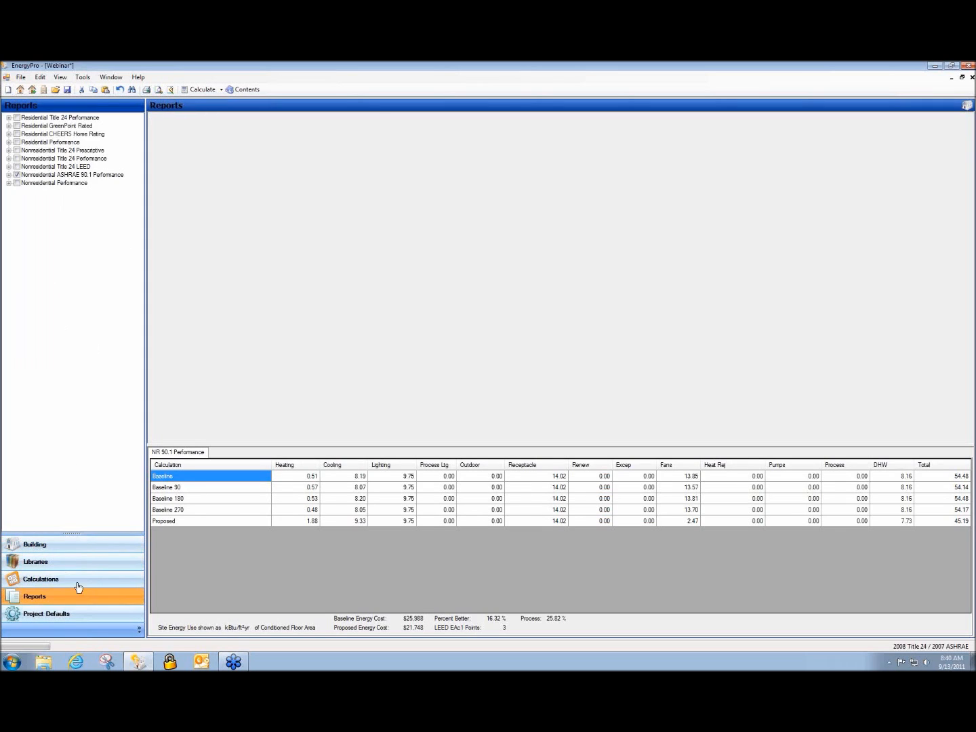
Preview the Nonresidential ASHRAE 90.1 Performance report forms as a 33-page PDF
click(9, 174)
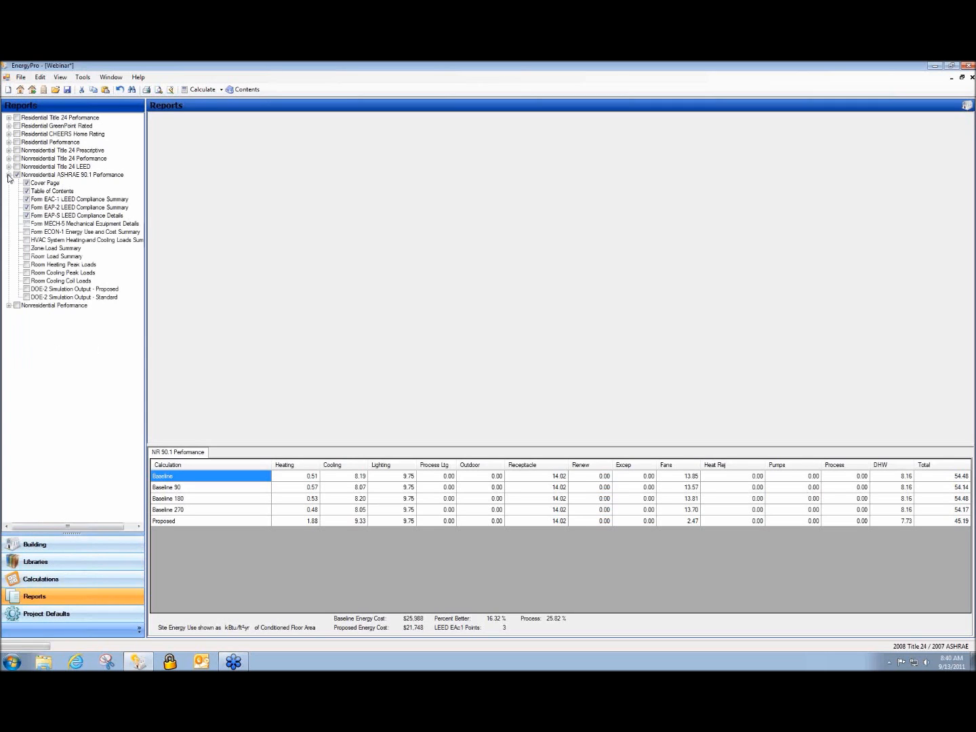
click(159, 91)
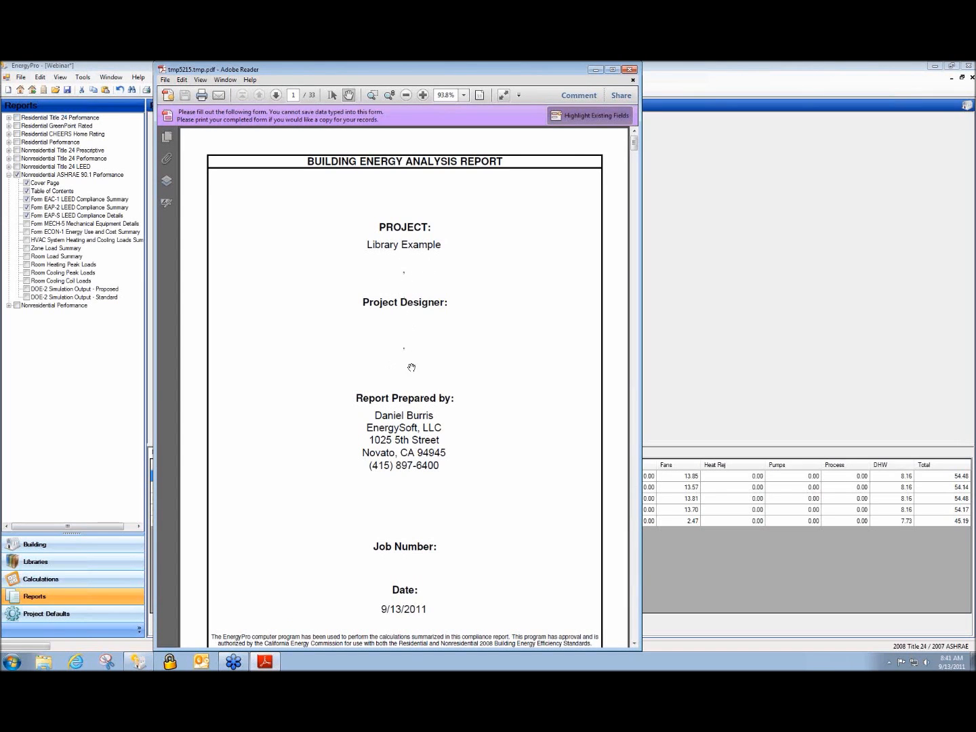
Scroll through the report to the LEED summary showing 16.3% cost savings, then close the PDF
scroll(508, 415, down, 15)
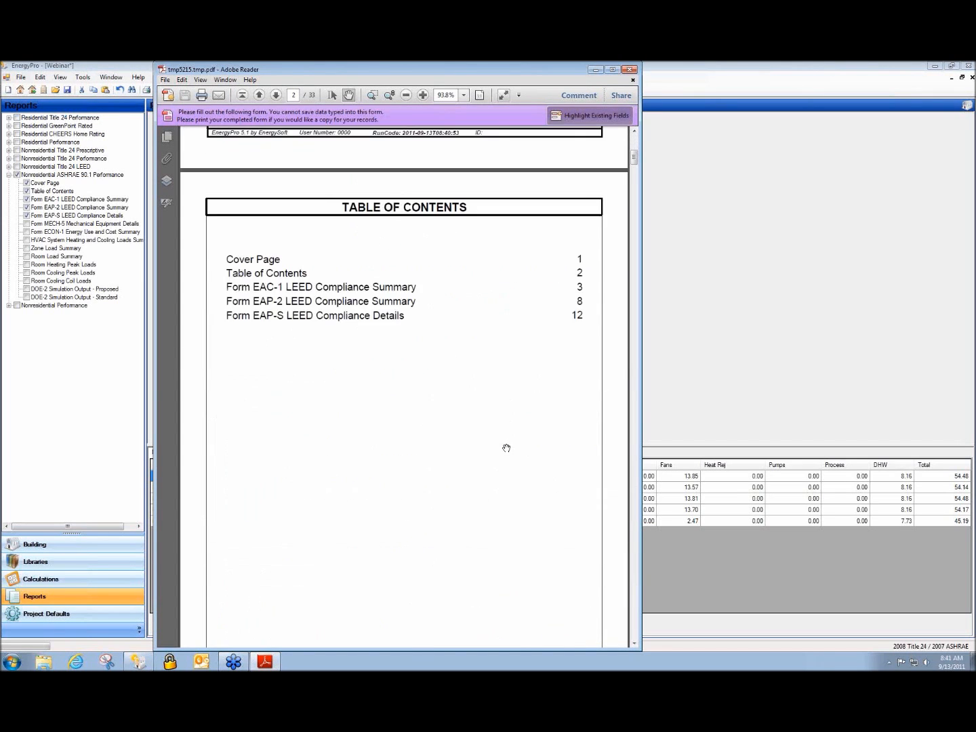
scroll(506, 448, down, 4)
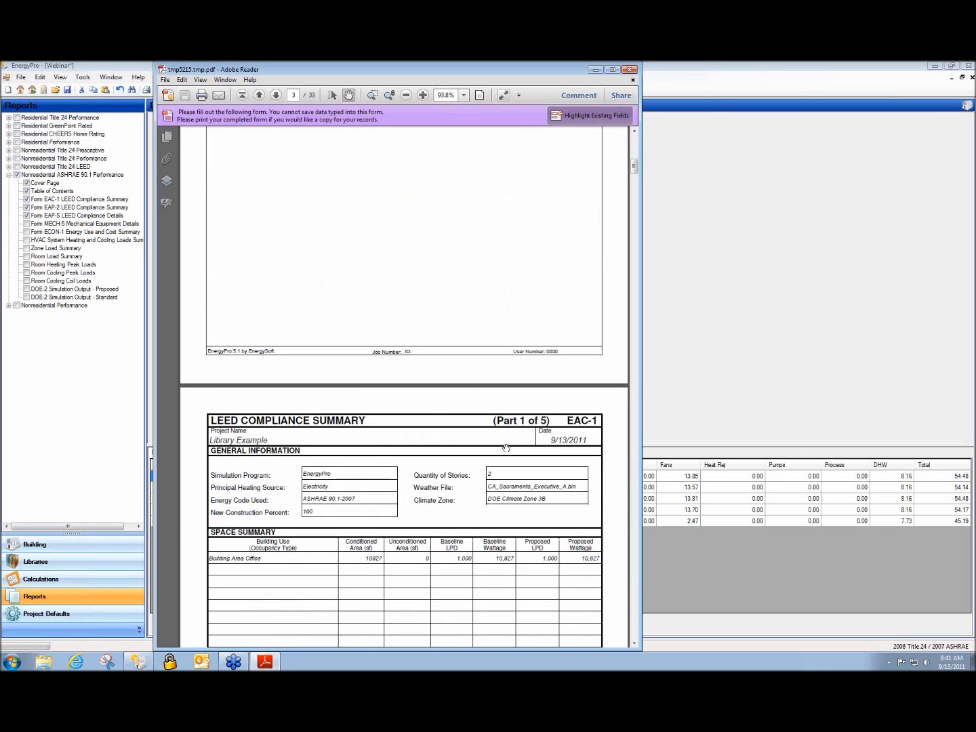
scroll(508, 448, down, 7)
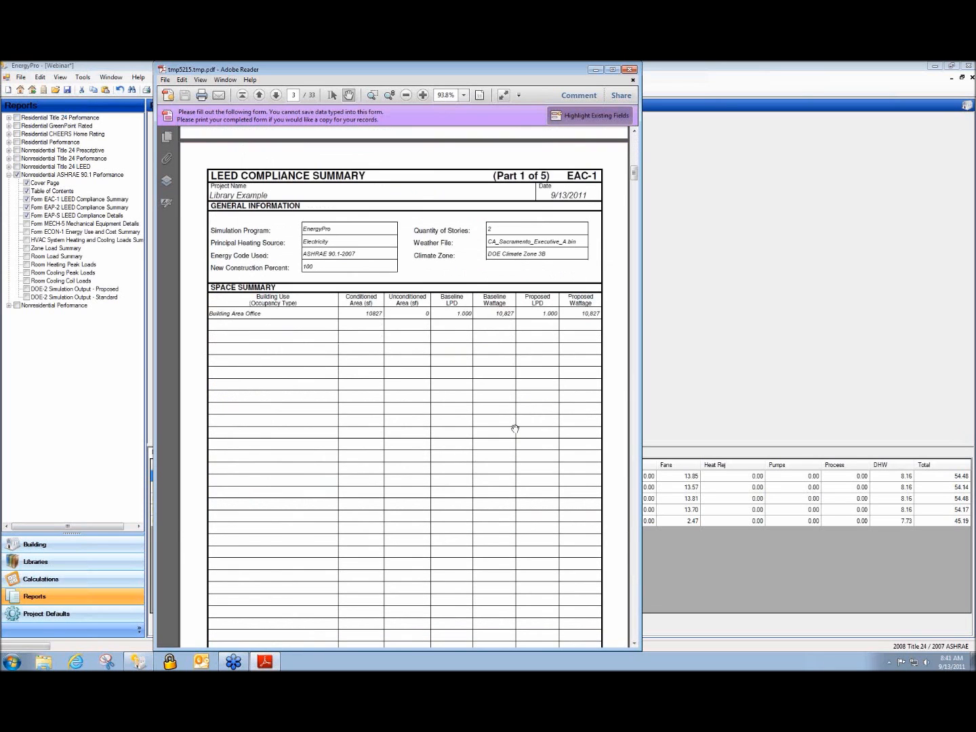
scroll(564, 403, down, 20)
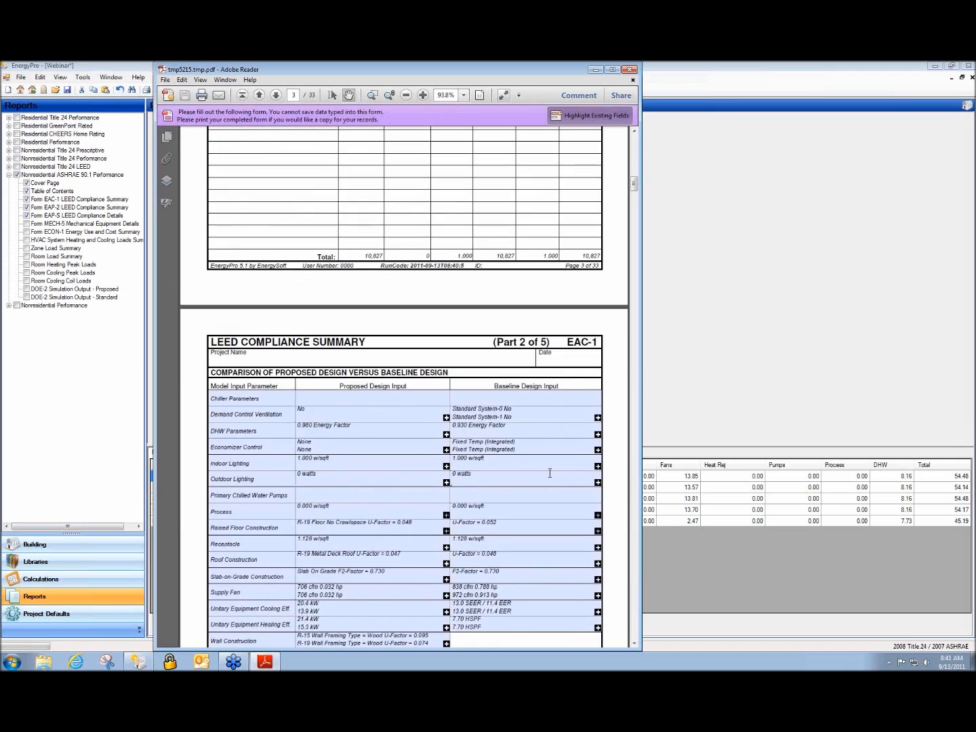
scroll(550, 472, down, 20)
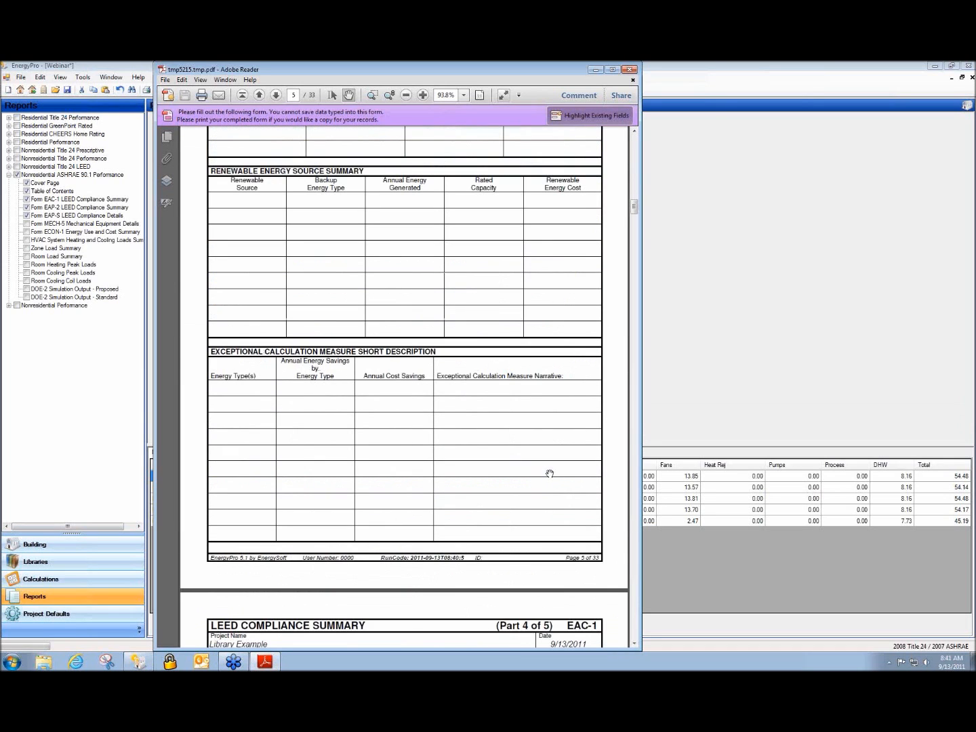
scroll(554, 457, down, 10)
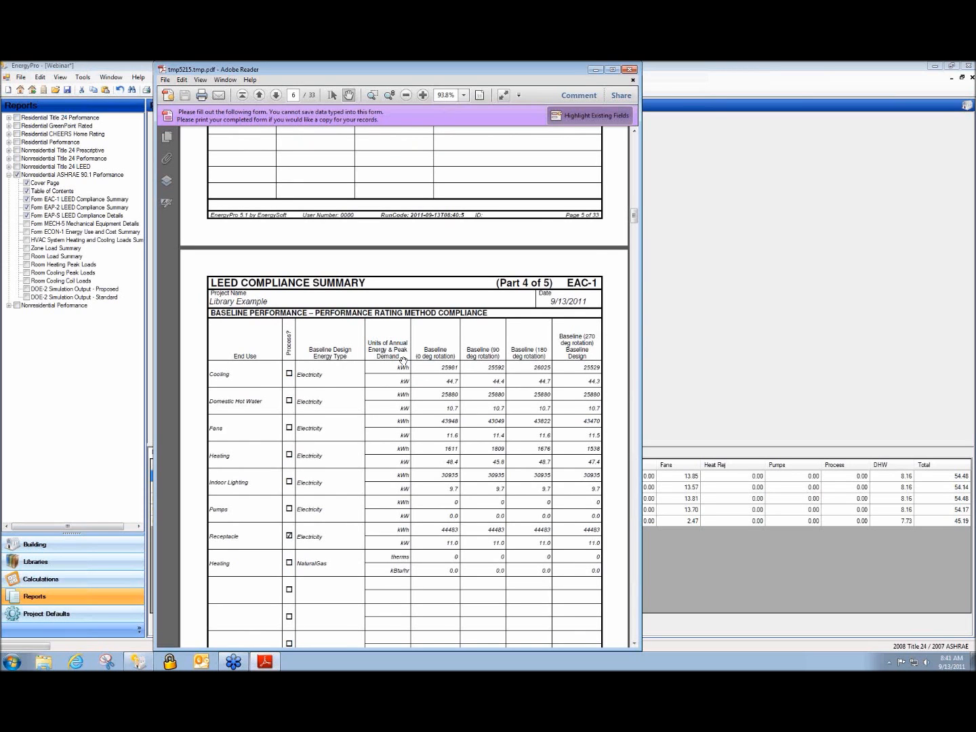
scroll(403, 359, down, 10)
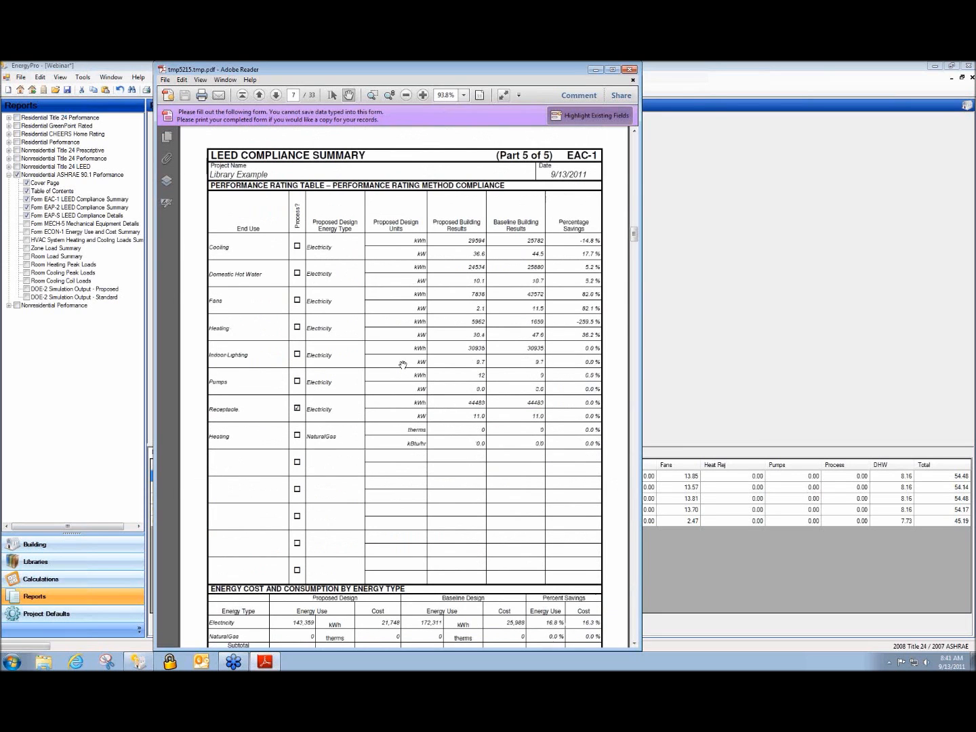
scroll(402, 364, down, 5)
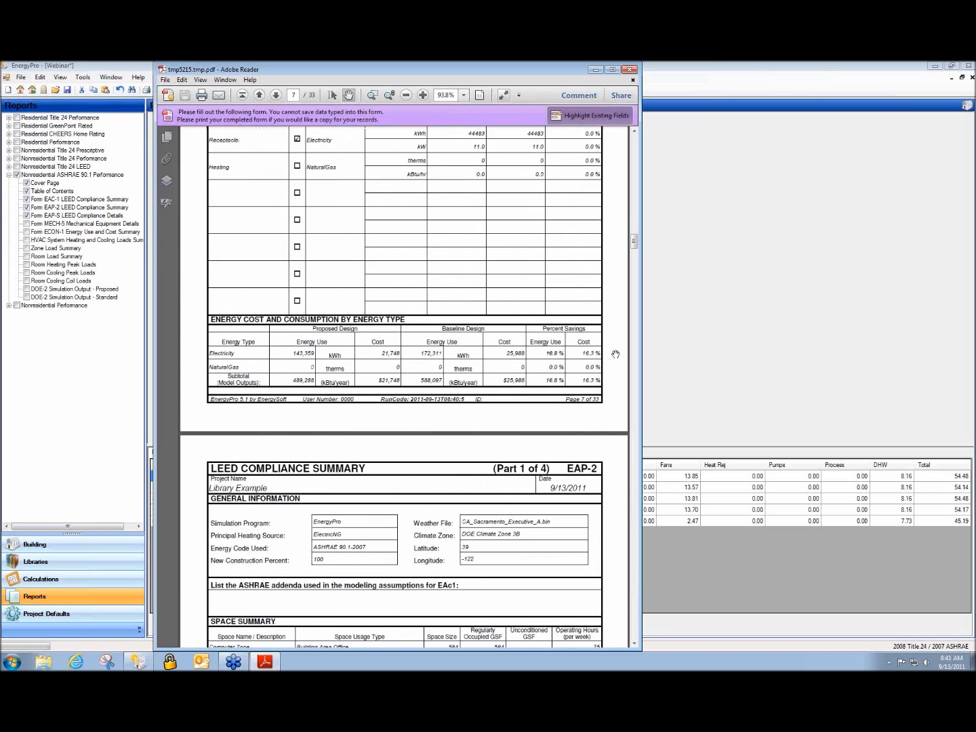
scroll(480, 367, down, 3)
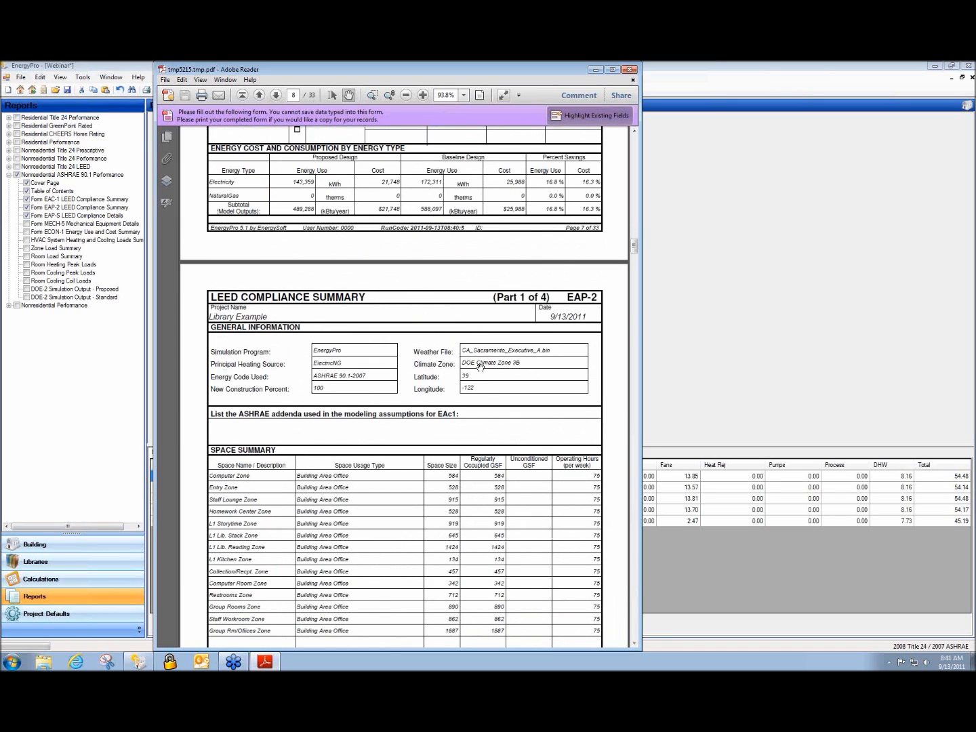
scroll(479, 365, down, 6)
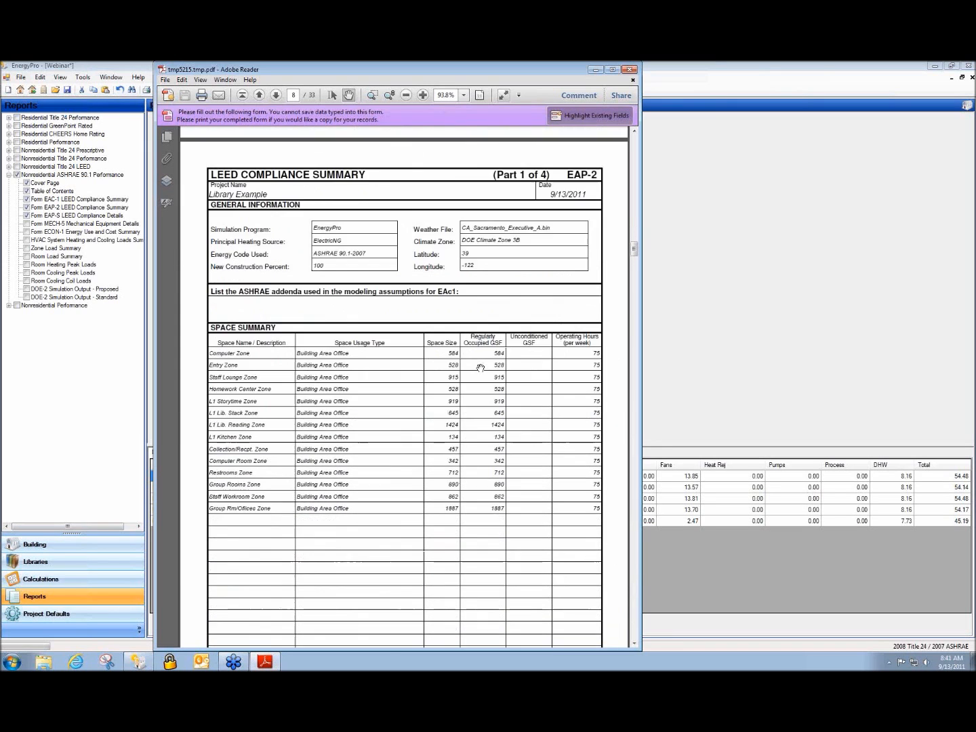
scroll(481, 367, down, 15)
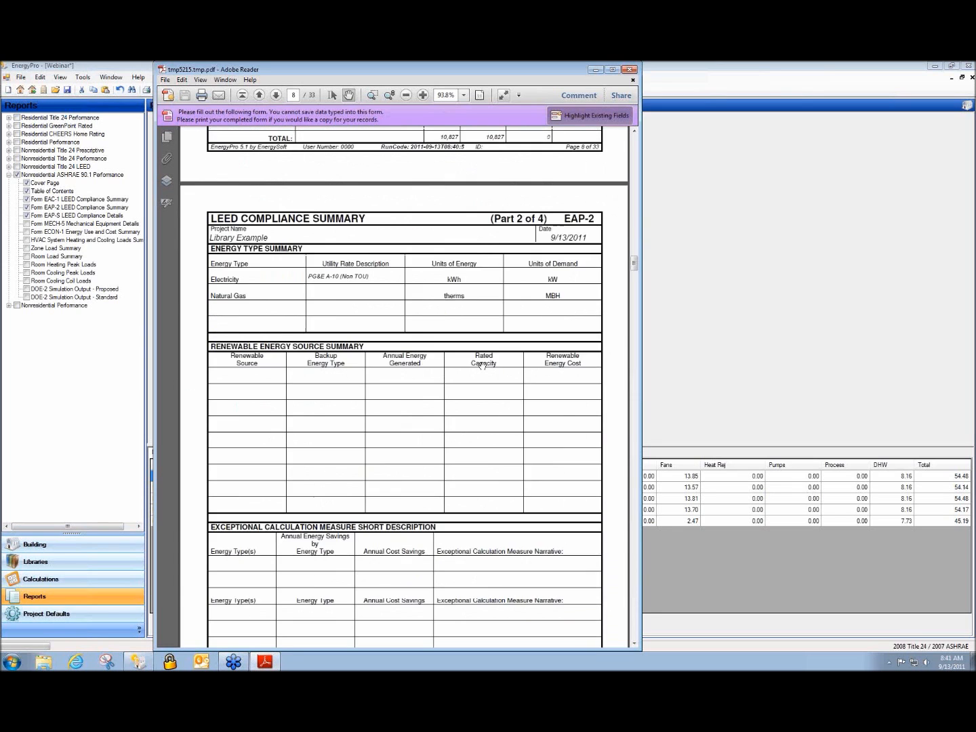
scroll(481, 364, down, 15)
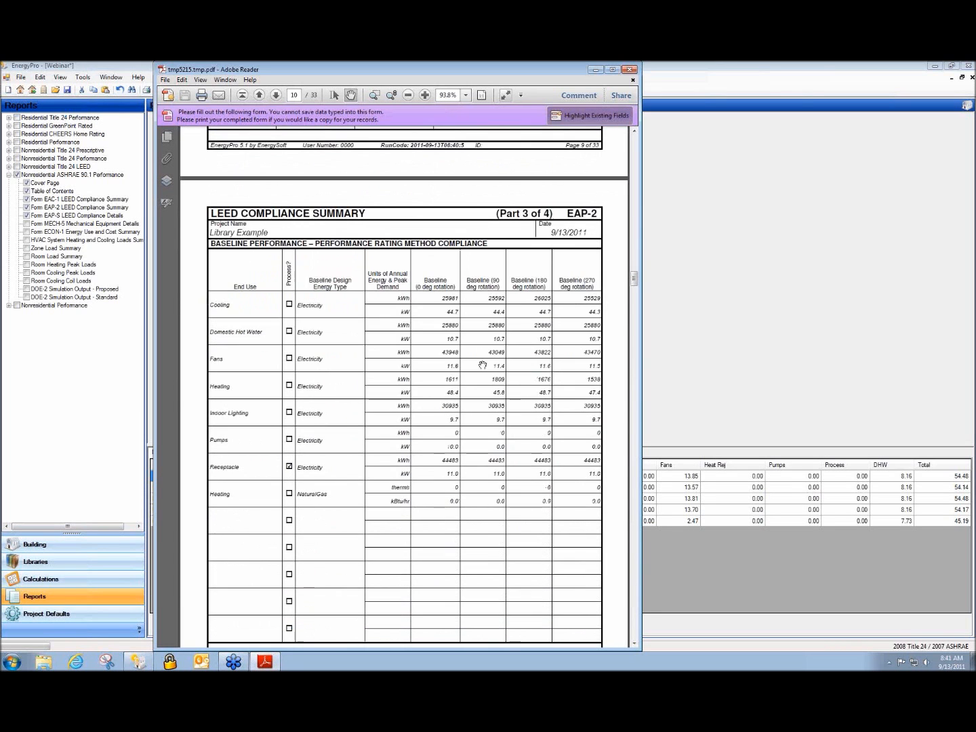
scroll(481, 376, down, 8)
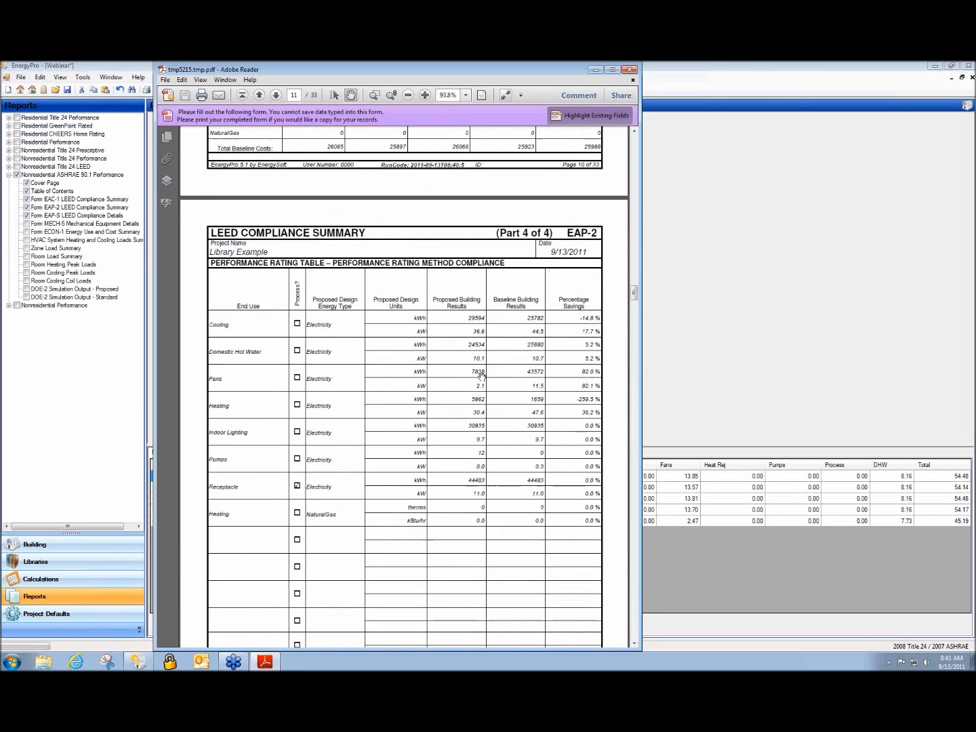
ctrl+scroll(473, 366, down, 3)
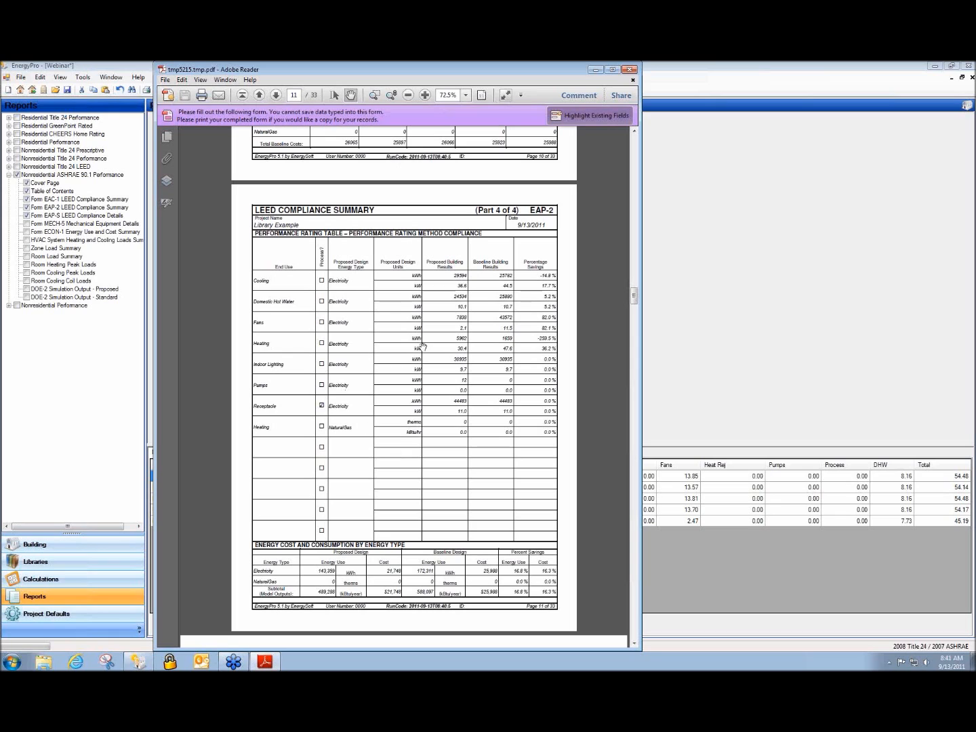
click(630, 70)
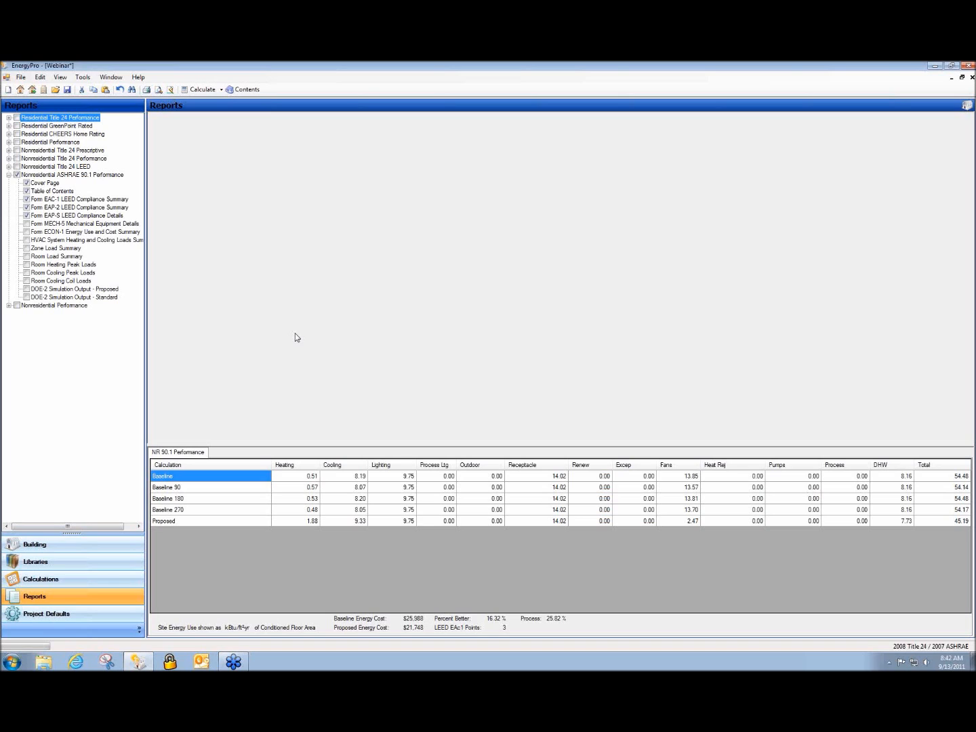
Back in the Building tree, inspect Computer Zone's zonal system library without changing it
click(52, 550)
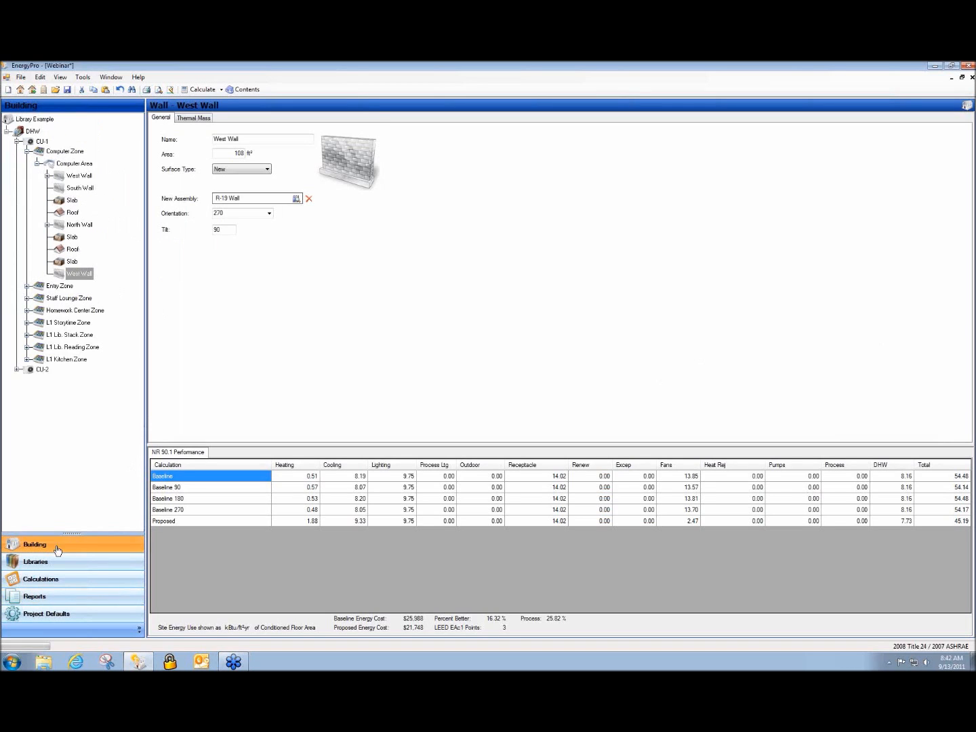
click(28, 151)
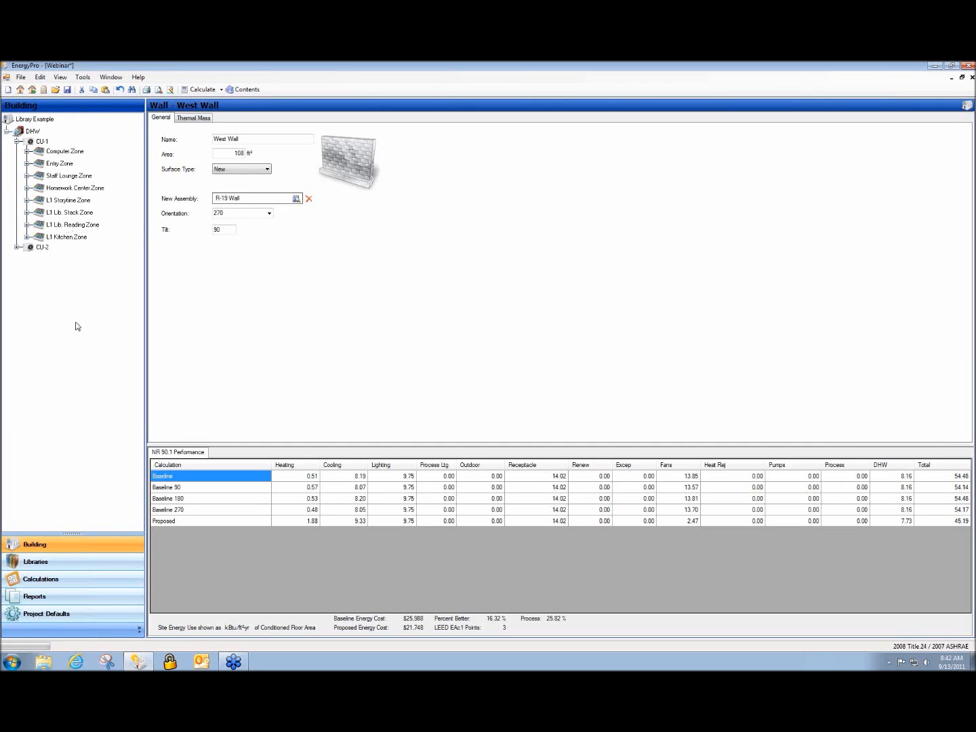
click(57, 153)
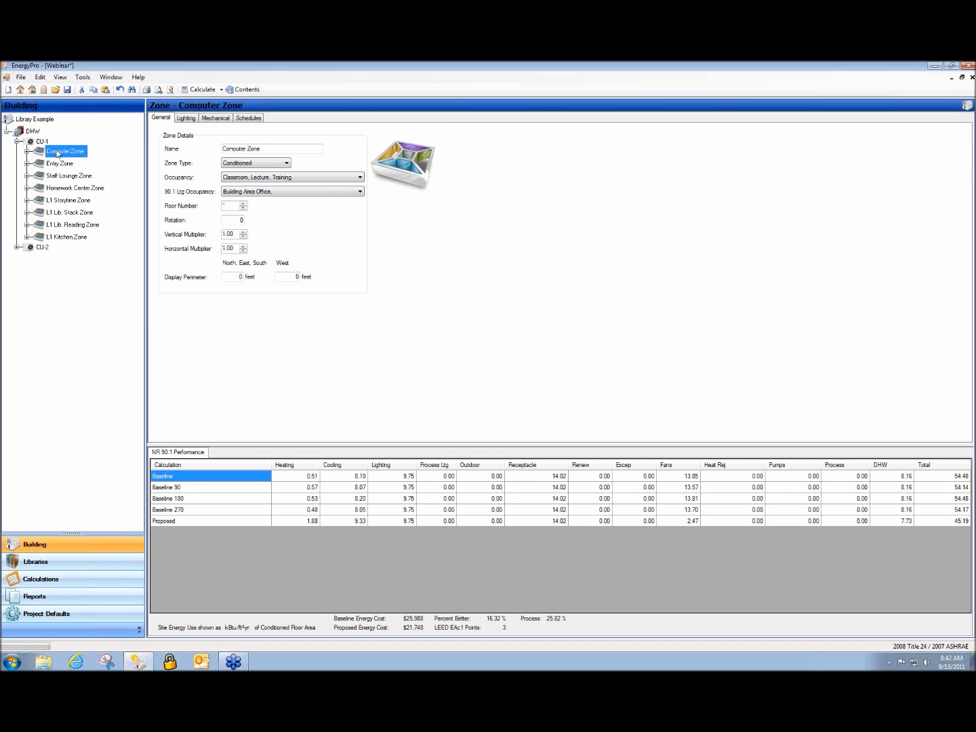
click(216, 119)
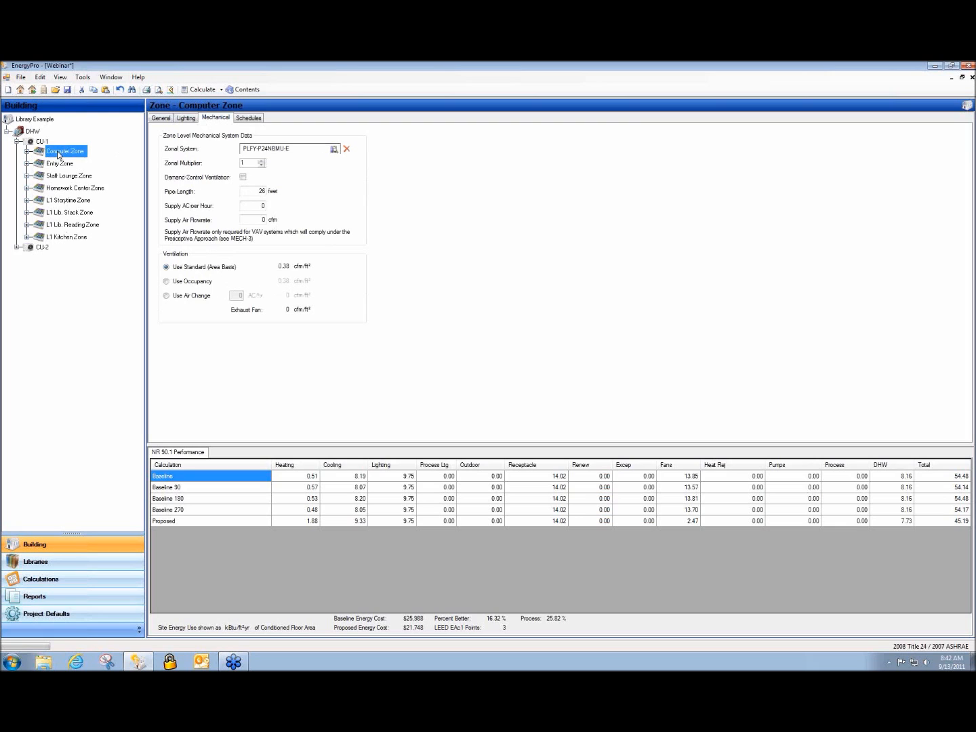
click(267, 154)
double_click(267, 154)
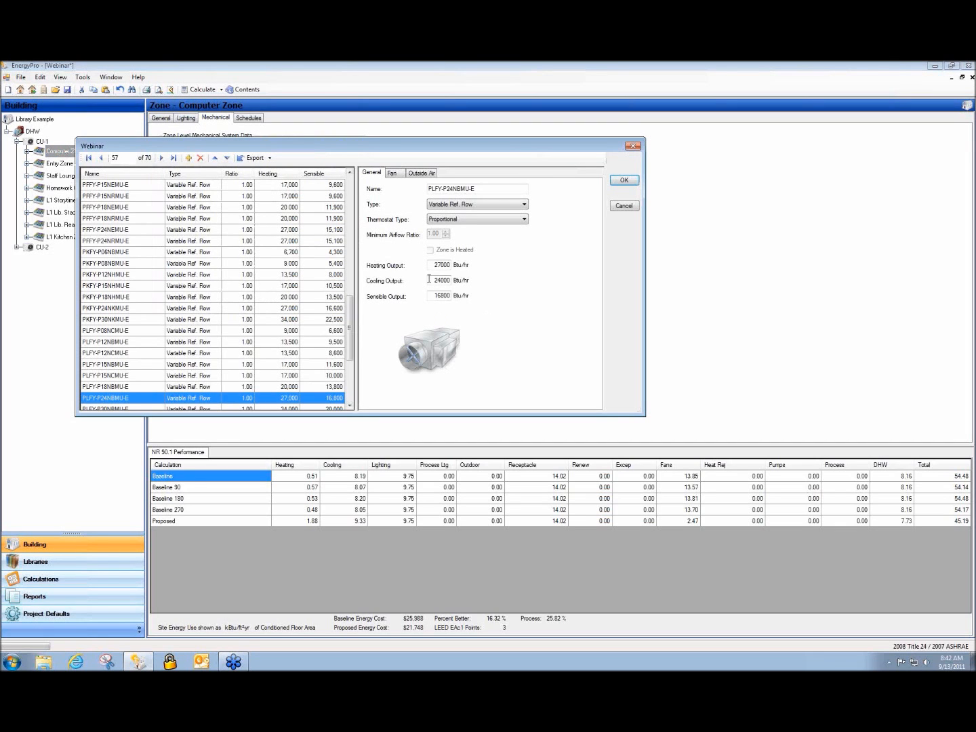
click(622, 205)
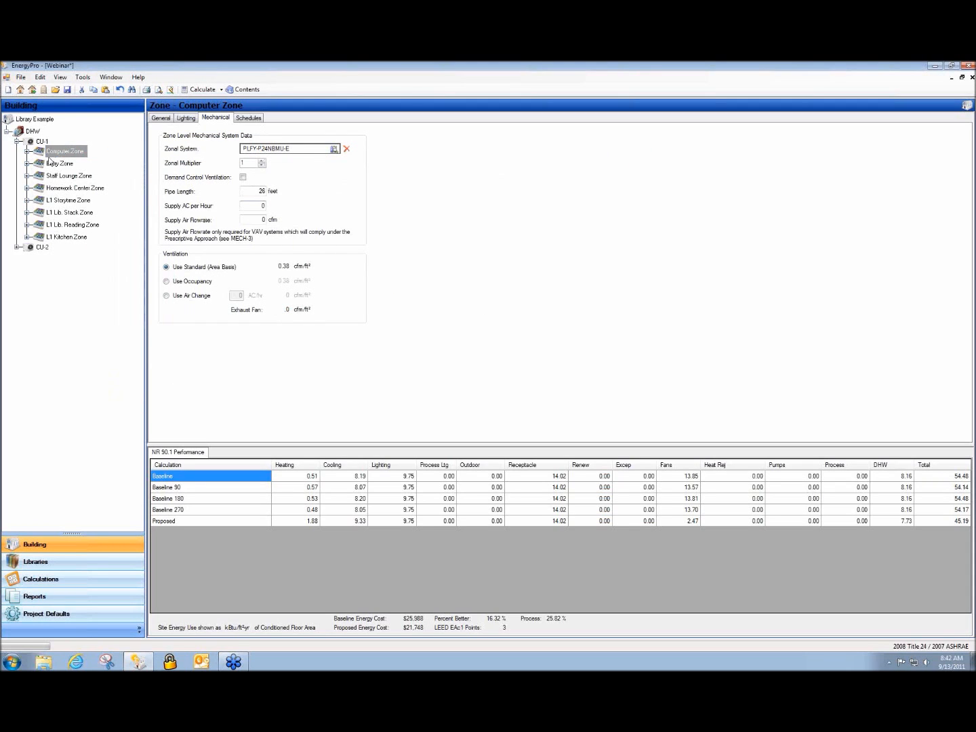
Inspect CU-1's central system library unchanged, then view L1 Kitchen Zone's PLFY-P08NCMU-E data
click(35, 143)
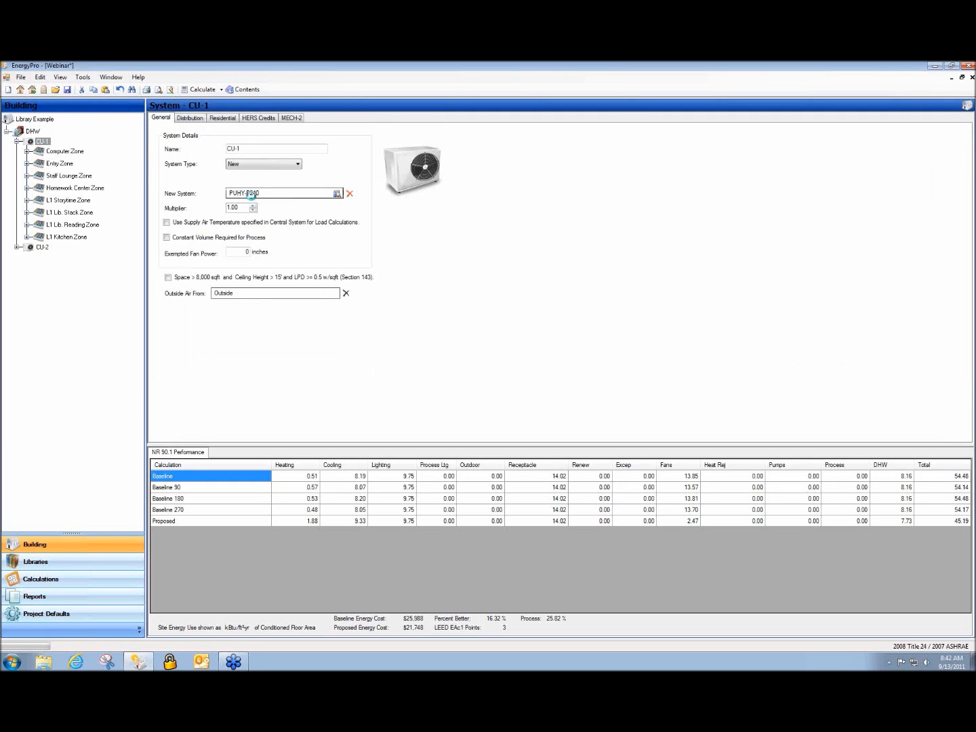
double_click(310, 193)
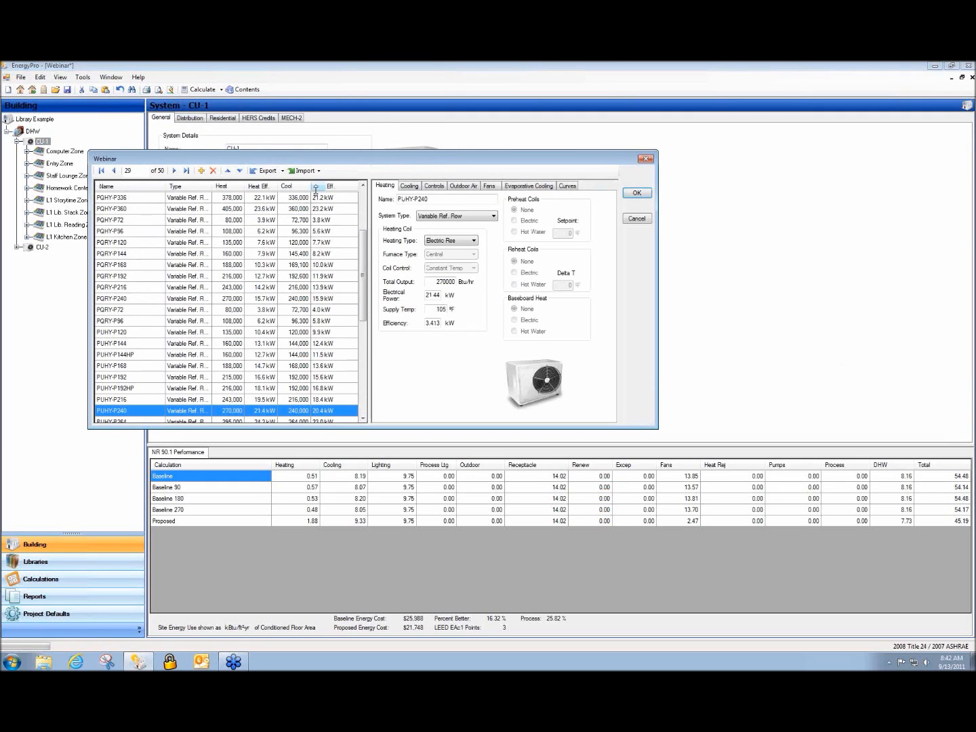
click(630, 218)
click(59, 237)
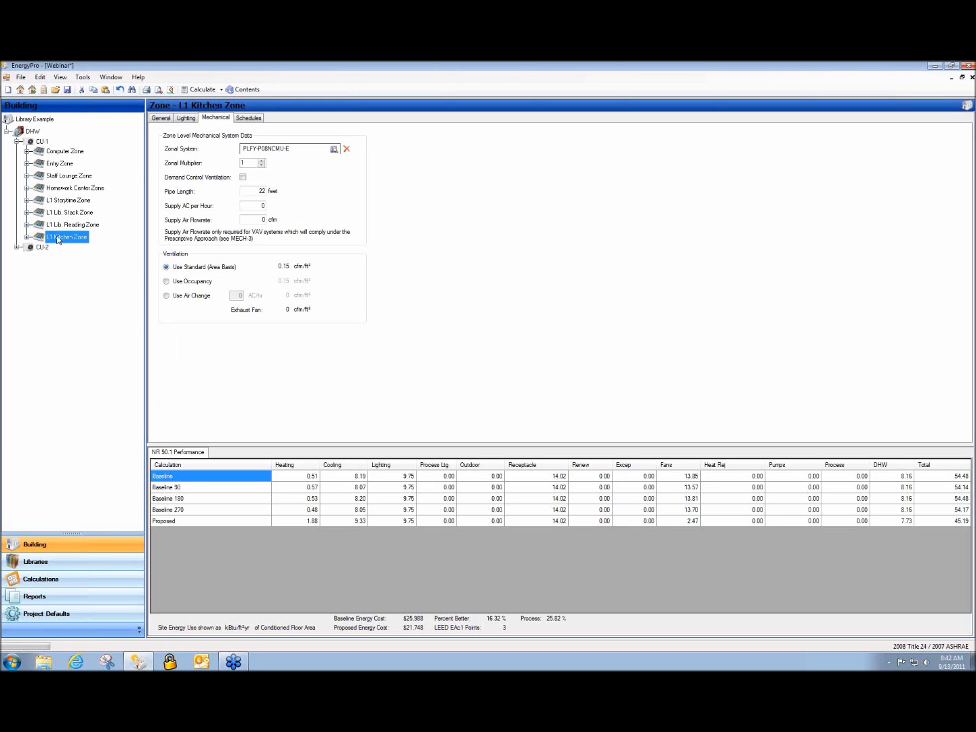
Delete L1 Kitchen, Reading, Stack, Storytime, Homework Center and Staff Lounge zones, then recalculate
right_click(59, 237)
click(82, 290)
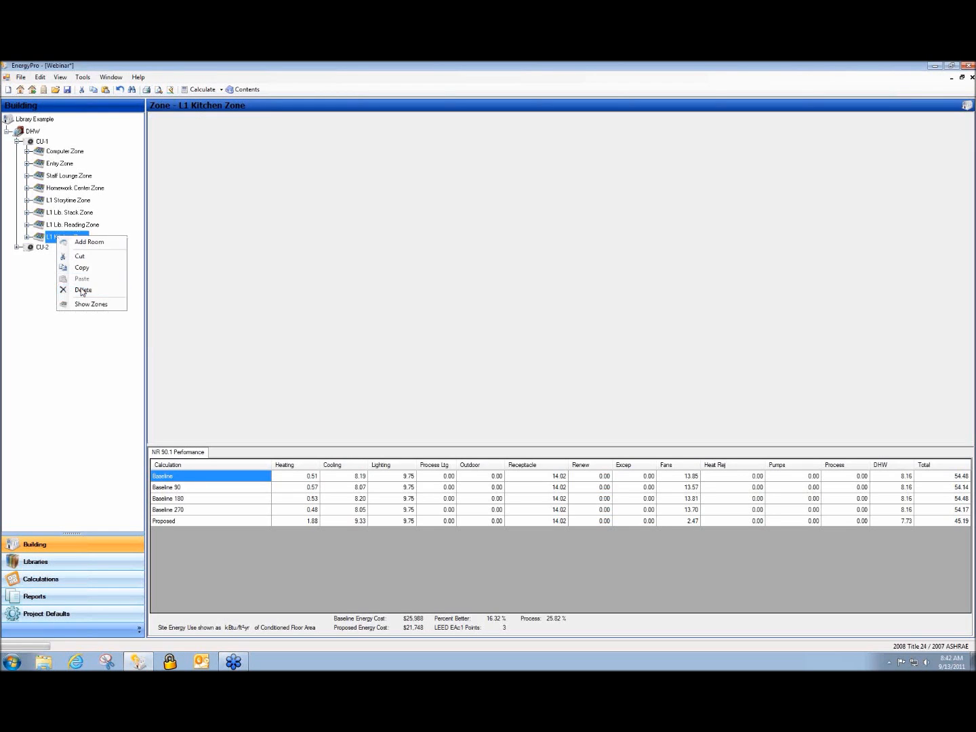
right_click(64, 223)
click(89, 272)
right_click(65, 211)
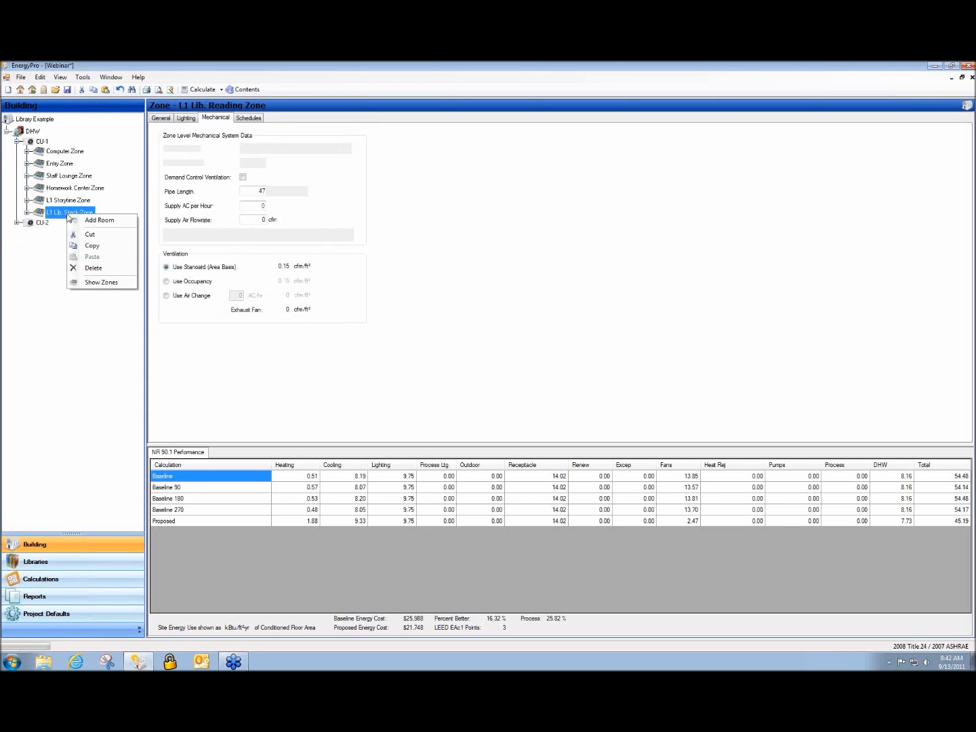
click(89, 264)
right_click(66, 201)
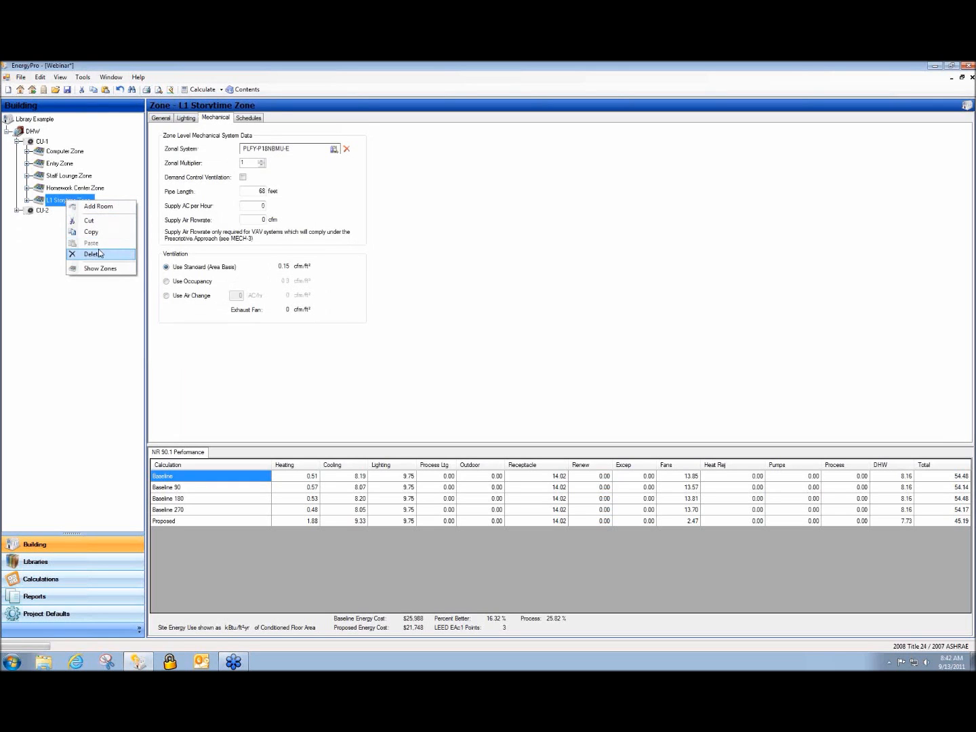
click(94, 252)
right_click(61, 188)
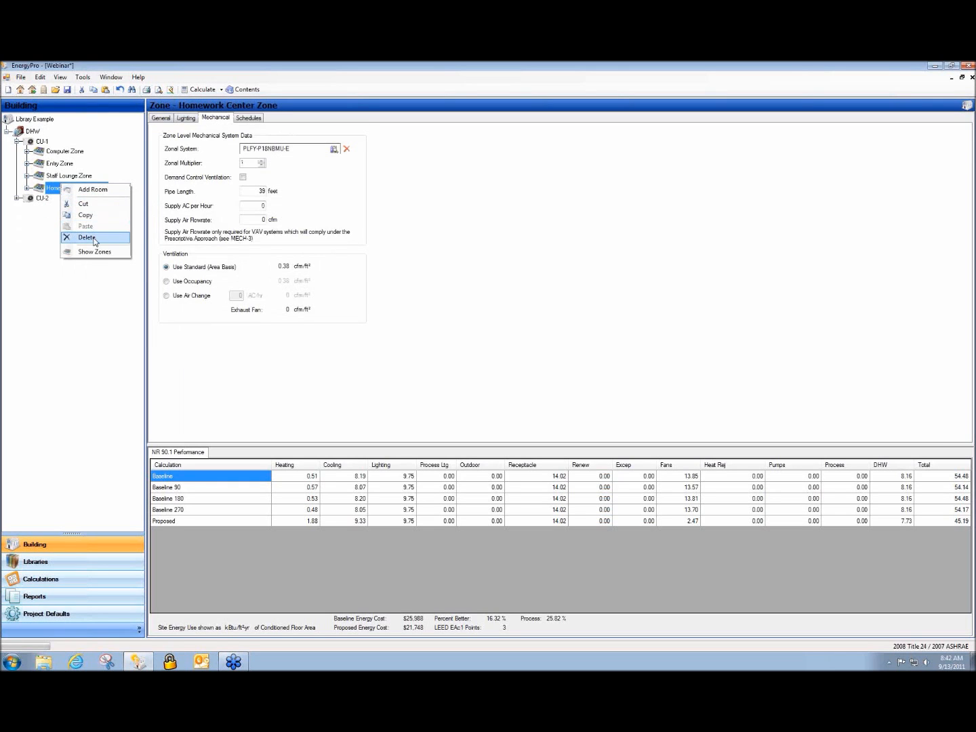
click(94, 237)
right_click(61, 176)
click(89, 229)
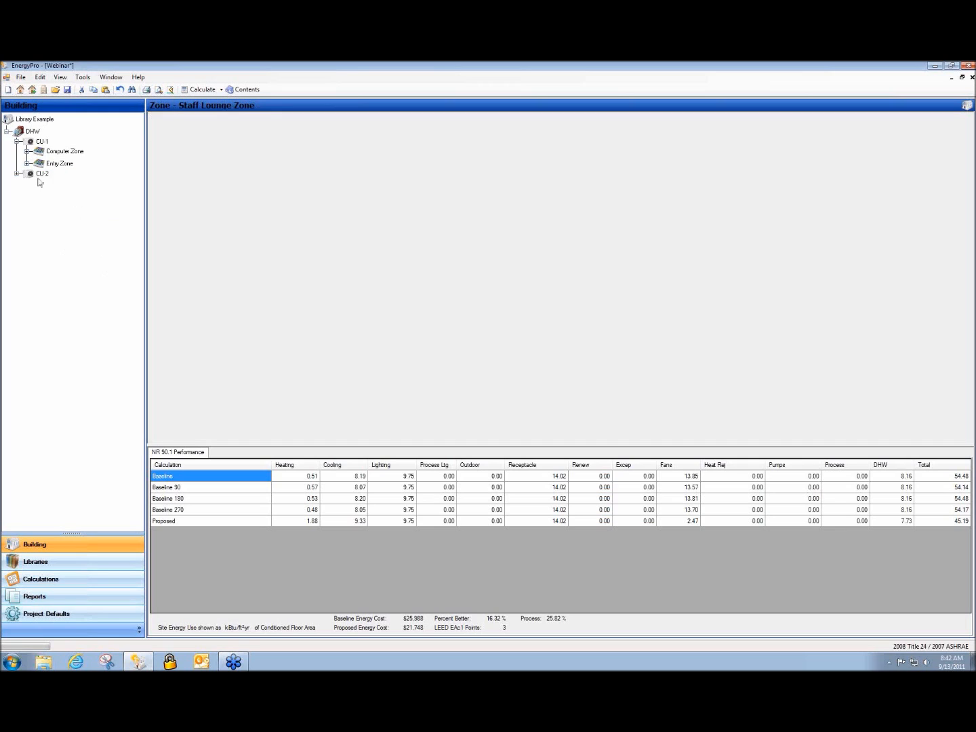
click(195, 91)
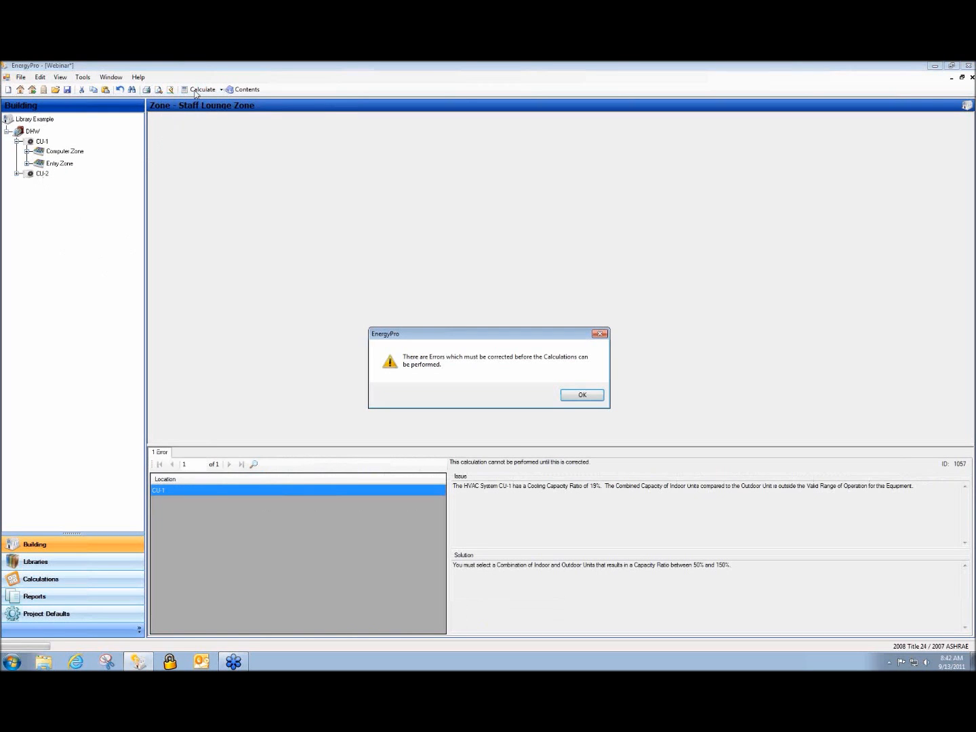
Dismiss the 19% capacity ratio error, delete system CU-1, and list CU-2's six zones
click(581, 395)
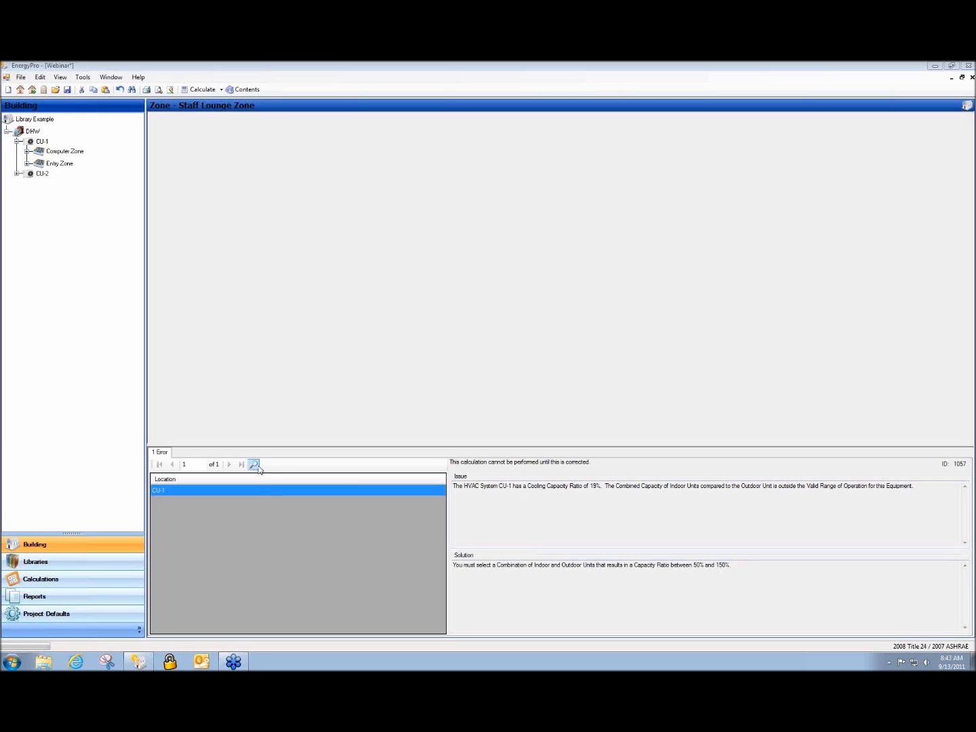
click(39, 143)
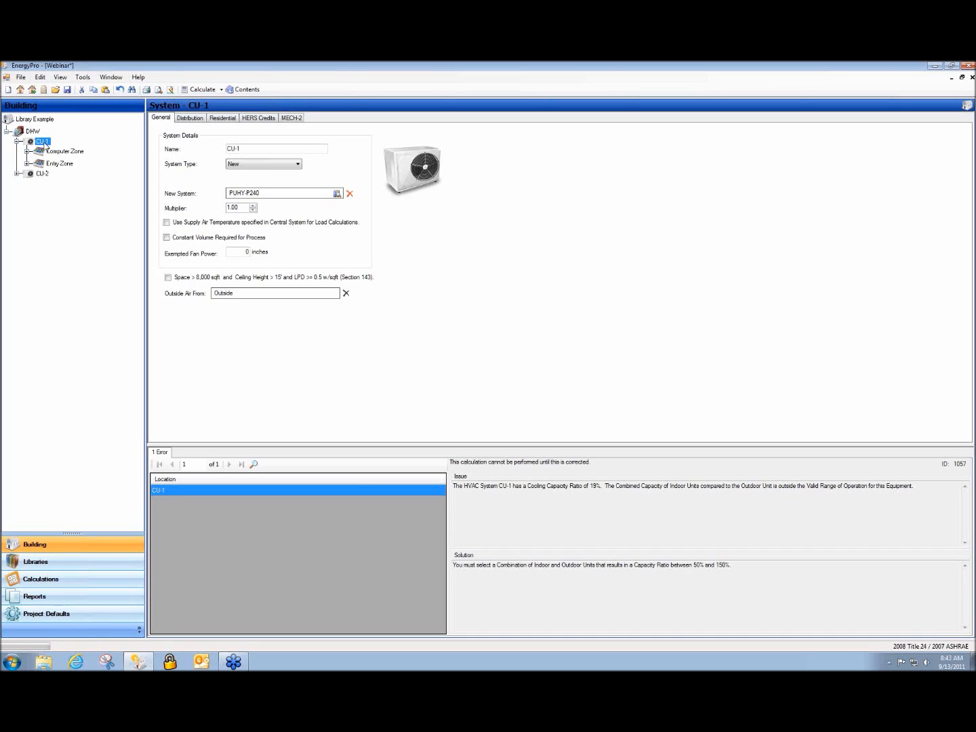
right_click(46, 144)
click(73, 200)
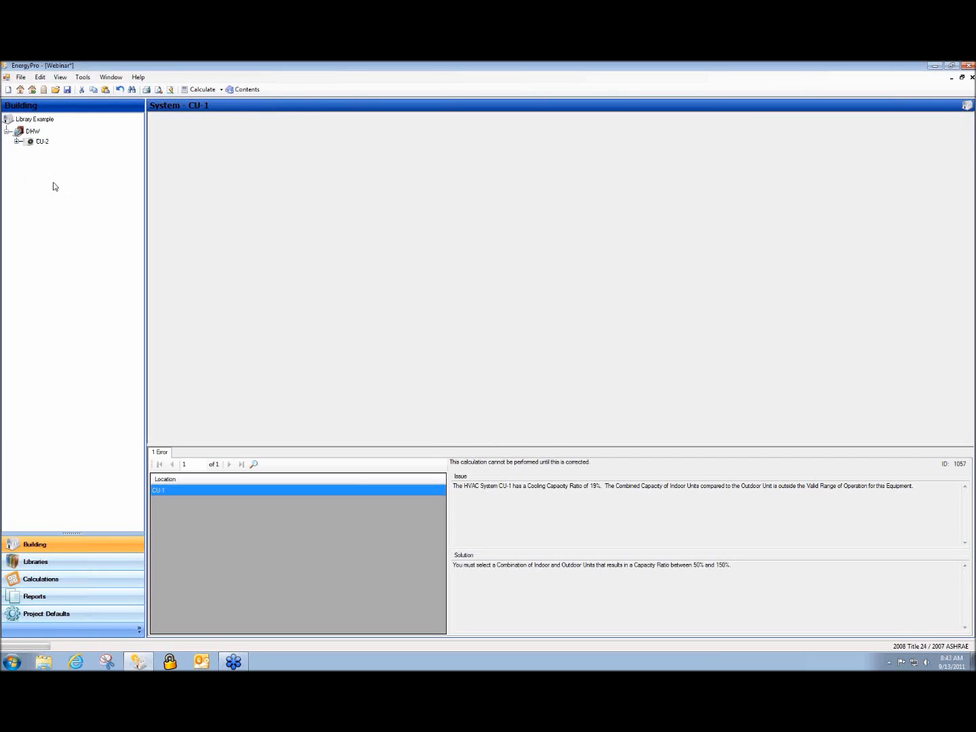
click(17, 141)
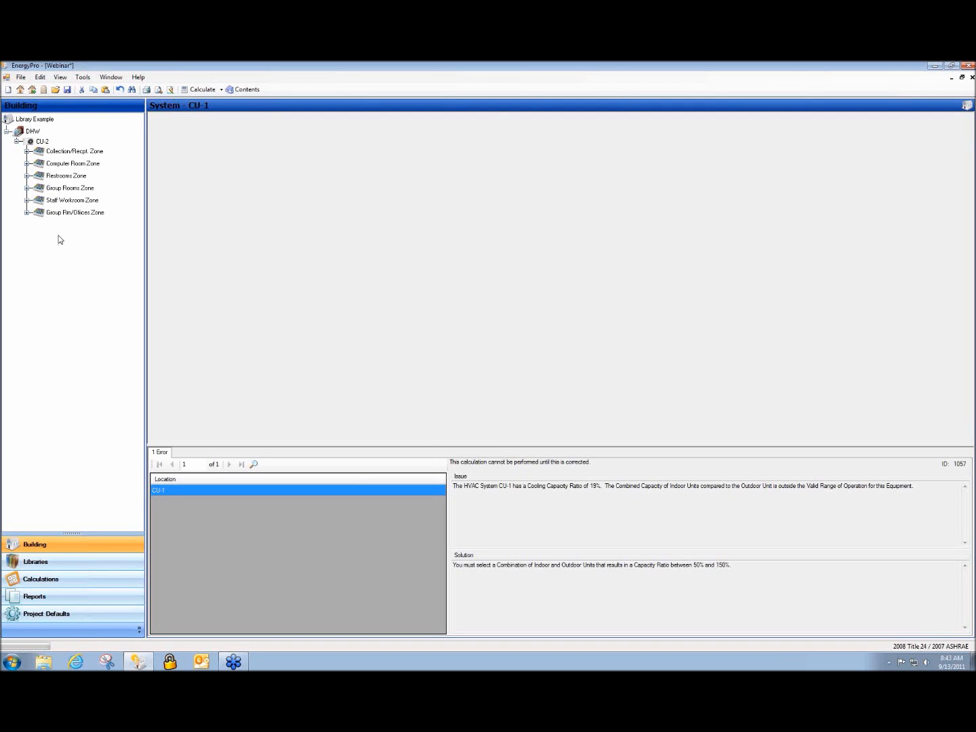
Expand Group Rm/Offices Zone and its area, then copy the zone
click(52, 214)
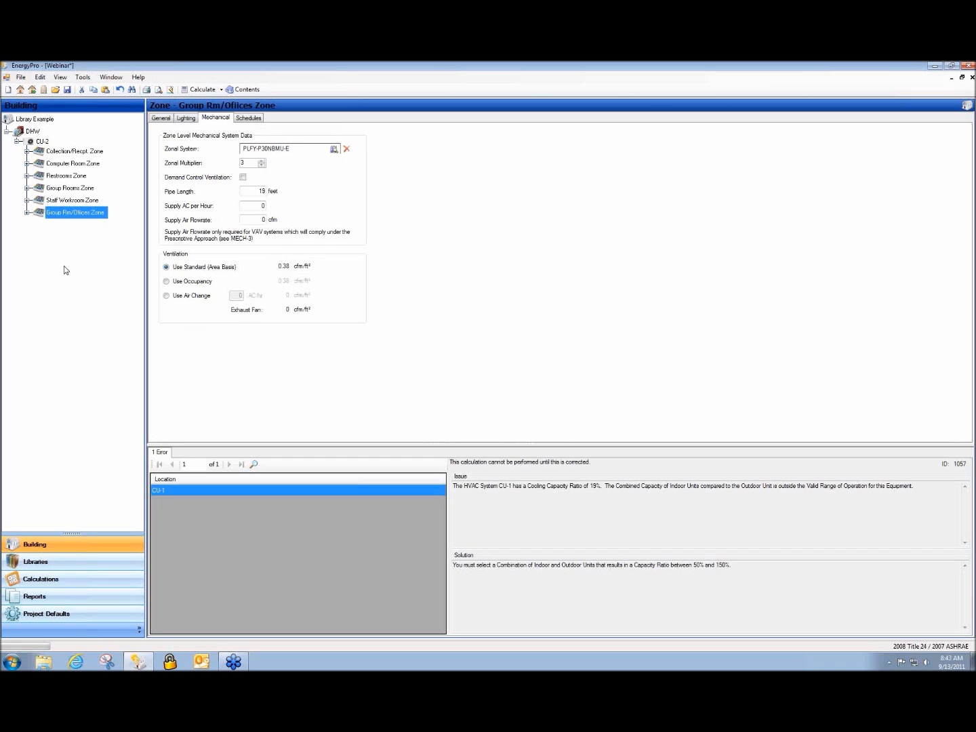
click(27, 212)
click(37, 225)
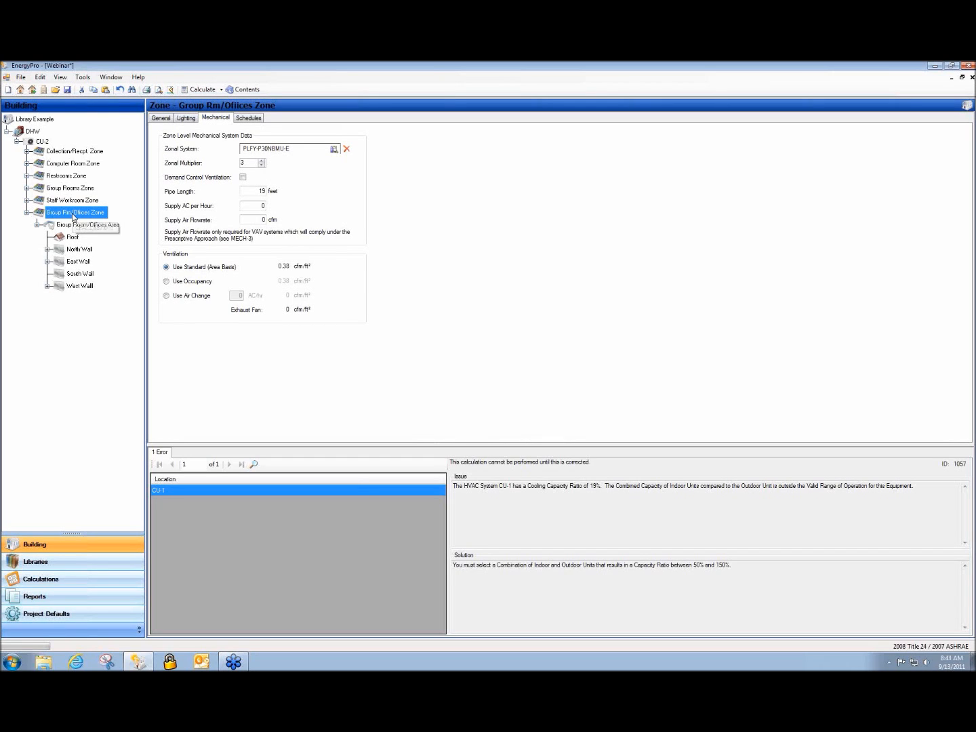
right_click(74, 213)
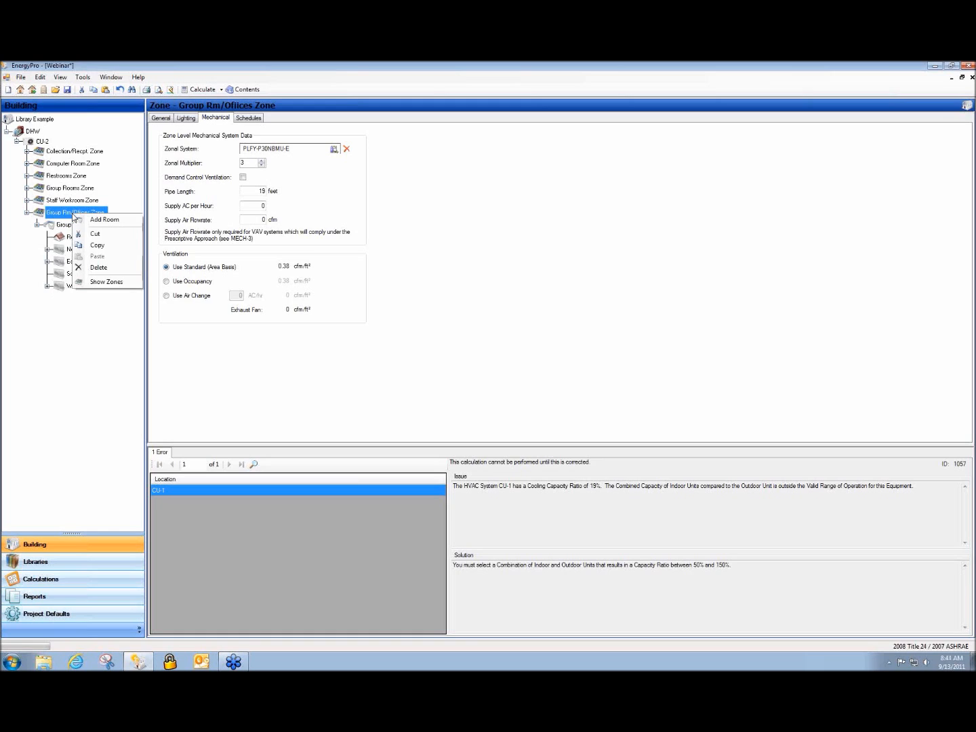
click(96, 246)
Paste two copies of Group Rm/Offices Zone into CU-2
click(38, 143)
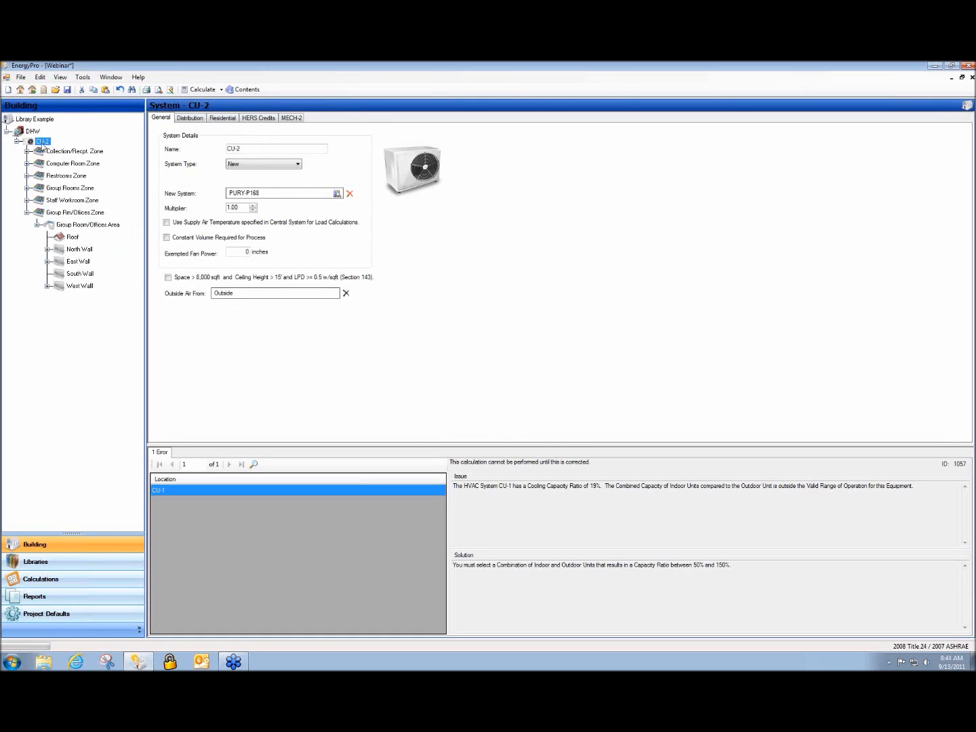
right_click(42, 143)
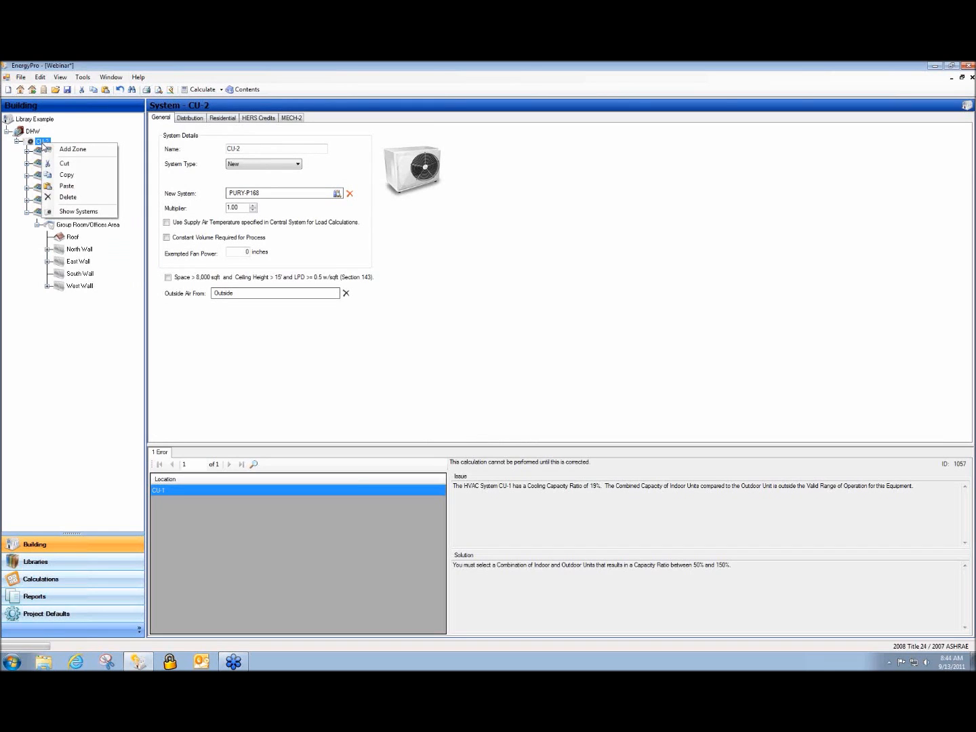
click(80, 187)
right_click(35, 143)
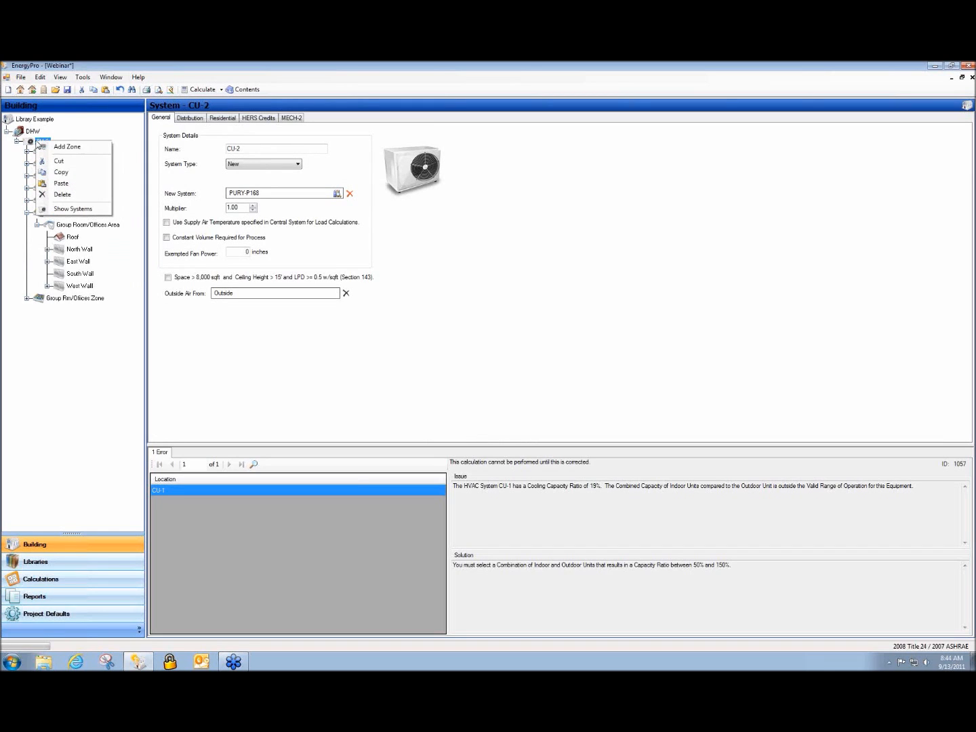
click(89, 185)
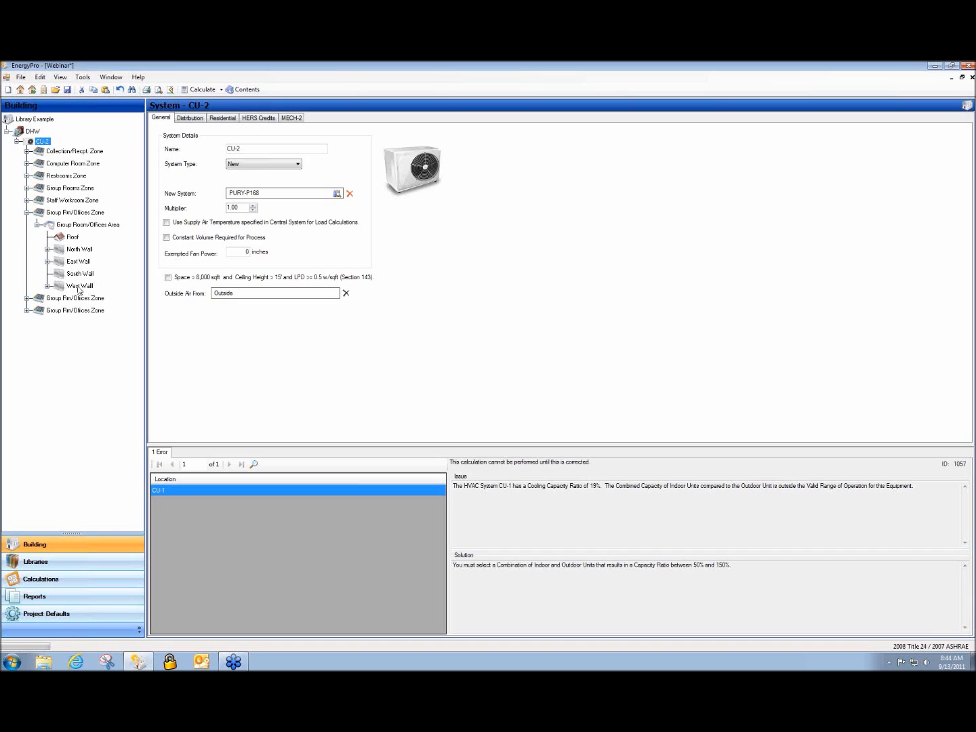
Delete the unwanted copied zone and expand the R-19 West Wall to reveal its Window
click(70, 312)
right_click(70, 313)
click(47, 338)
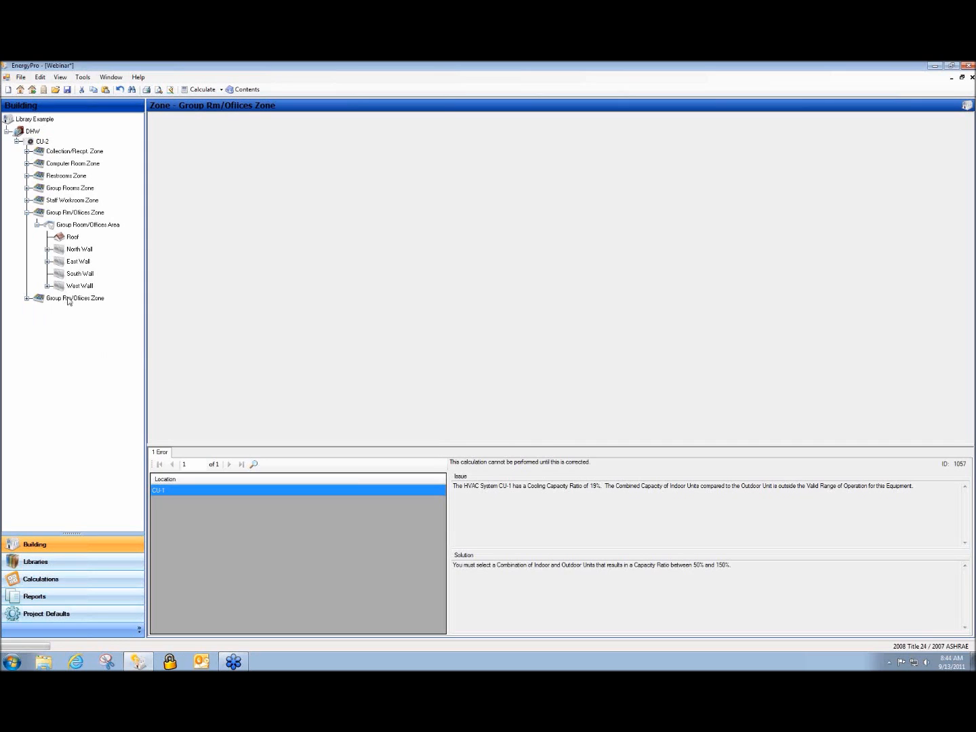
right_click(69, 297)
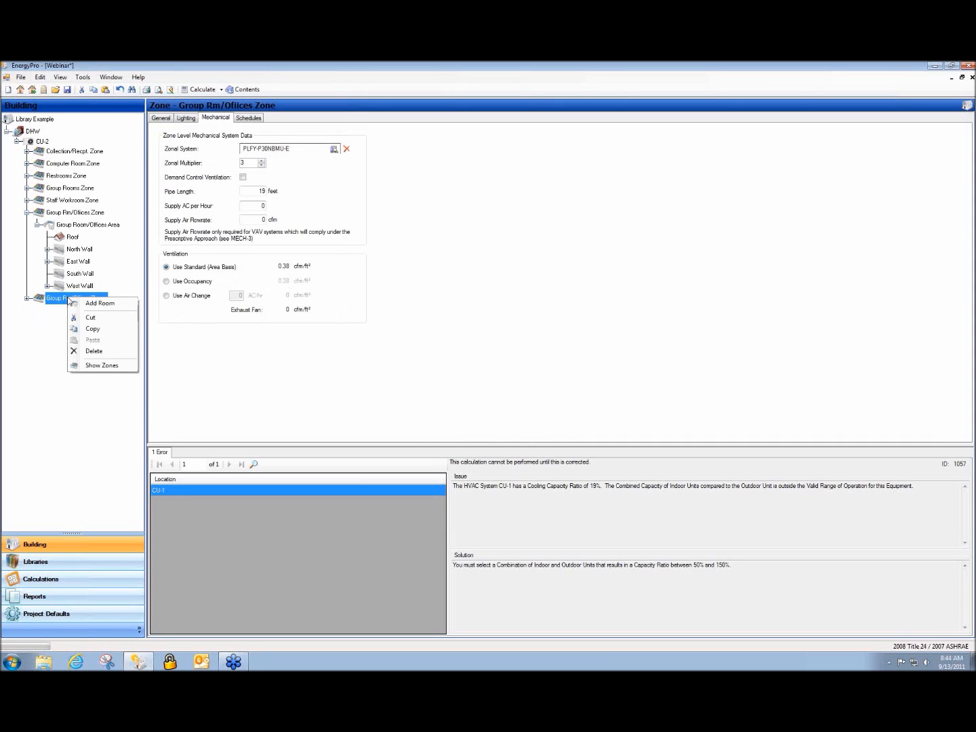
click(113, 348)
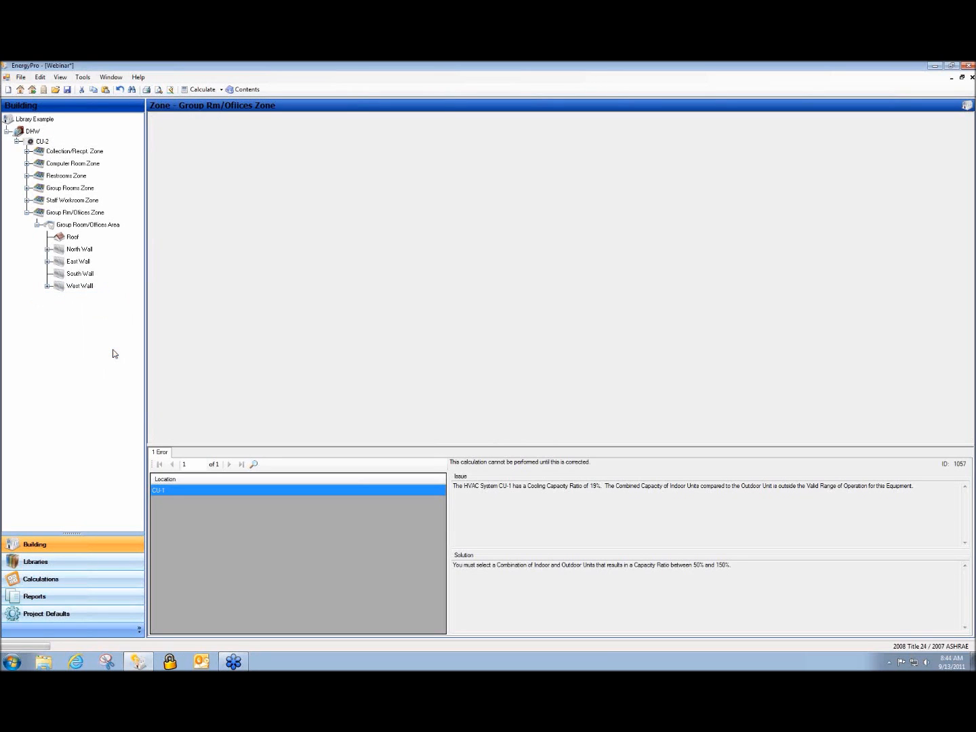
click(73, 285)
click(47, 286)
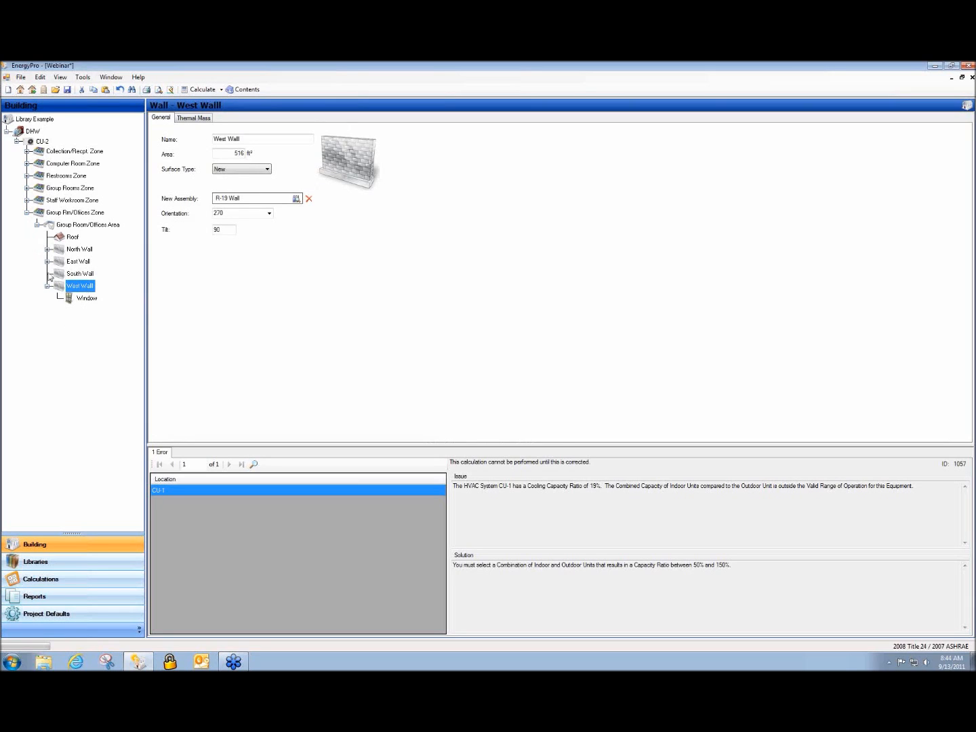
Move the West Wall's window onto the East Wall
click(47, 260)
click(89, 312)
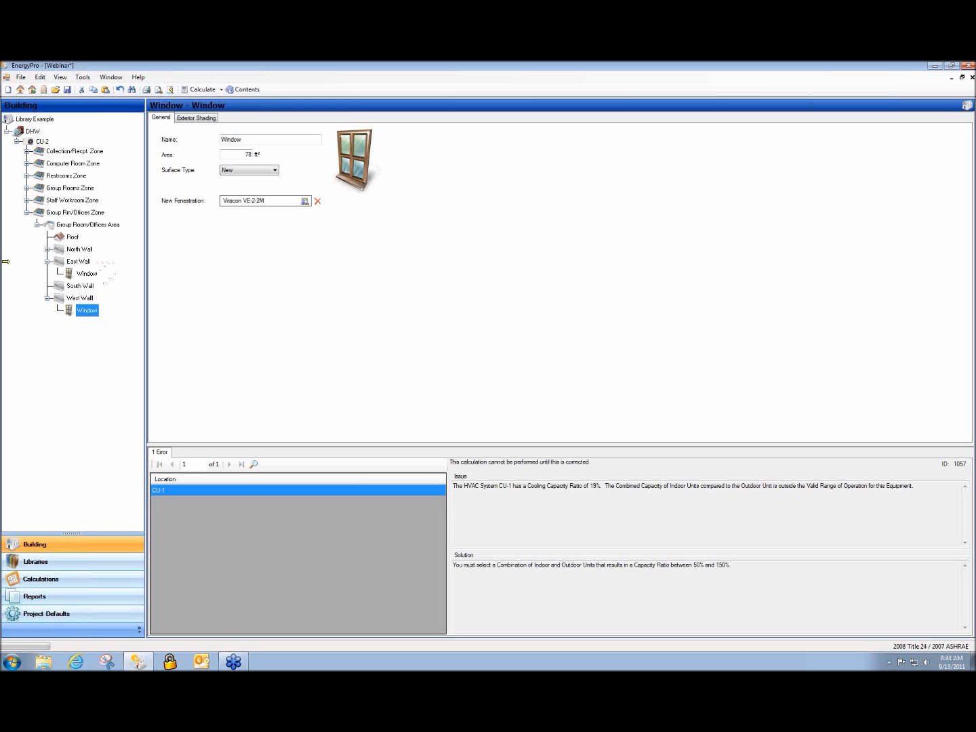
drag(87, 310, 97, 266)
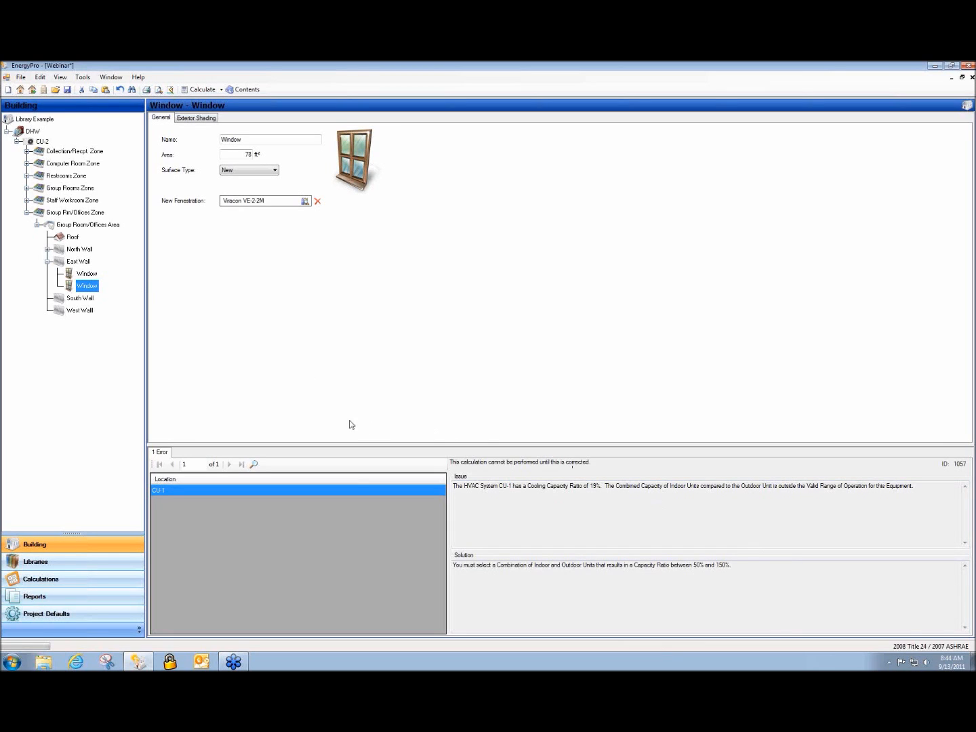
Change Group Rm/Offices Zone's type from Conditioned to Unconditioned
click(73, 214)
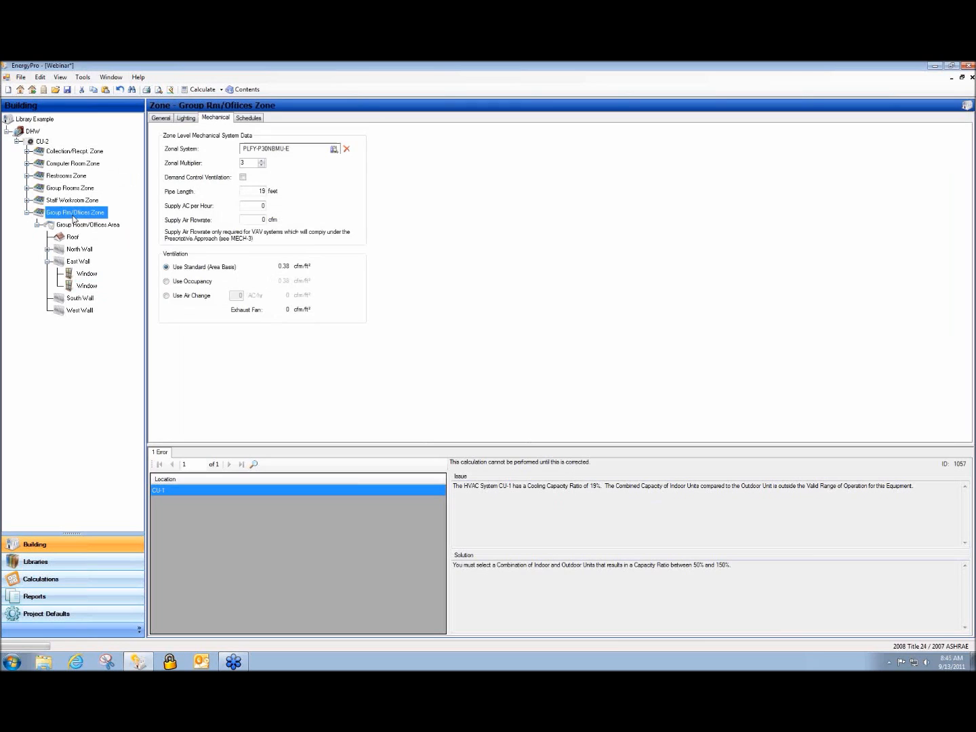
click(167, 120)
click(283, 166)
click(283, 168)
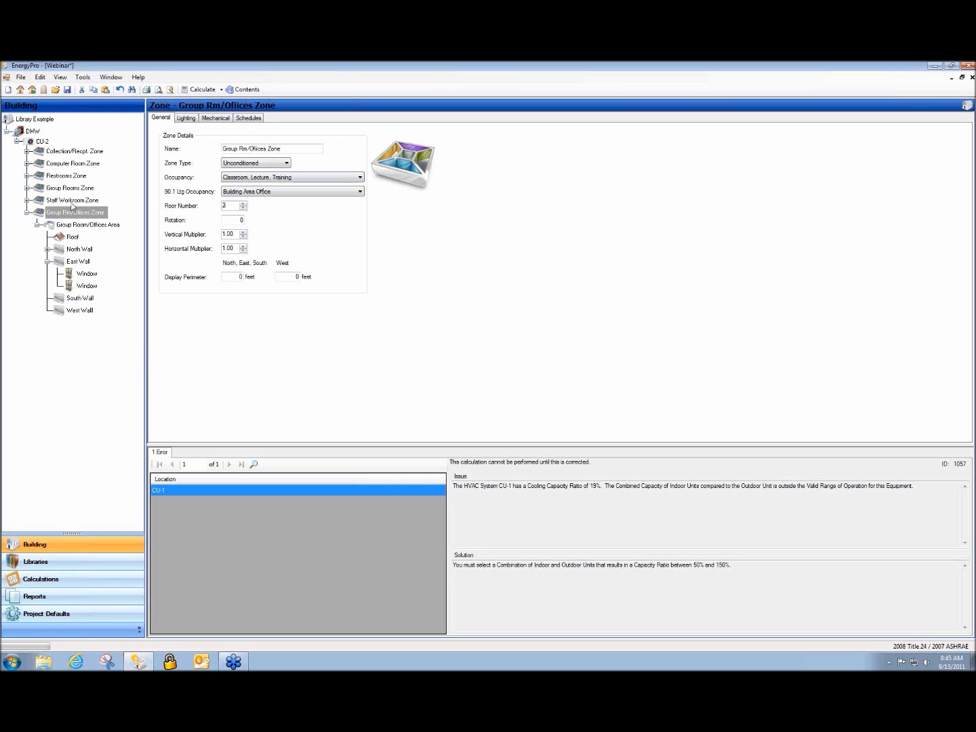
click(54, 228)
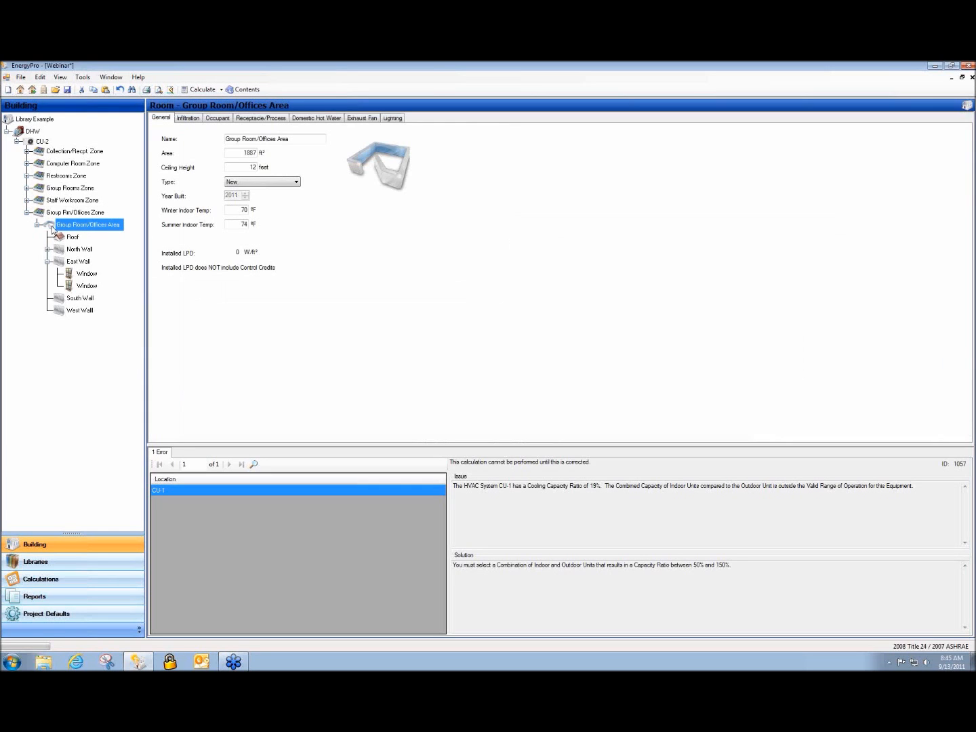
click(58, 215)
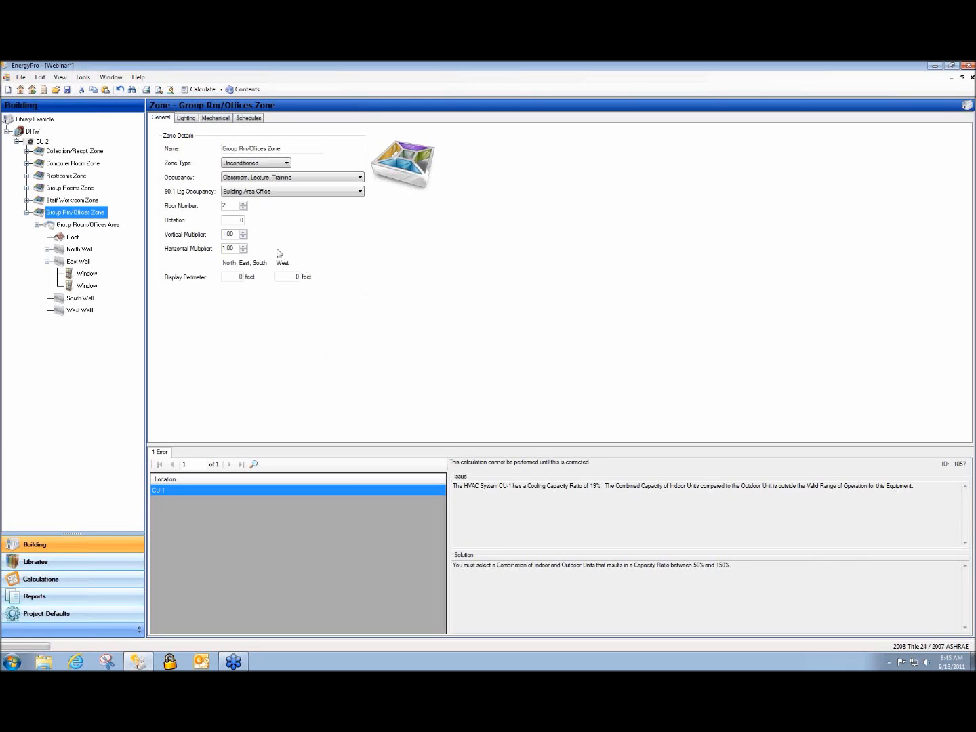
Add a new system under the DHW plant and name it FCU
click(30, 132)
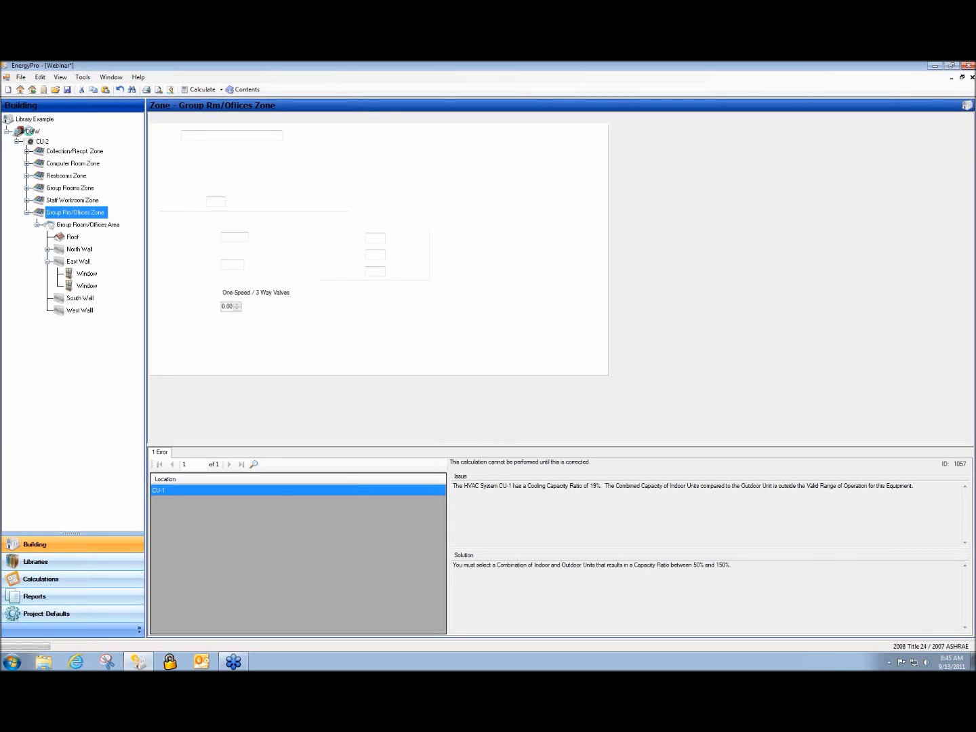
right_click(31, 134)
click(63, 138)
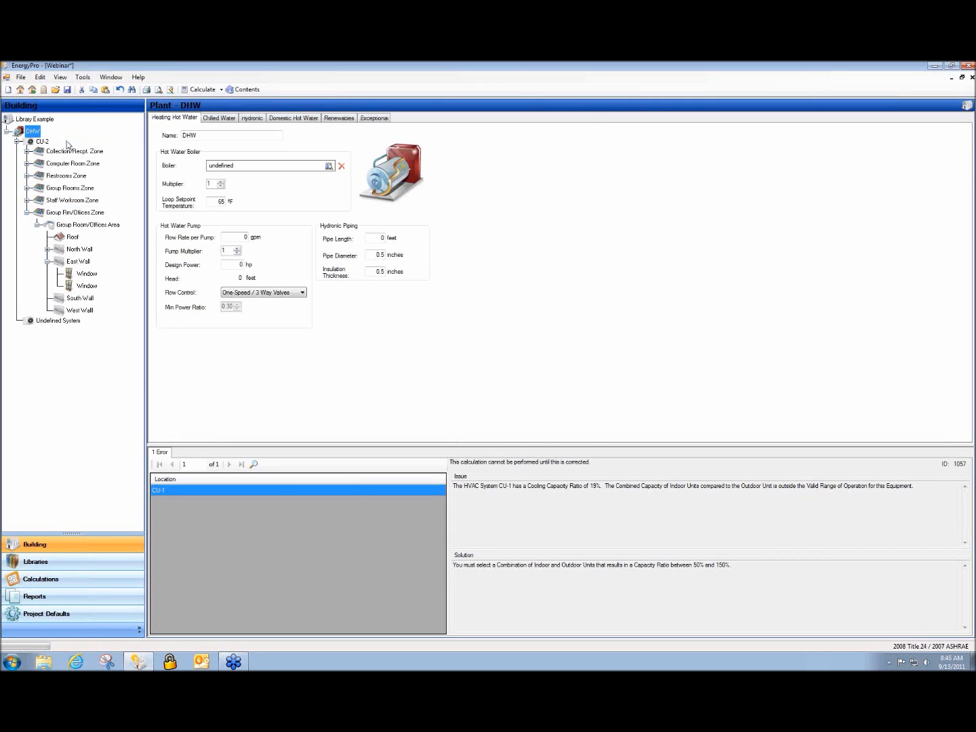
click(56, 319)
click(281, 149)
text(FCU)
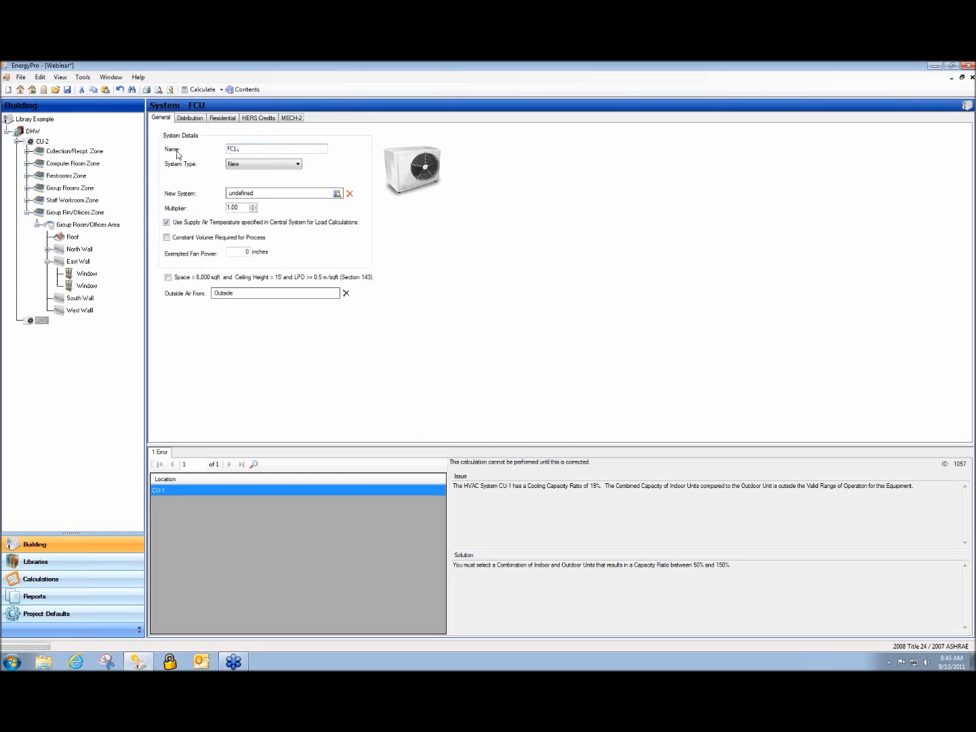
Add an Undefined Zone to FCU, then collapse CU-2 and FCU in the building tree
right_click(42, 320)
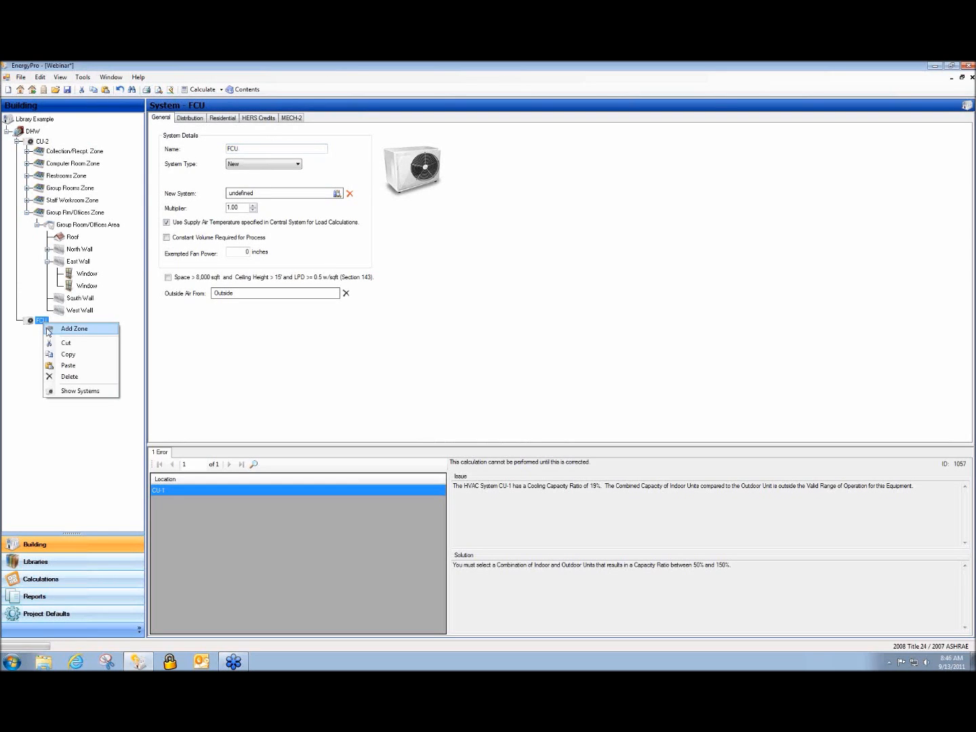
click(49, 330)
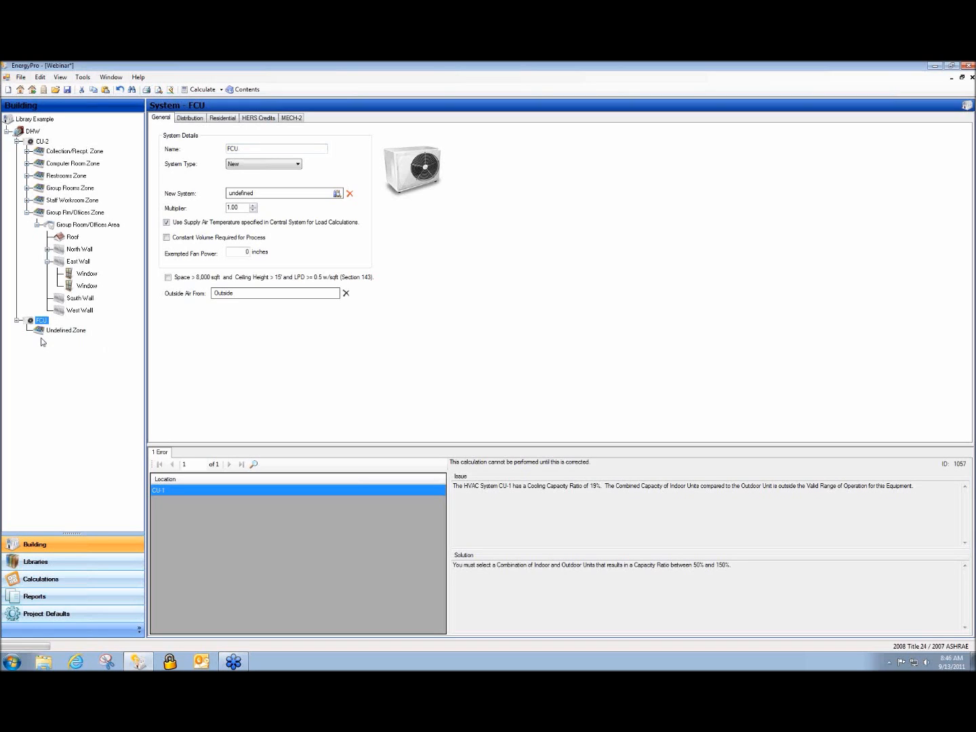
click(839, 594)
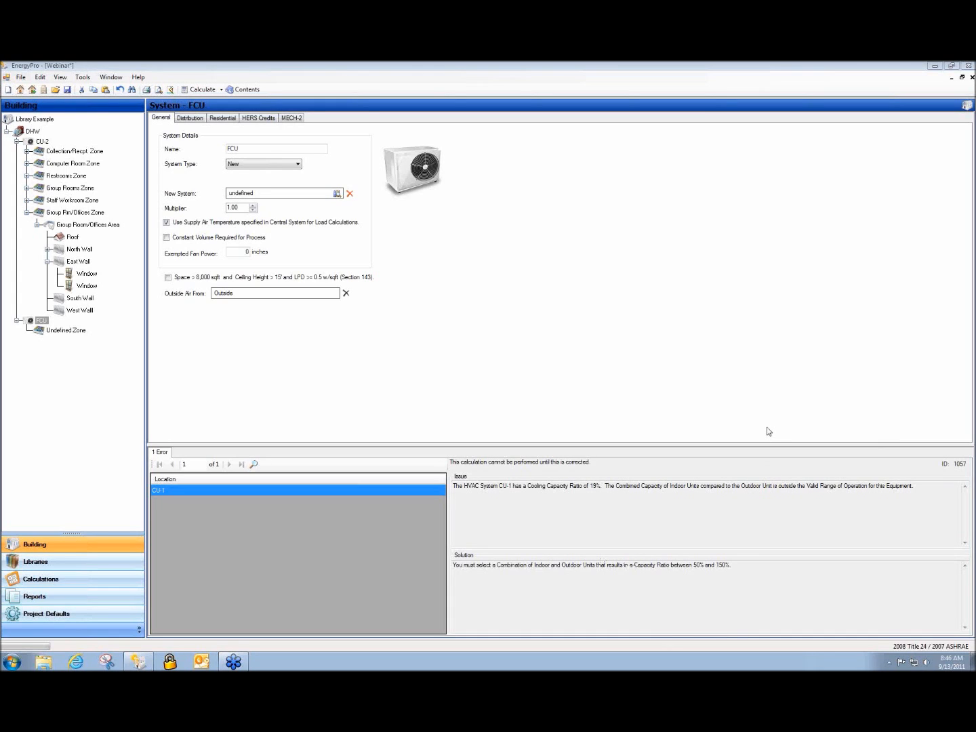
click(235, 416)
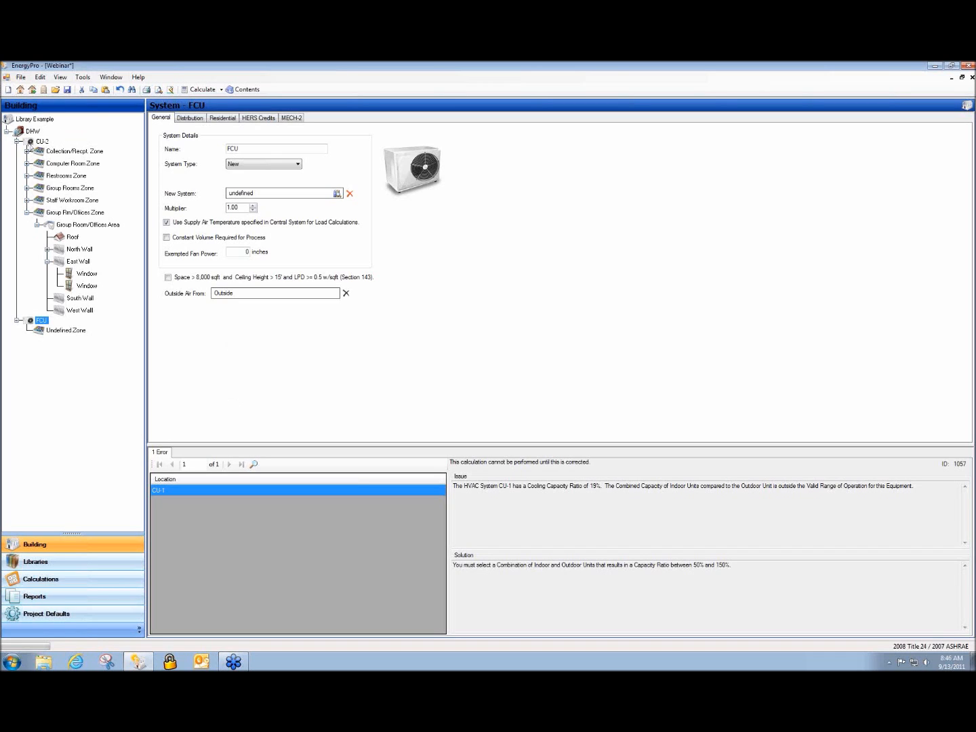
click(40, 141)
click(17, 141)
click(17, 149)
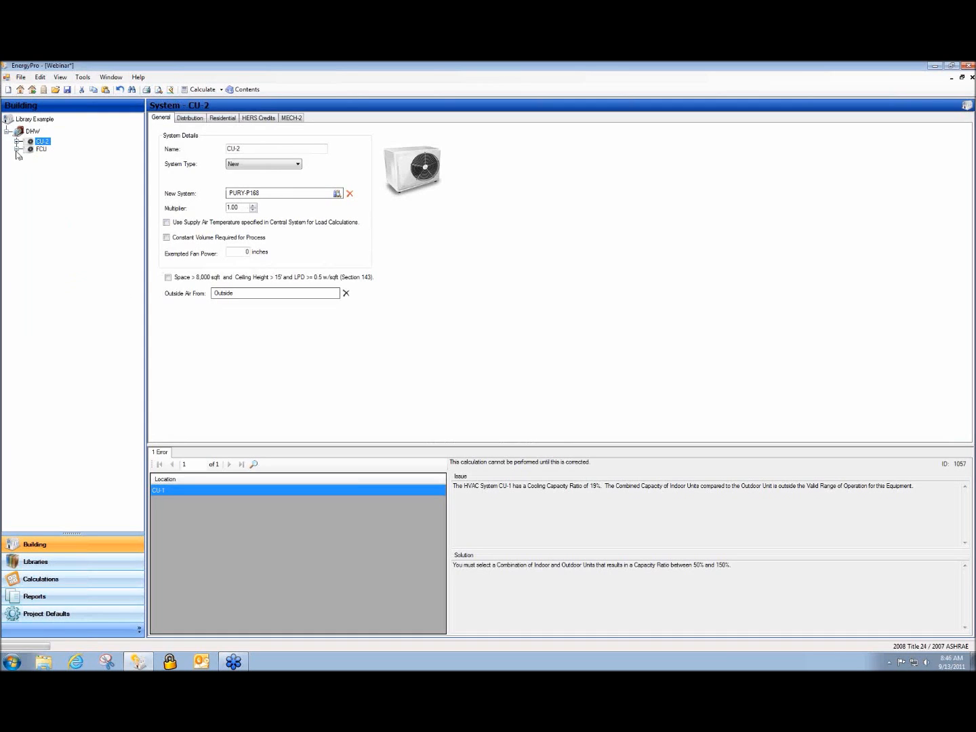
Assign the PURY-P96 unit from the equipment library to CU-2
click(41, 149)
click(42, 142)
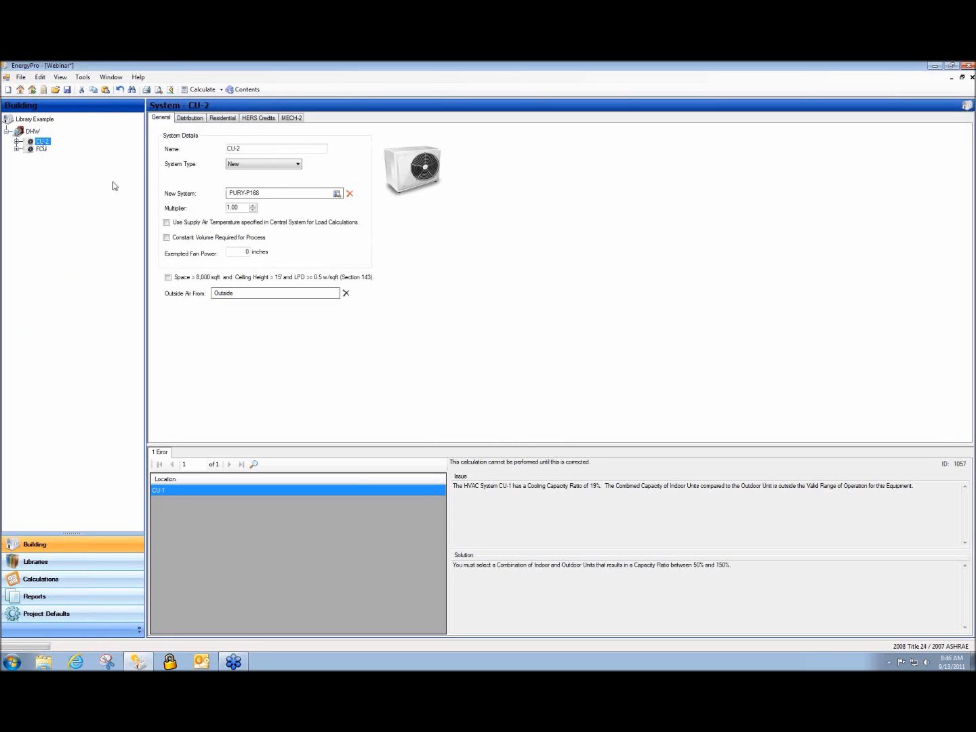
double_click(276, 195)
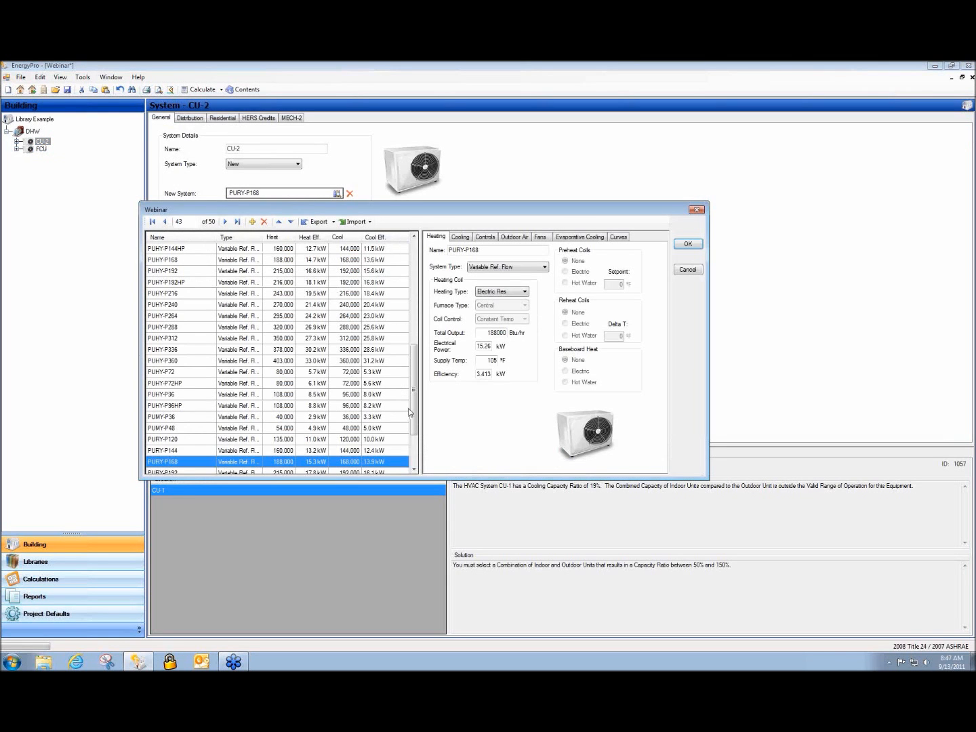
scroll(407, 407, down, 3)
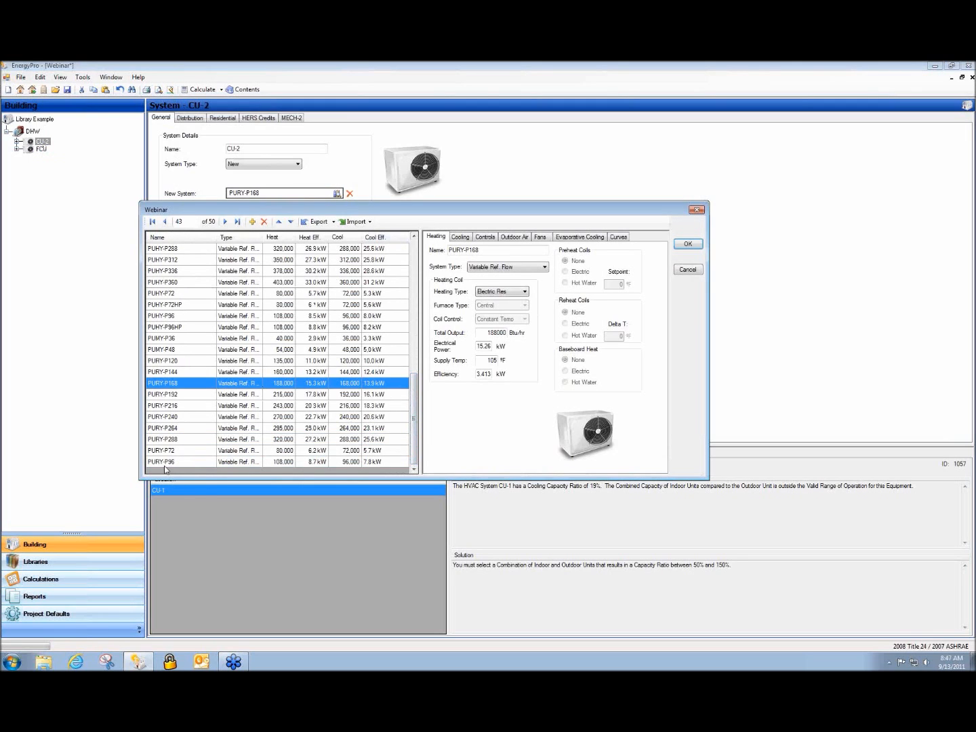
click(163, 464)
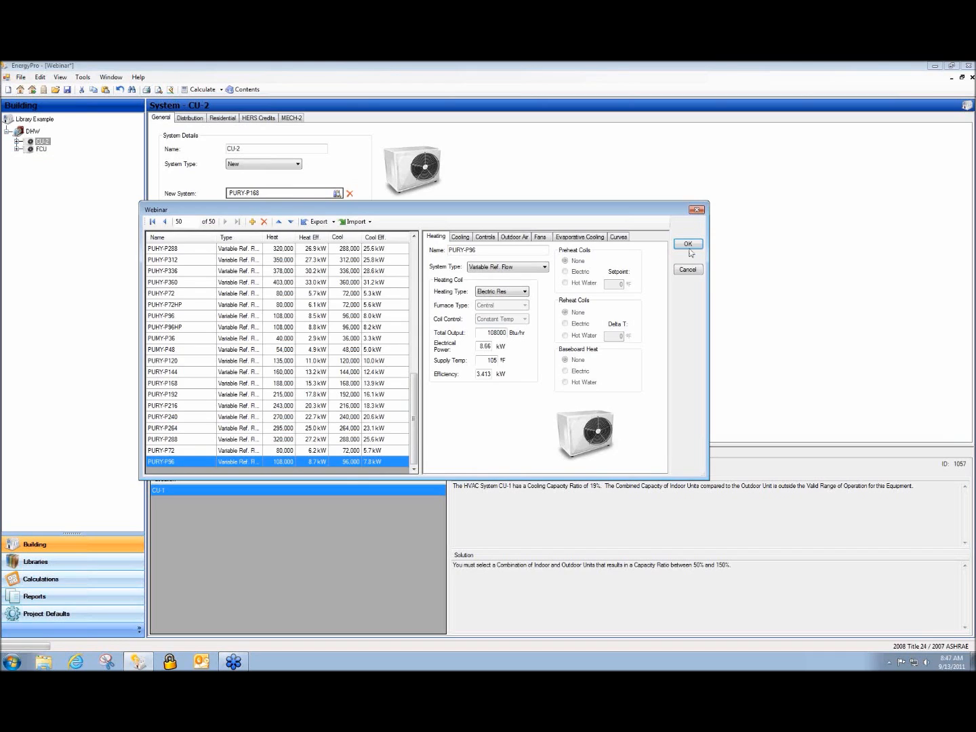
click(688, 247)
Change PURY-P96's Total Output to 208000 Btu/hr and assign it to FCU
click(41, 149)
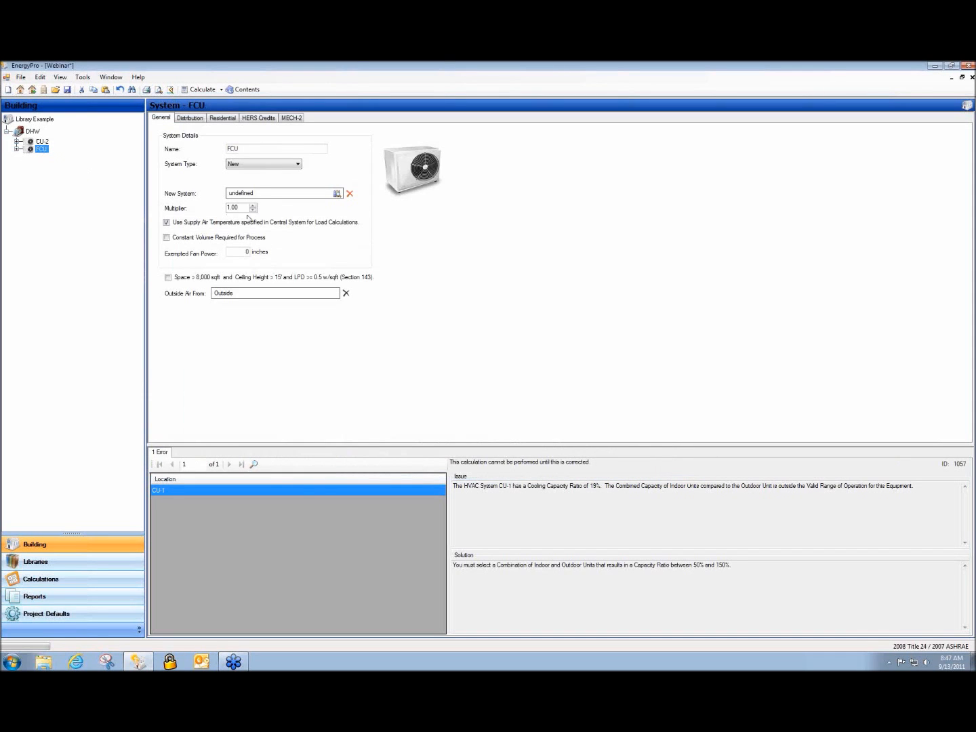
click(264, 197)
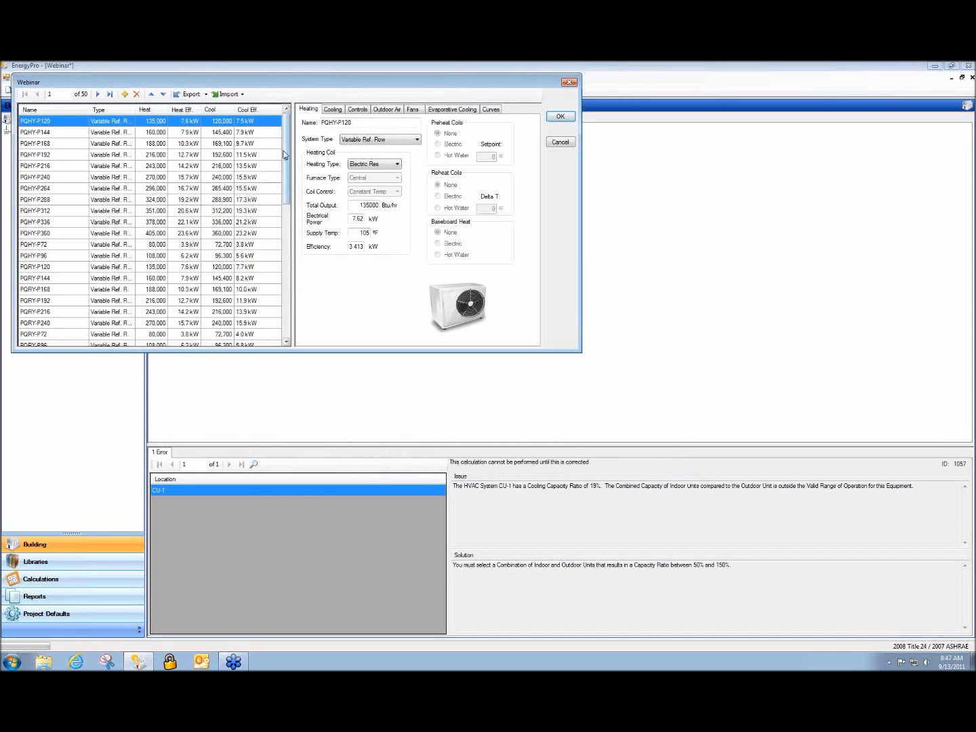
scroll(73, 332, down, 10)
click(57, 334)
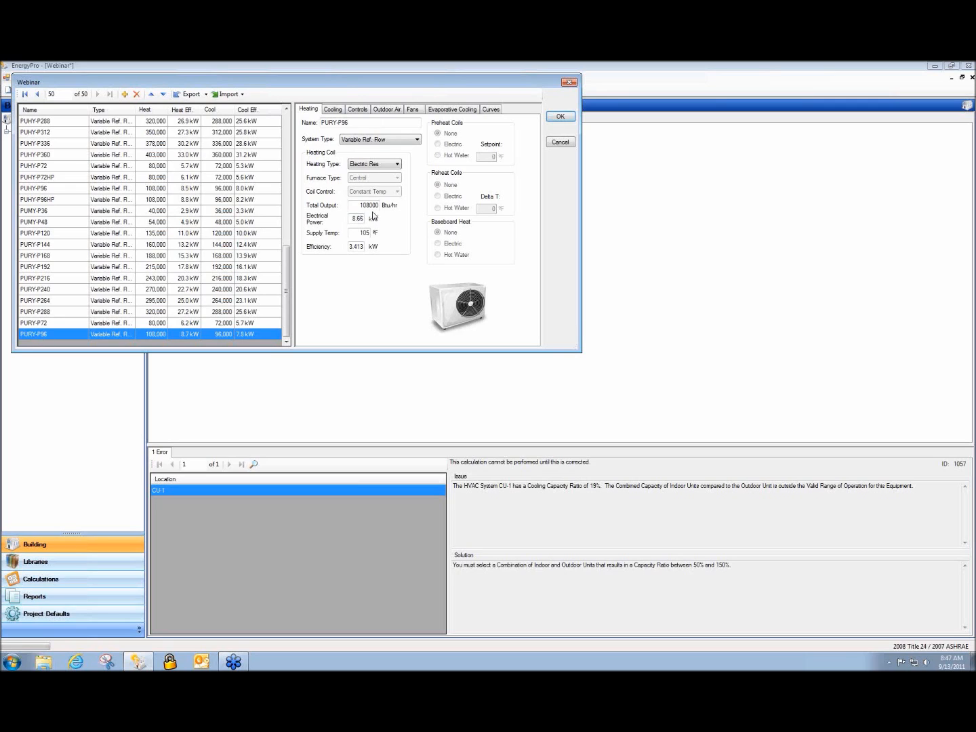
drag(360, 204, 364, 206)
text(2)
click(563, 119)
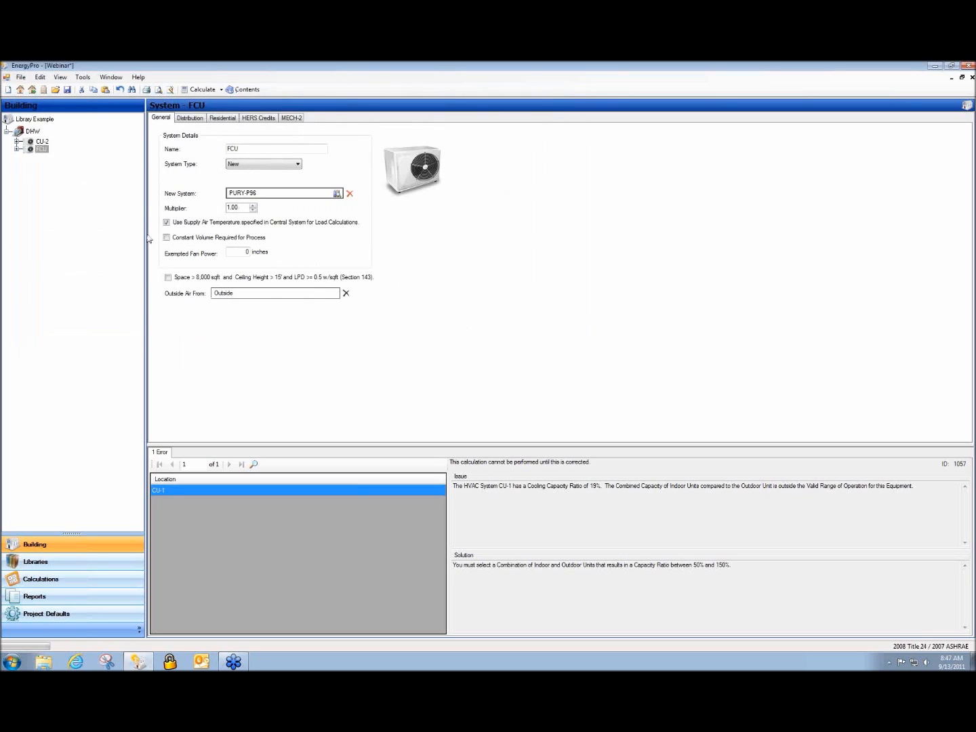
Copy PURY-P96 in CU-2's library into a new unit named PURY-P96 208
click(43, 142)
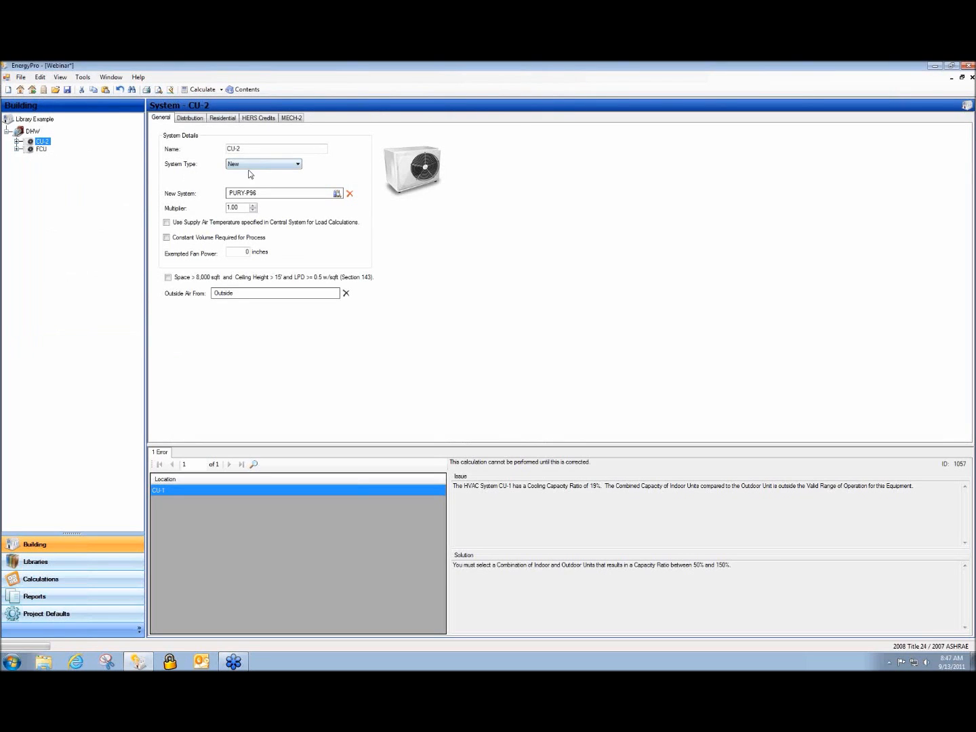
click(284, 197)
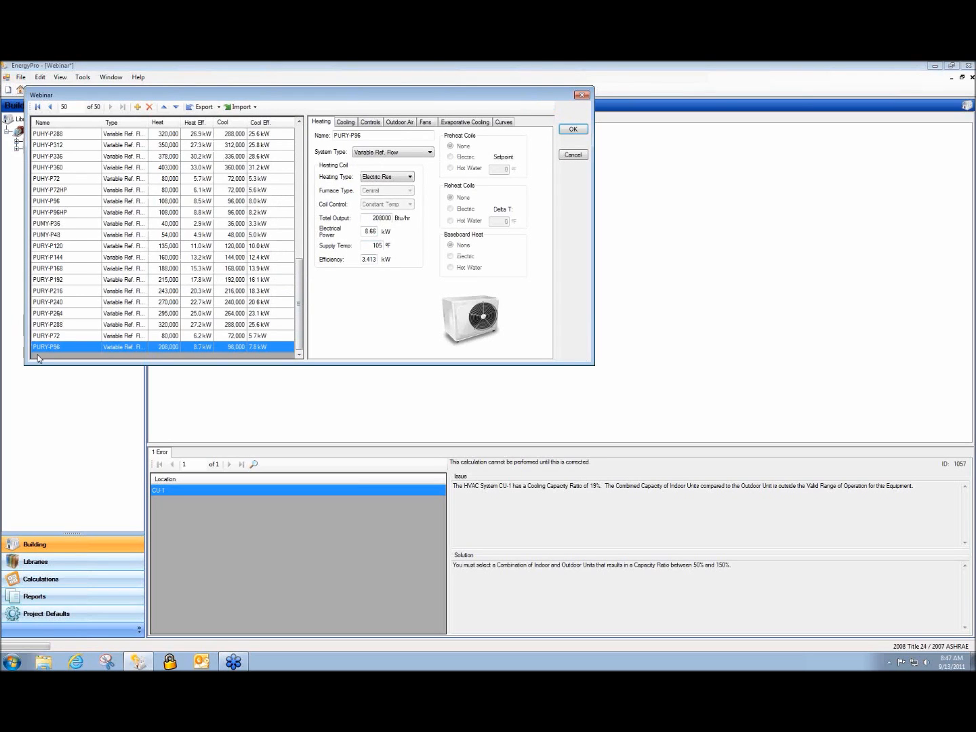
click(137, 107)
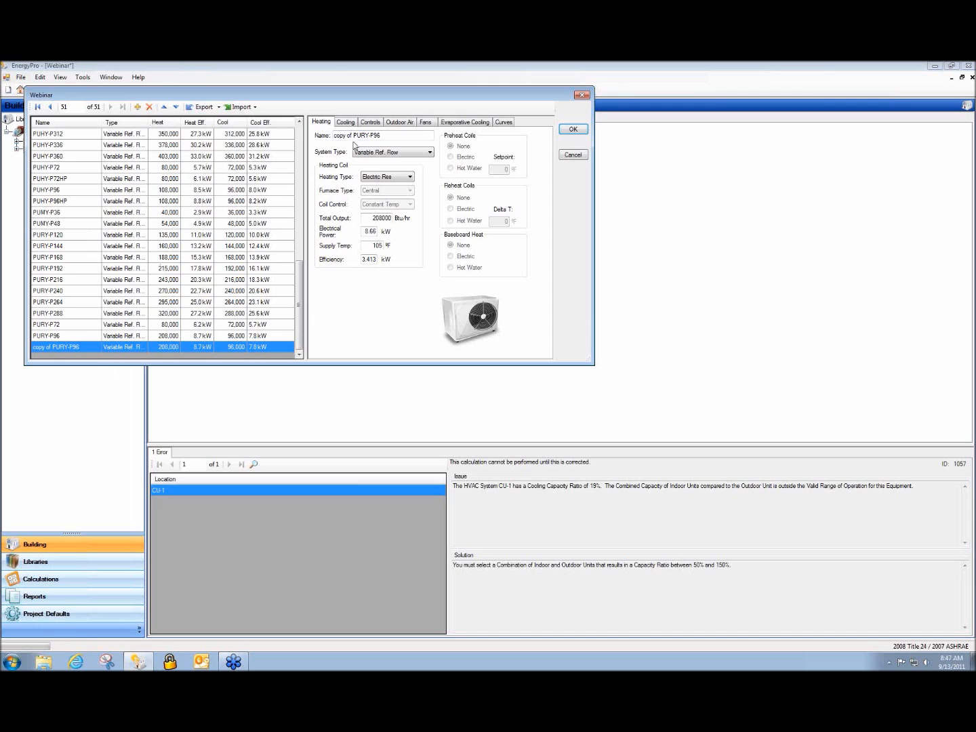
drag(353, 136, 333, 136)
key(Delete)
Reset the original PURY-P96 Total Output to 108000 and keep it on CU-2
click(43, 338)
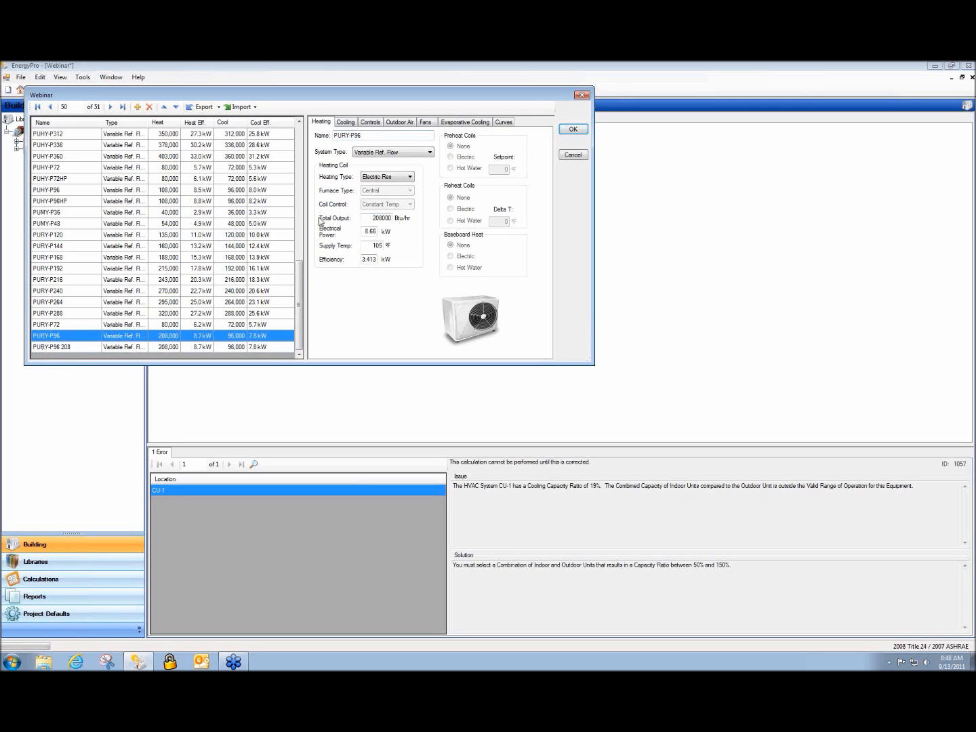
drag(376, 221, 374, 221)
text(1)
click(573, 130)
Assign the PURY-P96 208 unit to the FCU system
click(46, 143)
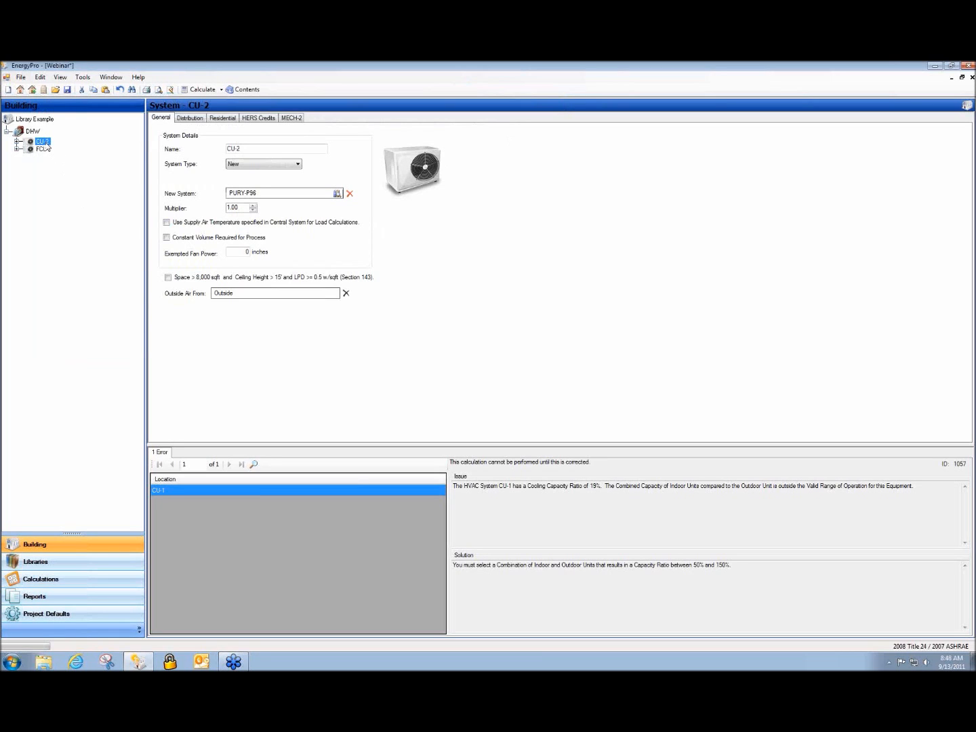
click(42, 150)
double_click(265, 193)
click(101, 370)
click(585, 142)
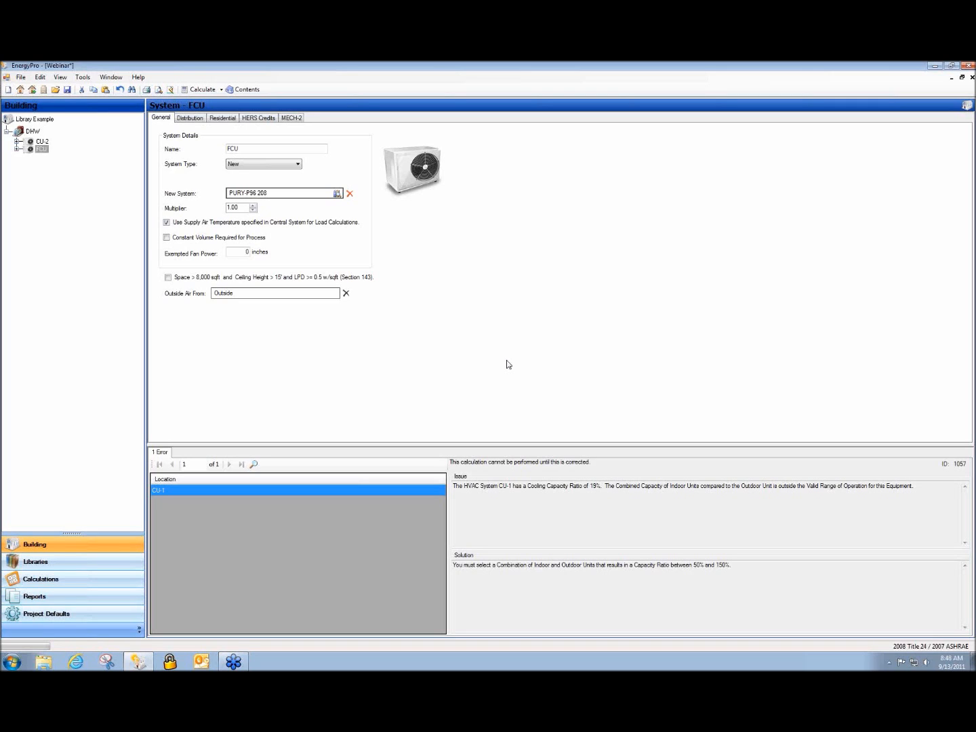
Expand CU-2 to the Collection/Reception Area and add an Exterior Wall, dismissing the error
click(16, 149)
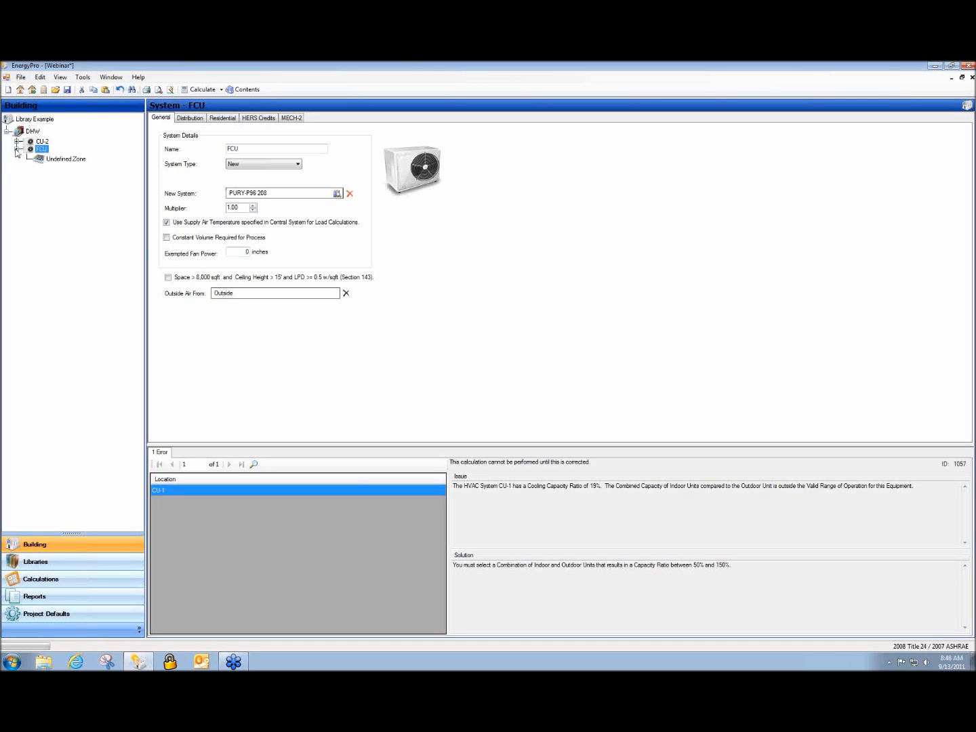
click(17, 141)
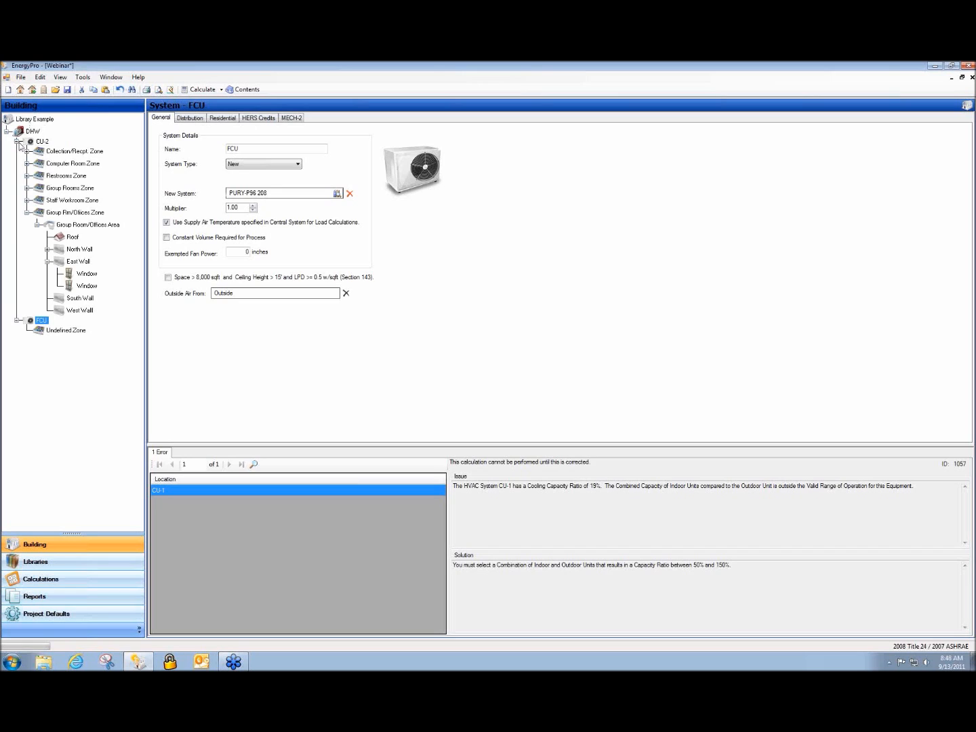
click(27, 151)
click(37, 163)
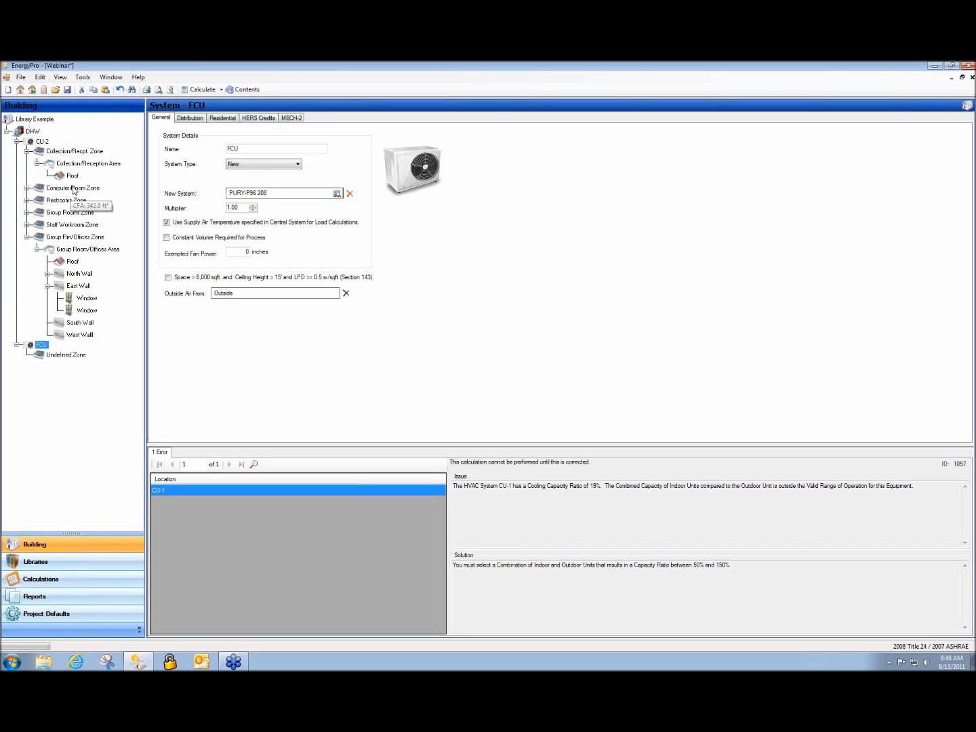
right_click(69, 164)
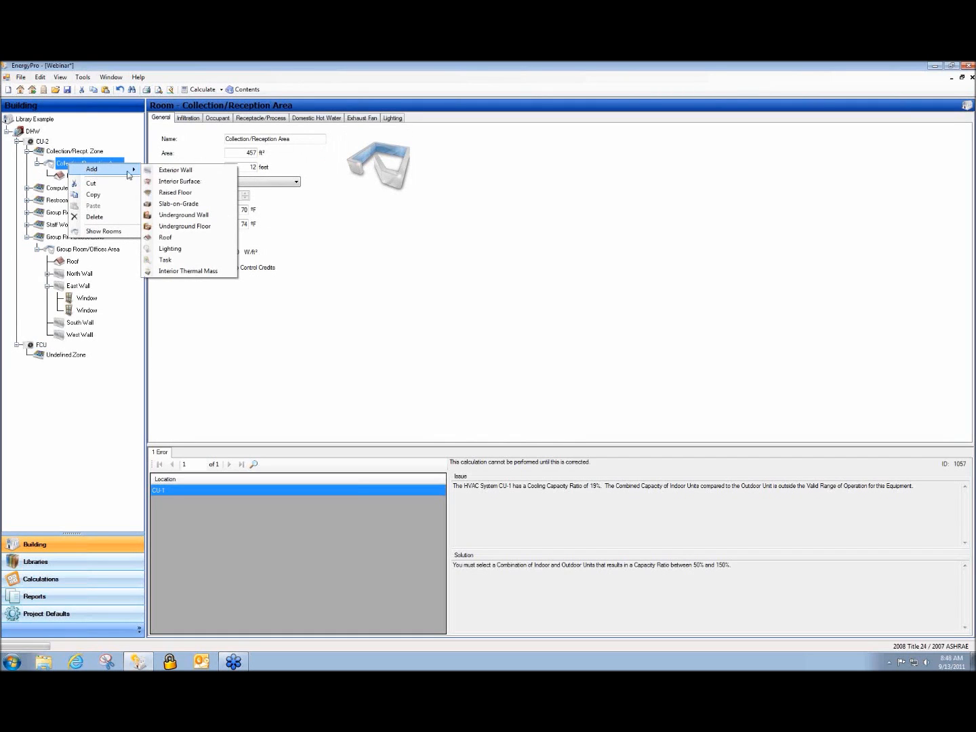
click(211, 173)
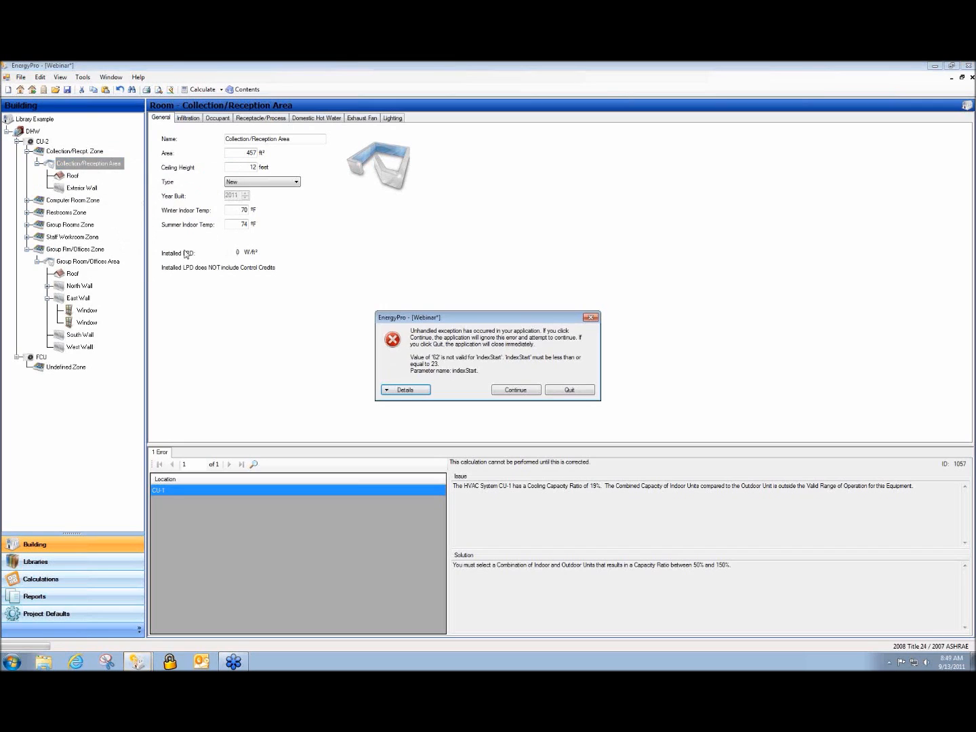
click(533, 390)
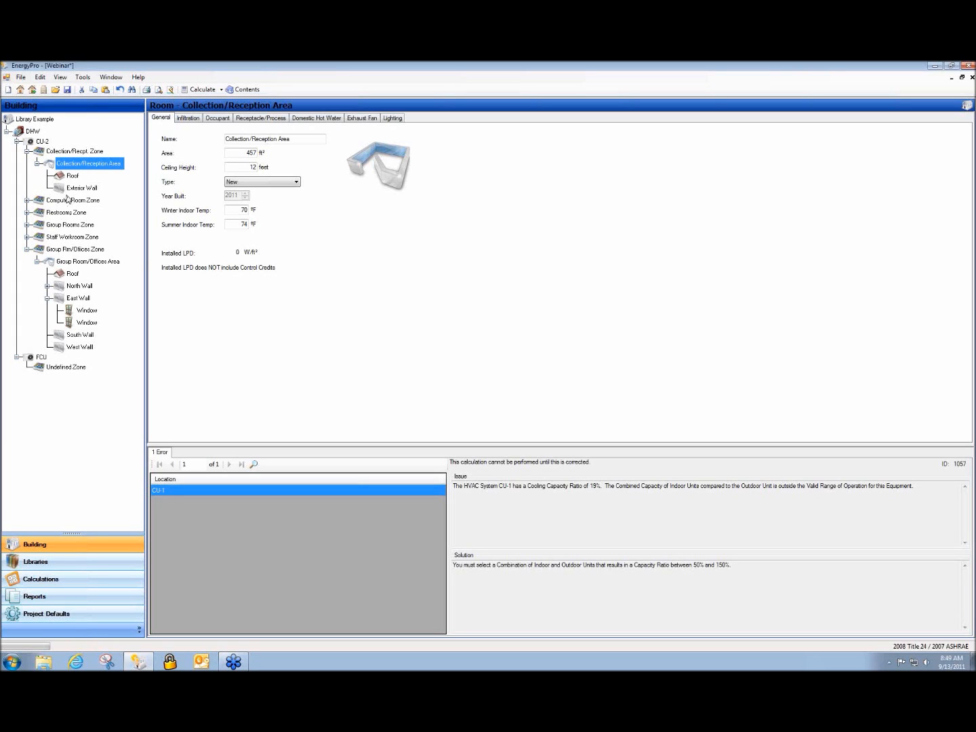
Add an Interior Surface to the Collection/Reception Area, continuing past the error
right_click(87, 170)
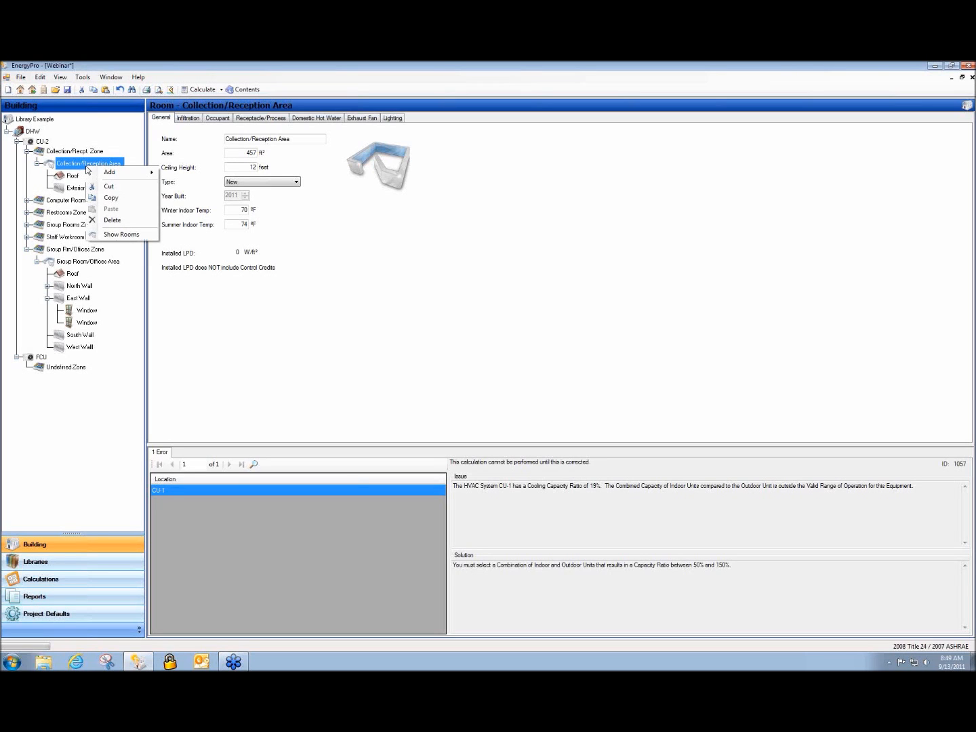
mouse_move(101, 174)
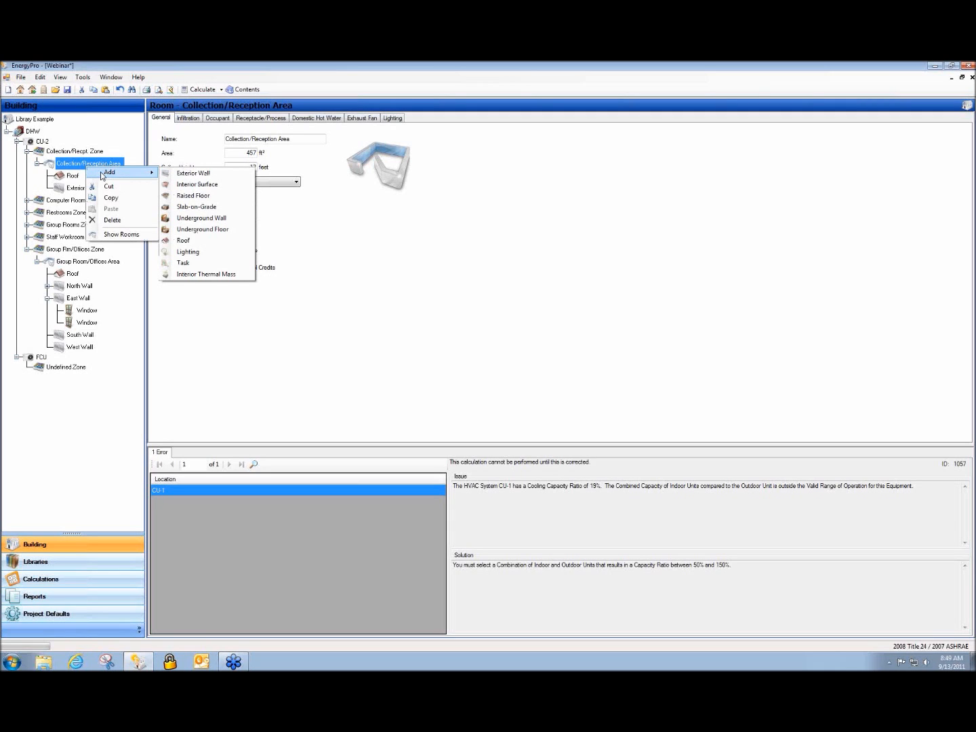
click(225, 184)
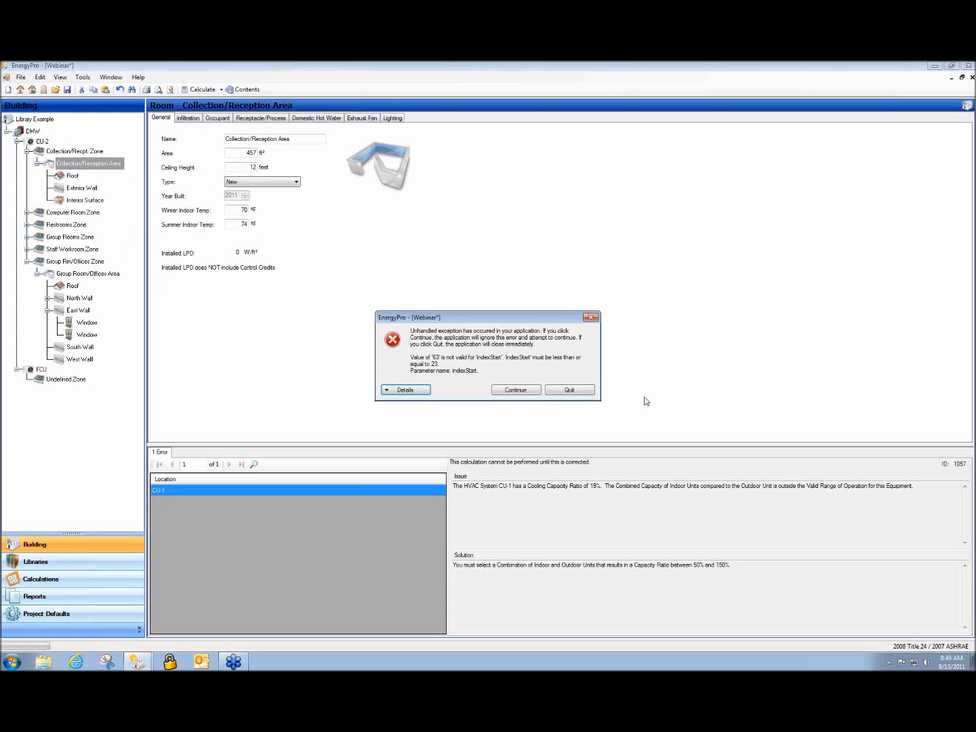
click(528, 392)
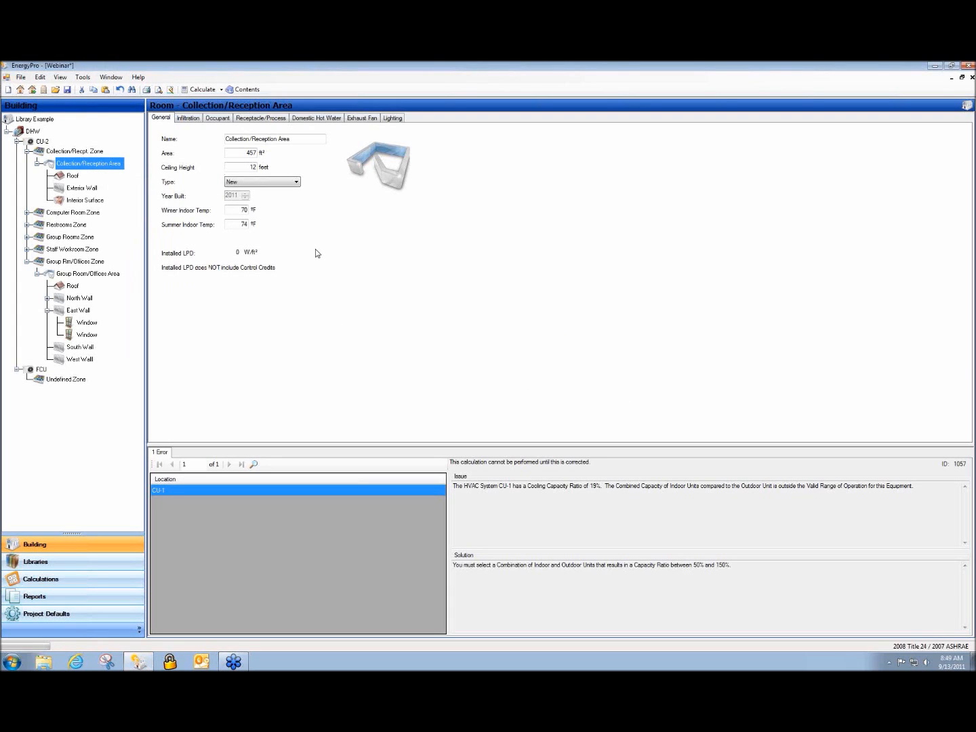
Give the Interior Surface a 500 ft² area and the R-0 Wall assembly
click(78, 204)
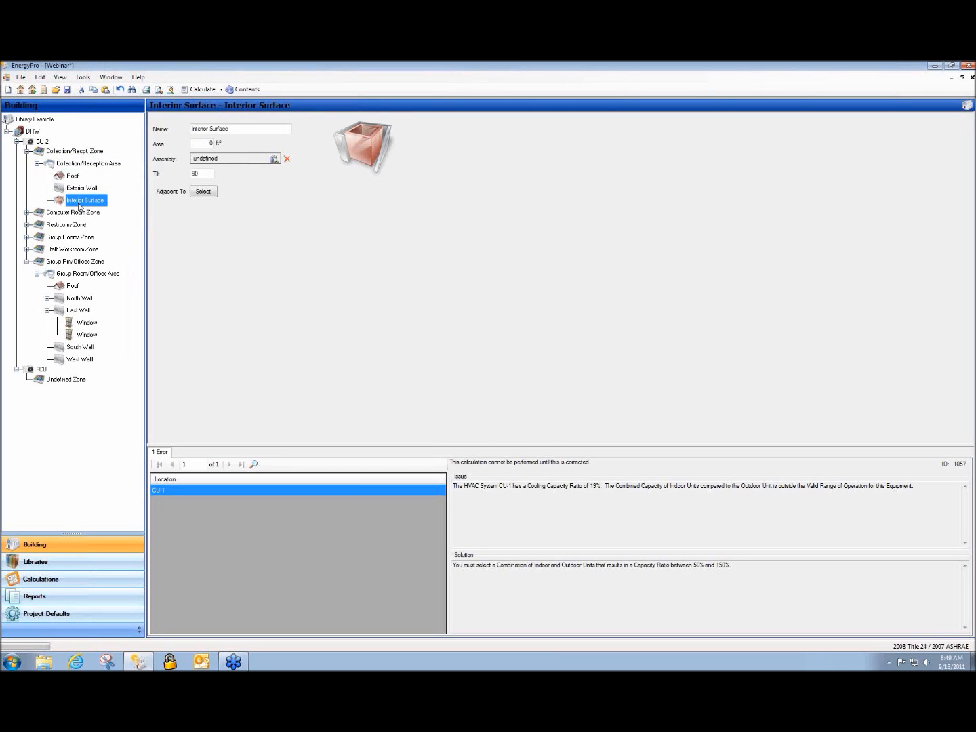
click(201, 143)
text(500)
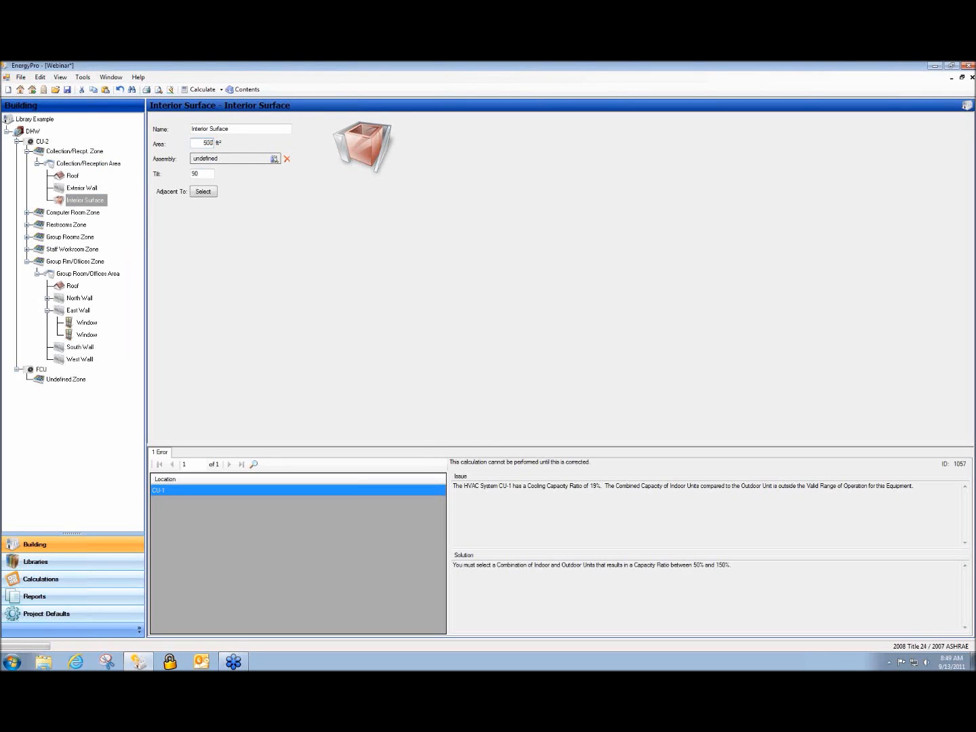
click(239, 160)
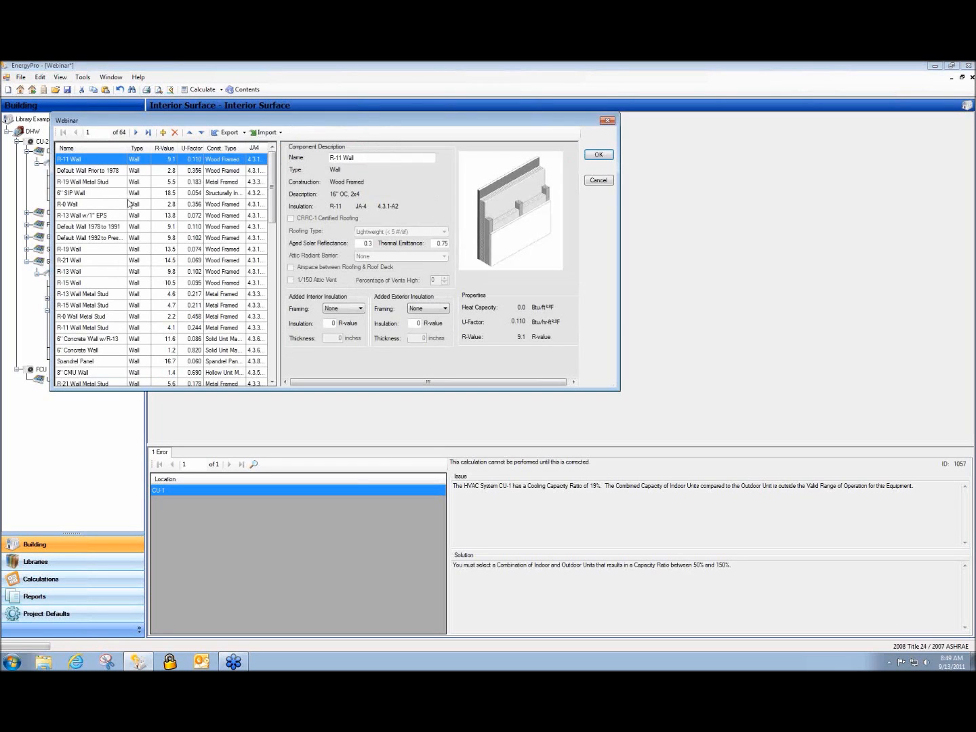
click(92, 197)
click(92, 203)
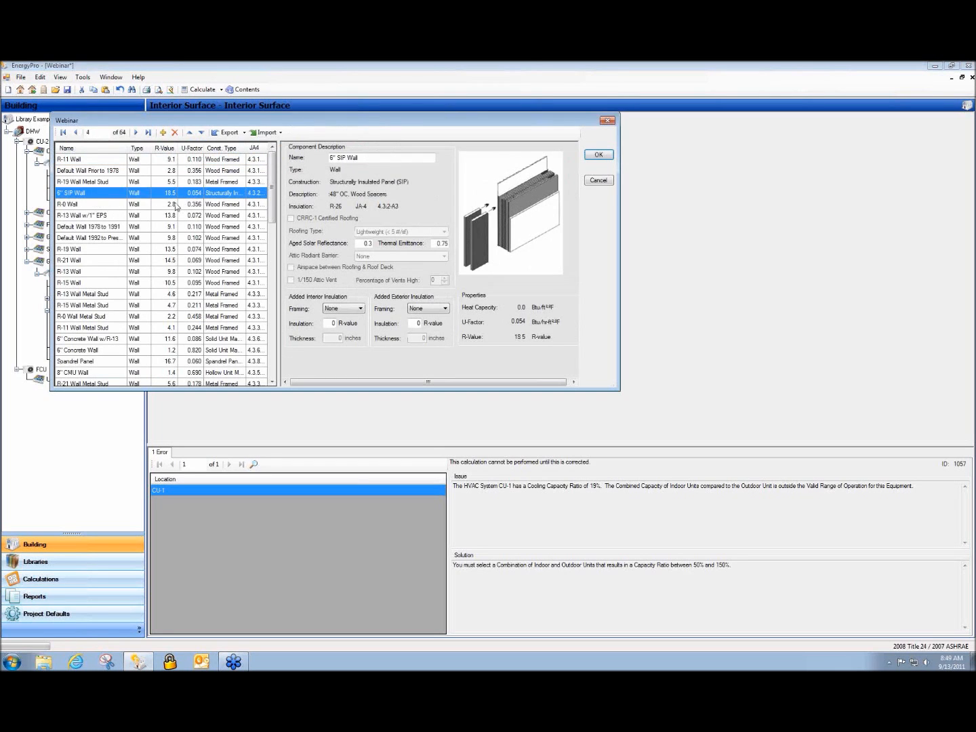
click(599, 156)
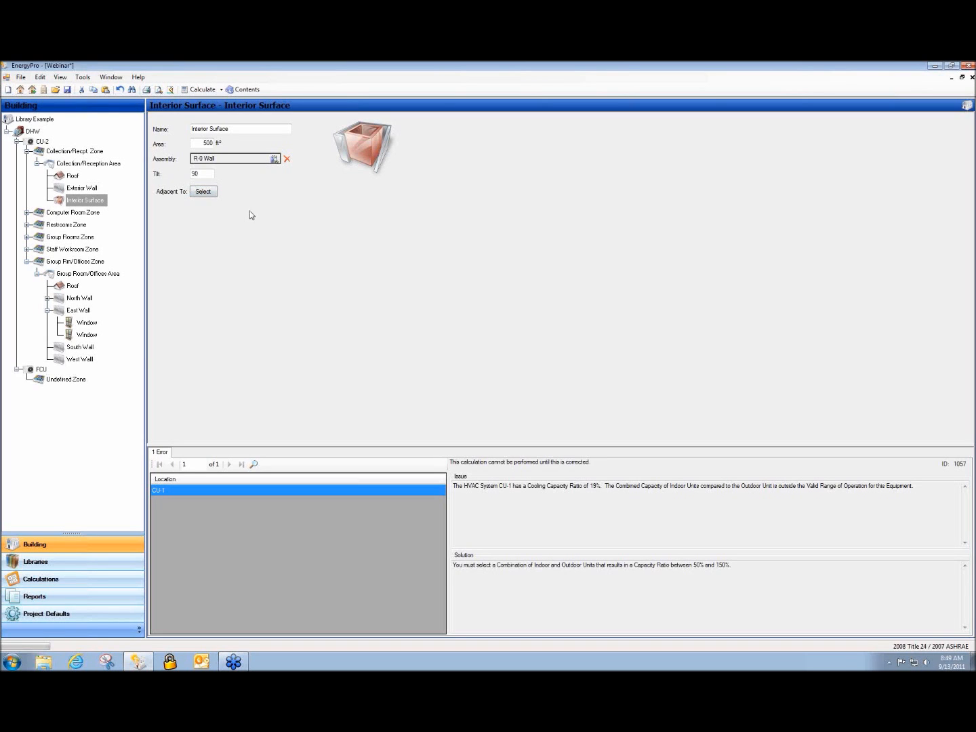
Add a new zone under CU-2 and set its zone type to Unconditioned
right_click(40, 142)
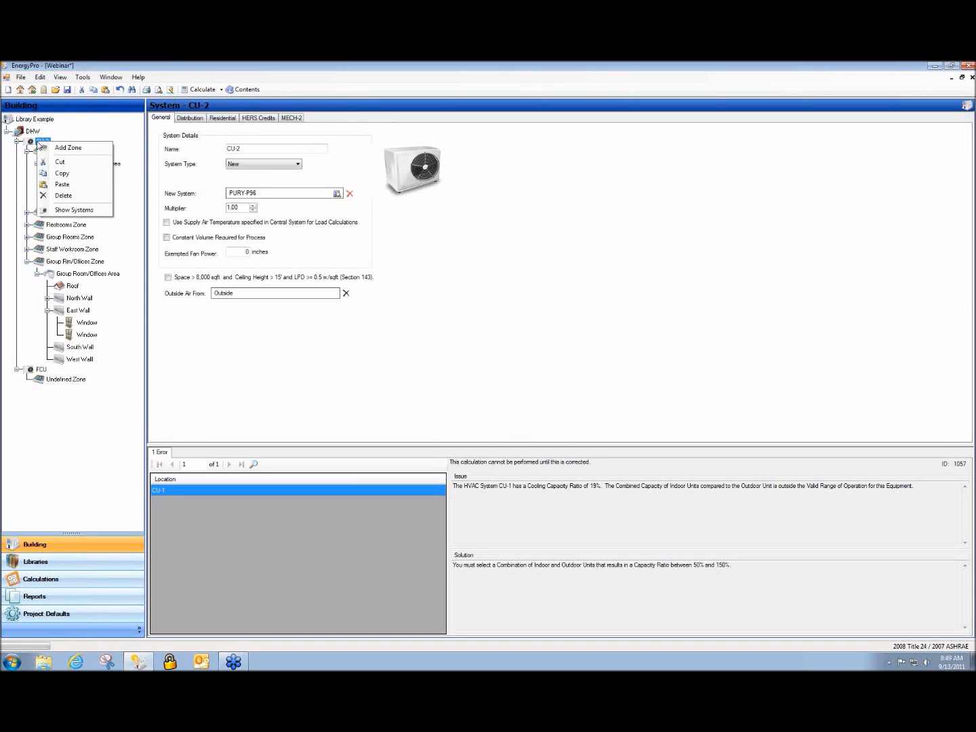
click(72, 148)
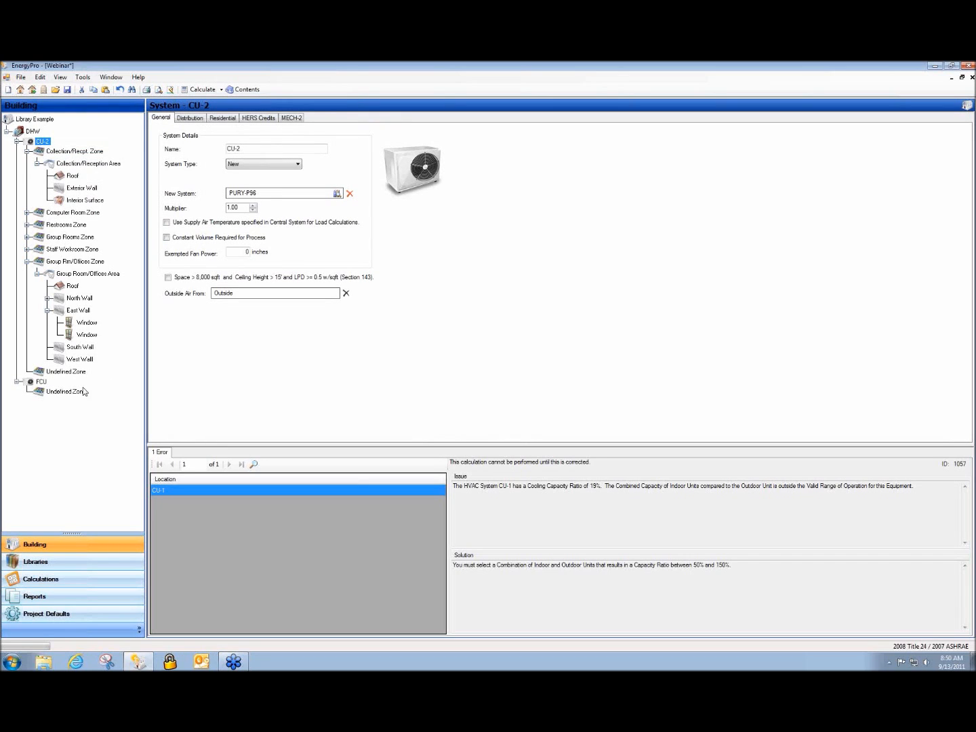
click(54, 373)
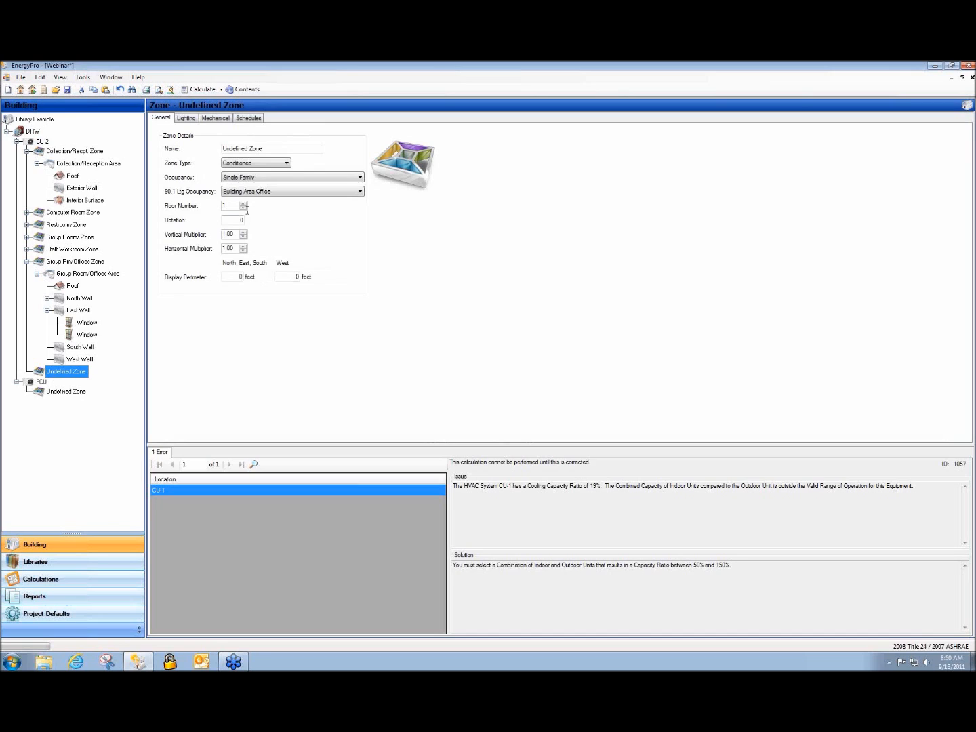
click(288, 163)
click(246, 174)
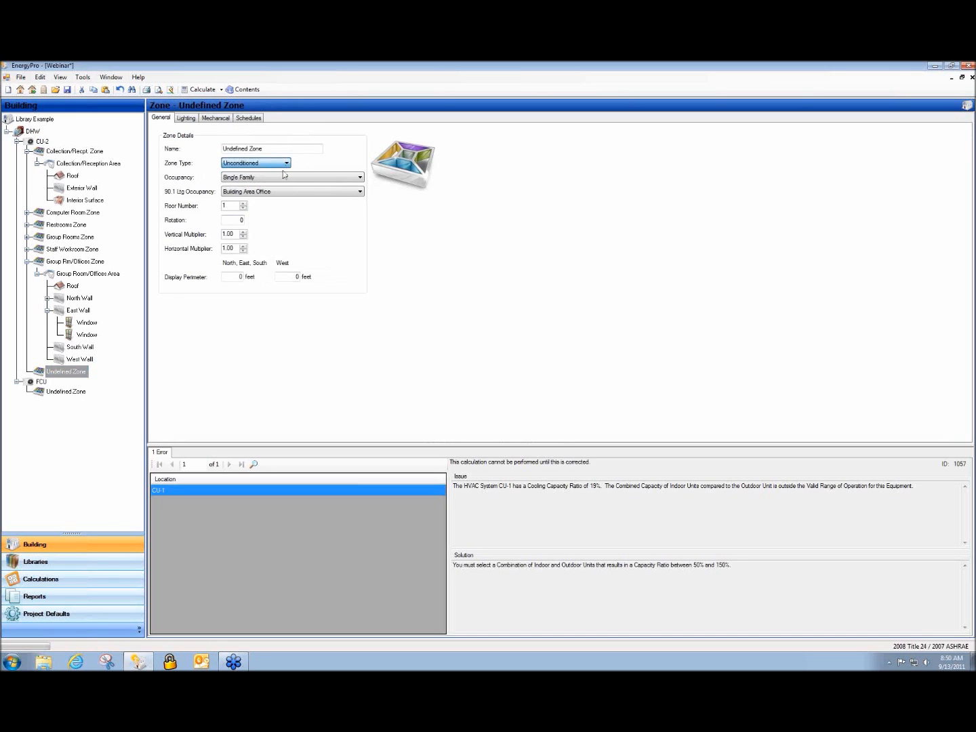
Rename the zone to Unconditioned Zone and set its occupancy to Comp Bldg Office
double_click(237, 149)
text(Unconditioned)
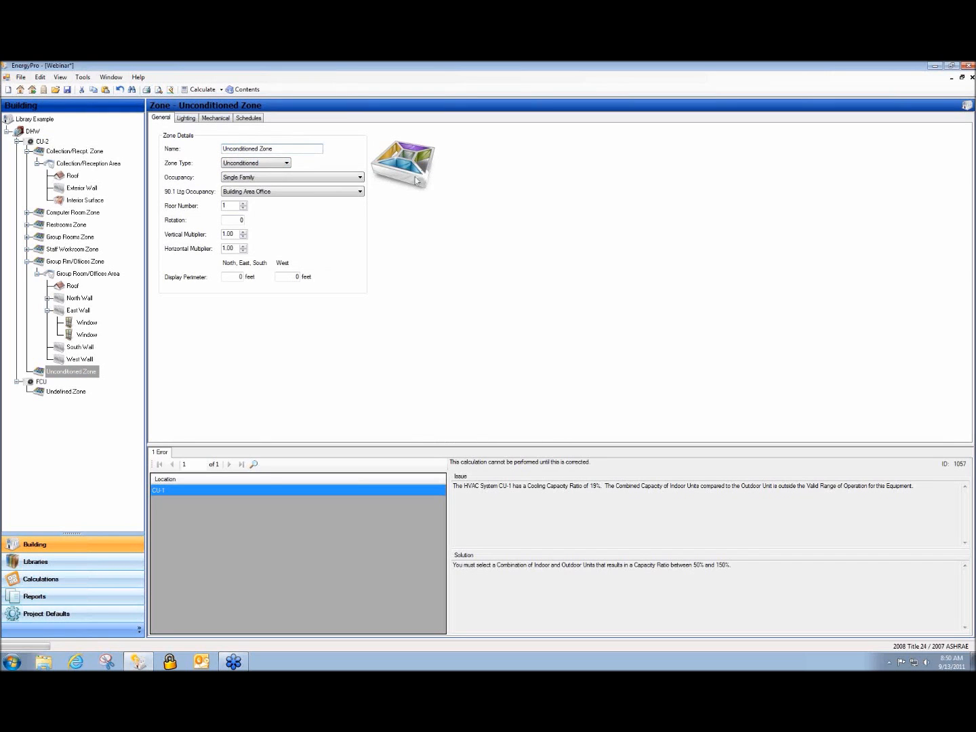
click(360, 177)
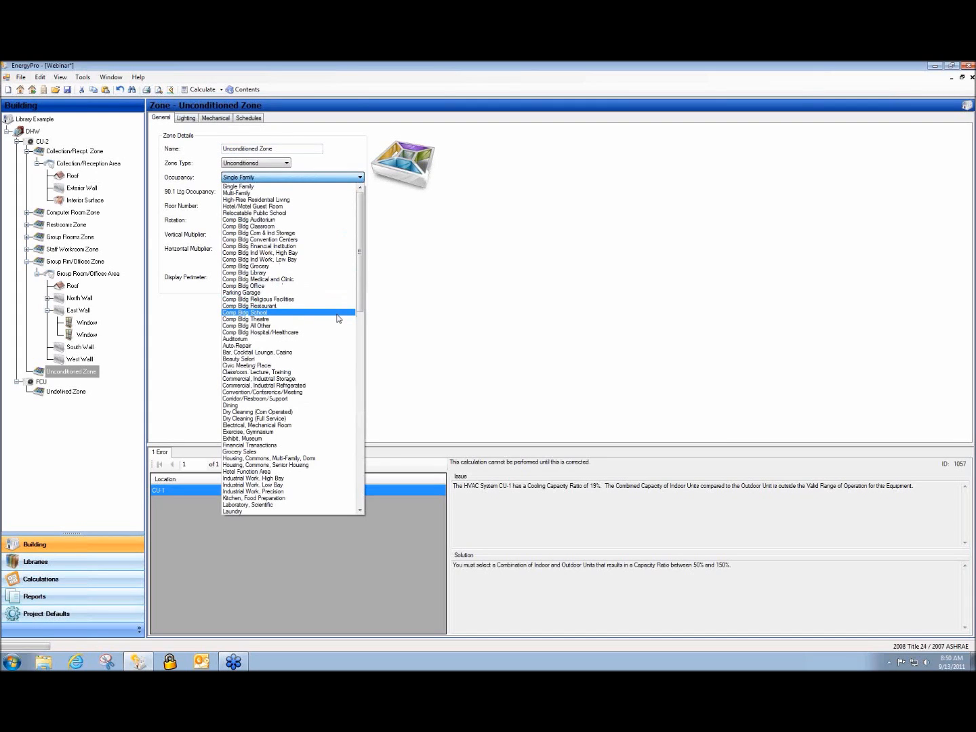
click(322, 285)
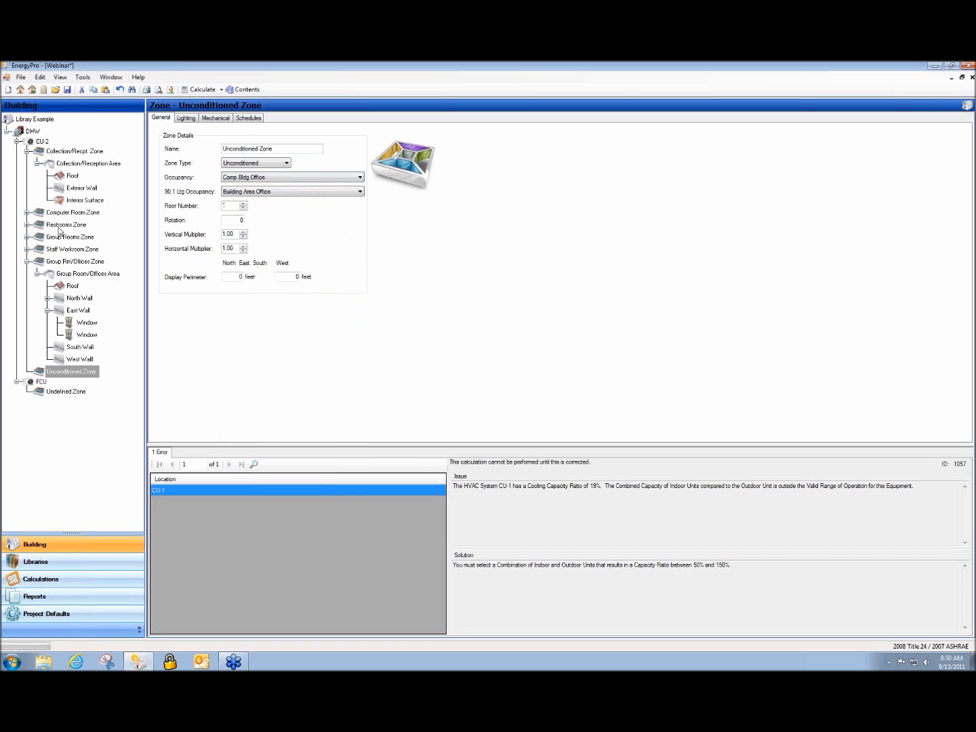
click(72, 200)
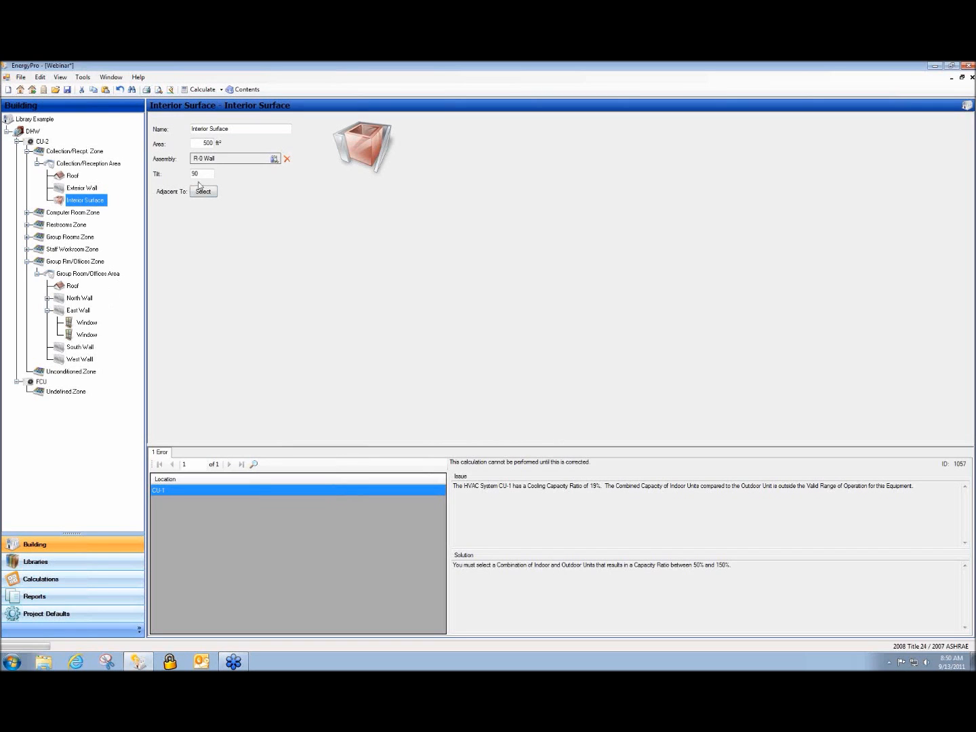
Add an Undefined Room to the Unconditioned Zone
click(201, 192)
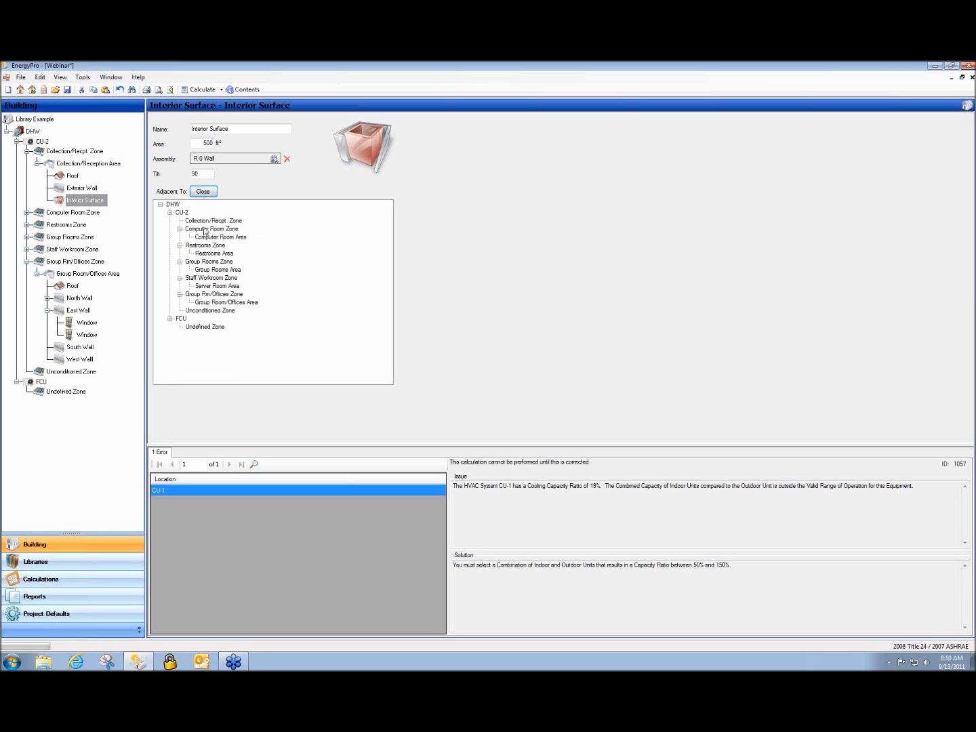
click(118, 441)
right_click(87, 376)
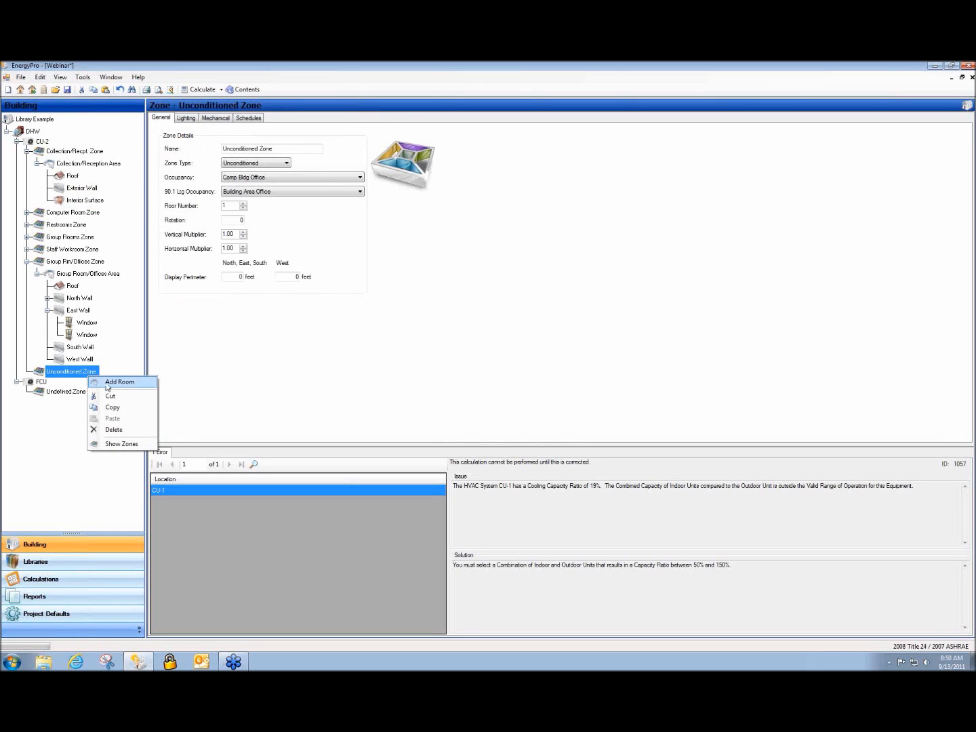
click(100, 384)
click(80, 385)
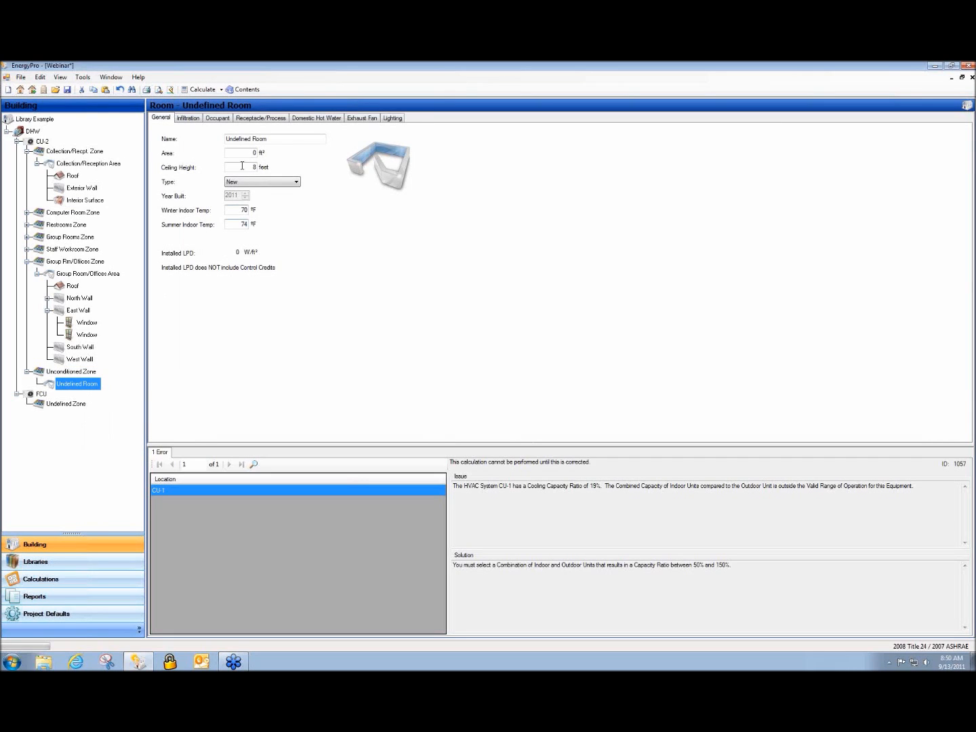
click(248, 153)
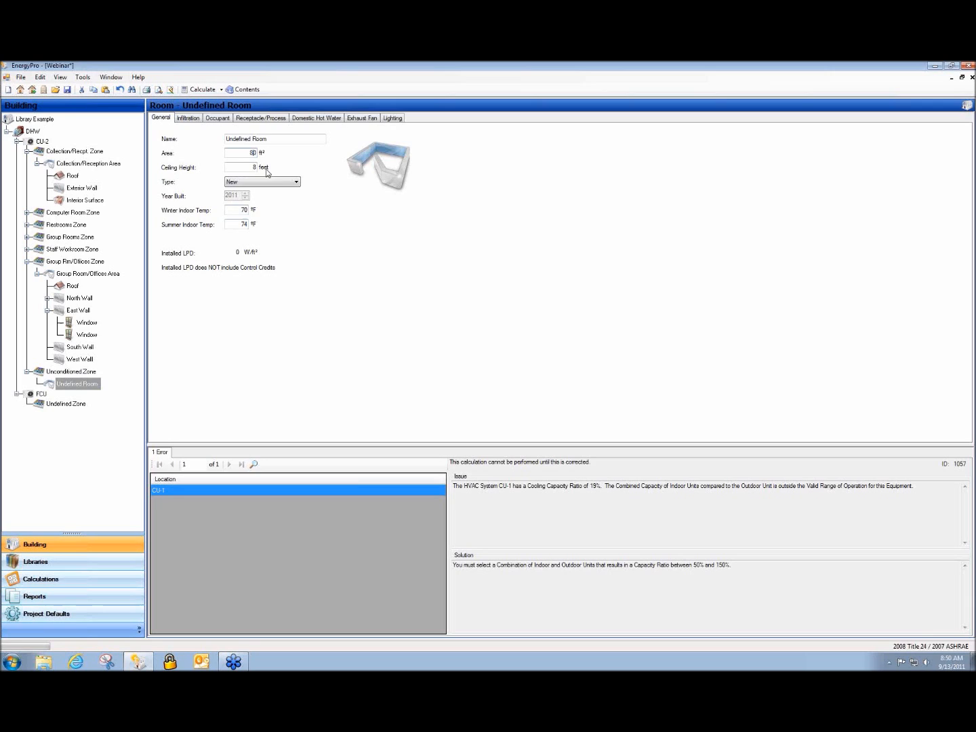
Set the Interior Surface adjacent to Undefined Room, then display the Exterior Wall
click(85, 201)
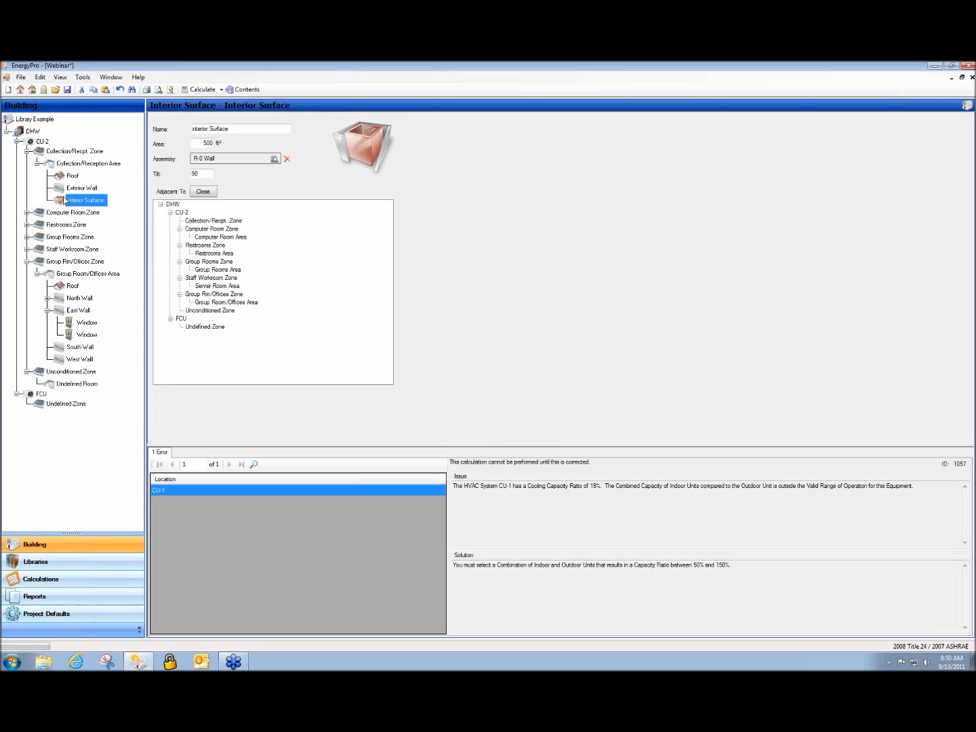
click(203, 193)
click(203, 193)
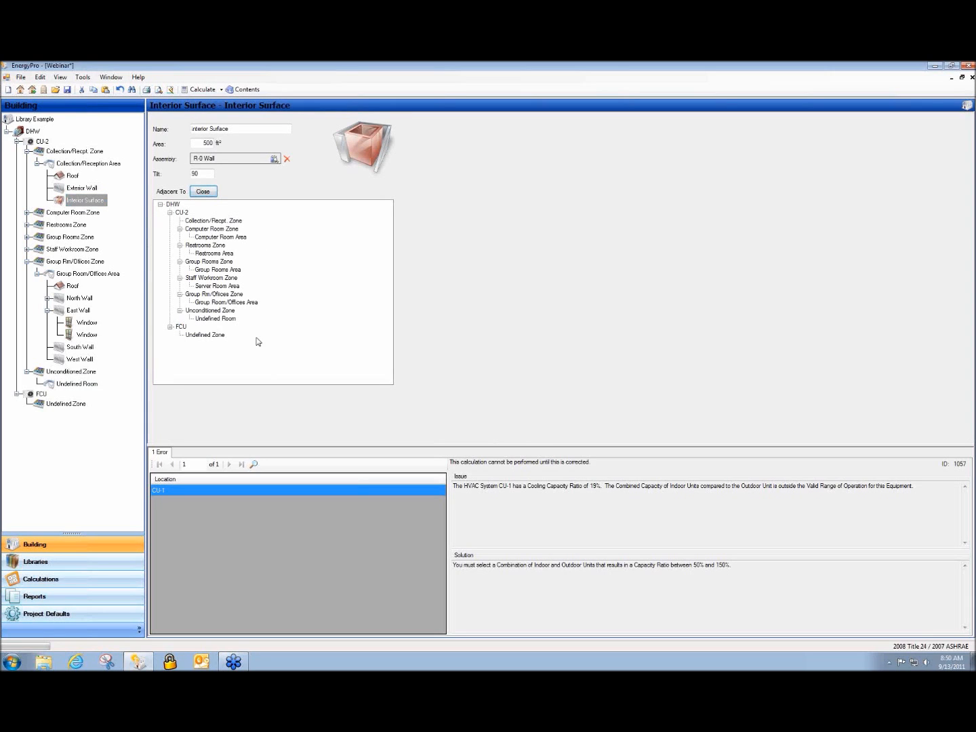
click(219, 319)
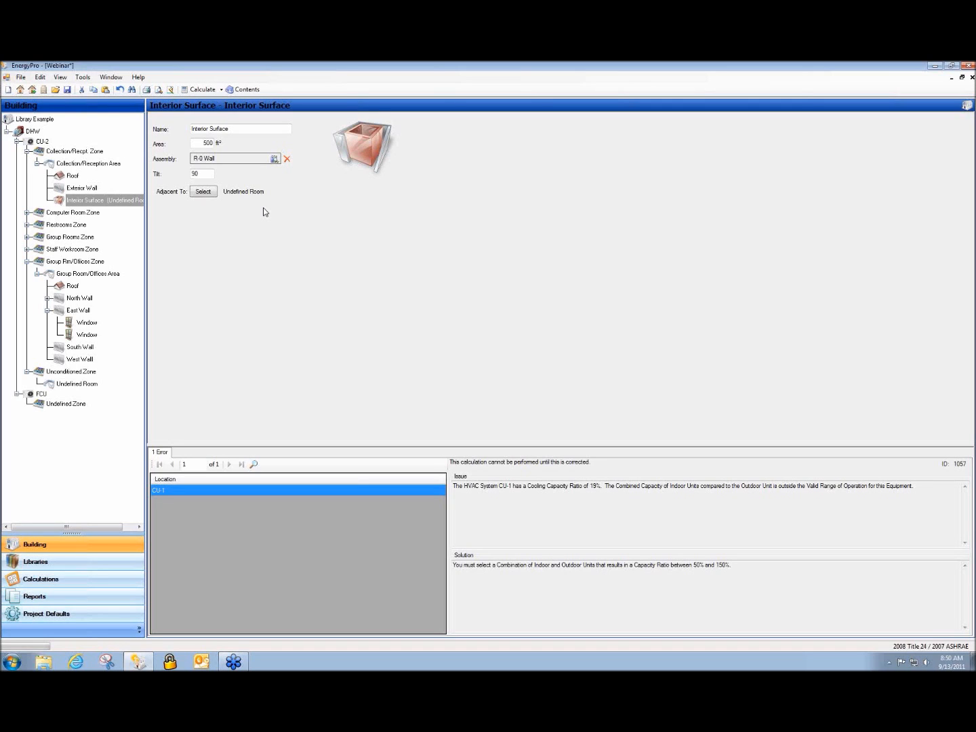
click(89, 189)
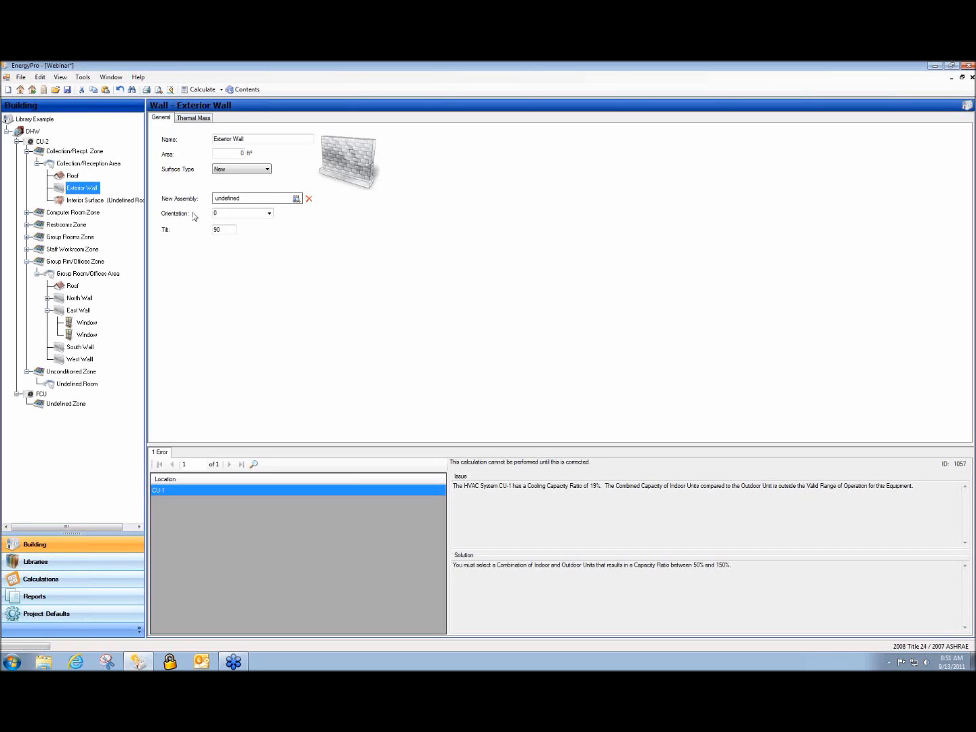
View the Undefined Room's Receptacle/Process loads, then display the East Wall's first window
click(75, 386)
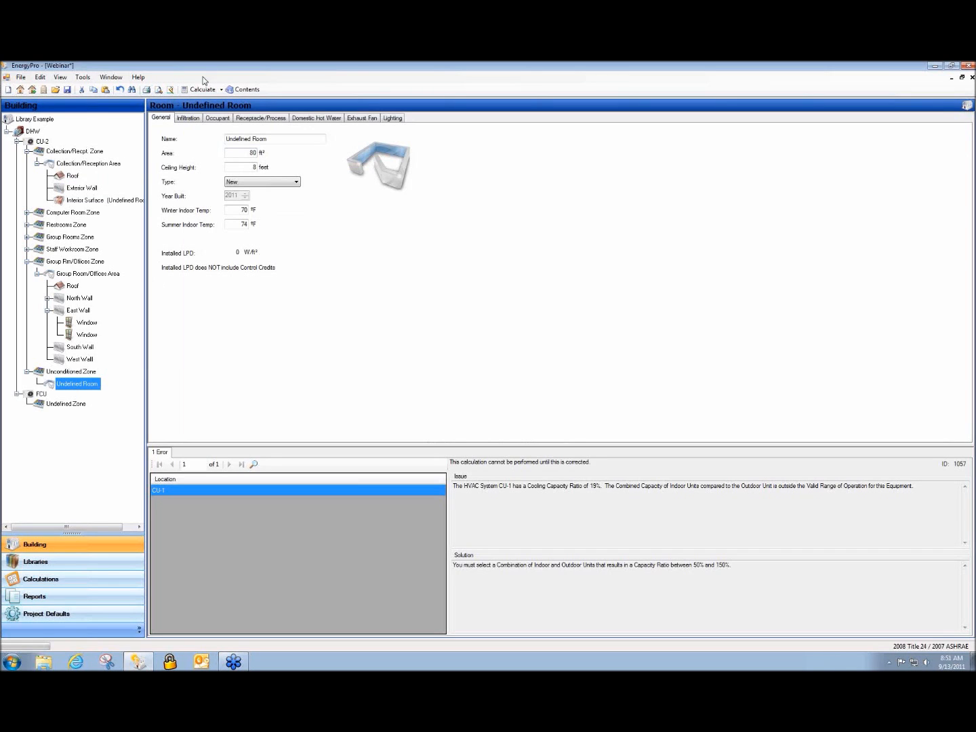
click(248, 118)
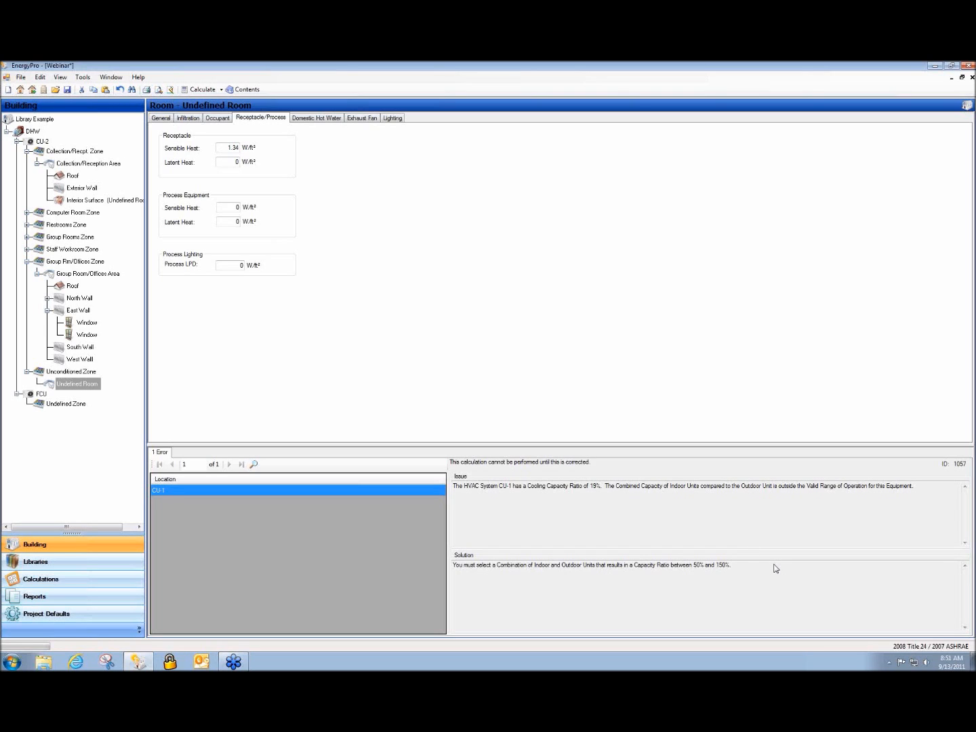
click(83, 325)
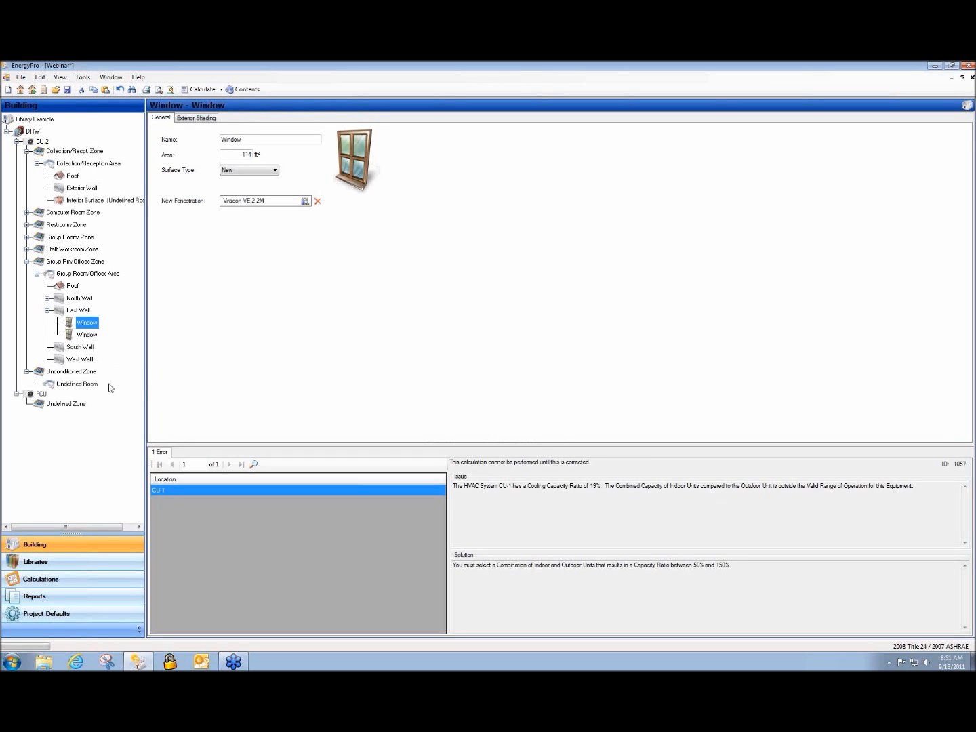
Give the window a 2' Overhang/0.1' Above overhang, leaving the sidefin undefined
click(193, 119)
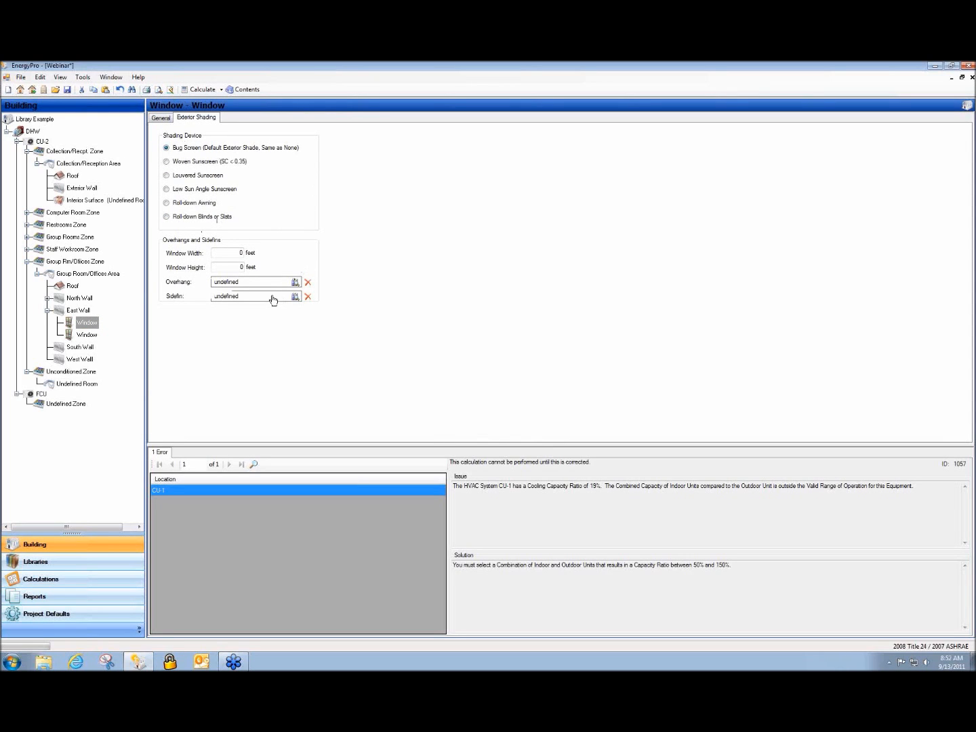
click(233, 298)
double_click(228, 283)
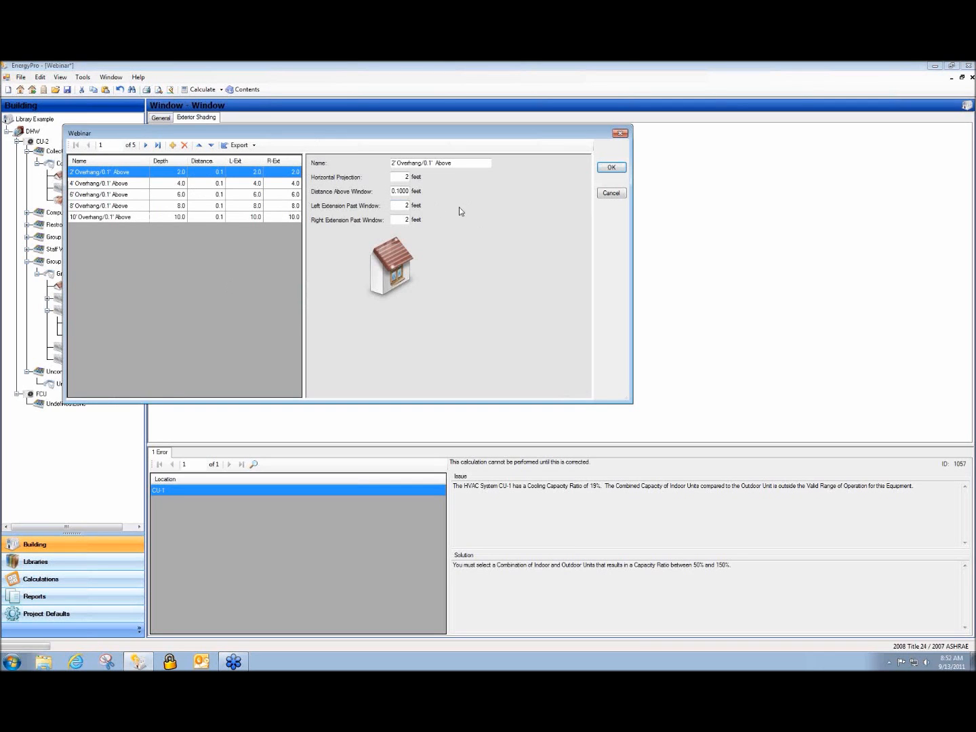
click(408, 162)
click(401, 179)
text(1)
key(BackSpace)
click(611, 168)
double_click(231, 296)
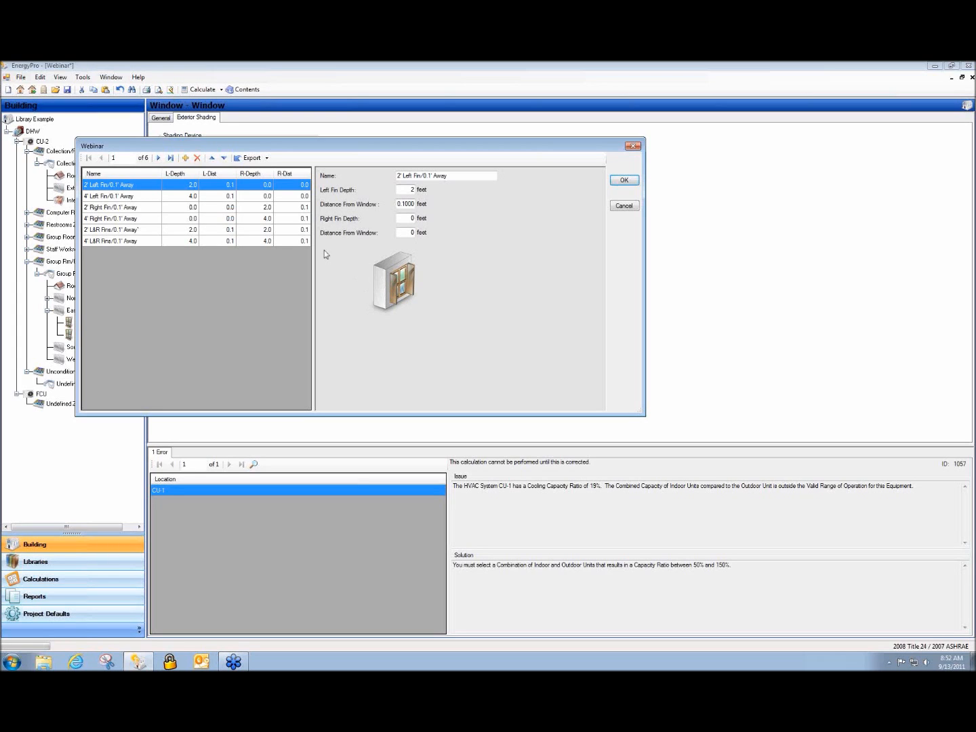
click(623, 206)
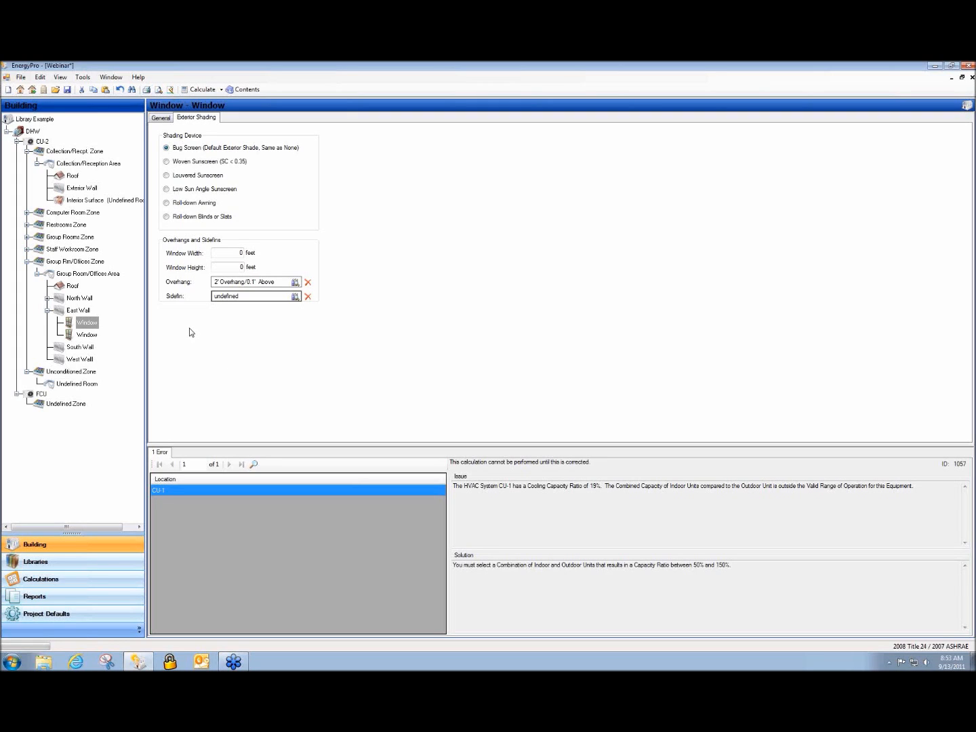
Set R-11 Wall's aged solar reflectance to 1 and assign it to the Exterior Wall
click(80, 188)
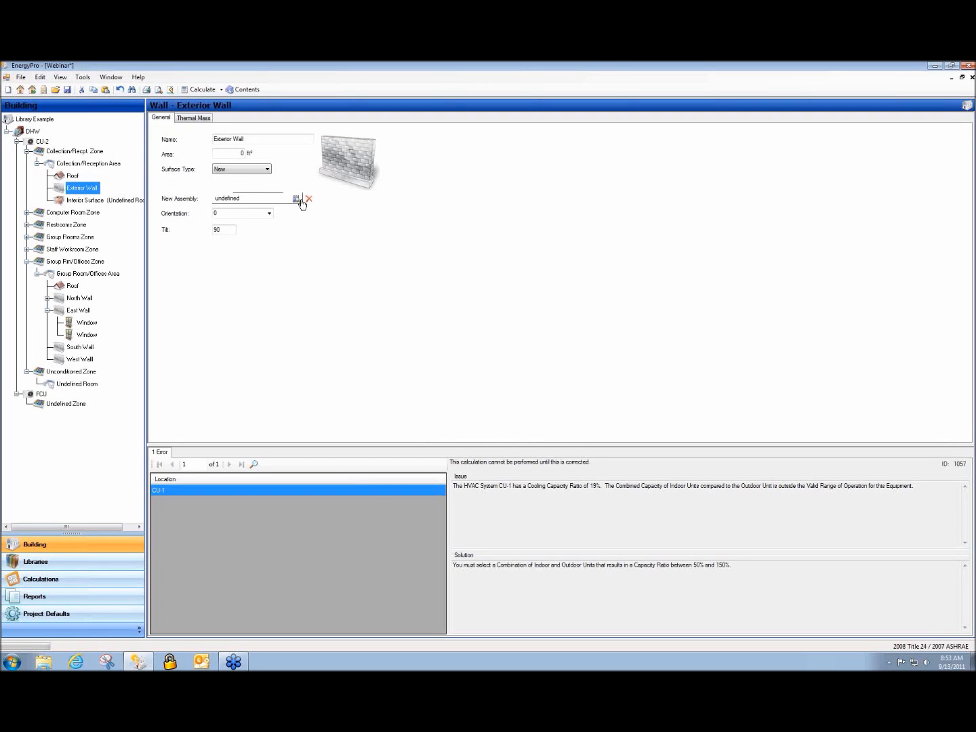
click(241, 198)
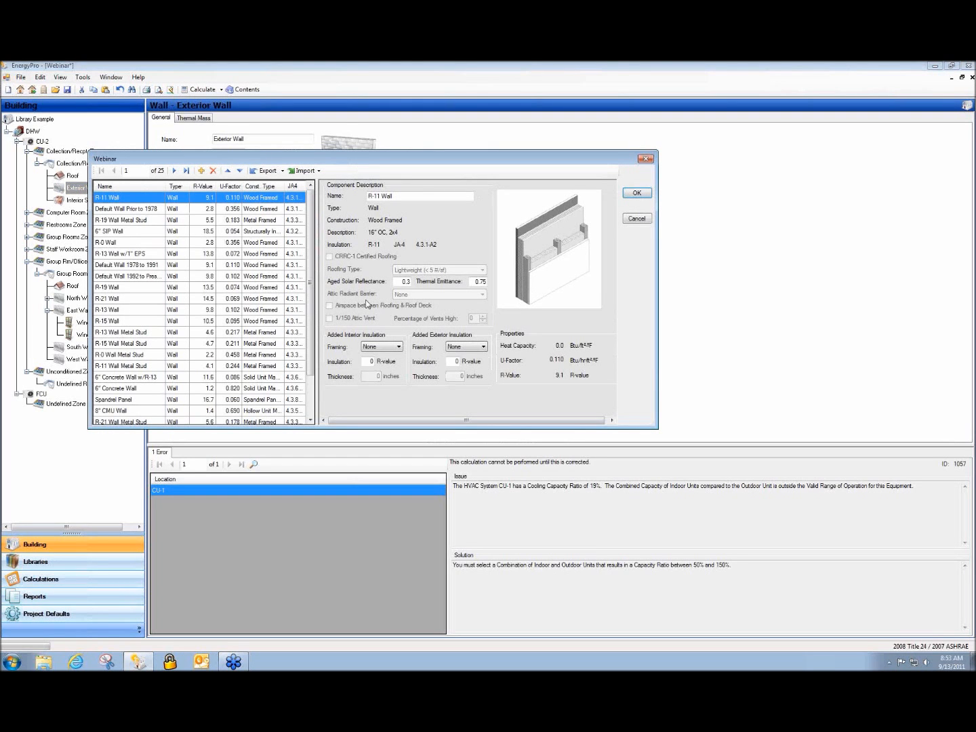
double_click(402, 280)
text(1)
click(636, 196)
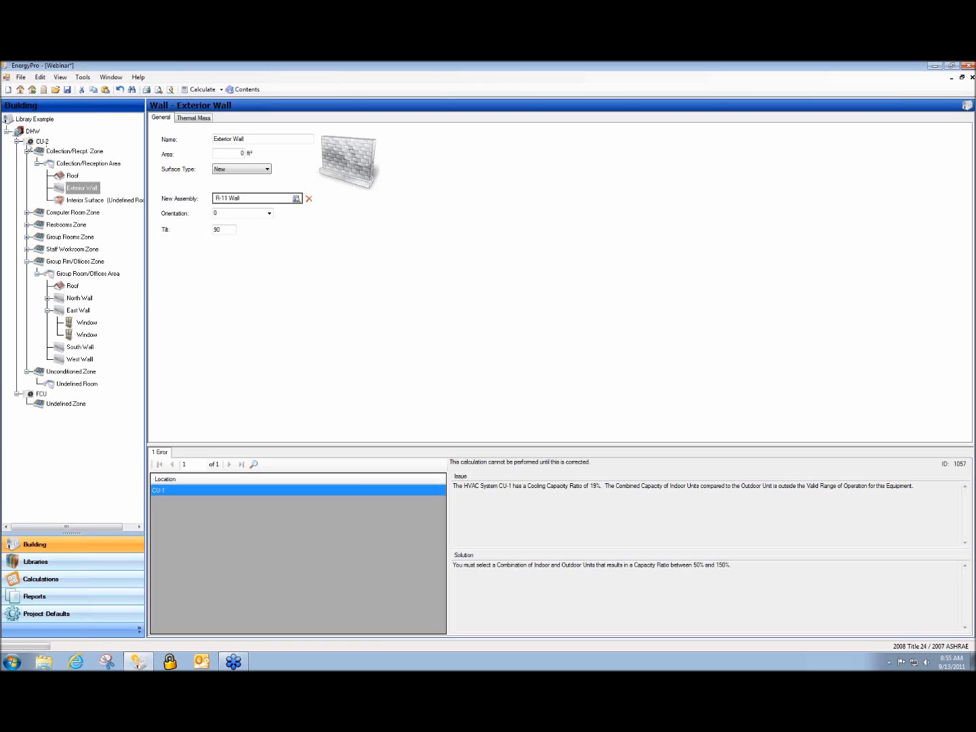
Collapse the CU-2 branches and expand the Computer Room Zone and Computer Room Area
click(17, 141)
click(16, 149)
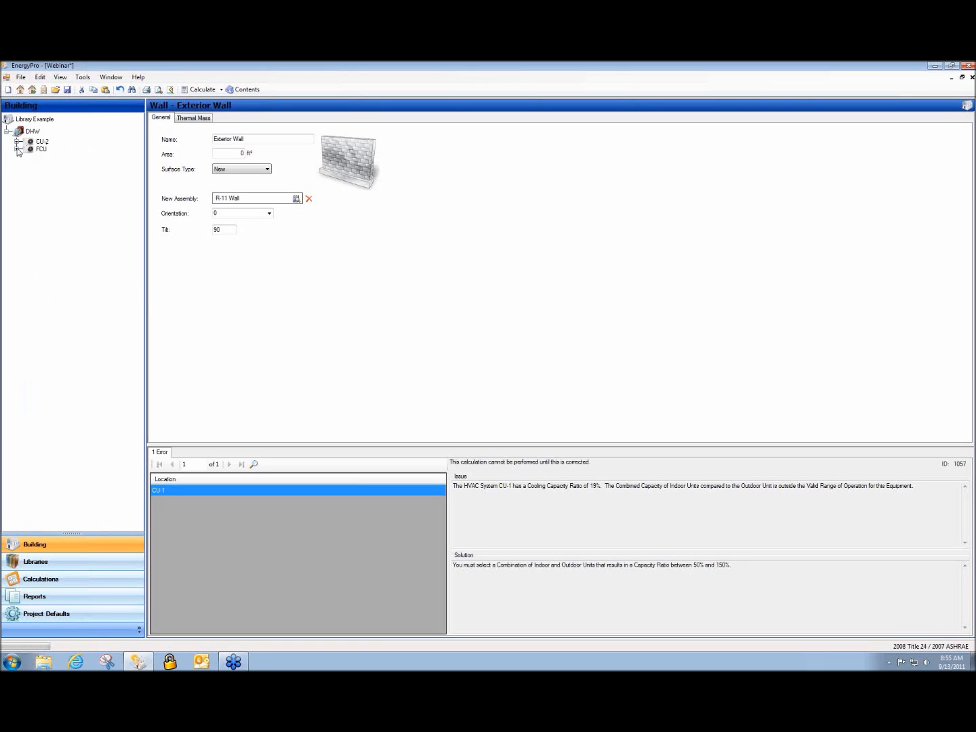
click(17, 141)
click(26, 151)
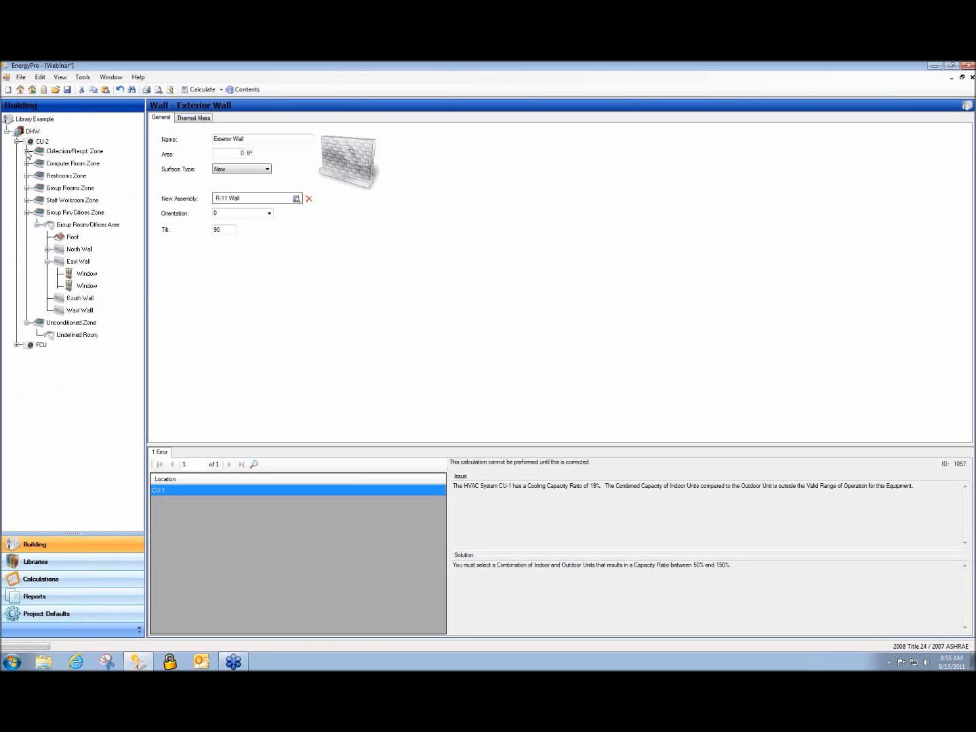
click(27, 163)
click(36, 176)
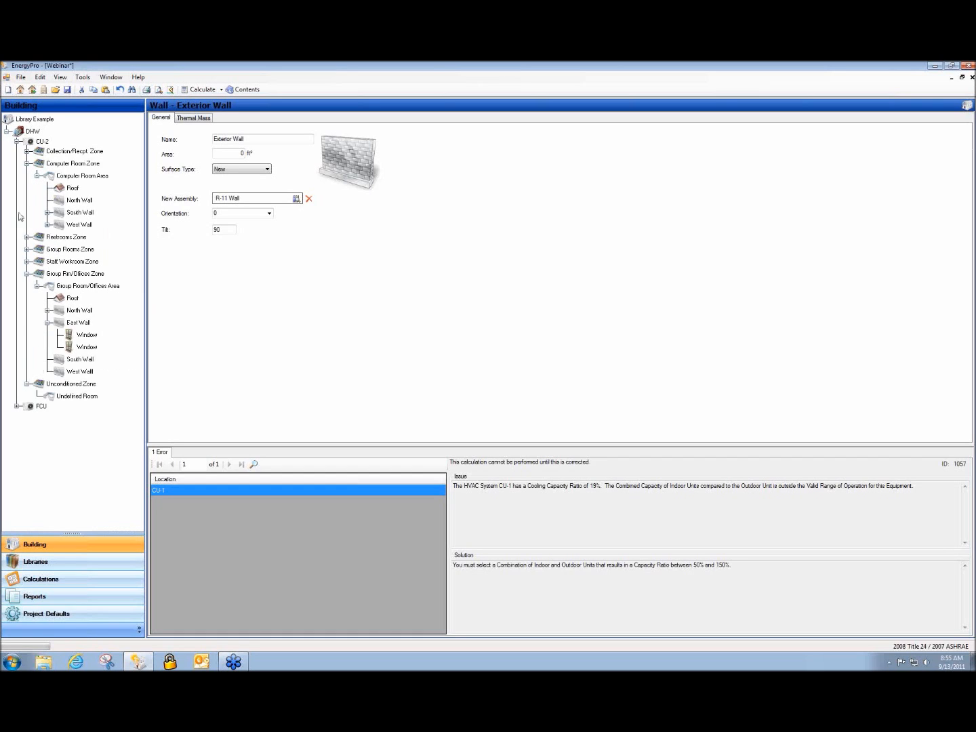
Expand the whole Building tree and reduce it to show systems only
click(67, 88)
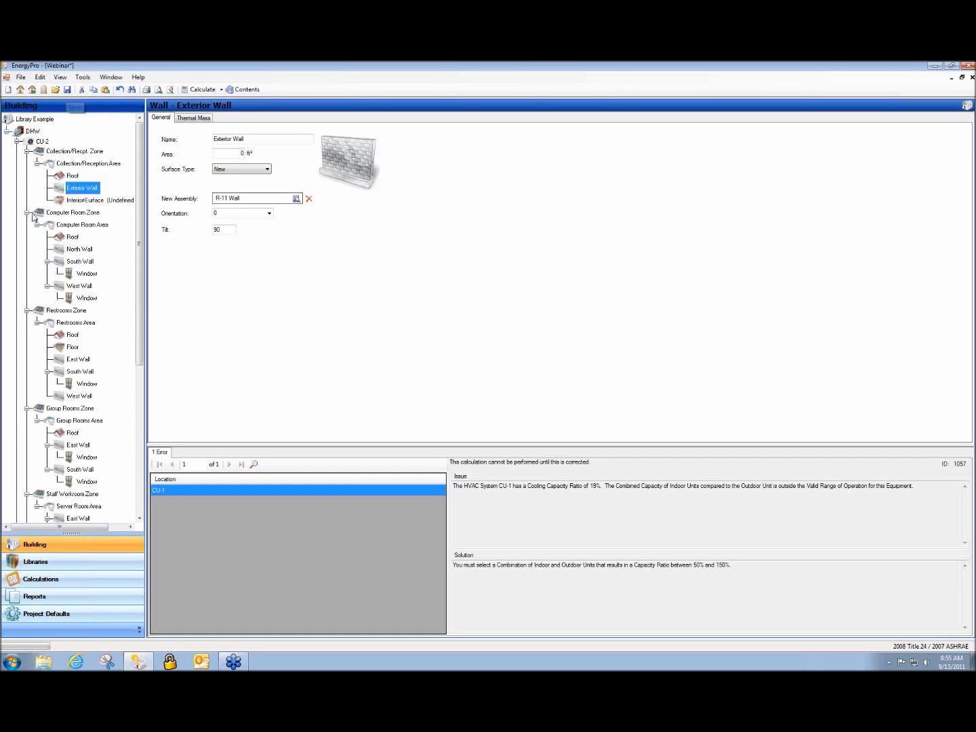
drag(139, 229, 141, 175)
right_click(28, 142)
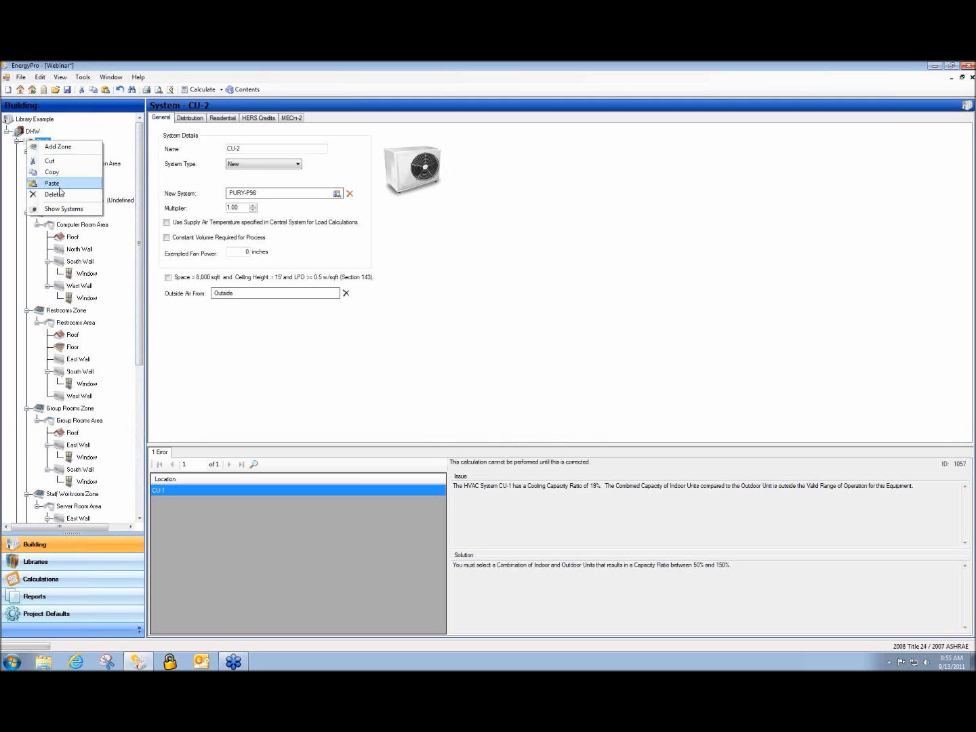
click(66, 209)
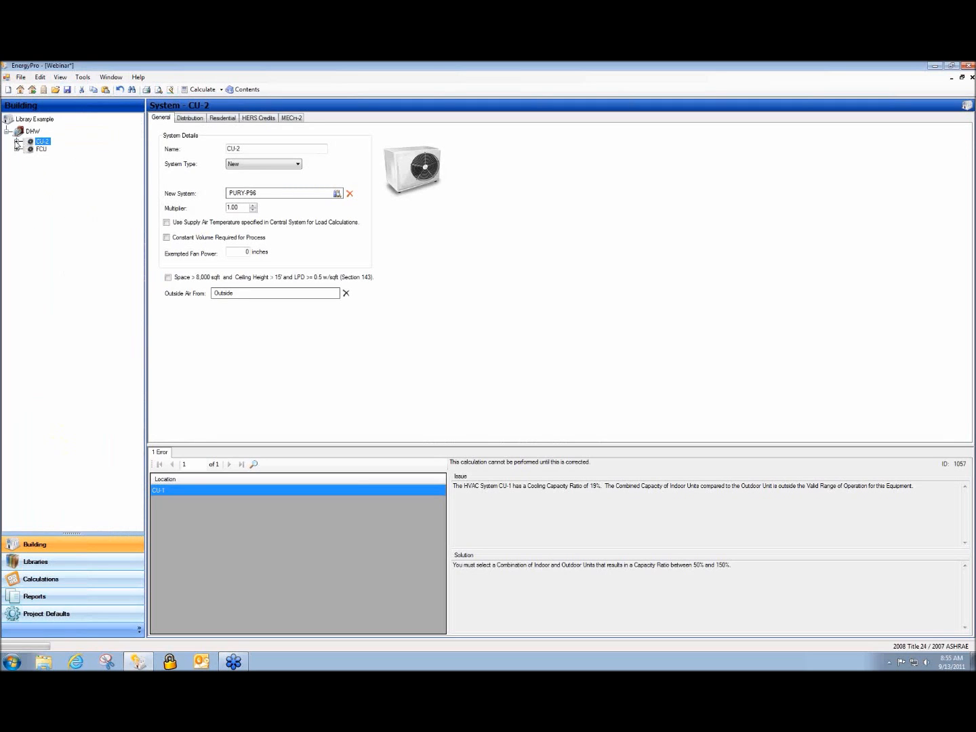
Expand CU-2 and switch the tree to list the zones under each system
click(17, 142)
right_click(47, 150)
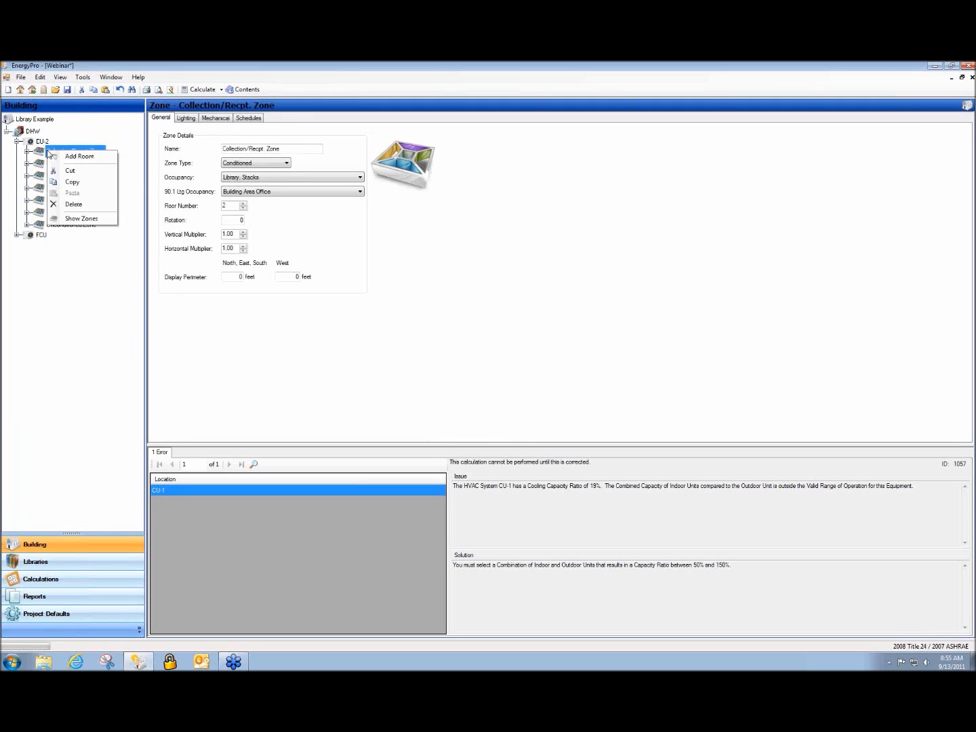
click(82, 218)
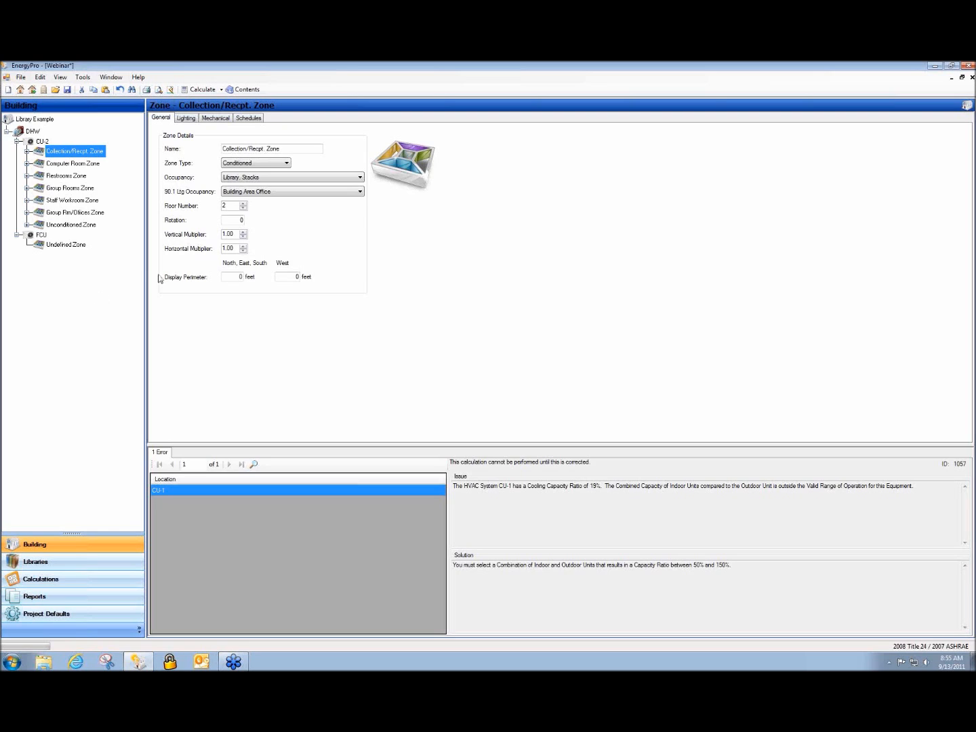
Review the licensed User Information without changes, then bring up a Windows Explorer window
click(83, 78)
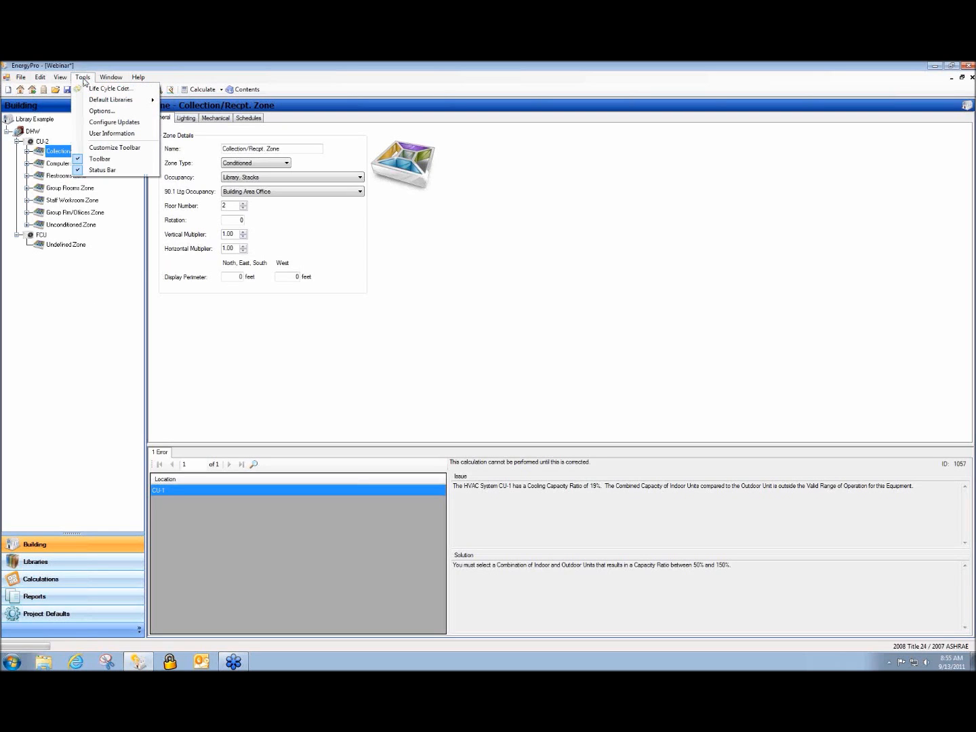
click(116, 134)
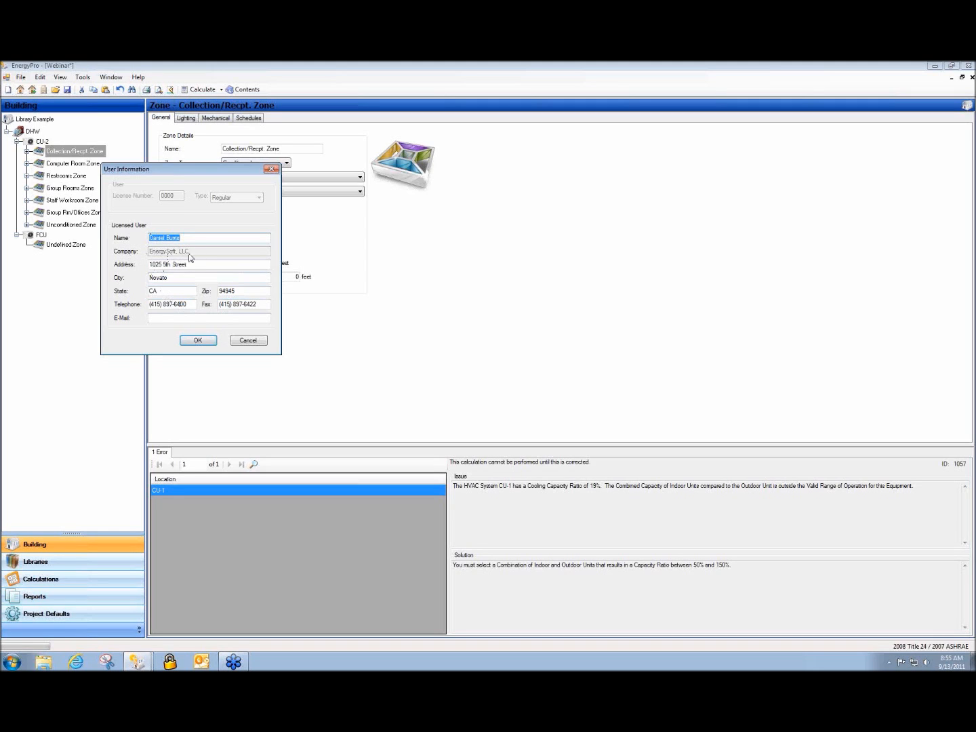
click(248, 340)
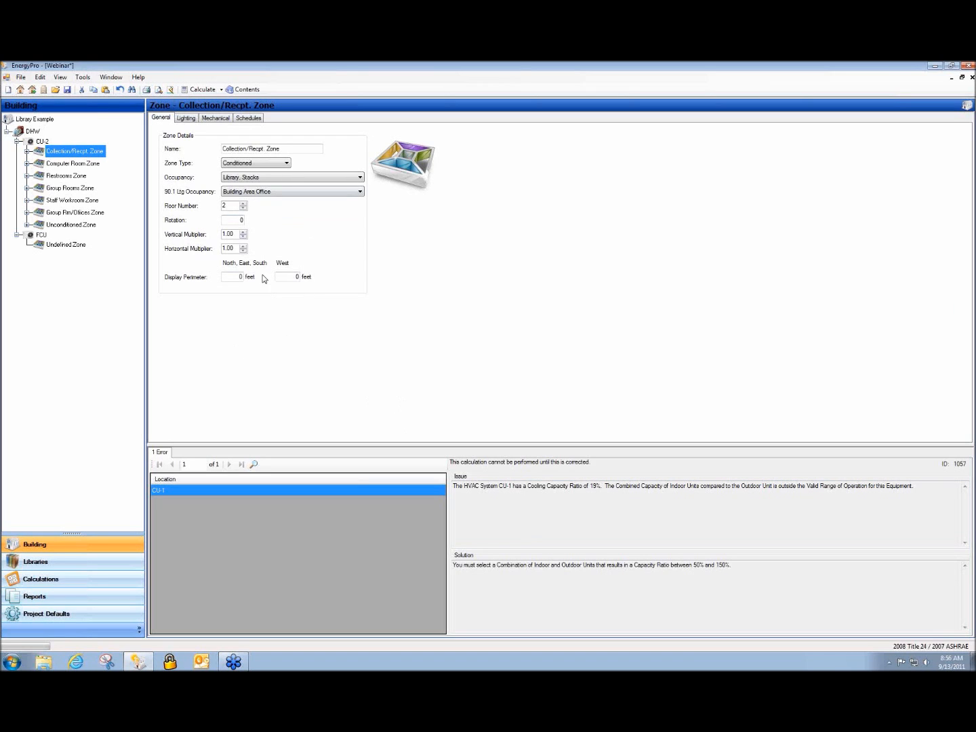
click(44, 662)
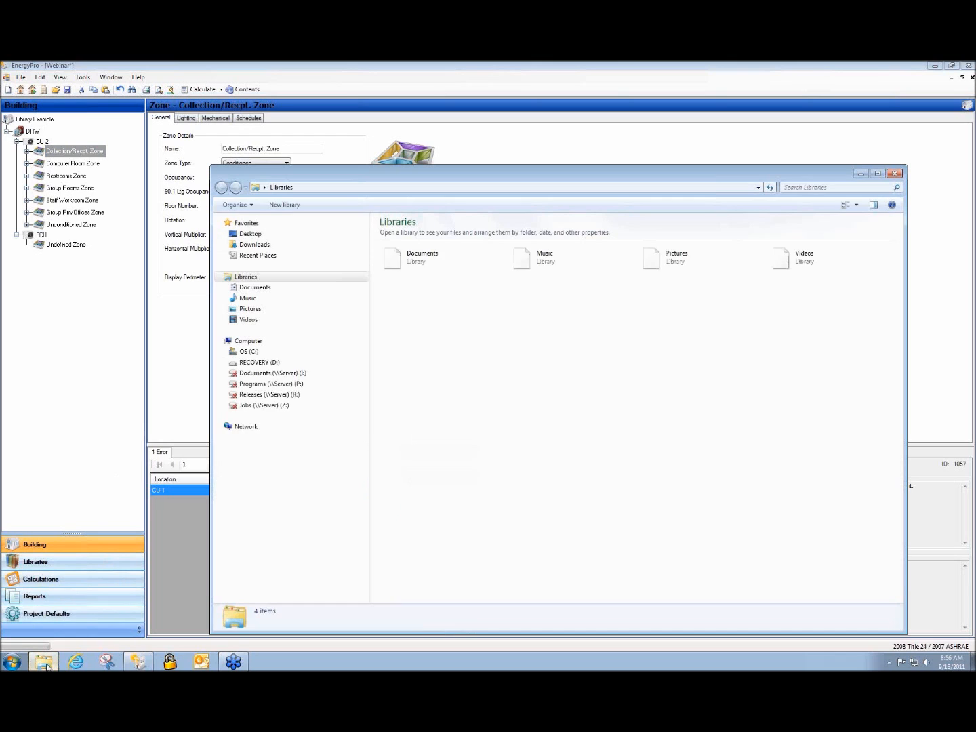
Navigate from C: through Users, the home folder and My Documents to EnergyPro 5\Projects
click(256, 351)
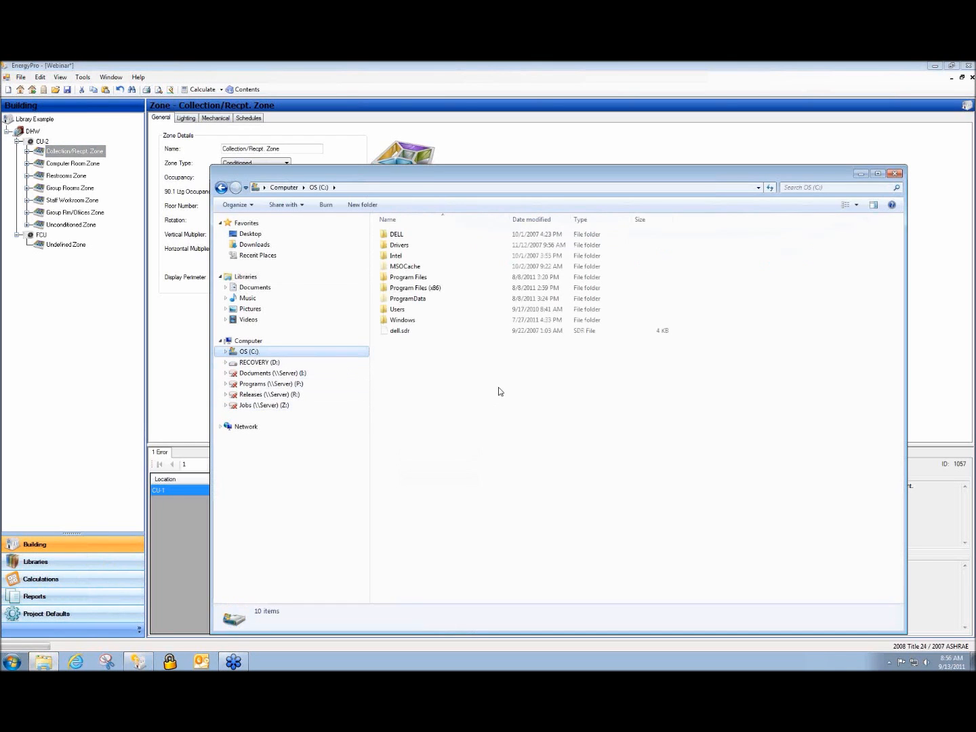
double_click(414, 311)
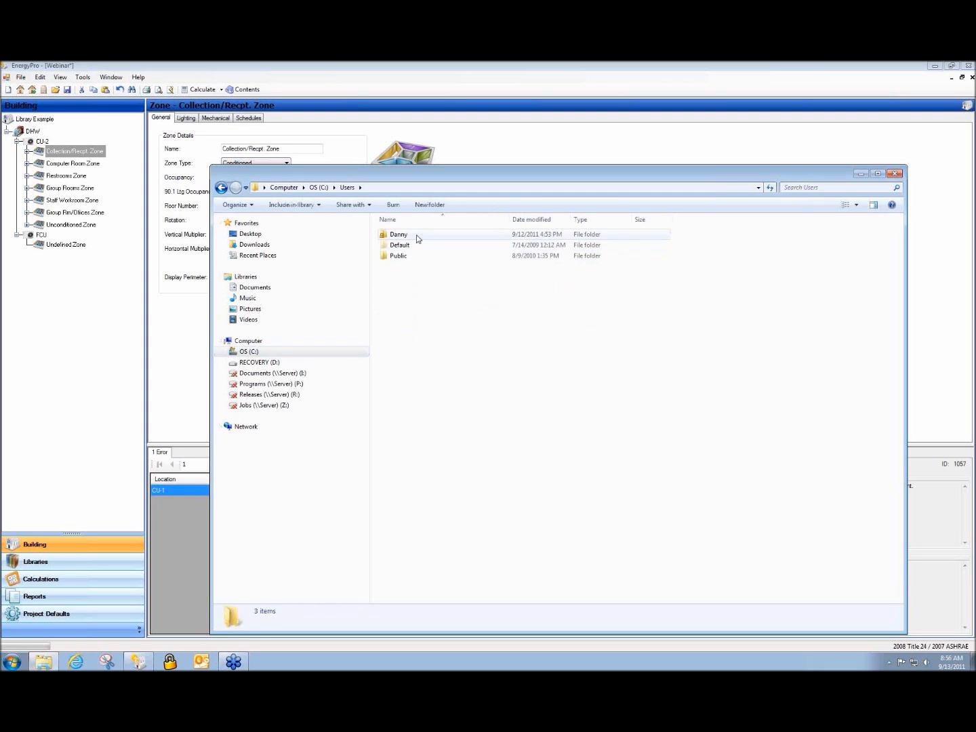
double_click(416, 235)
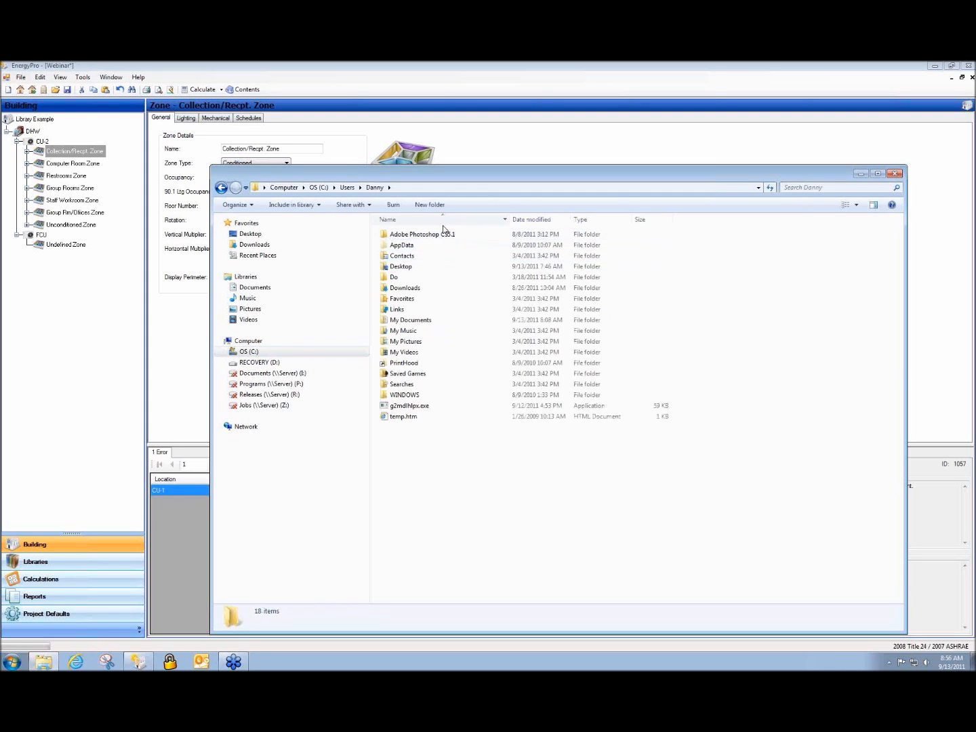
double_click(434, 326)
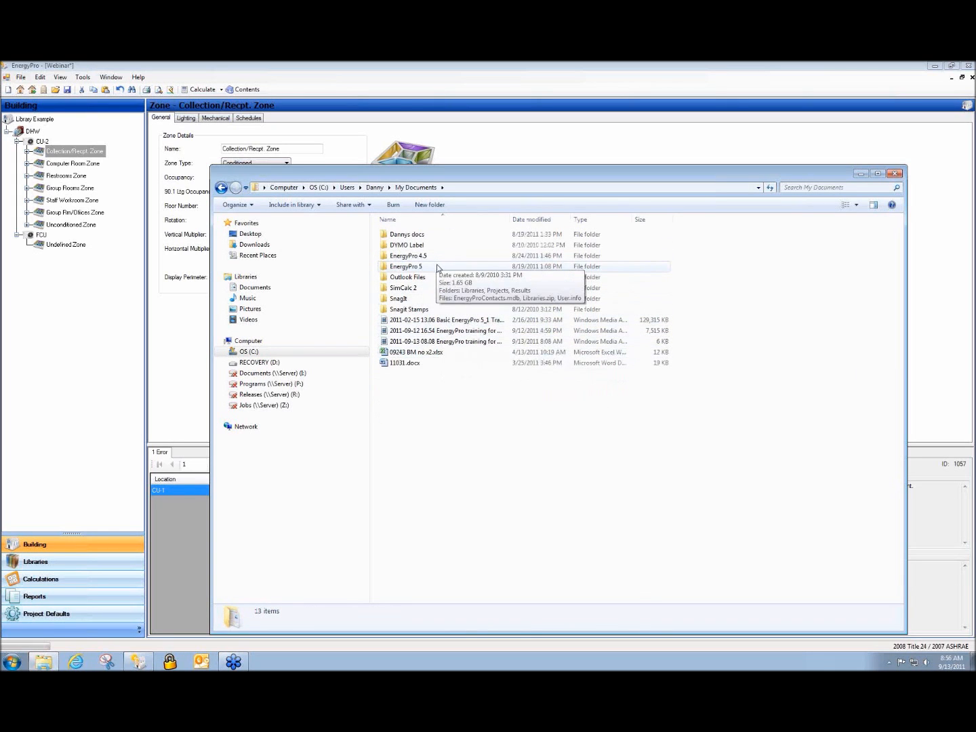
double_click(428, 268)
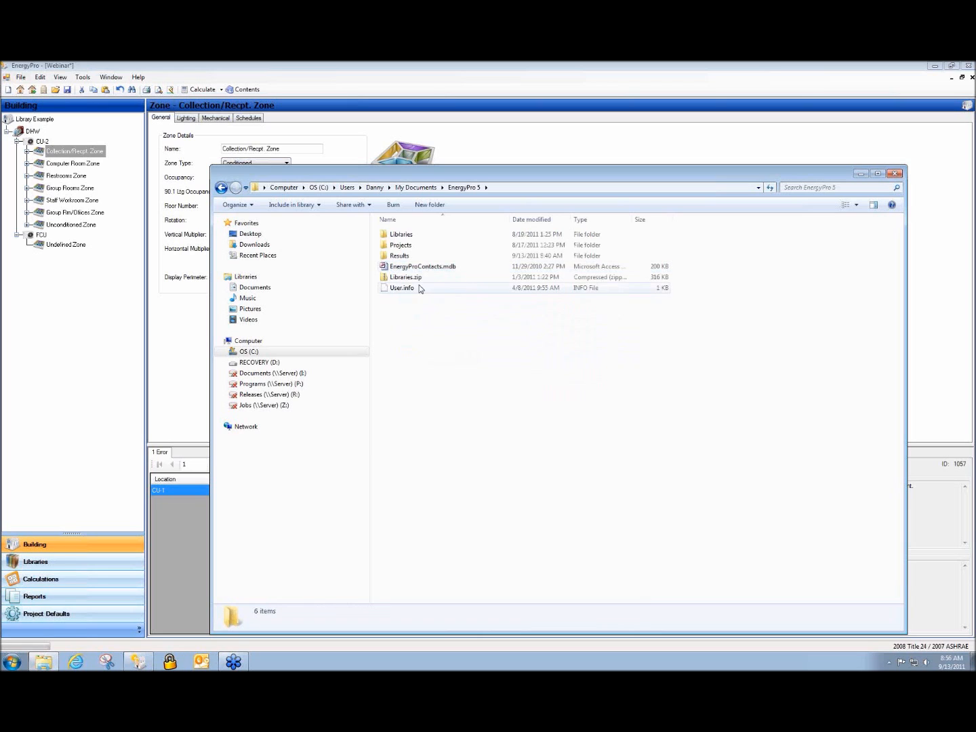
double_click(406, 246)
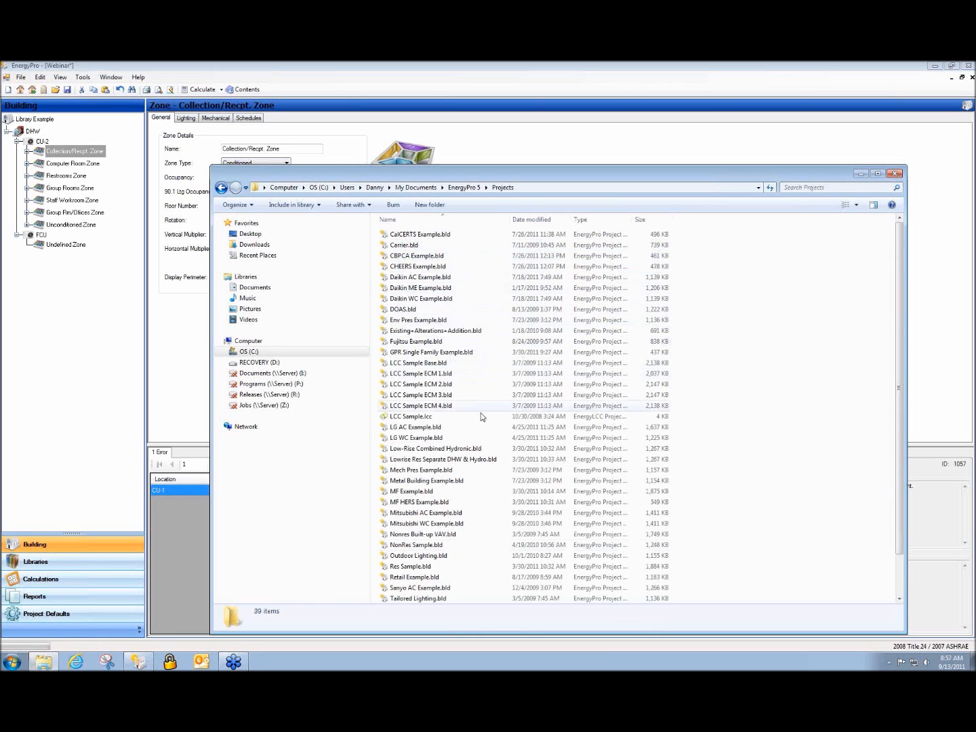
Scroll through the Projects folder and open the Mitsubishi WC Example project
scroll(474, 570, down, 2)
scroll(474, 570, up, 2)
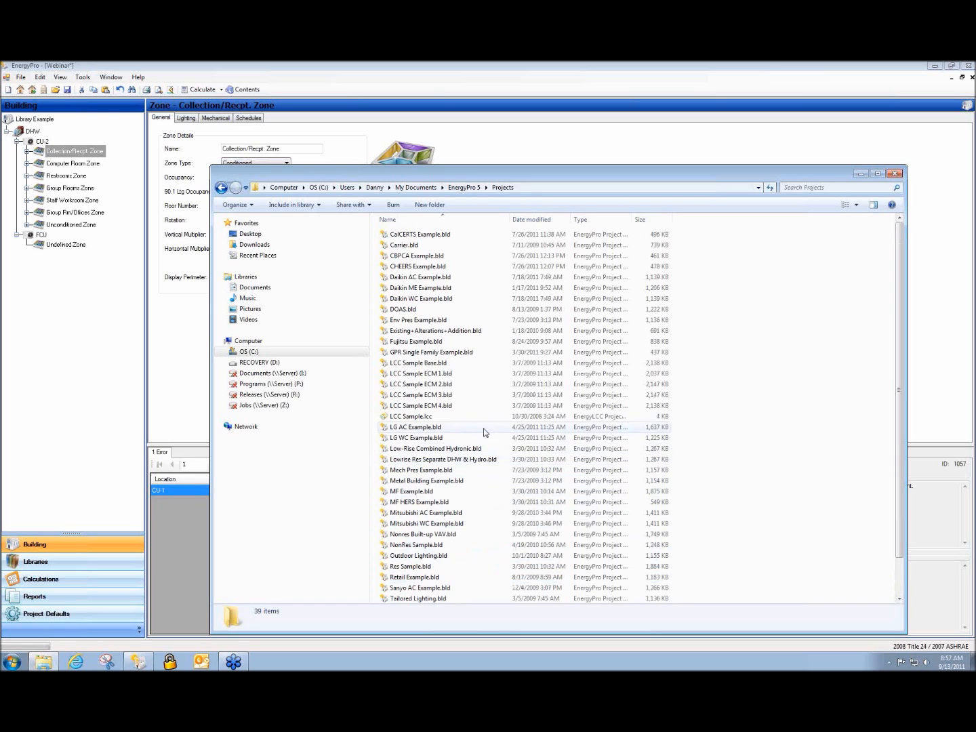
double_click(458, 523)
scroll(459, 522, down, 2)
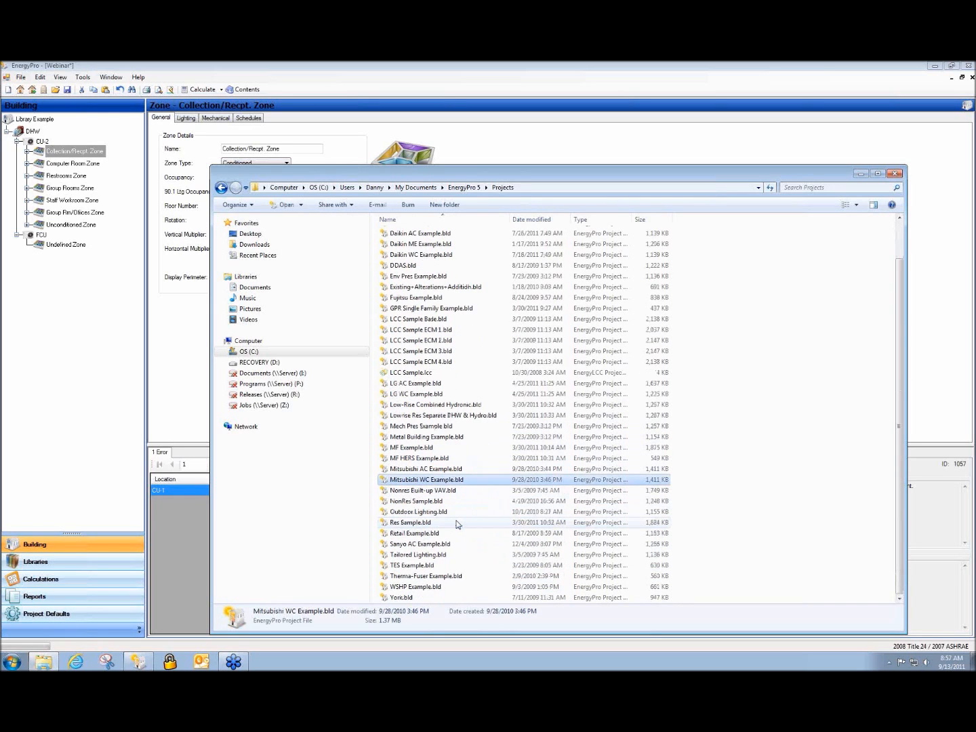
scroll(458, 523, up, 2)
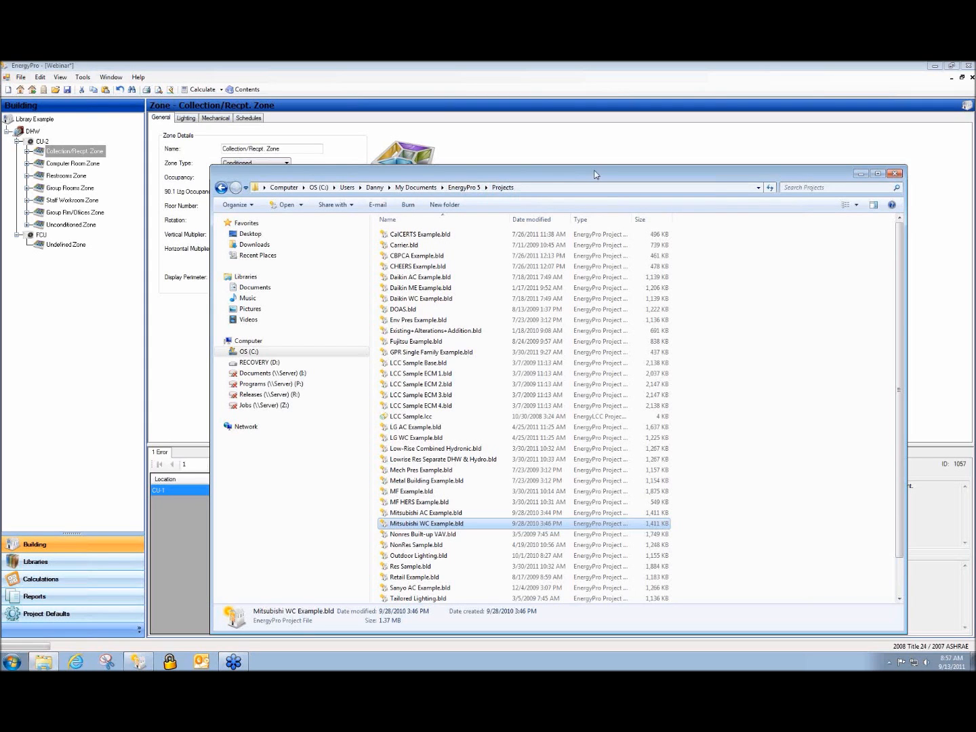
Move the folder window left, select Outdoor Lighting.bld and Metal Building Example.bld, then close Explorer
drag(575, 170, 442, 181)
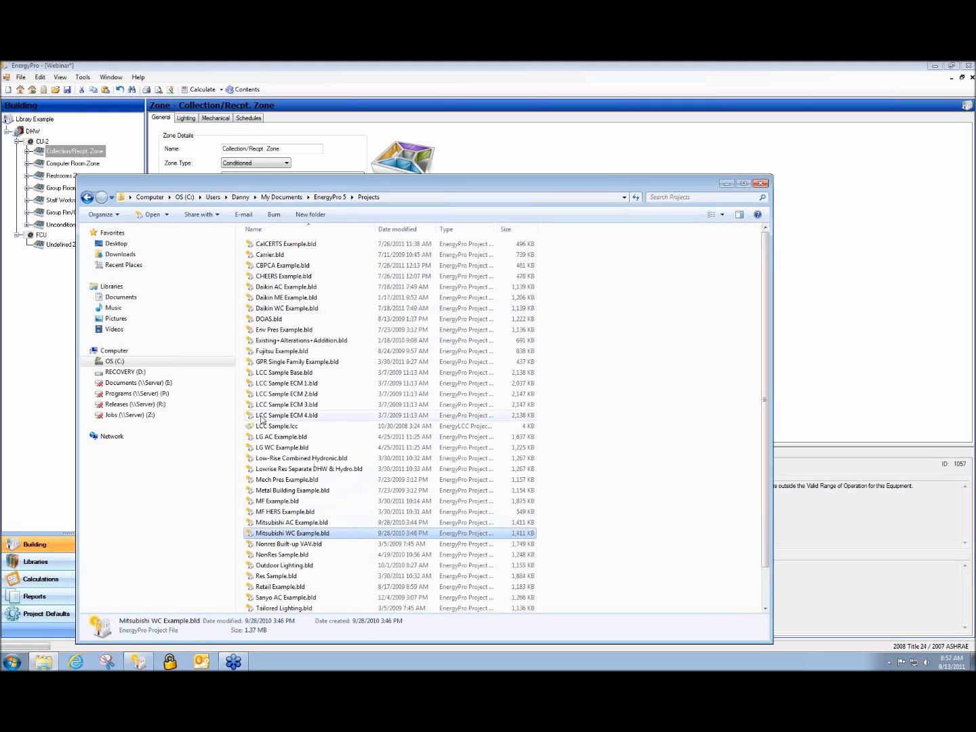
scroll(319, 528, down, 2)
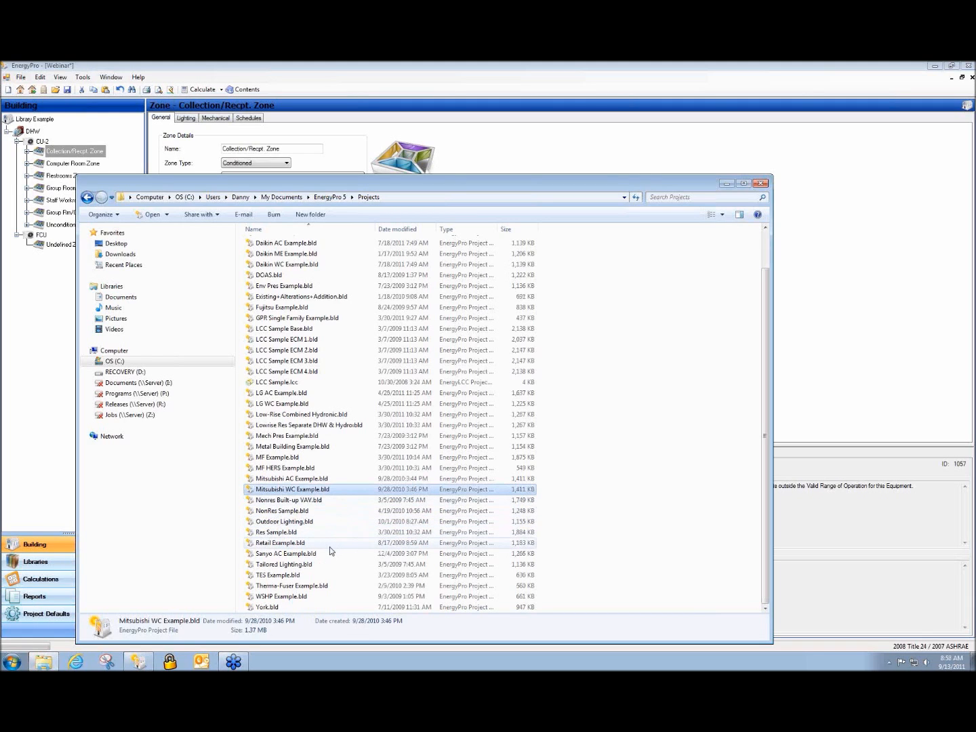
click(329, 522)
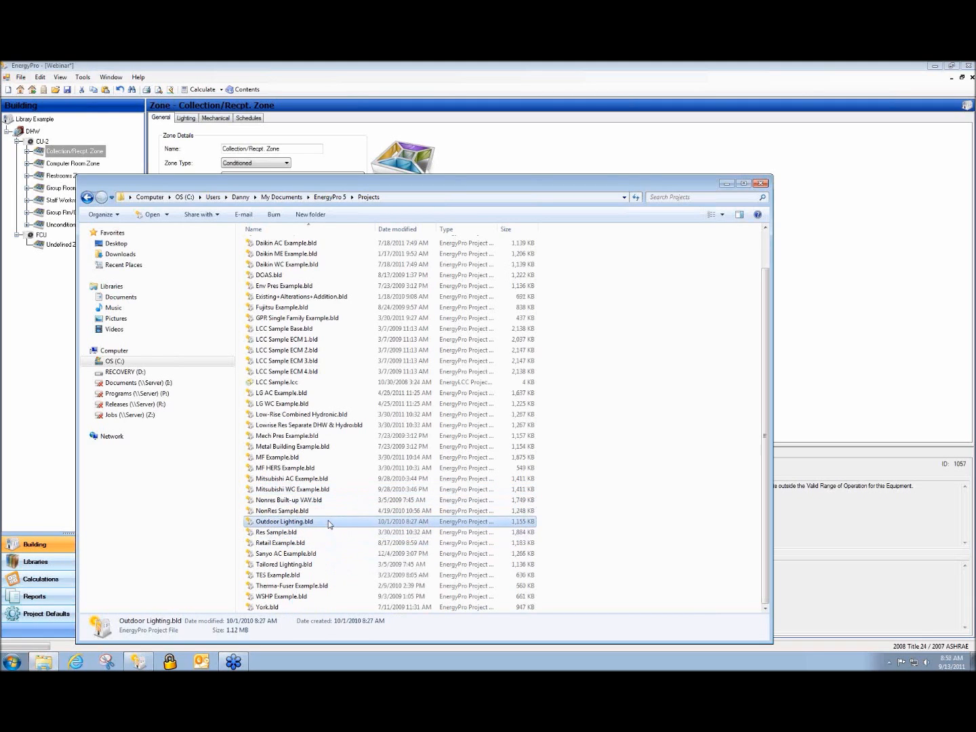
click(348, 445)
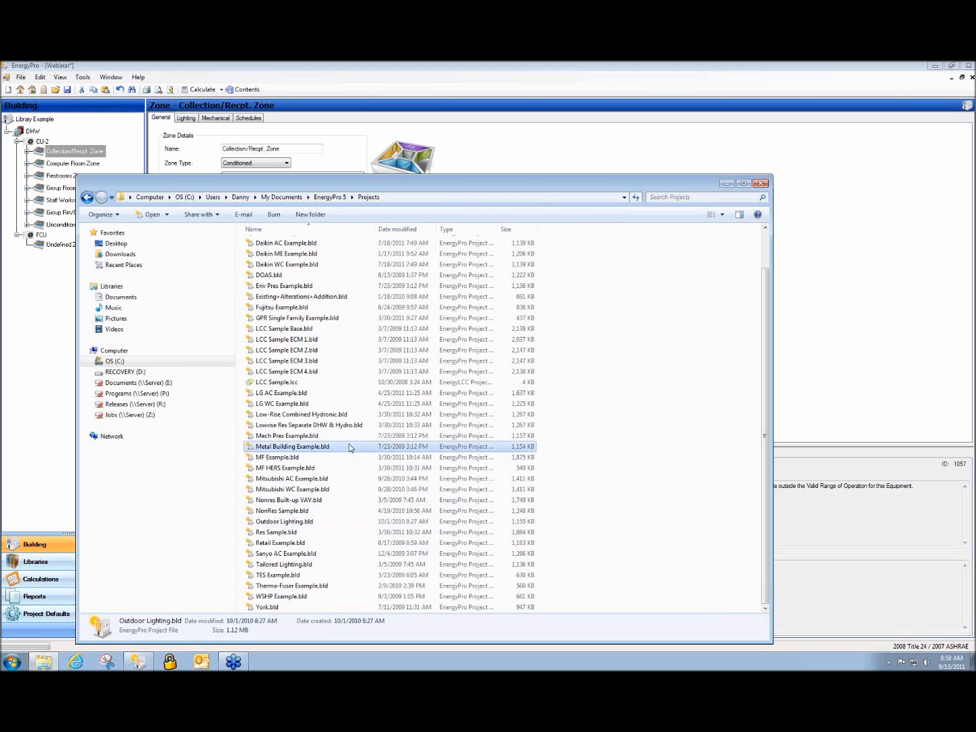
click(761, 184)
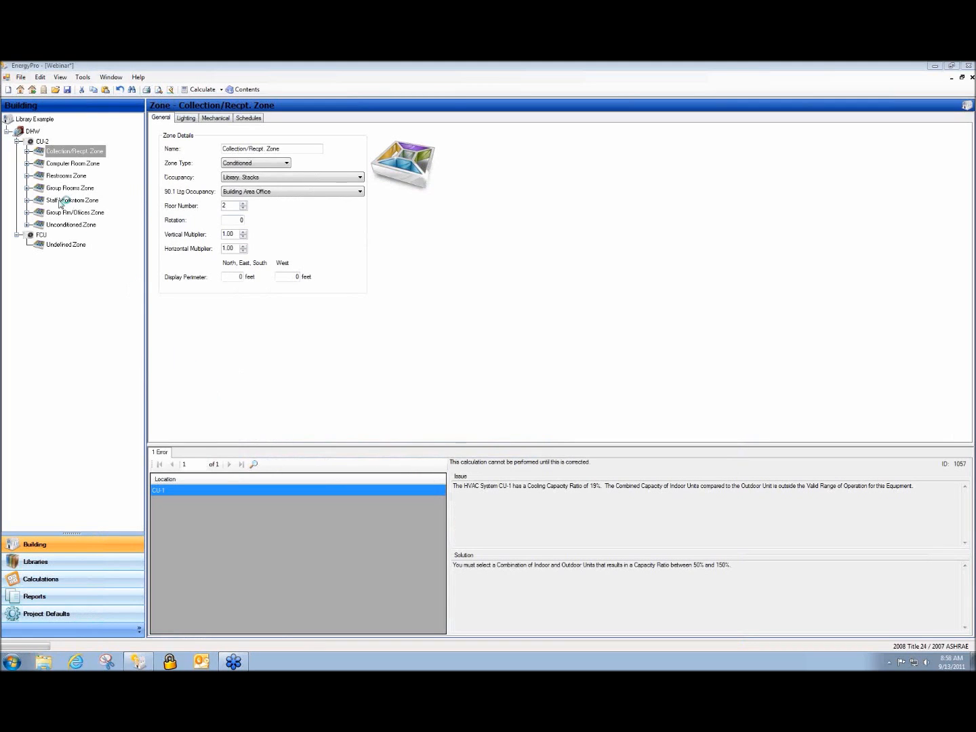
Add an Undefined Room to the Collection/Recept. Zone and review its occupant loads
click(27, 151)
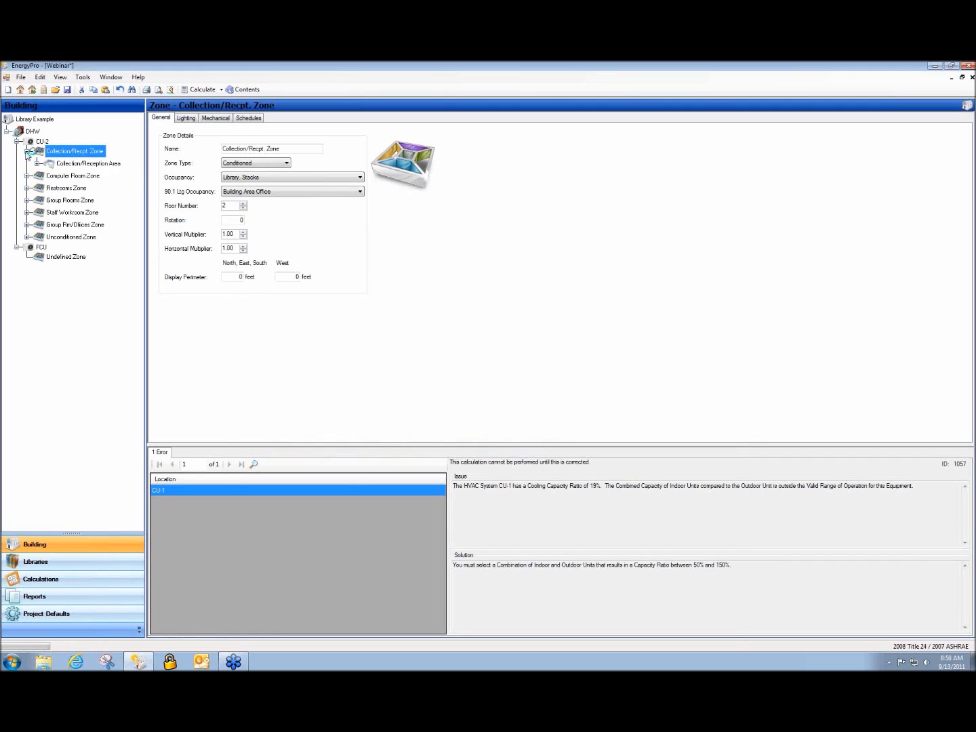
click(37, 163)
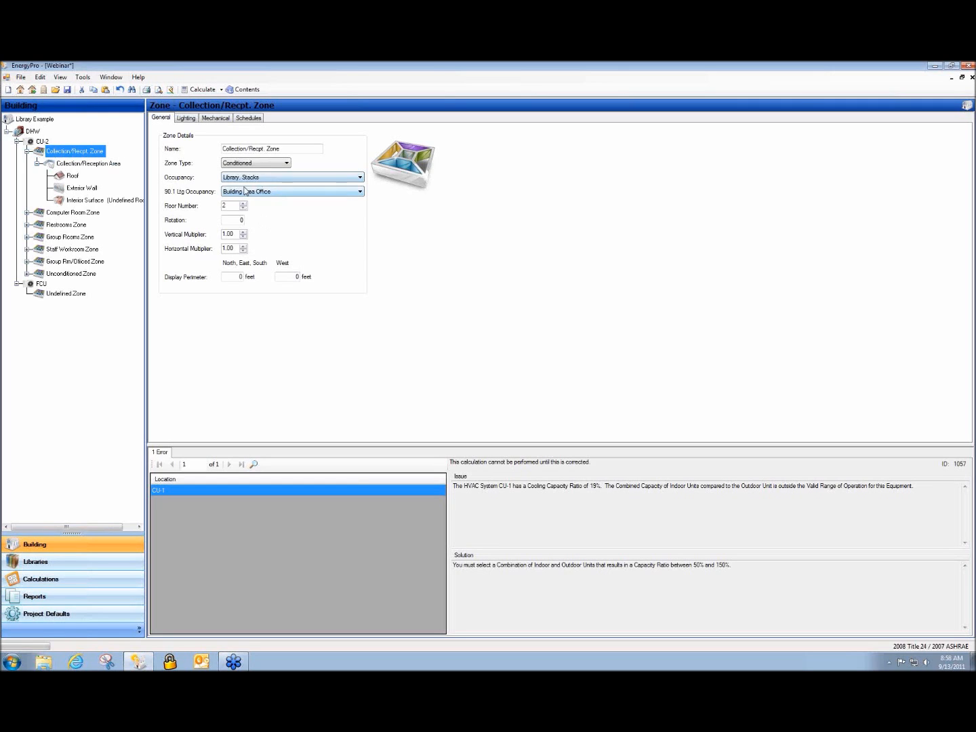
right_click(70, 156)
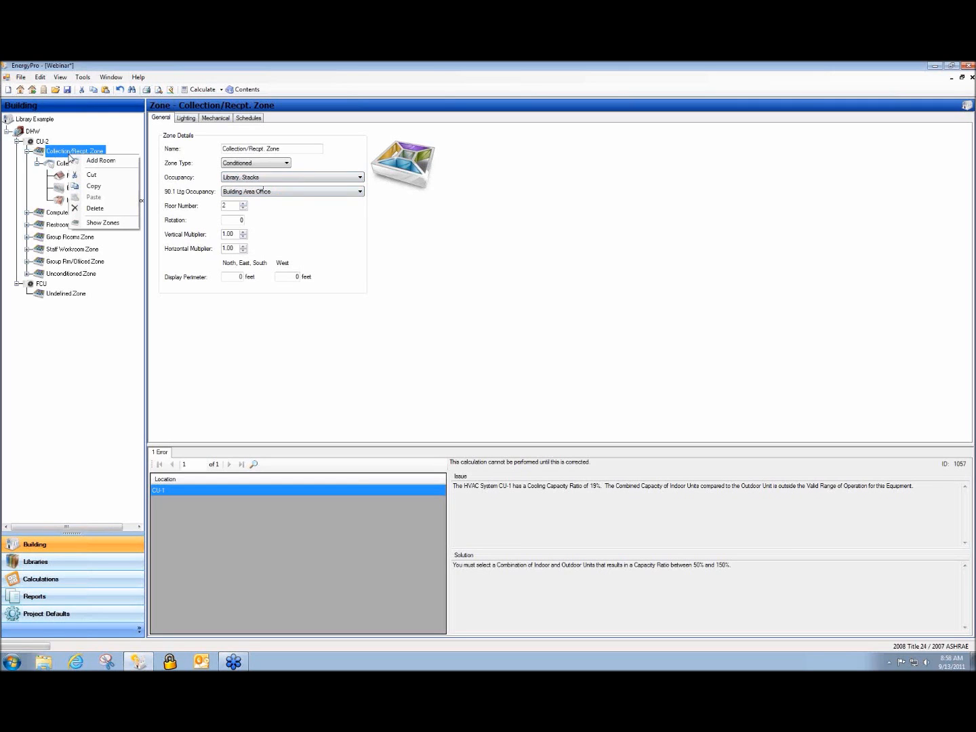
click(82, 160)
click(71, 214)
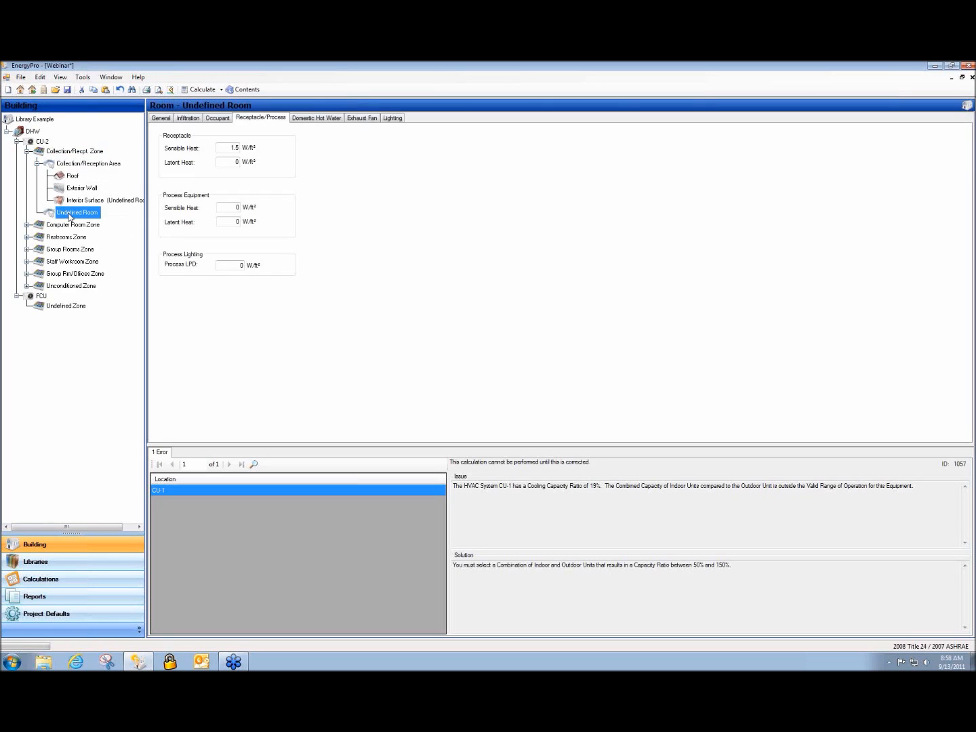
click(223, 118)
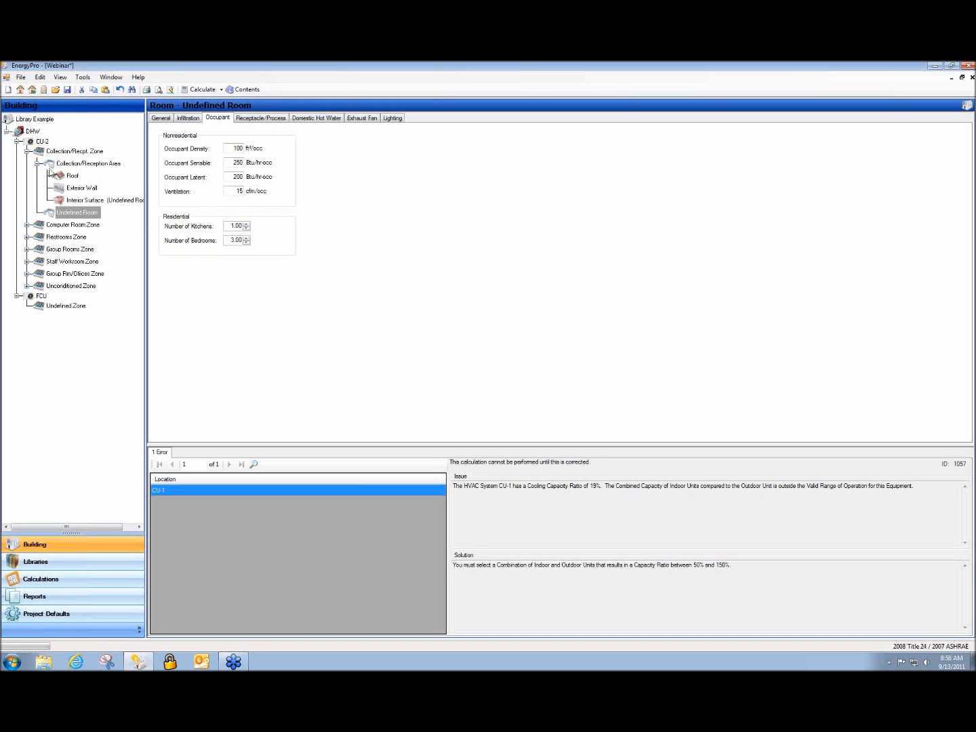
click(63, 165)
click(65, 154)
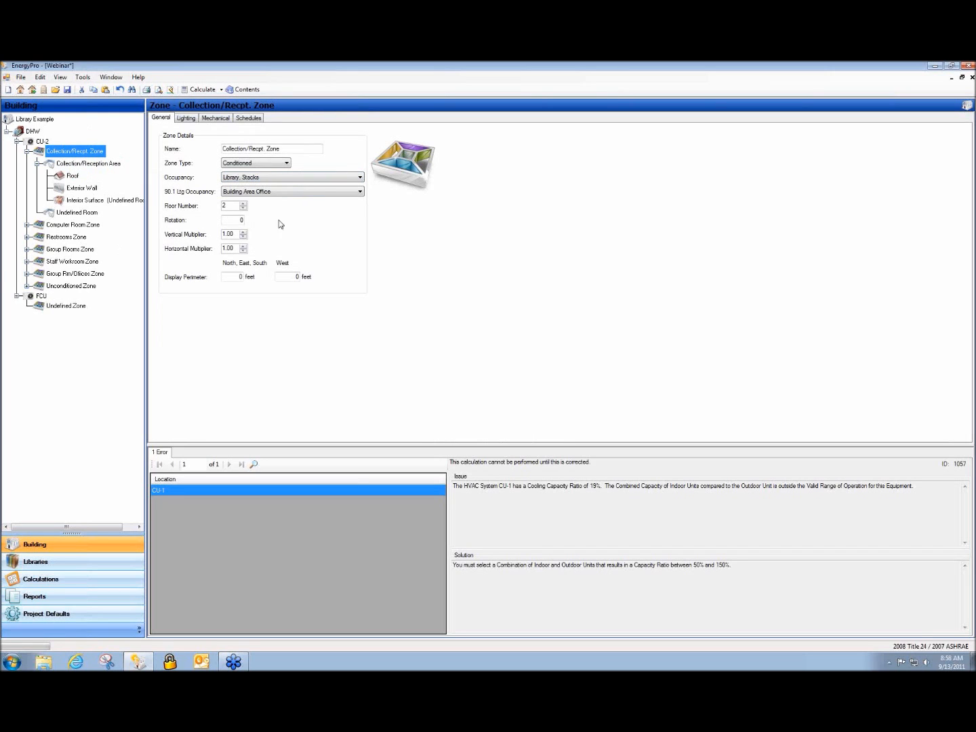
Set the zone occupancy to Malls and Atria, then start the Replace Wizard from the Collection/Reception Area room
click(350, 180)
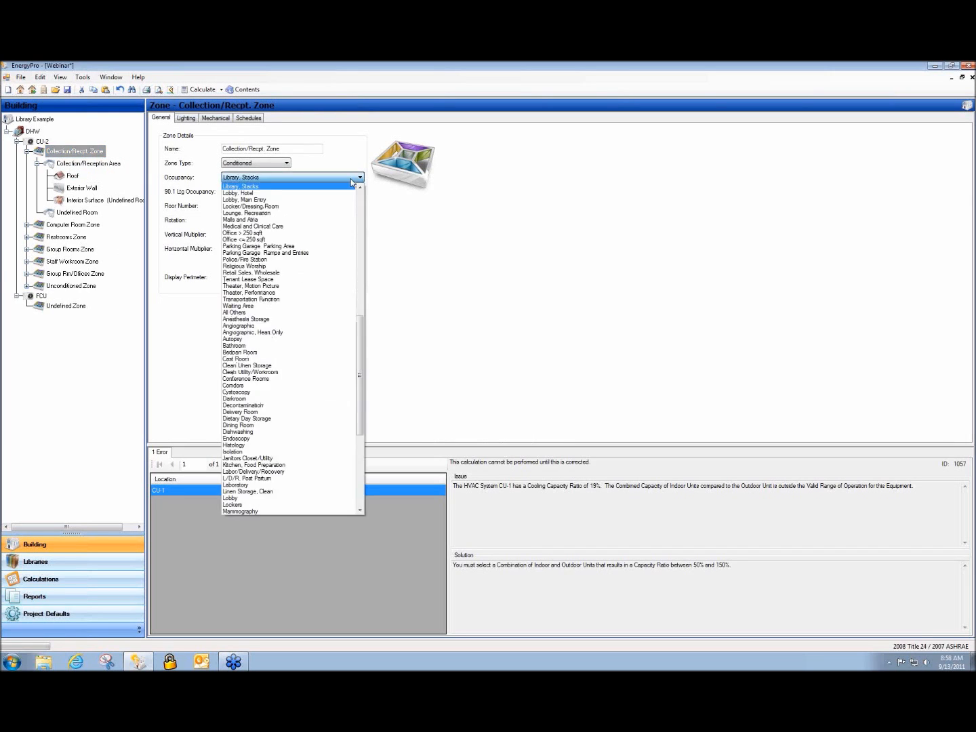
click(335, 224)
click(71, 164)
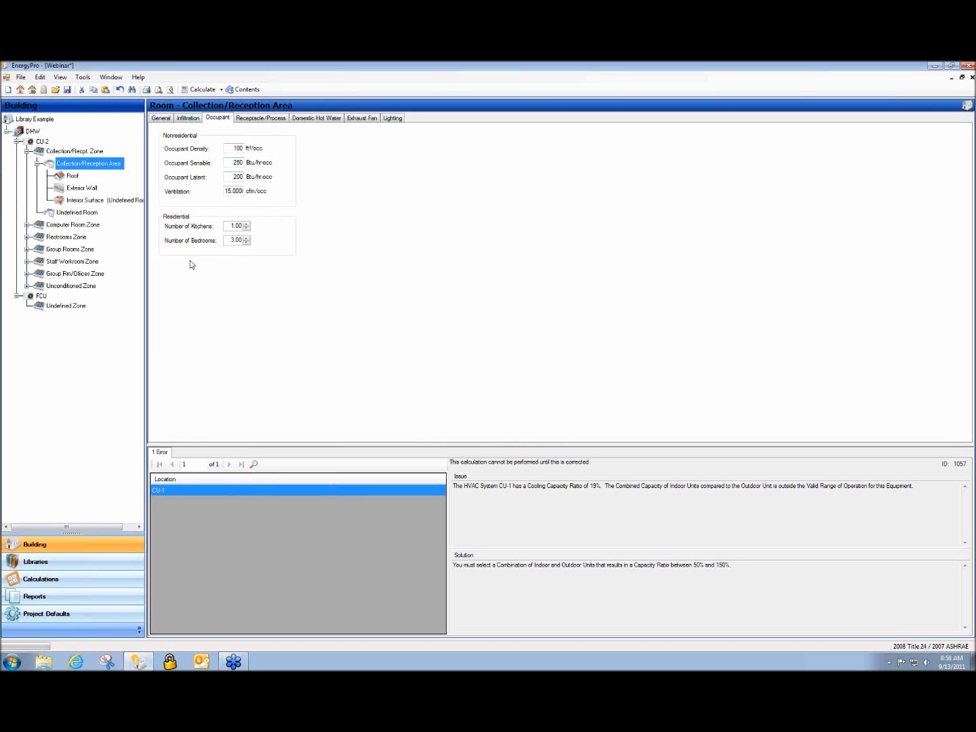
click(41, 77)
click(68, 176)
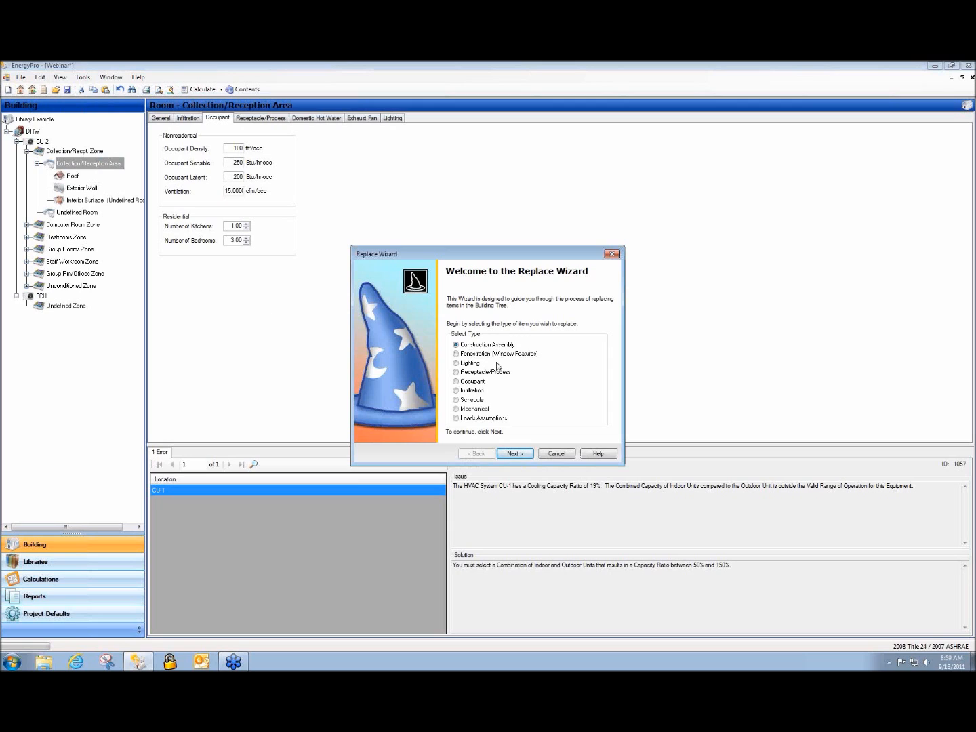
Replace Loads Assumptions globally across 8 occurrences, giving 30.303 ft²/occ, 250 latent, 7.6 cfm/occ
click(491, 419)
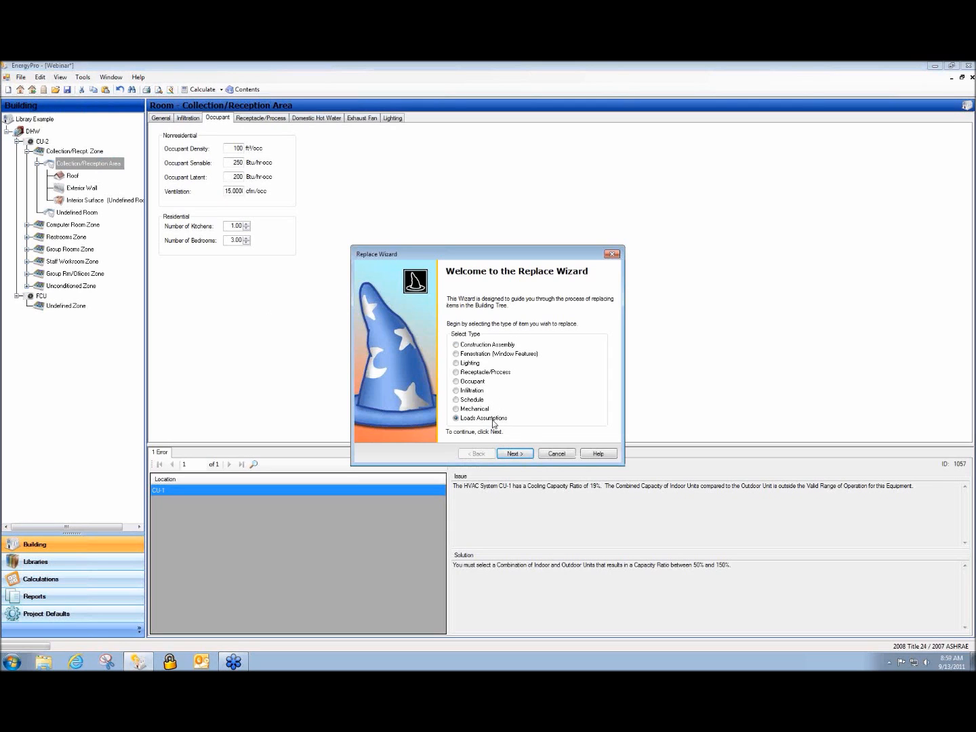
click(523, 454)
click(522, 455)
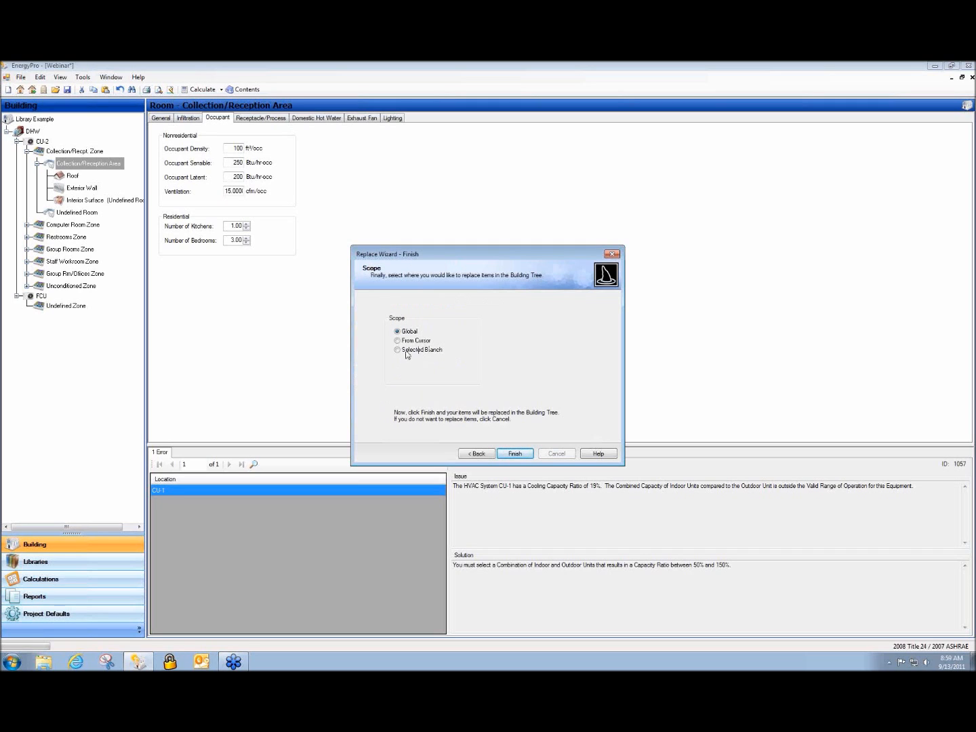
click(513, 453)
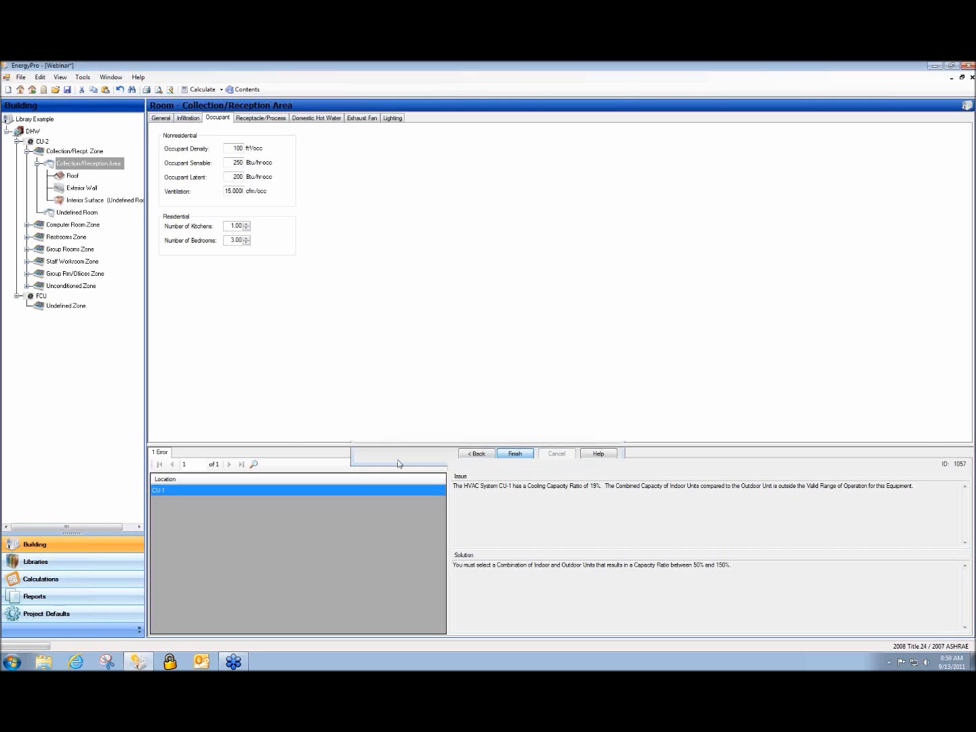
click(533, 398)
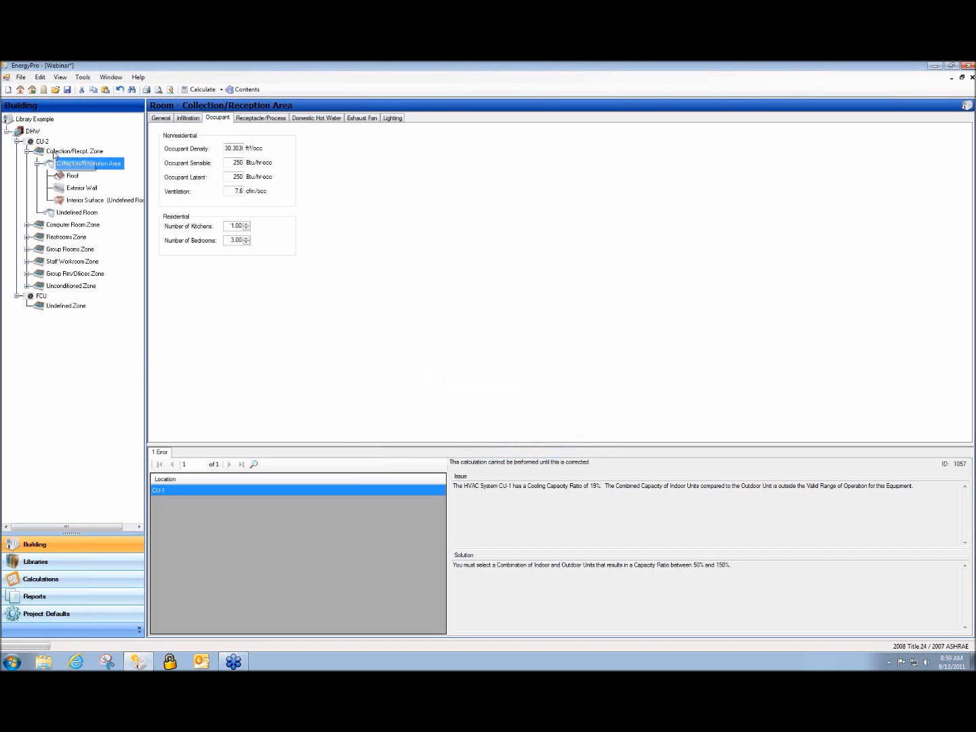
click(39, 77)
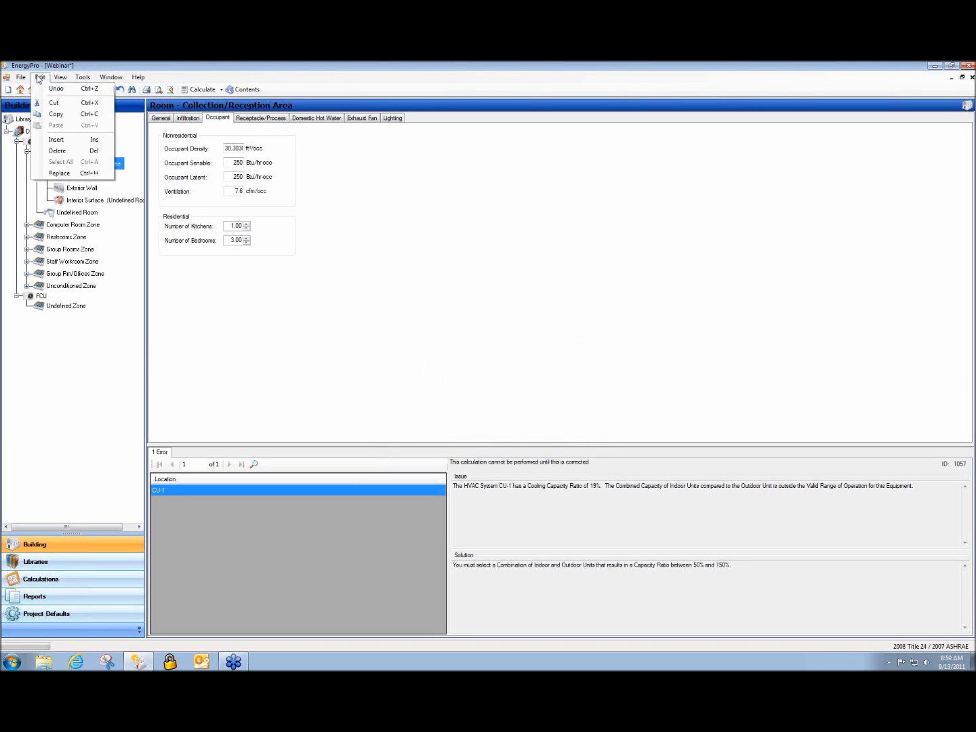
click(59, 173)
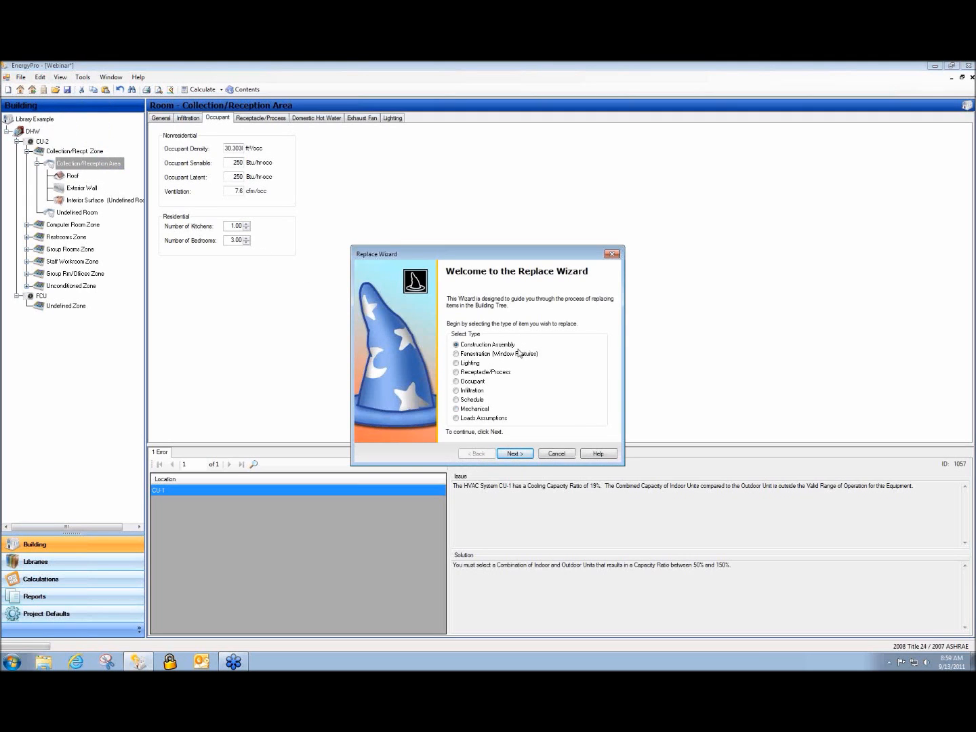
click(514, 454)
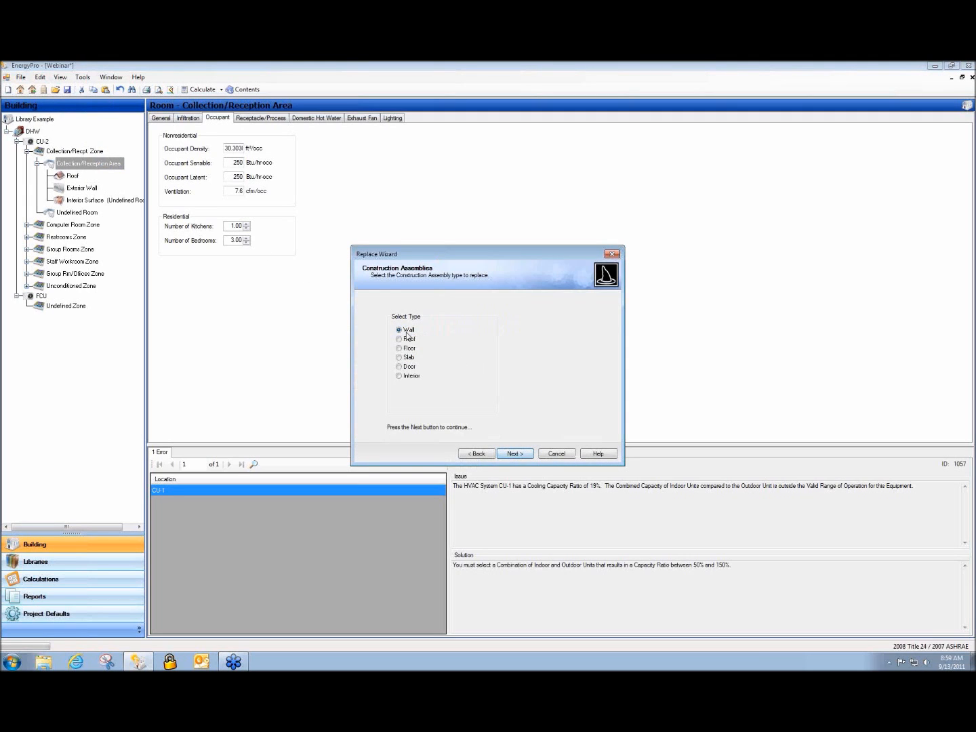
click(510, 455)
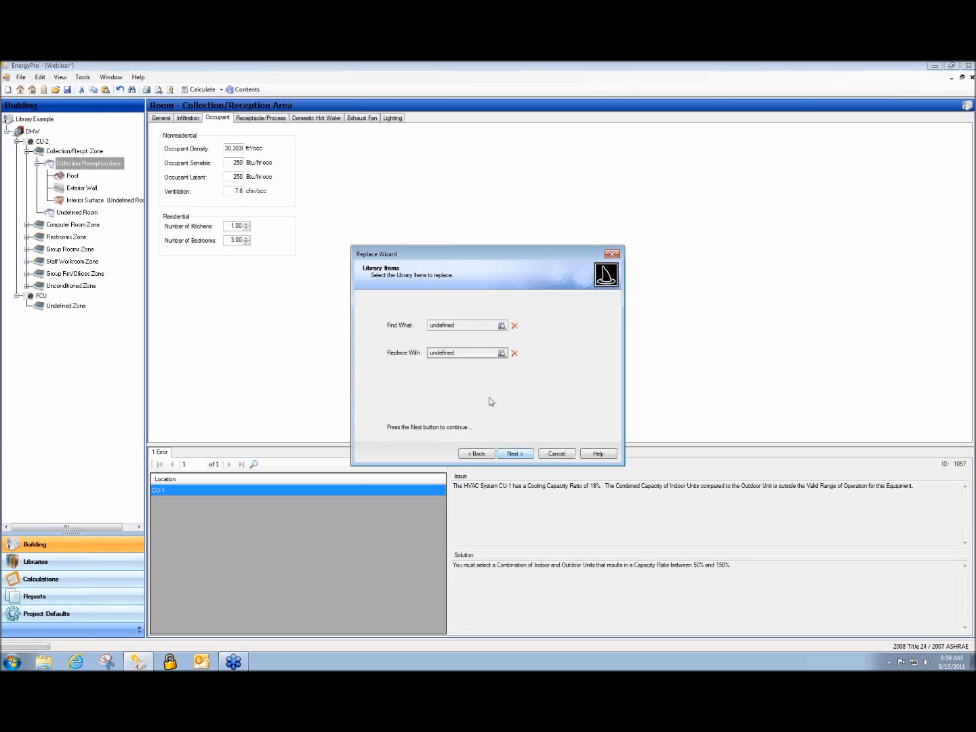
double_click(448, 326)
click(36, 234)
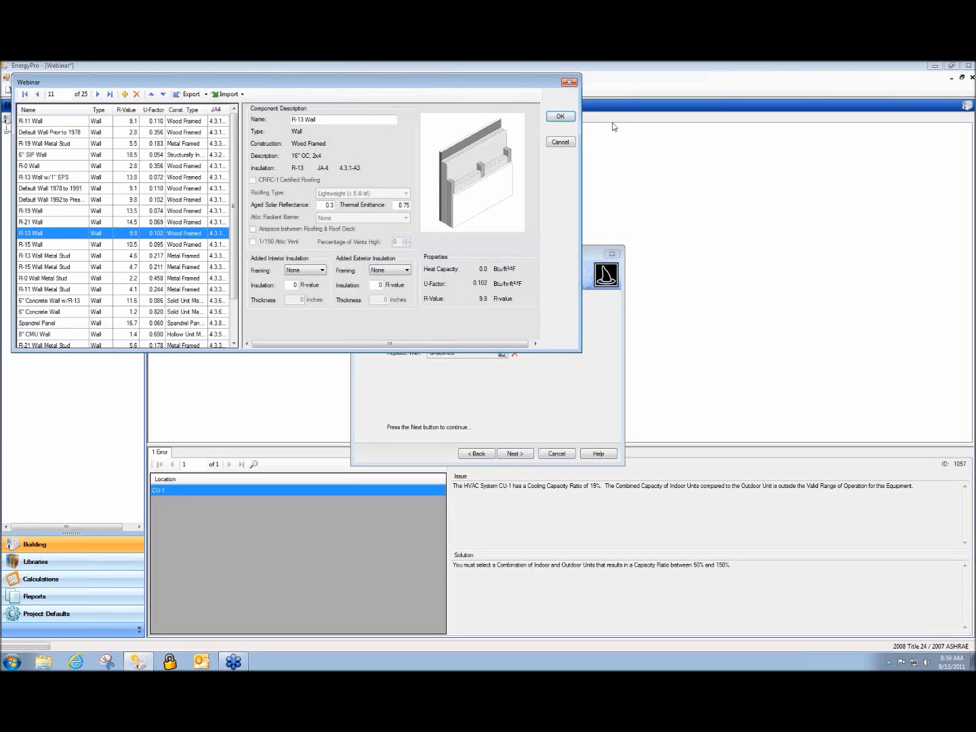
click(559, 119)
double_click(450, 353)
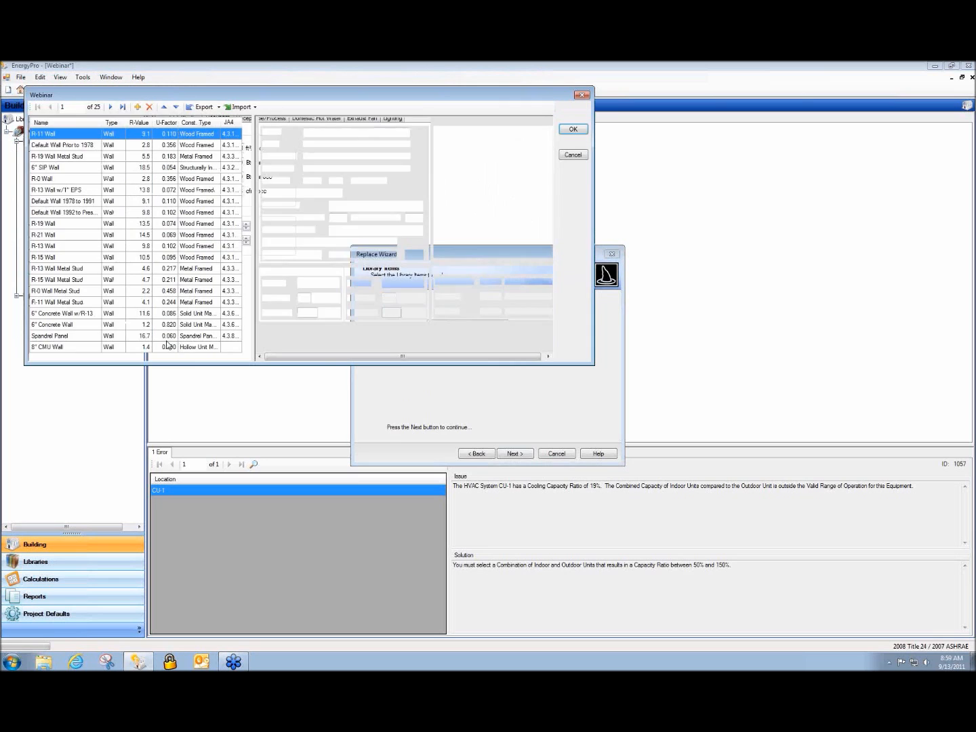
click(72, 258)
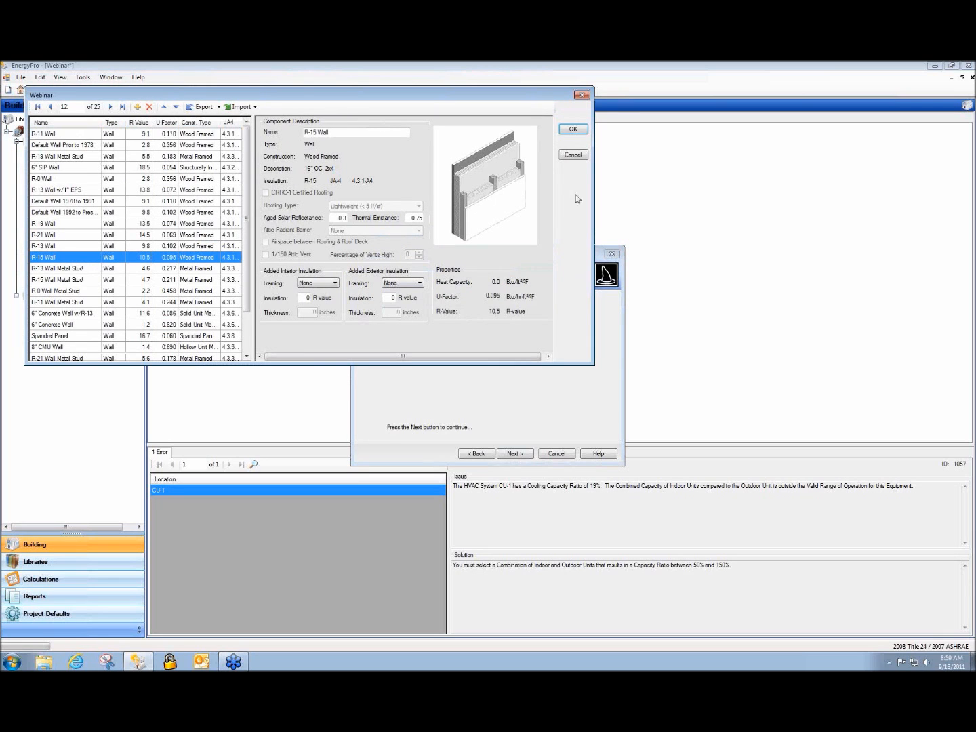
click(573, 129)
click(515, 453)
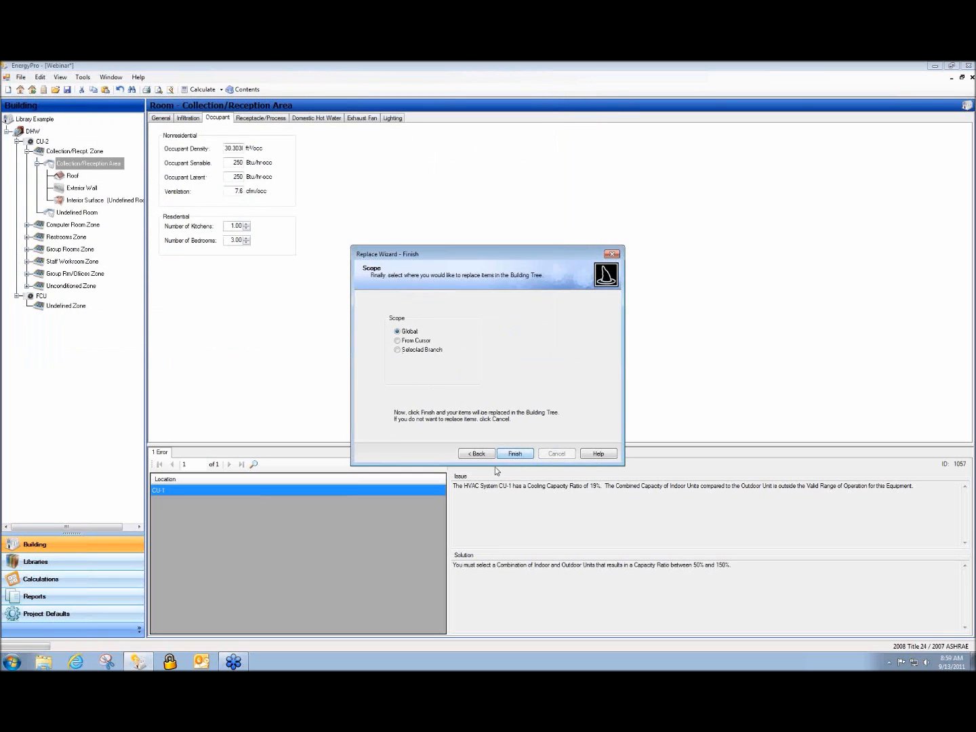
click(515, 453)
click(521, 395)
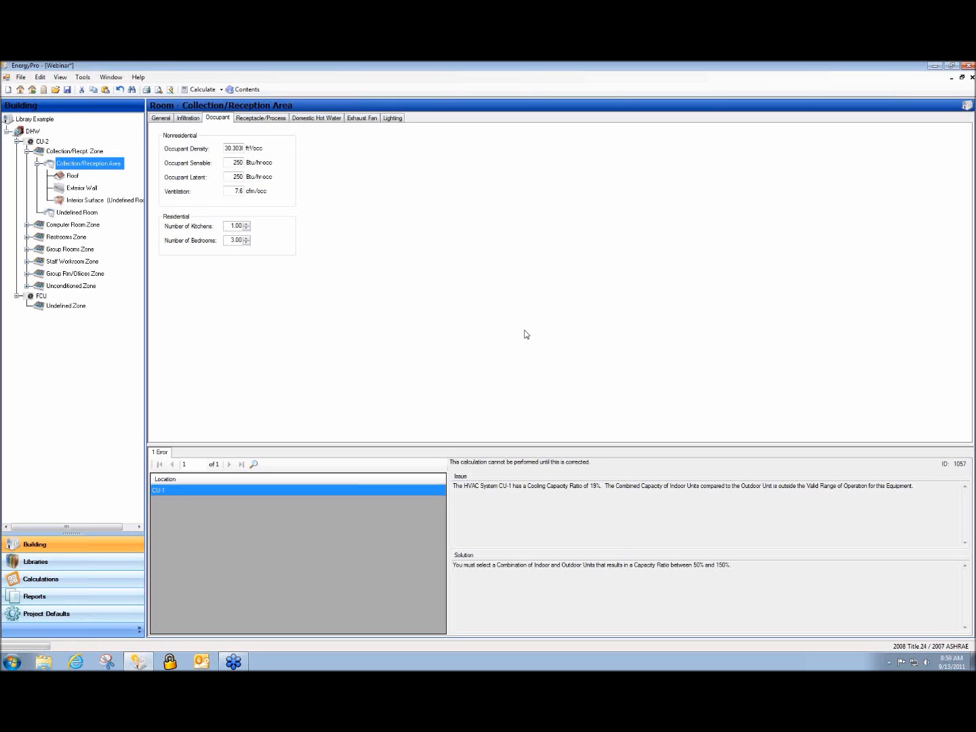
Select CU-2 and review PURY-P96 in the central system library, leaving it unchanged
click(42, 142)
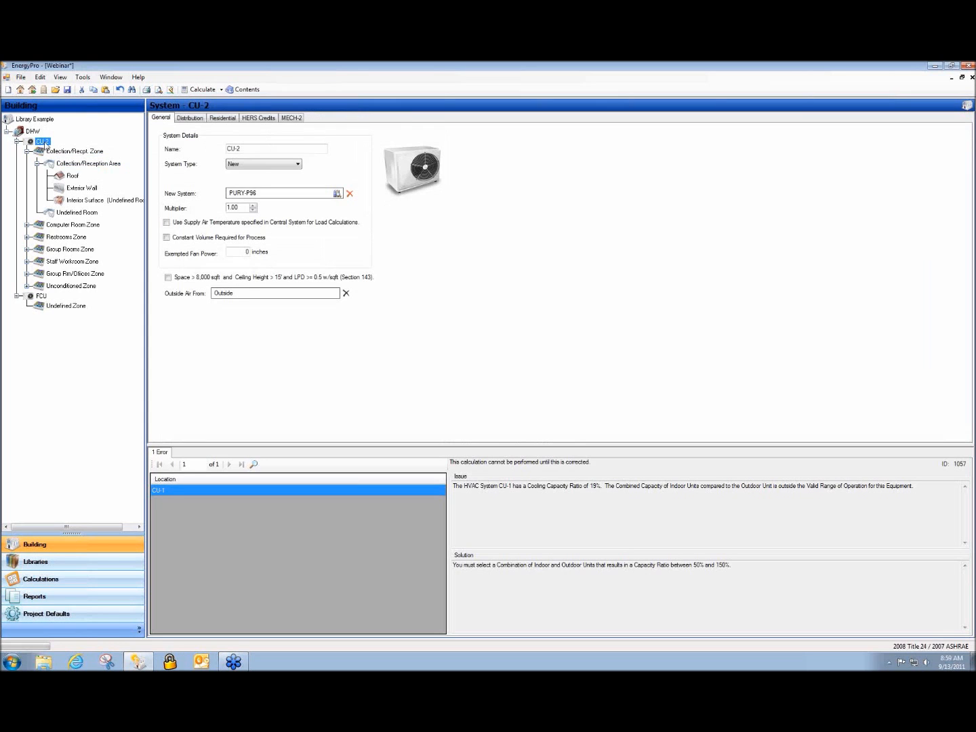
click(337, 193)
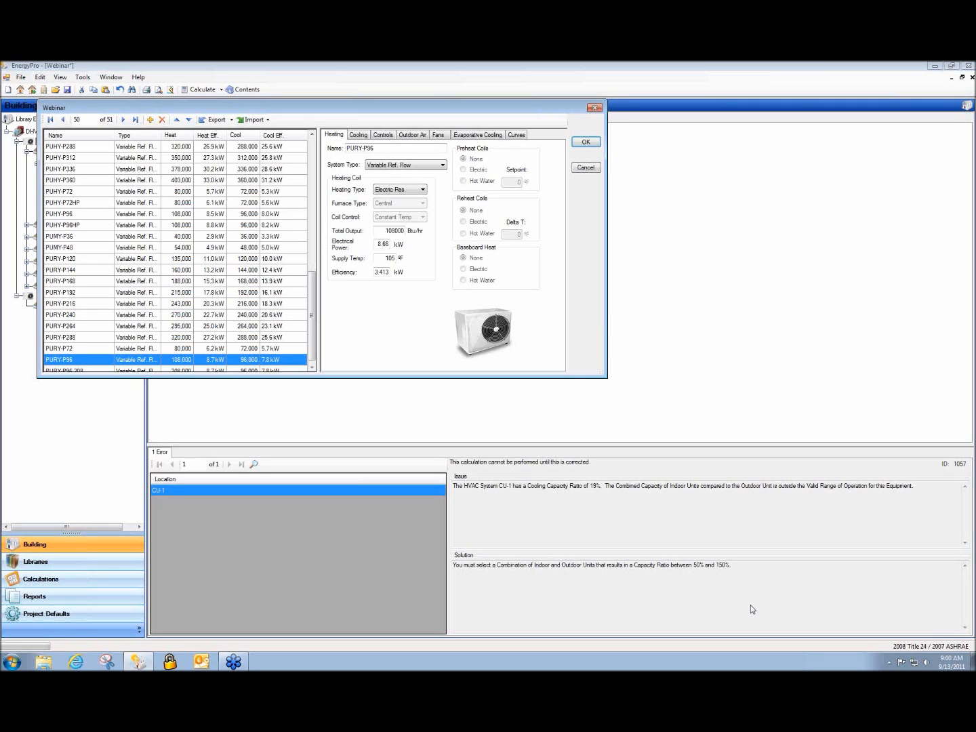
click(966, 577)
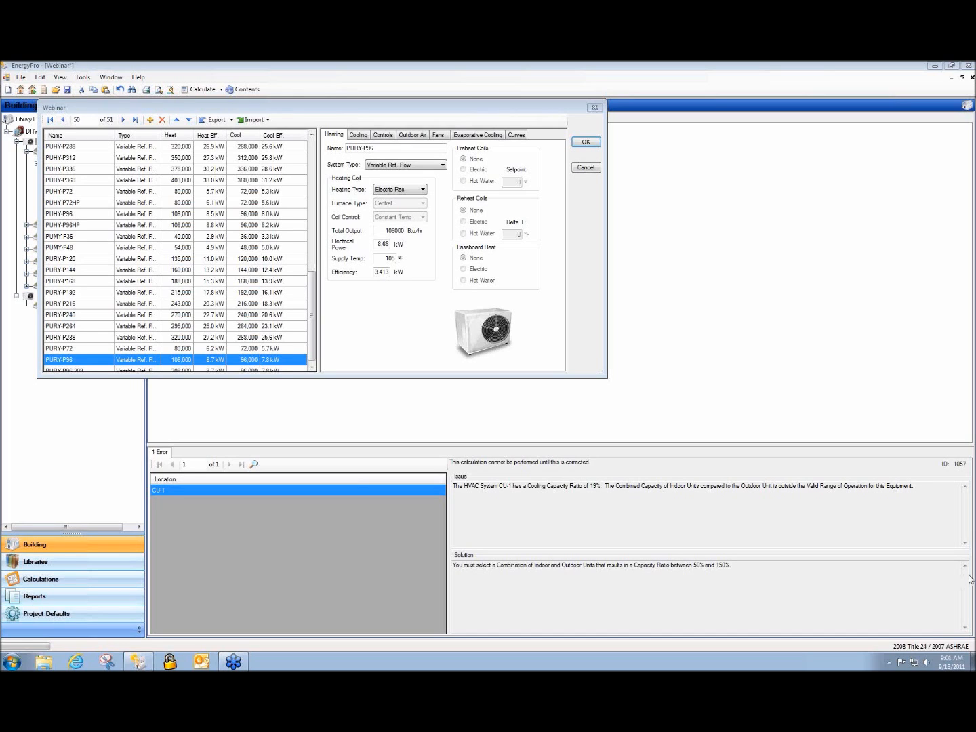
click(588, 168)
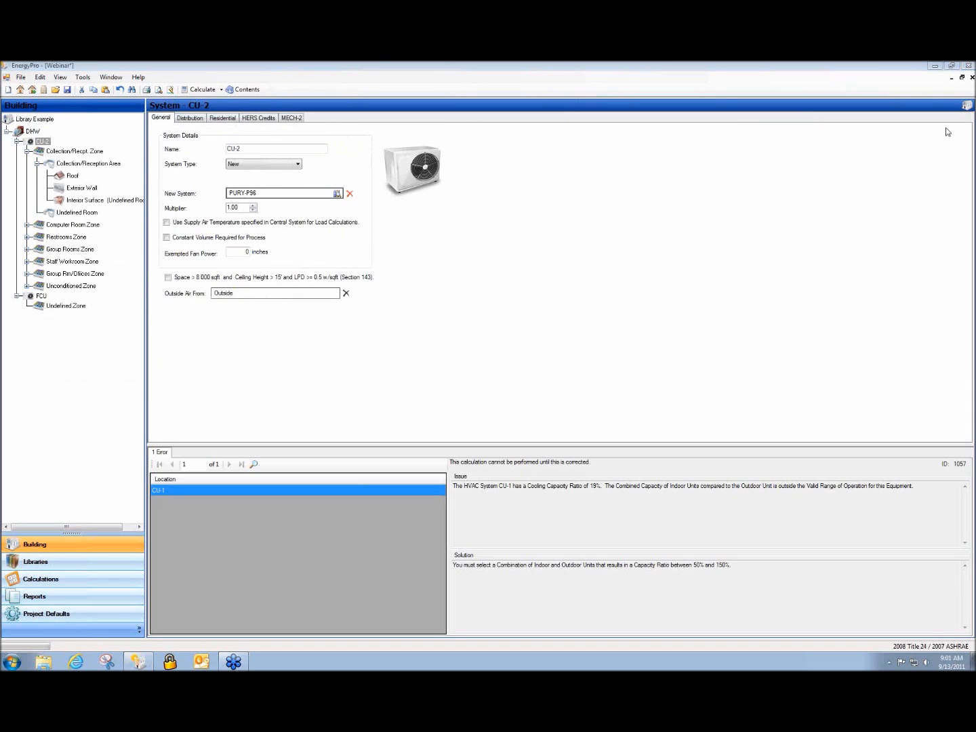
Close the Webinar project without saving and start a new Building1 project
click(971, 76)
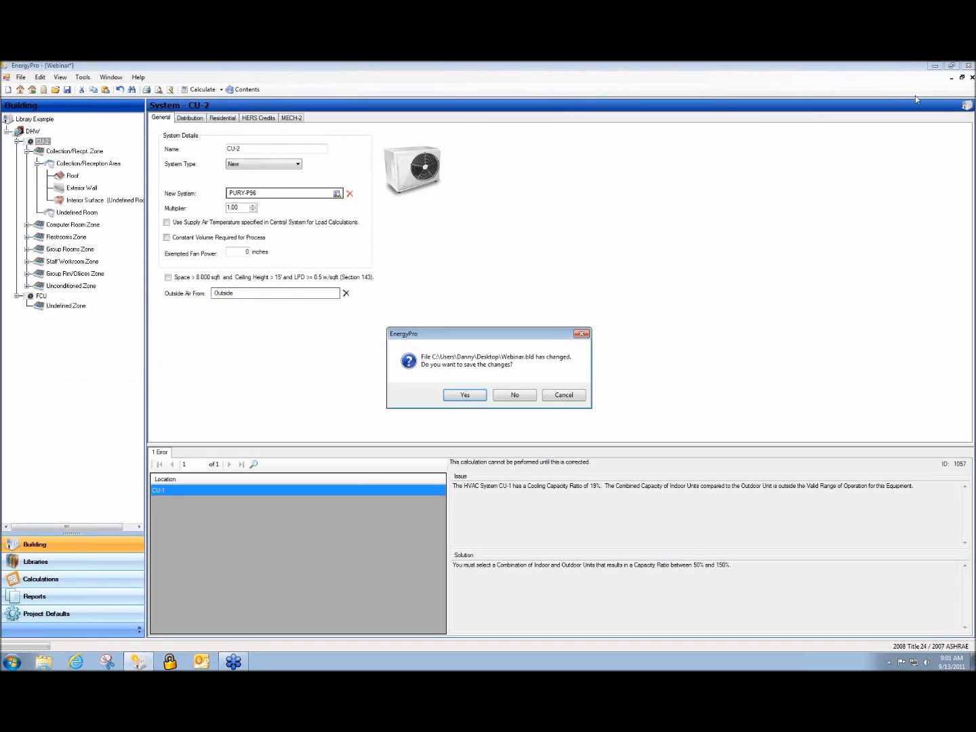
click(515, 395)
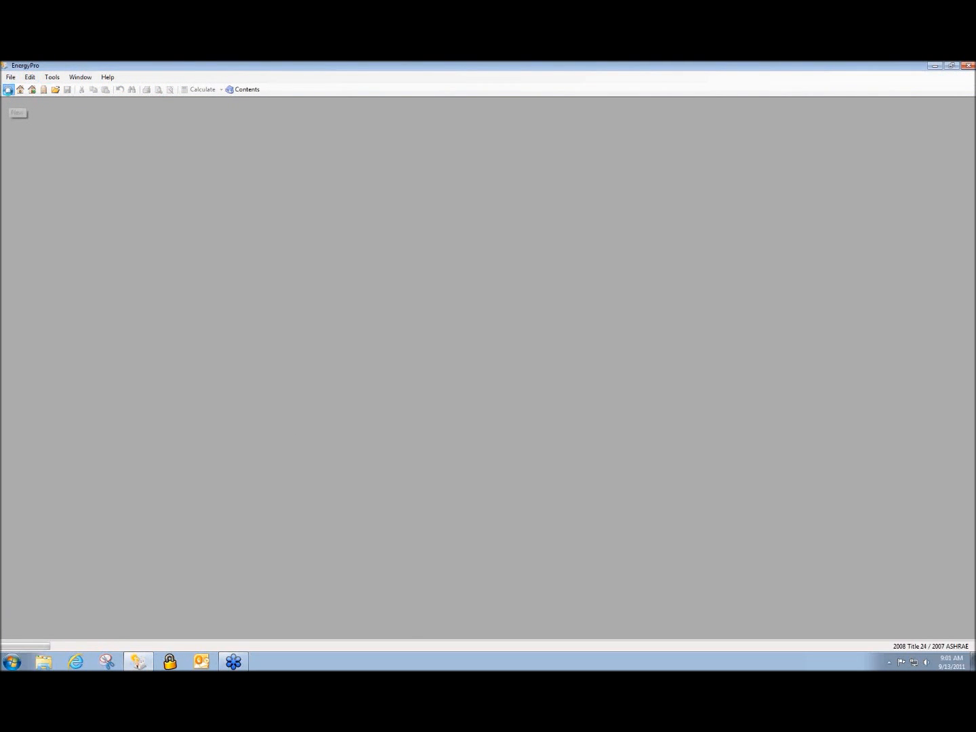
click(8, 90)
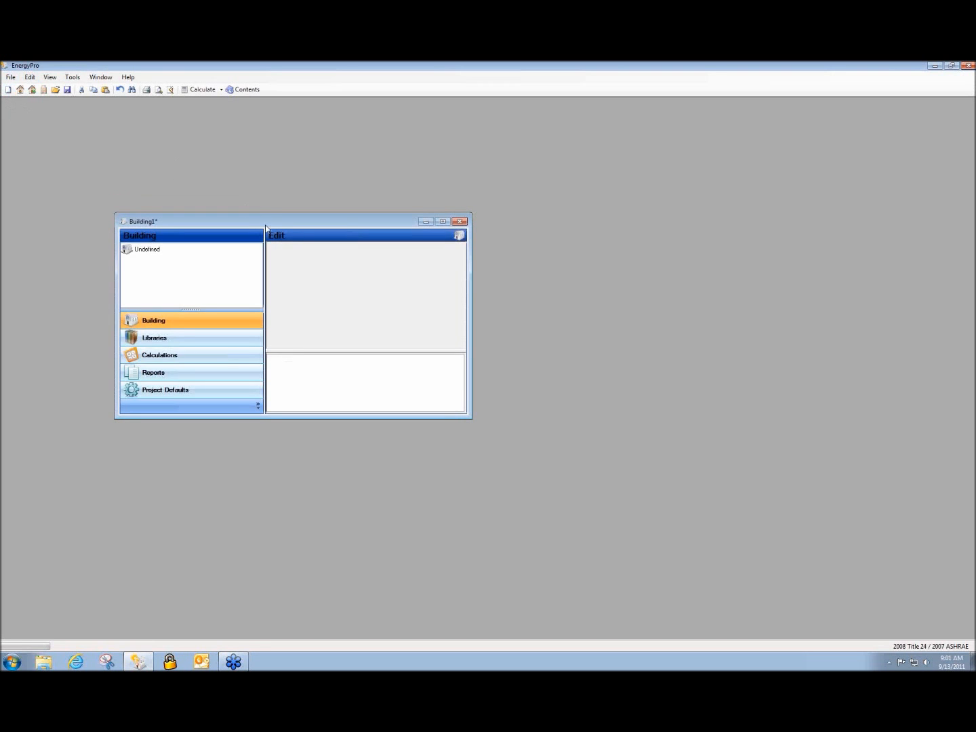
drag(265, 225, 151, 175)
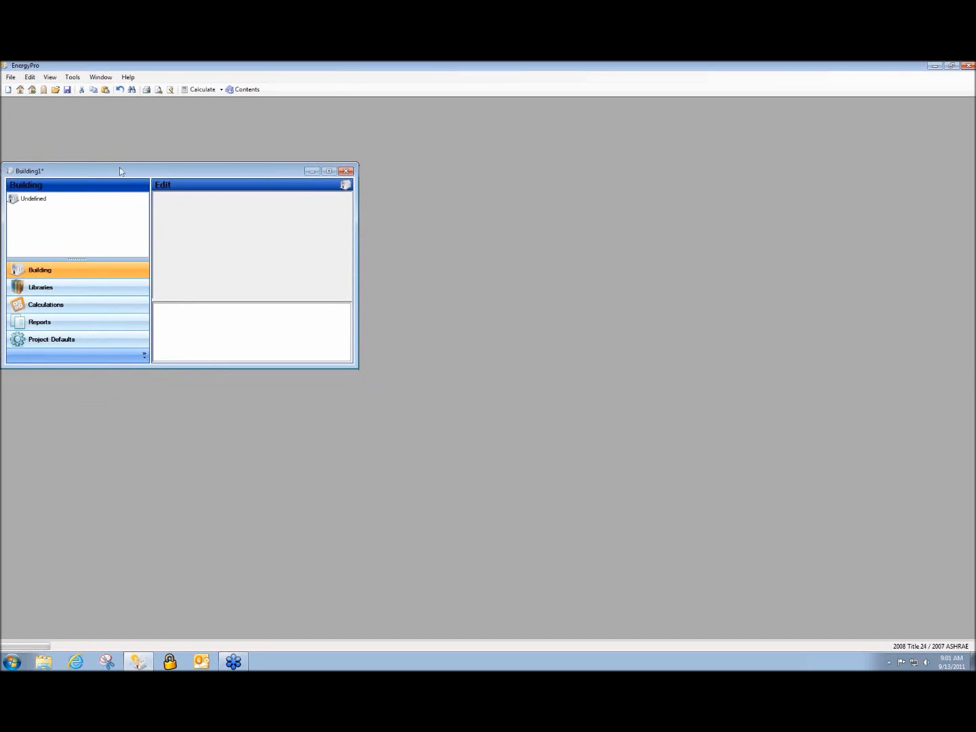
Open Daikin WC Example.bld from My Documents\EnergyPro 5\Projects
click(55, 90)
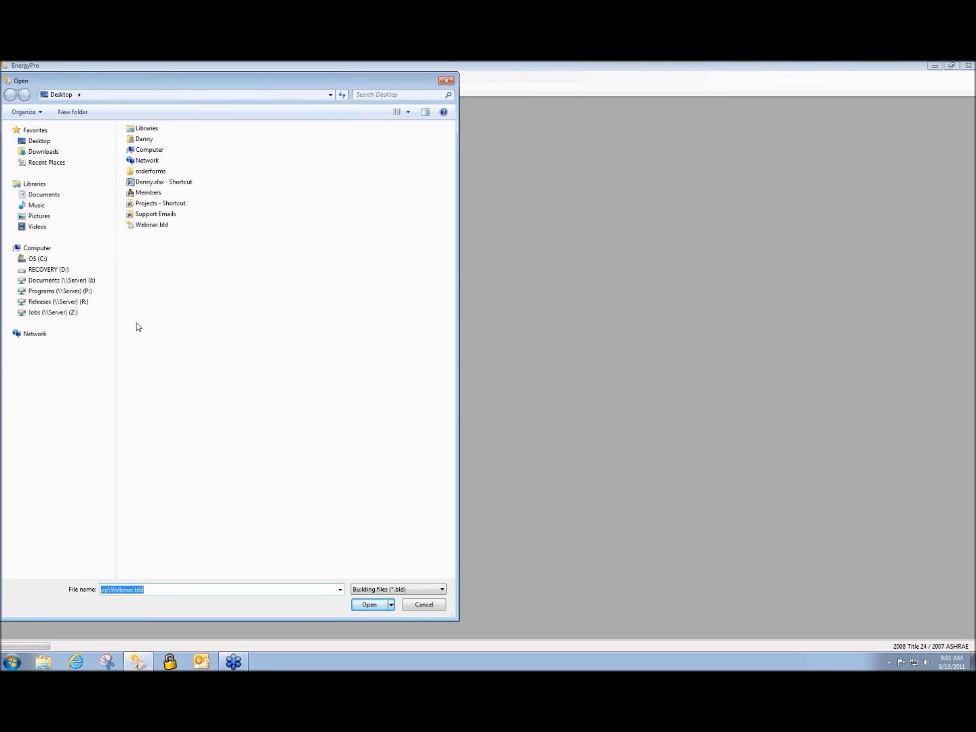
click(41, 259)
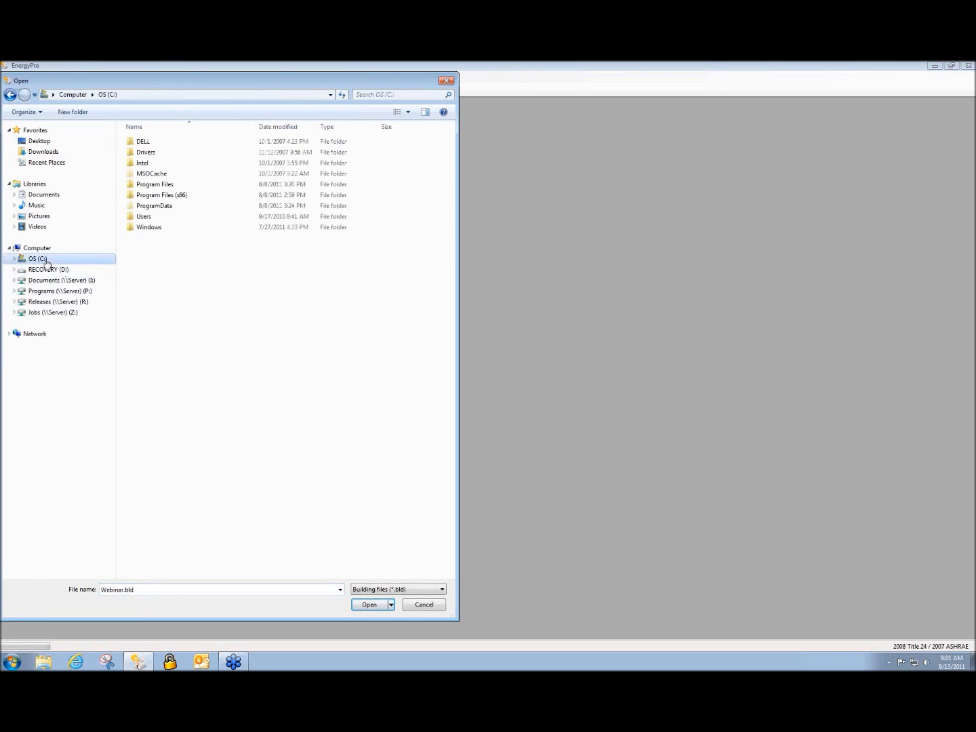
double_click(142, 217)
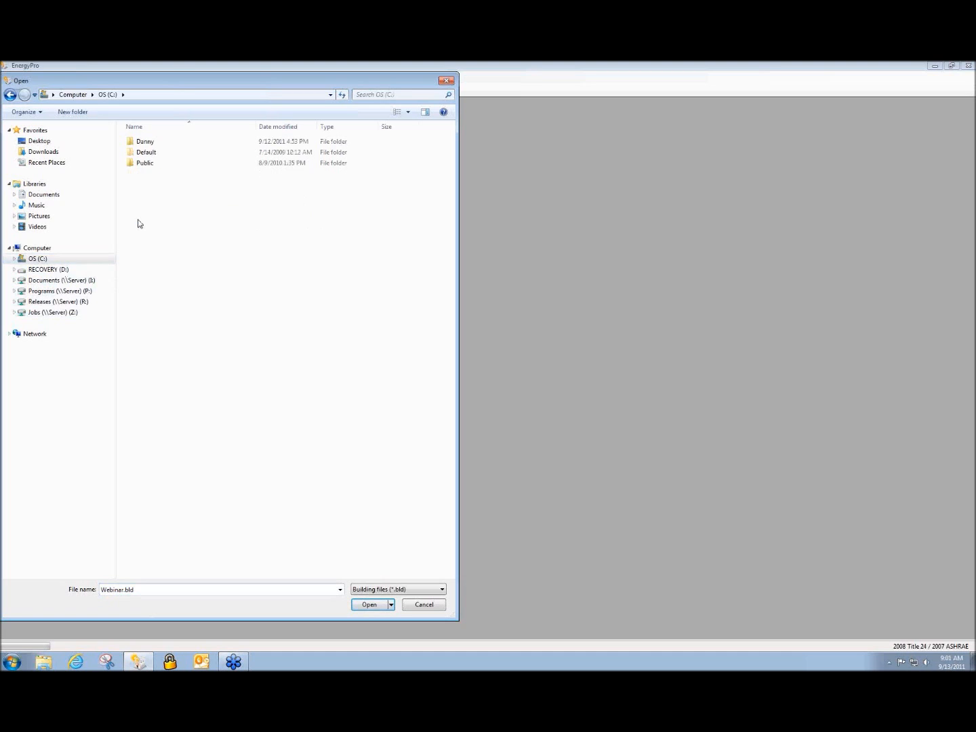
double_click(144, 143)
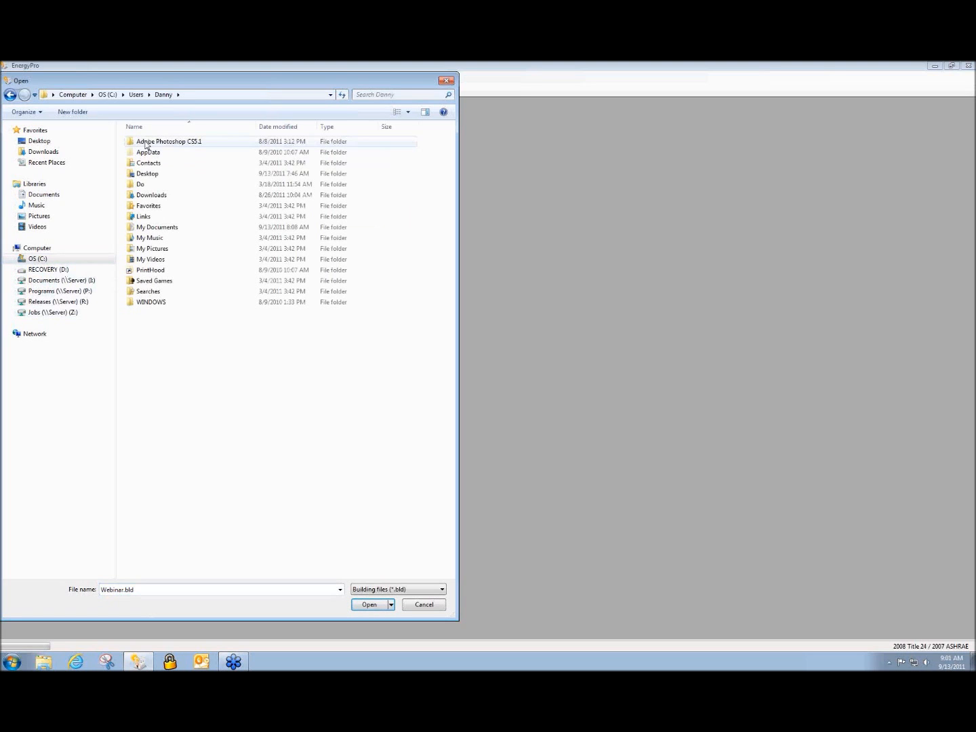
double_click(215, 228)
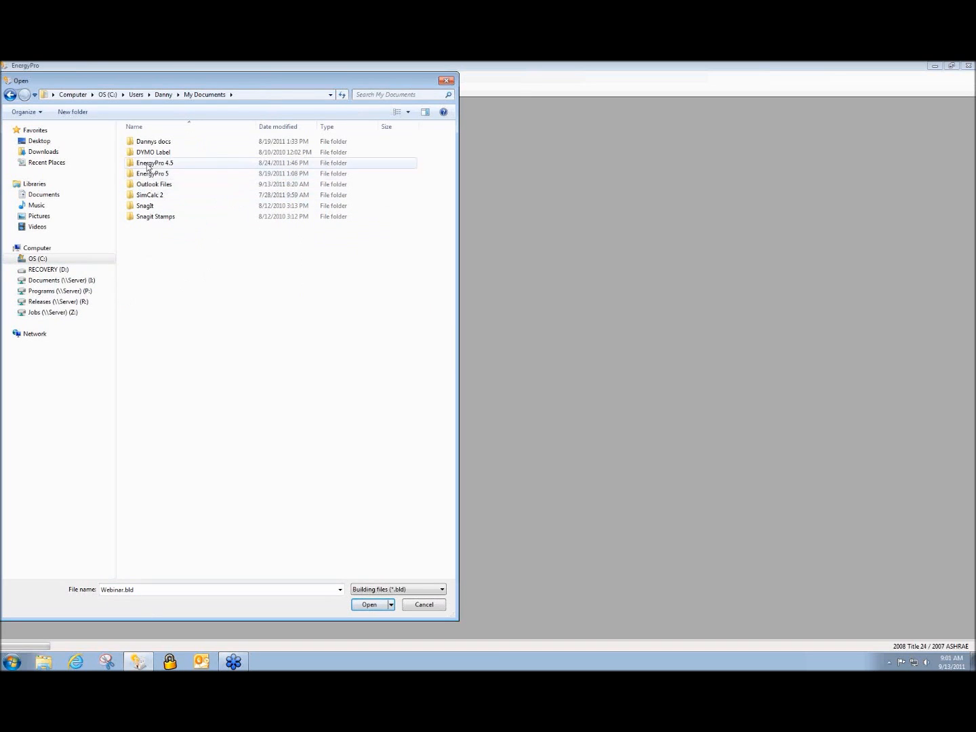
double_click(143, 174)
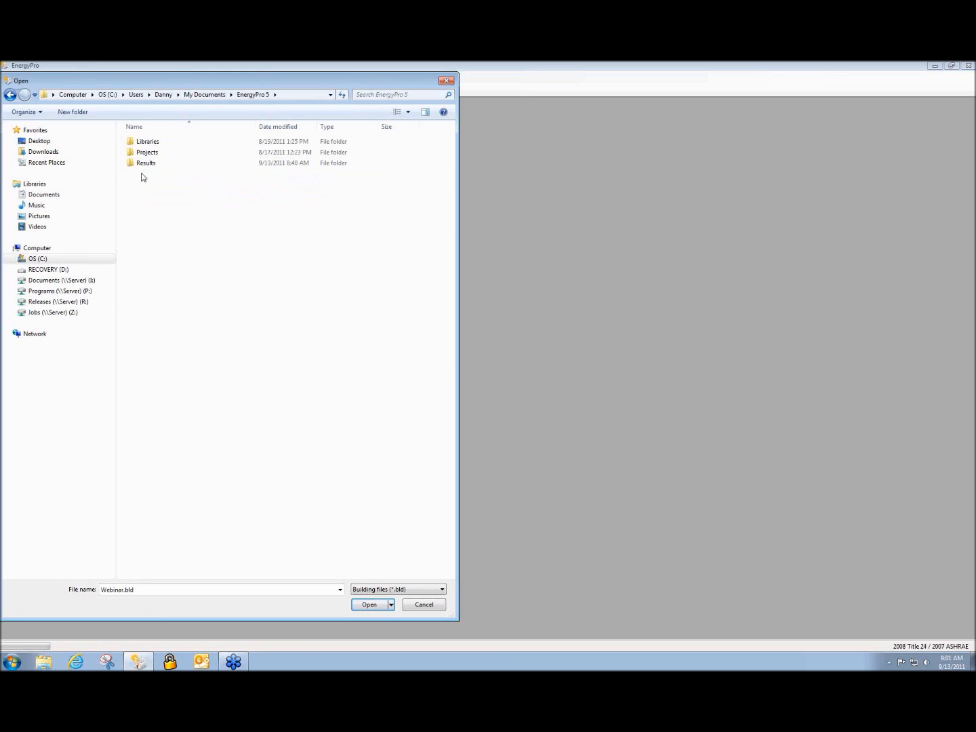
double_click(145, 153)
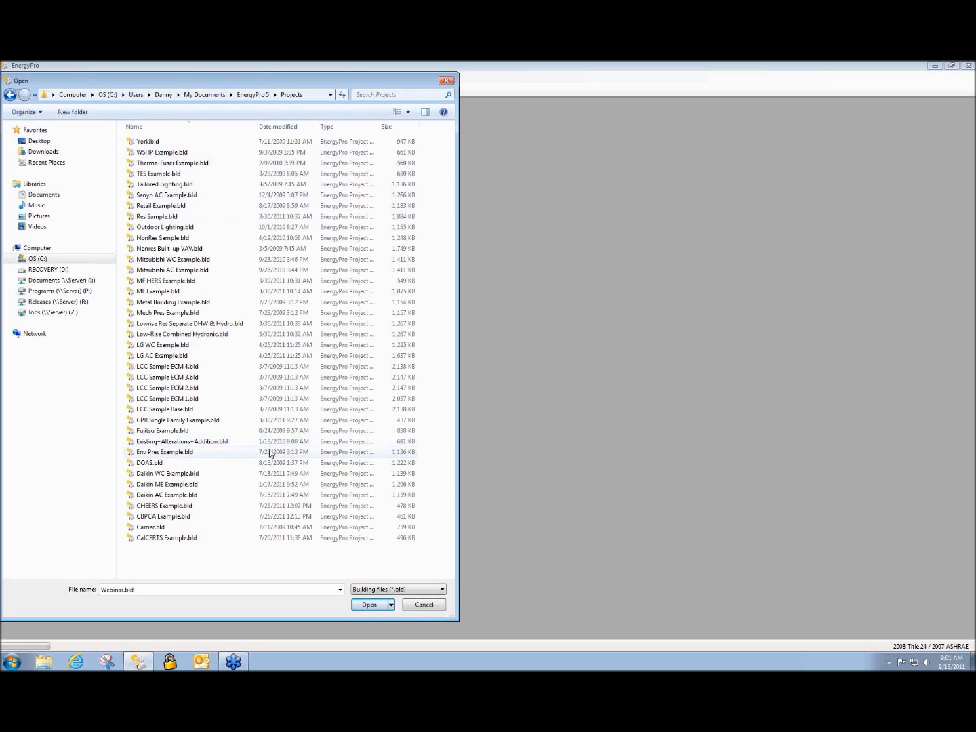
double_click(226, 474)
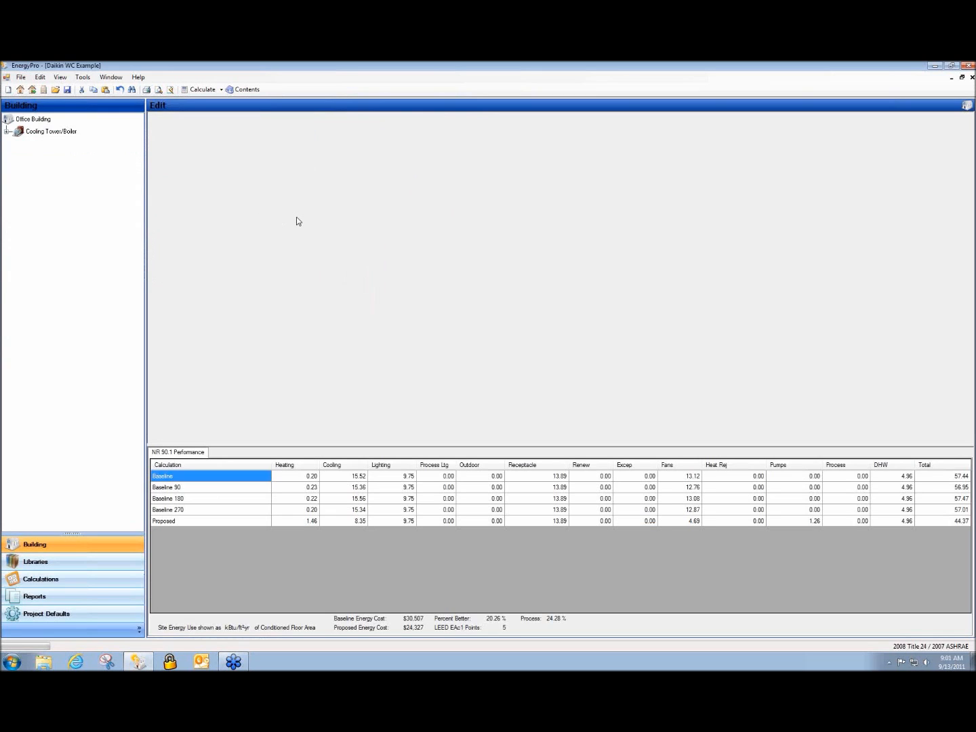
Cascade the windows and select all 102 entries in the example's Central library
click(110, 77)
click(119, 88)
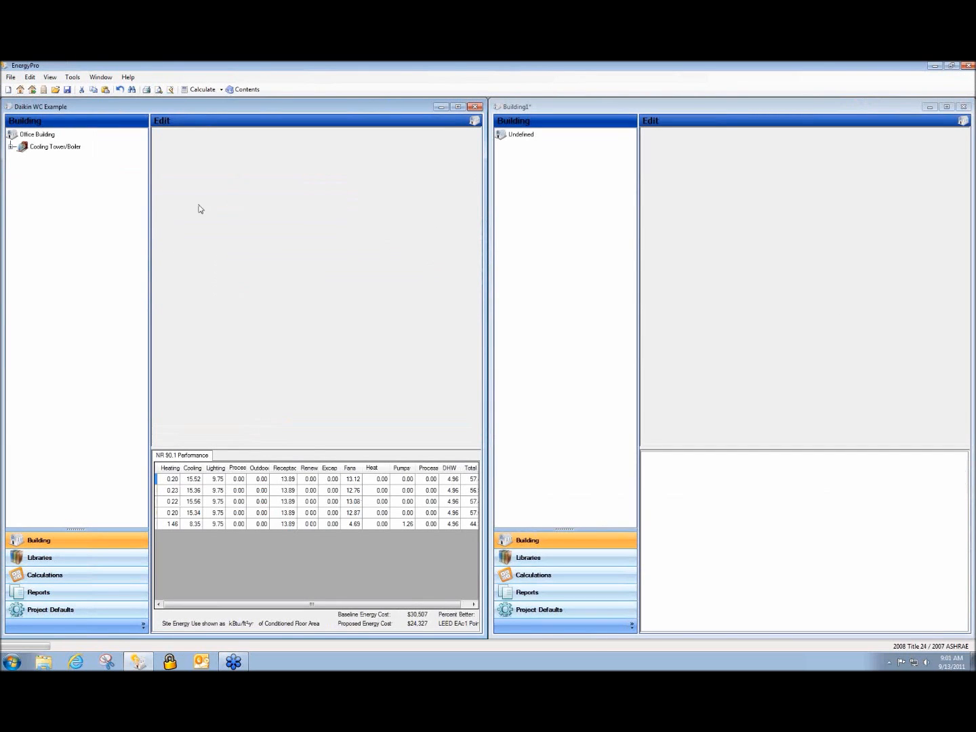
click(54, 559)
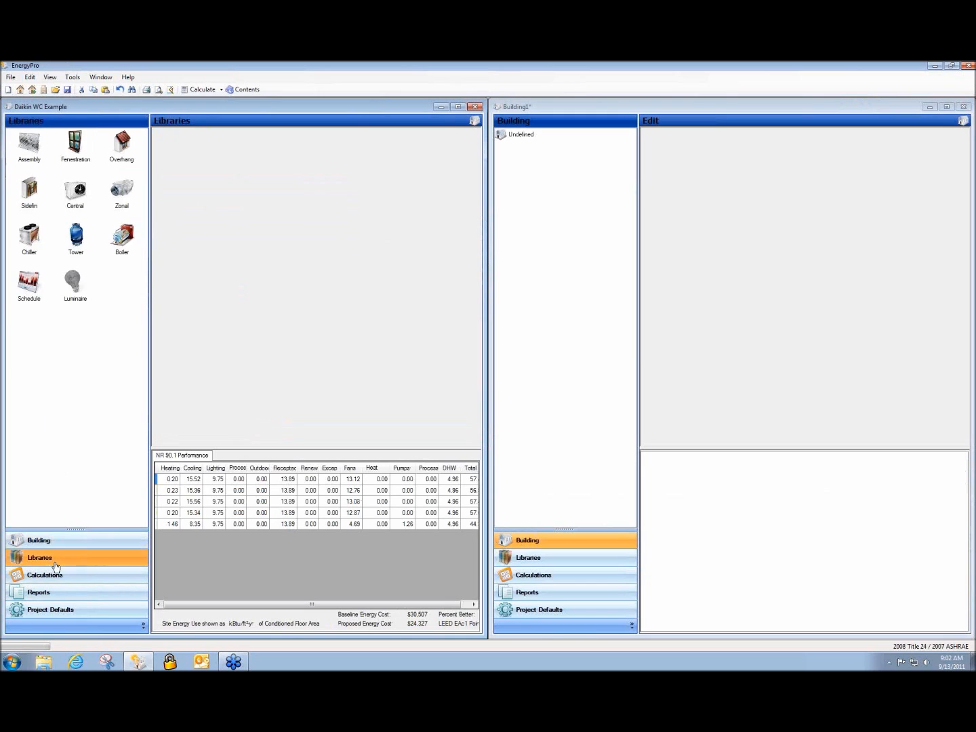
click(77, 194)
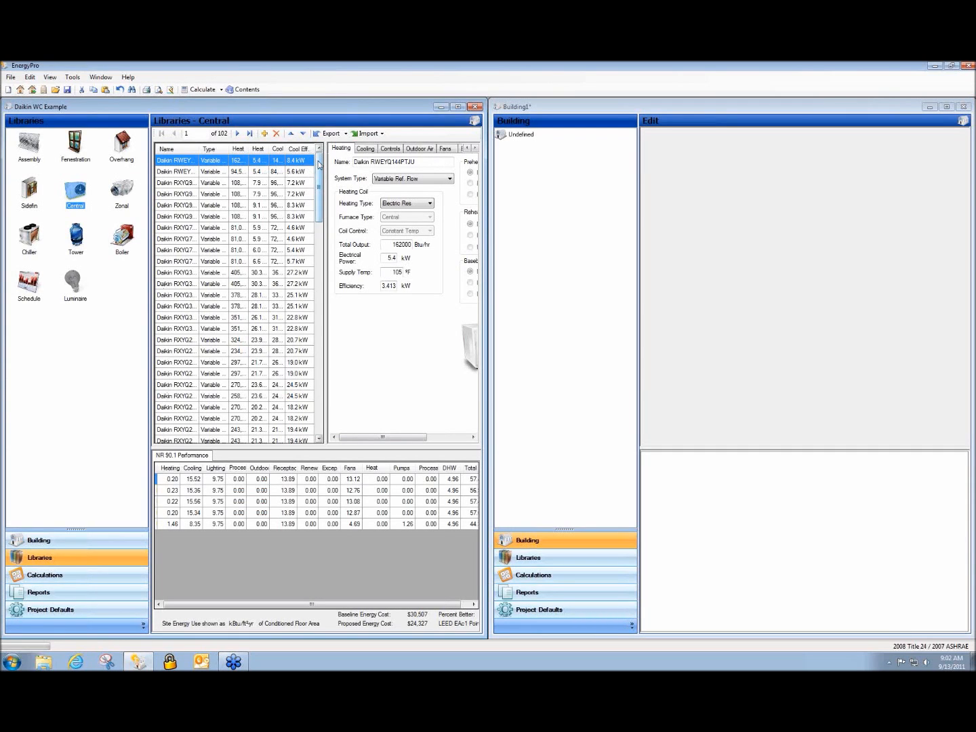
drag(320, 164, 316, 392)
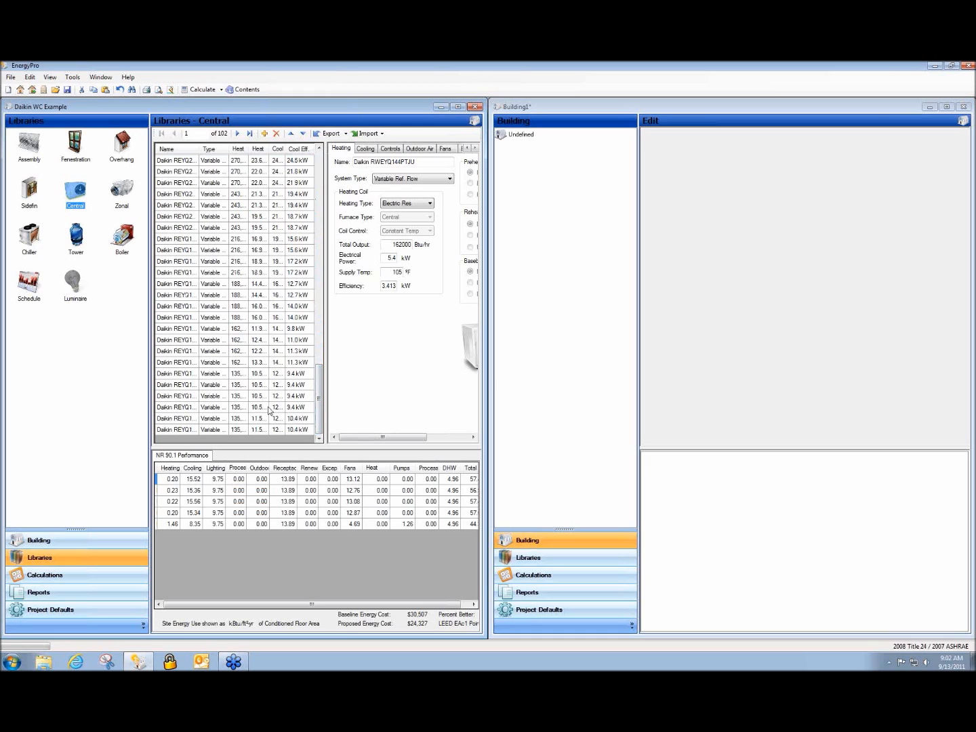
shift+click(178, 430)
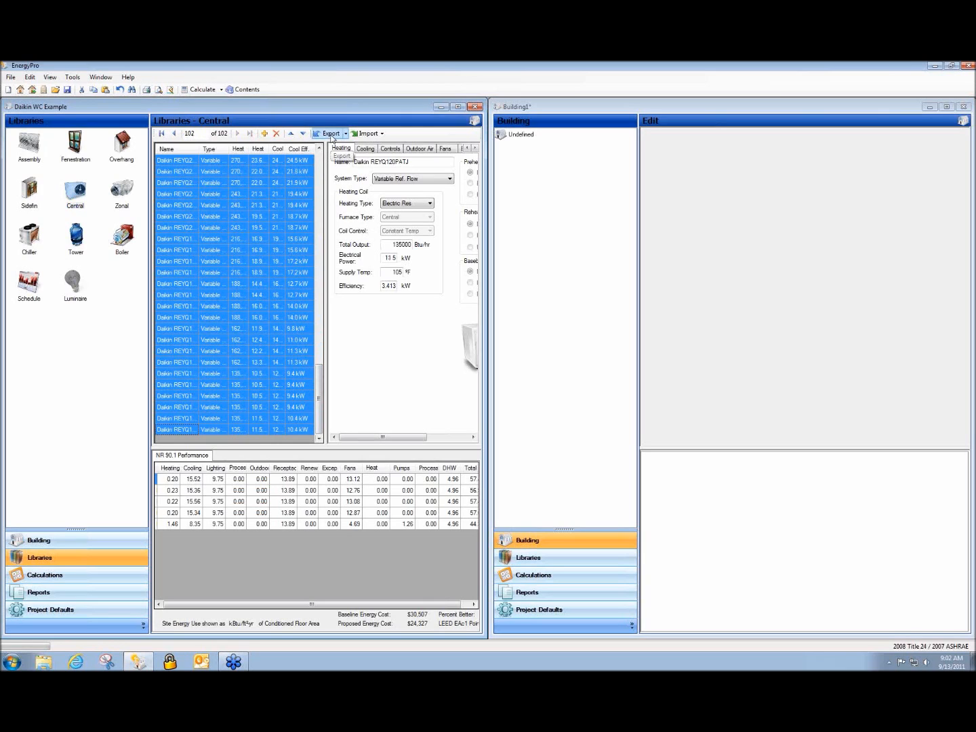
Export the selected central entries into Building1 and display Building1's libraries
click(330, 133)
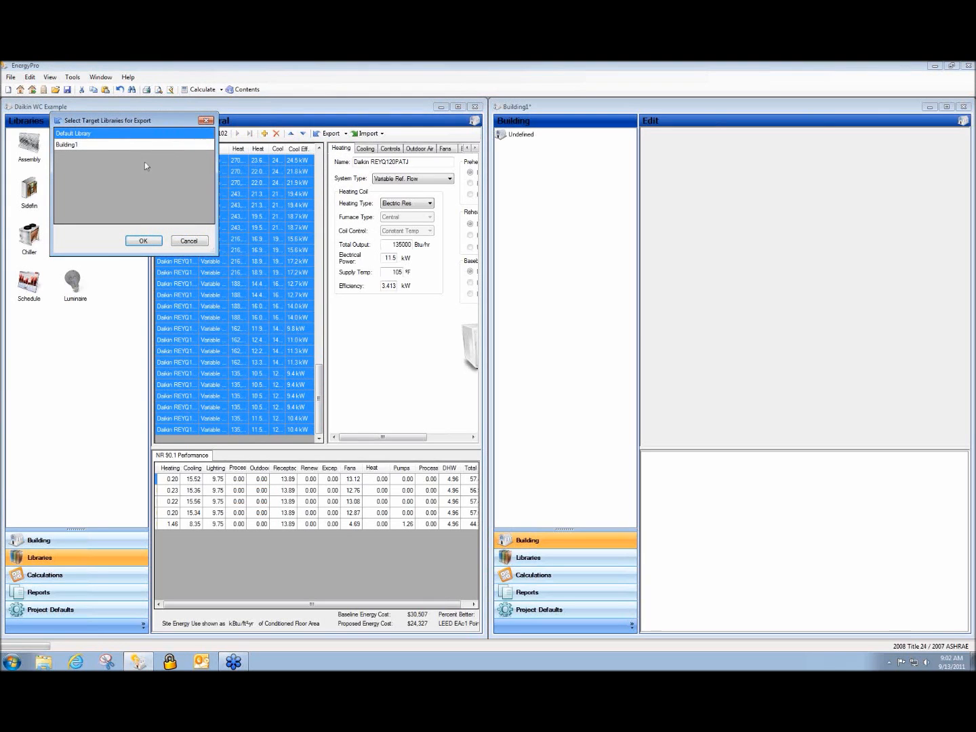
click(58, 145)
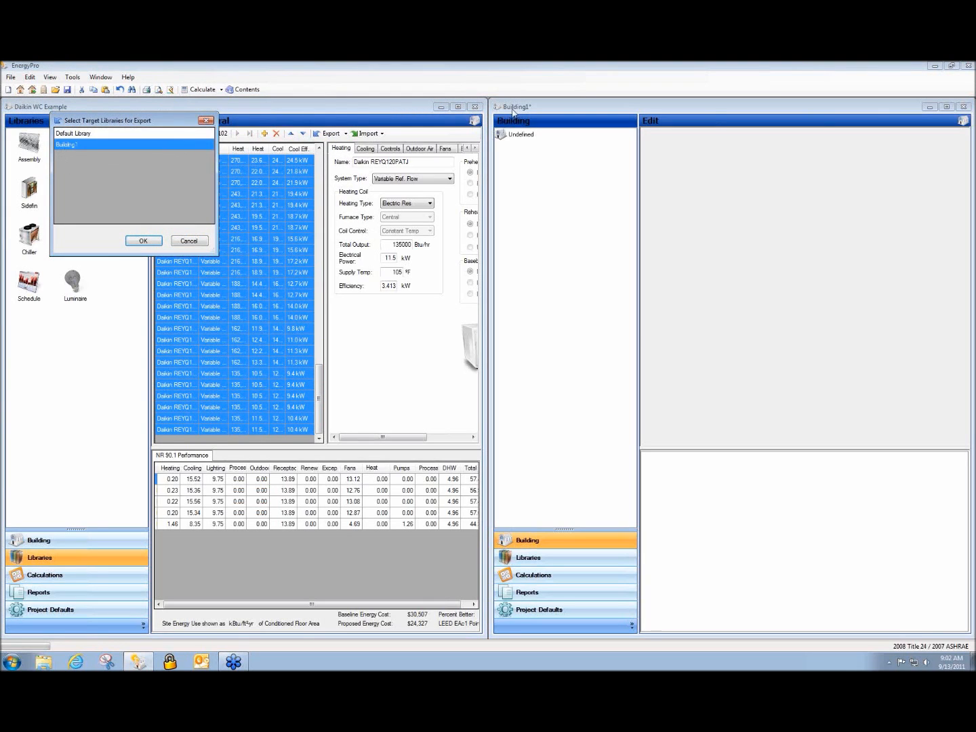
click(144, 242)
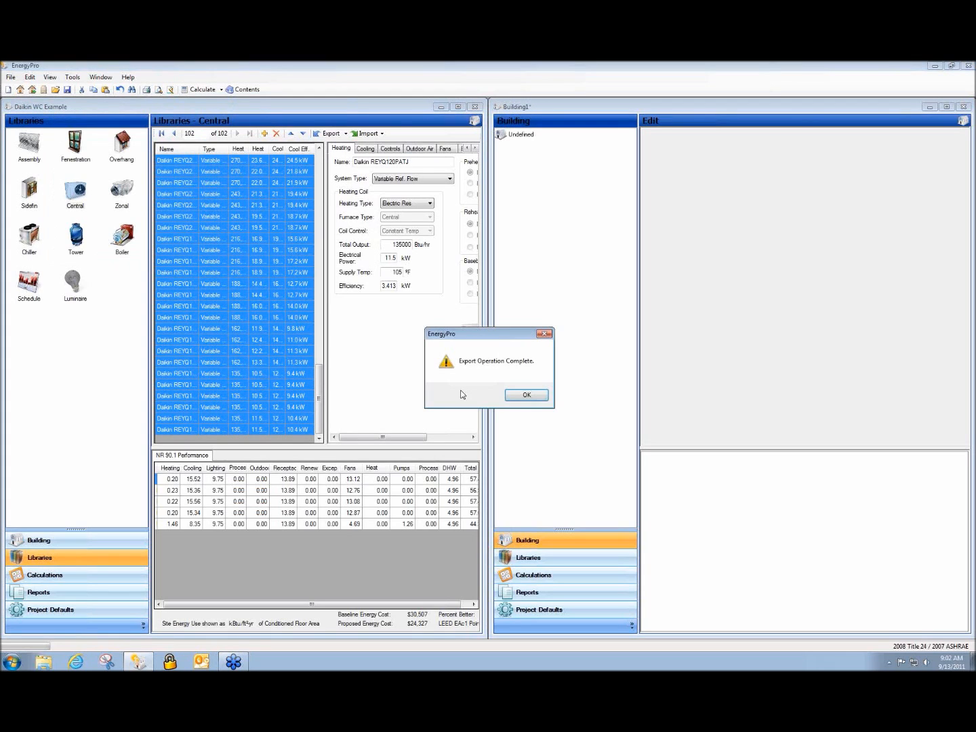
click(532, 397)
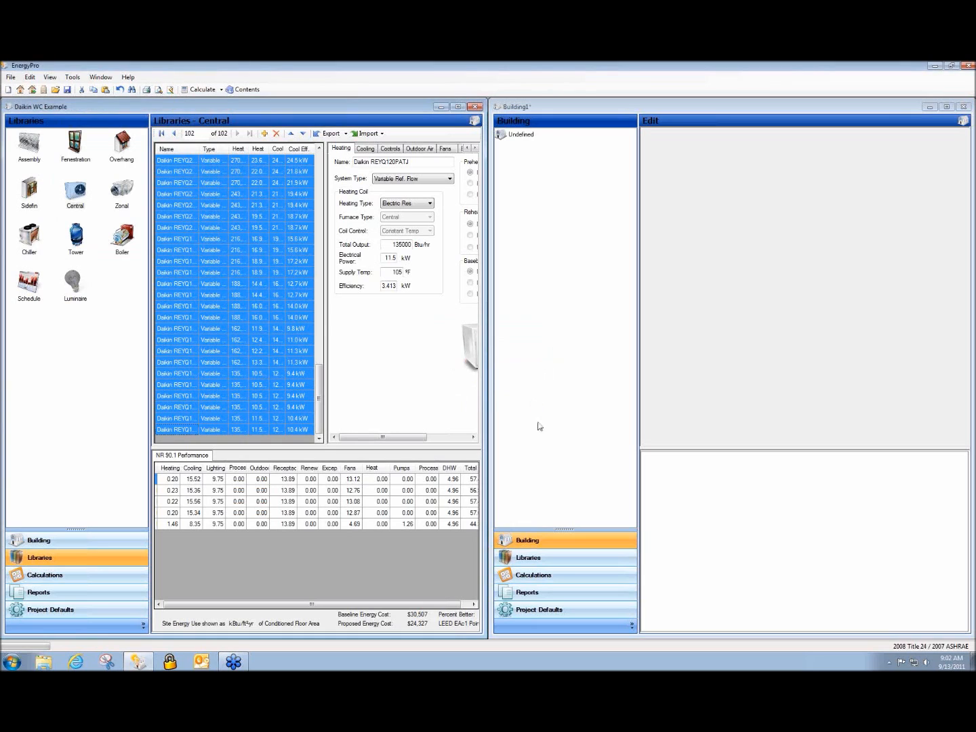
click(552, 559)
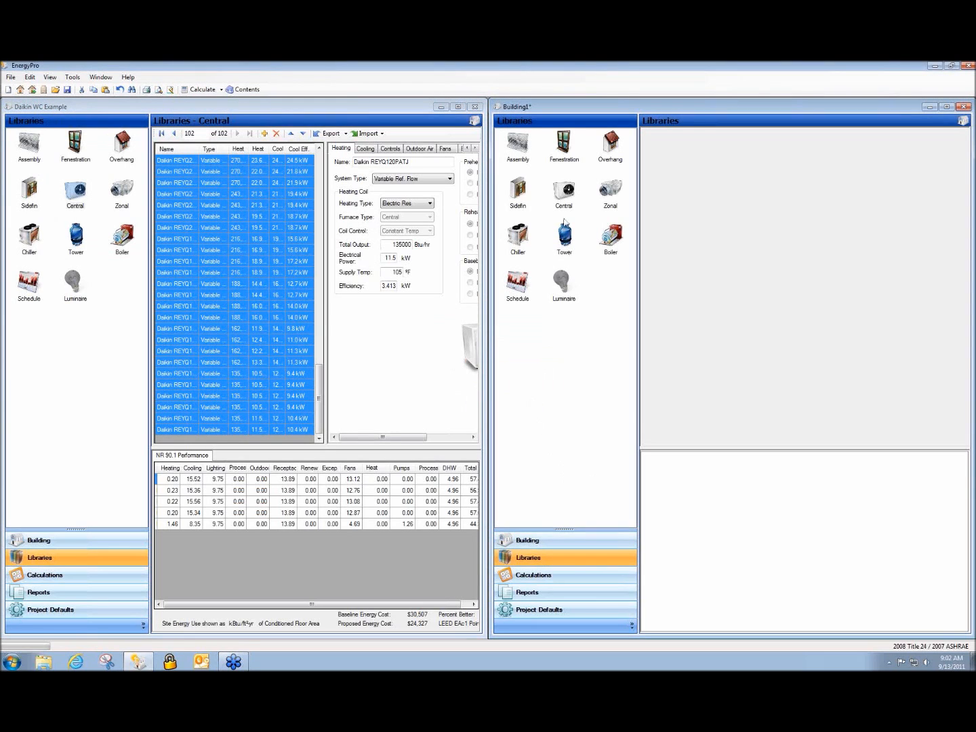
Open Building1's central library and review its entries, including the Carrier 38QRF036-3
click(566, 207)
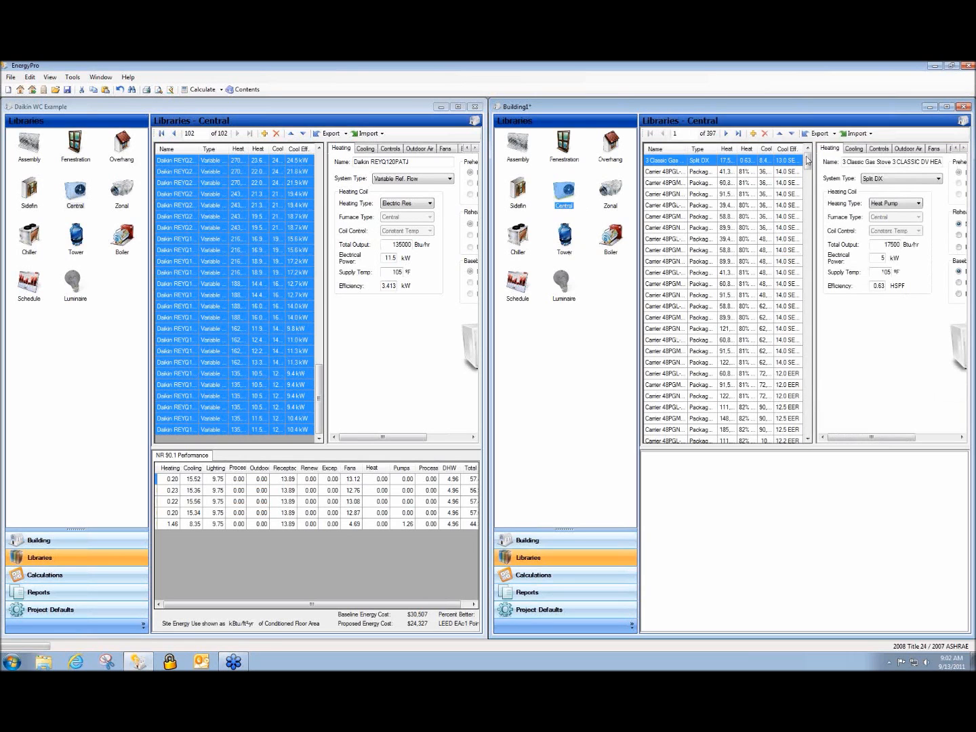
drag(807, 161, 822, 359)
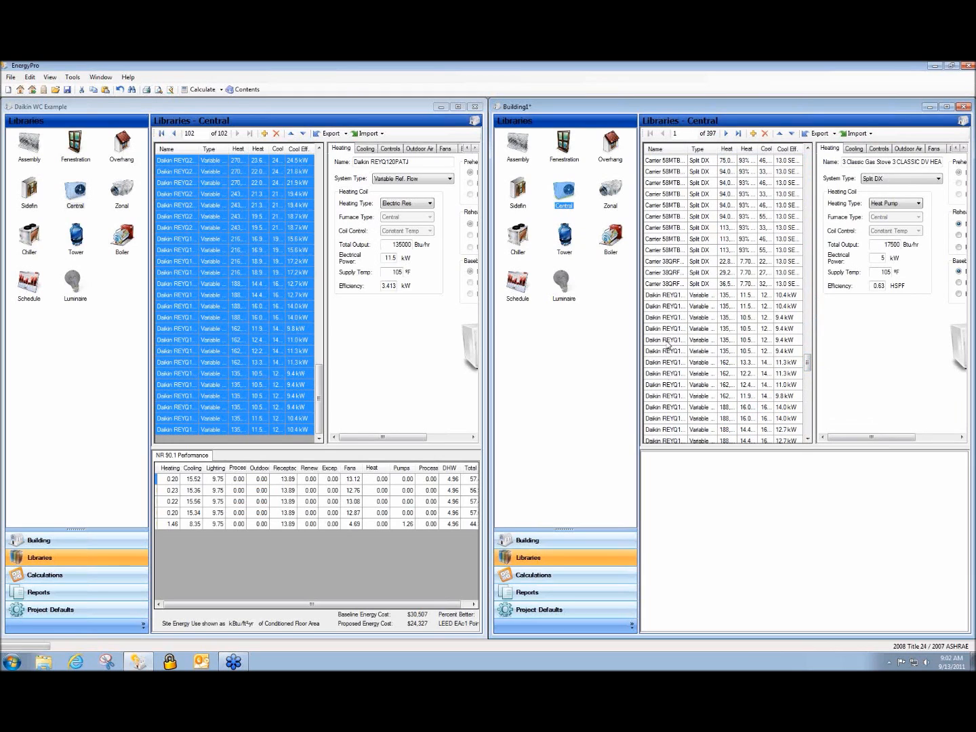
click(671, 285)
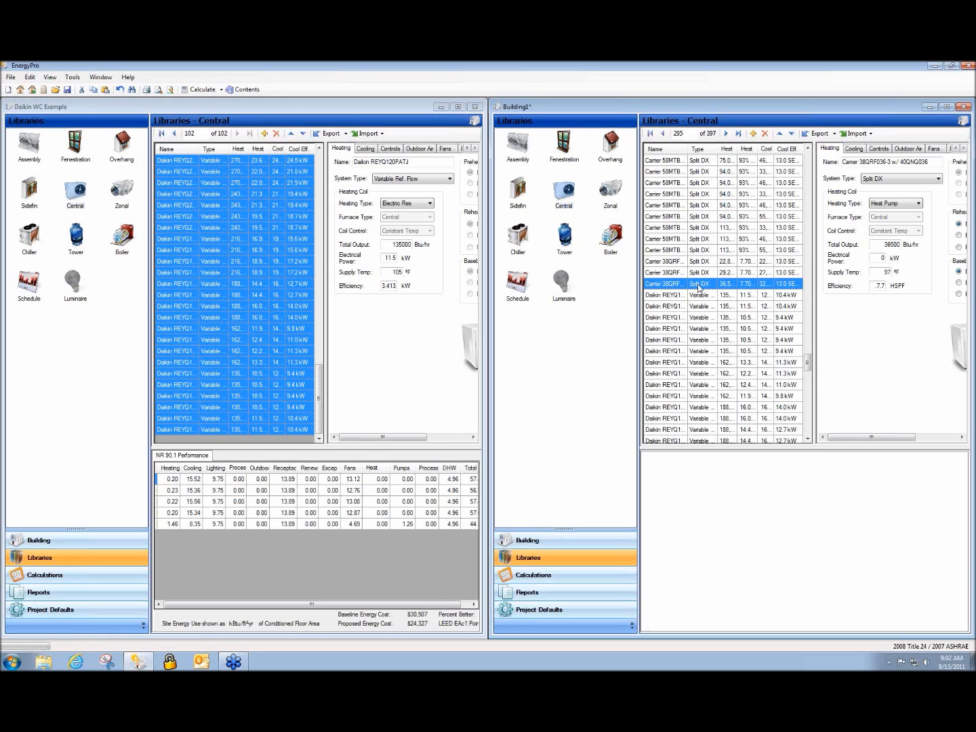
drag(808, 363, 817, 158)
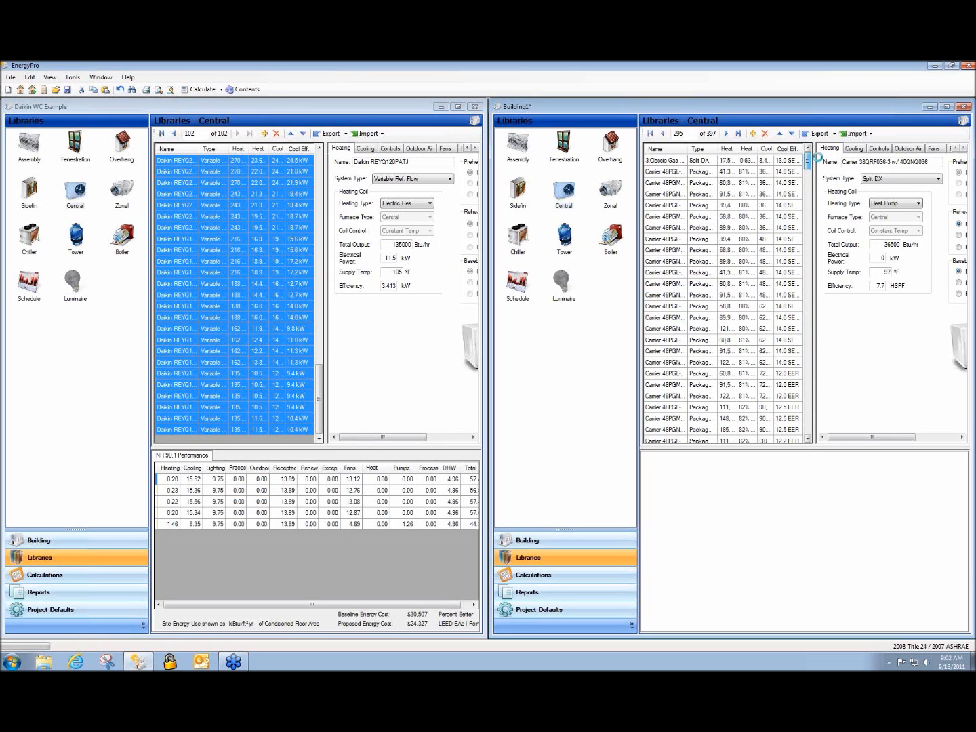
Delete all the non-Daikin records so only the 102 Daikin REYQ units remain
shift+click(675, 162)
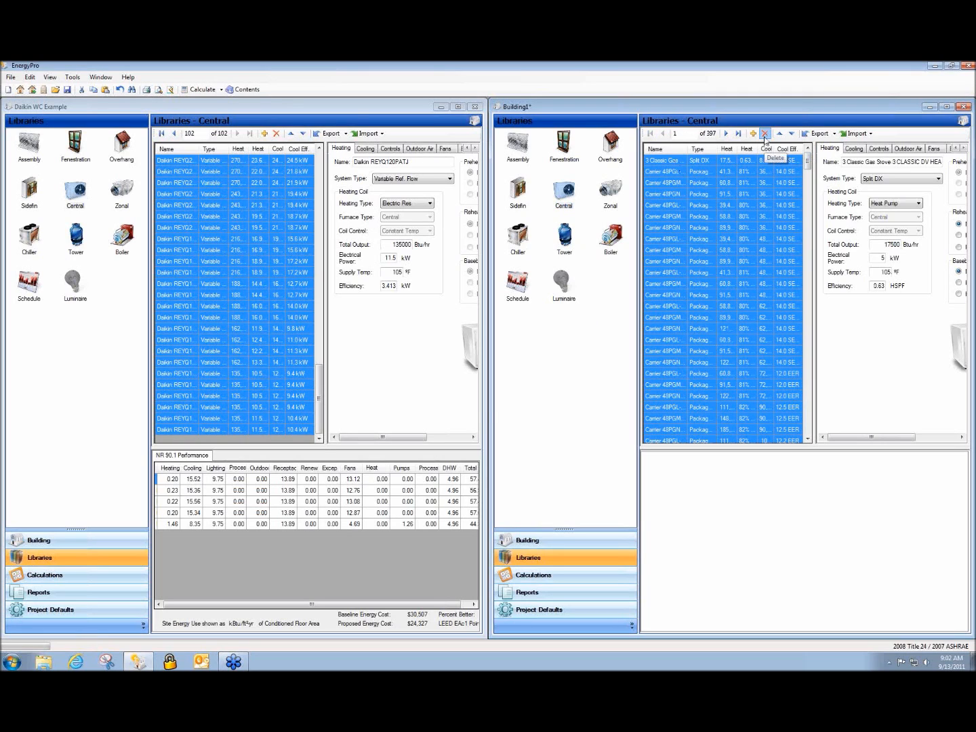
click(765, 133)
click(466, 393)
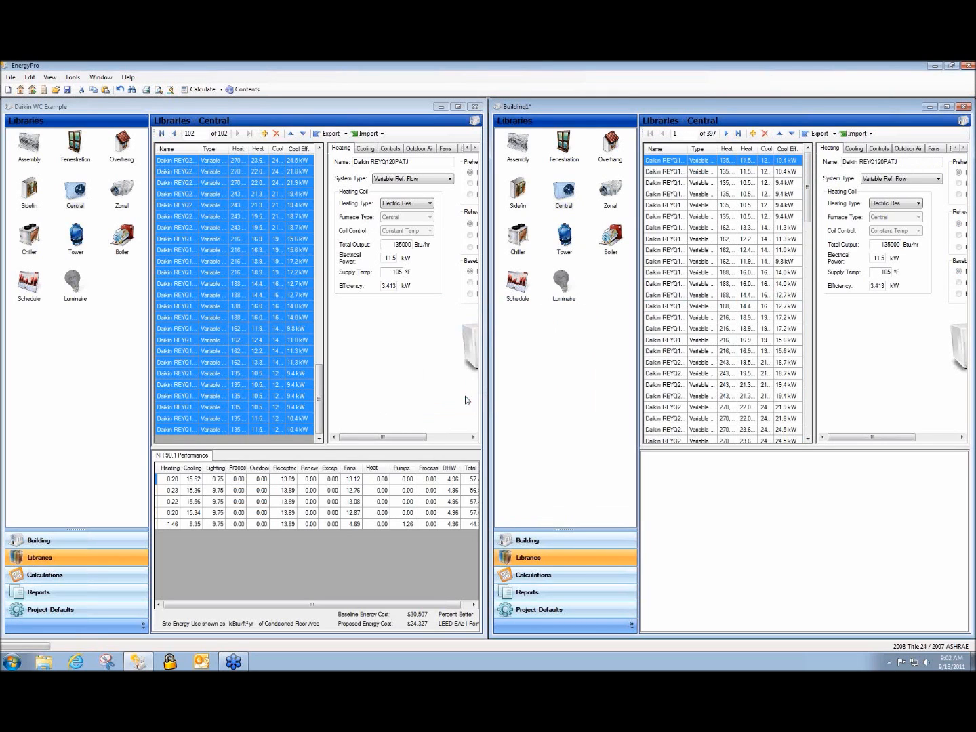
mouse_move(808, 185)
mouse_down()
mouse_move(807, 398)
mouse_move(808, 186)
mouse_up()
click(81, 353)
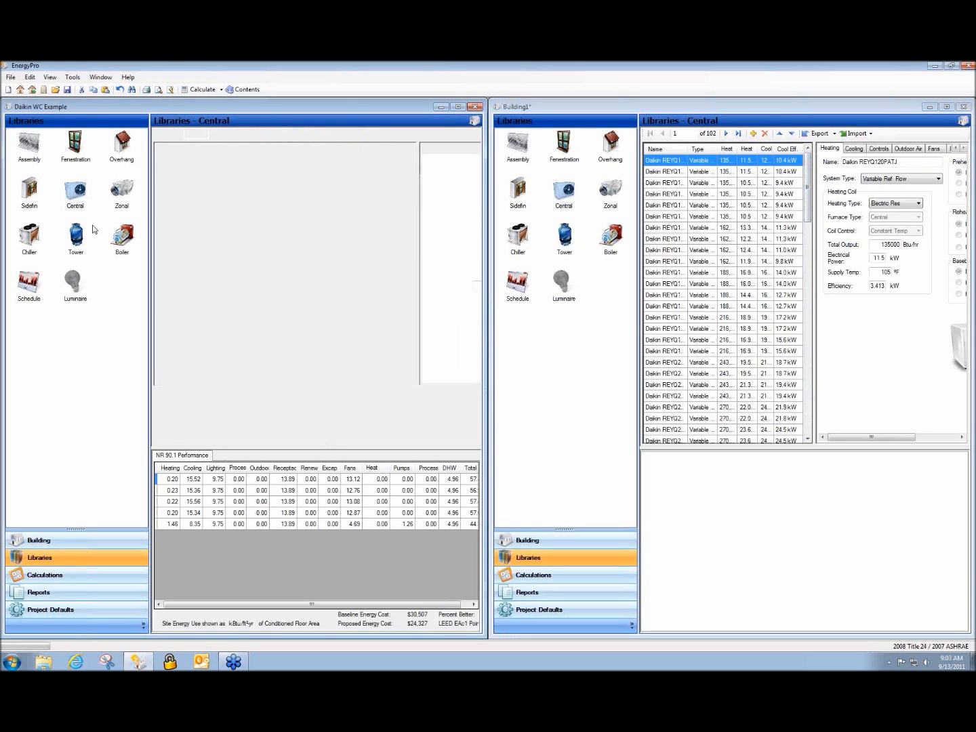
Export all 50 zonal units from Daikin WC Example's zonal library to Building1
click(126, 194)
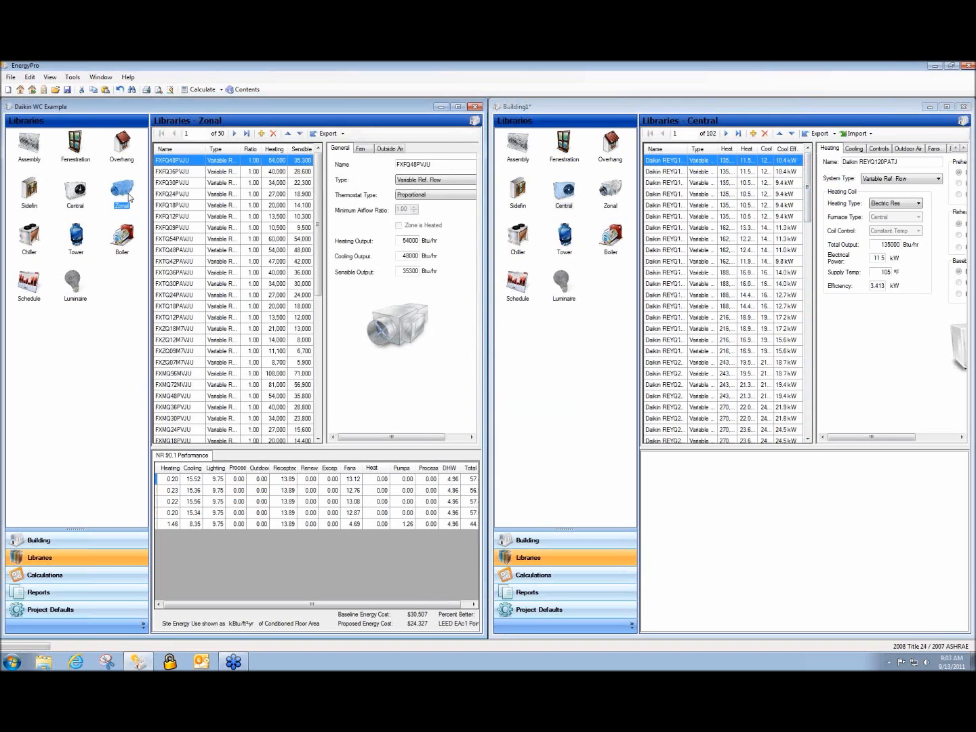
drag(317, 180, 298, 343)
shift+click(174, 430)
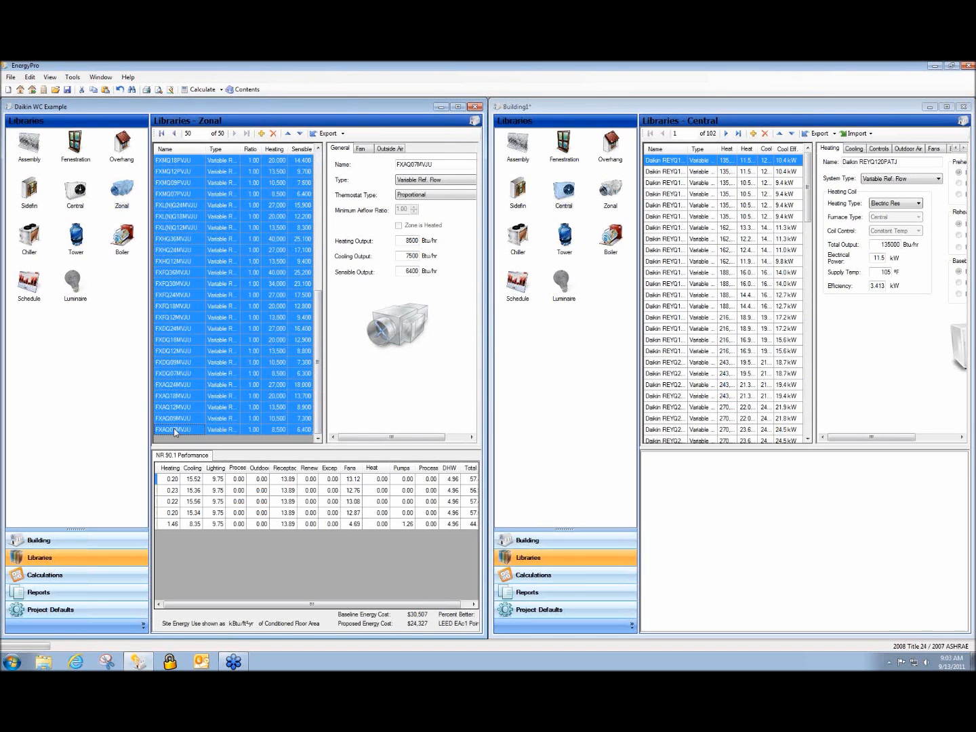
click(324, 134)
click(111, 159)
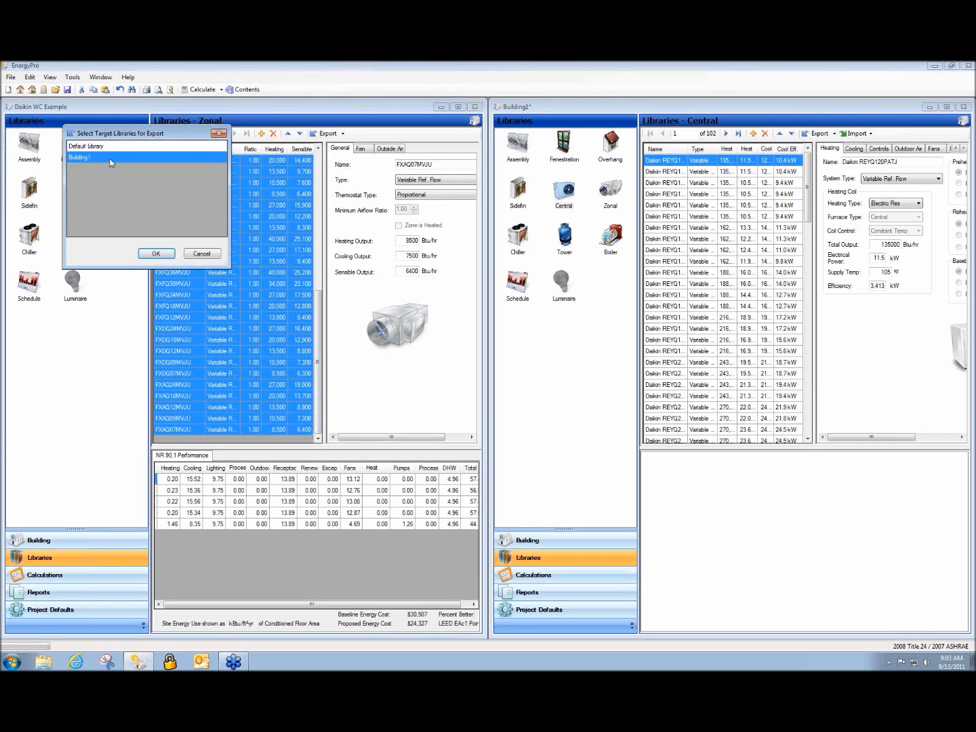
click(155, 252)
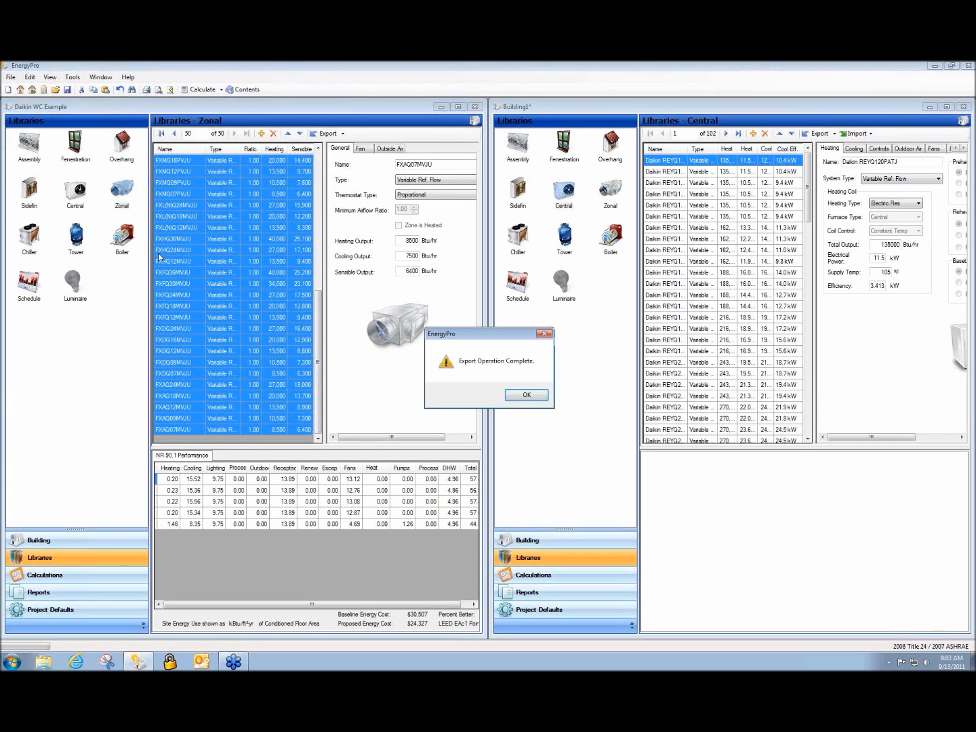
click(526, 395)
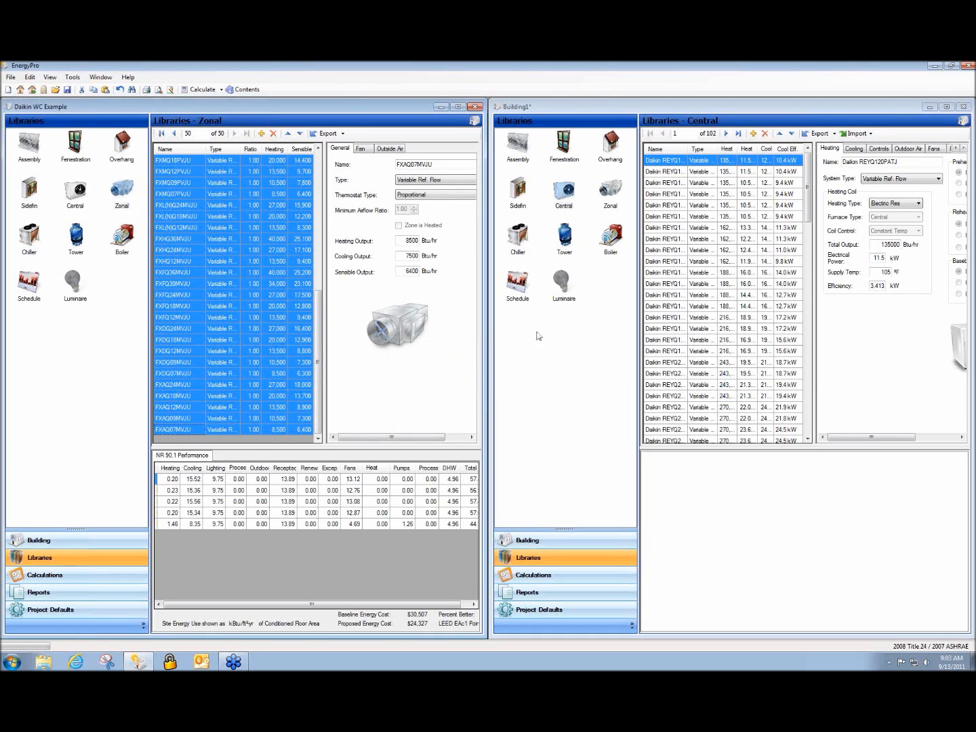
Delete the 13 old VAV box and Therma-Fuser entries from Building1's zonal library
click(614, 193)
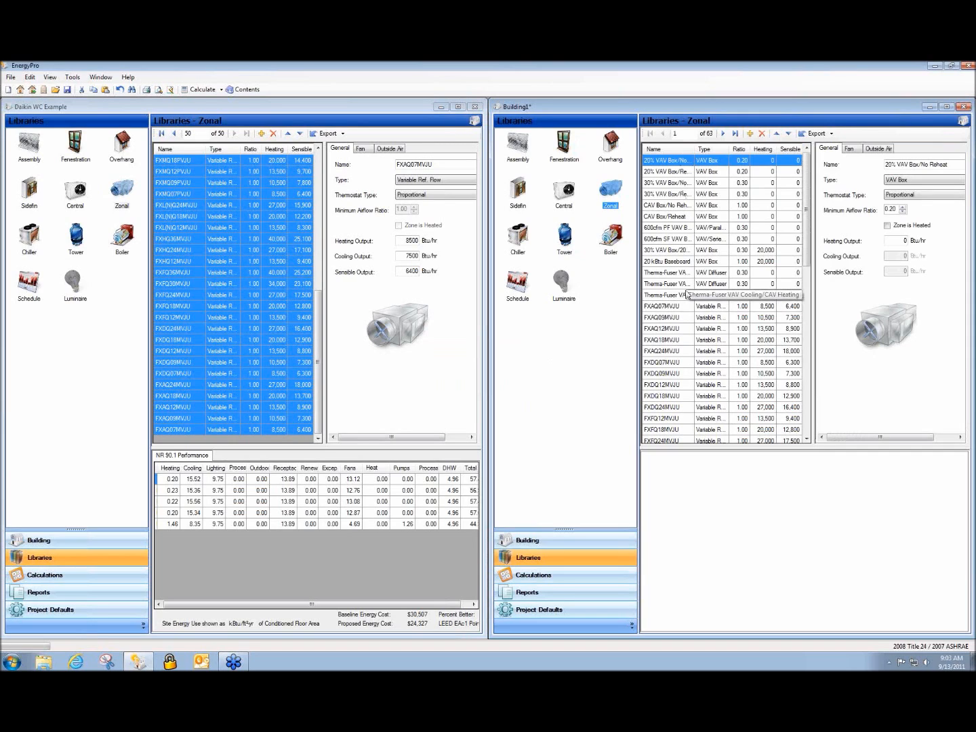
drag(680, 295, 672, 153)
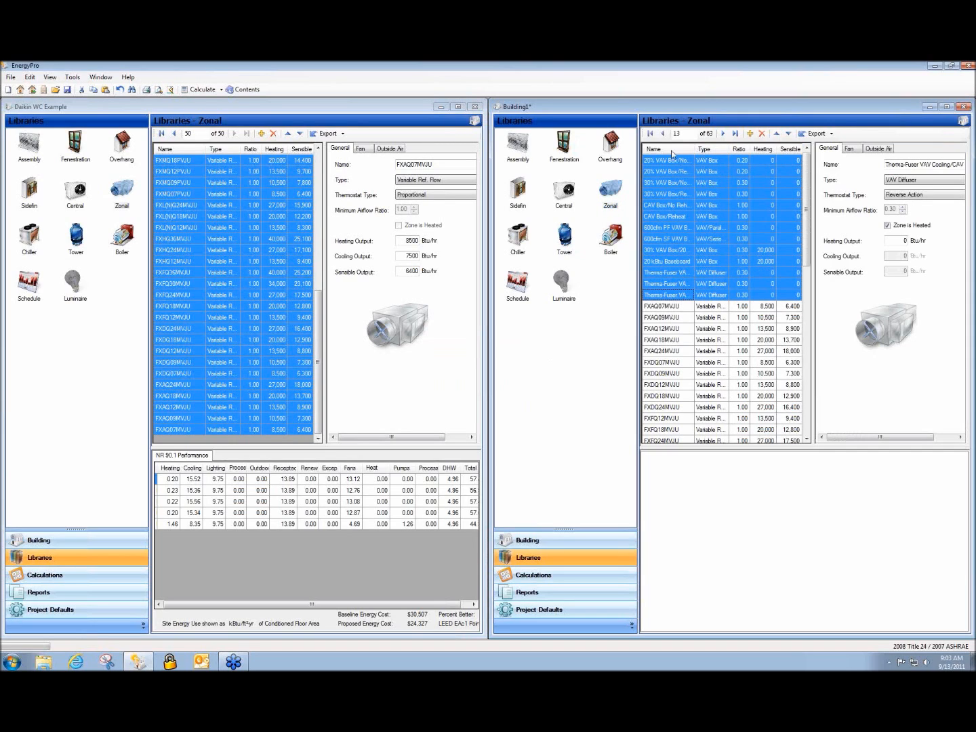
click(762, 133)
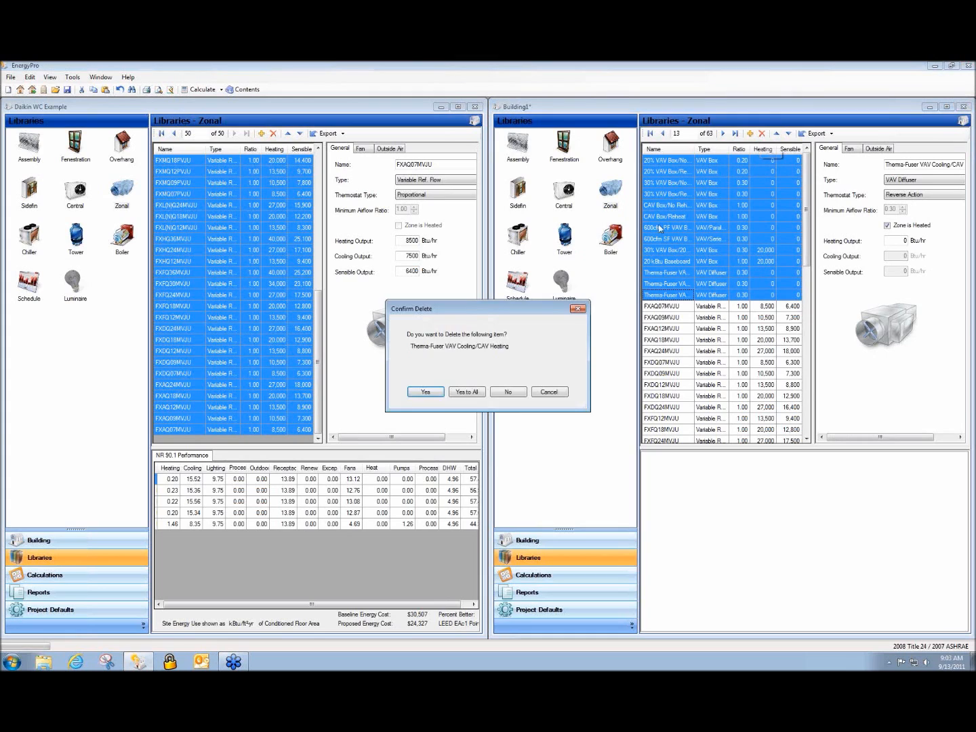
click(466, 391)
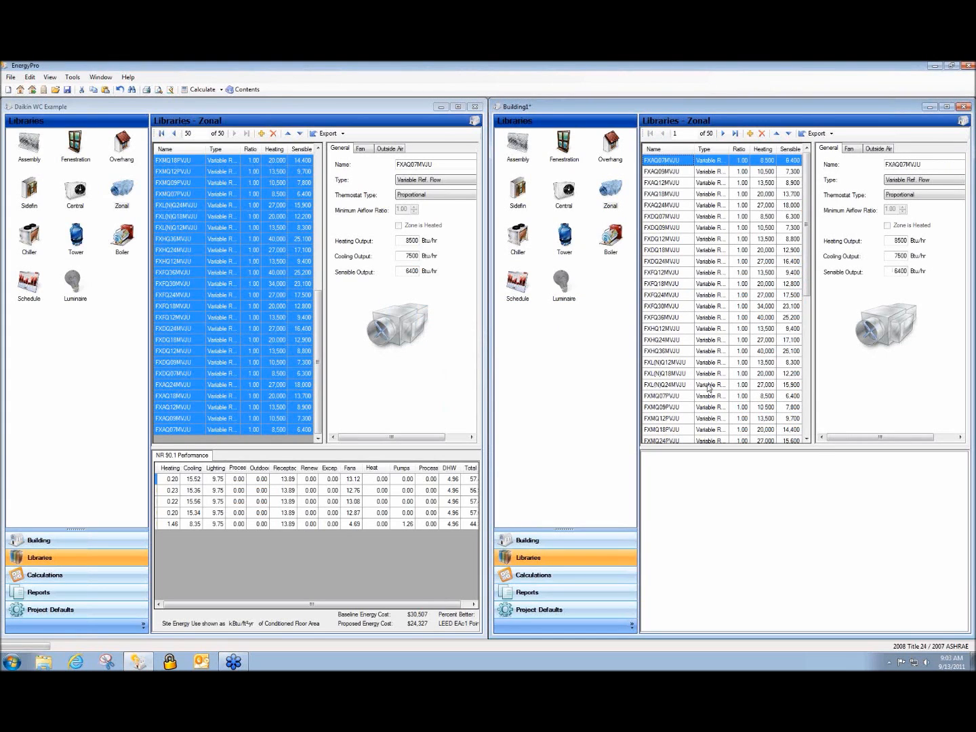
Delete all 50 units from Daikin WC Example's zonal library, leaving its 6 in-use units
click(801, 337)
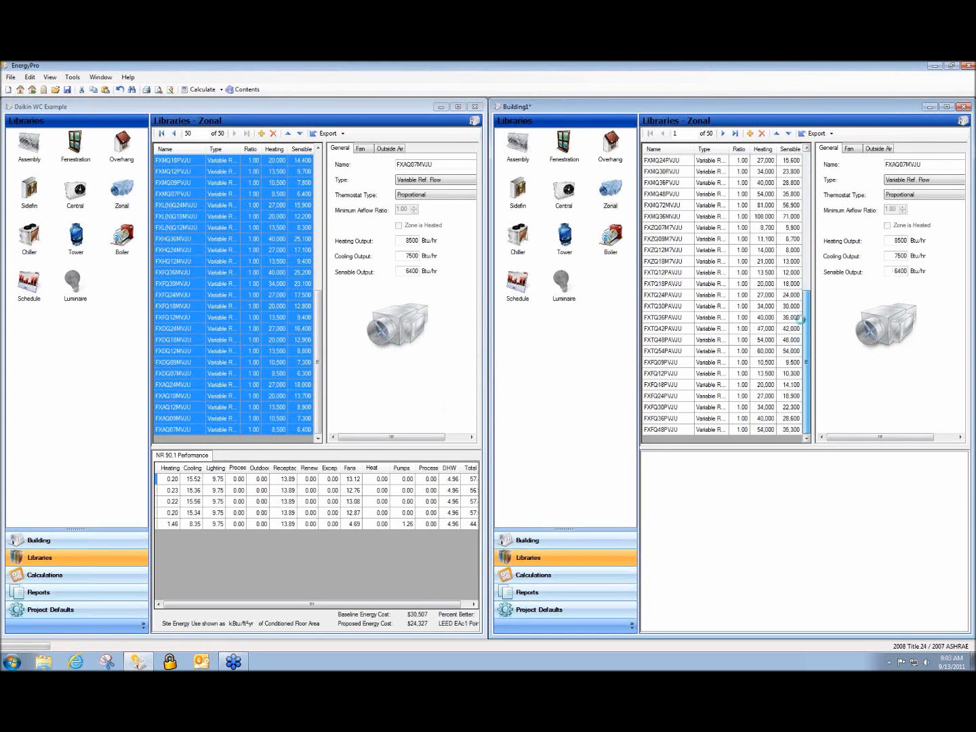
drag(802, 336, 803, 199)
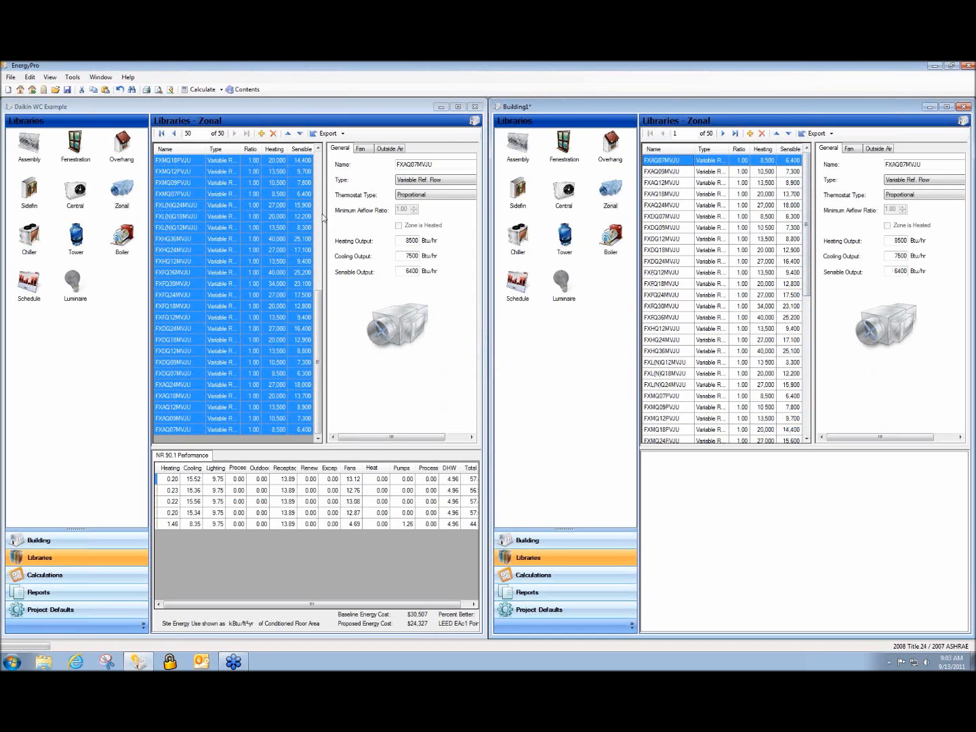
drag(317, 322, 320, 150)
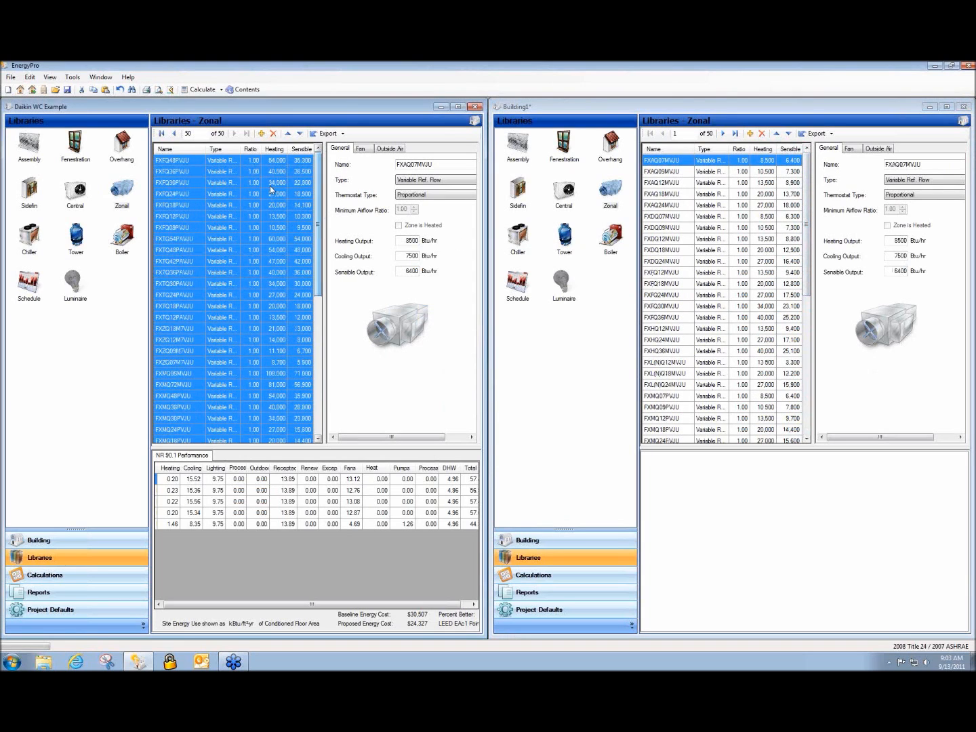
click(271, 186)
click(191, 164)
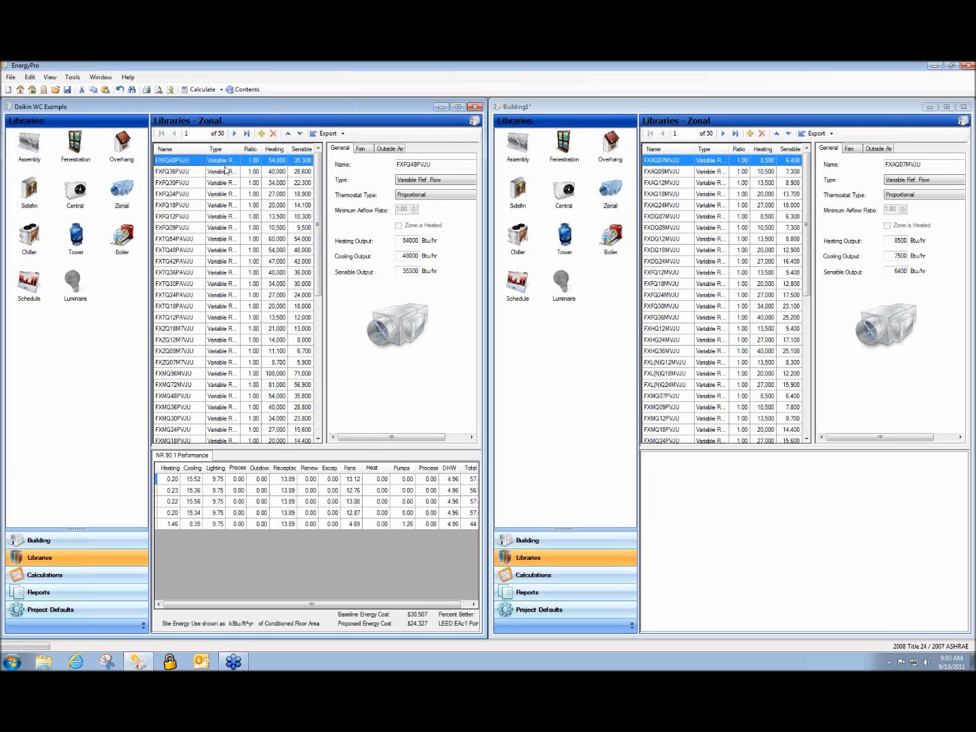
drag(317, 177, 312, 316)
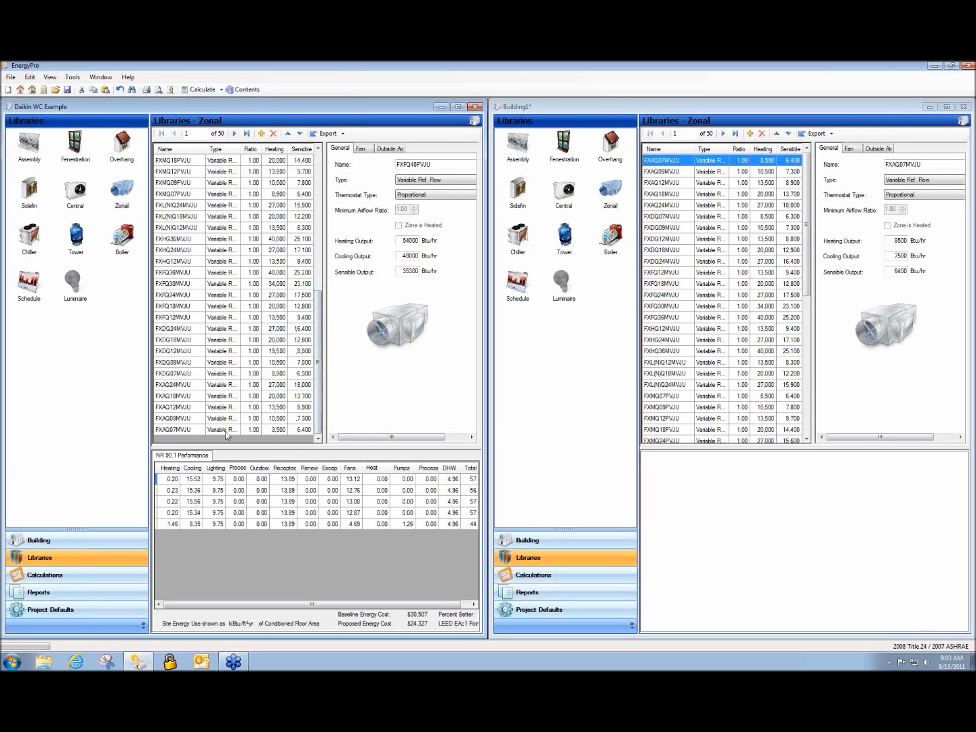
shift+click(227, 436)
click(273, 133)
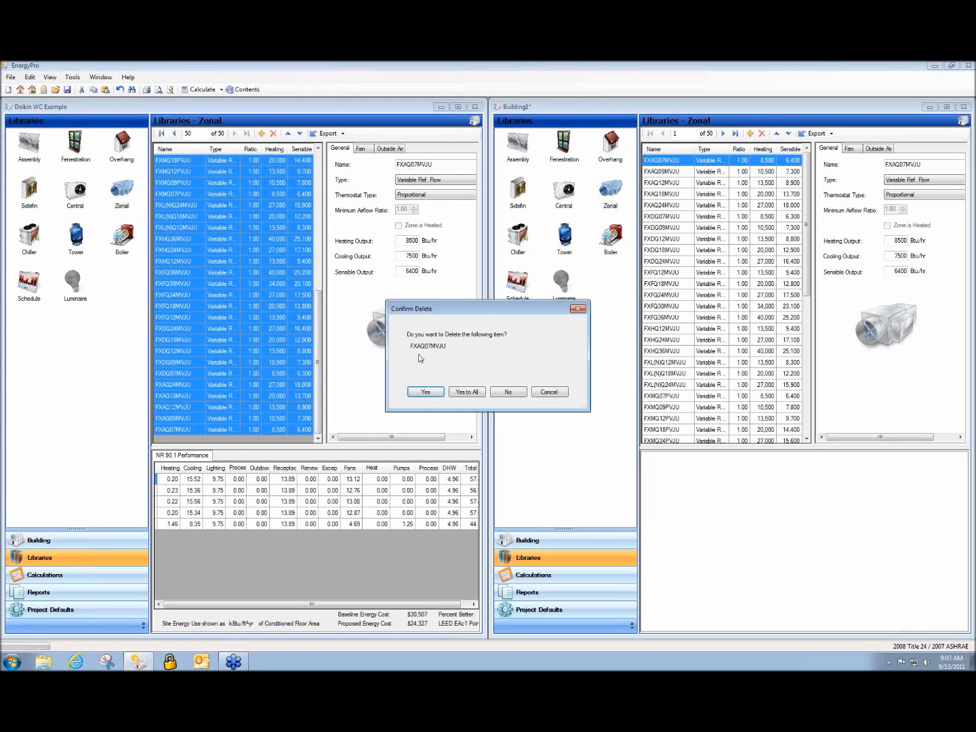
click(459, 389)
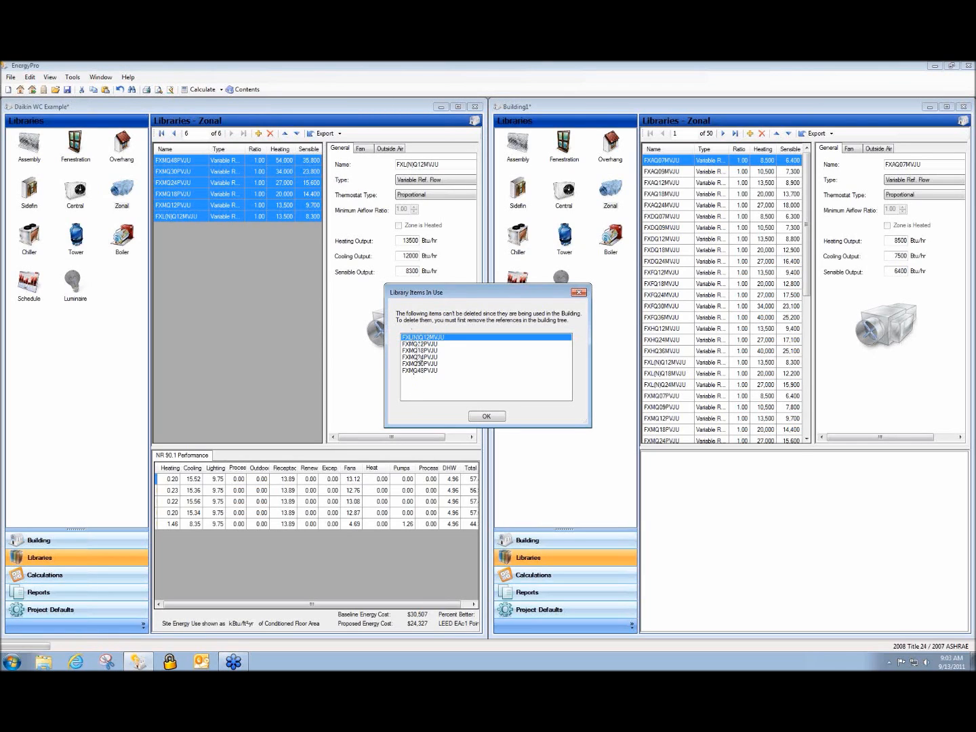
click(488, 417)
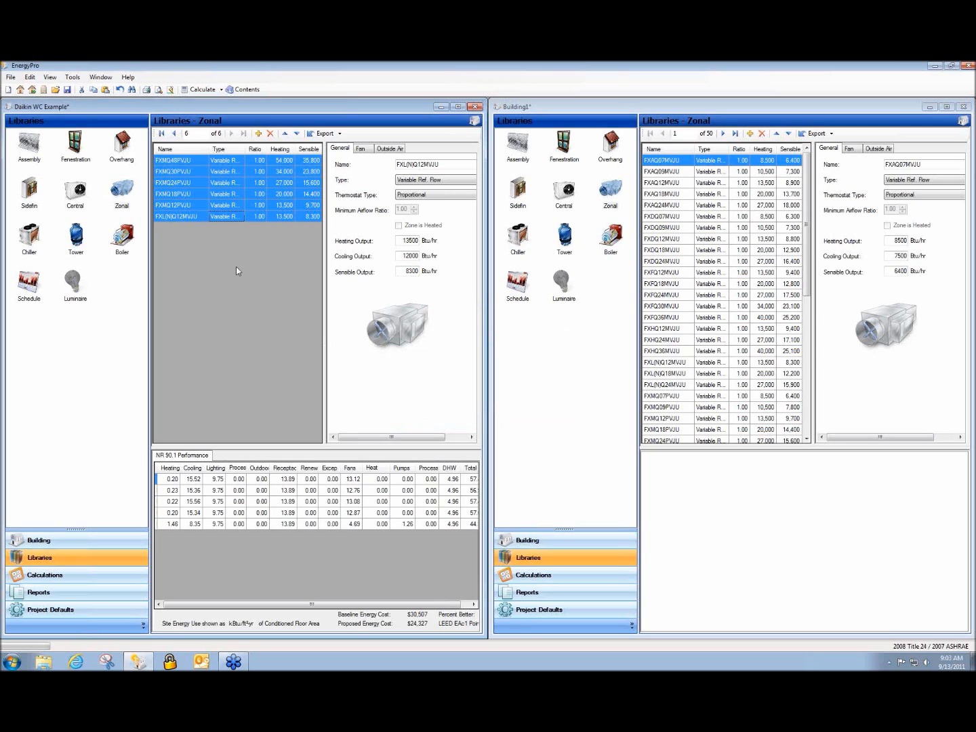
click(174, 216)
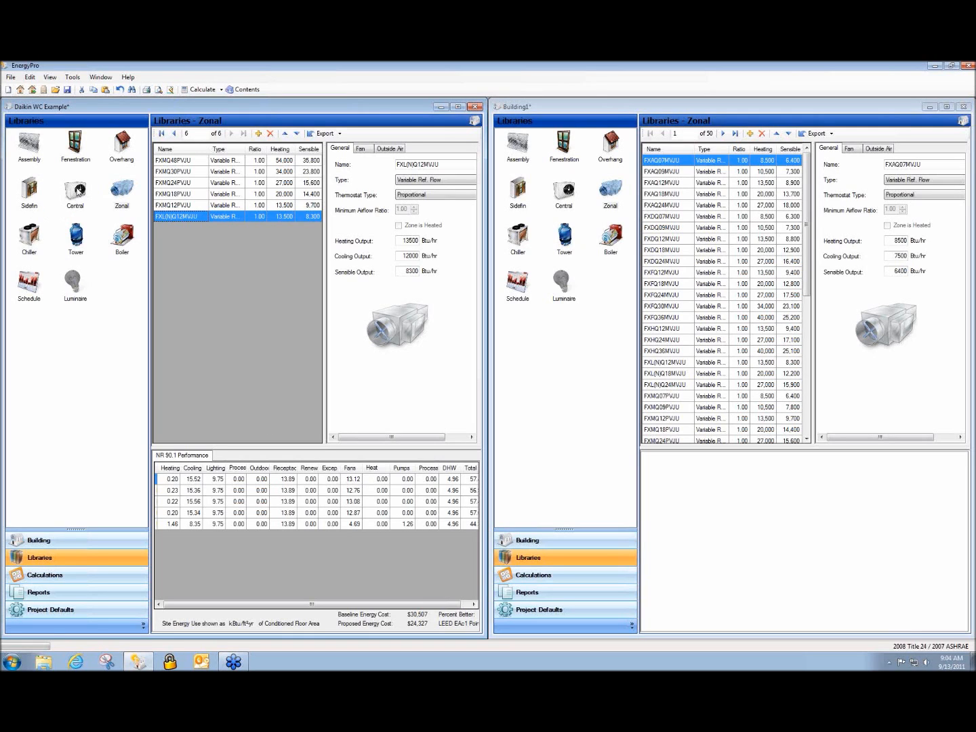
Show the central library, maximize the Daikin WC Example window, and switch to its building tree
click(77, 191)
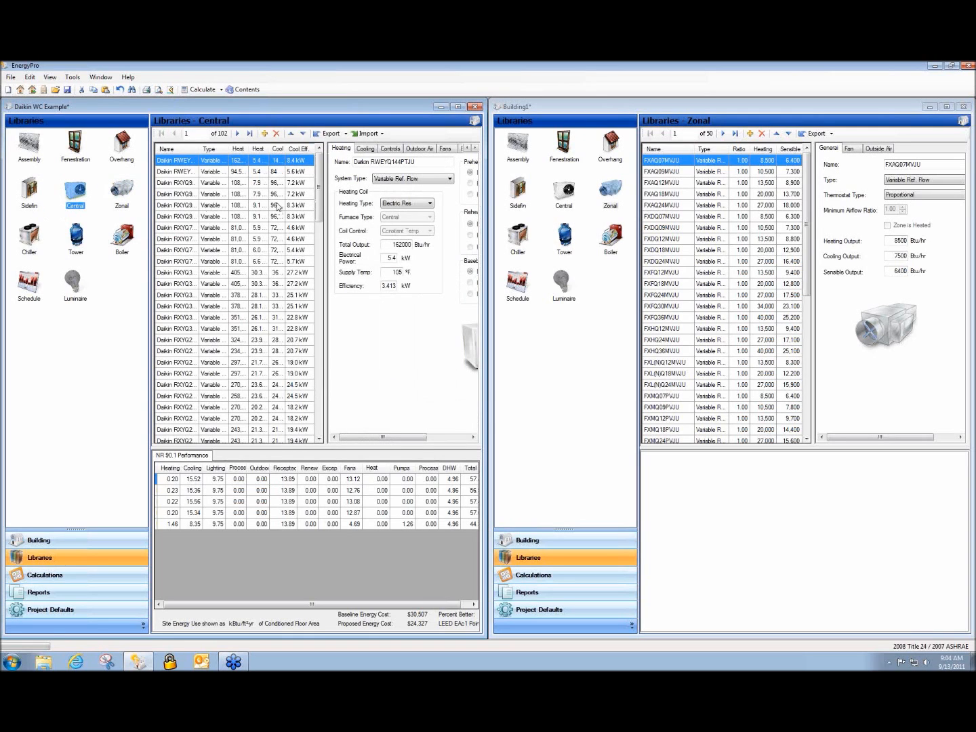
click(457, 107)
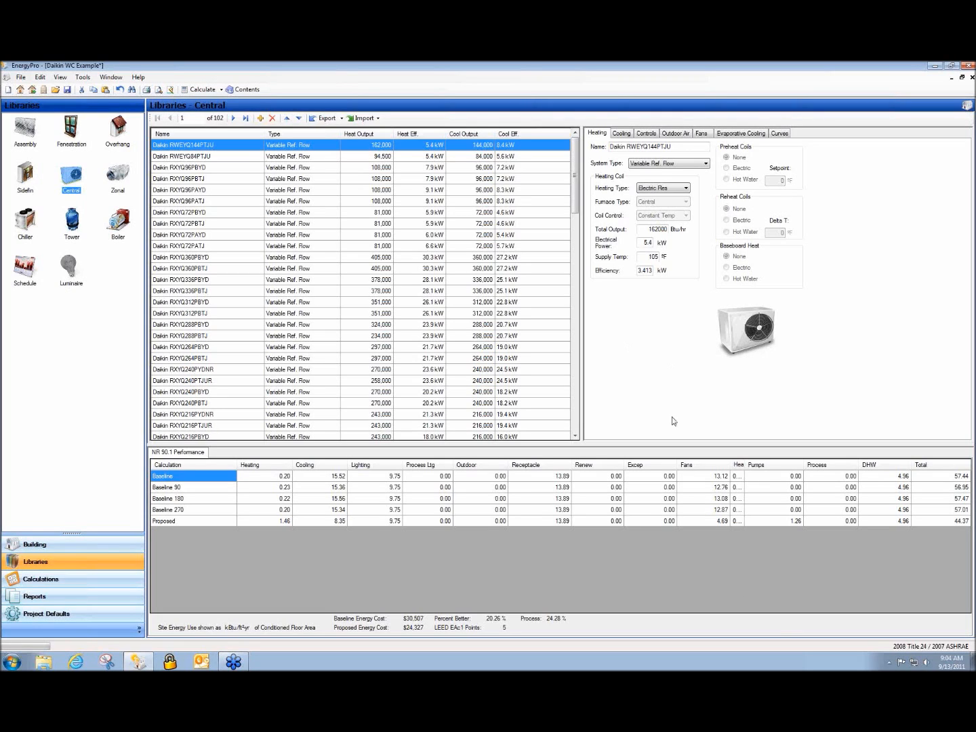
click(732, 614)
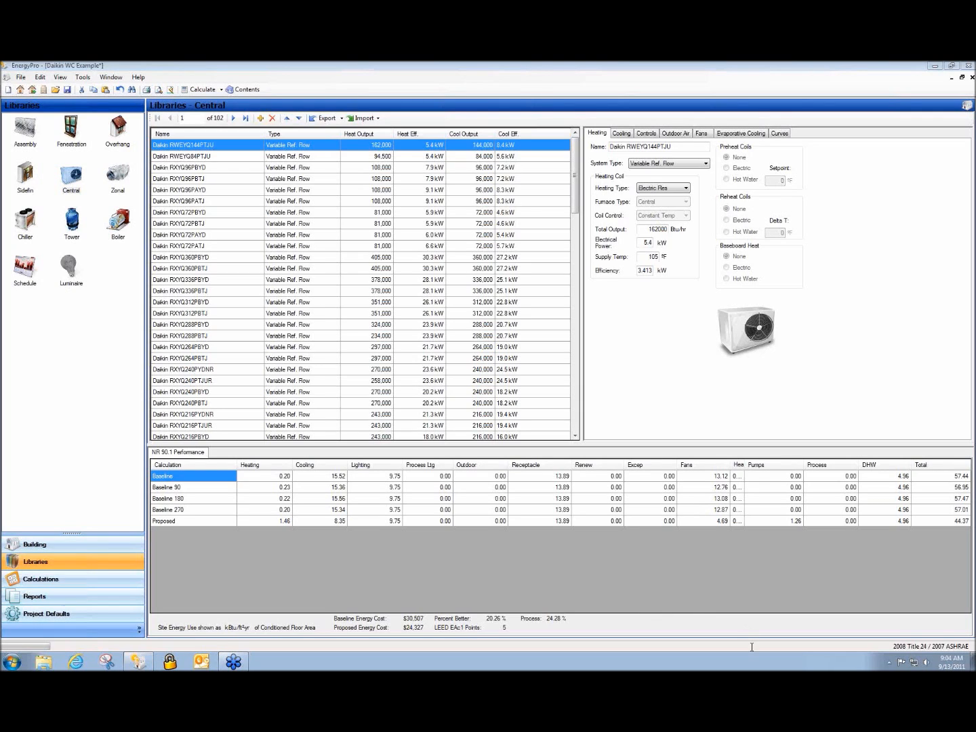
click(649, 378)
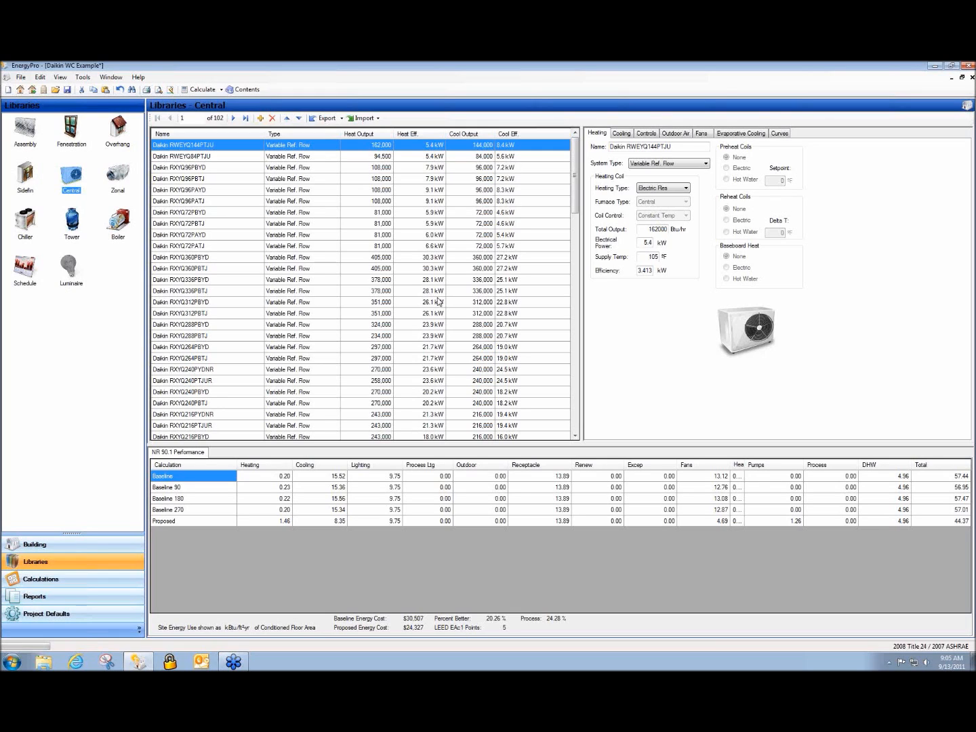
click(54, 542)
Expand Outdoor Unit - 1 > Conference Zone > Conference Area and select its Roof
click(7, 131)
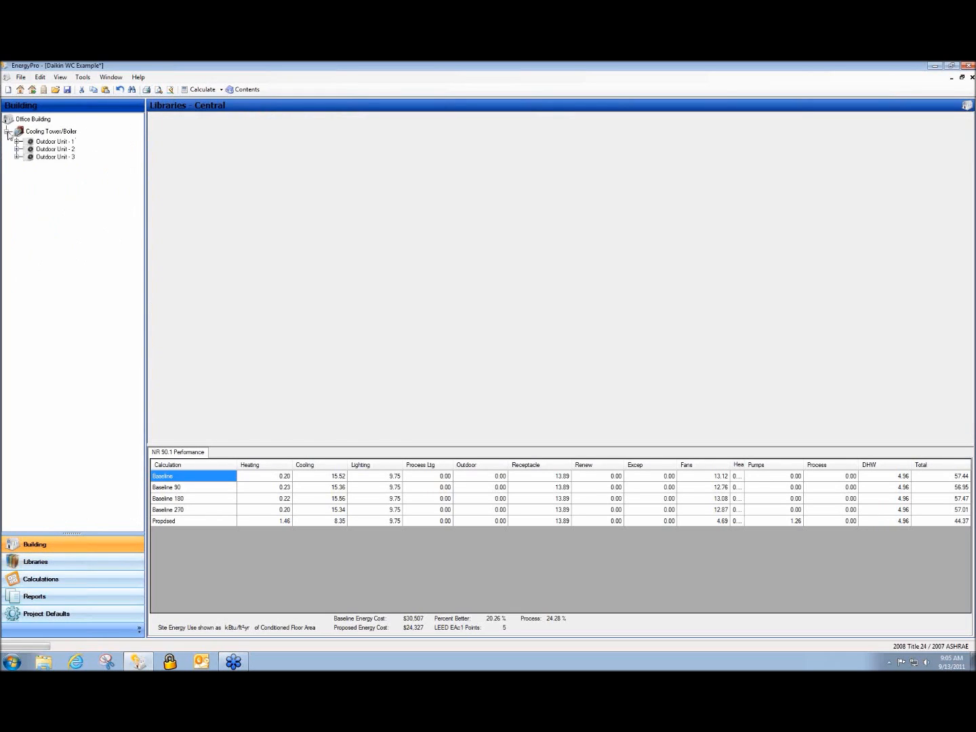
click(17, 141)
click(27, 152)
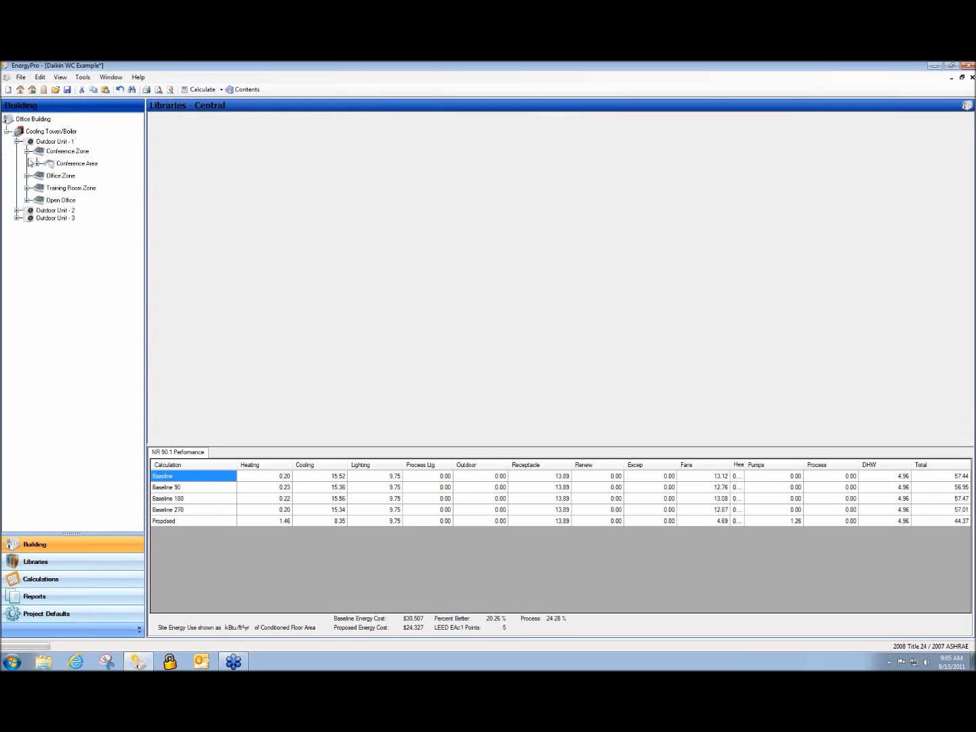
click(37, 164)
click(75, 177)
Read the F1 help for the roof's Orientation, Tilt and Area fields
click(237, 214)
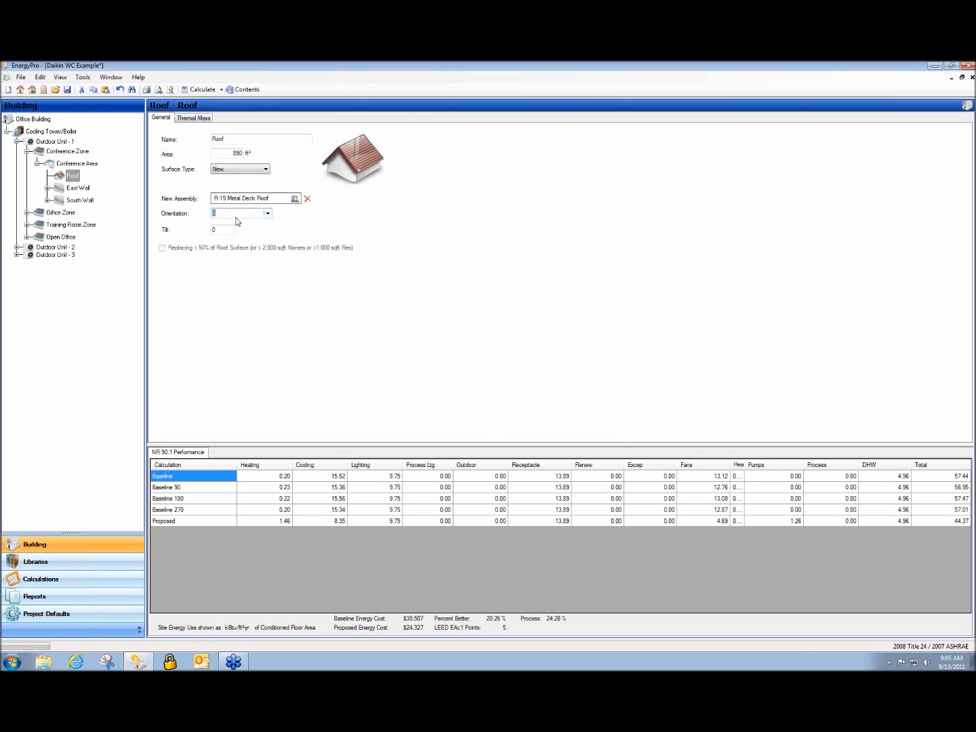
key(F1)
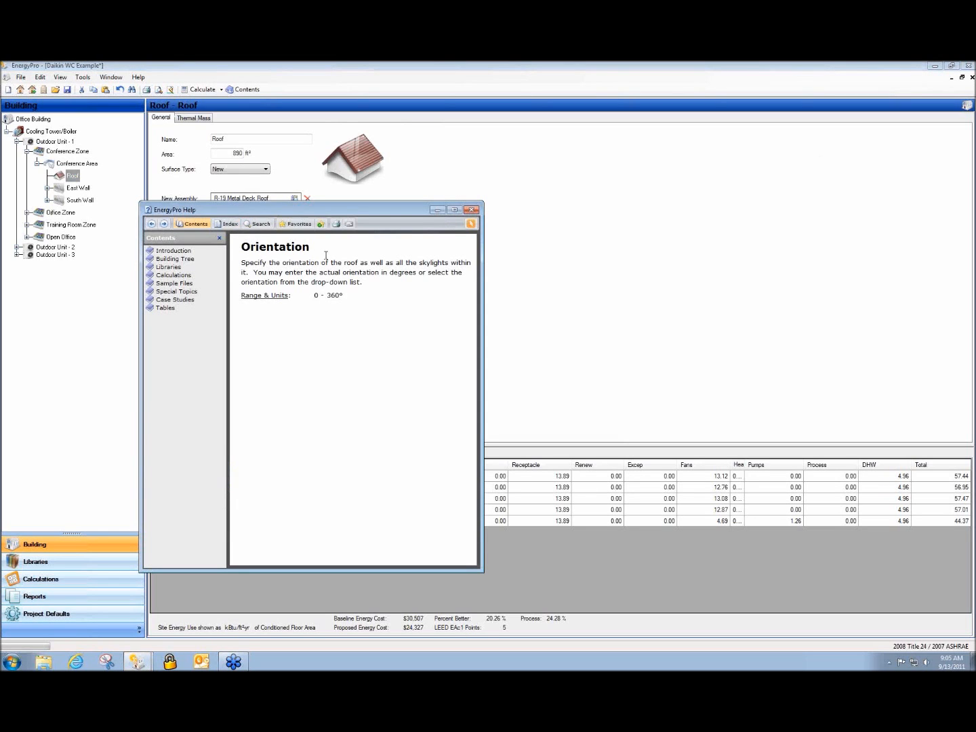
click(473, 211)
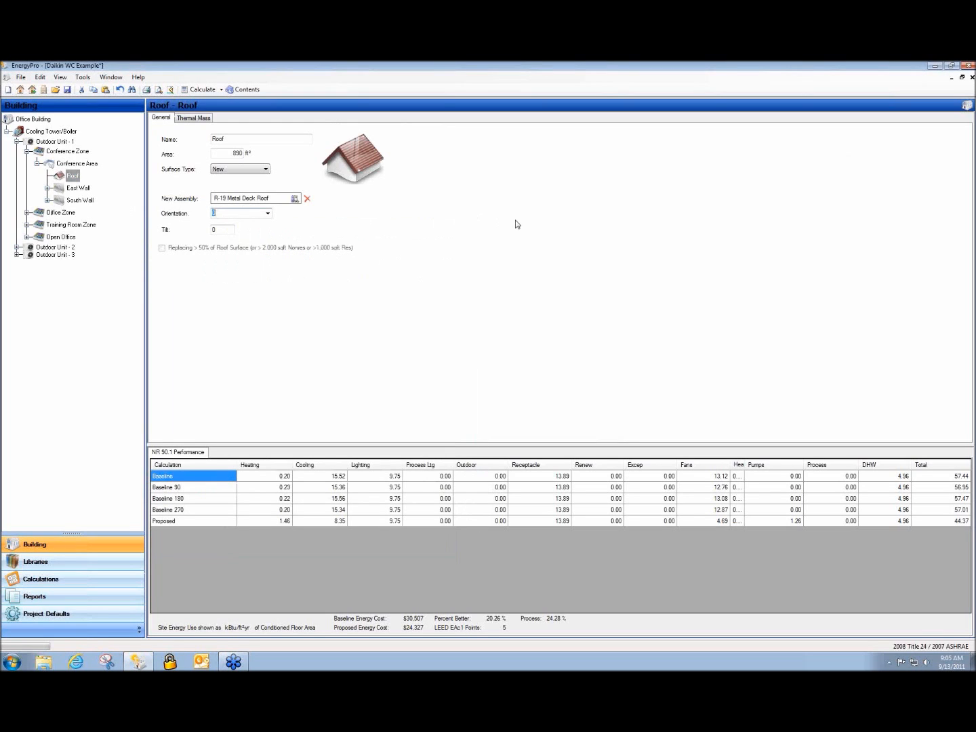
click(224, 230)
key(F1)
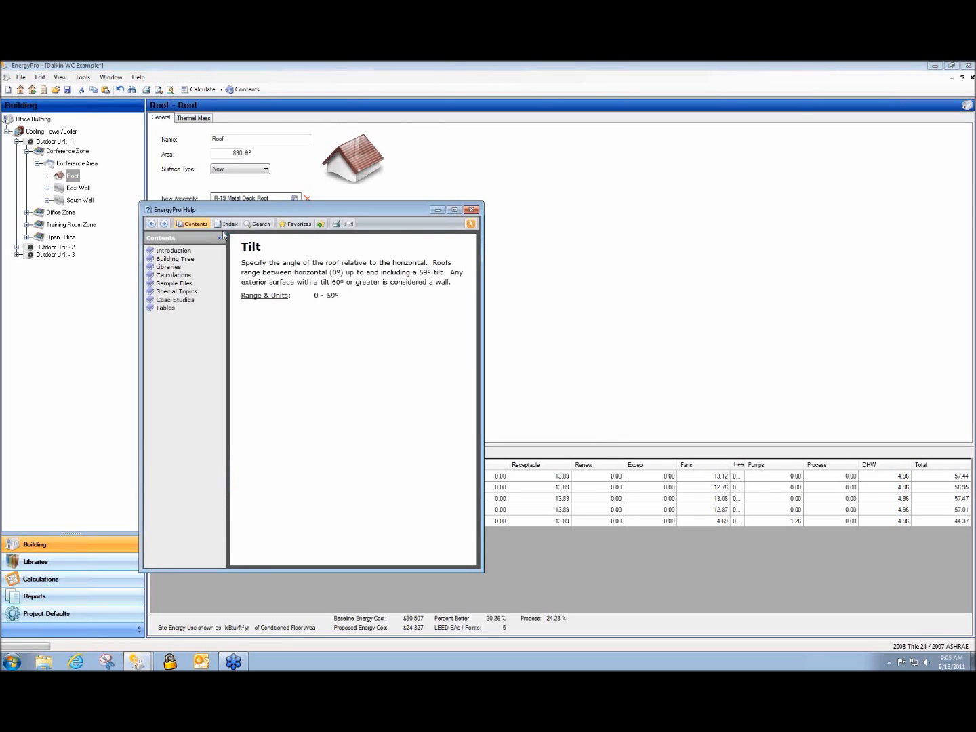
click(476, 211)
click(228, 153)
key(F1)
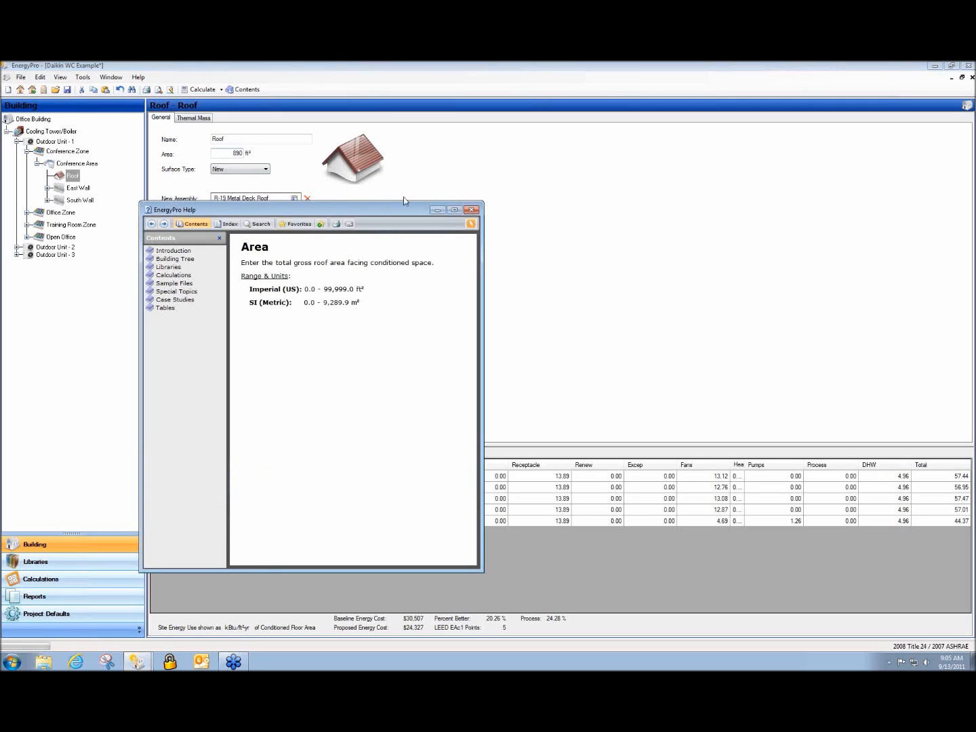
click(472, 210)
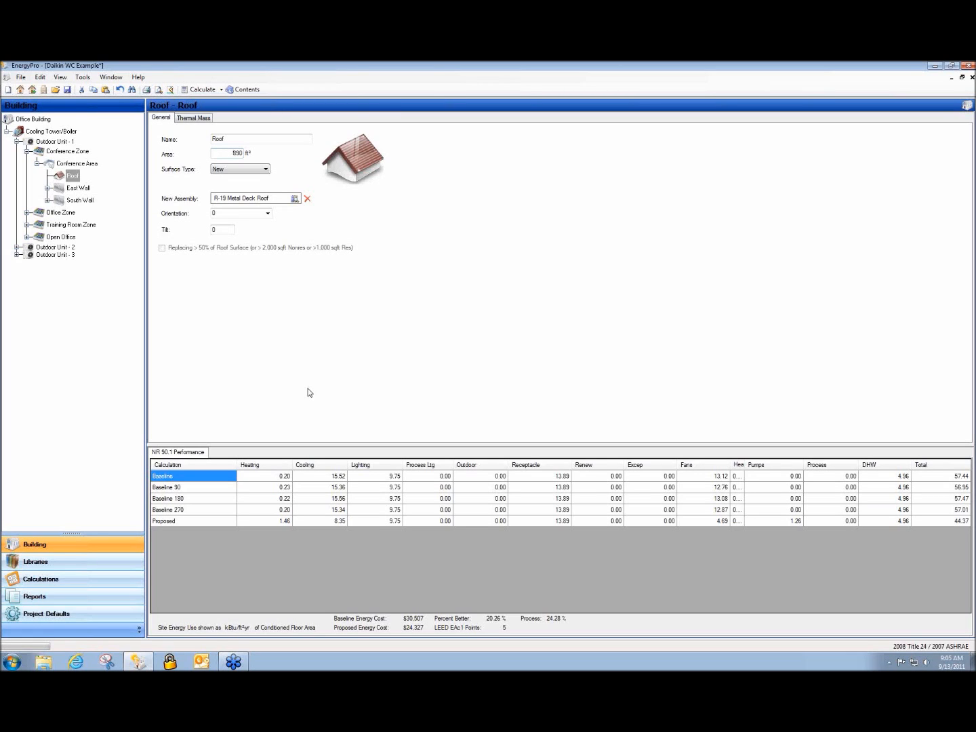
Open the Office Zone's 90.1 Office Lighting schedule from its Schedules tab in the schedule library
click(54, 215)
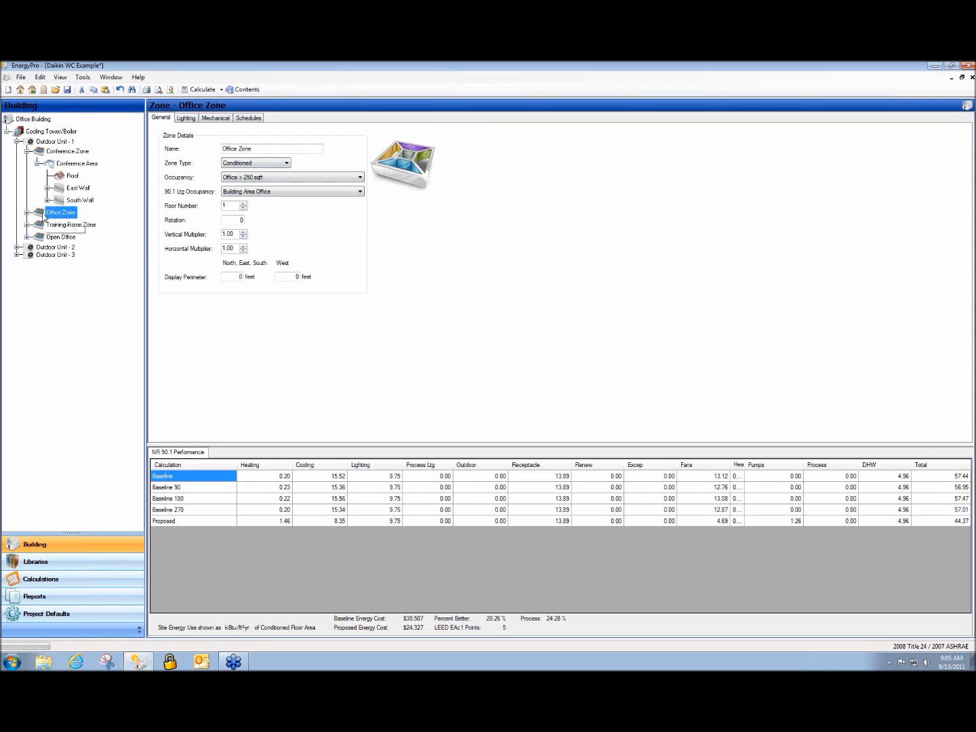
click(252, 119)
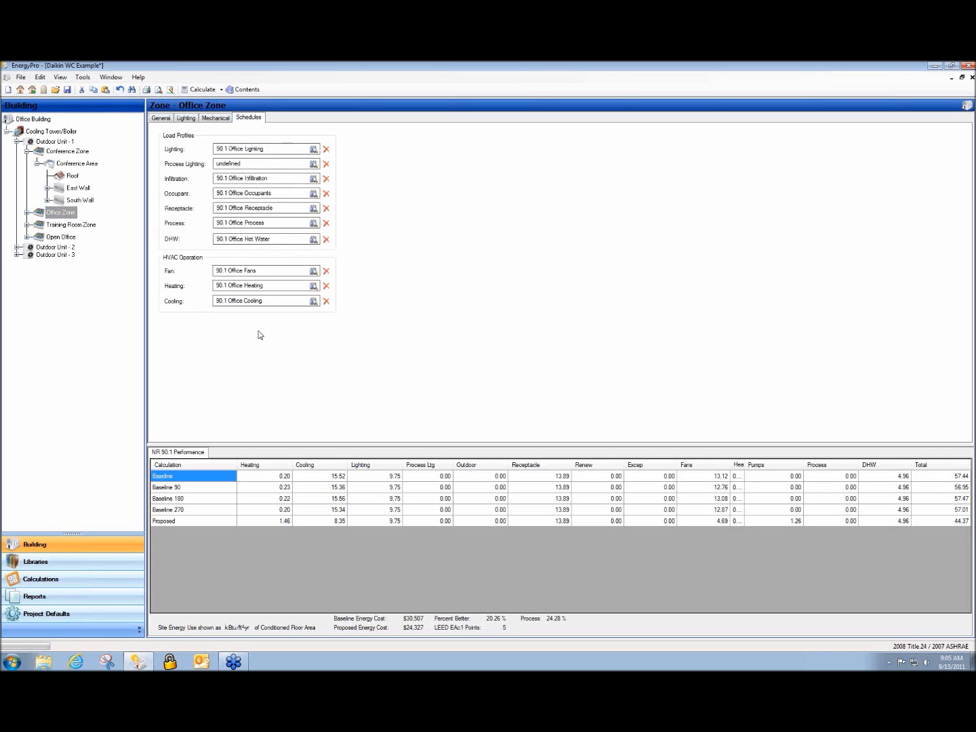
double_click(235, 150)
drag(222, 244, 217, 198)
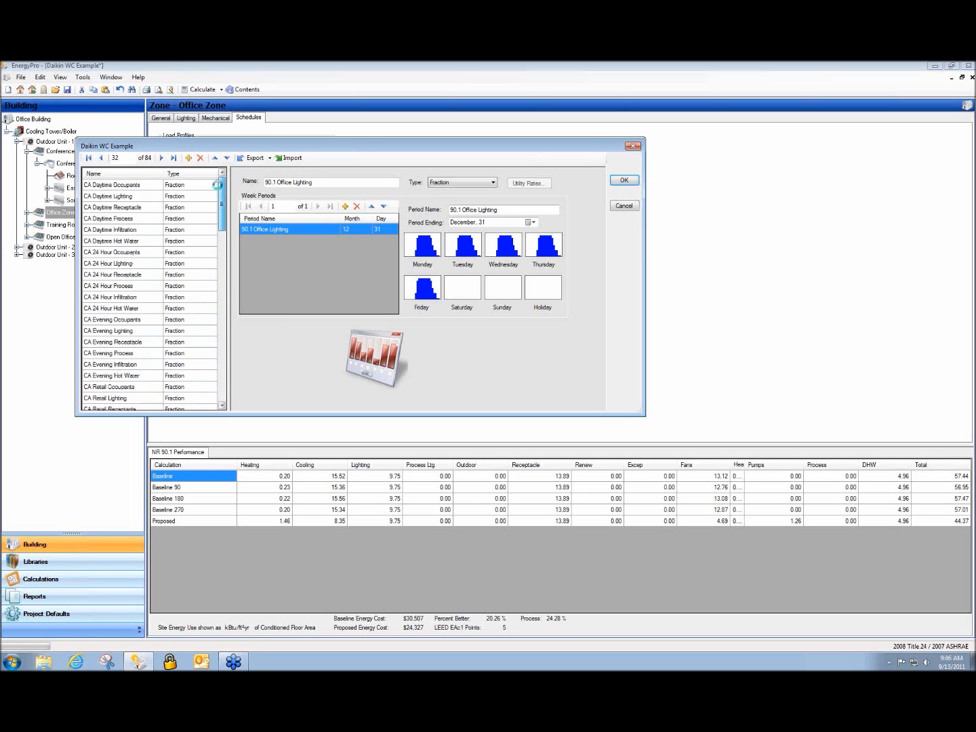
Raise Monday's night-hour lighting bars to about 75–90 (12AM 75, 11PM 90) and confirm
double_click(434, 258)
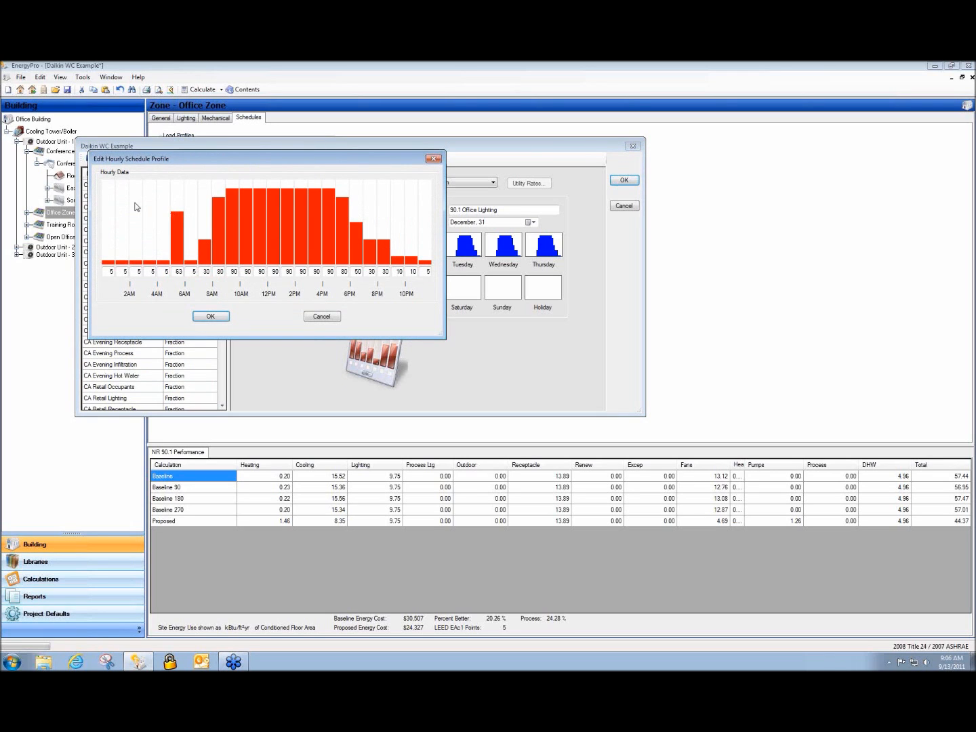
click(135, 201)
click(108, 201)
click(150, 200)
click(177, 200)
click(192, 198)
click(205, 196)
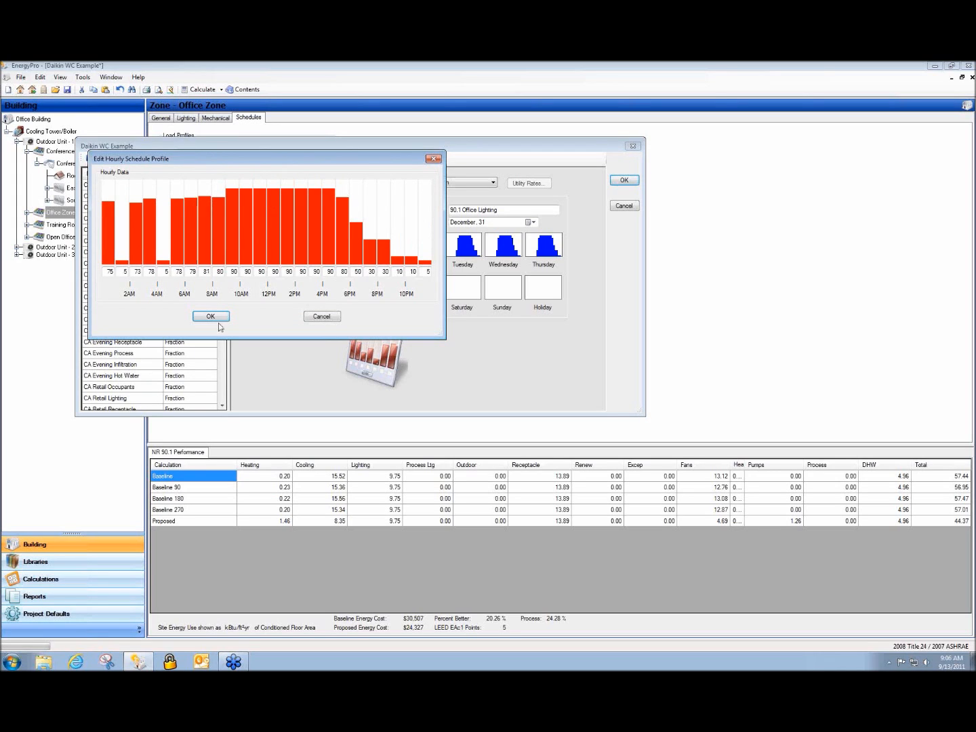
click(381, 201)
click(409, 192)
click(427, 187)
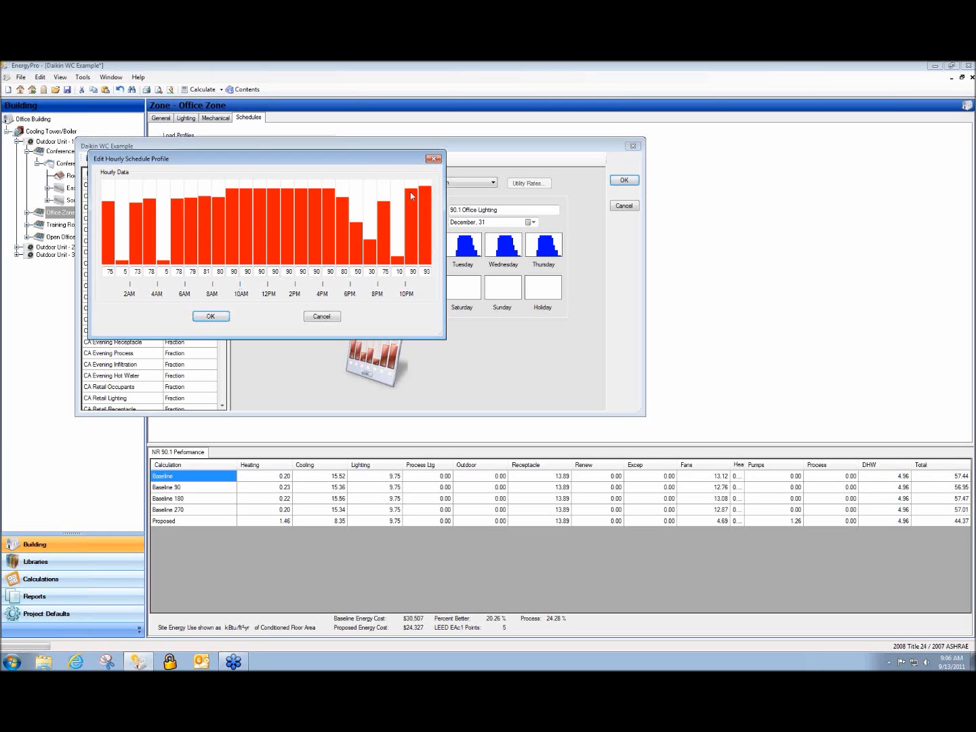
click(226, 315)
Copy Monday's lighting profile and paste it onto Tuesday and Wednesday
right_click(422, 245)
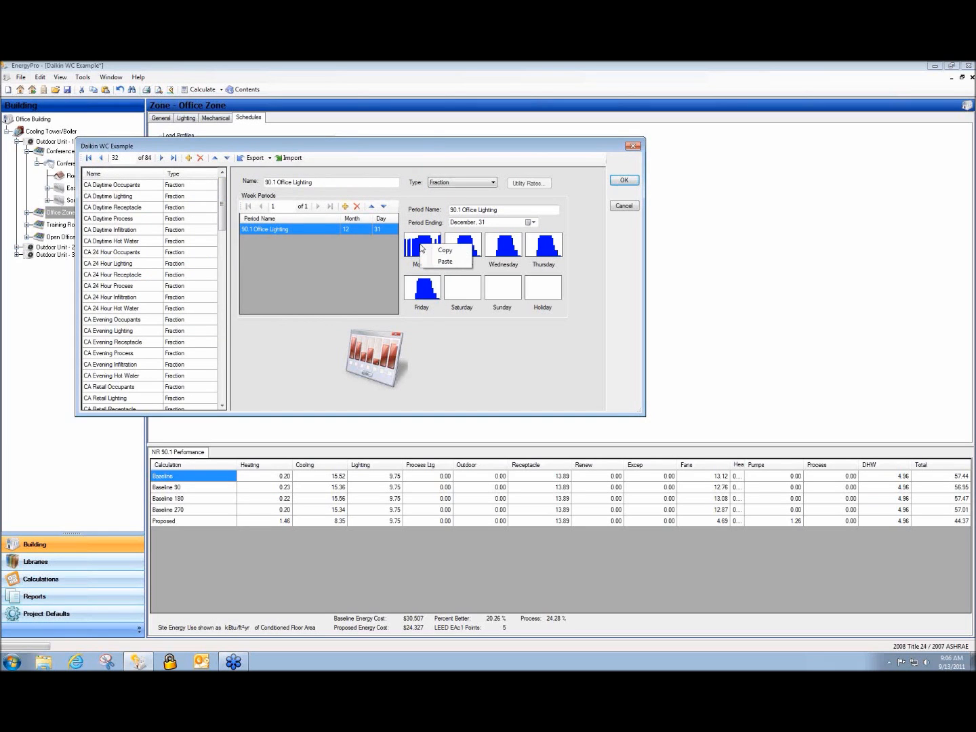
click(444, 250)
right_click(458, 248)
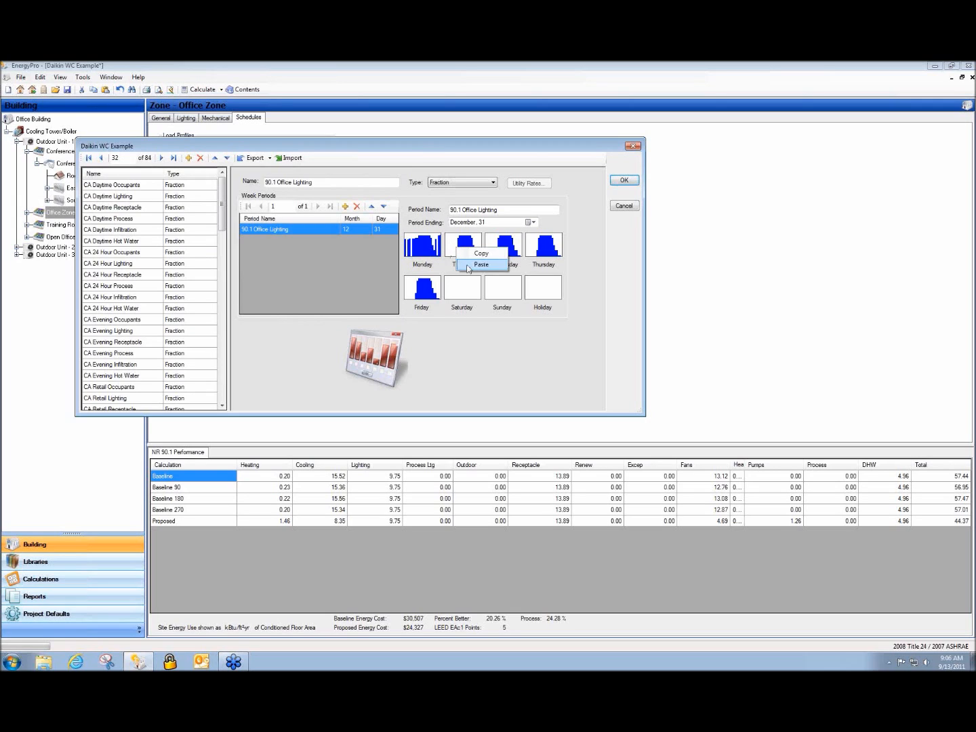
click(474, 266)
right_click(503, 257)
click(518, 270)
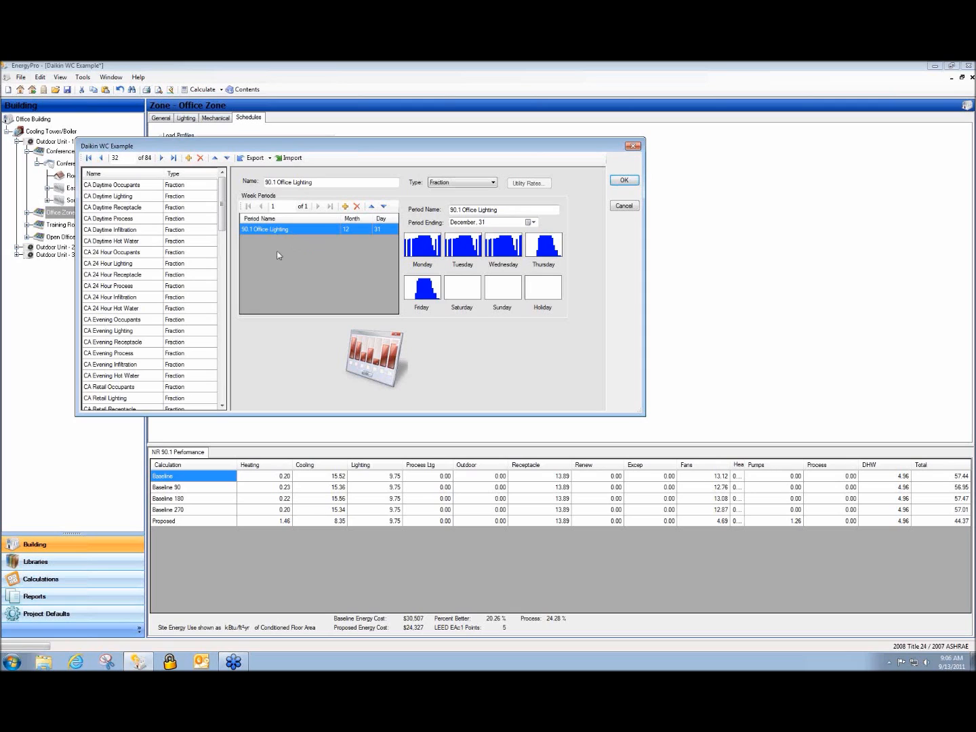
Add a second week period and set the first period to end on July 9
click(344, 206)
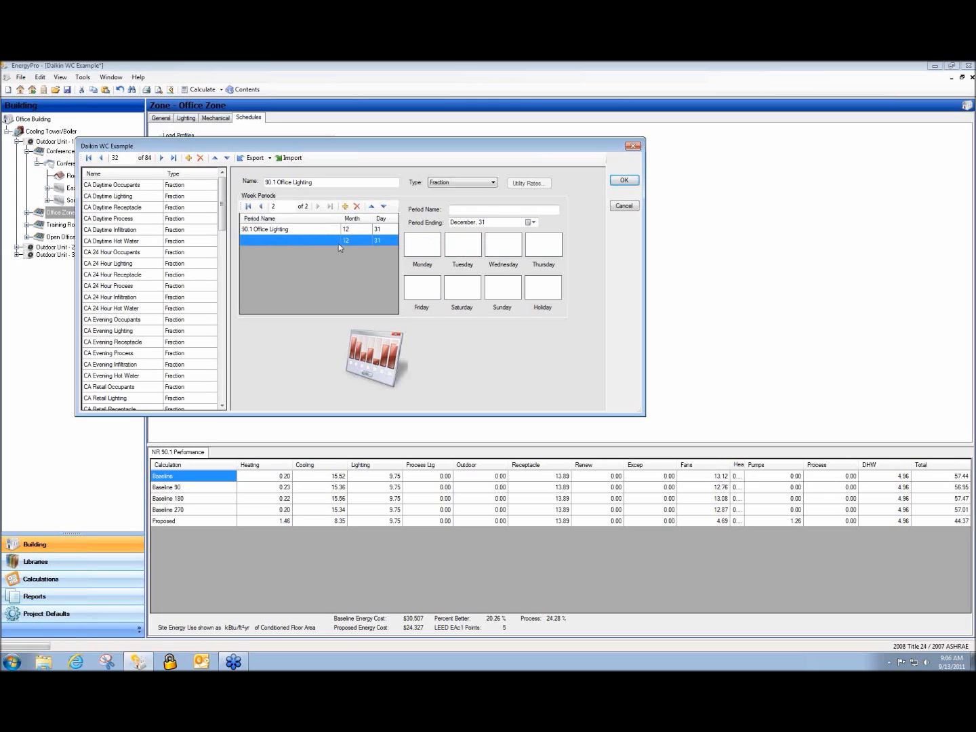
click(355, 231)
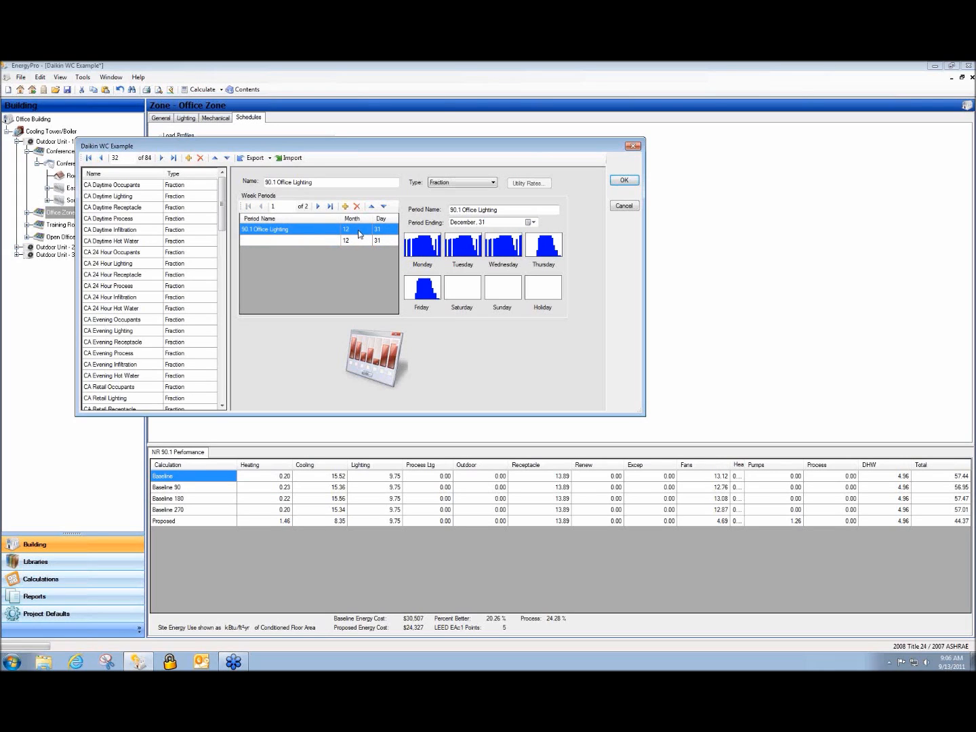
click(527, 223)
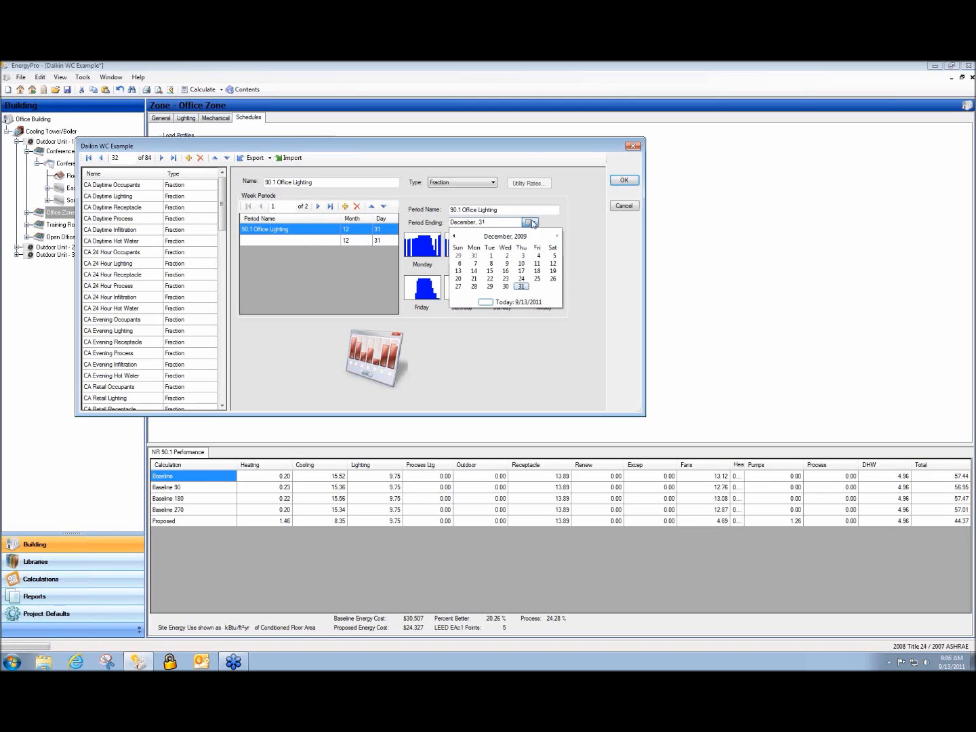
click(454, 235)
click(454, 235)
click(454, 235)
click(454, 236)
click(454, 236)
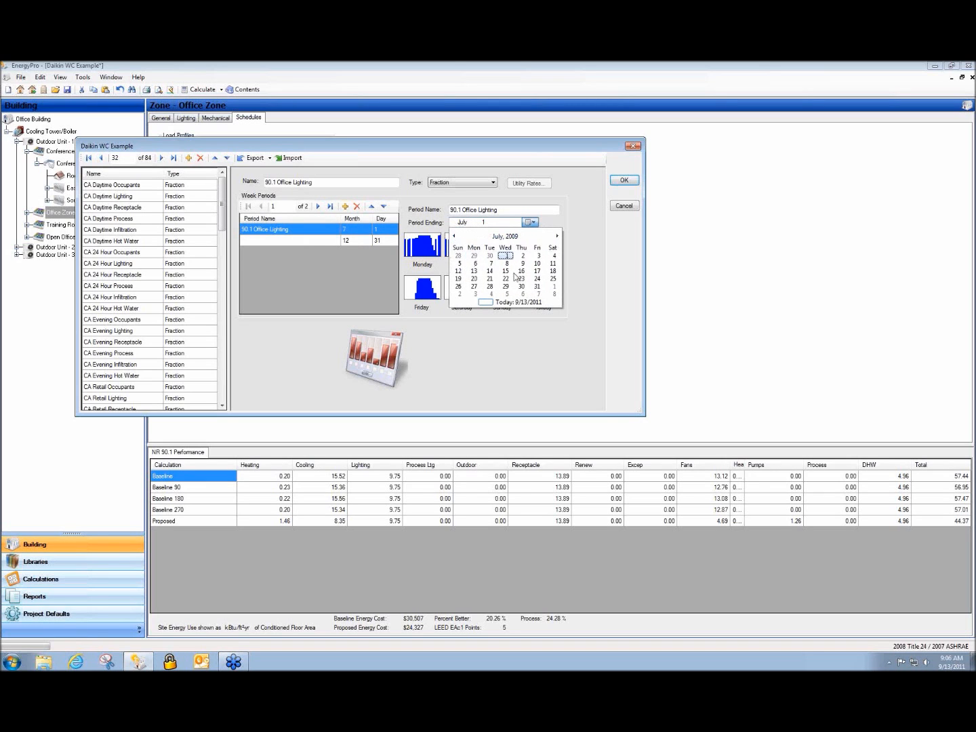
click(522, 263)
click(352, 270)
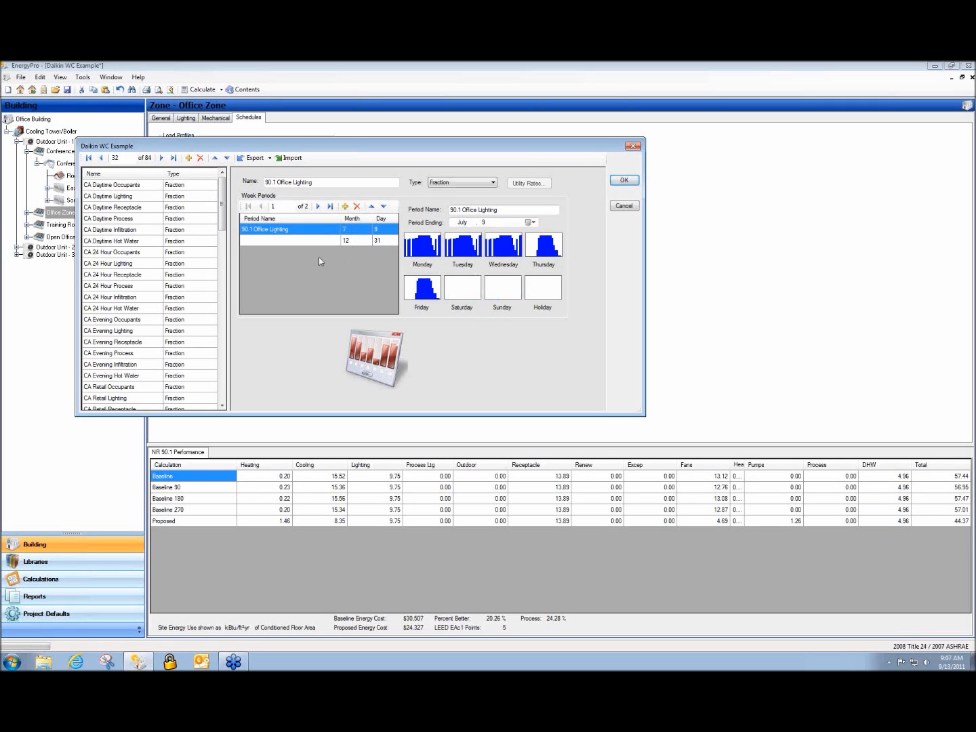
click(273, 241)
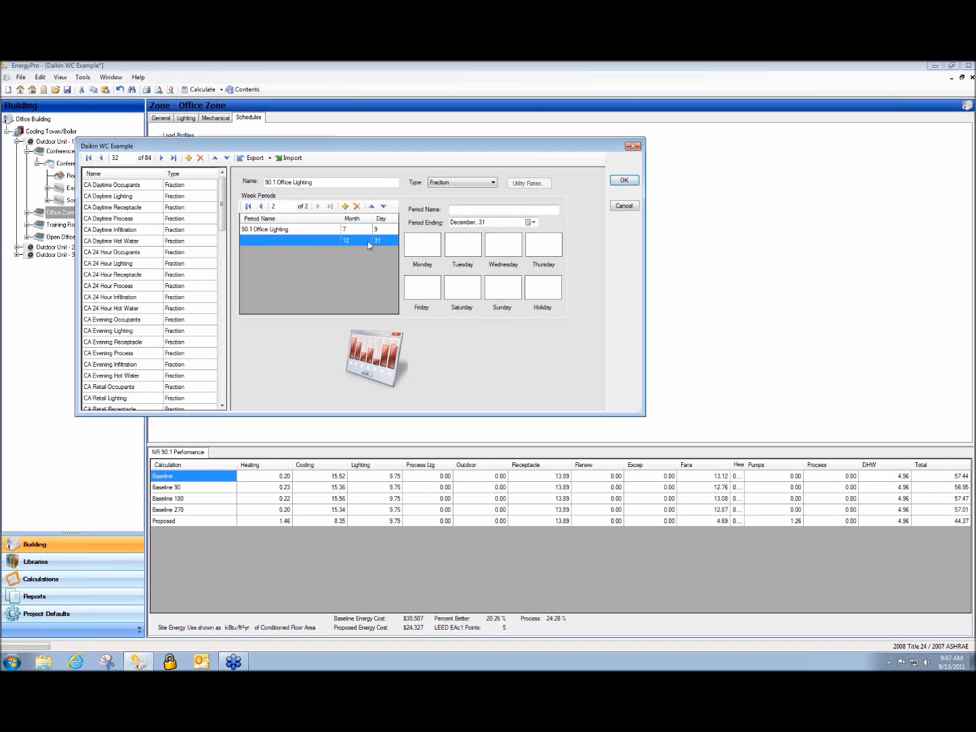
click(425, 254)
click(260, 232)
click(218, 227)
click(176, 210)
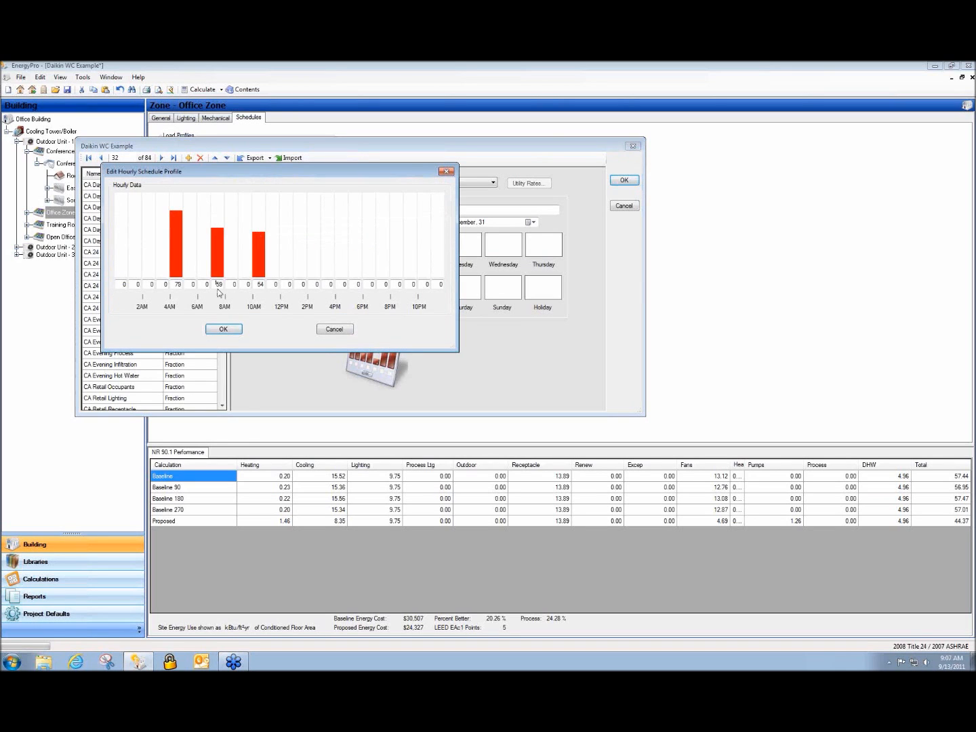
click(223, 329)
Compare the two week periods, then close the schedule library without saving
click(262, 234)
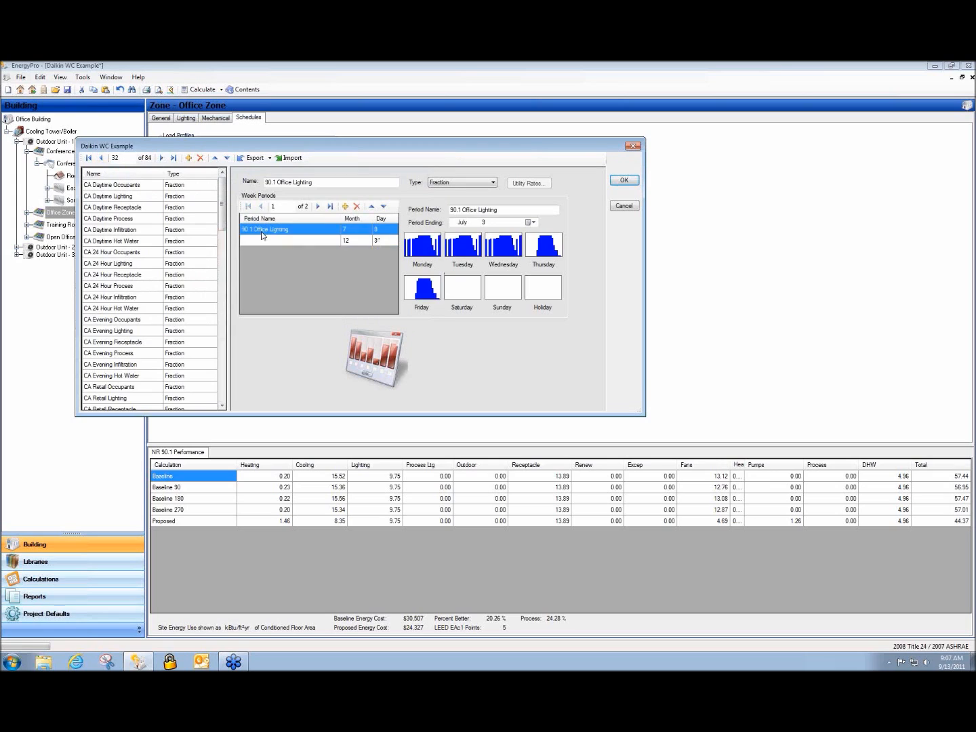
click(259, 238)
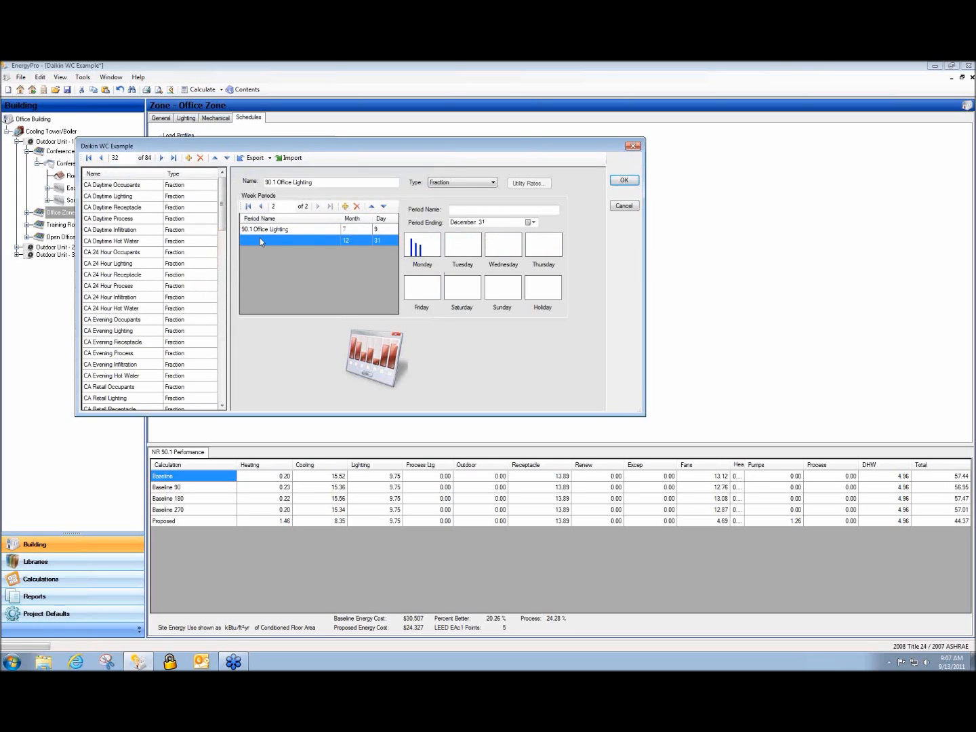
click(358, 230)
click(356, 241)
click(278, 230)
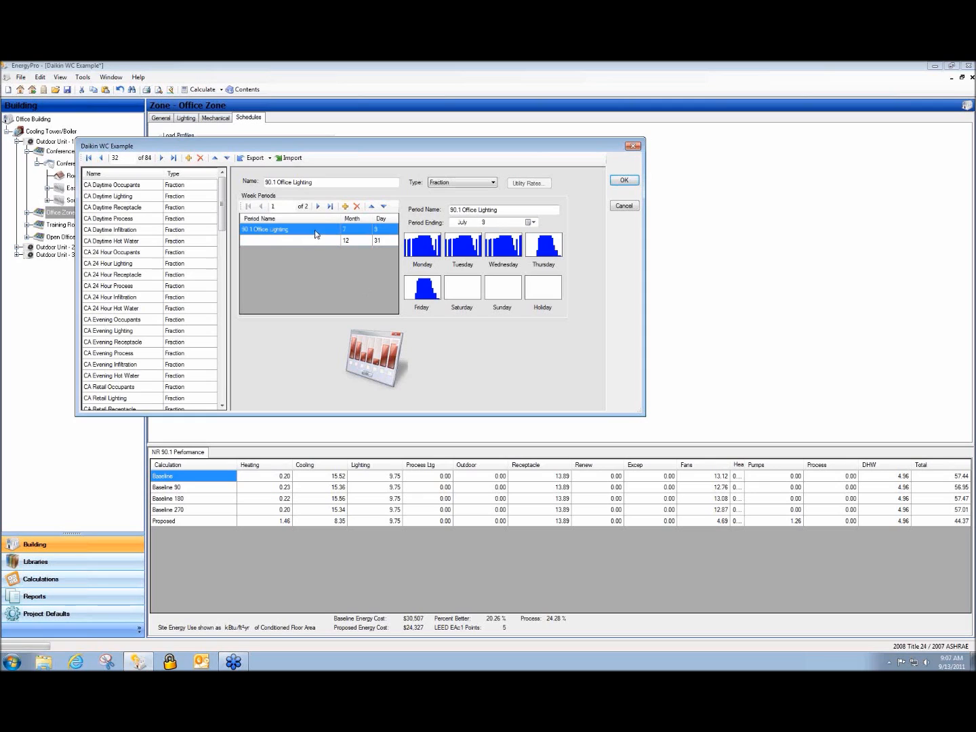
click(249, 242)
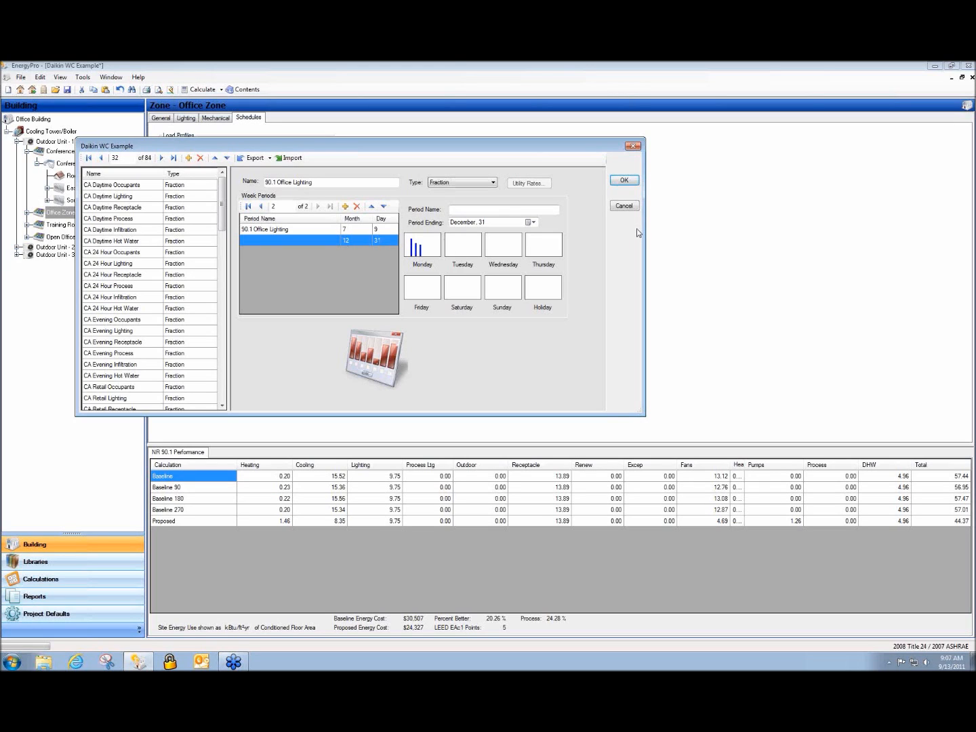
click(618, 207)
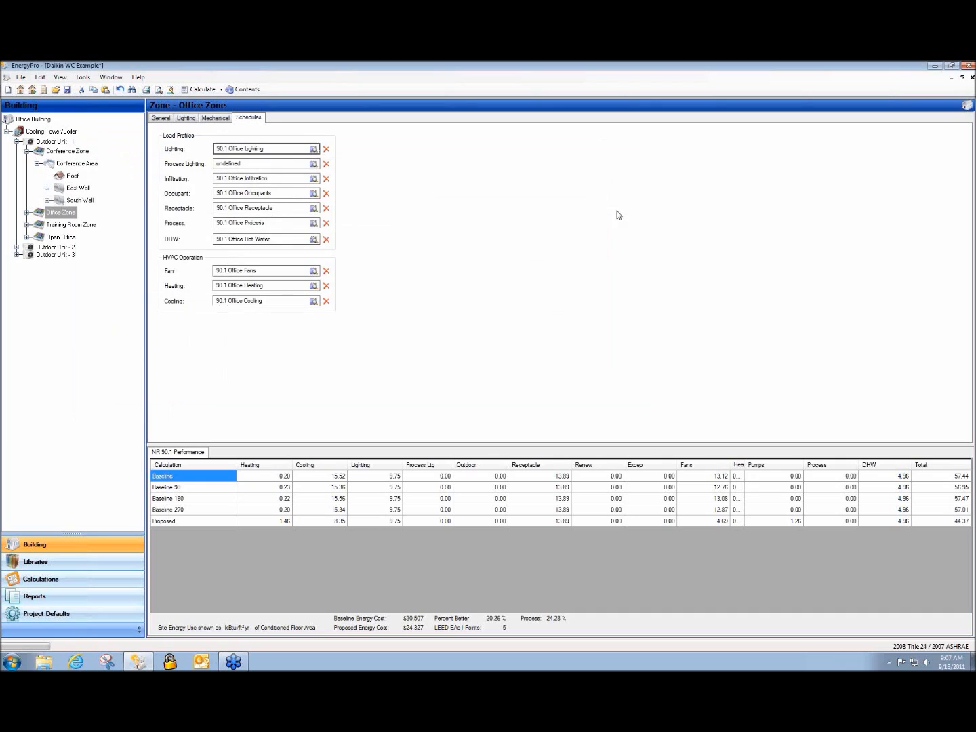
Set the Office Zone's proposed lighting to Use Installed LPD
click(61, 215)
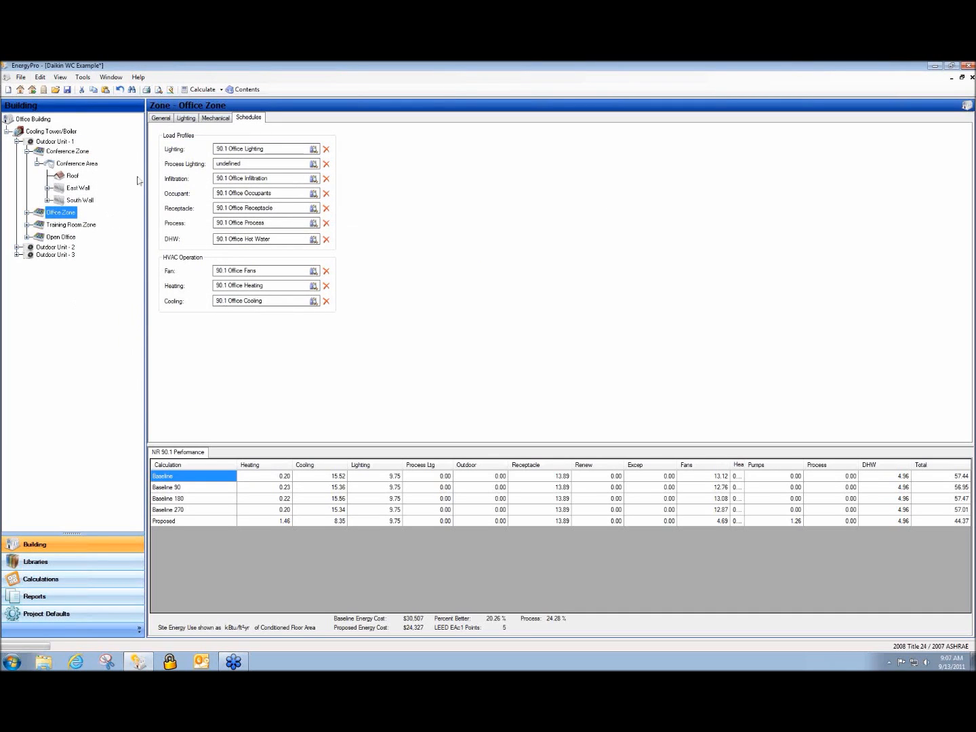
click(187, 119)
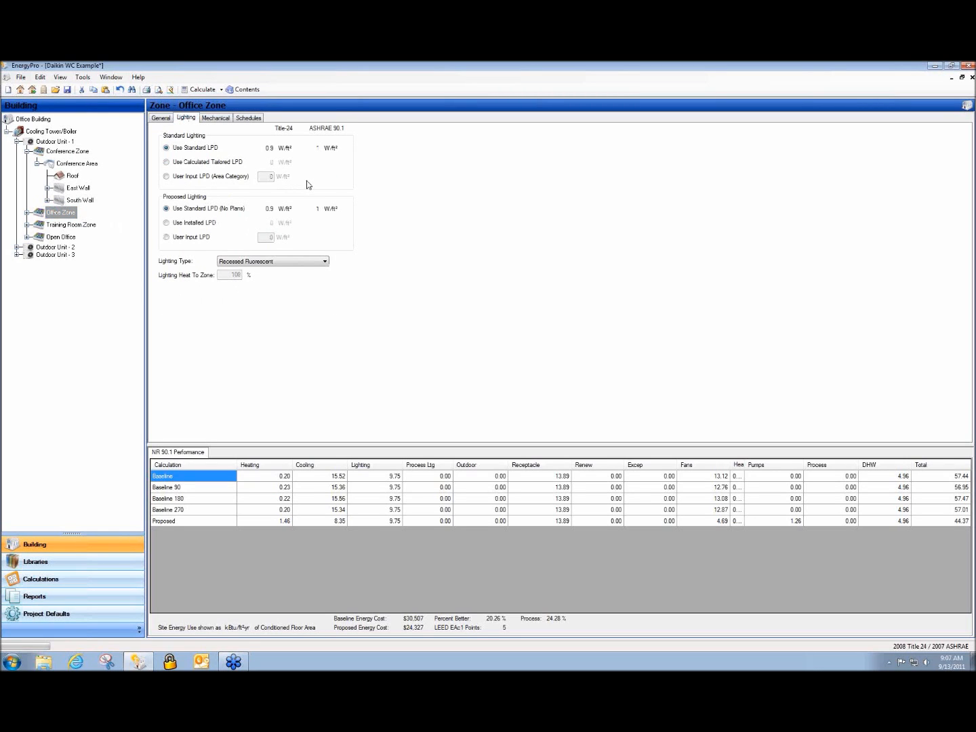
click(199, 226)
click(197, 209)
click(194, 224)
Add a Lighting entry to the Conference Area room
click(61, 168)
right_click(61, 168)
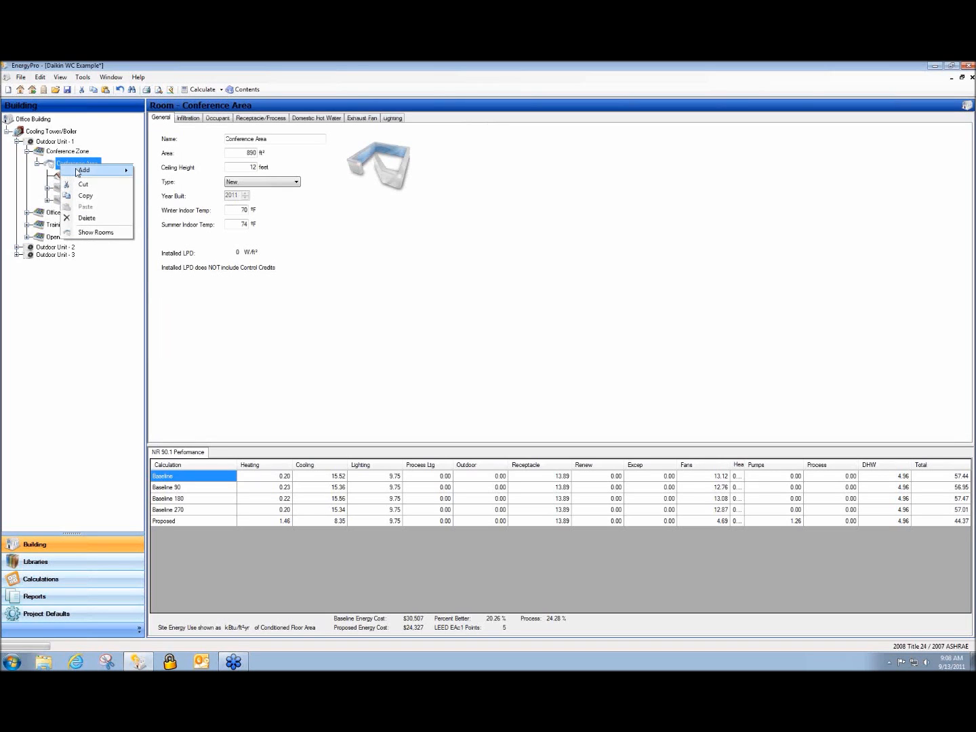
click(162, 249)
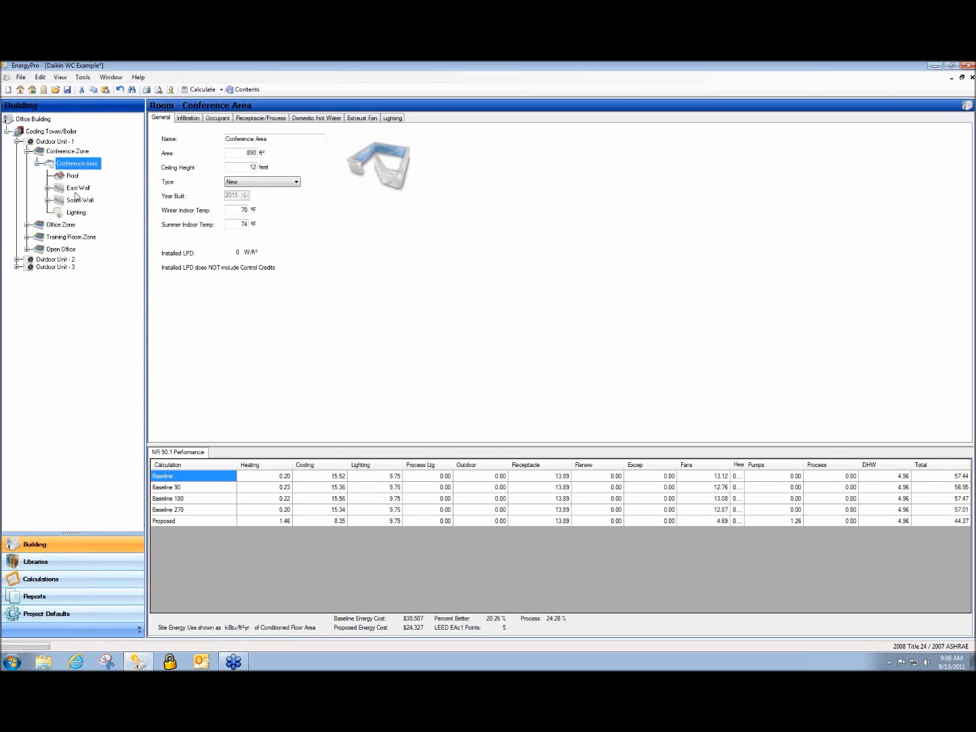
Set the Conference Zone's proposed lighting to User Input LPD and select its value
click(58, 153)
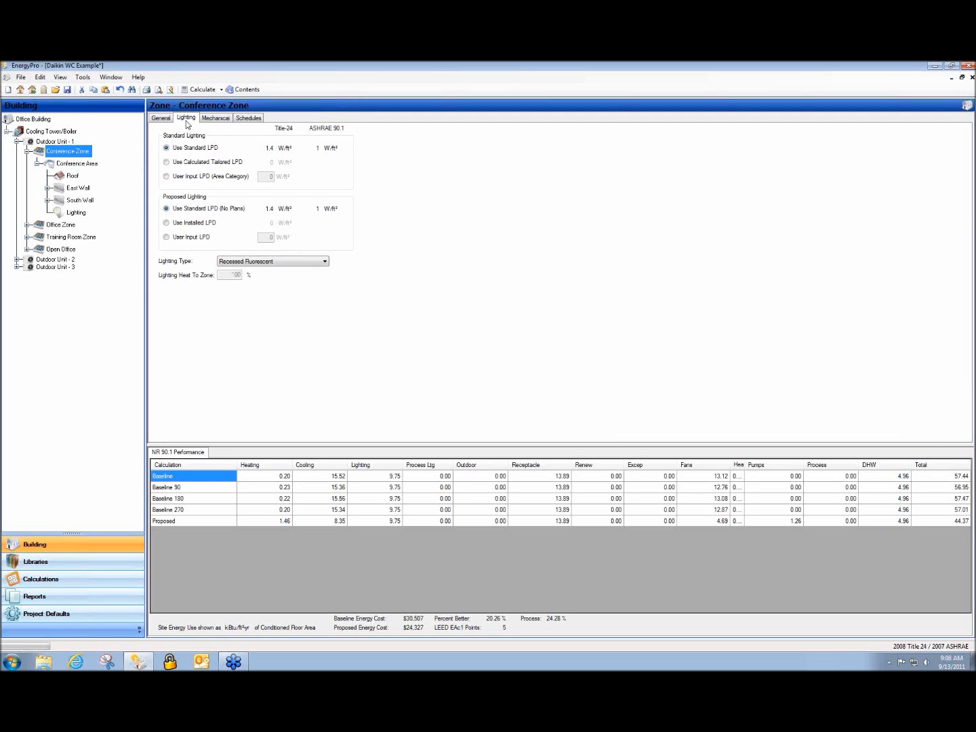
click(191, 240)
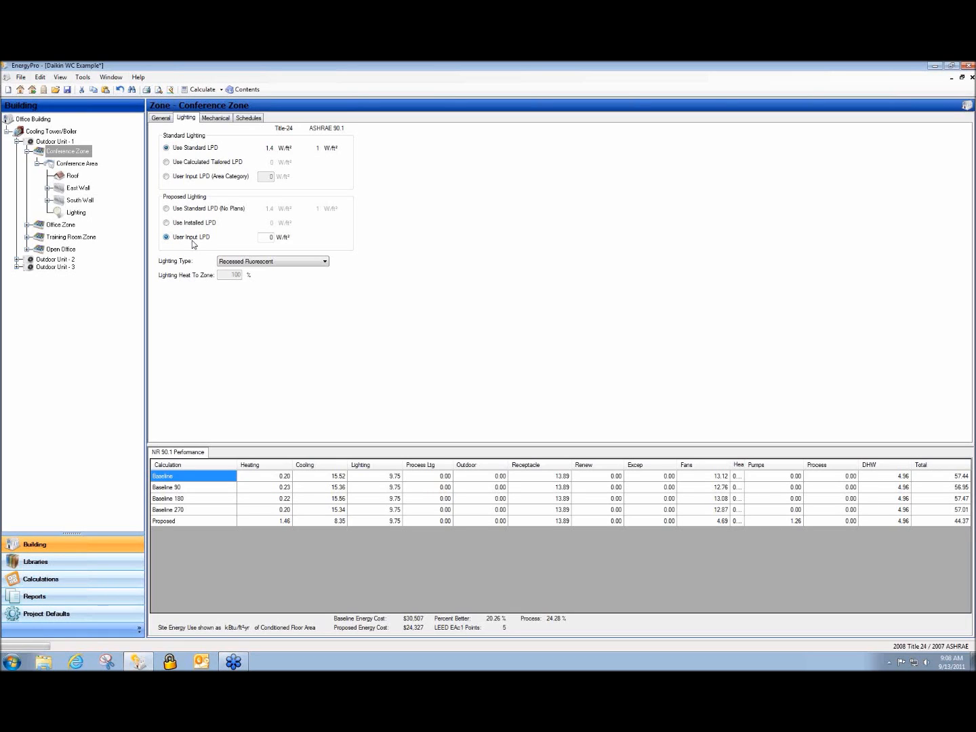
double_click(270, 237)
Read the Pipe Length help on the Conference Zone's Mechanical tab, then review its Lighting and General tabs
click(214, 117)
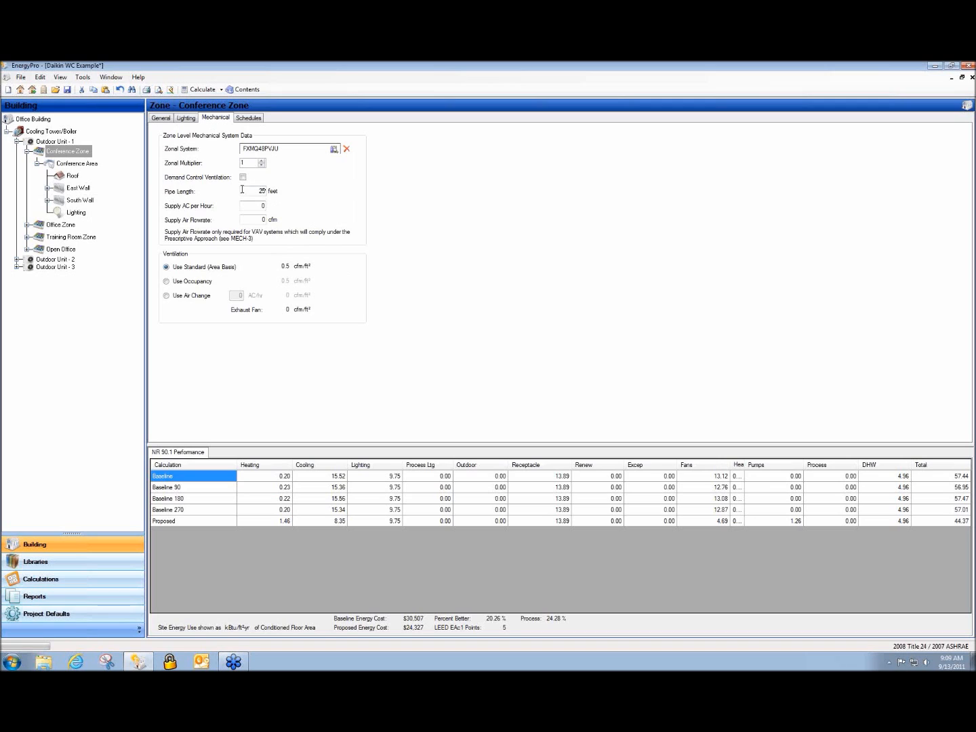
key(F1)
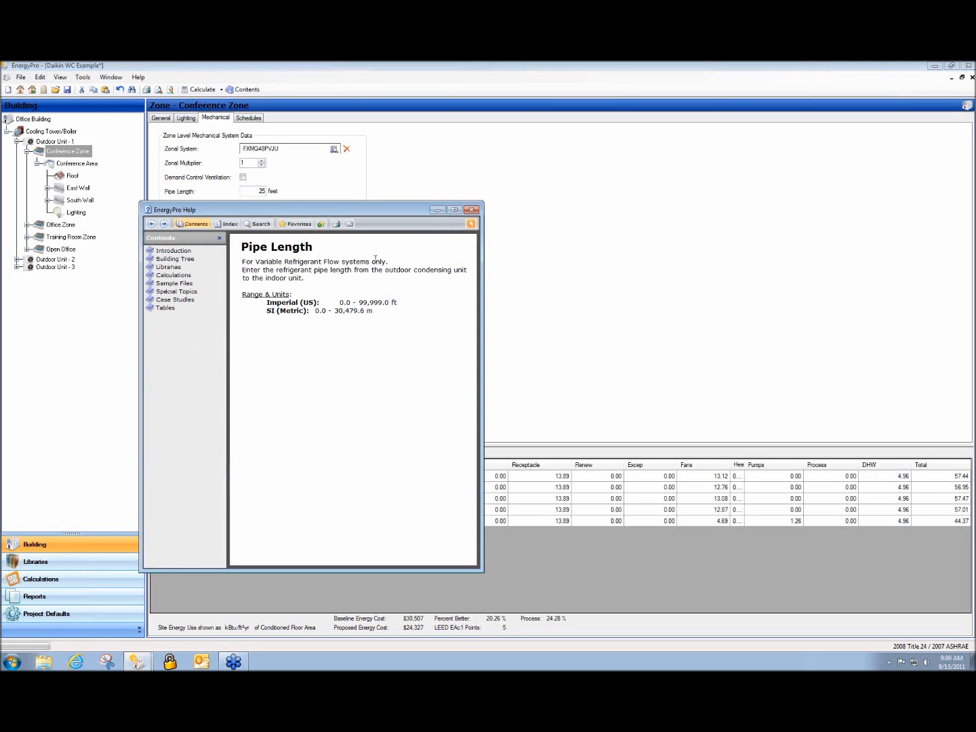
click(472, 210)
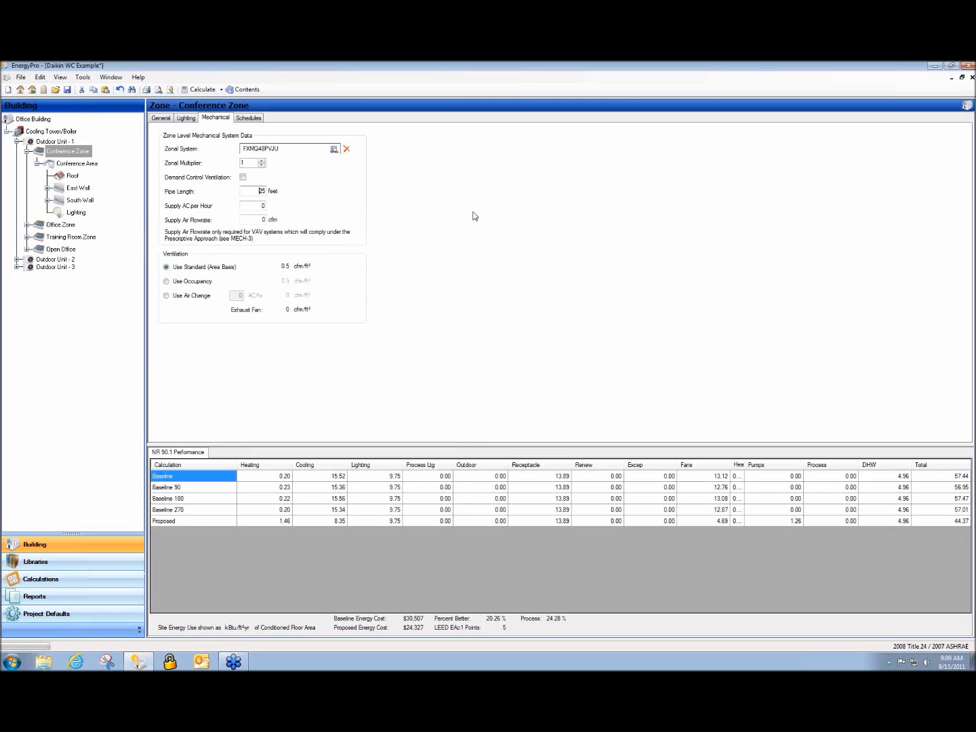
click(192, 118)
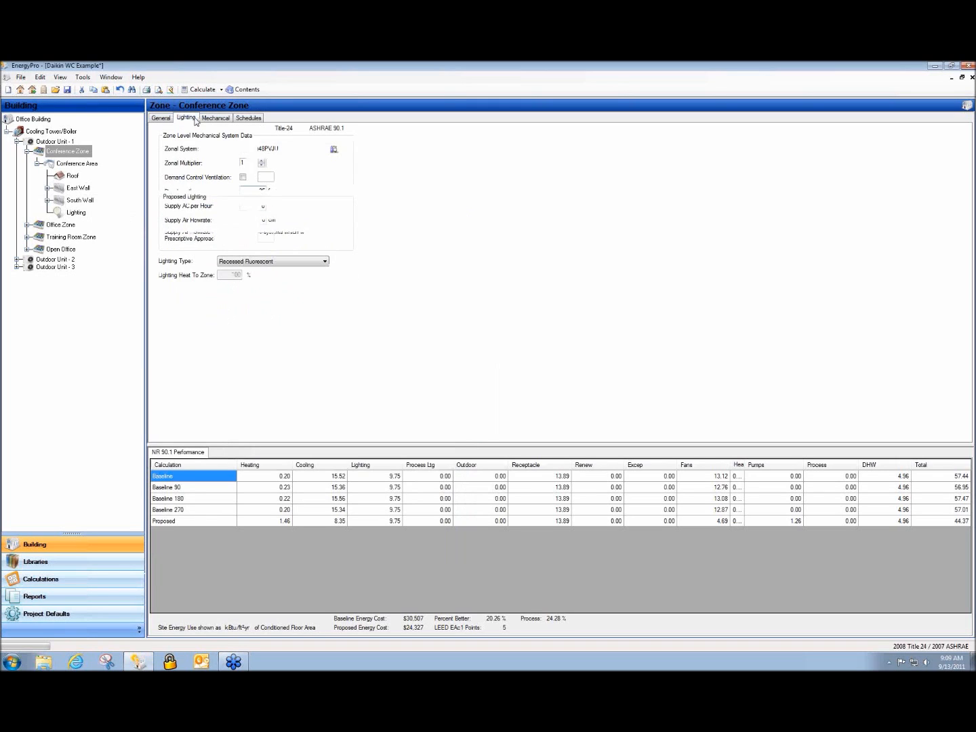
click(162, 118)
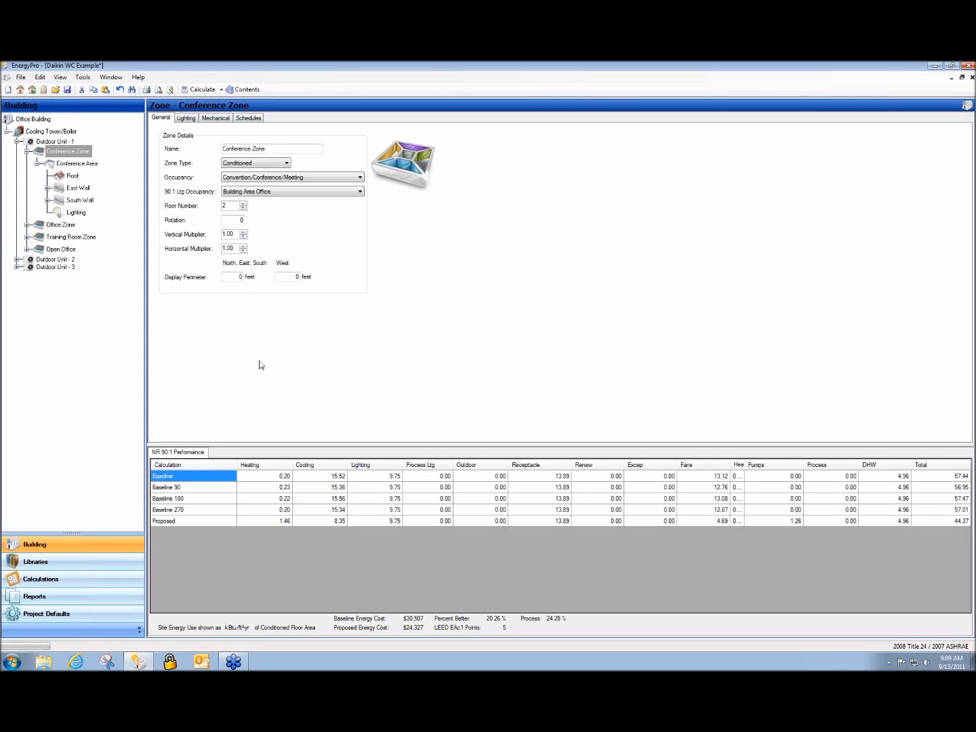
click(73, 580)
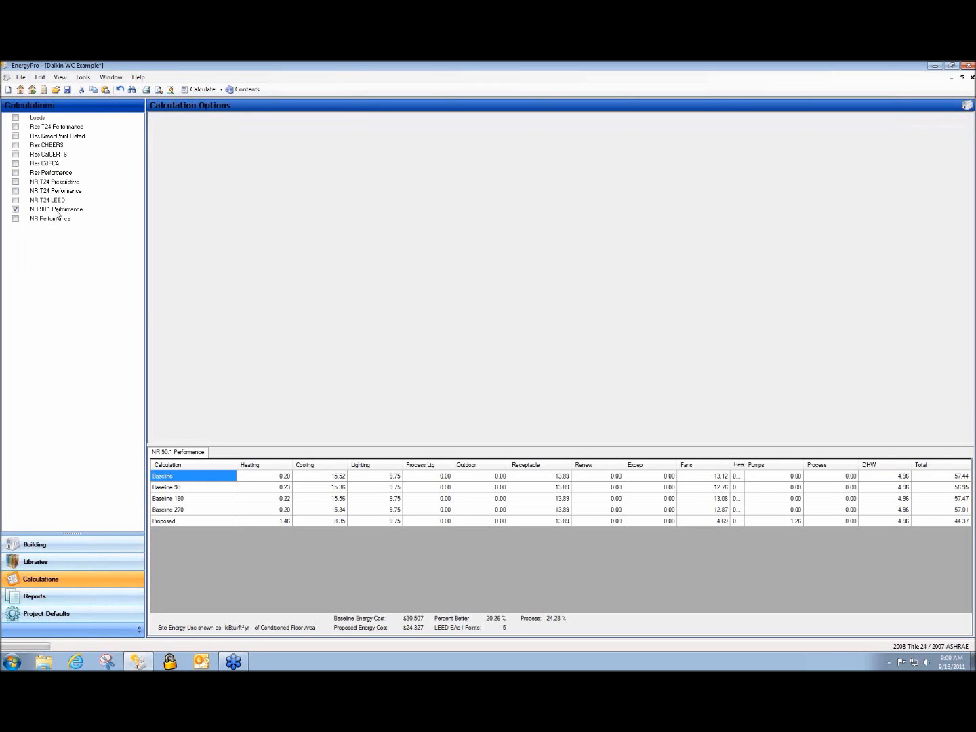
Run the NR T24 LEED calculation and dismiss the resulting error
click(16, 201)
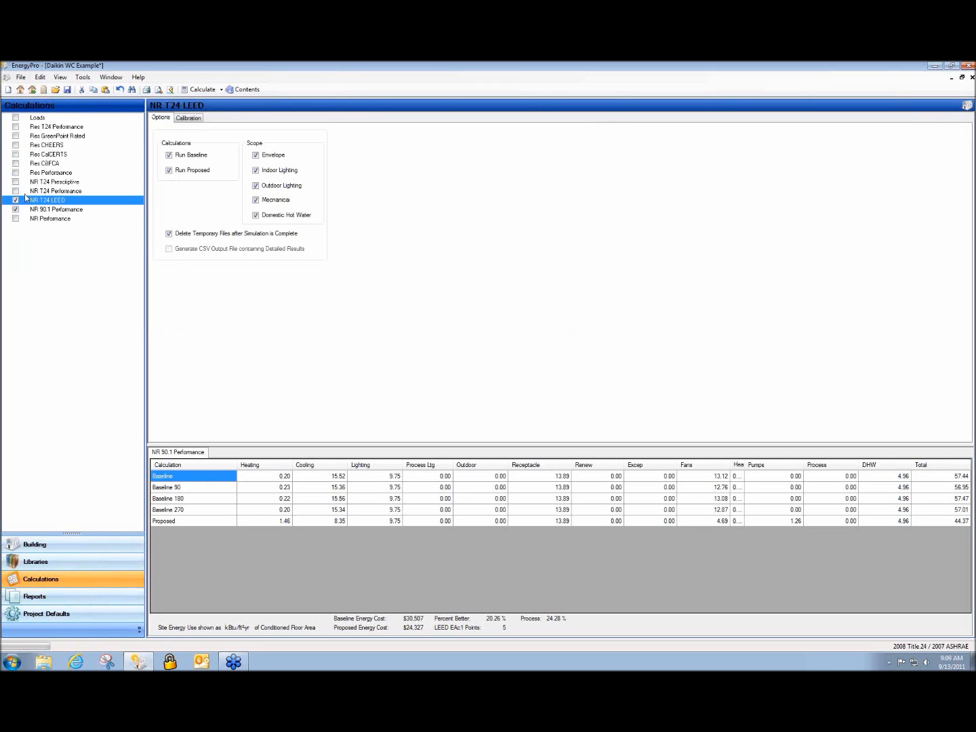
click(201, 91)
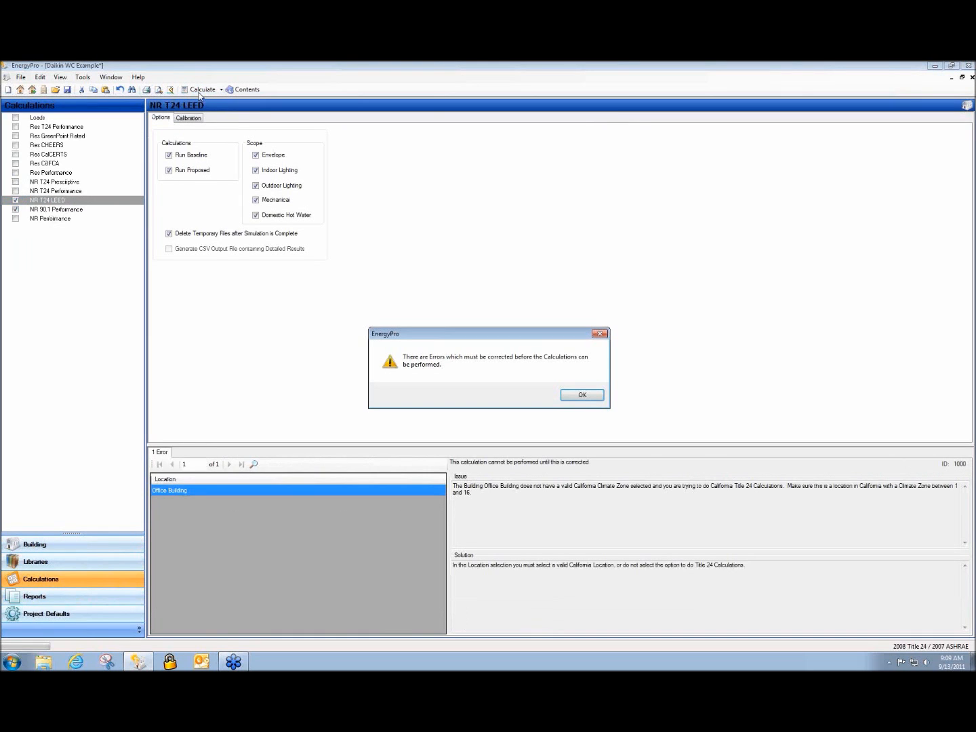
click(582, 396)
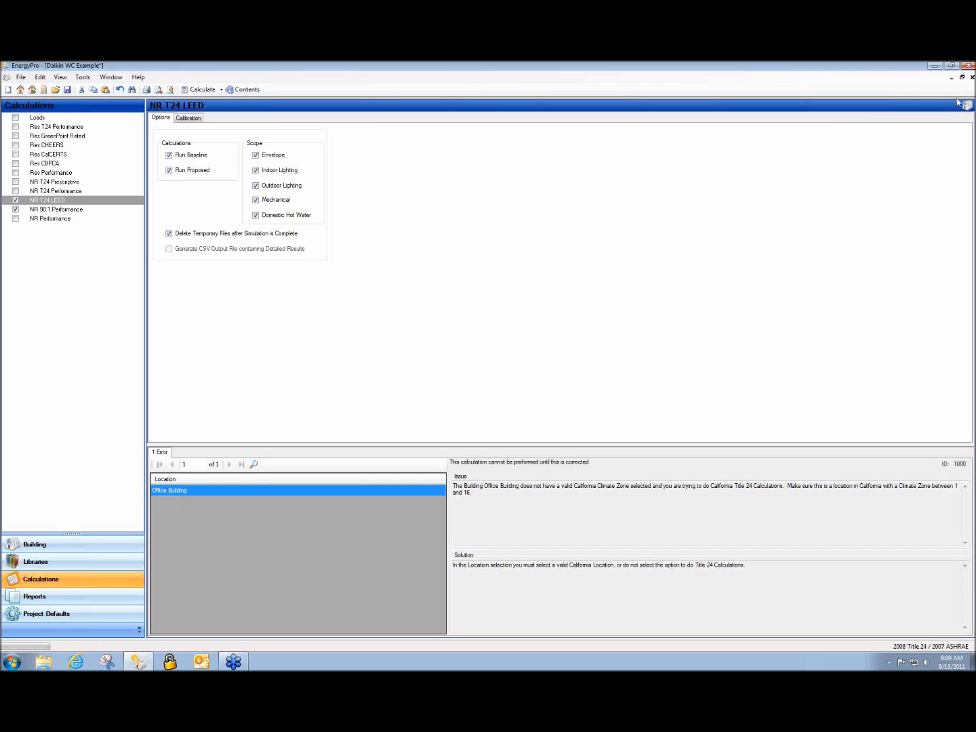
Close the Daikin WC Example project without saving, then close the new Building1
click(971, 77)
click(544, 398)
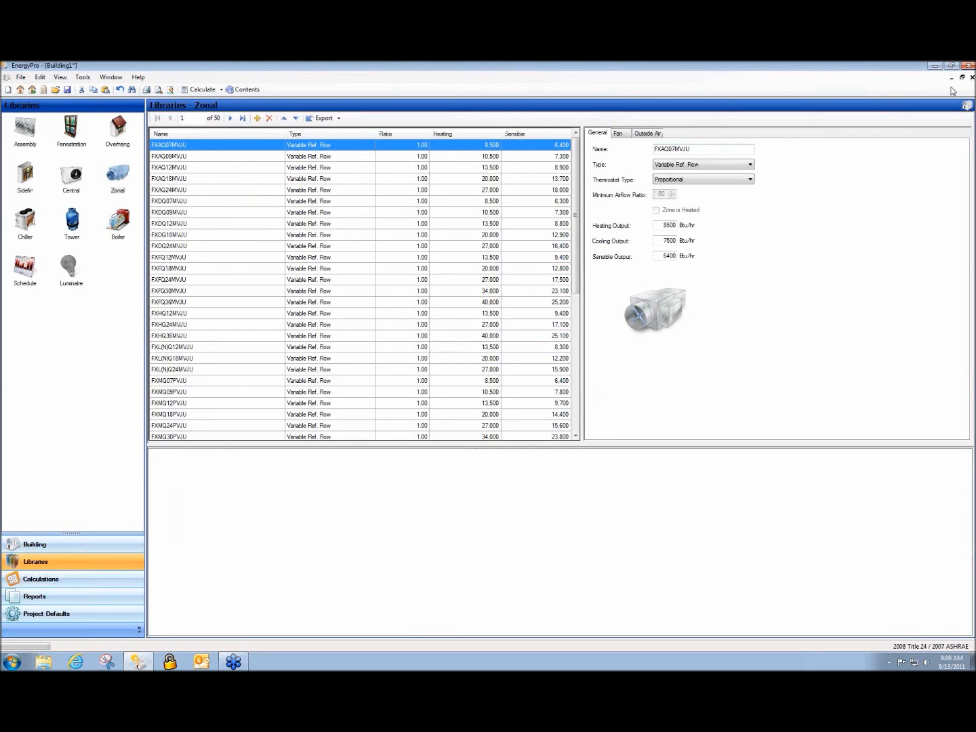
click(971, 77)
Discard Building1's changes and open Mitsubishi AC Example.bld
click(533, 400)
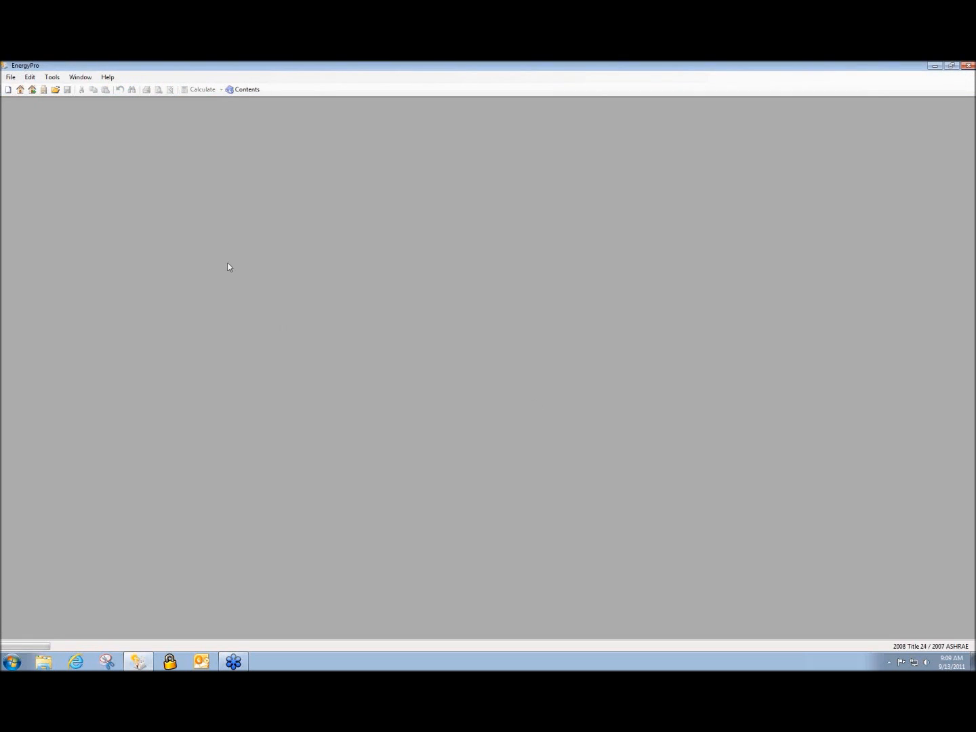
click(56, 90)
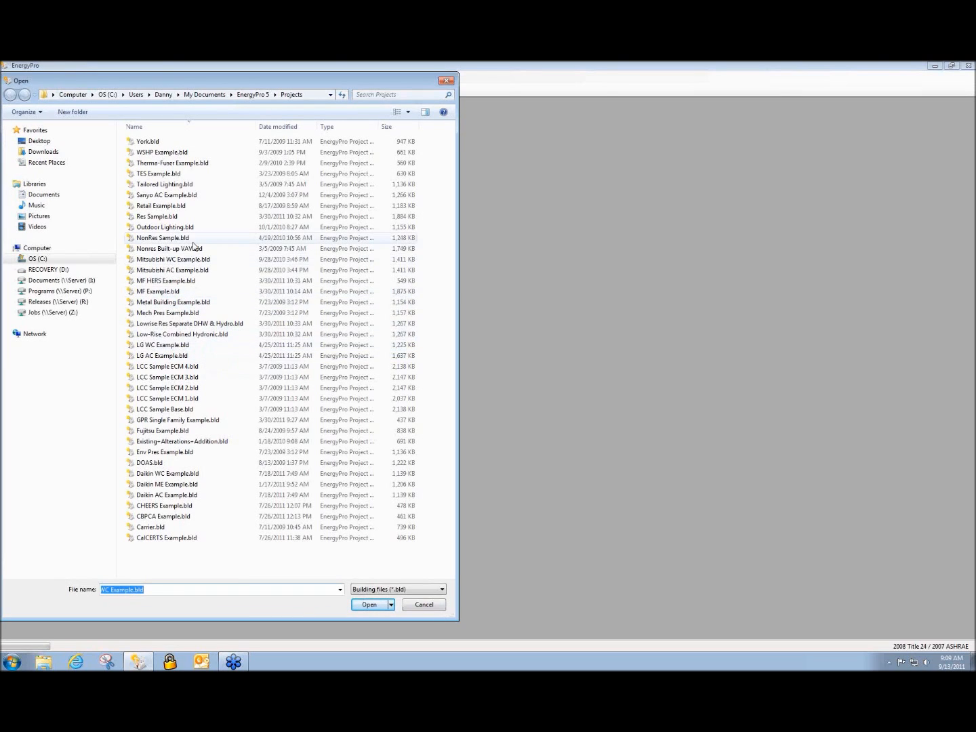
click(195, 271)
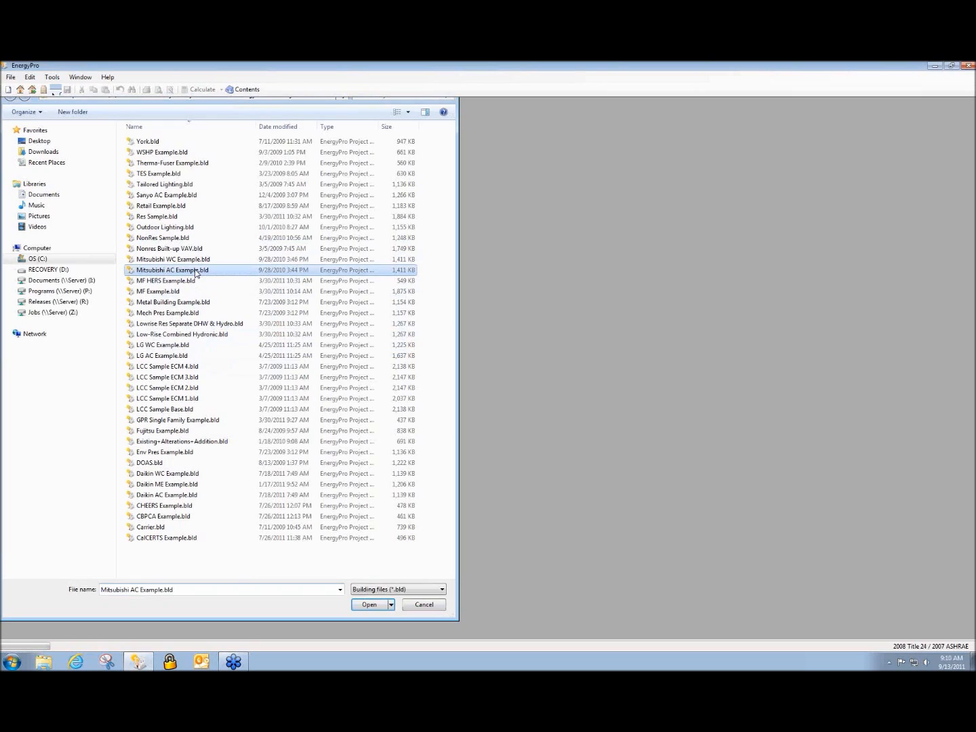
double_click(195, 271)
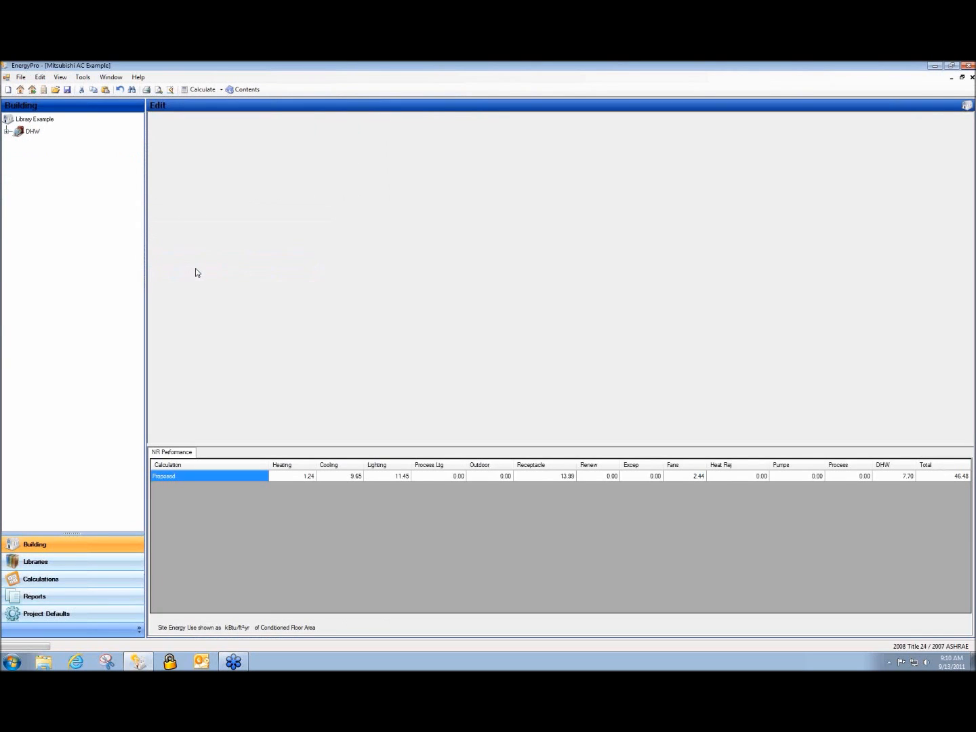
Calculate with NR 90.1 Performance and NR T24 LEED checked and NR Performance unchecked
click(99, 579)
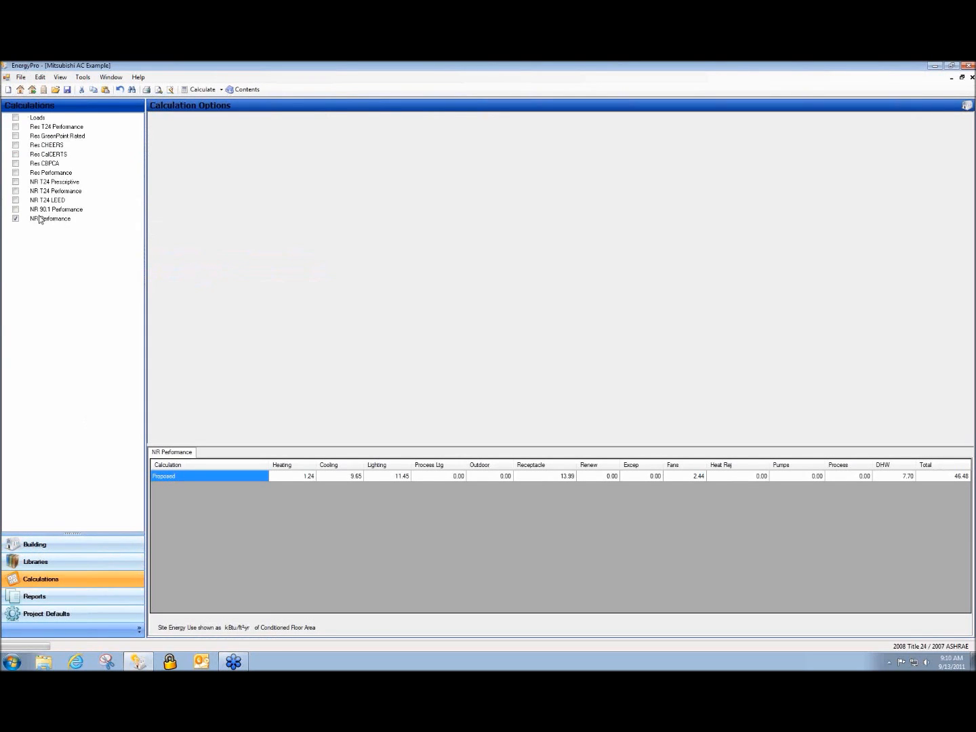
click(16, 210)
click(15, 201)
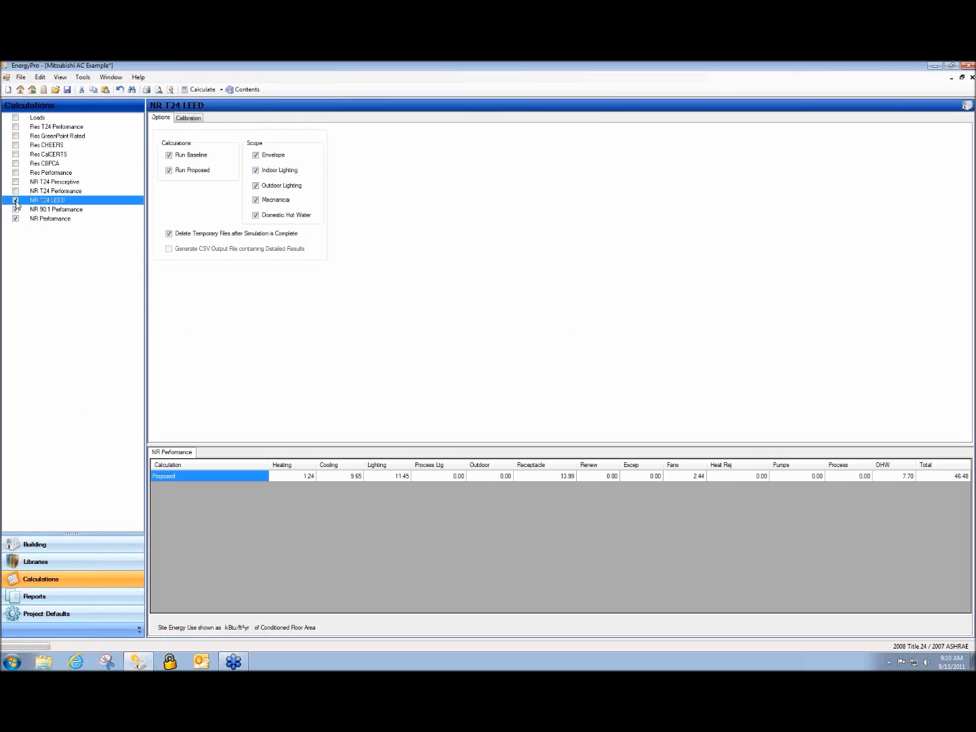
click(15, 218)
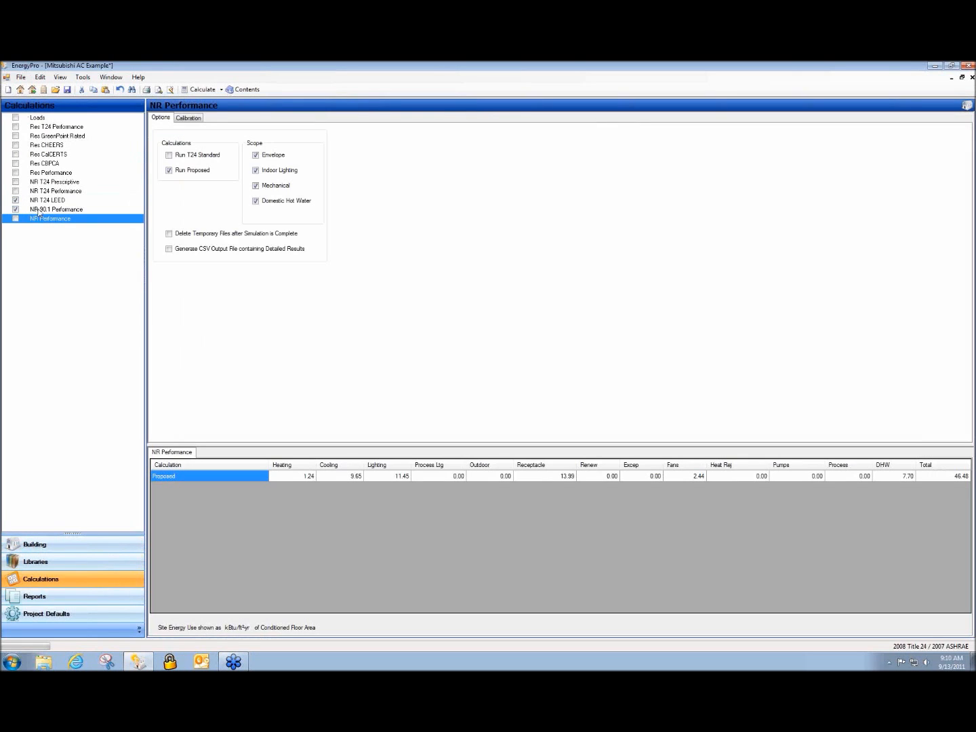
click(39, 210)
click(191, 92)
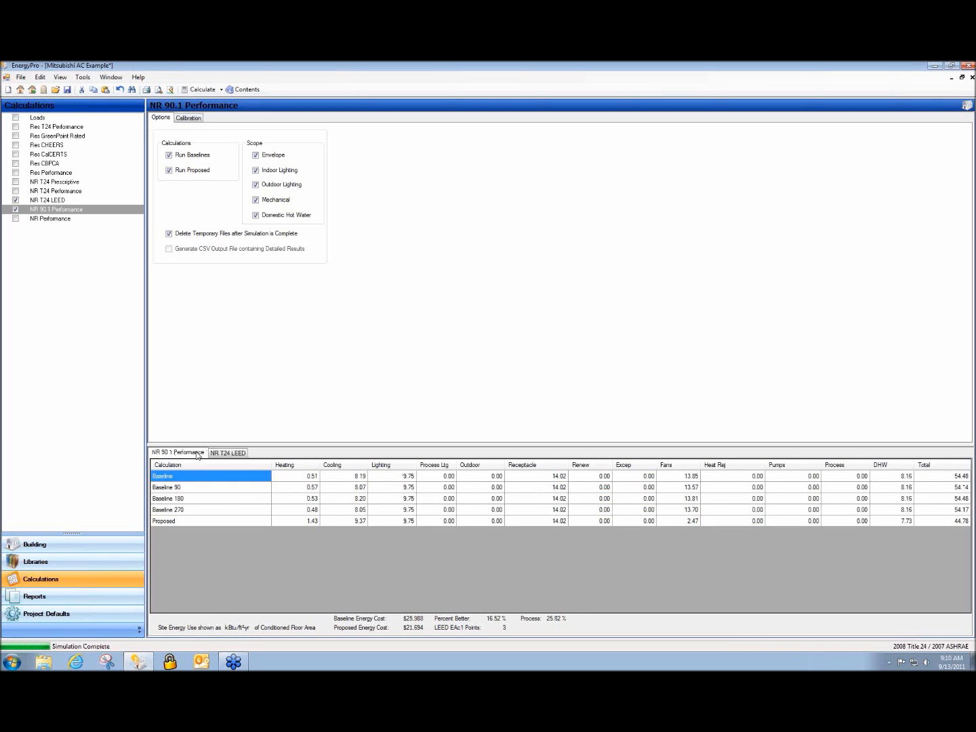
Compare the NR T24 LEED and NR 90.1 Performance results, then include the Loads calculation
click(220, 454)
click(191, 454)
click(239, 453)
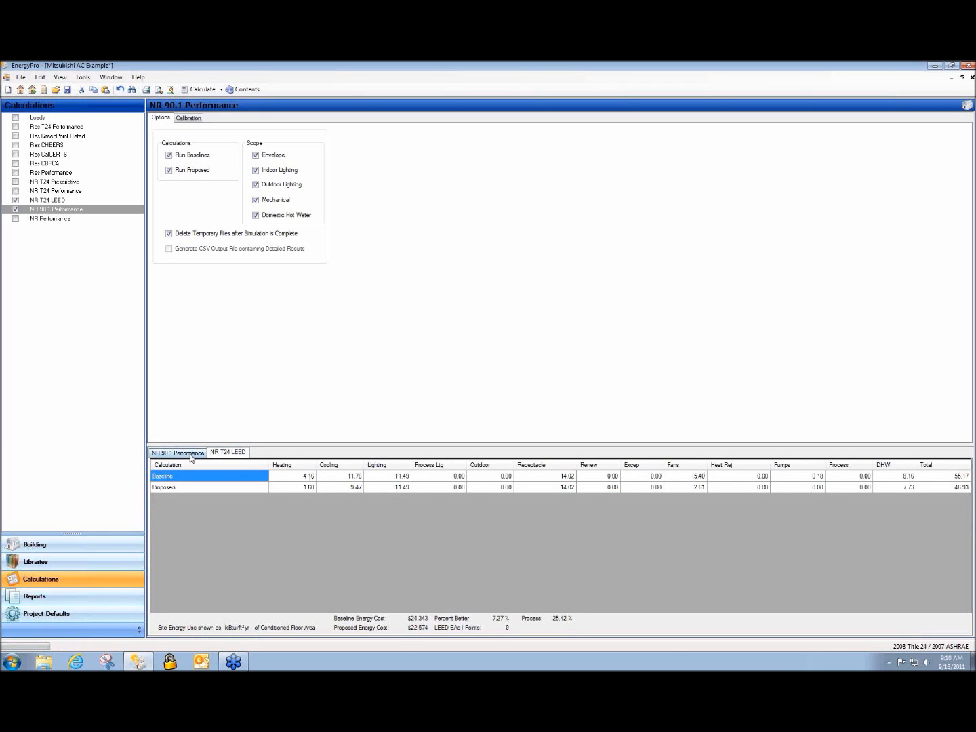
click(191, 454)
click(213, 454)
click(16, 120)
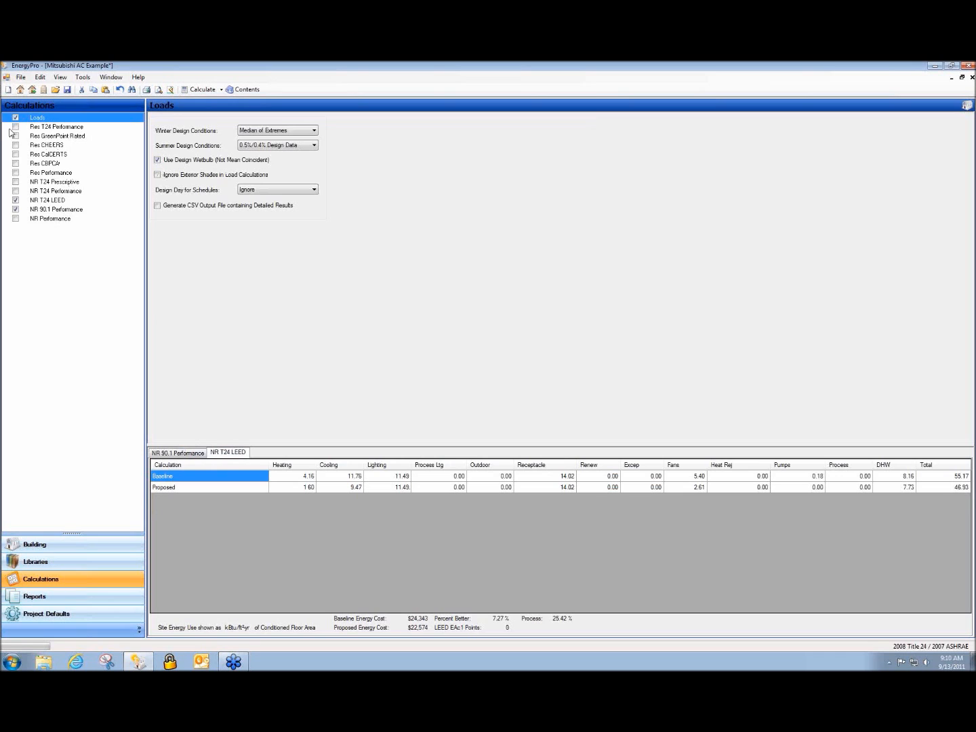
Exclude NR T24 LEED and NR 90.1 Performance, keep only Loads, and run the calculation
click(18, 201)
click(16, 200)
click(15, 209)
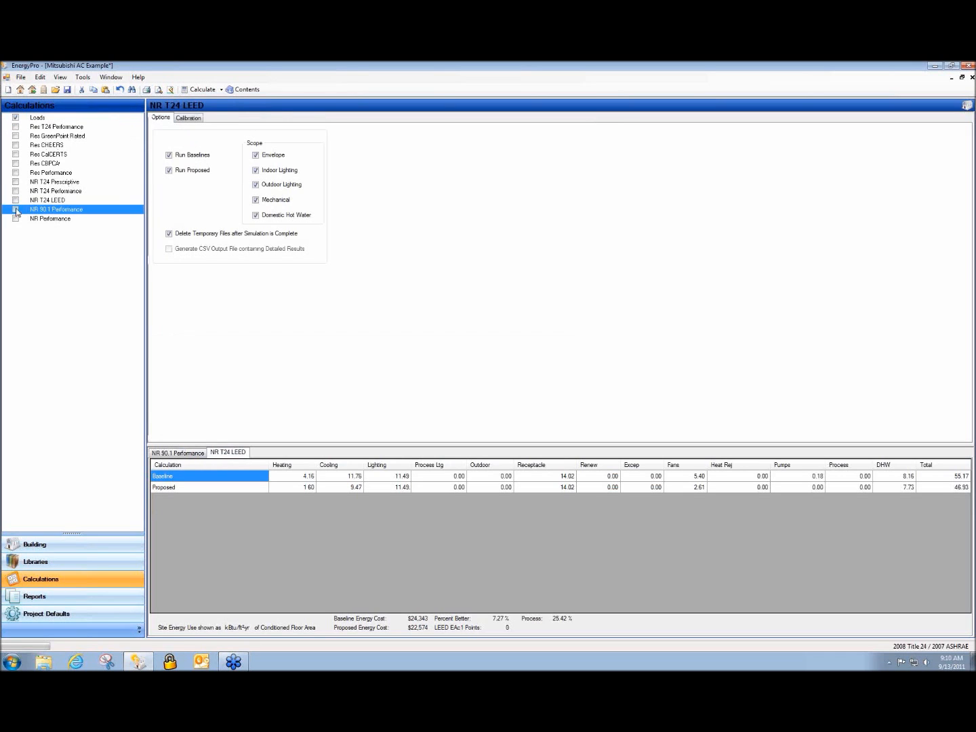
click(204, 90)
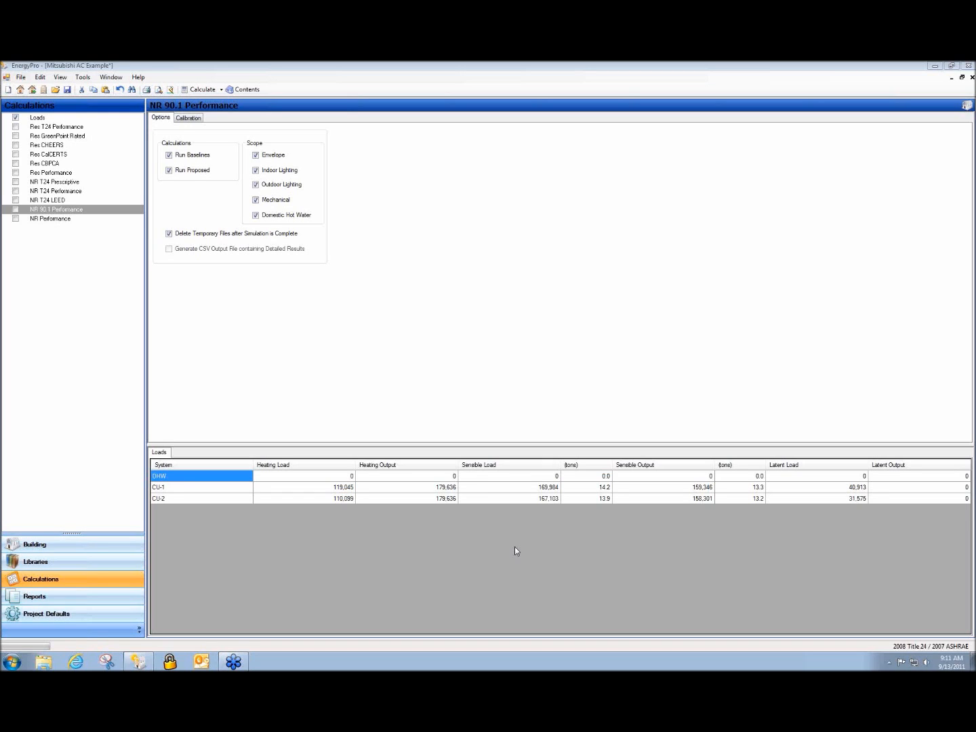
Expand DHW, CU-1 and CU-2 in the building tree and show CU-1's PURY-P168 system details
click(95, 545)
click(7, 131)
click(16, 141)
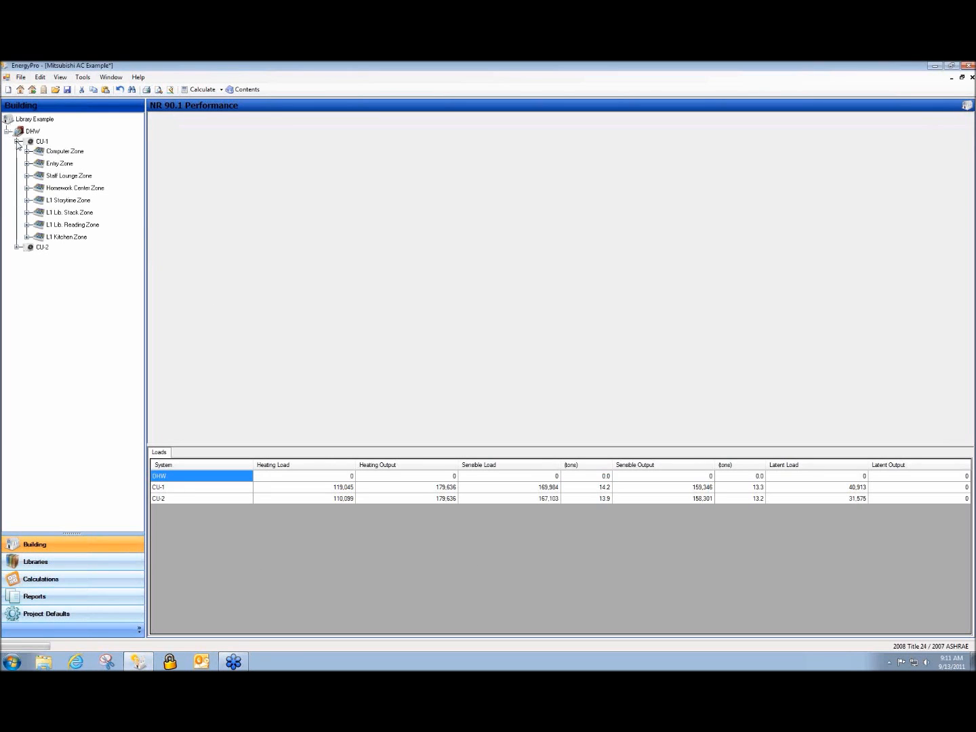
click(16, 246)
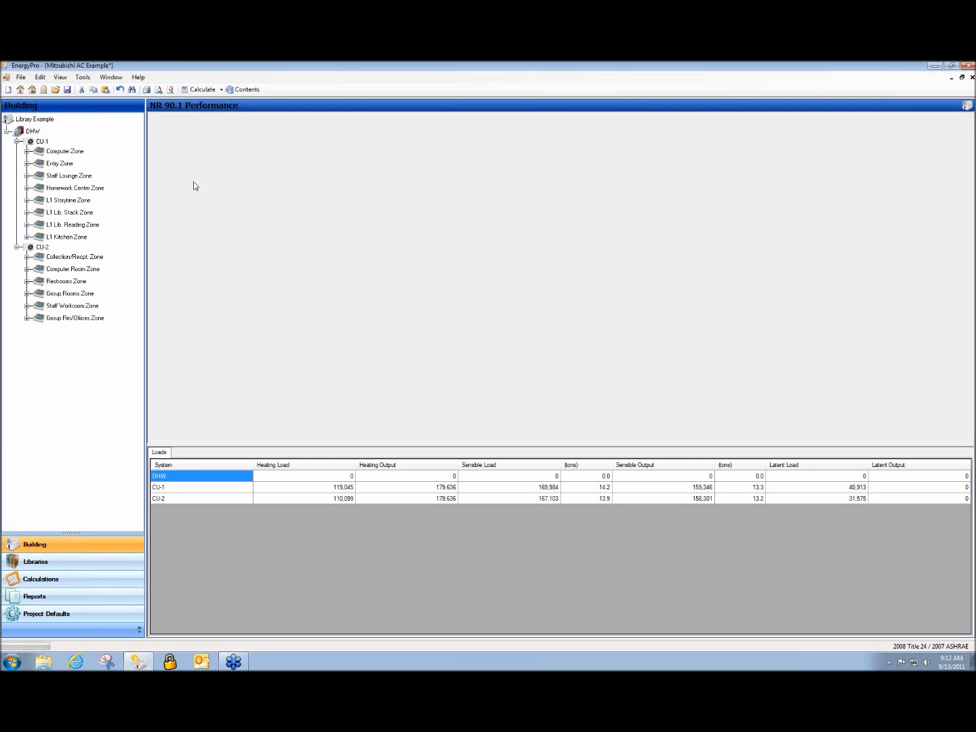
click(31, 143)
double_click(293, 195)
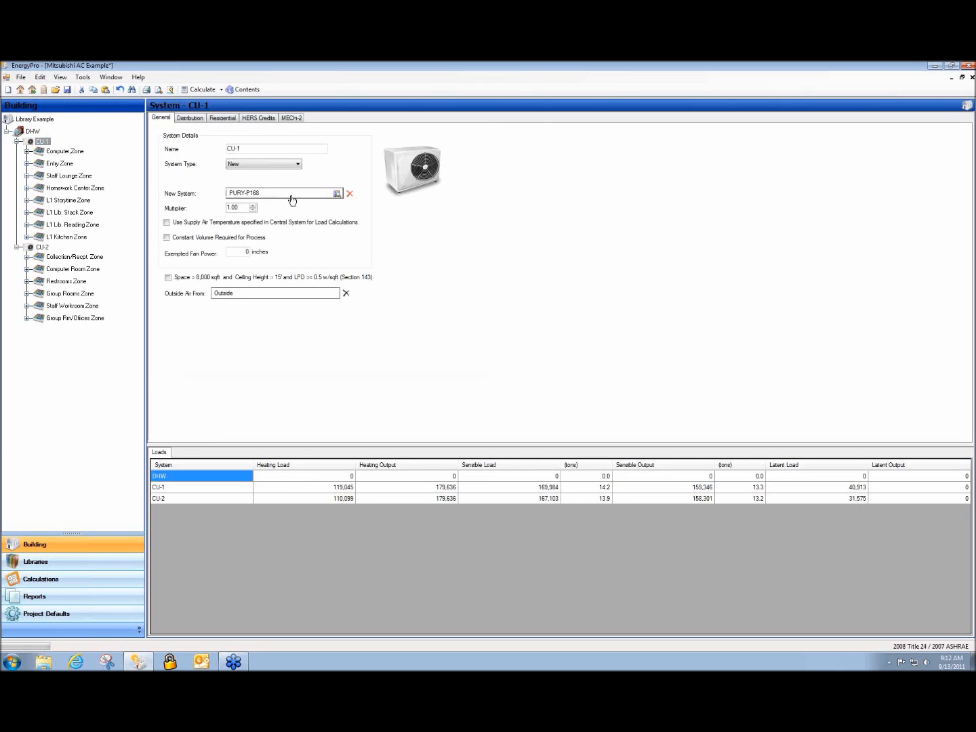
Show PURY-P168's cooling data, including its 168000 Btu/hr cooling output
click(434, 211)
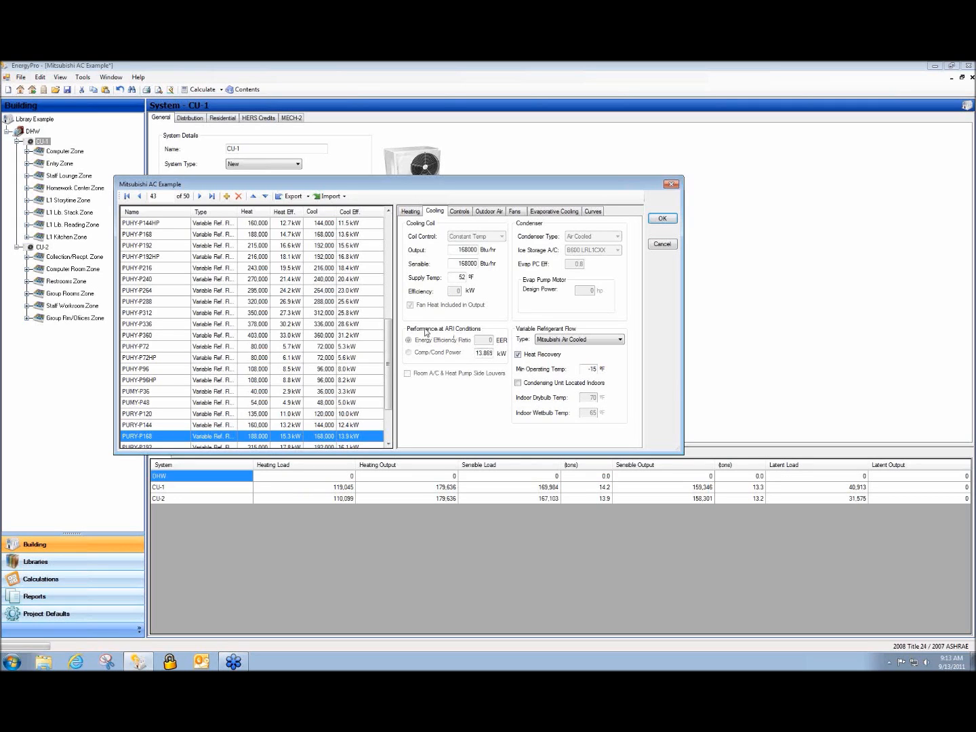
Compare the 52 cooling supply temperature with the 105 heating supply temperature
drag(458, 277, 488, 278)
click(457, 278)
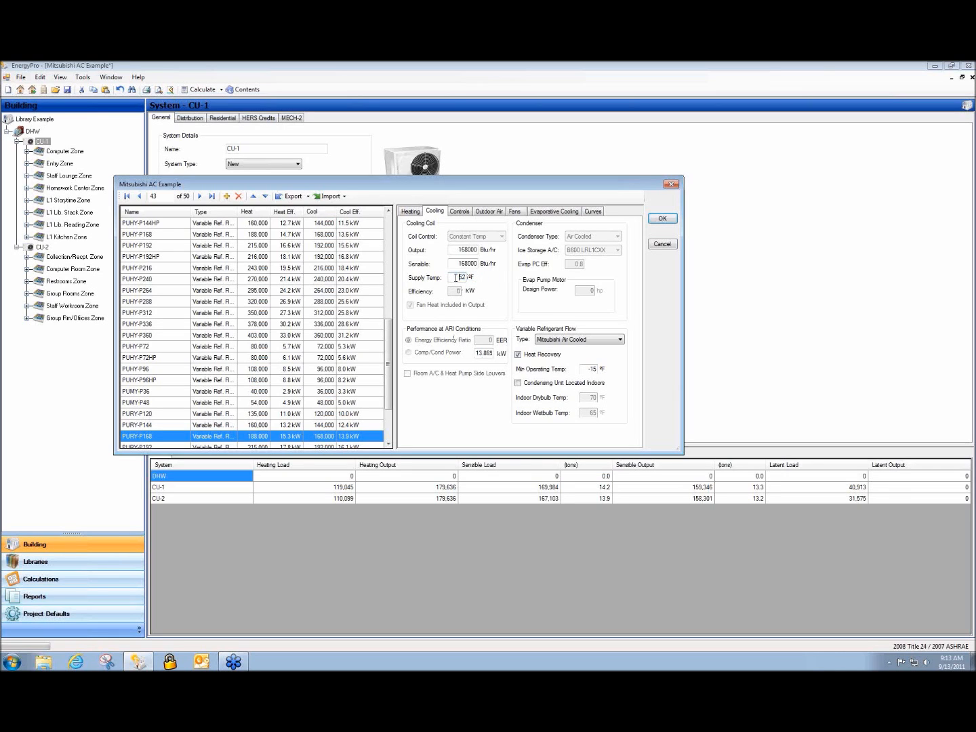
click(410, 212)
drag(461, 334, 491, 339)
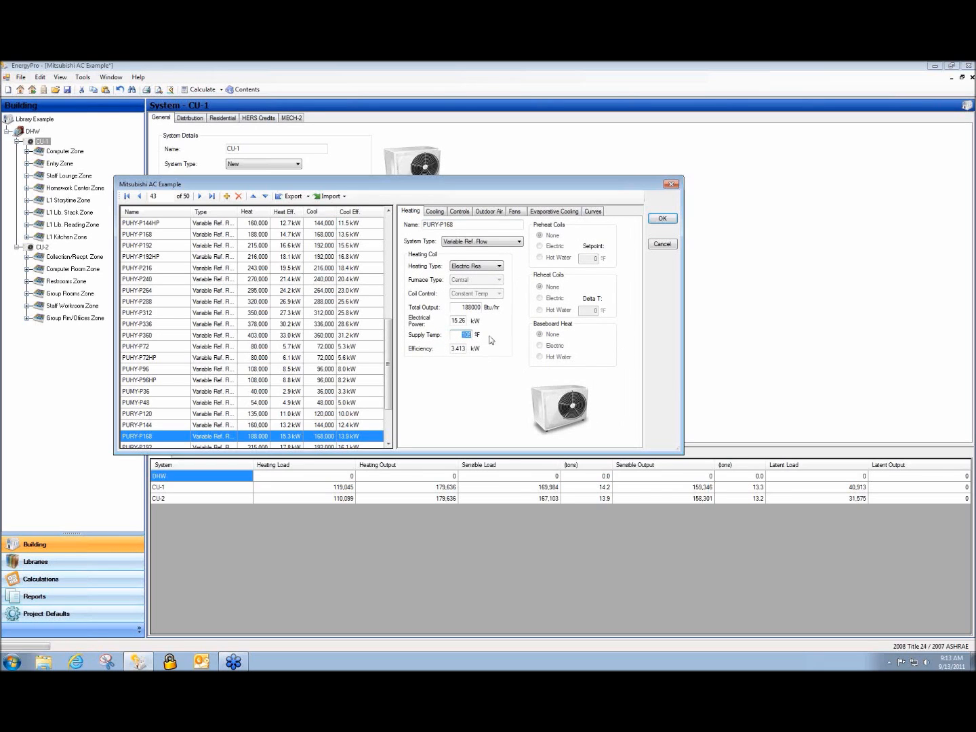
click(435, 212)
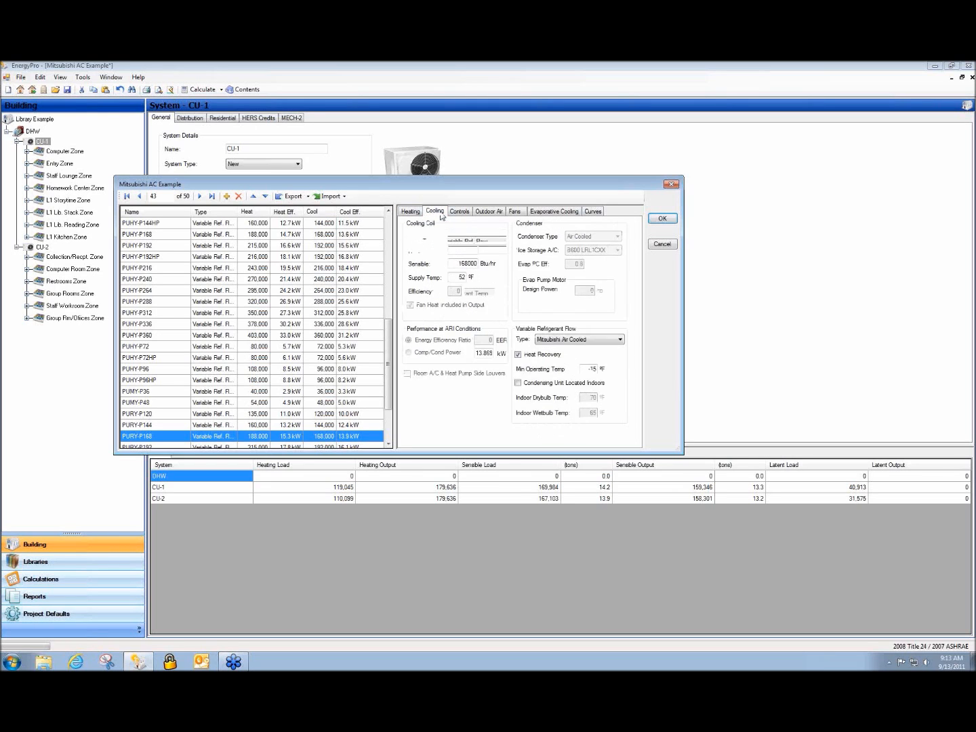
click(411, 212)
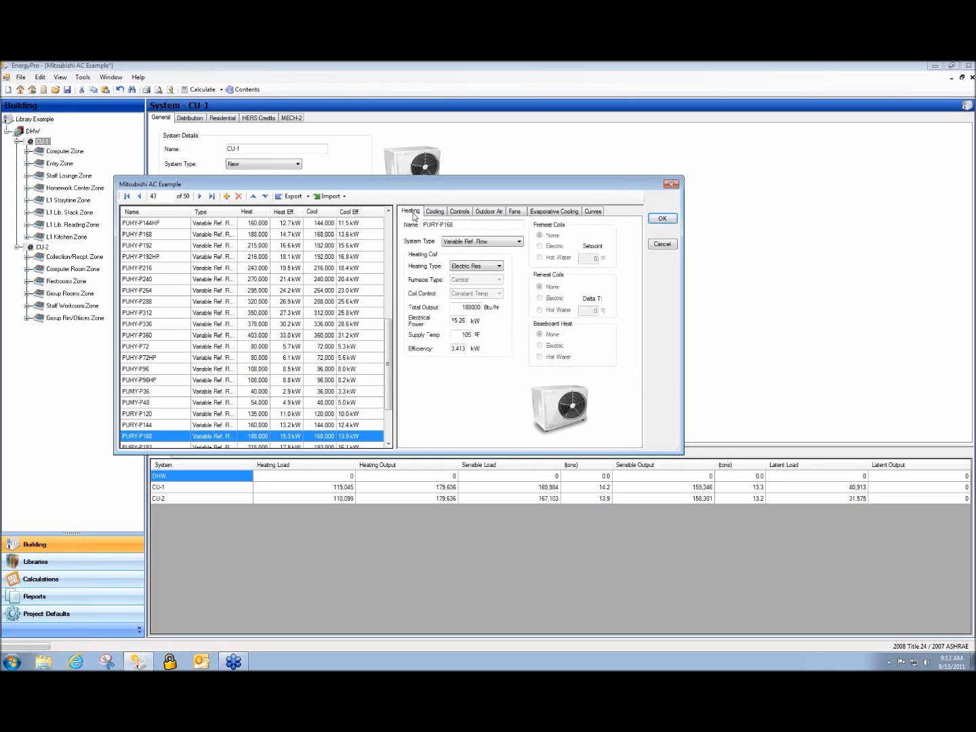
drag(453, 334, 500, 334)
click(454, 337)
click(435, 211)
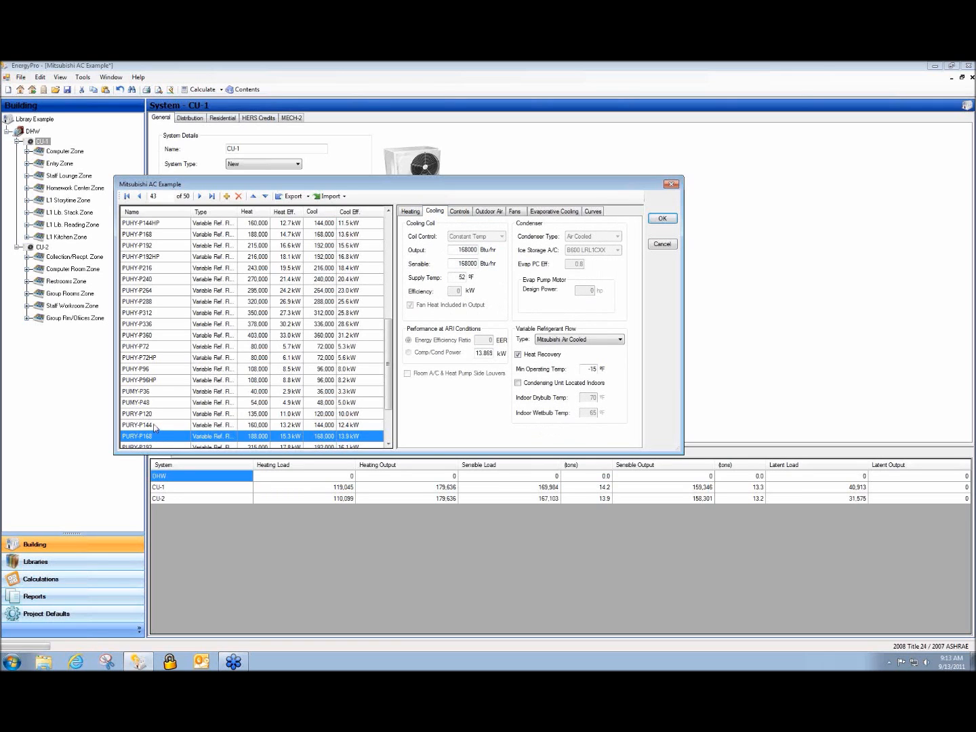
Browse the PUHY, PUMY and PURY units, then cancel, keeping PURY-P168 for CU-1
drag(155, 427, 170, 347)
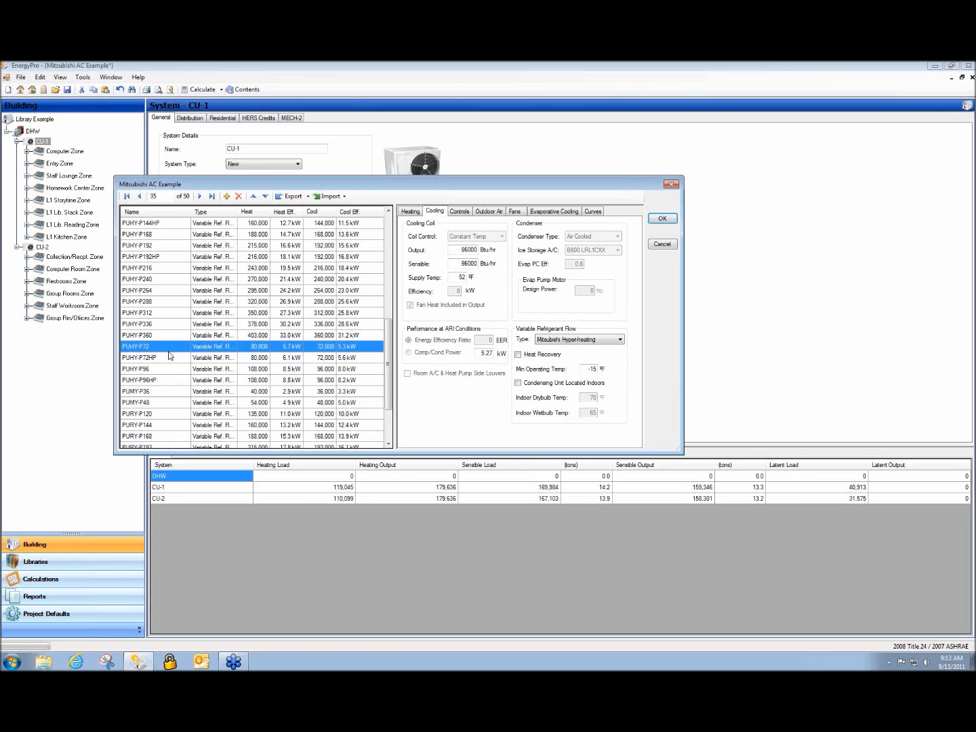
drag(164, 295, 173, 359)
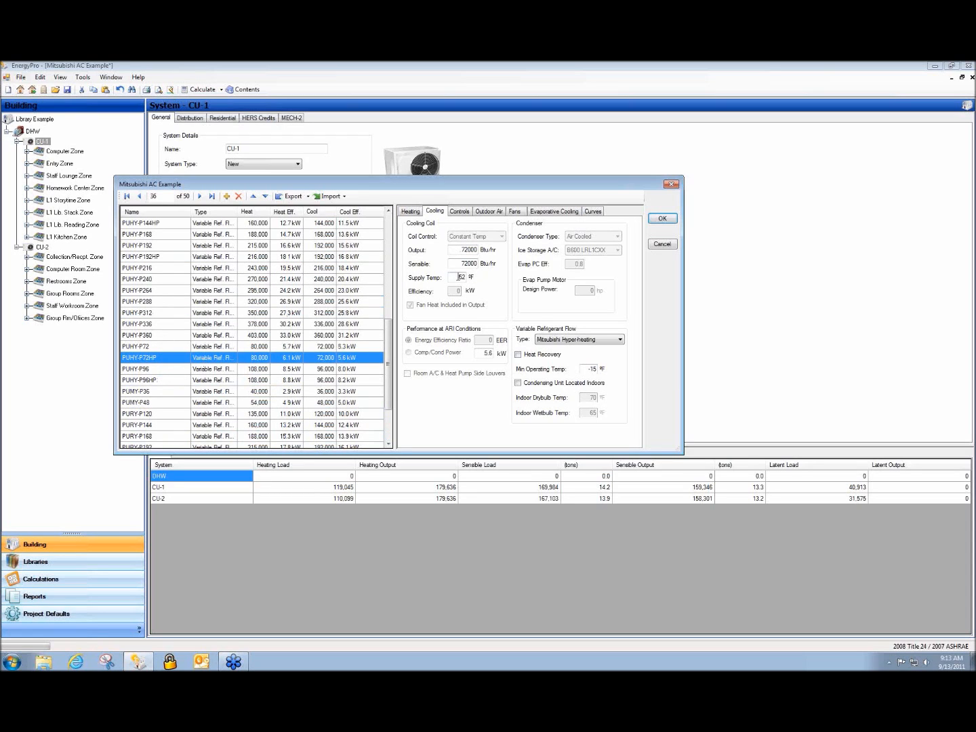
click(154, 403)
scroll(174, 434, down, 2)
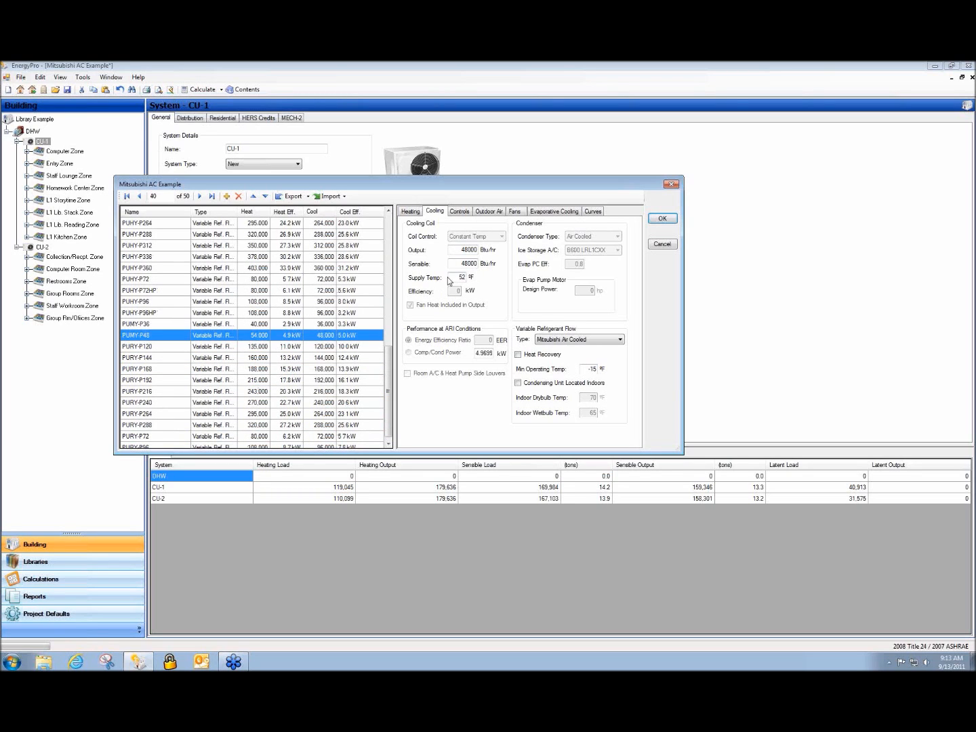
click(171, 349)
click(167, 372)
click(165, 405)
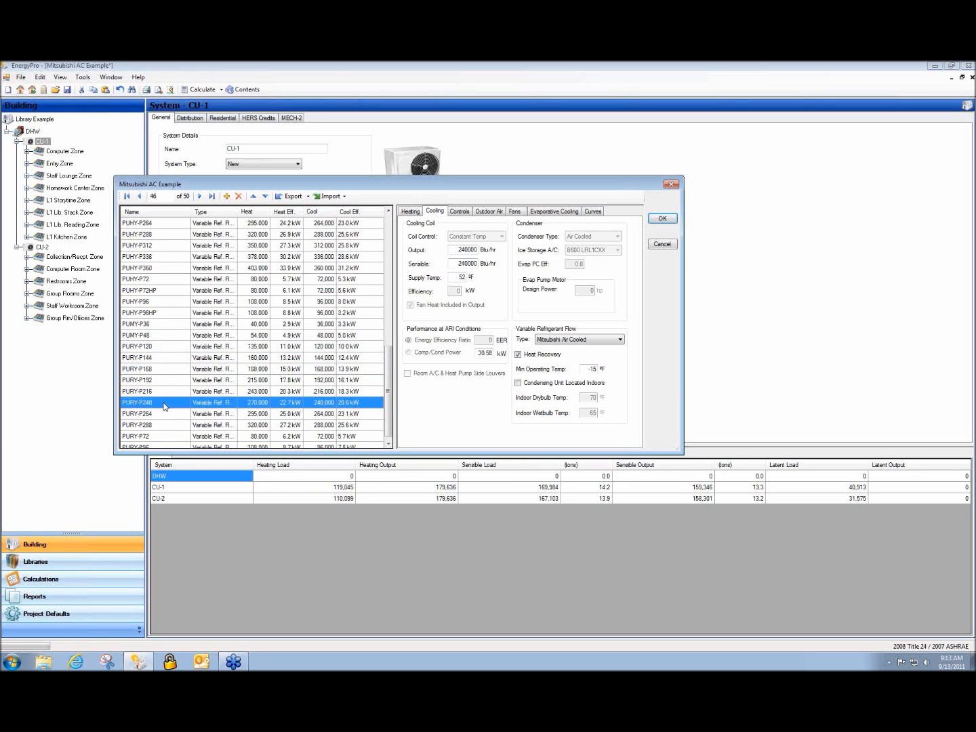
scroll(165, 406, down, 1)
click(166, 424)
click(164, 342)
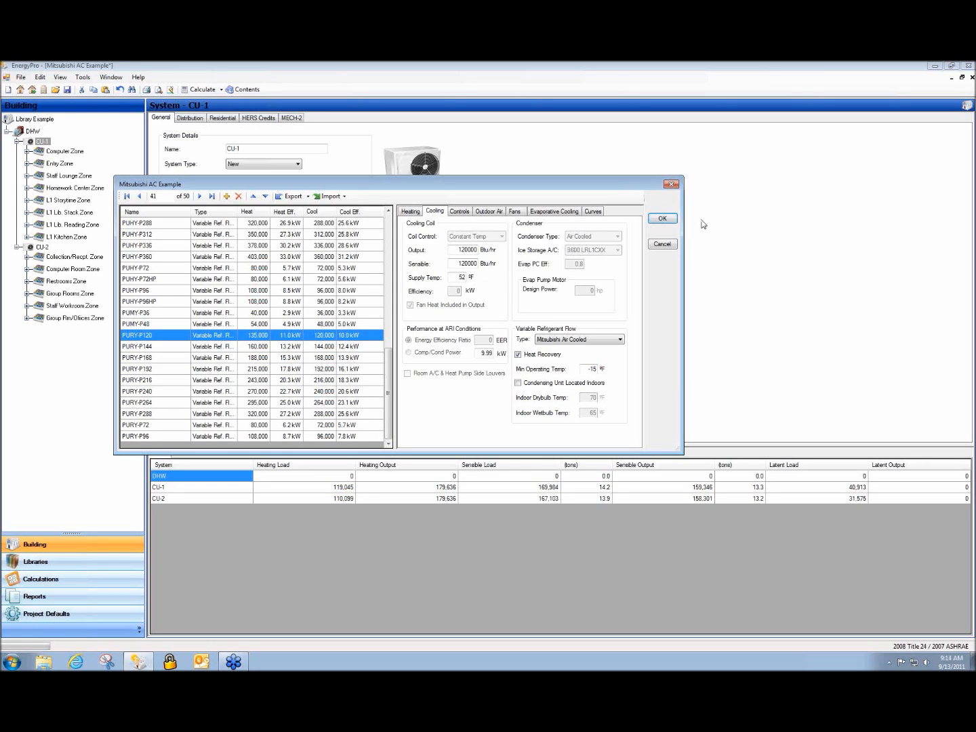
click(674, 243)
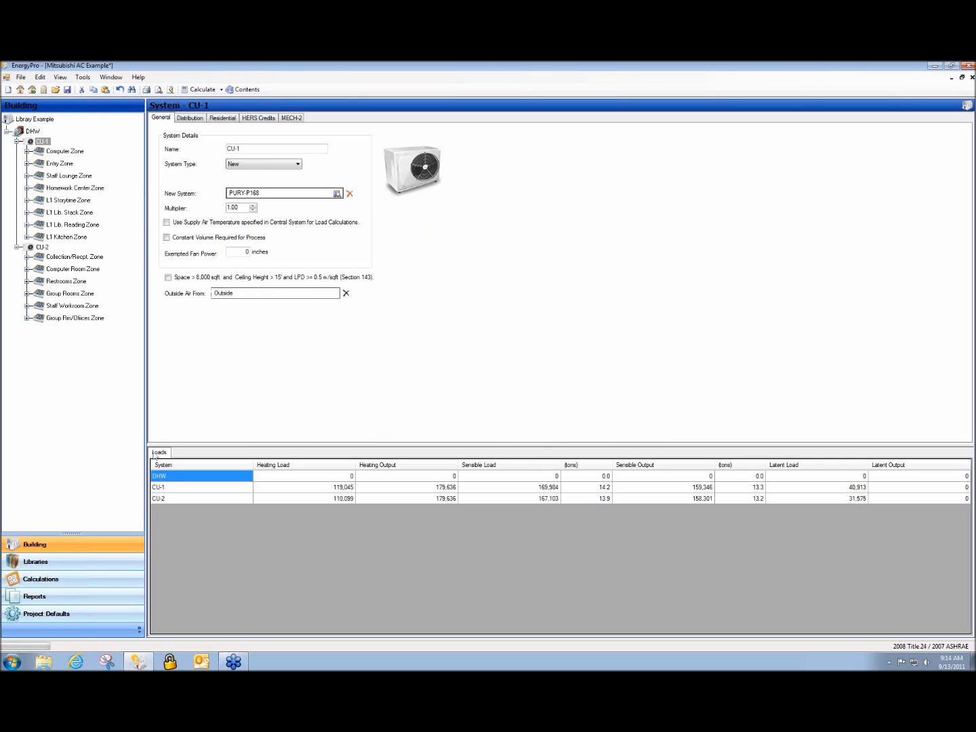
Review the NR Performance, NR 90.1 Performance, NR T24 LEED and NR T24 Performance options
click(58, 581)
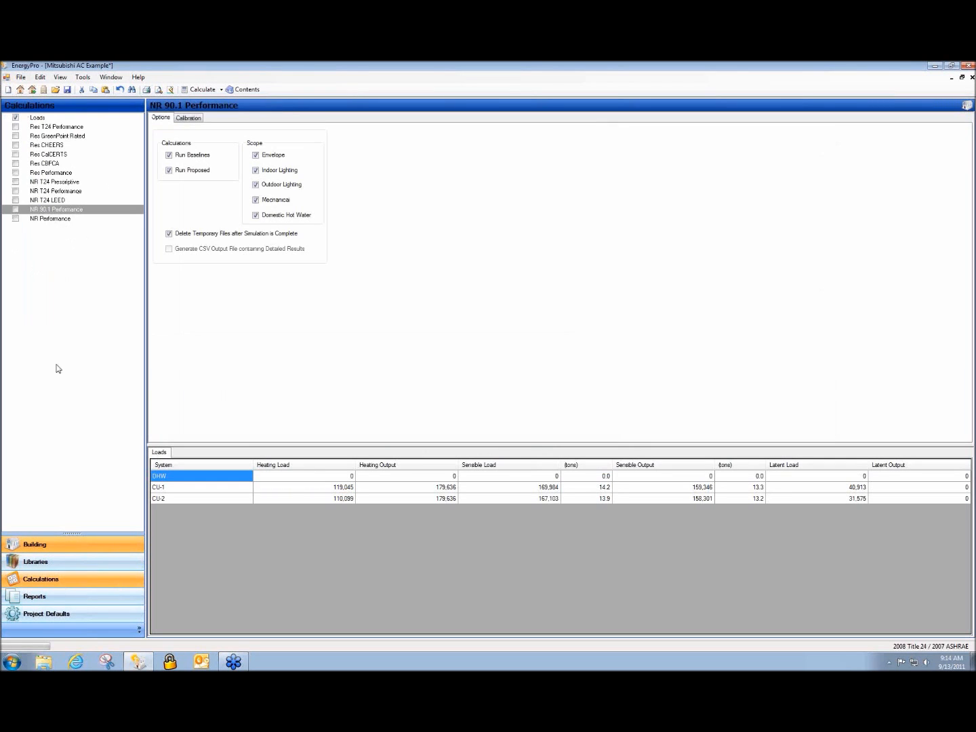
click(46, 218)
click(48, 209)
click(49, 200)
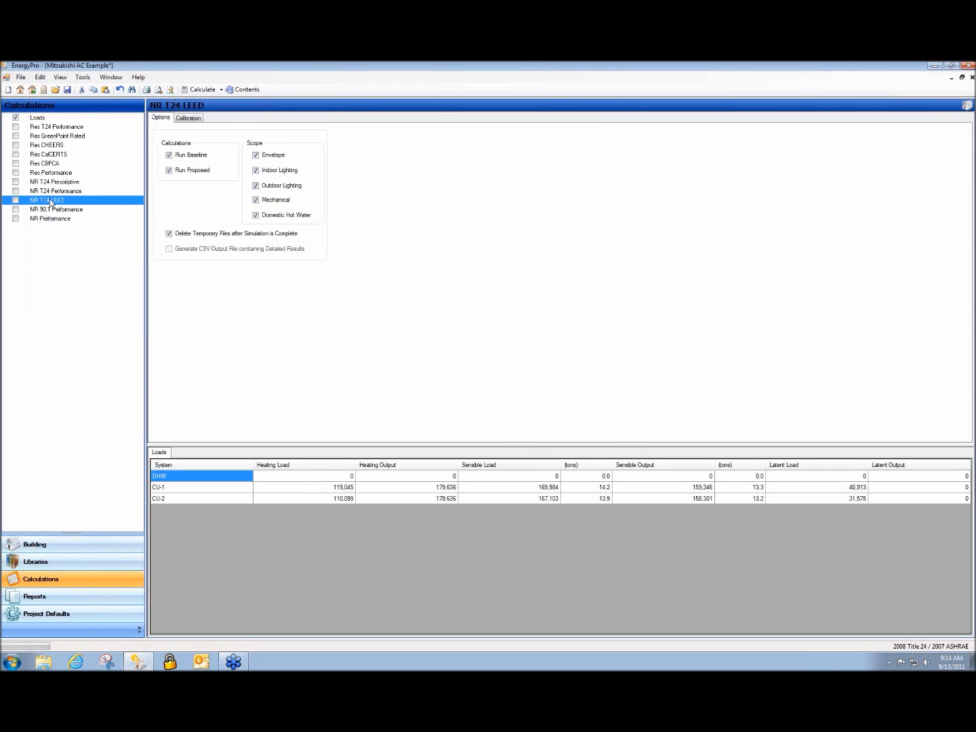
click(53, 192)
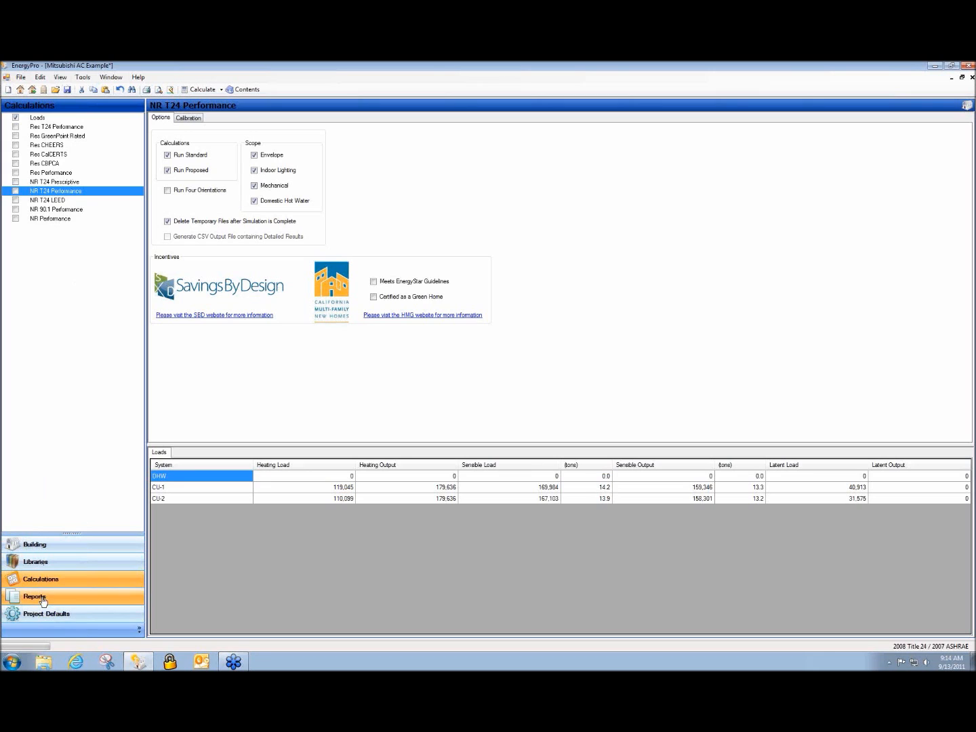
Close Mitsubishi AC Example without saving and reopen it from the recent projects list
click(972, 76)
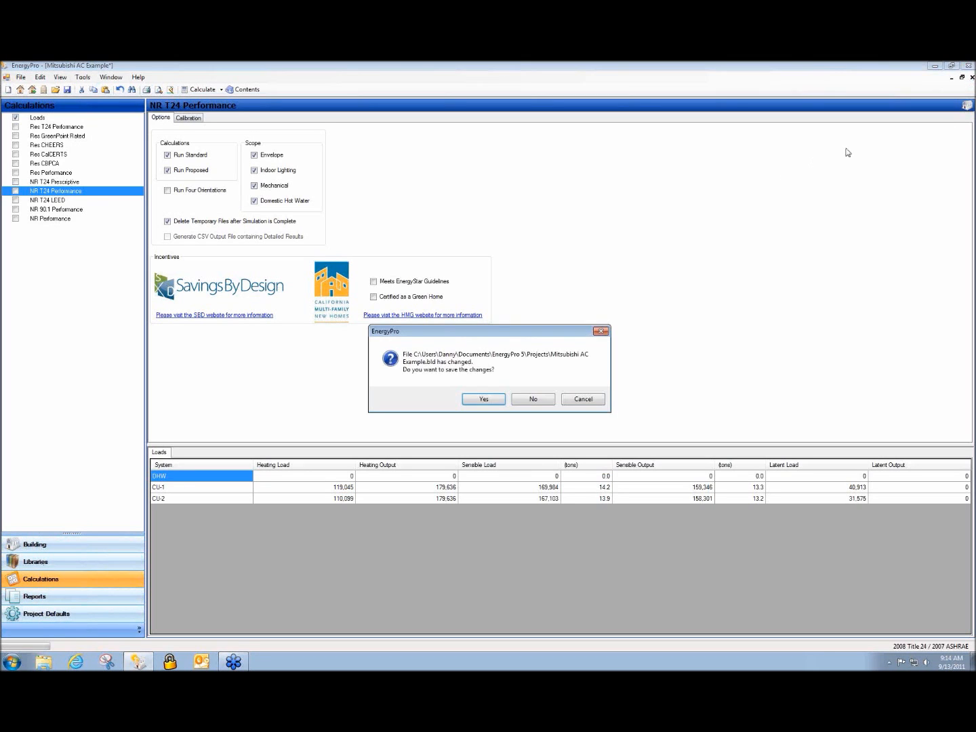
click(534, 398)
click(11, 77)
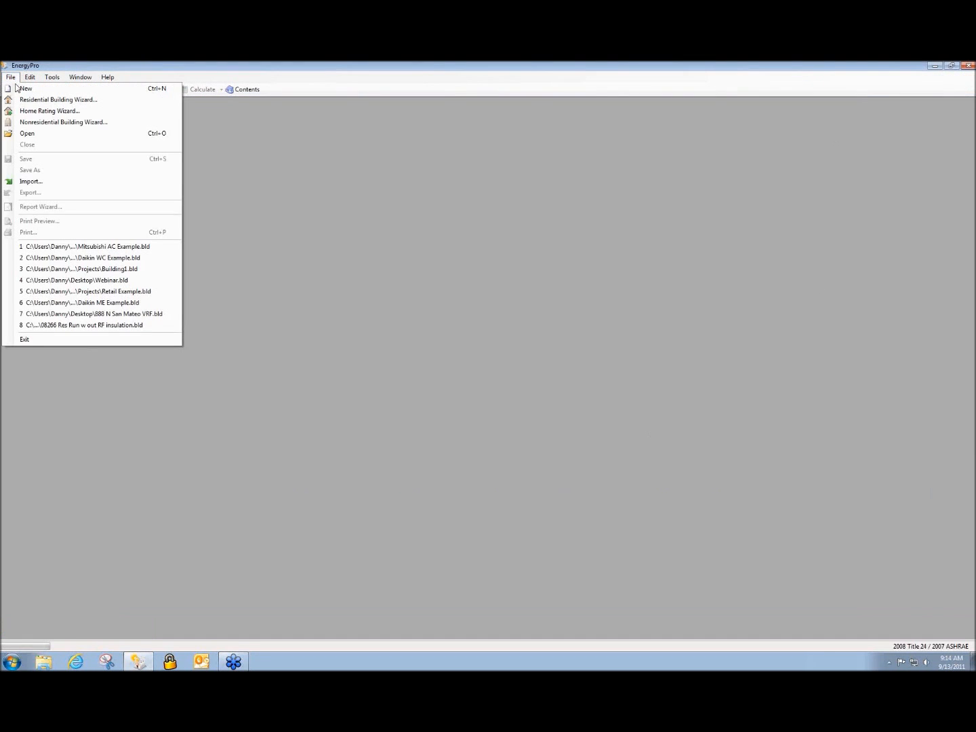
click(124, 246)
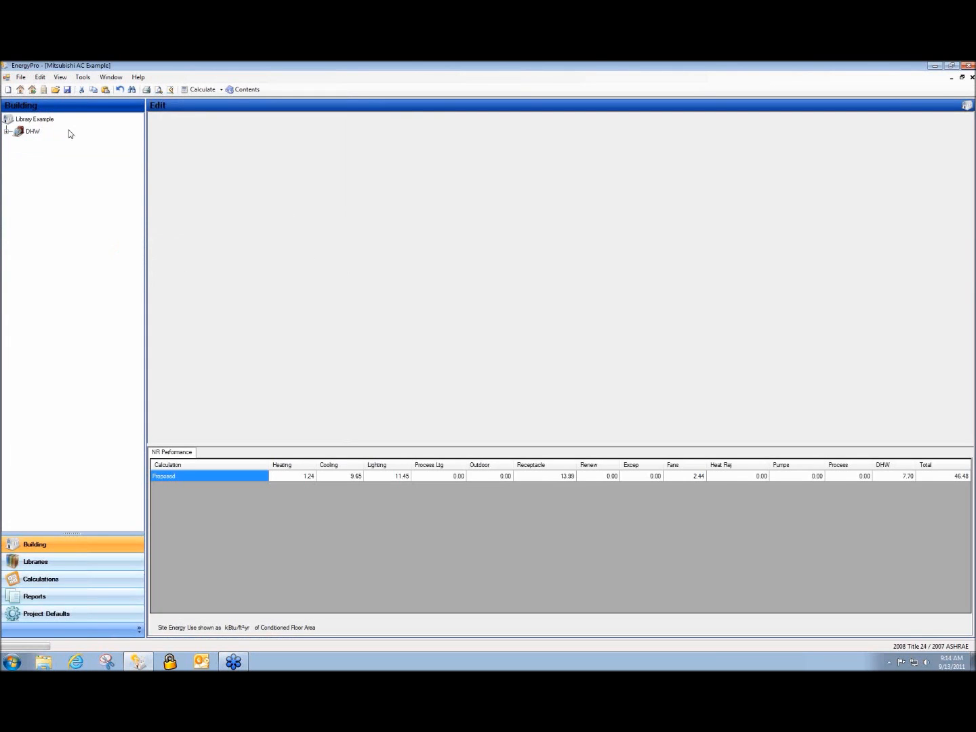
Open Retail Example.bld and tile both project windows vertically
click(54, 90)
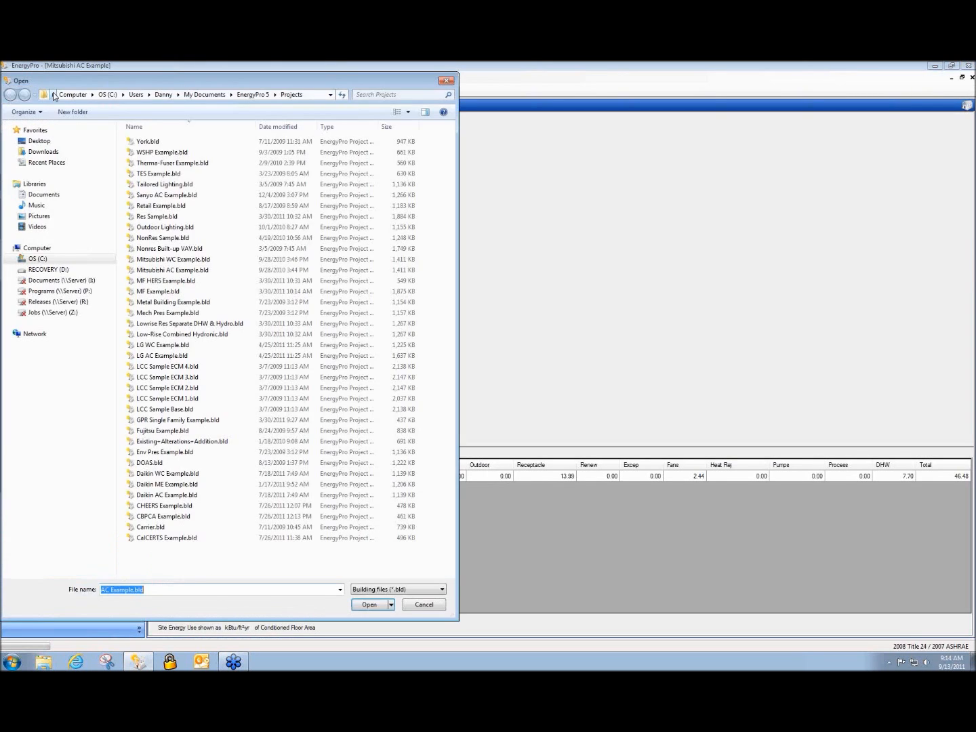
double_click(218, 209)
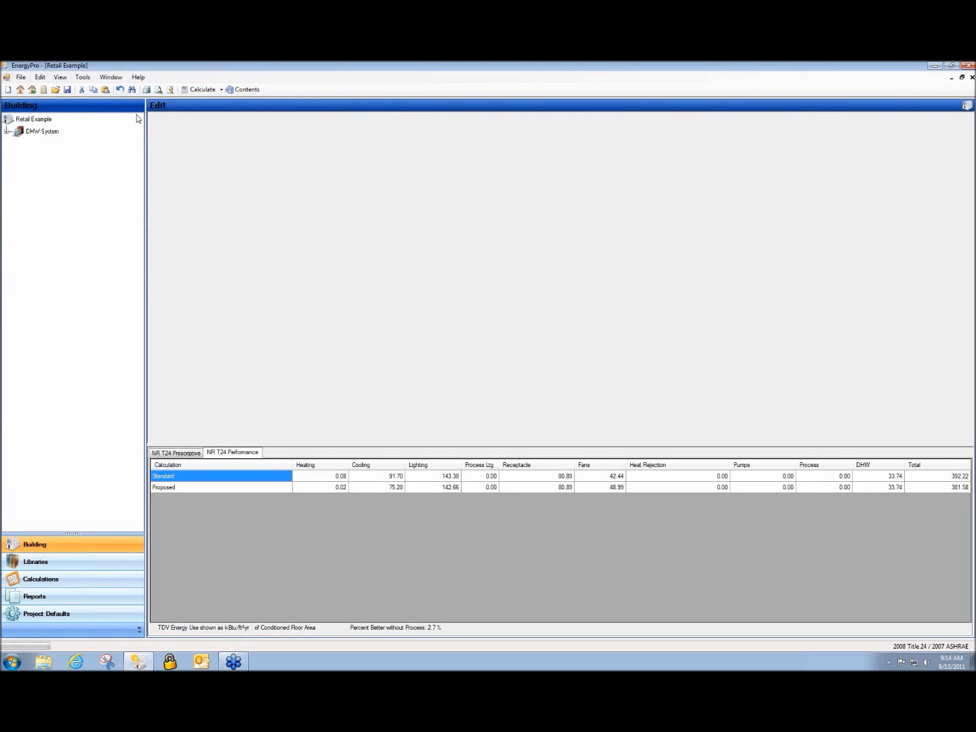
click(112, 78)
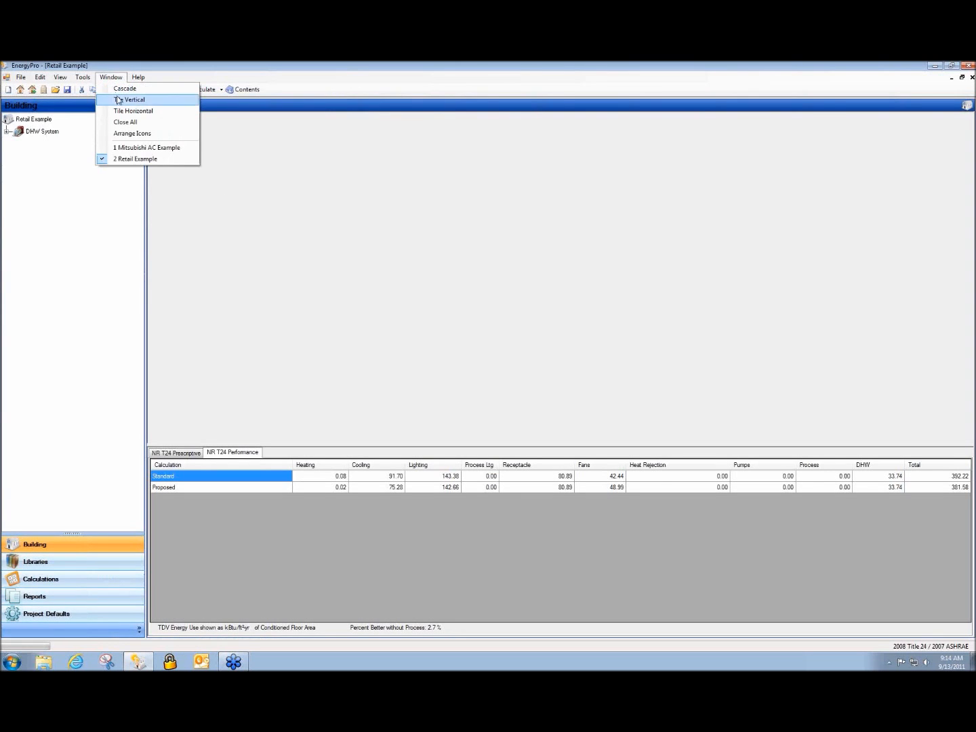
click(118, 99)
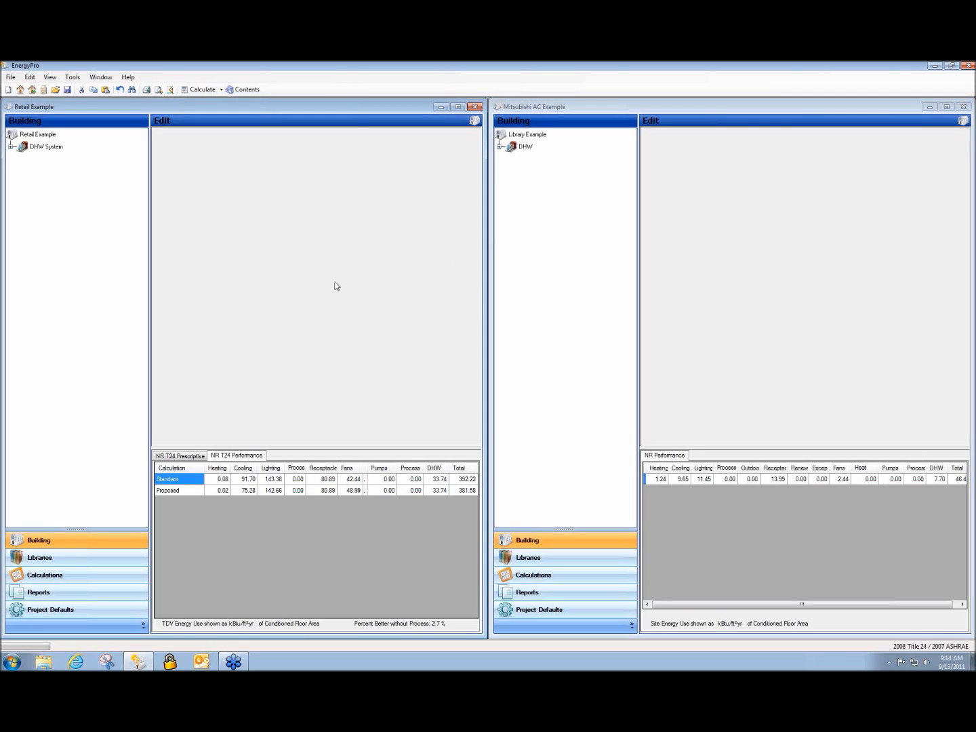
Launch a new EnergyLCC life cycle cost project from the Mitsubishi AC Example window
click(530, 298)
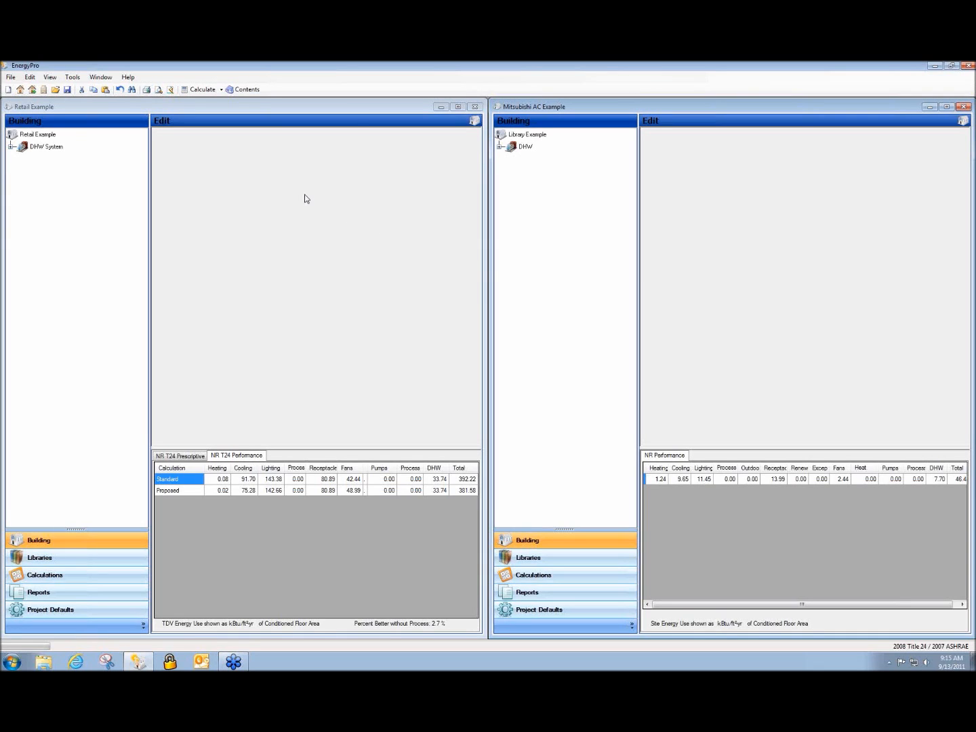
click(72, 76)
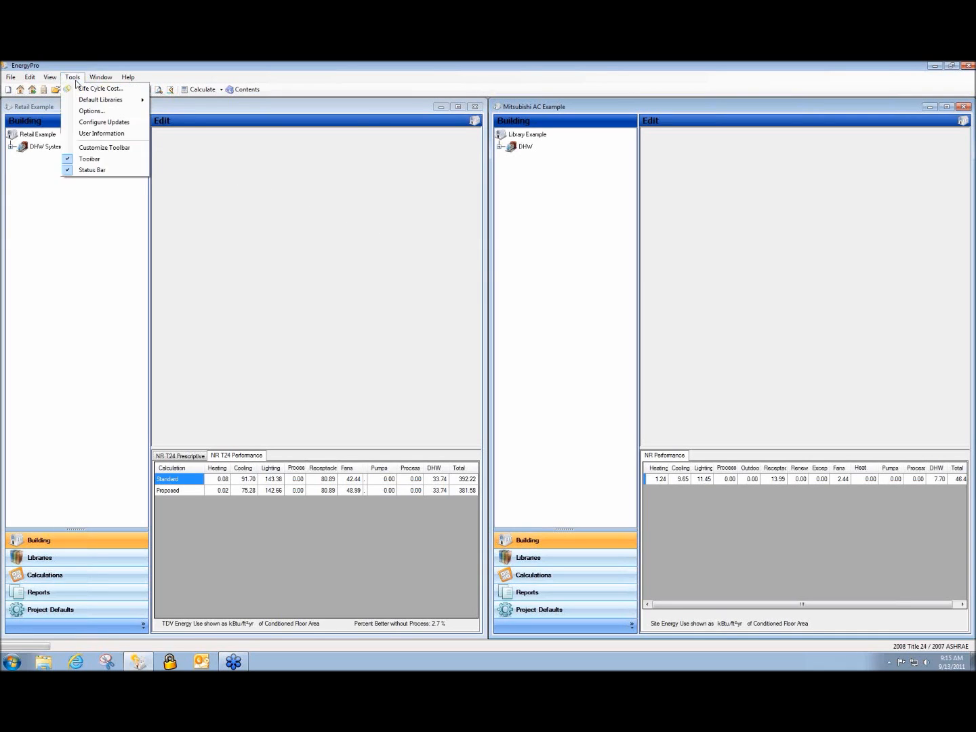
click(82, 90)
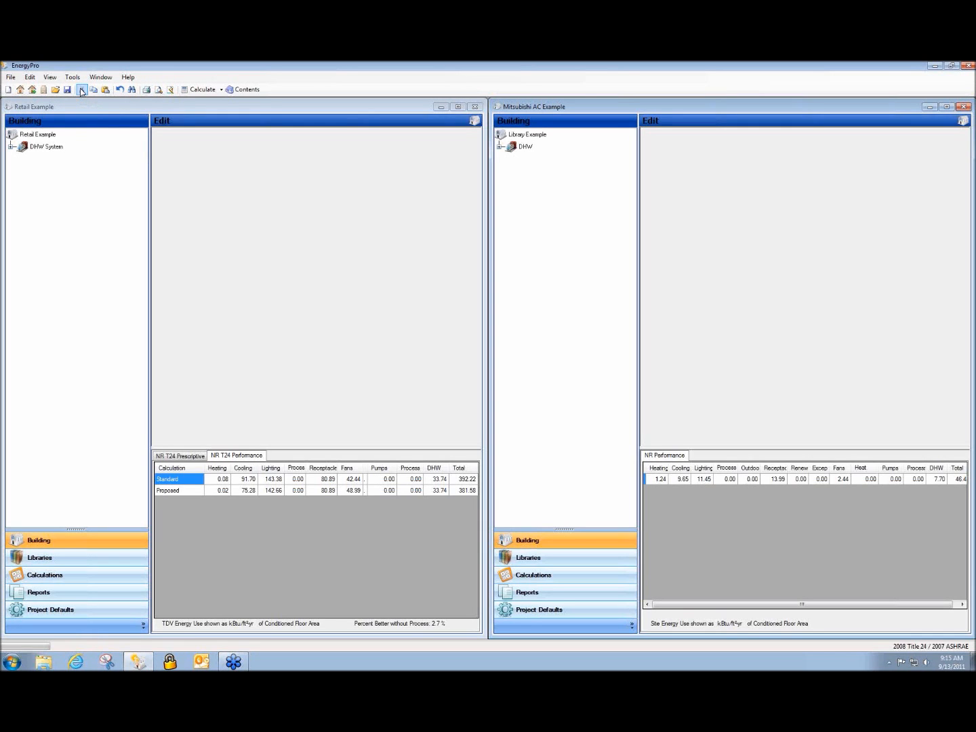
click(81, 90)
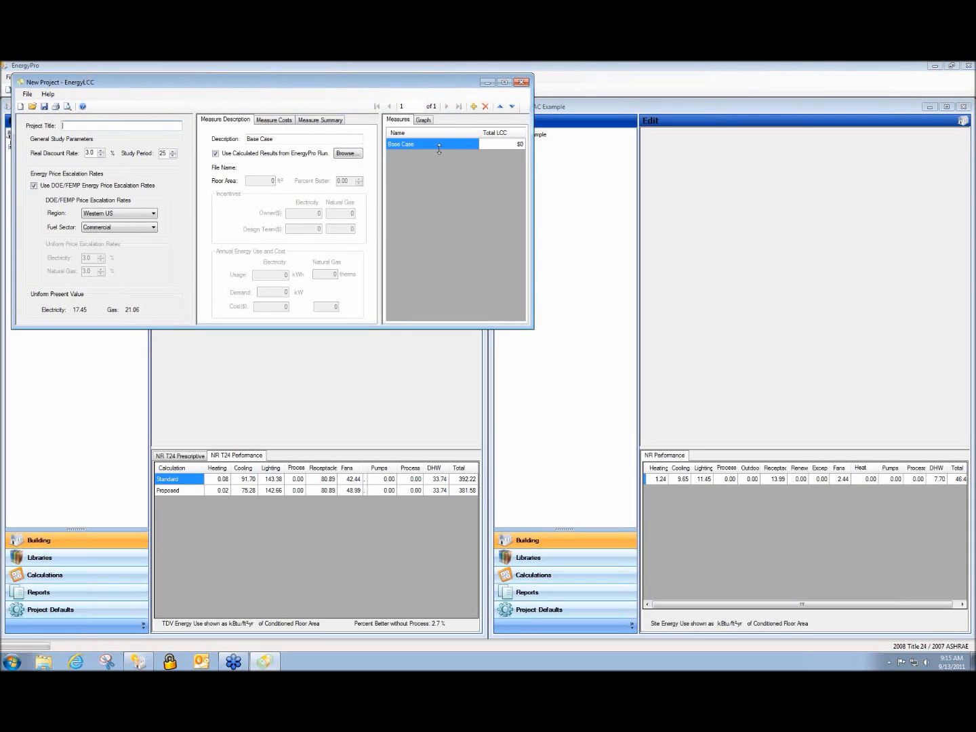
Add measures named 'vrf' and '3', then select Base Case
click(473, 106)
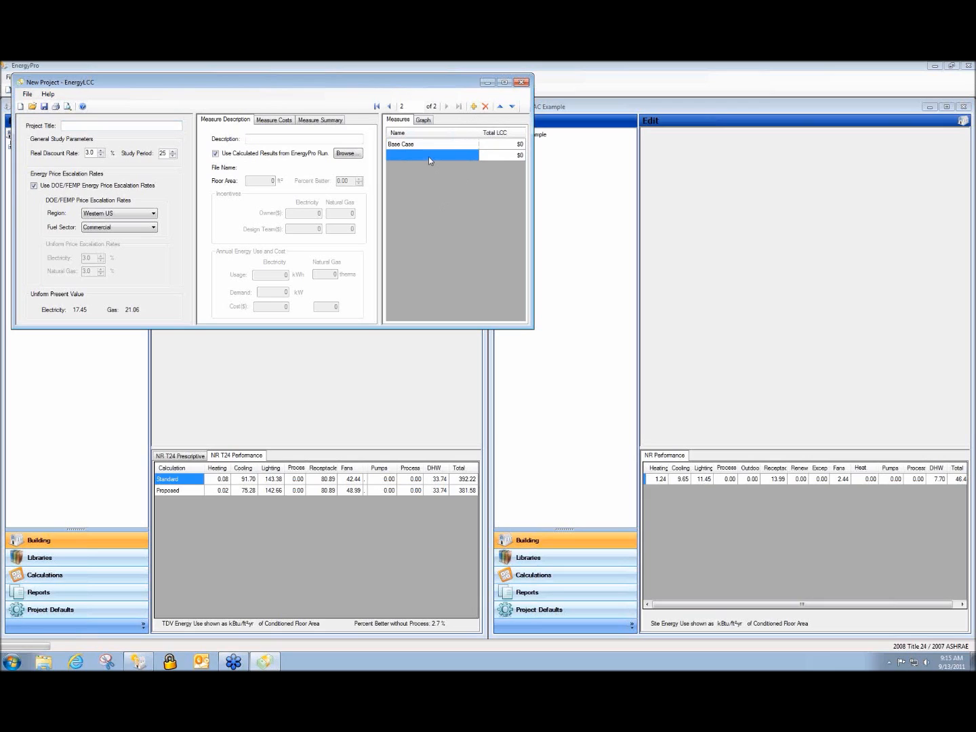
click(319, 139)
text(vrf)
click(446, 181)
click(475, 107)
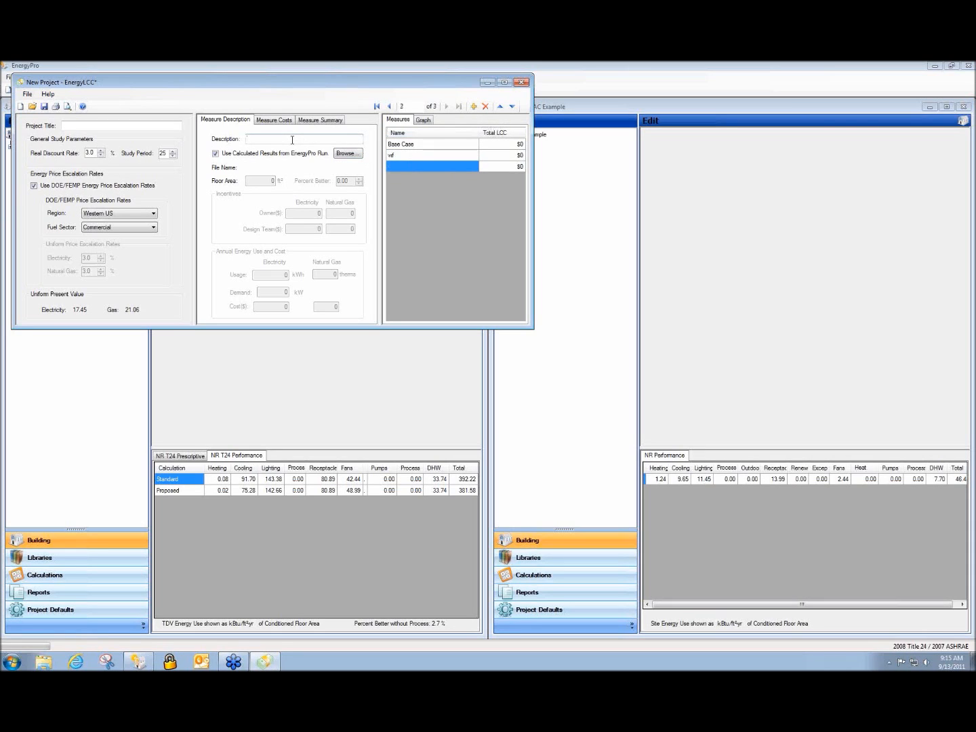
text(3)
click(440, 211)
click(411, 148)
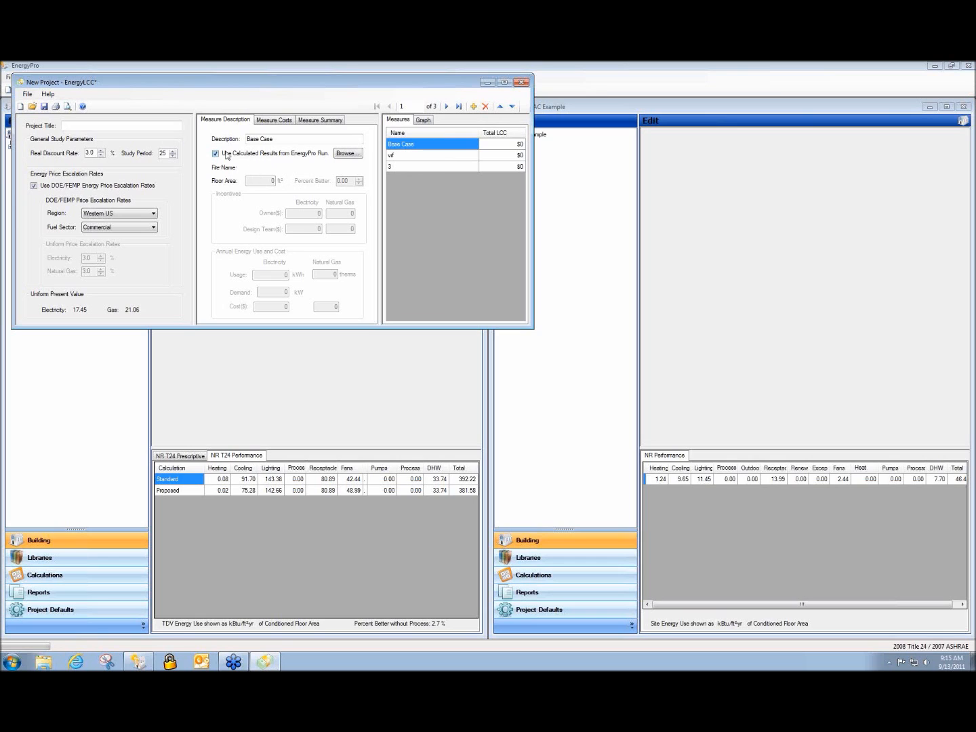
Load Retail Example.bld results into the Base Case measure
click(347, 153)
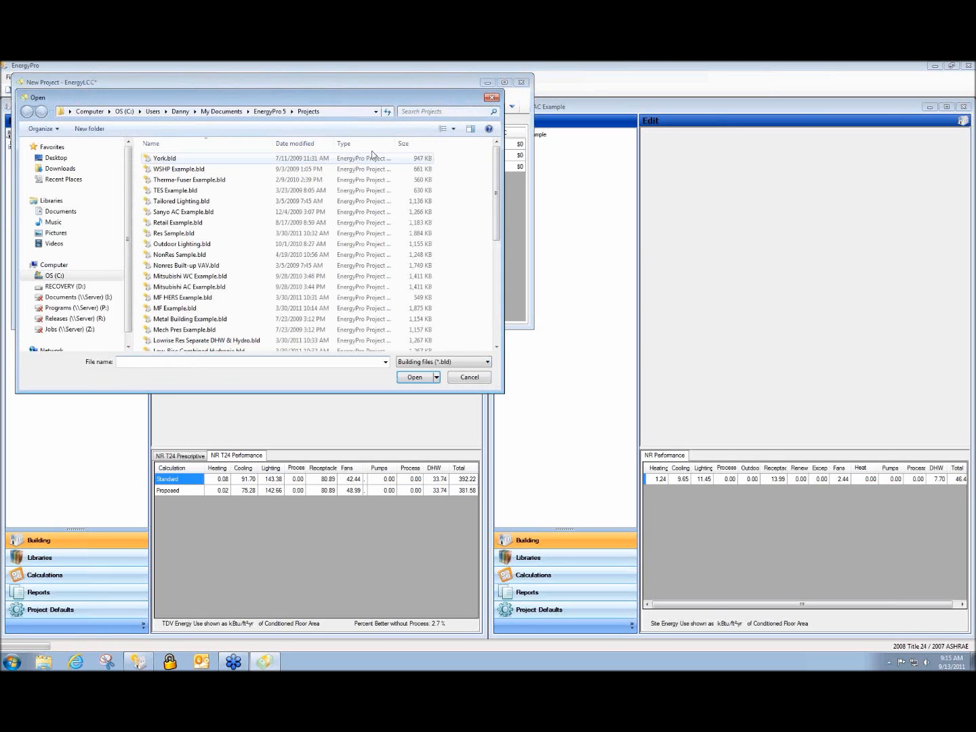
drag(415, 96, 742, 210)
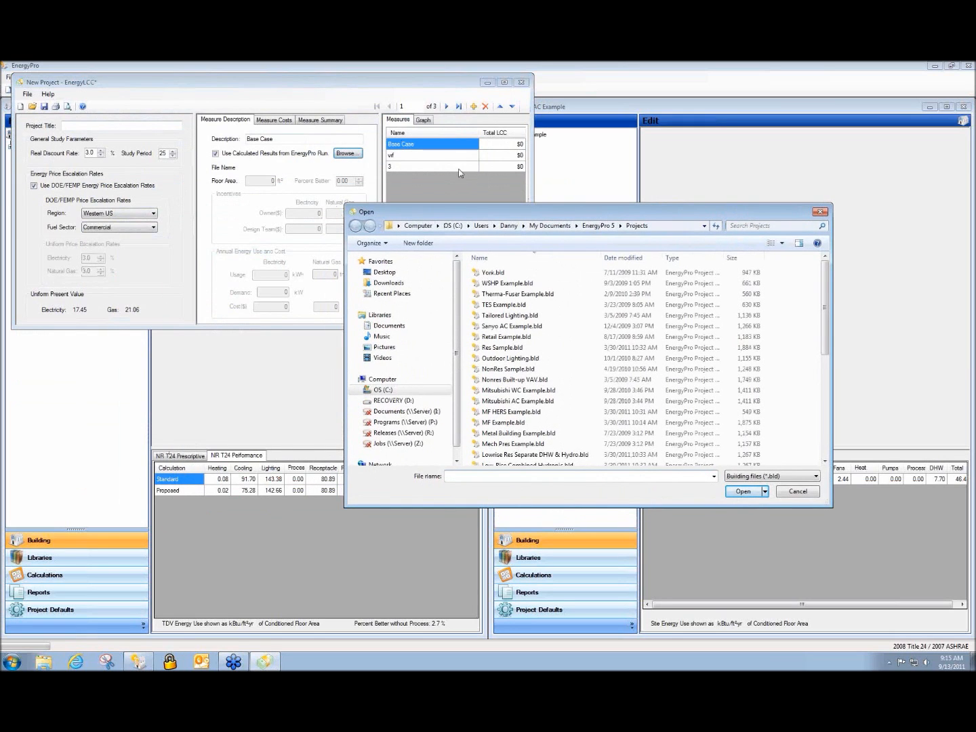
click(561, 337)
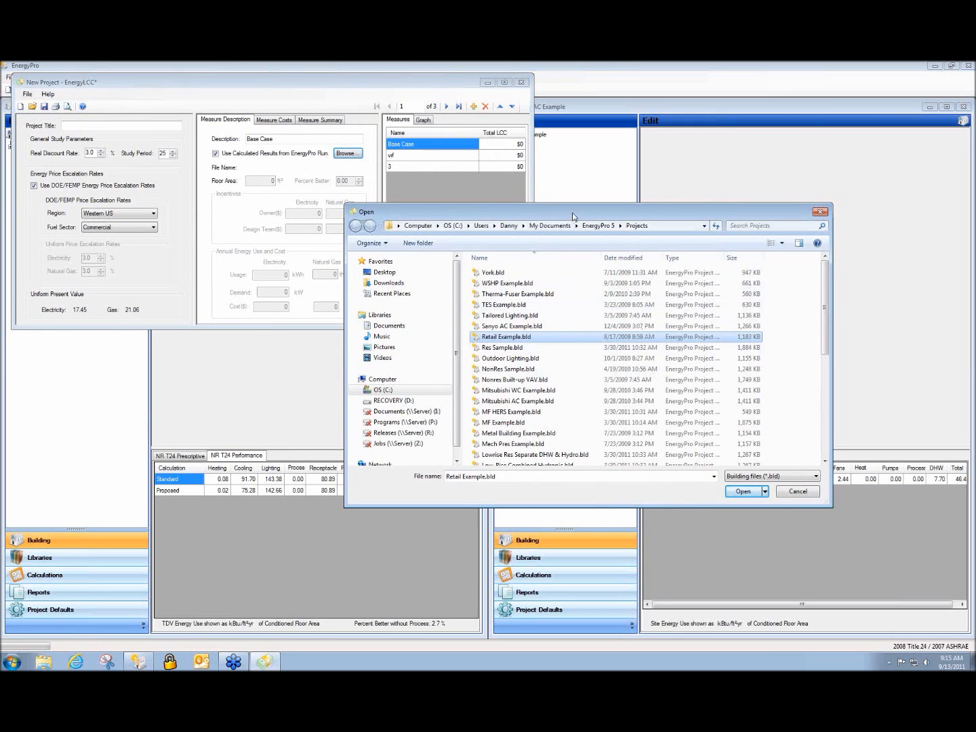
drag(572, 212, 475, 205)
double_click(409, 332)
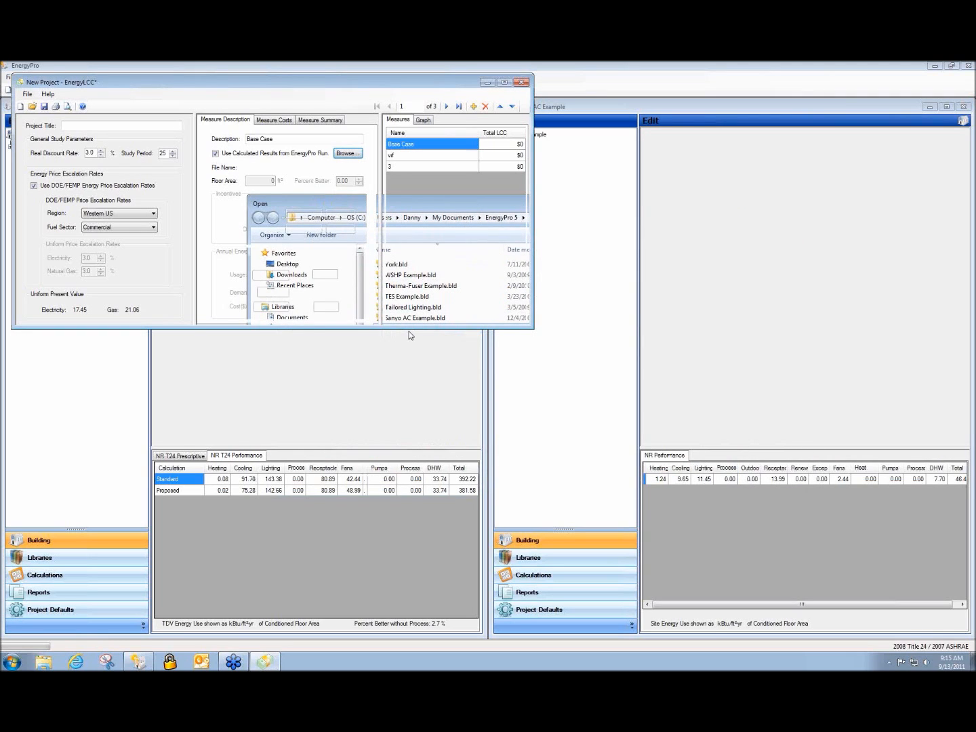
Load Mitsubishi AC Example.bld results into the vrf measure
click(416, 158)
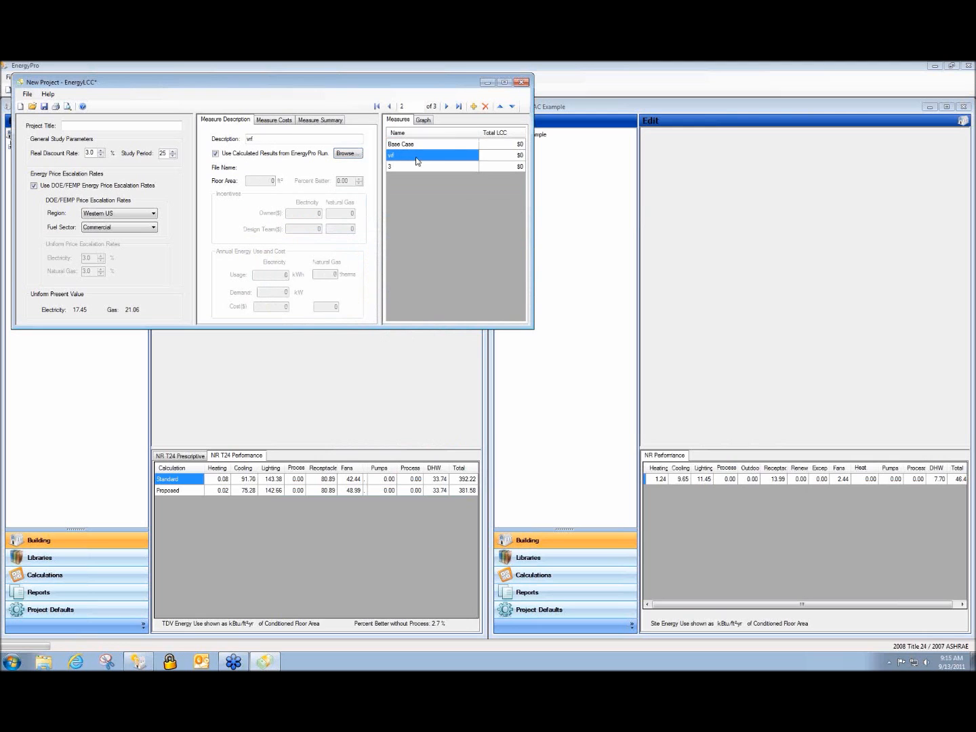
click(346, 153)
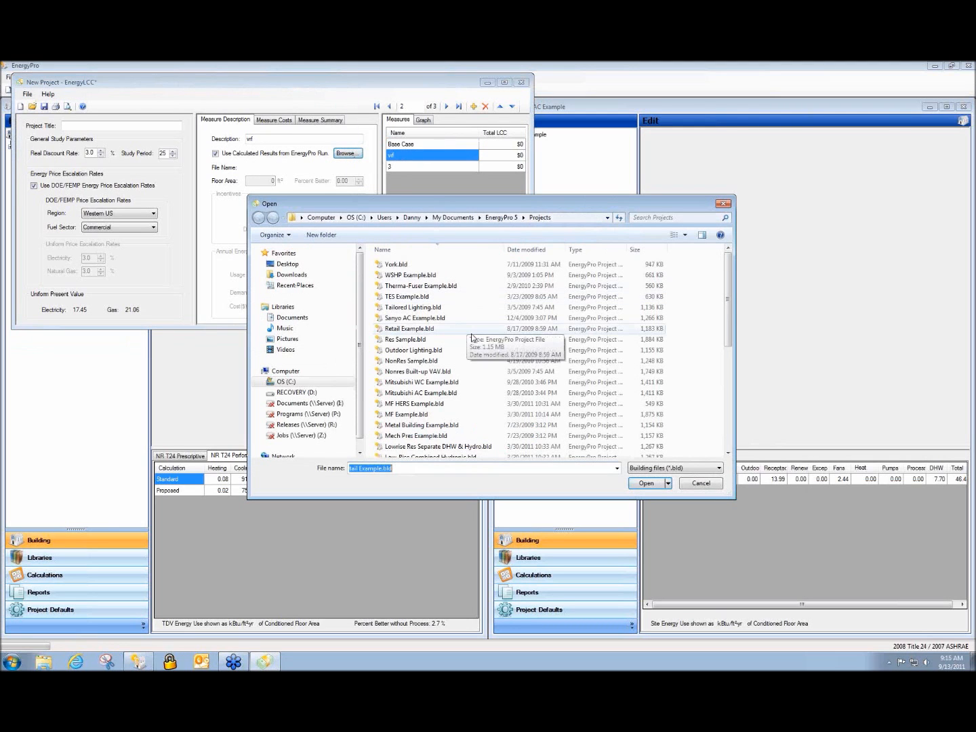
double_click(457, 392)
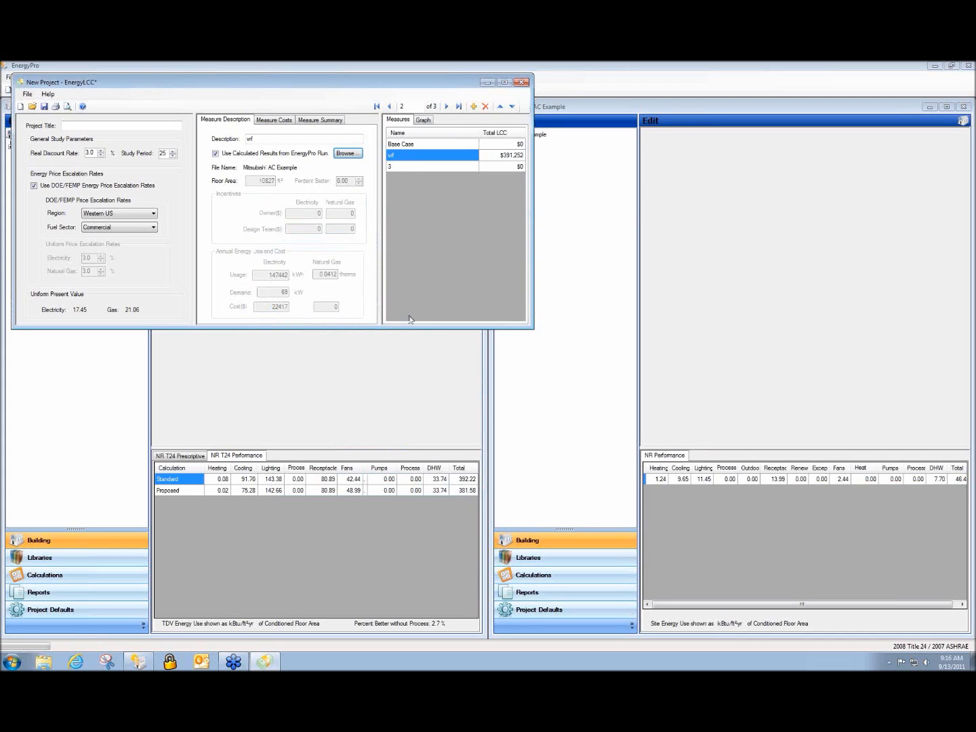
Preview the life cycle cost report PDF and arrange it beside the EnergyLCC project
click(68, 107)
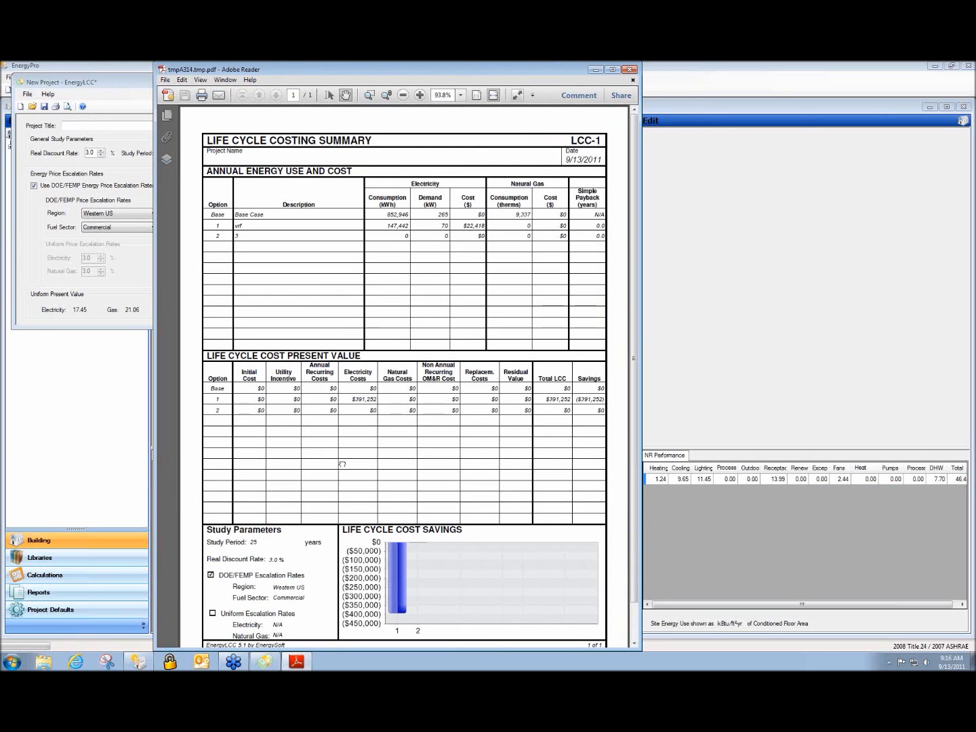
scroll(340, 460, down, 1)
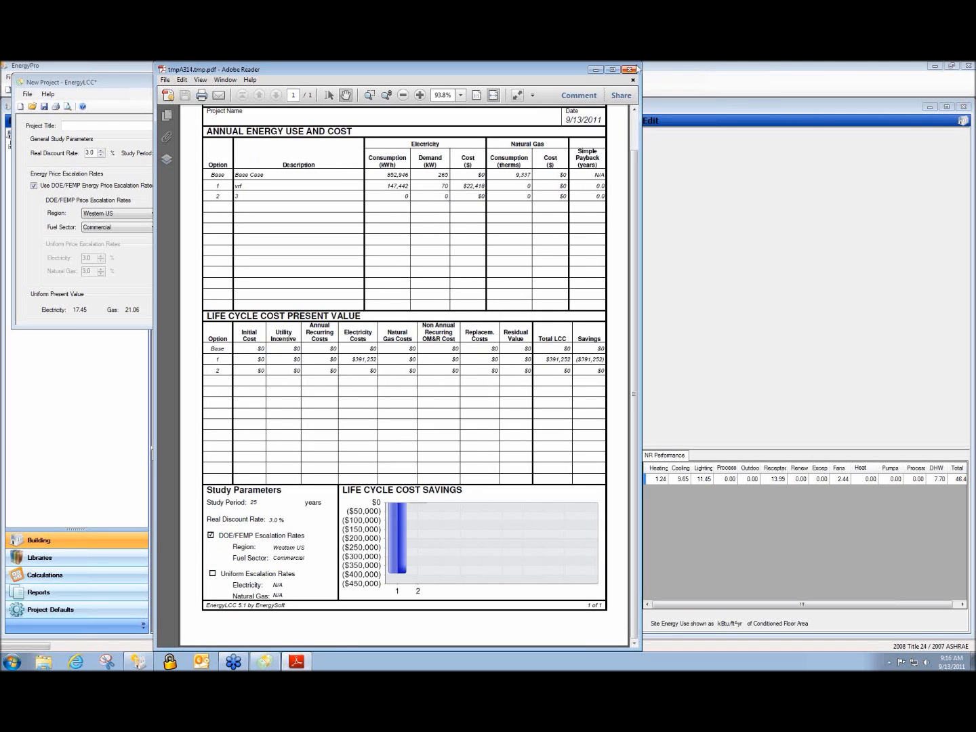
drag(572, 68, 947, 87)
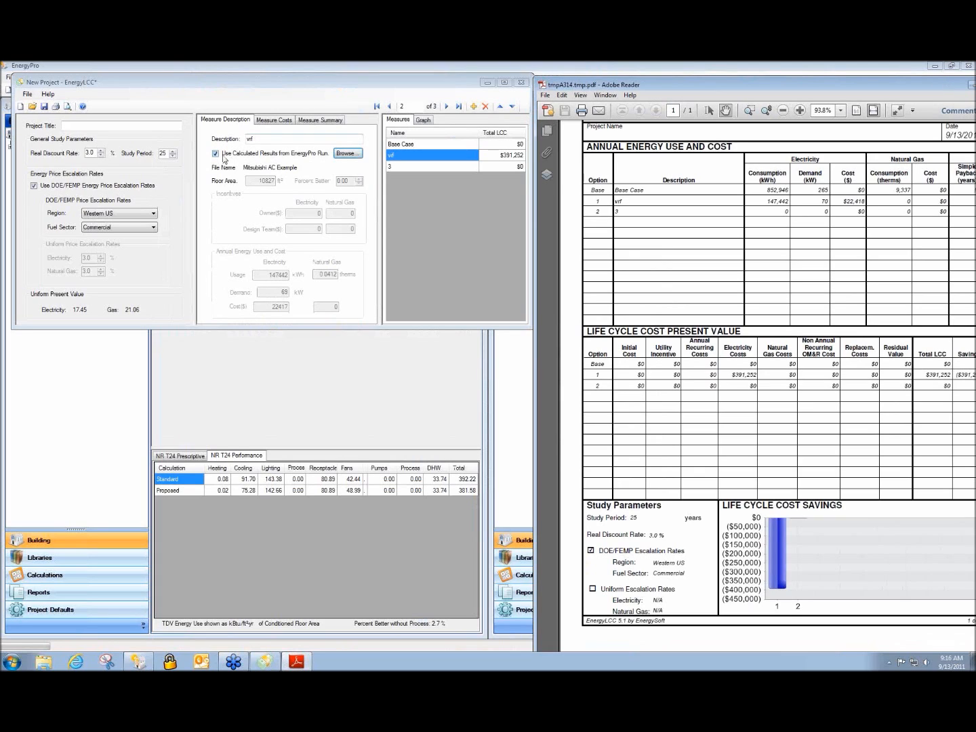
click(140, 171)
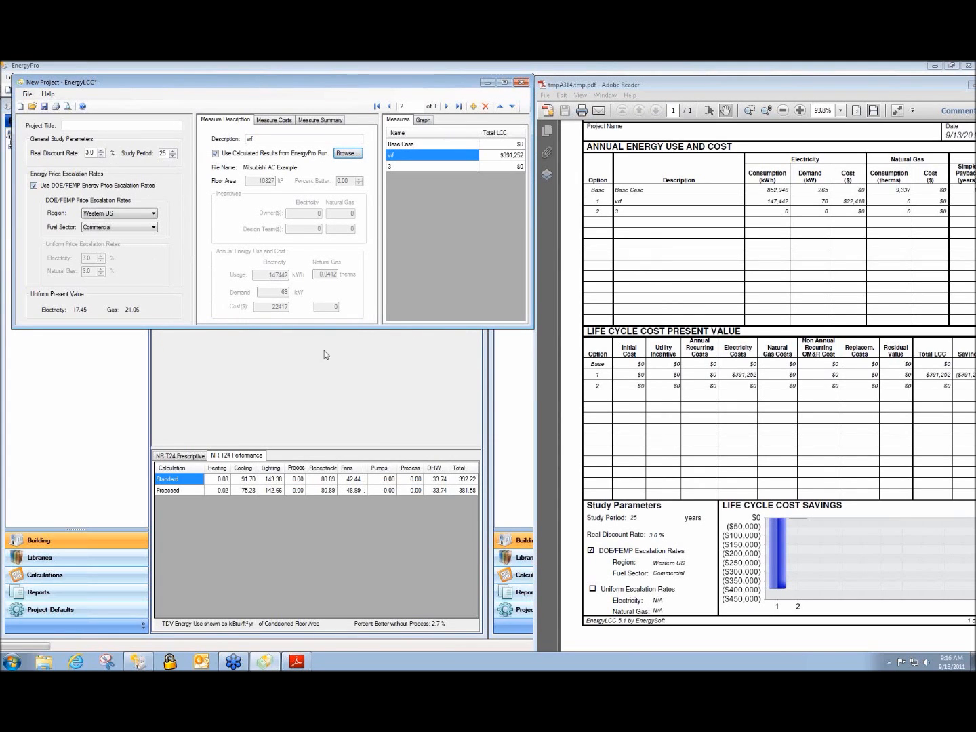
drag(830, 84, 535, 97)
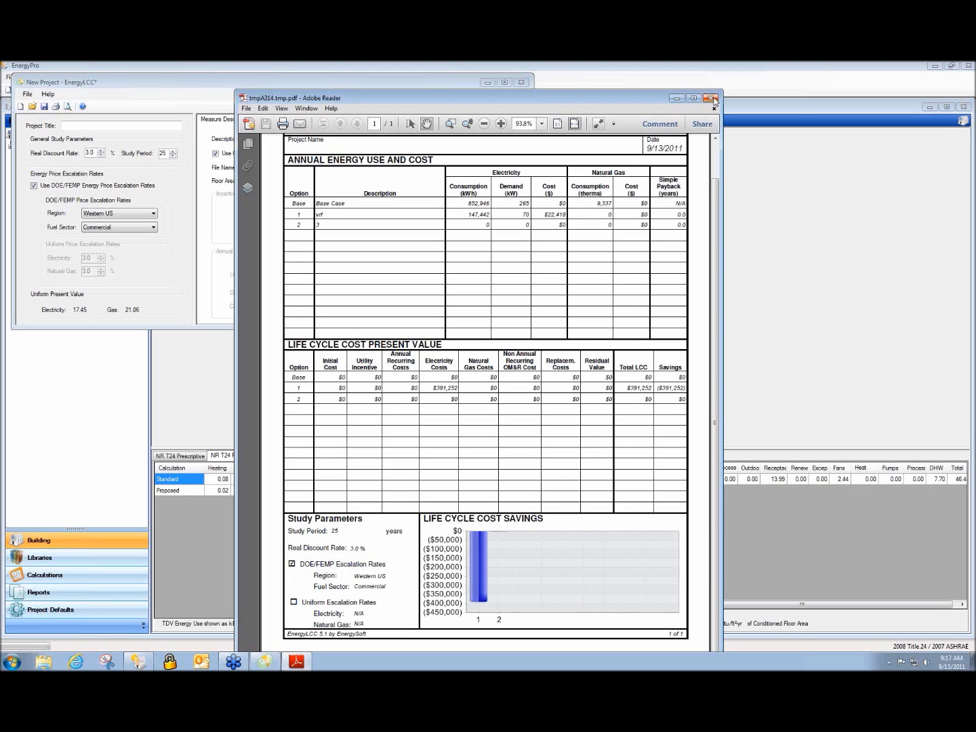
Close the life cycle cost report and EnergyLCC without saving changes
click(711, 99)
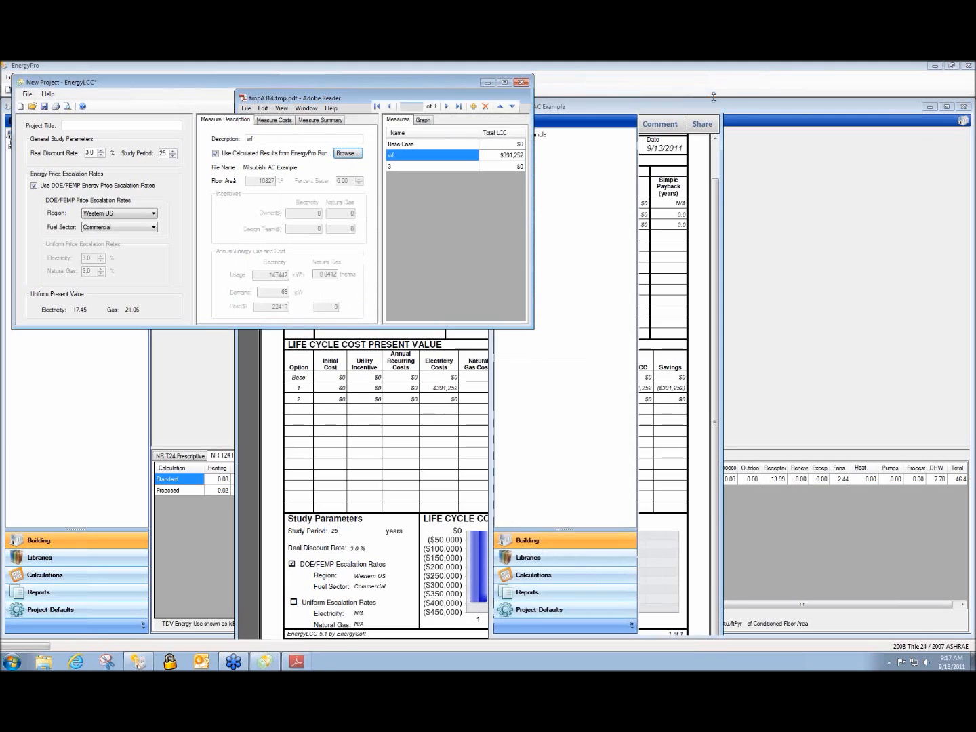
click(520, 82)
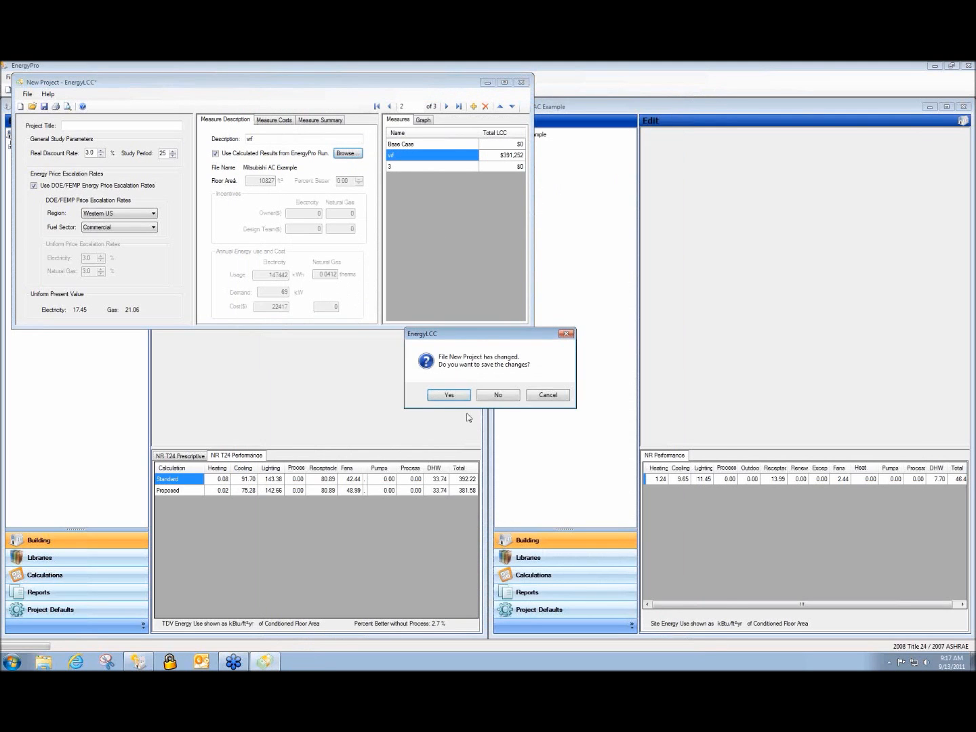
click(498, 395)
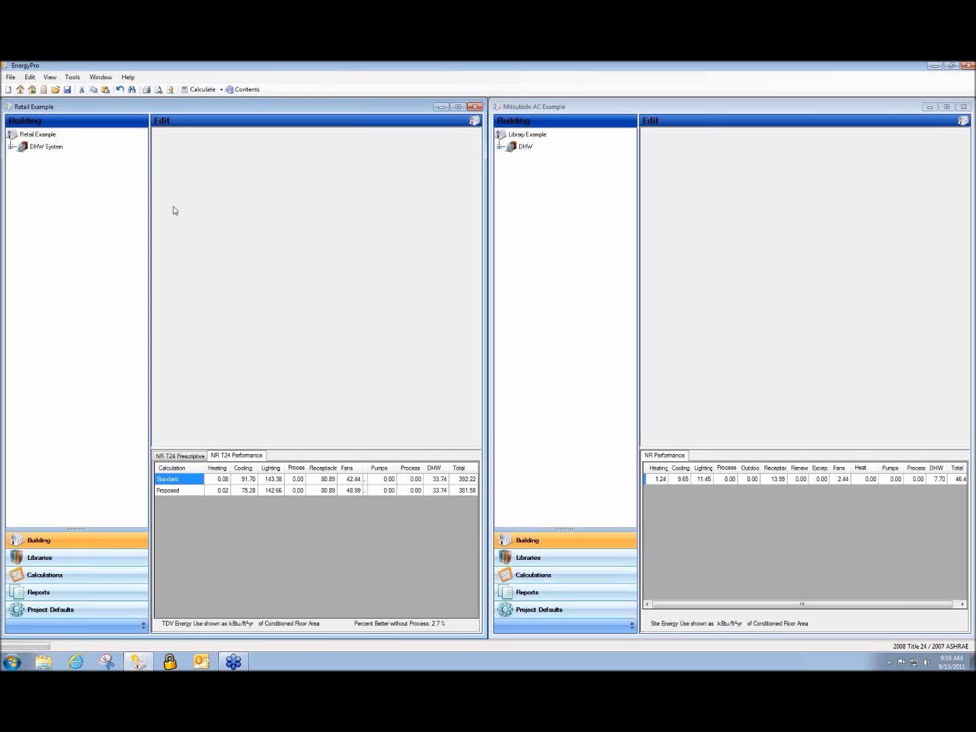
click(71, 78)
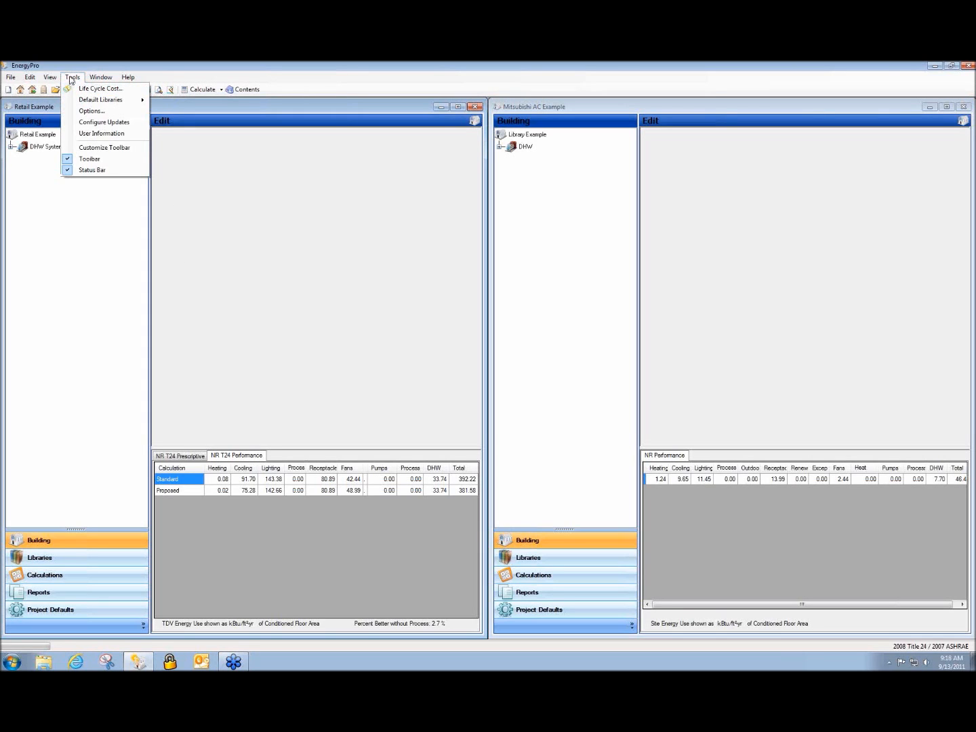
mouse_move(85, 104)
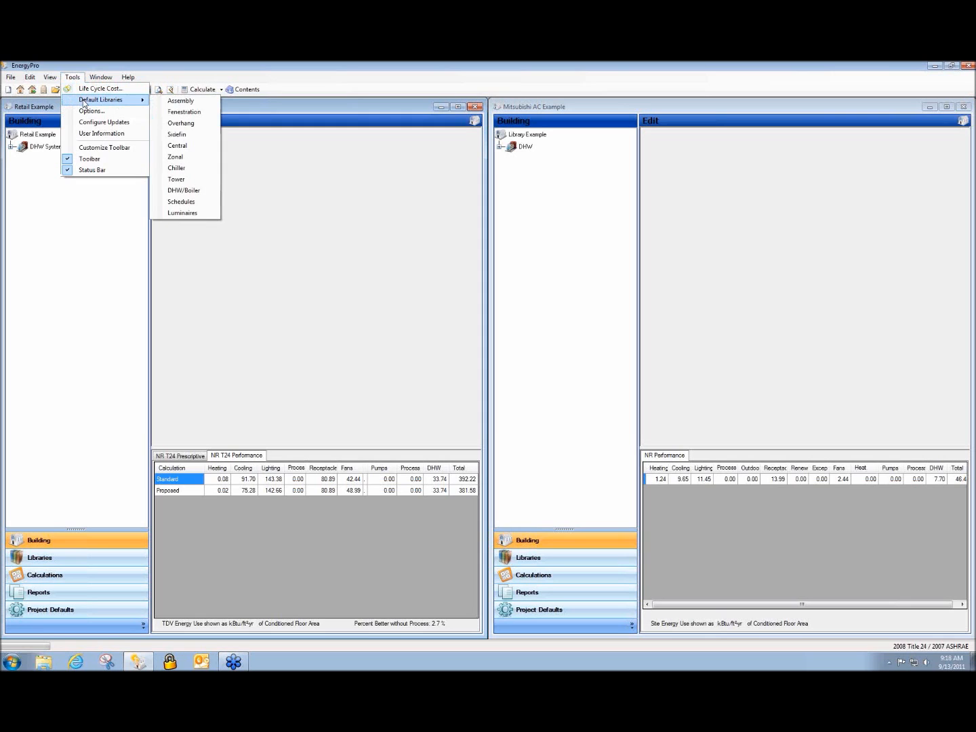
click(210, 146)
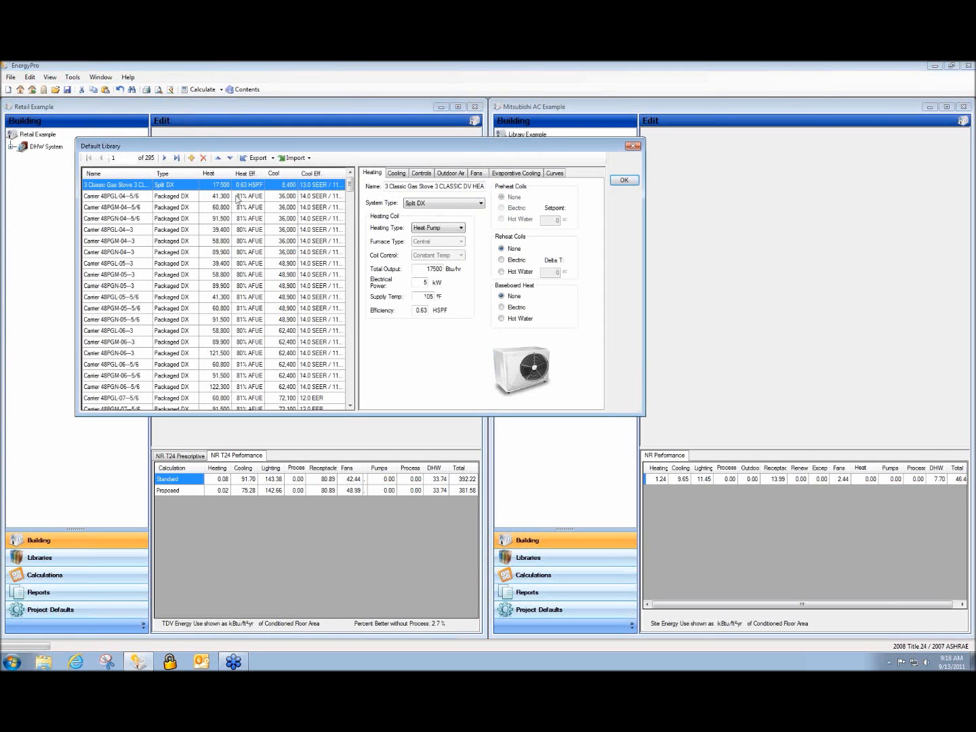
mouse_move(349, 184)
mouse_down()
mouse_move(350, 400)
mouse_move(350, 184)
mouse_up()
click(626, 180)
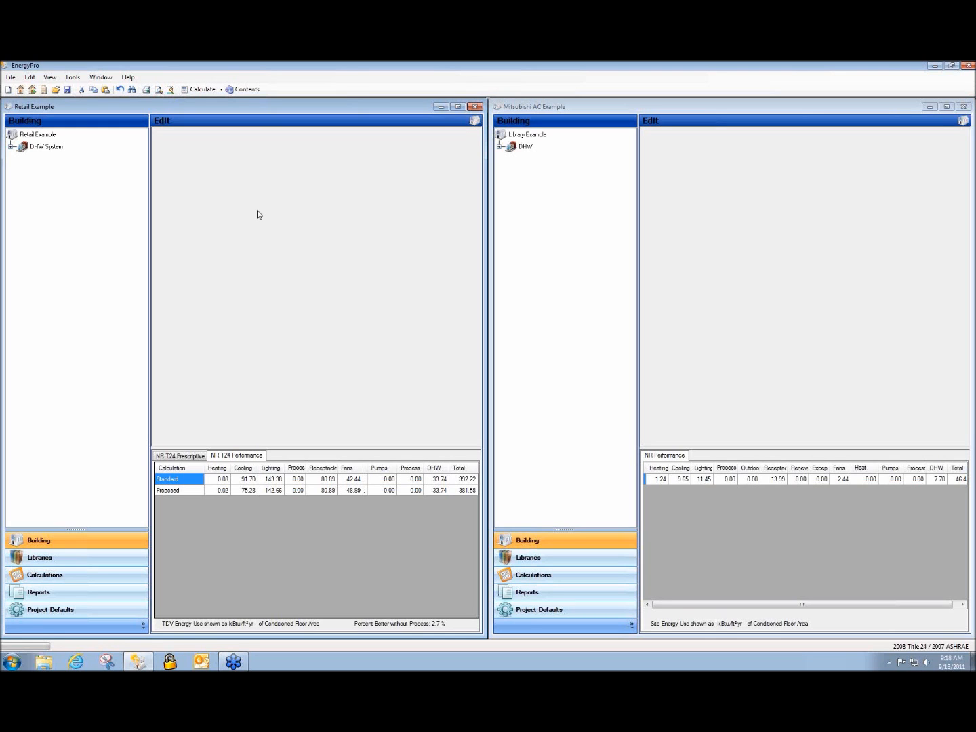
click(55, 90)
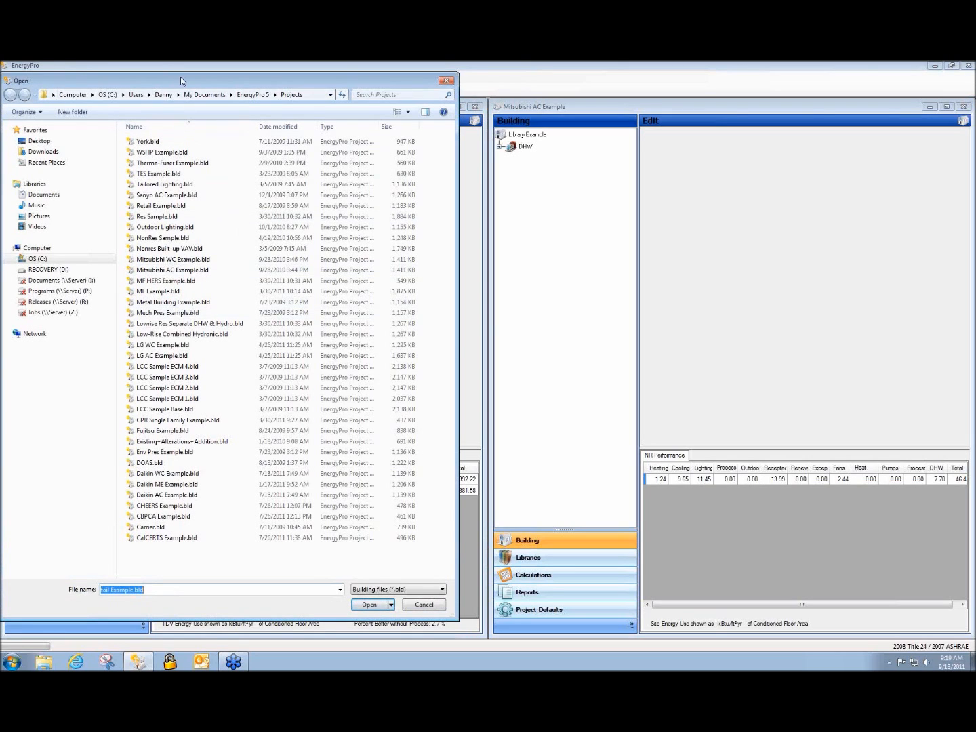
click(239, 485)
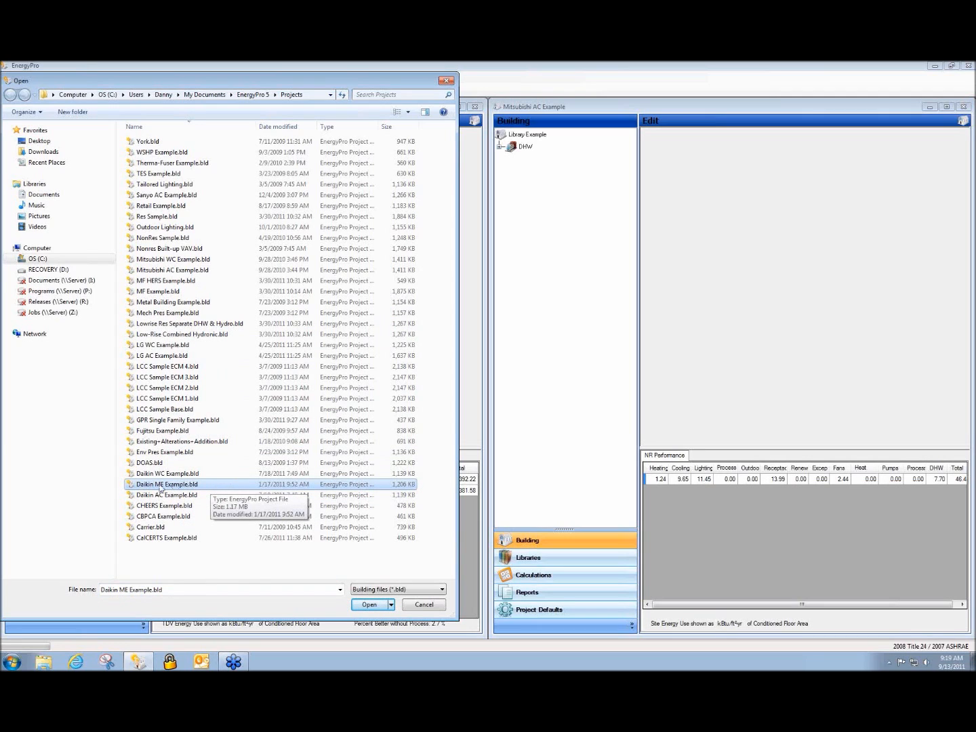
click(421, 605)
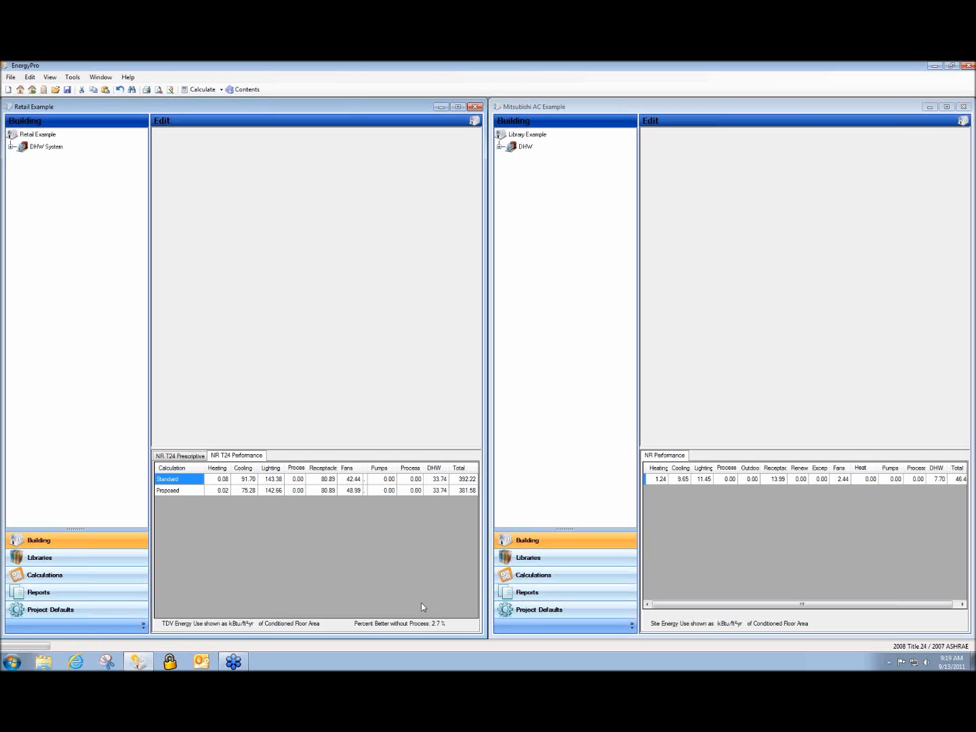
Make the Retail Example project active and expand its DHW System branch
click(563, 357)
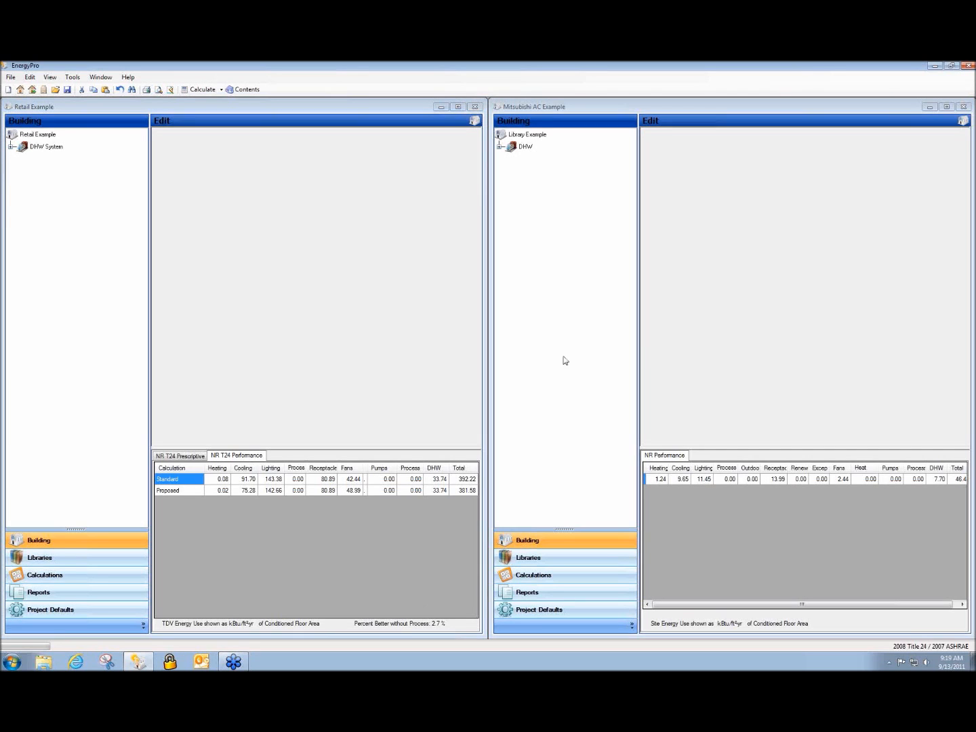
click(364, 317)
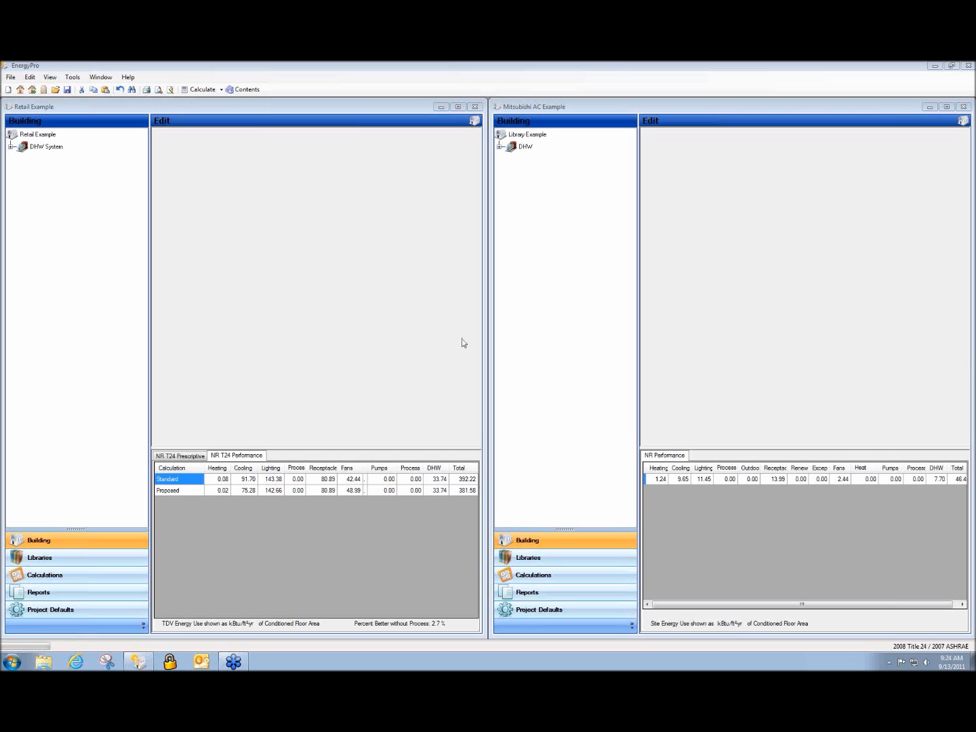
click(11, 146)
Expand HVAC System and Sales Area, then view the Sales Area room's exhaust fan settings
click(21, 156)
click(30, 166)
click(41, 179)
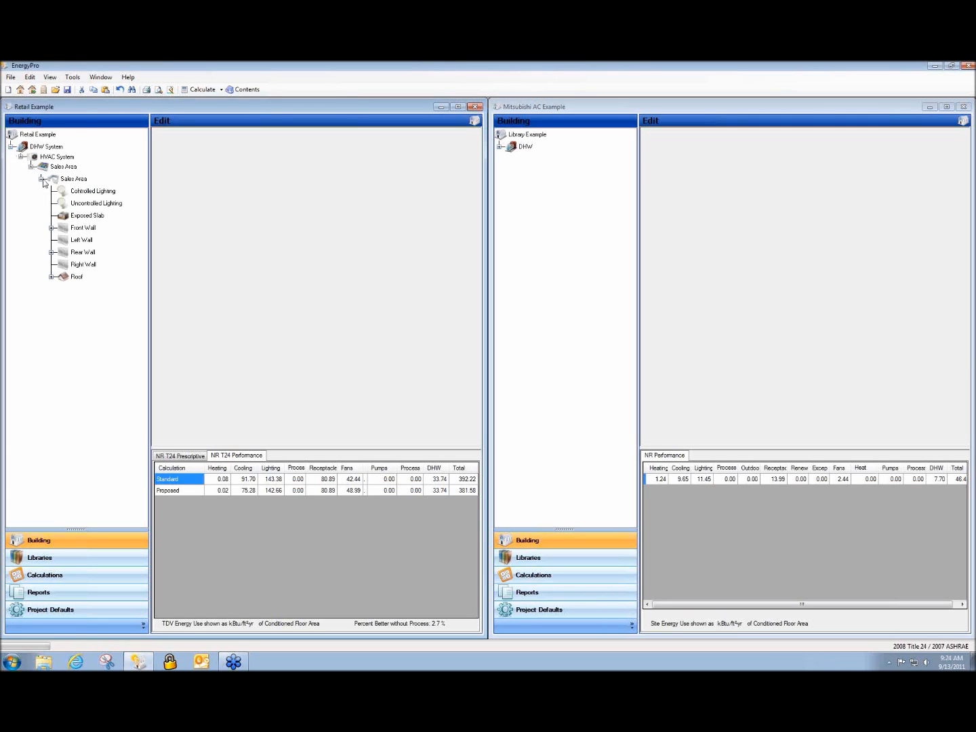
click(68, 180)
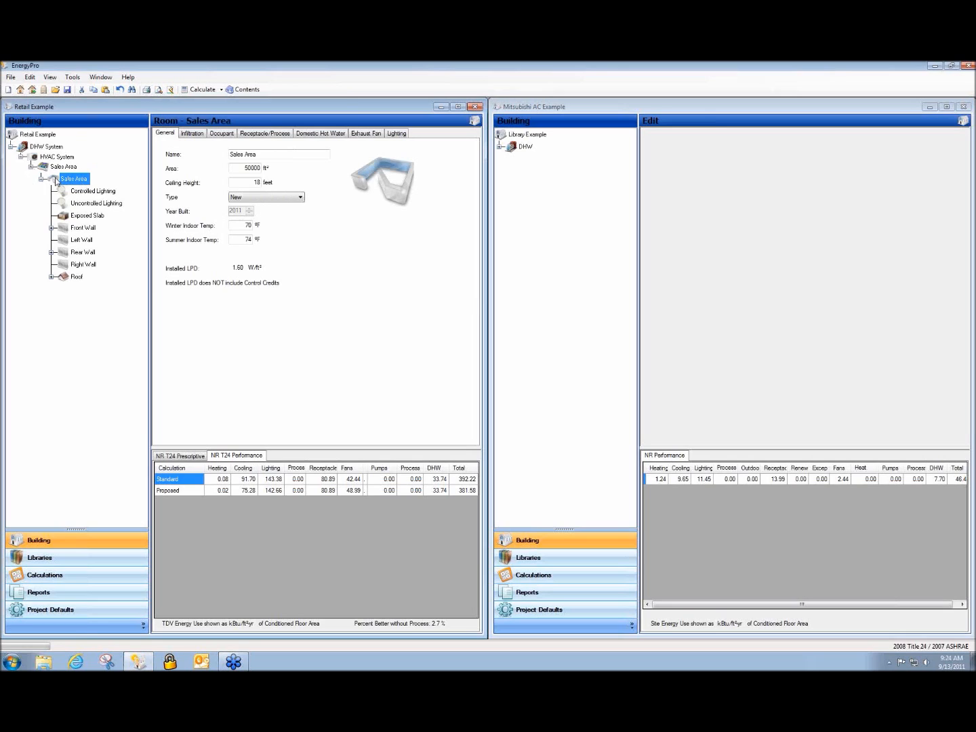
click(370, 134)
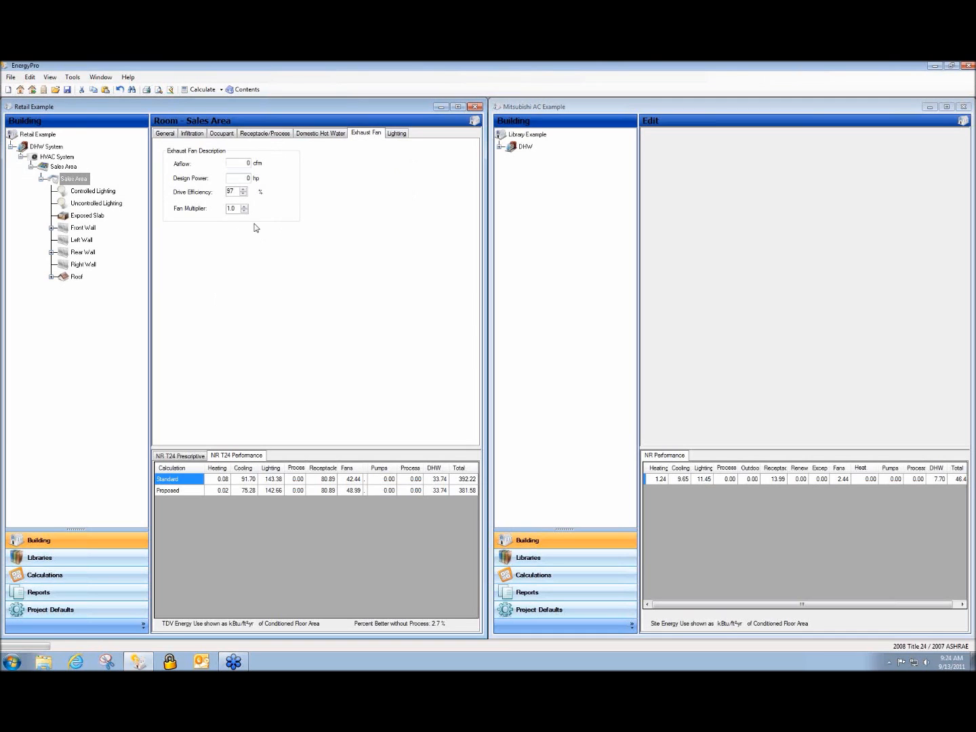
Check the HVAC unit's library fan data without changes, then return to Sales Area
click(55, 159)
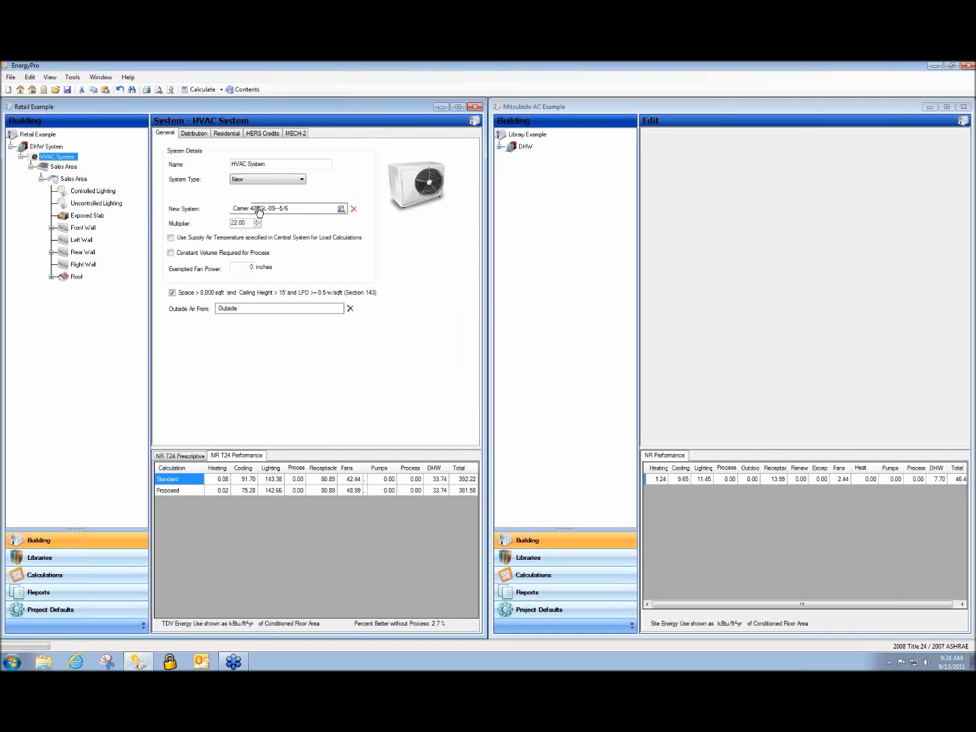
double_click(282, 210)
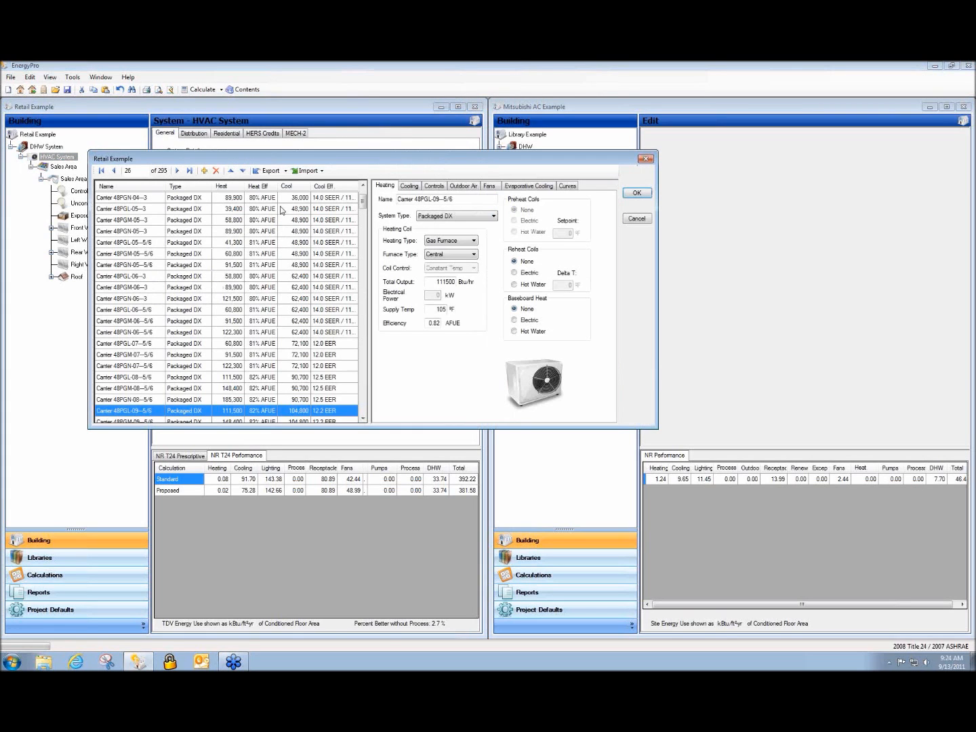
click(488, 186)
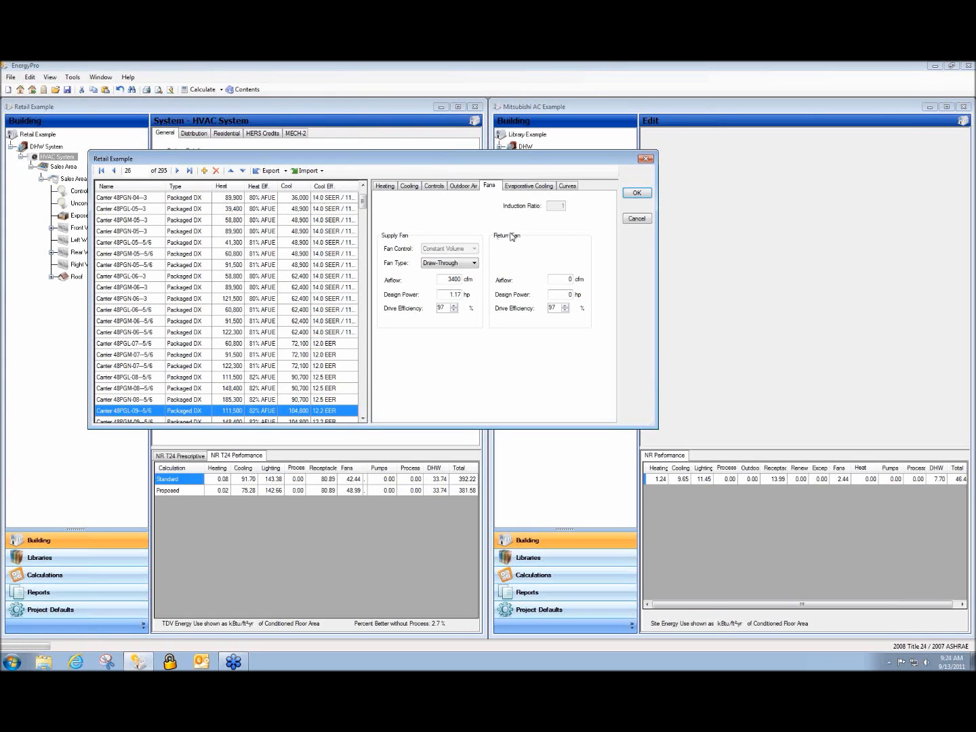
click(637, 218)
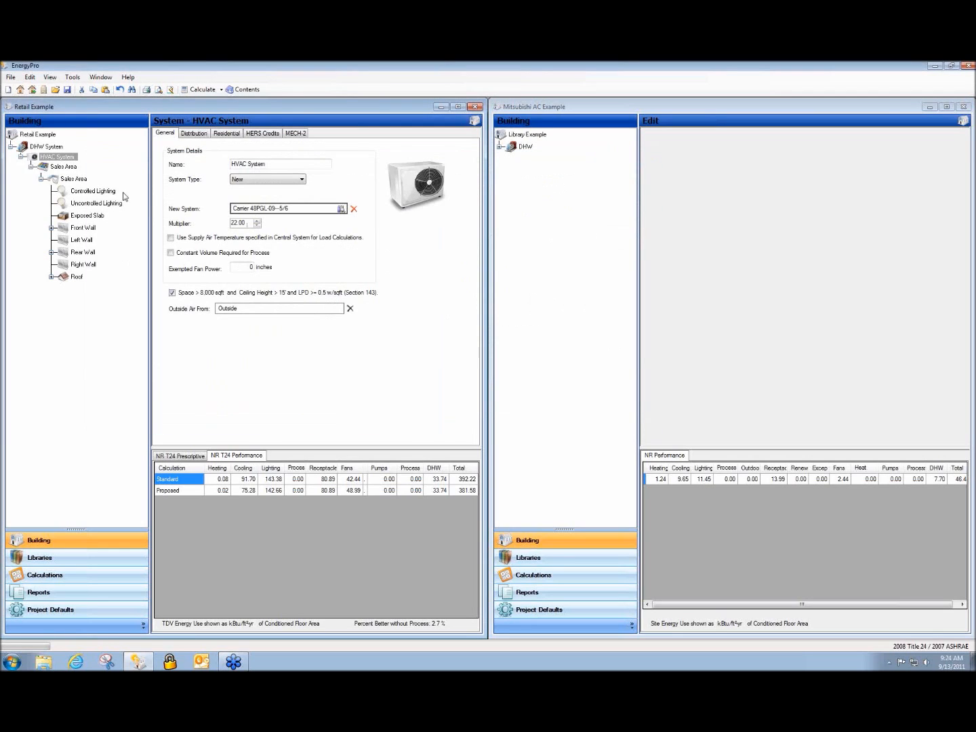
click(71, 179)
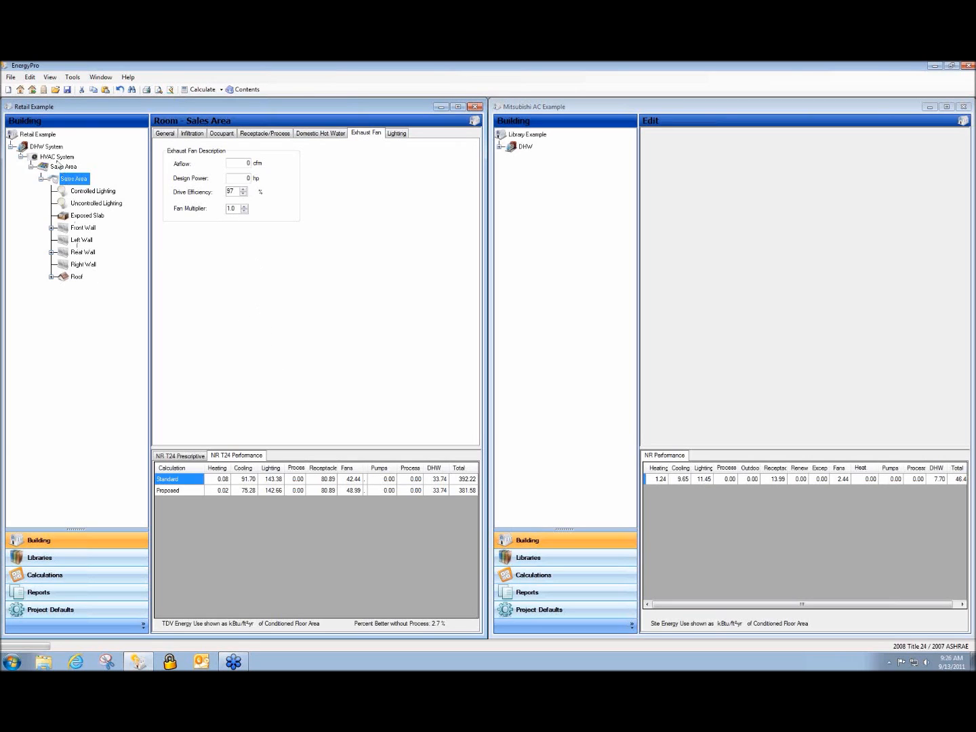
Add a new system under the DHW plant and name it DOAS
click(51, 158)
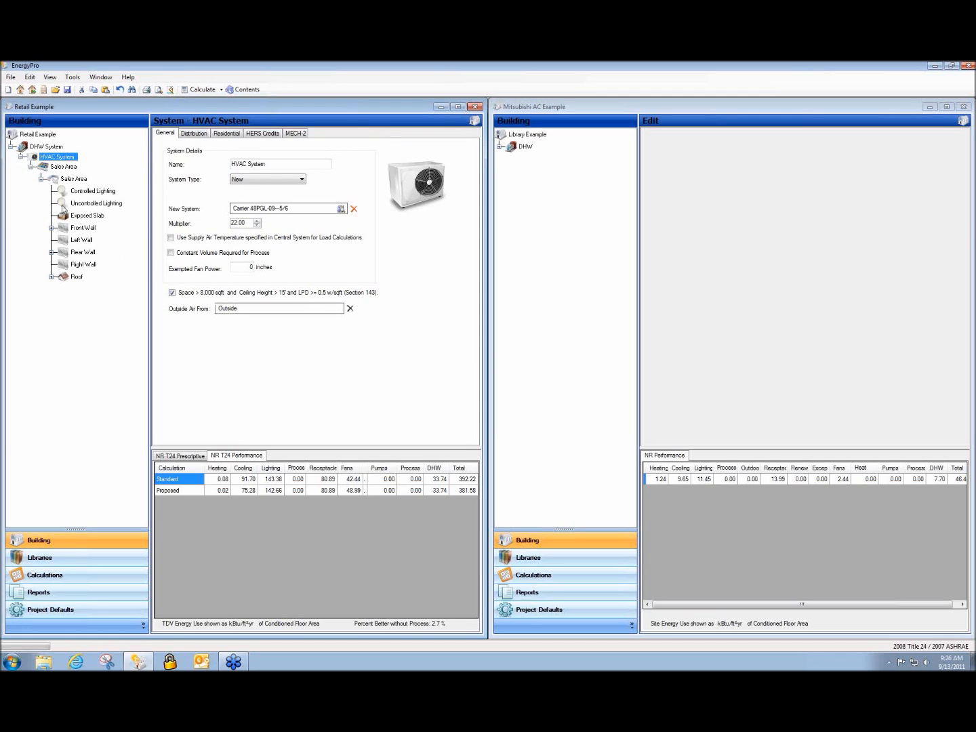
click(37, 147)
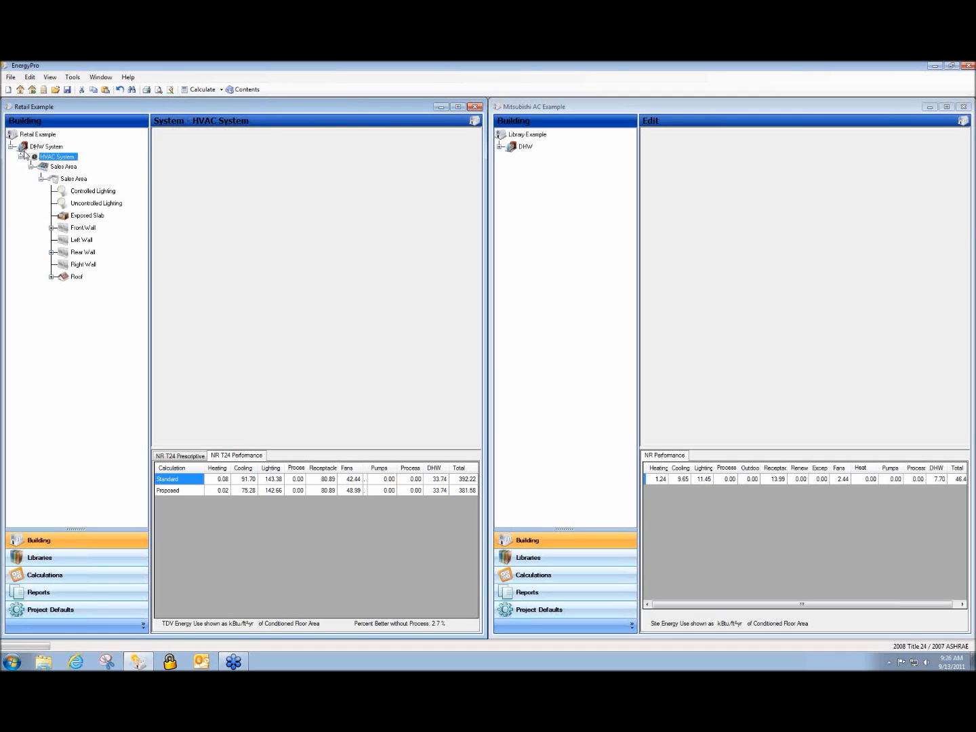
right_click(38, 149)
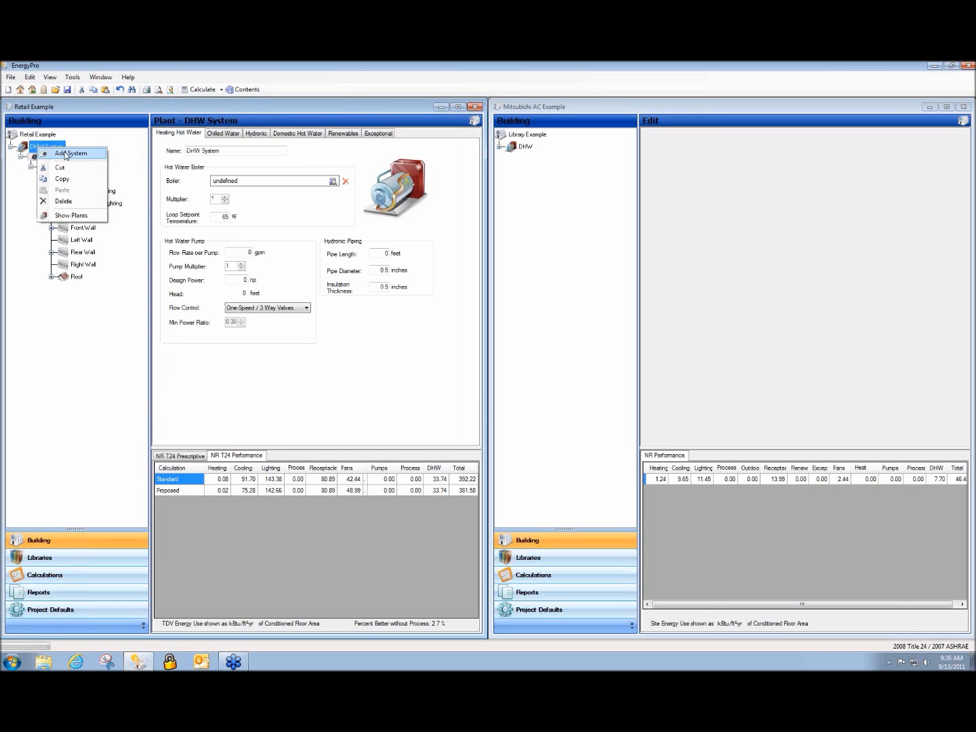
click(63, 154)
click(60, 288)
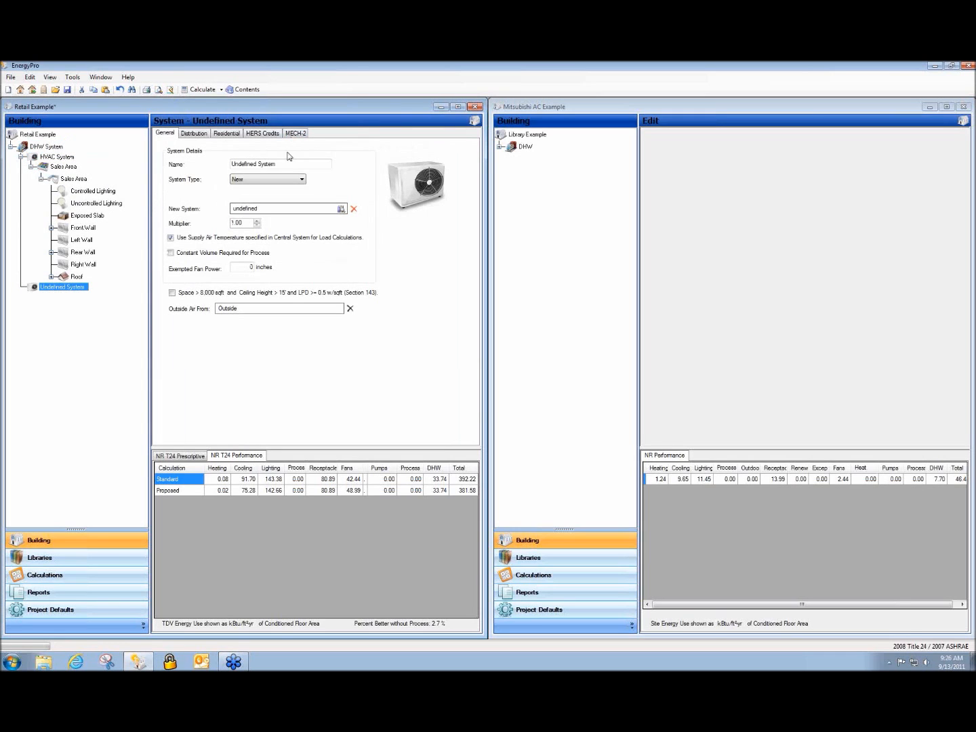
drag(283, 163, 229, 164)
text(DOAS)
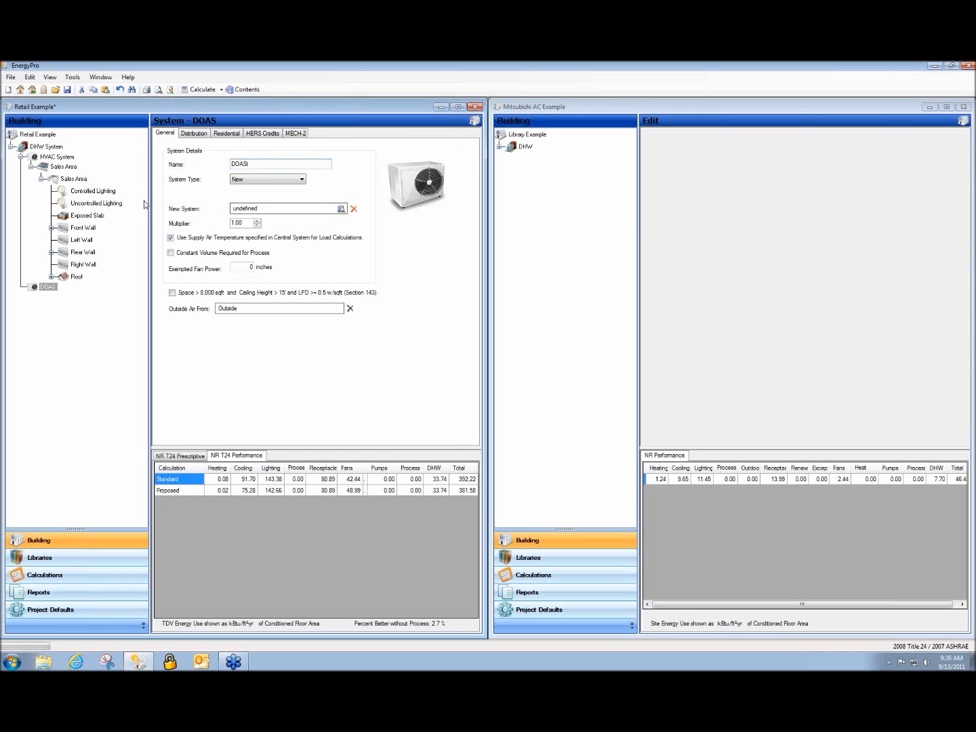
Set the DOAS library unit's heating and cooling output to 0 and rename it DOAS
click(254, 212)
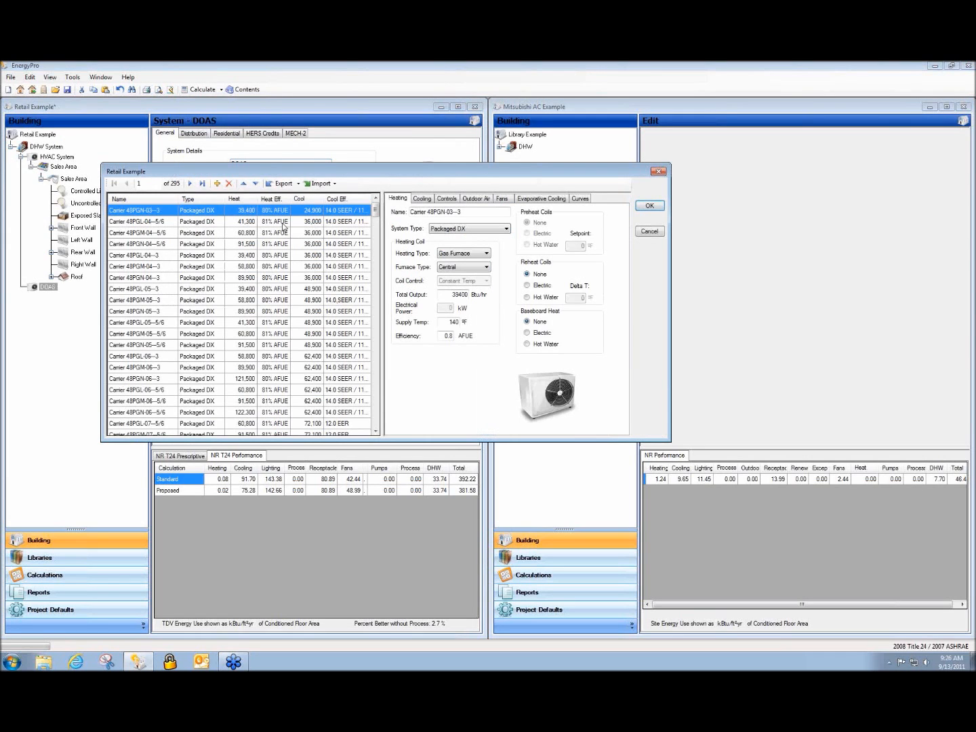
drag(454, 296, 514, 299)
text(0)
click(421, 199)
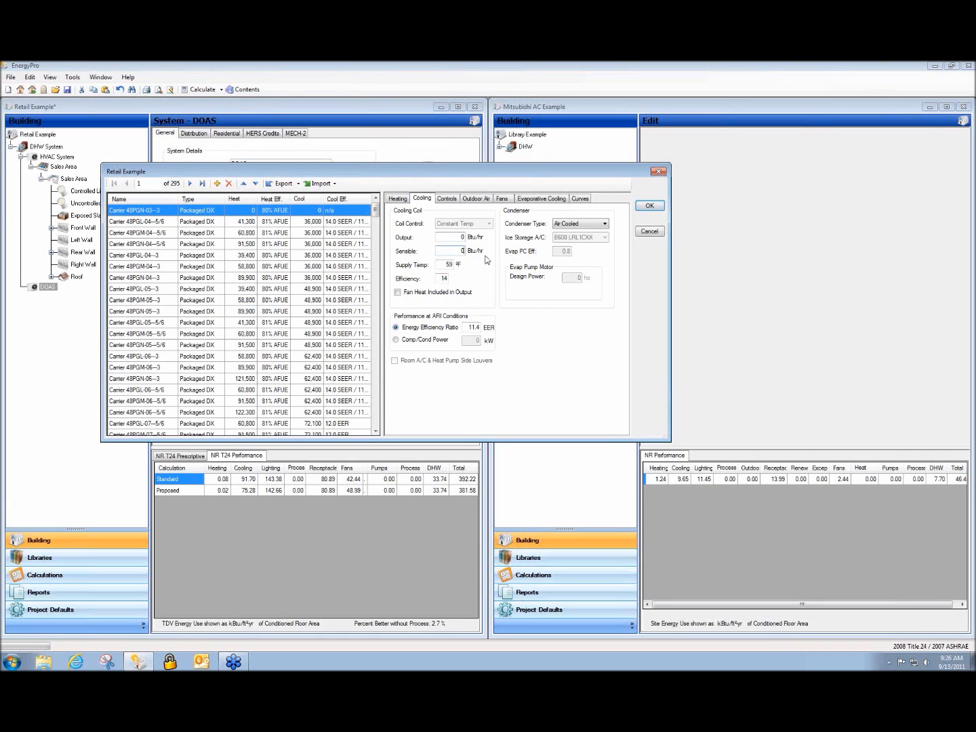
click(398, 199)
drag(469, 213, 333, 218)
text(DOAS)
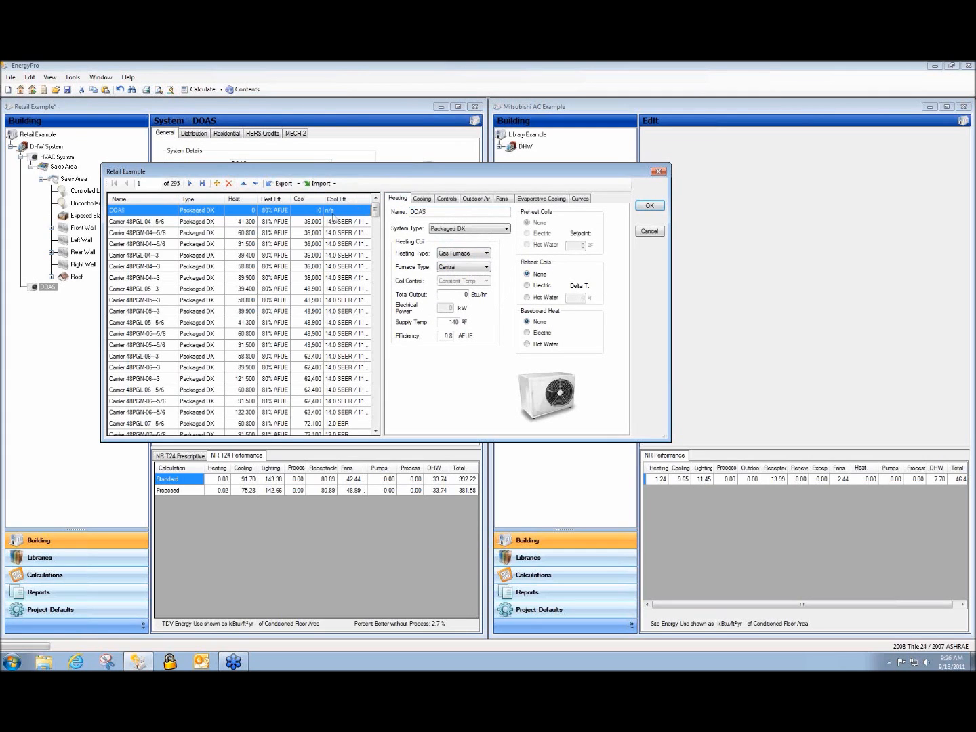
click(501, 198)
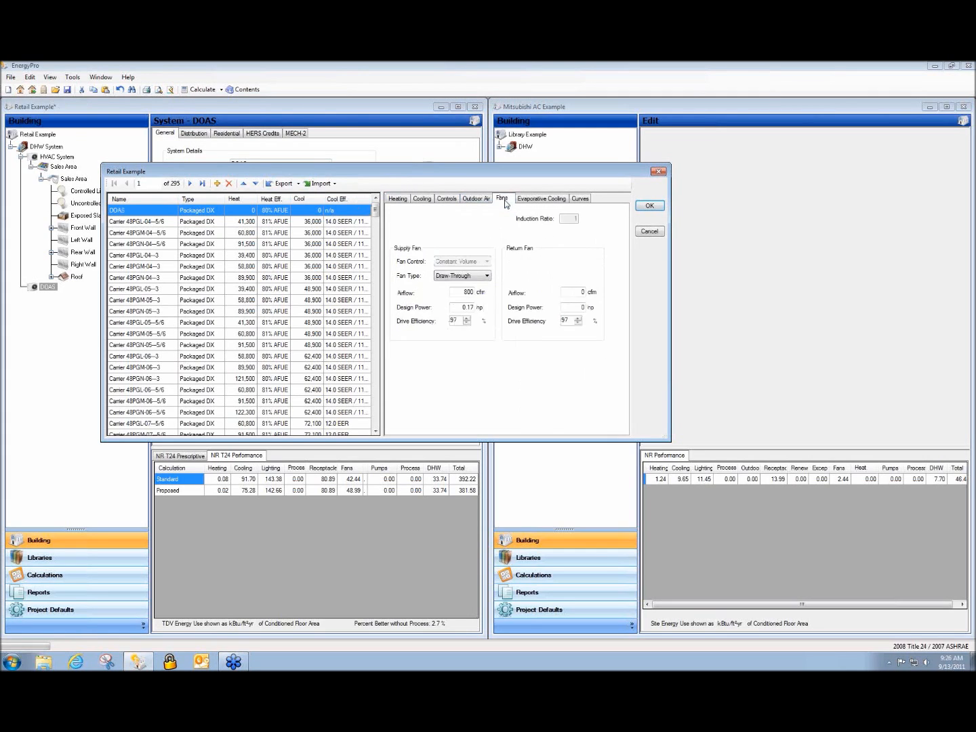
click(659, 208)
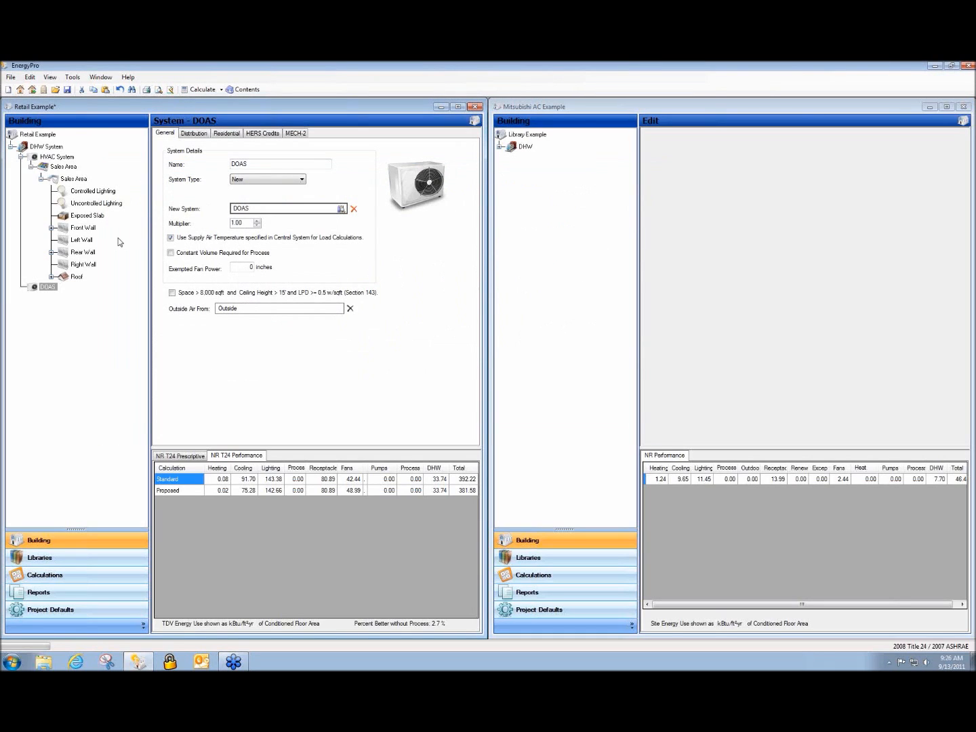
click(57, 156)
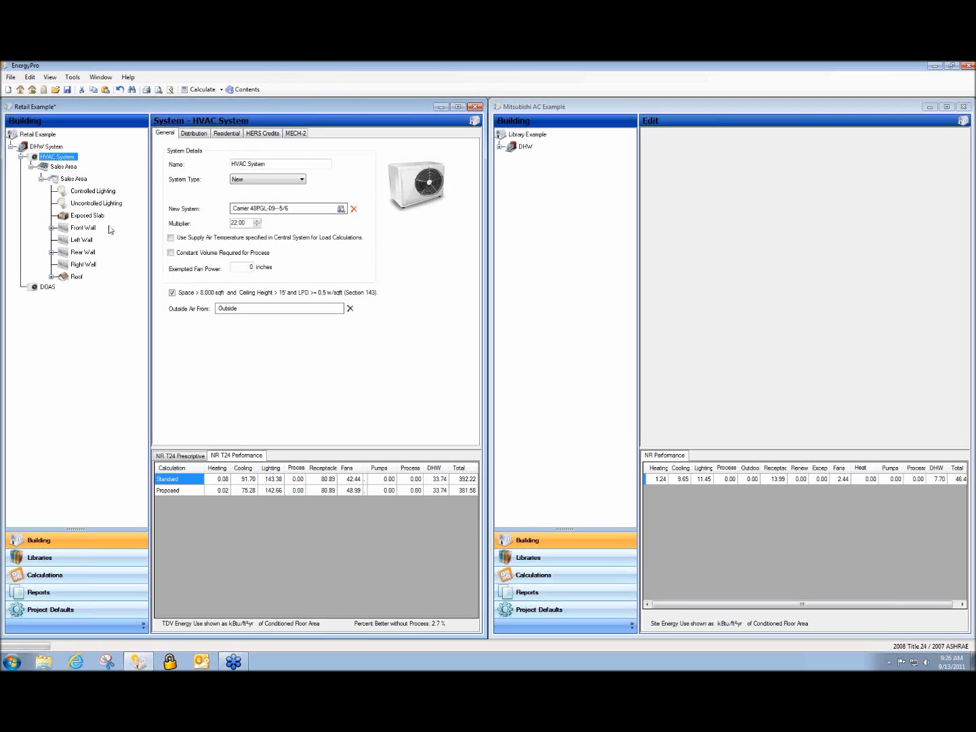
Feed HVAC System outside air from DOAS and add a Comp Bldg Restaurant zone under DOAS
click(232, 311)
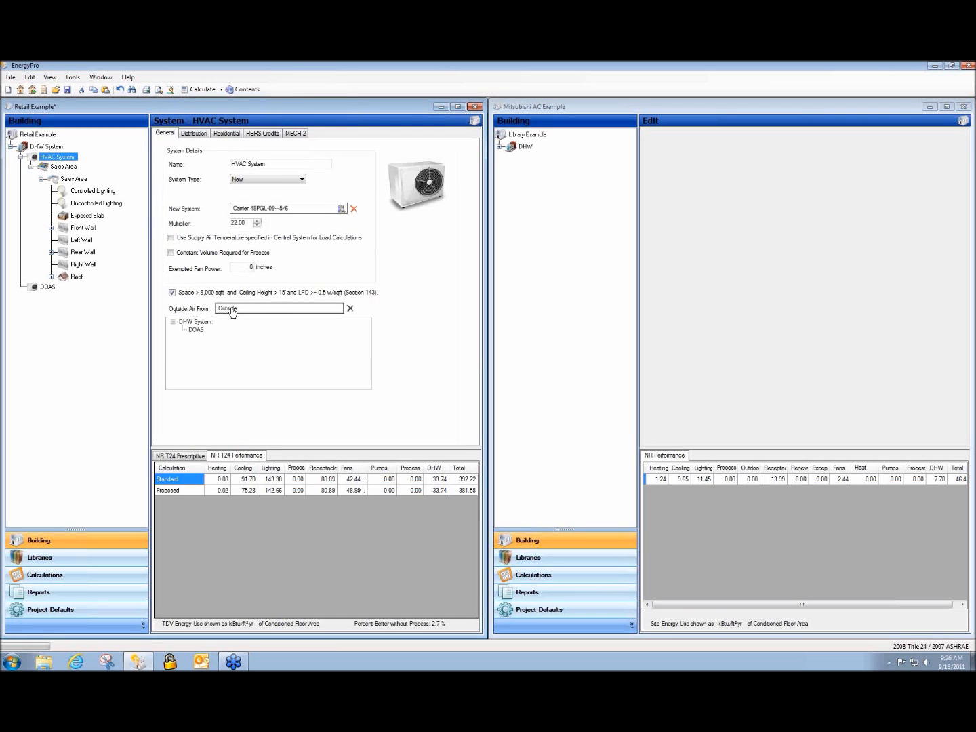
click(200, 335)
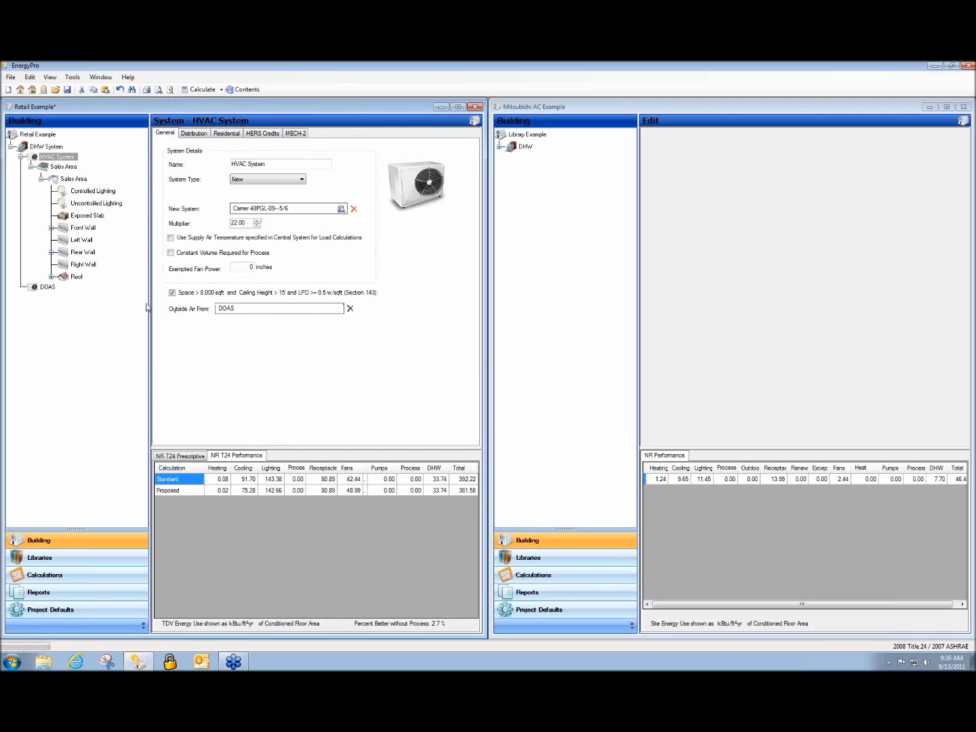
click(43, 287)
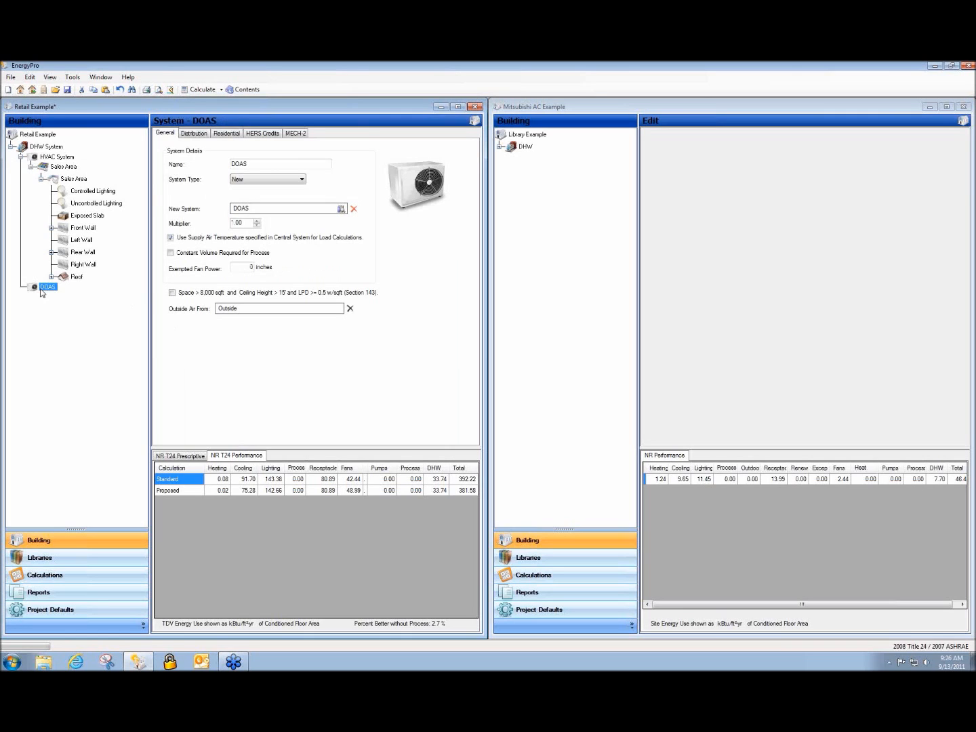
right_click(41, 293)
click(62, 295)
click(359, 192)
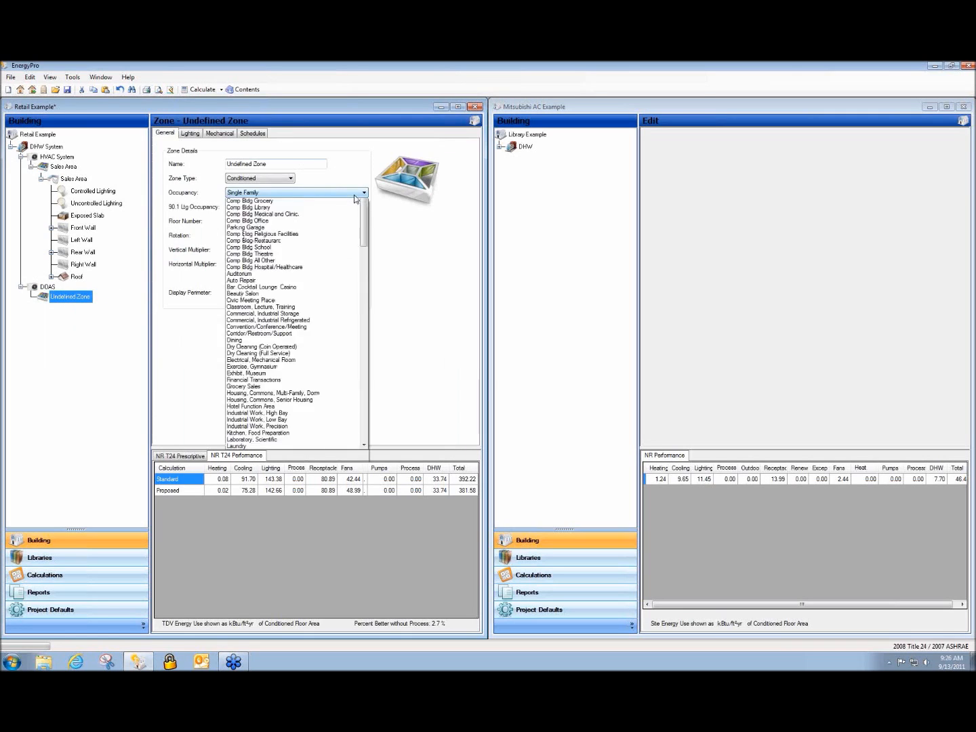
click(322, 321)
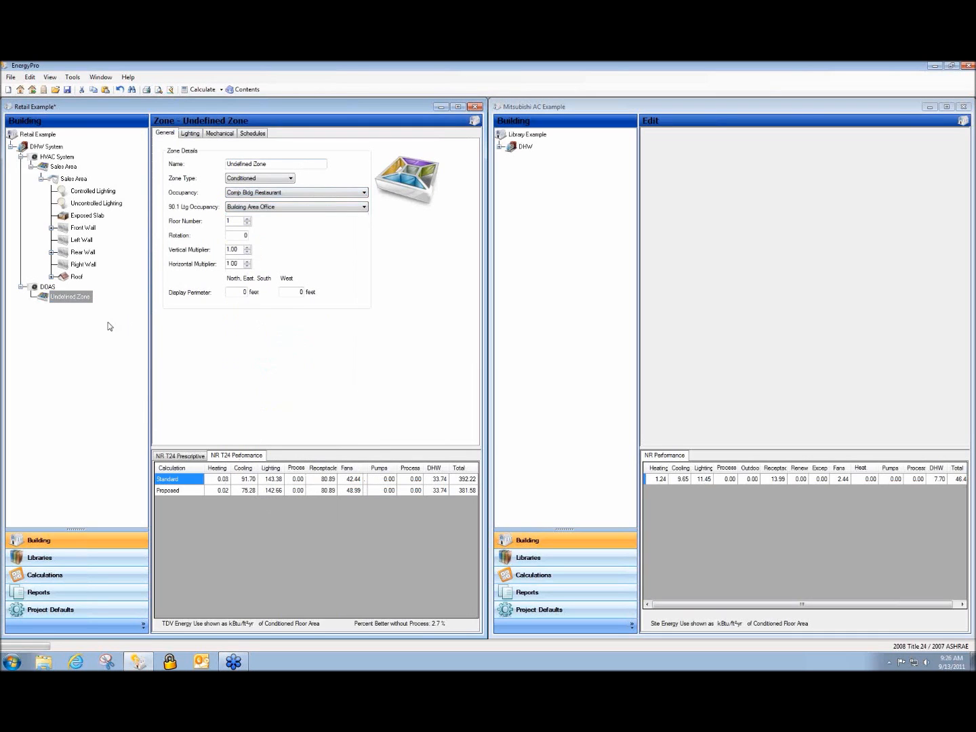
Add a room to the new zone with a 10 cfm exhaust airflow
right_click(63, 298)
click(66, 306)
click(230, 163)
text(10)
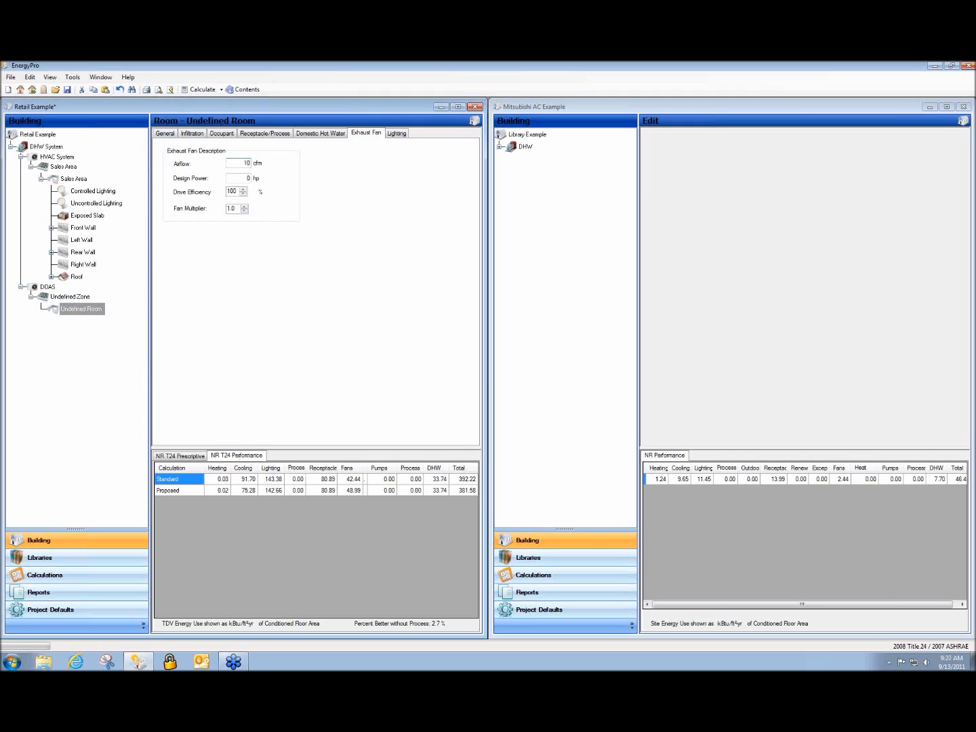
click(77, 311)
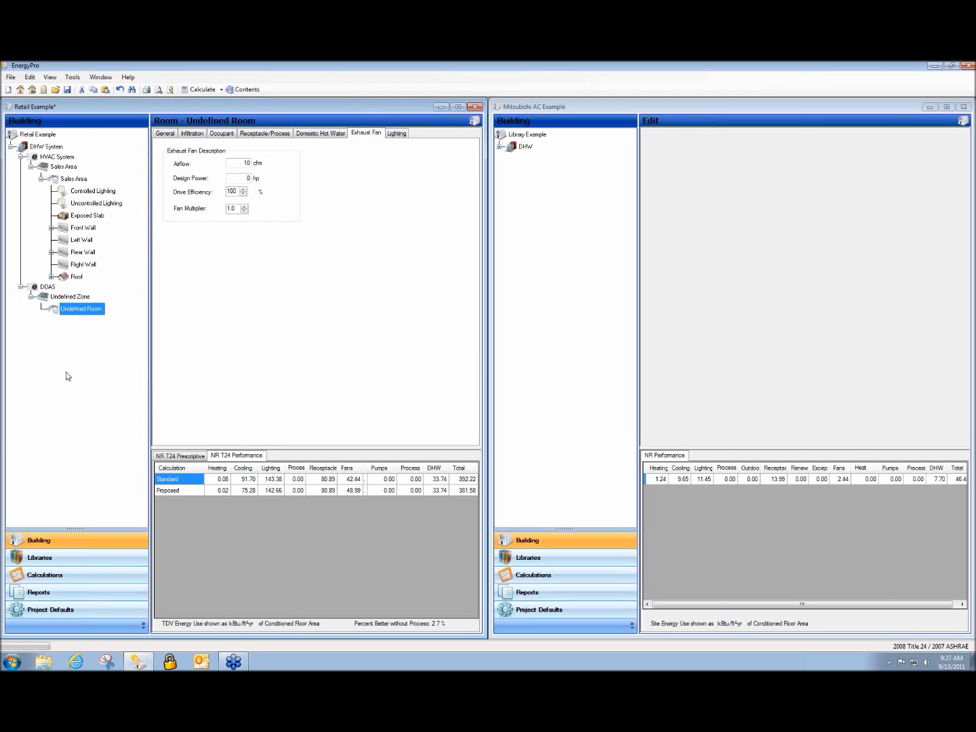
Review the zone, DOAS and HVAC System settings to confirm the outside air link
click(54, 297)
click(47, 287)
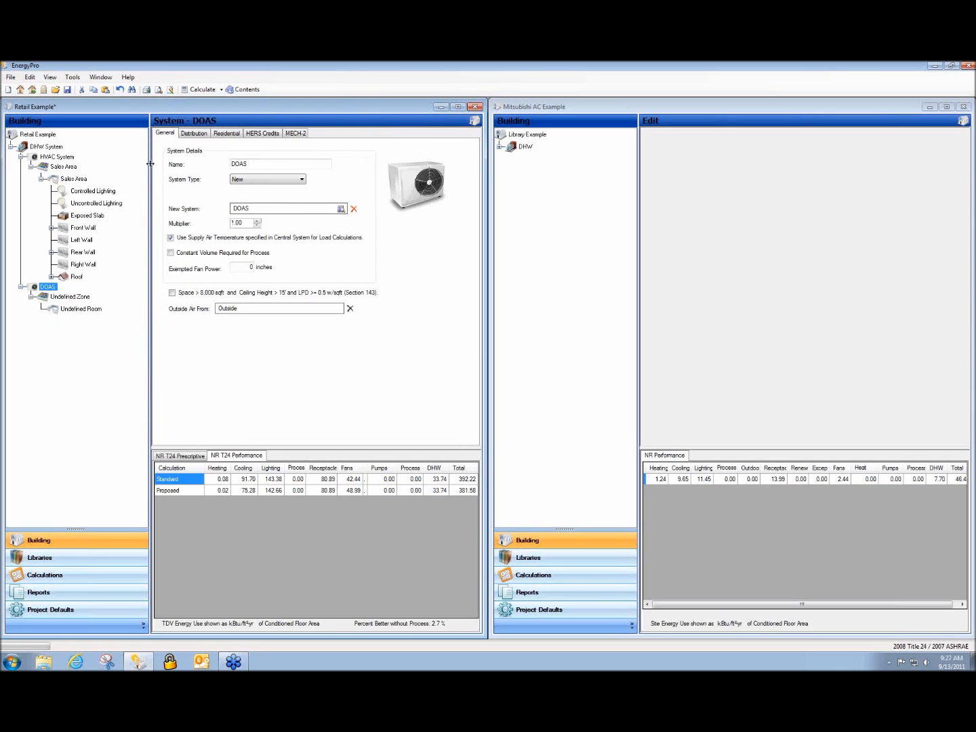
click(52, 159)
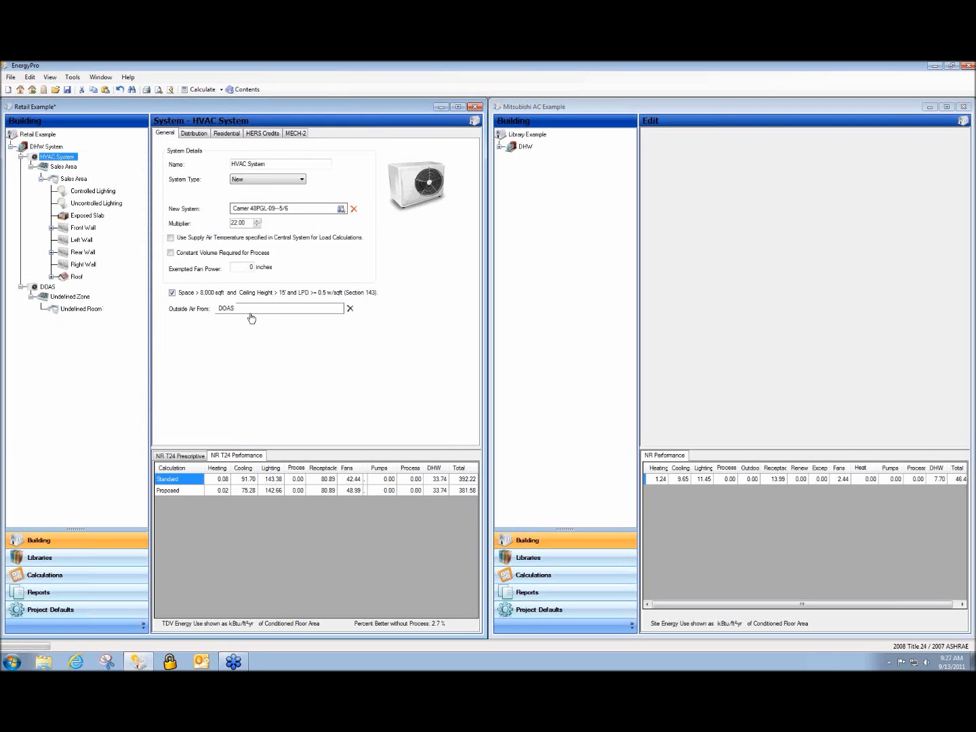
click(43, 288)
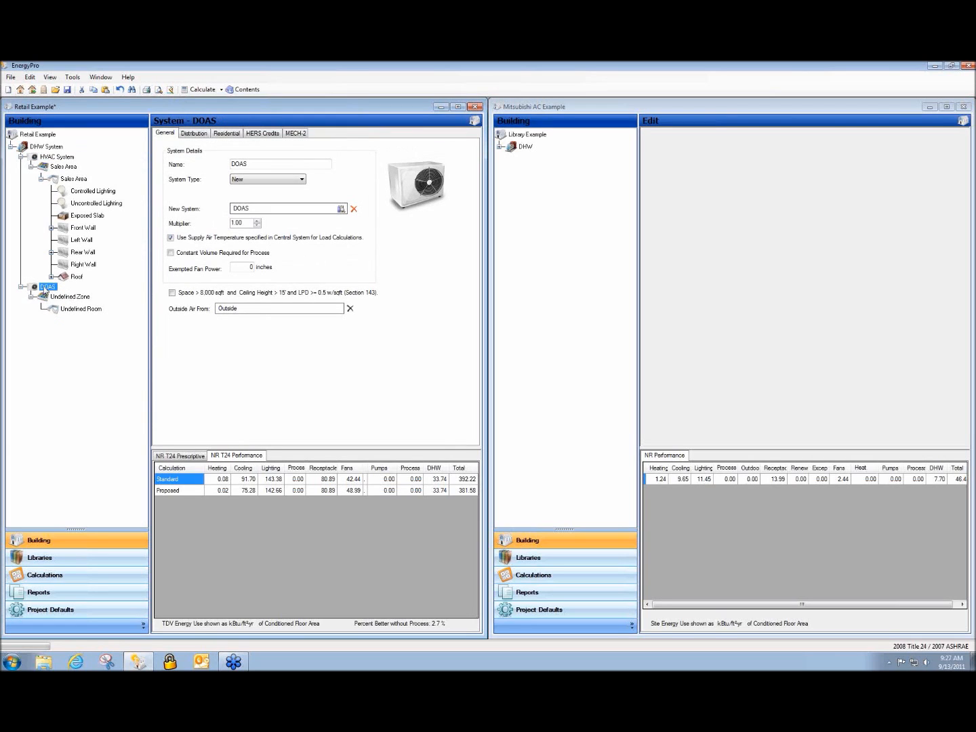
Open the DOAS.bld example and review its DOAS, Restaurant, Office and Retail systems
click(55, 90)
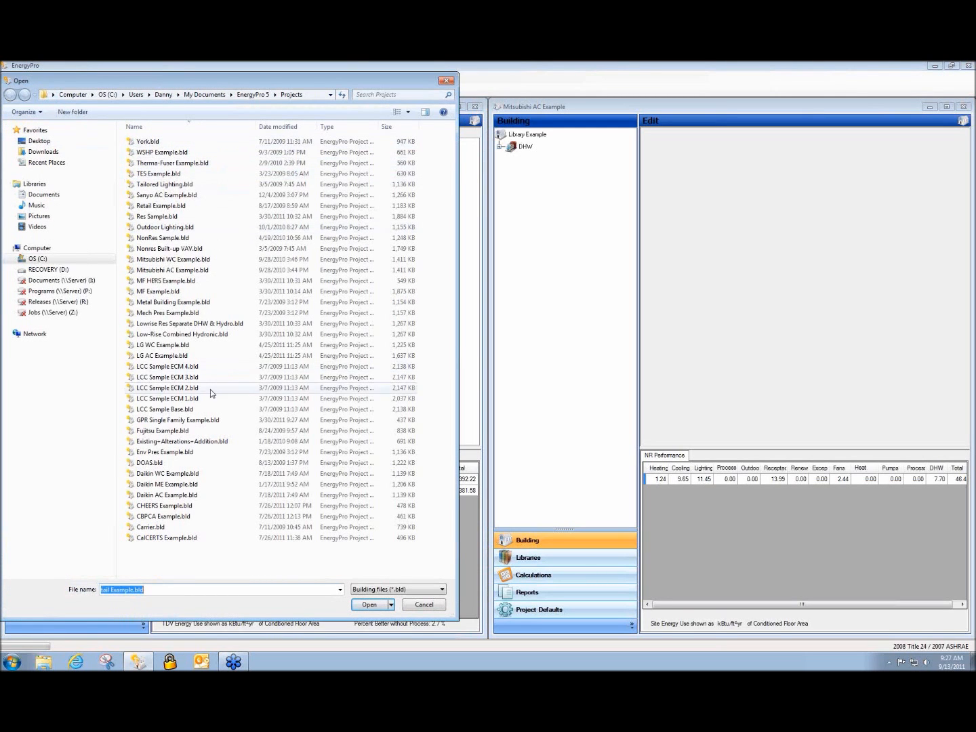
double_click(205, 461)
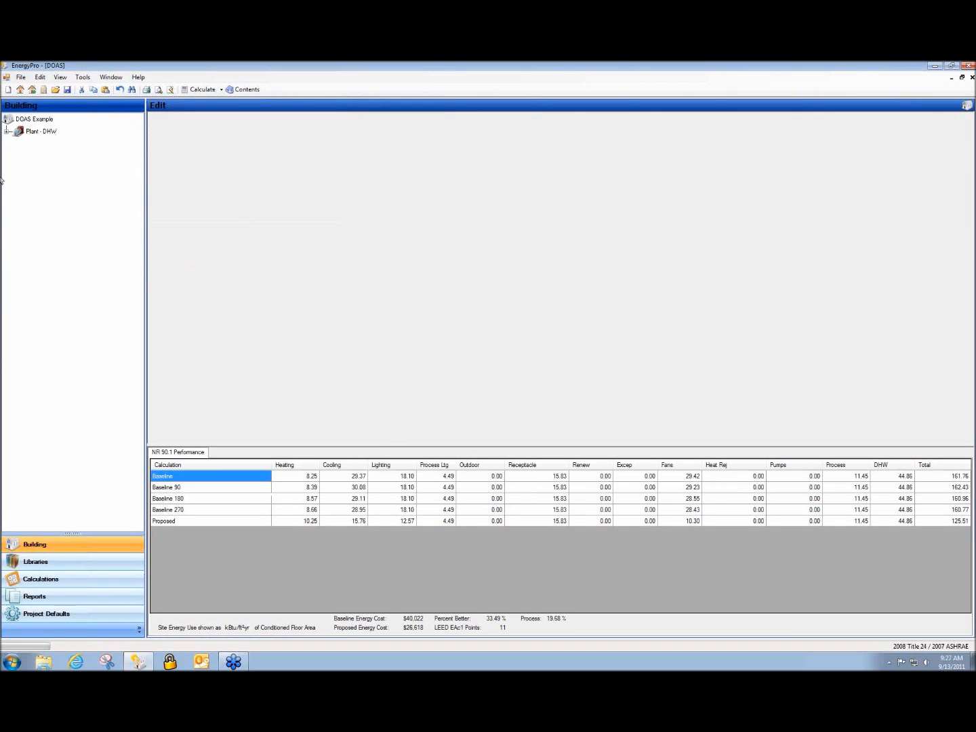
click(7, 132)
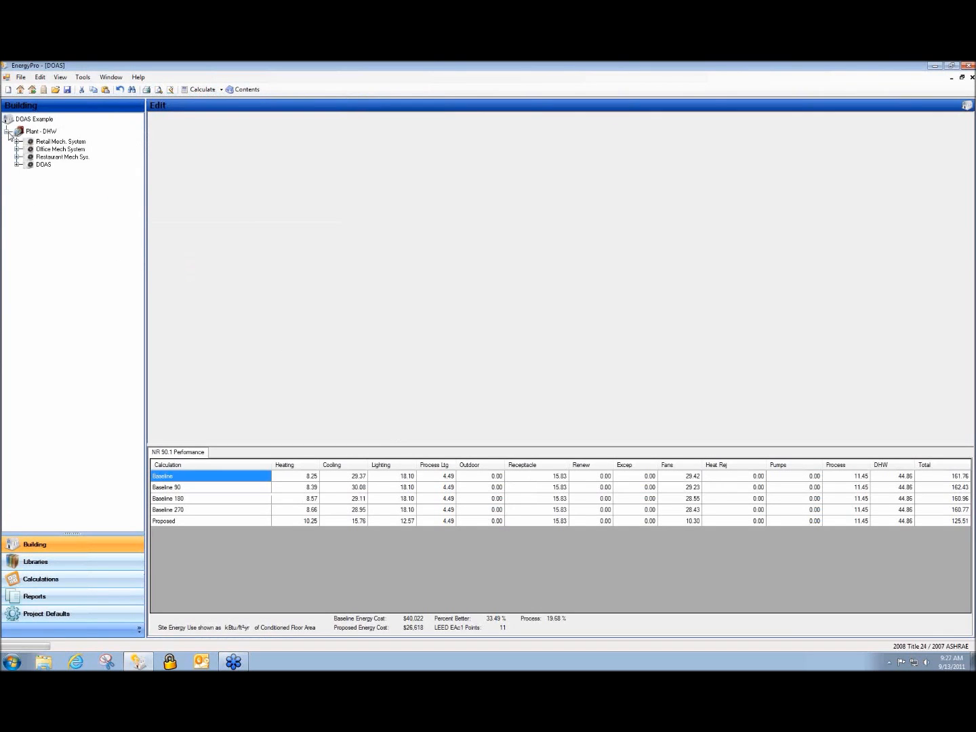
click(54, 163)
click(58, 156)
click(57, 149)
click(54, 142)
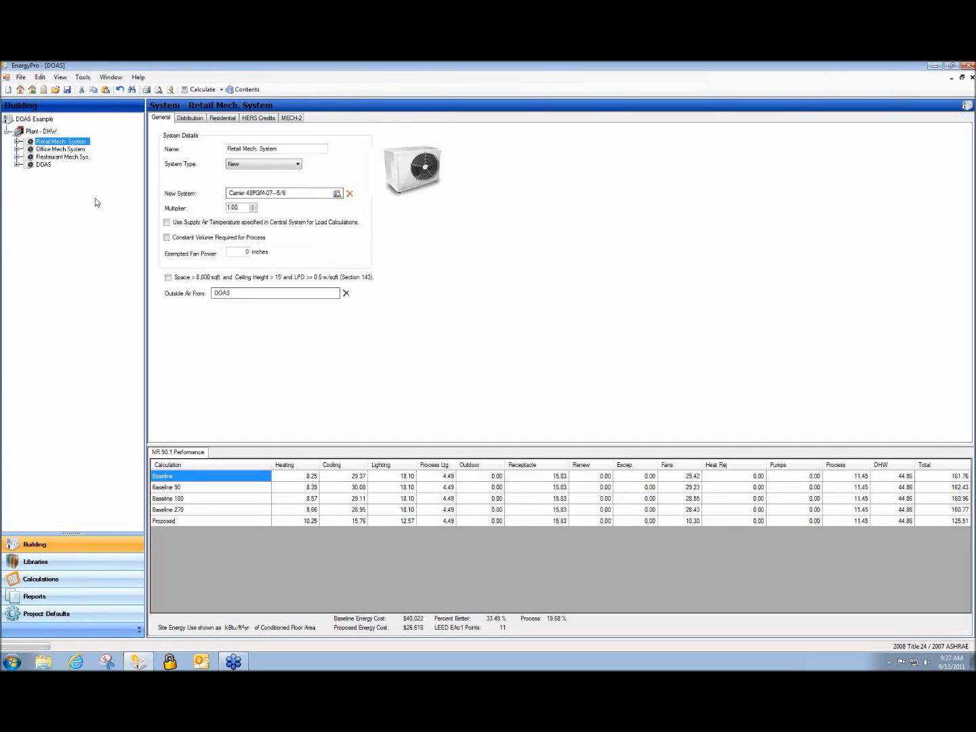
Inspect the DOAS Room, DOAS Zone and the DOAS system's Carrier 48PGN-03--3 equipment
click(17, 164)
click(27, 174)
click(57, 187)
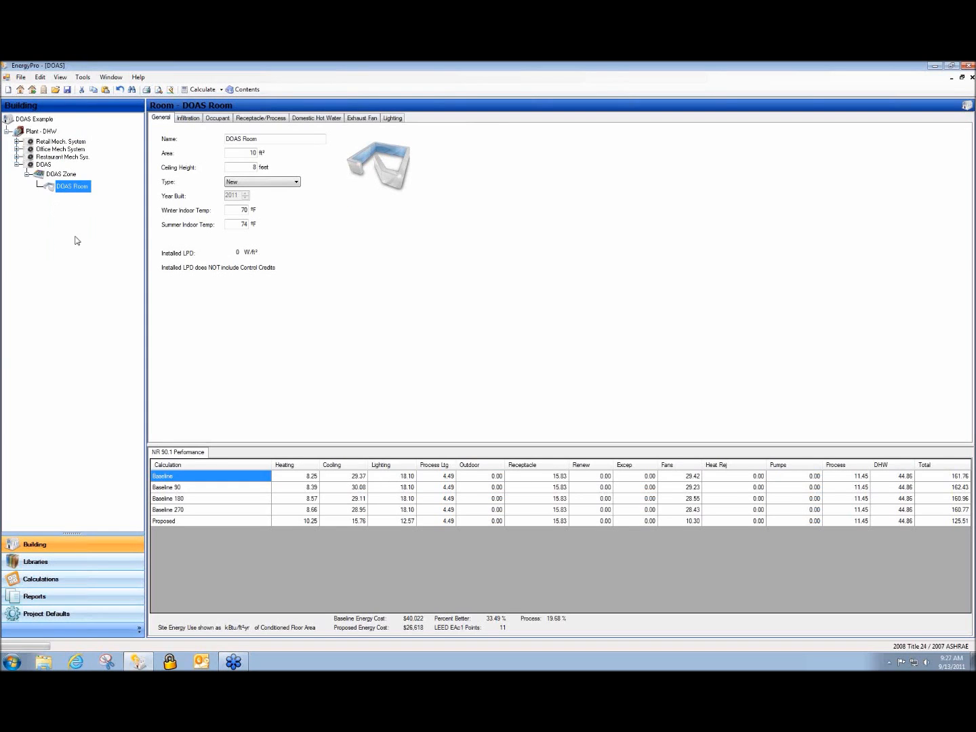
click(66, 177)
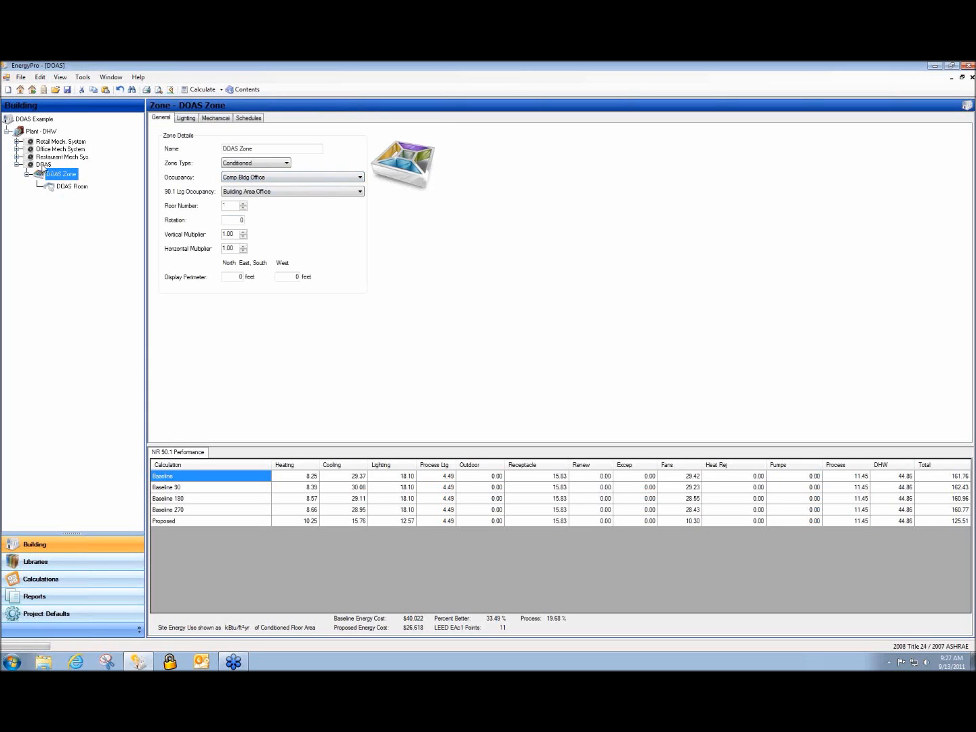
click(44, 165)
double_click(258, 195)
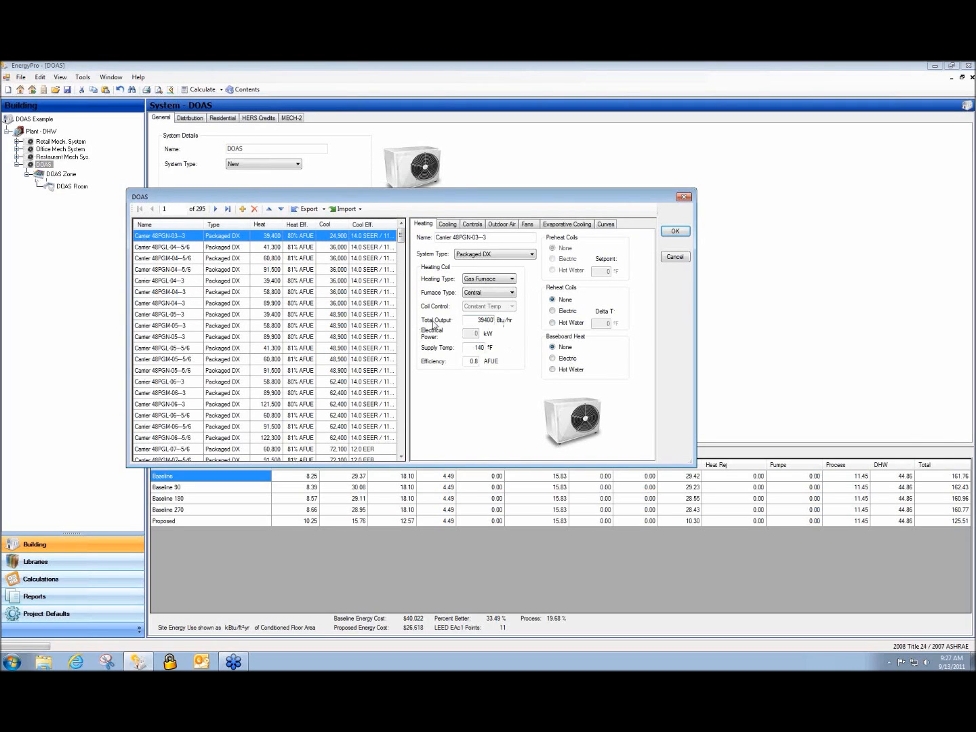
click(683, 260)
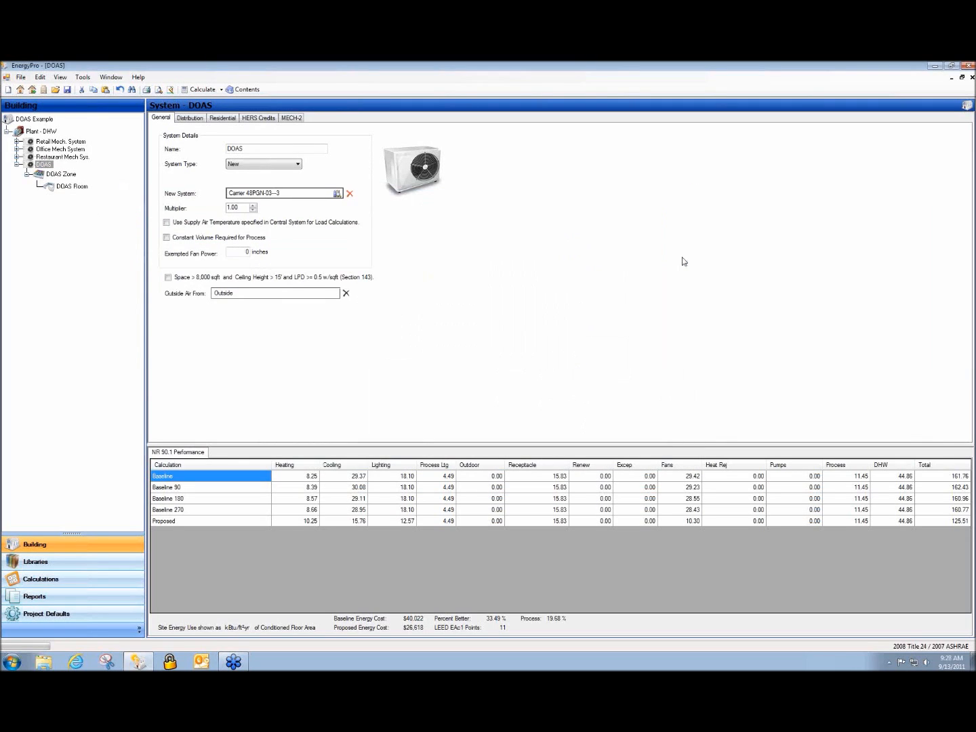